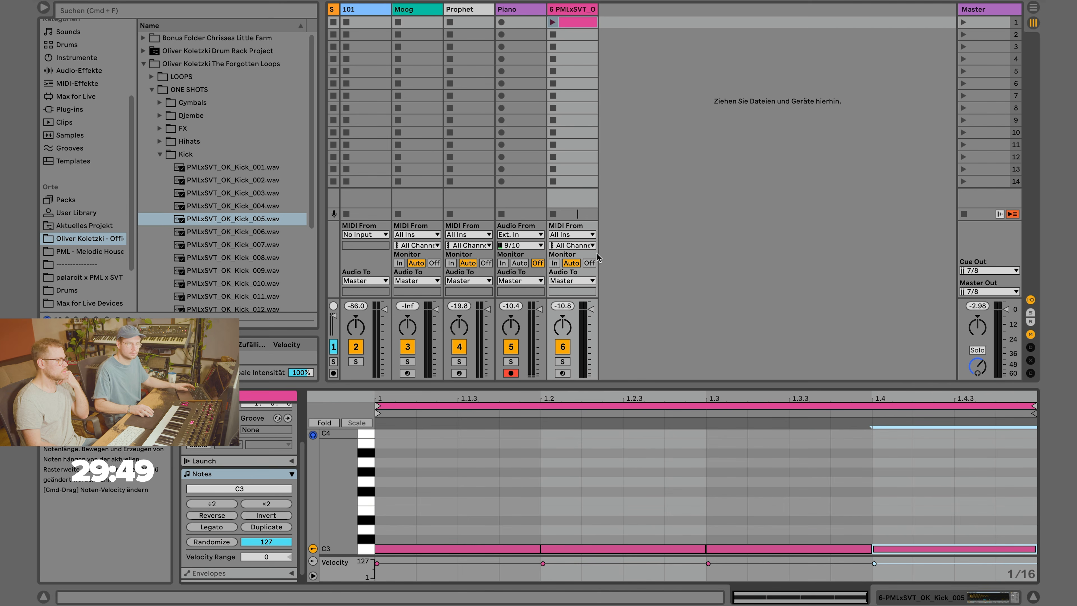
Launch the kick clip and add an Auto Filter to its track with the high-pass cutoff at about 159 Hz.
{"action": "left_click", "coordinate": [553, 22]}
{"action": "left_click", "coordinate": [103, 72]}
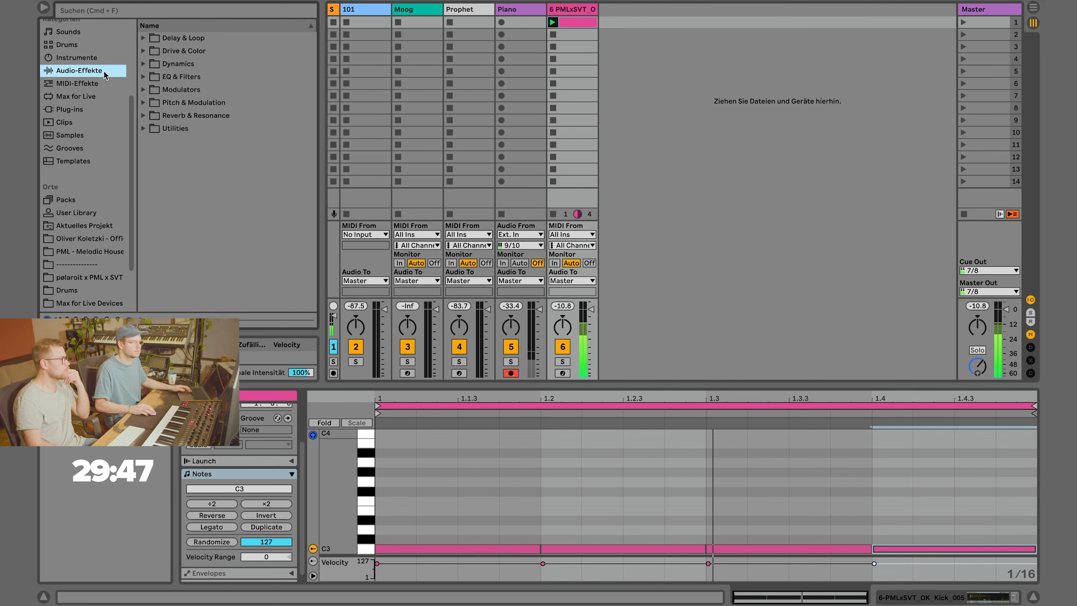
{"action": "left_click", "coordinate": [143, 77]}
{"action": "double_click", "coordinate": [179, 90]}
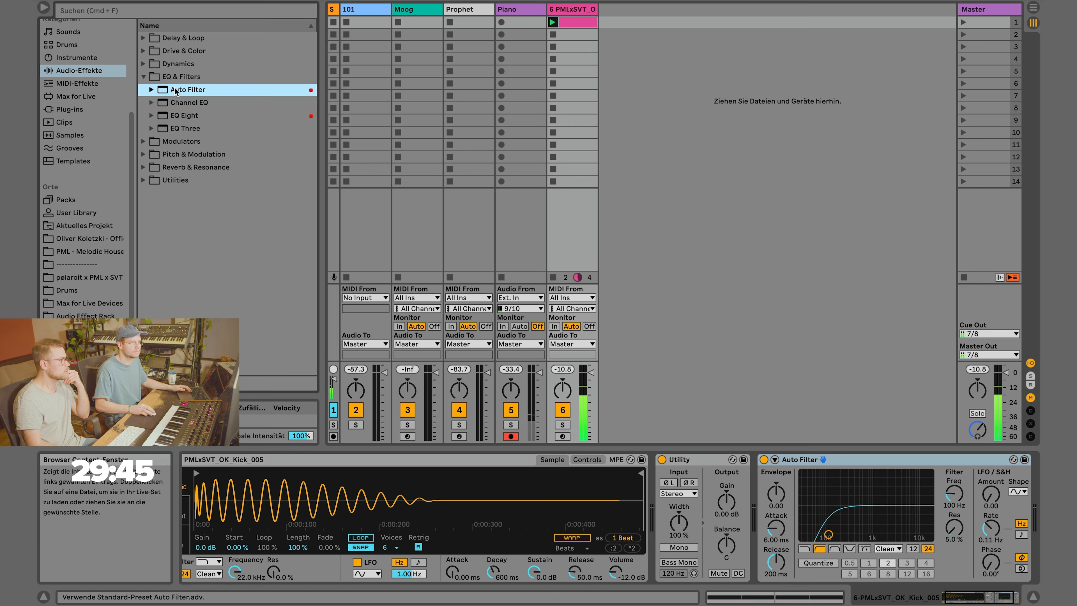
{"action": "left_click", "coordinate": [832, 535]}
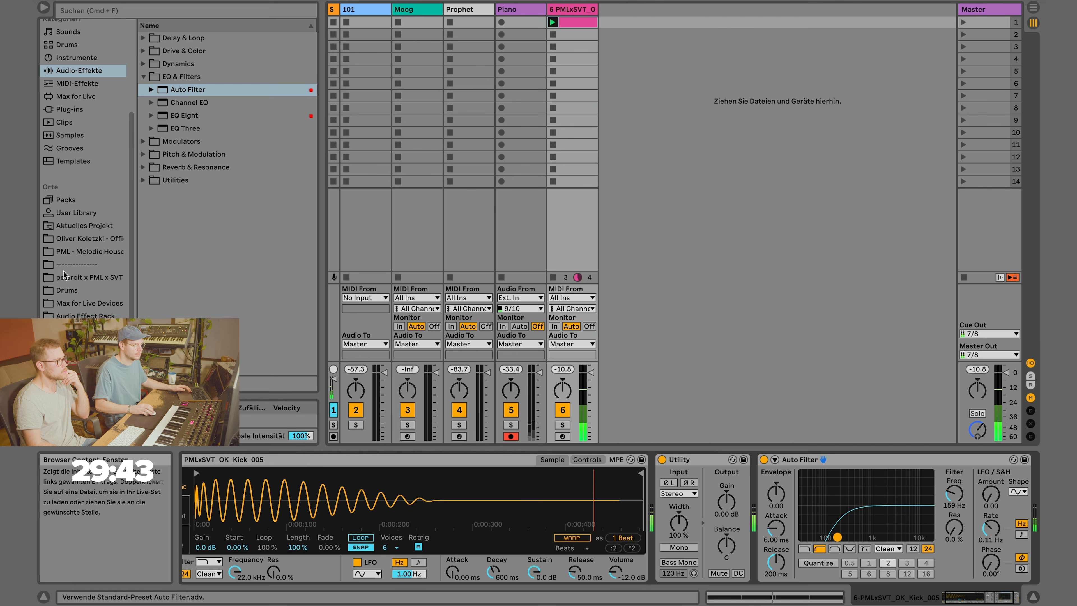
Open the Guitar folder inside the LOOPS of the Oliver Koletzki The Forgotten Loops pack.
{"action": "left_click", "coordinate": [85, 239]}
{"action": "left_click", "coordinate": [152, 77]}
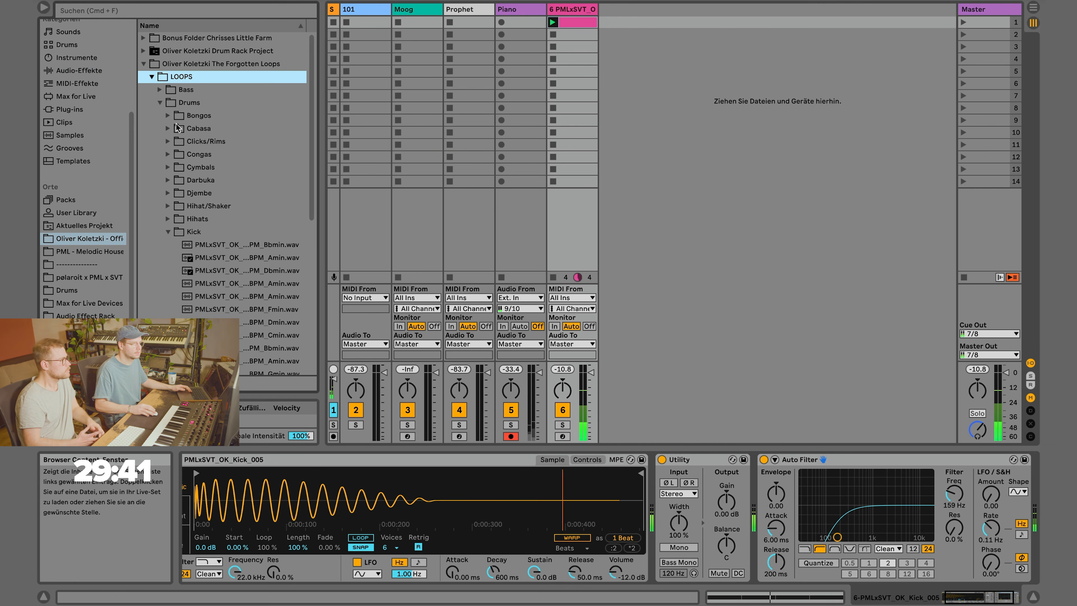
{"action": "left_click", "coordinate": [177, 142]}
{"action": "left_click", "coordinate": [158, 104]}
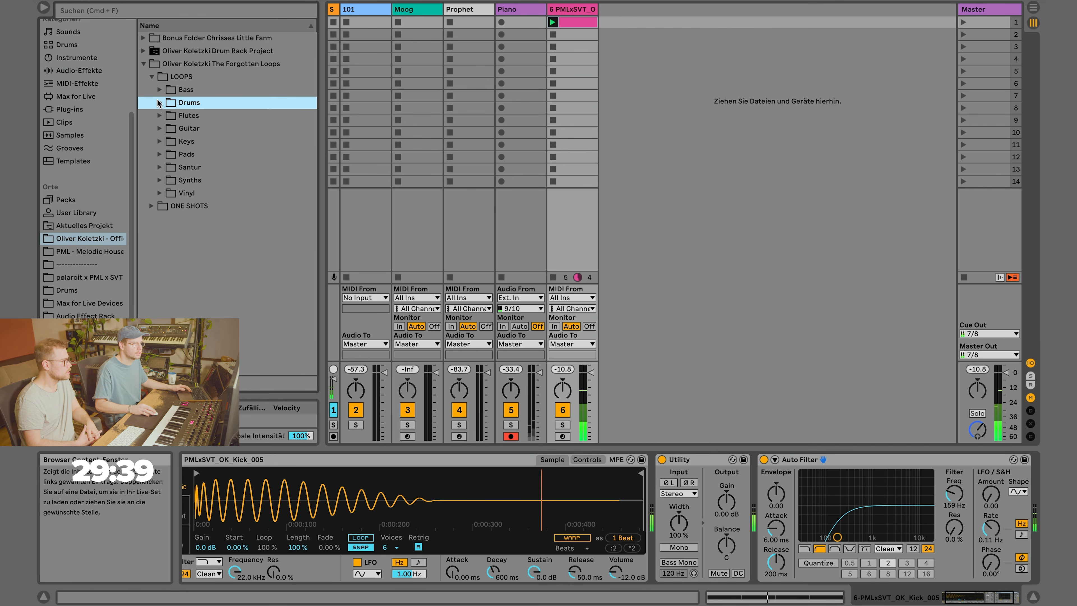
{"action": "left_click", "coordinate": [159, 116]}
{"action": "left_click", "coordinate": [159, 115]}
{"action": "left_click", "coordinate": [160, 128]}
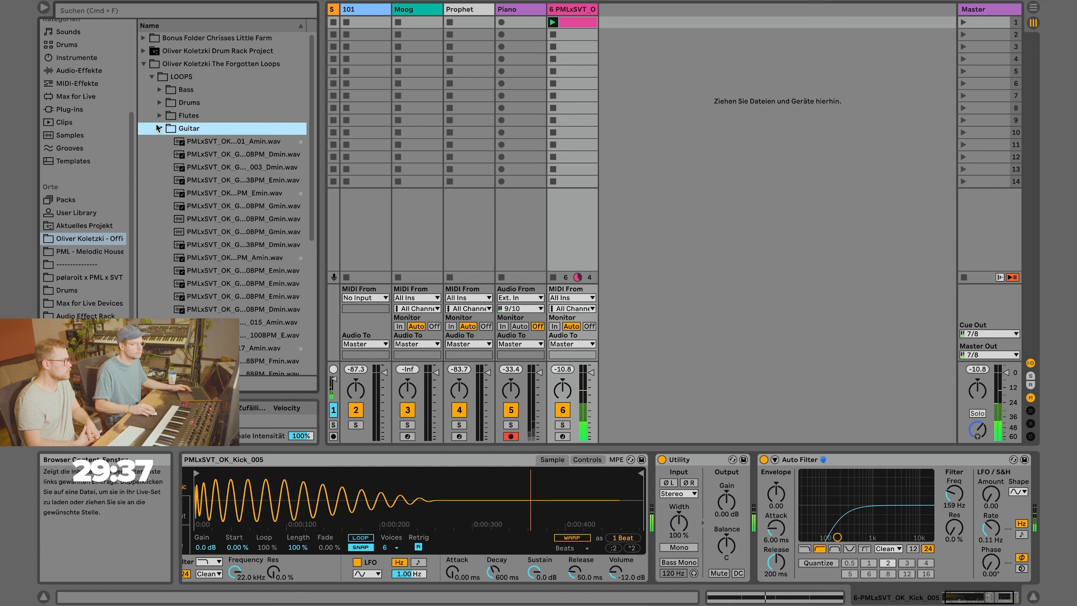
Audition the guitar loops one after another, through to PMLxSVT_OK_Guitar_Loop_017_Amin.
{"action": "left_click", "coordinate": [198, 168]}
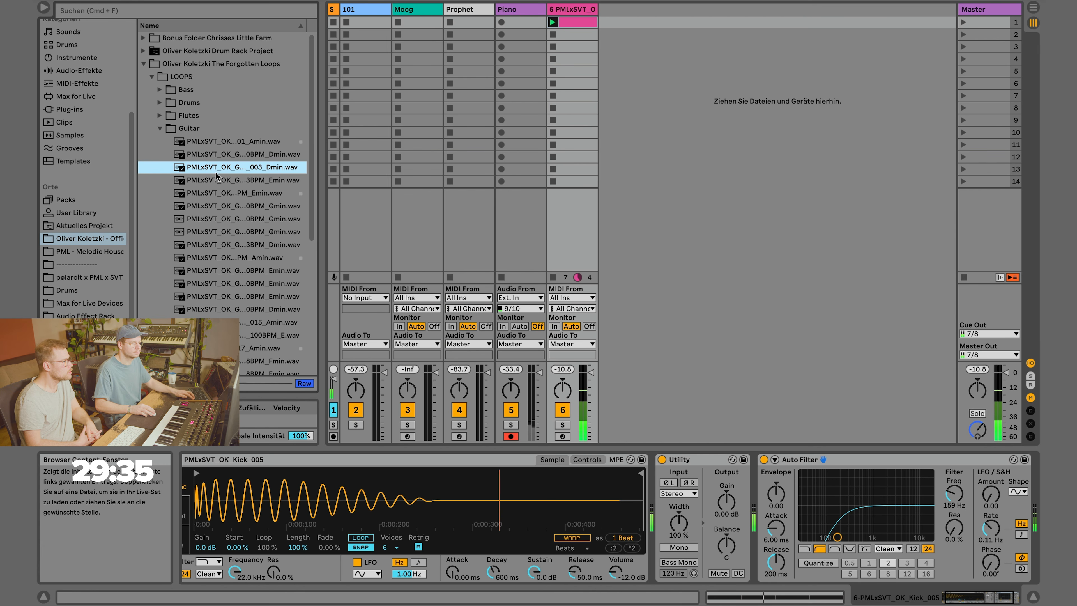
{"action": "key", "text": "Down"}
{"action": "key", "text": "Down"}
{"action": "key", "text": "Down"}
{"action": "key", "text": "Down"}
{"action": "key", "text": "Down"}
{"action": "key", "text": "Down"}
{"action": "key", "text": "Down"}
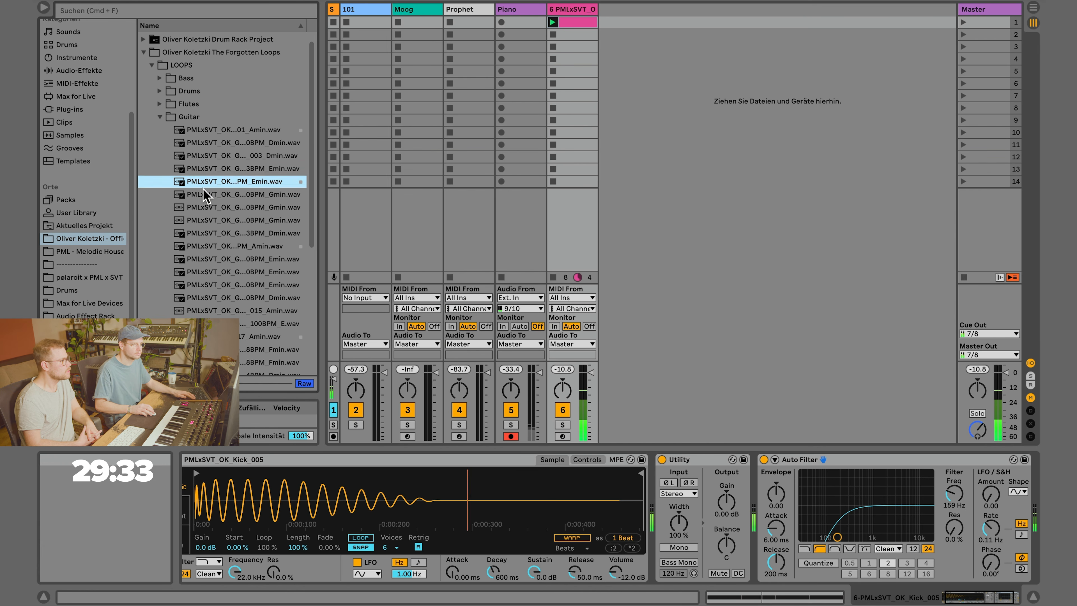
{"action": "key", "text": "Down"}
{"action": "key", "text": "Down"}
{"action": "key", "text": "Down"}
{"action": "key", "text": "Down"}
{"action": "key", "text": "Down"}
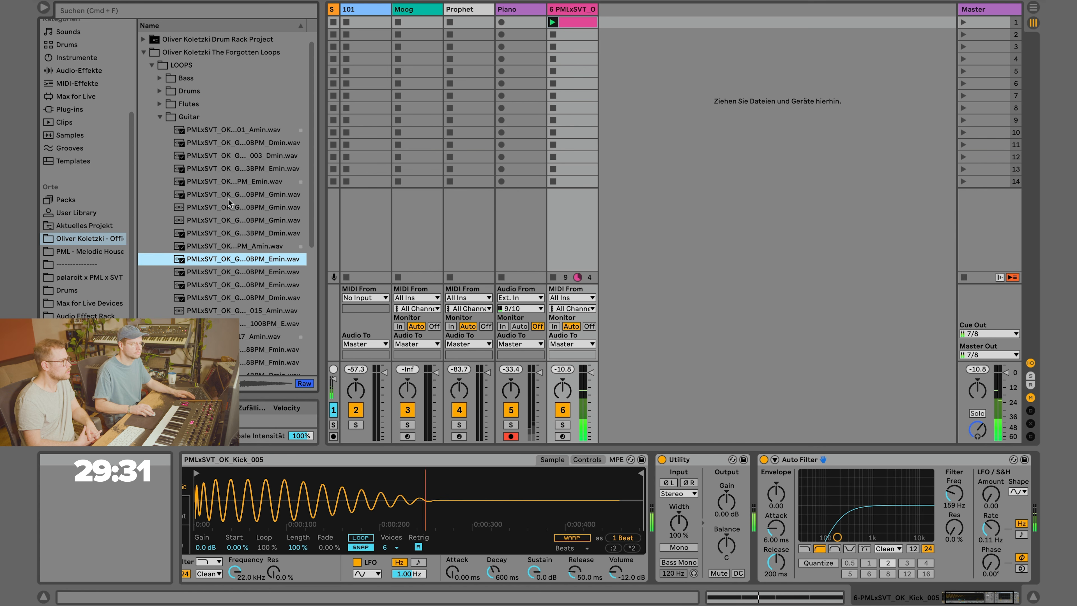
{"action": "key", "text": "Down"}
{"action": "key", "text": "Down"}
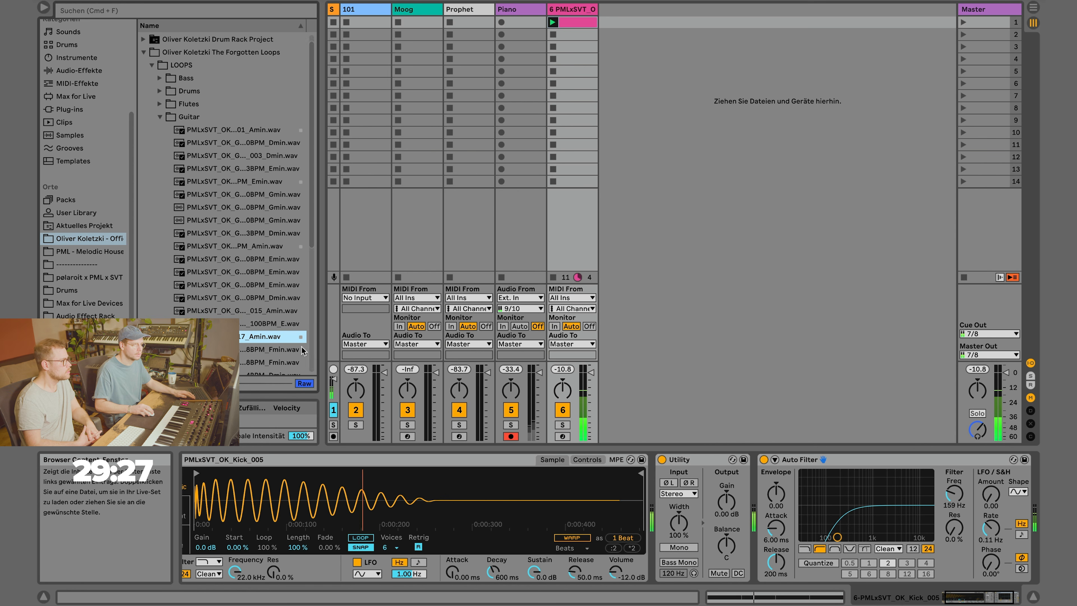
Launch Guitar_Loop_017_Amin in the third slot of a new audio track and shorten its loop to a brief section at the start.
{"action": "left_click_drag", "start_coordinate": [451, 278], "coordinate": [627, 46]}
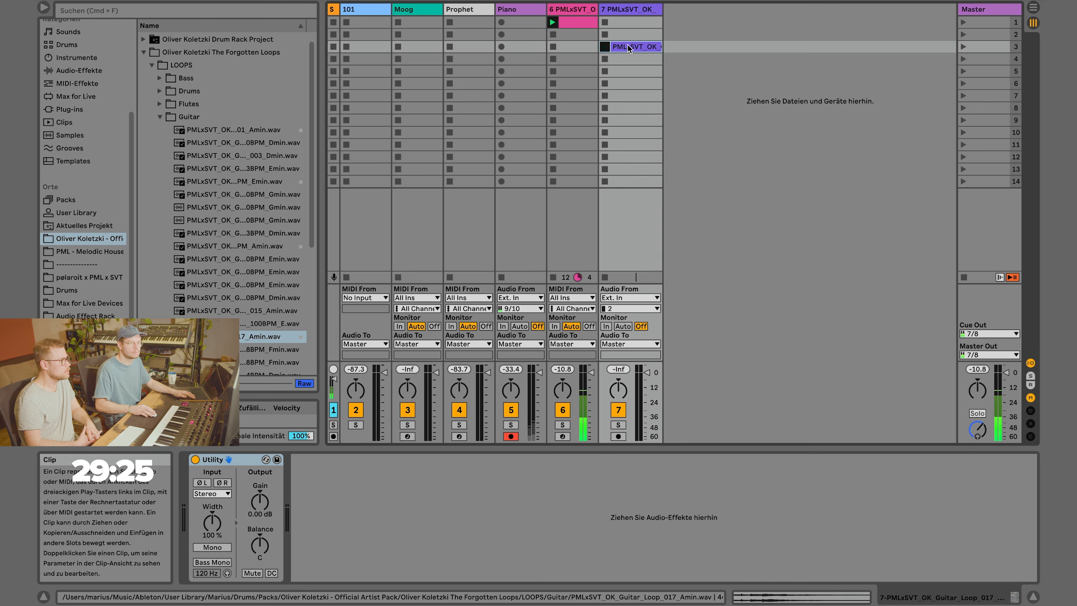
{"action": "left_click", "coordinate": [627, 46]}
{"action": "left_click_drag", "start_coordinate": [1034, 470], "coordinate": [337, 474]}
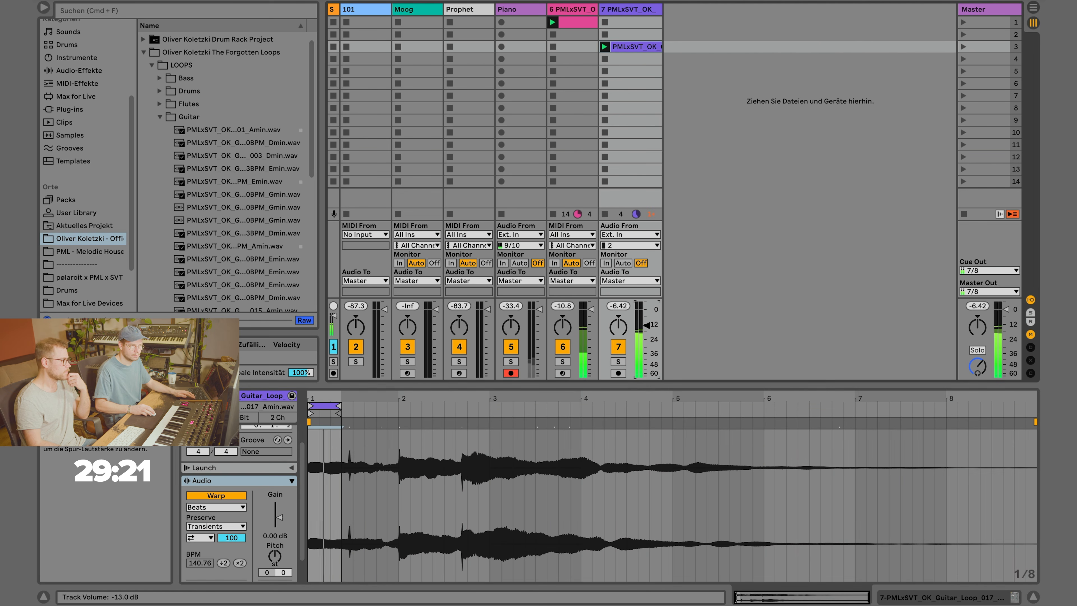
Lower the volume of the new guitar track to about -13 dB and set the clip's warp mode to Complex.
{"action": "left_click_drag", "start_coordinate": [647, 309], "coordinate": [647, 332]}
{"action": "left_click", "coordinate": [216, 507]}
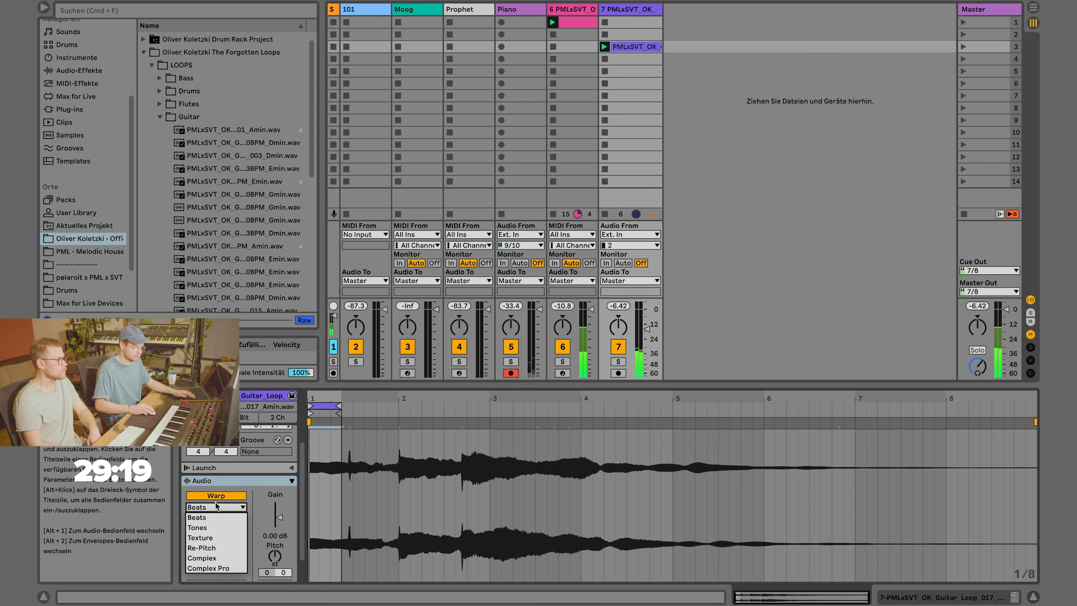
{"action": "left_click", "coordinate": [212, 558]}
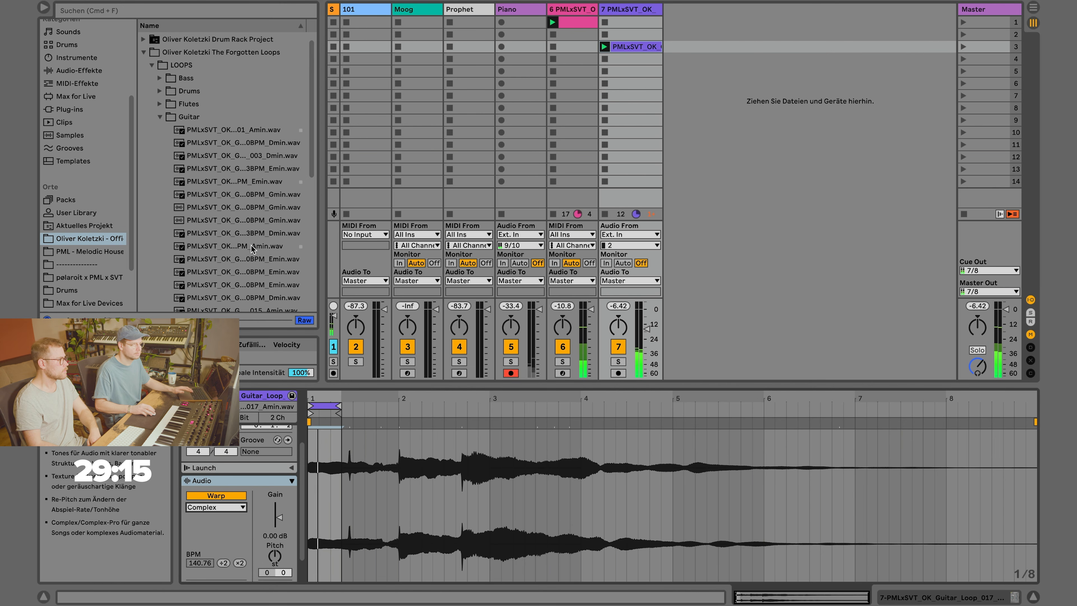
Audition further guitar loops and place Guitar_Loop_010_115BPM_Amin in the fourth slot of another new audio track.
{"action": "left_click", "coordinate": [239, 182]}
{"action": "left_click", "coordinate": [274, 245]}
{"action": "scroll", "coordinate": [247, 201], "scroll_direction": "down", "scroll_amount": 1}
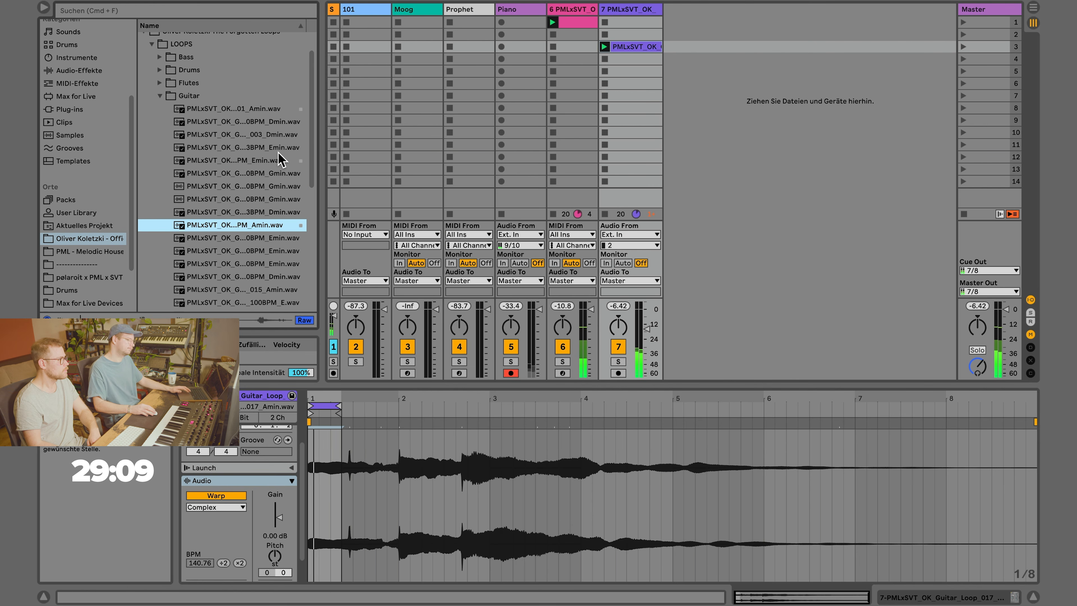
{"action": "left_click_drag", "start_coordinate": [667, 143], "coordinate": [669, 60]}
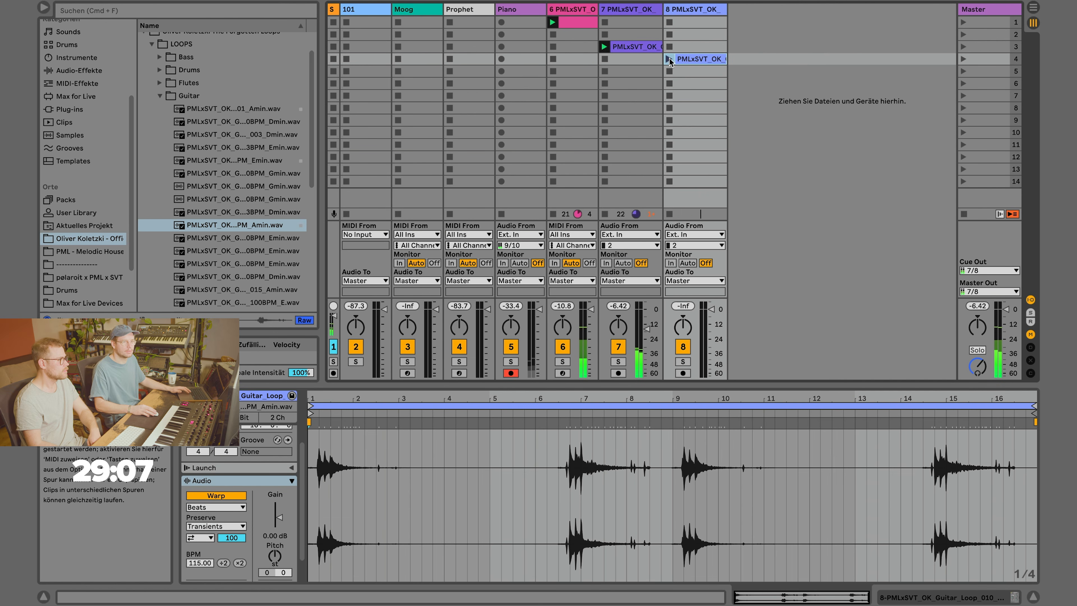
Lower the volume of the second guitar loop's track and set its clip's warp mode to Complex.
{"action": "left_click_drag", "start_coordinate": [710, 315], "coordinate": [711, 324]}
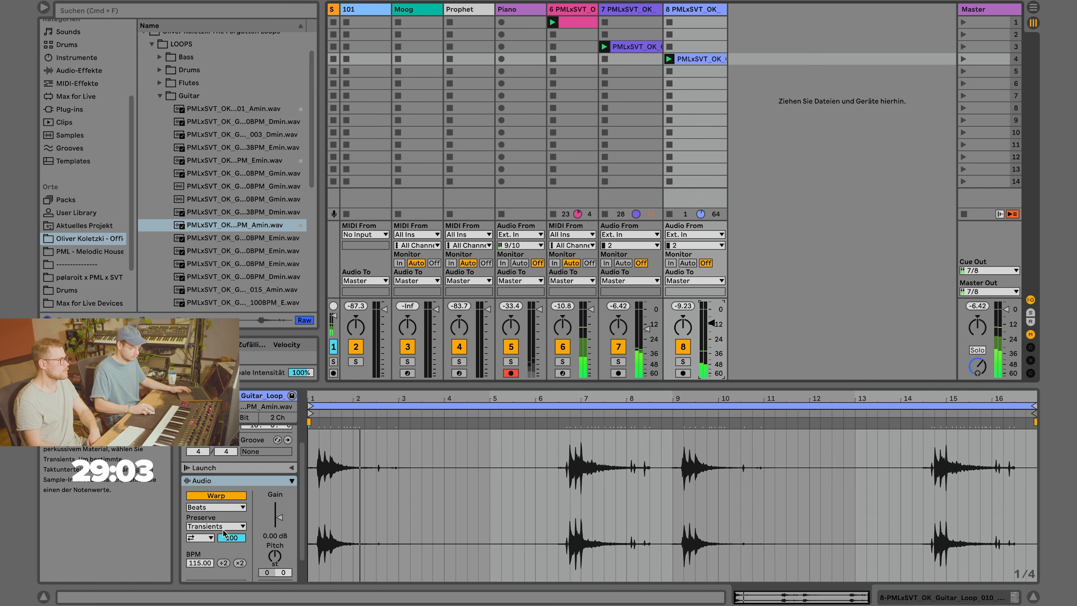
{"action": "left_click", "coordinate": [217, 507]}
{"action": "left_click", "coordinate": [205, 548]}
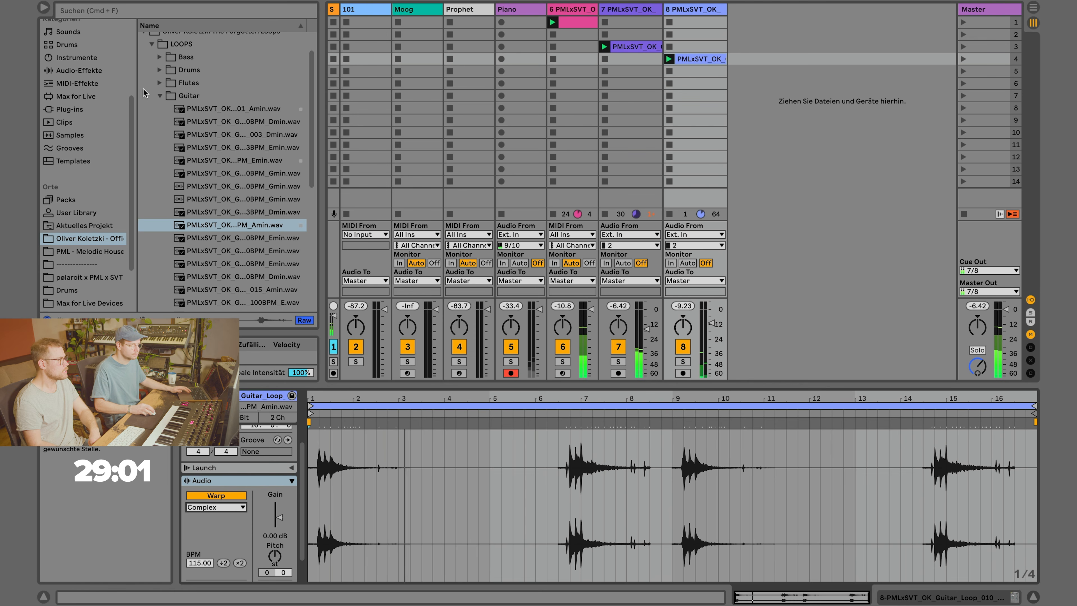
Collapse the Guitar folder, check the Pads folder and open the Santur loops folder.
{"action": "left_click", "coordinate": [159, 95]}
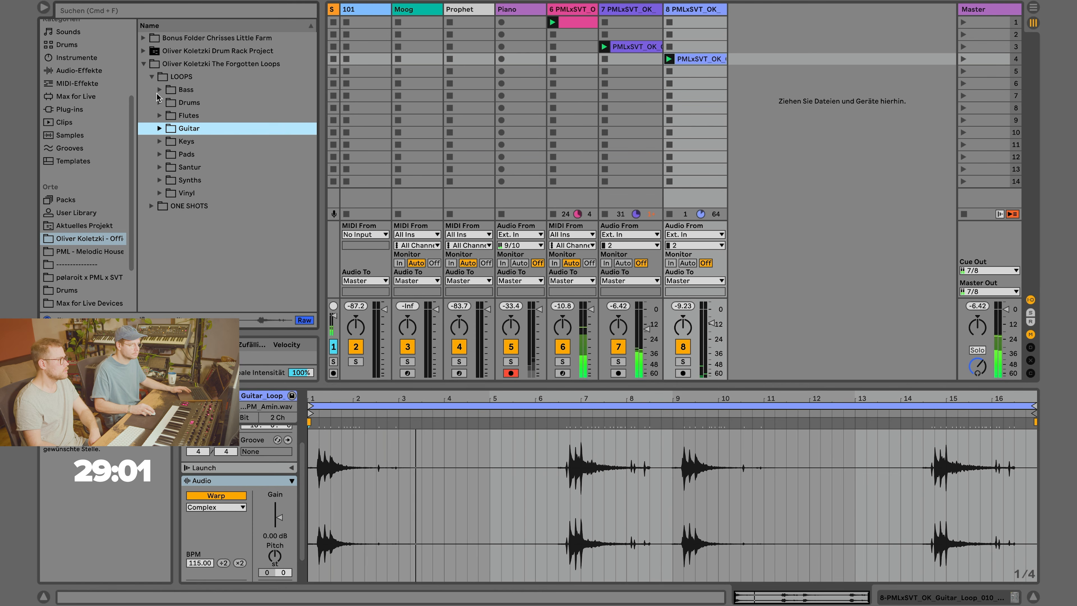
{"action": "left_click", "coordinate": [160, 155]}
{"action": "left_click", "coordinate": [159, 155]}
{"action": "left_click", "coordinate": [160, 167]}
{"action": "left_click", "coordinate": [159, 167]}
{"action": "left_click", "coordinate": [159, 167]}
Audition several santur loops and widen the browser to show their full file names.
{"action": "left_click", "coordinate": [195, 193]}
{"action": "left_click", "coordinate": [208, 218]}
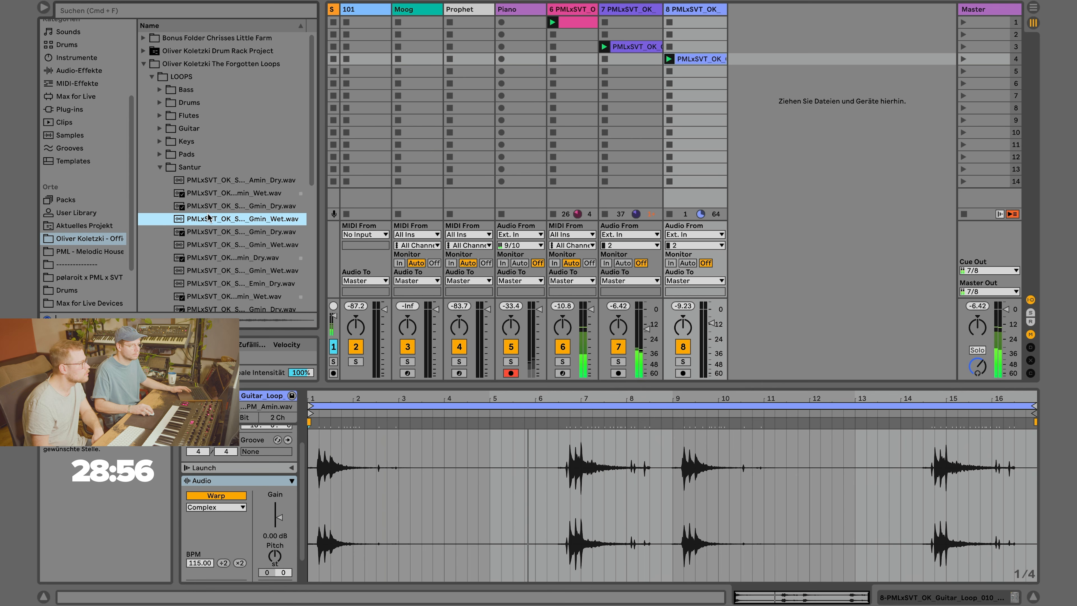
{"action": "scroll", "coordinate": [214, 229], "scroll_direction": "down", "scroll_amount": 2}
{"action": "left_click", "coordinate": [220, 239]}
{"action": "scroll", "coordinate": [220, 239], "scroll_direction": "down", "scroll_amount": 2}
{"action": "scroll", "coordinate": [220, 239], "scroll_direction": "down", "scroll_amount": 1}
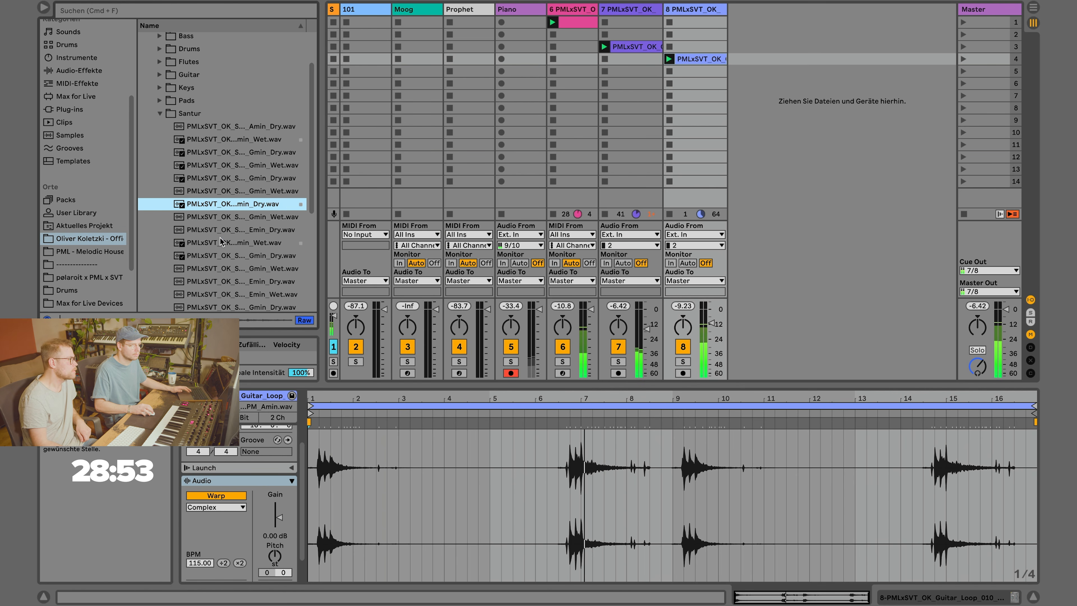
{"action": "left_click", "coordinate": [220, 242]}
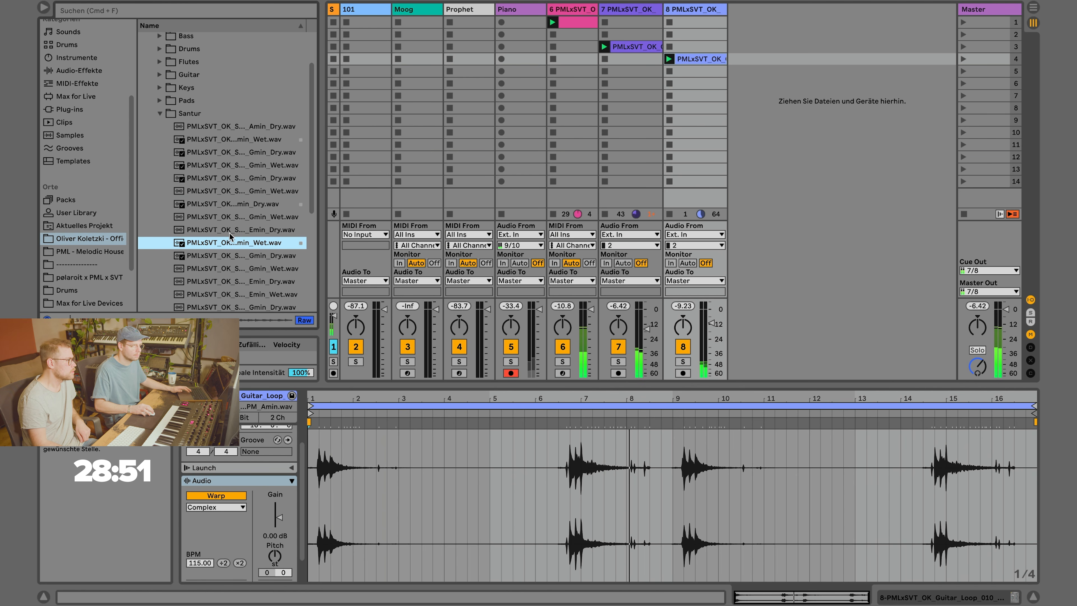
{"action": "left_click_drag", "start_coordinate": [322, 218], "coordinate": [390, 217]}
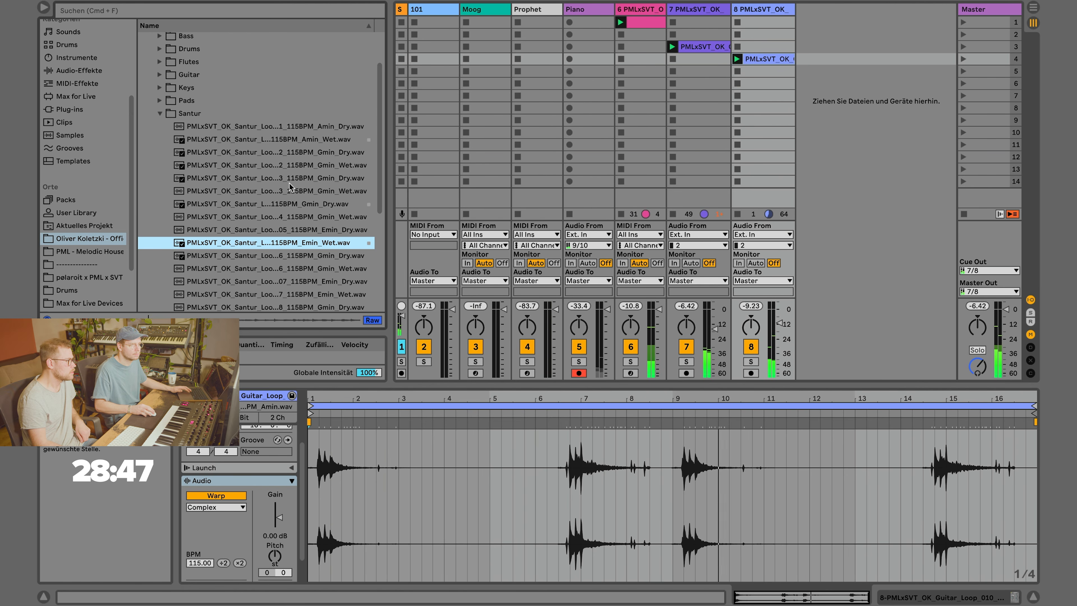
Place Santur Loop 001 115BPM Amin Wet in the third slot of a new audio track and lower its volume to about -13.5 dB.
{"action": "left_click", "coordinate": [287, 143]}
{"action": "left_click_drag", "start_coordinate": [343, 138], "coordinate": [803, 47]}
{"action": "left_click_drag", "start_coordinate": [843, 309], "coordinate": [844, 326]}
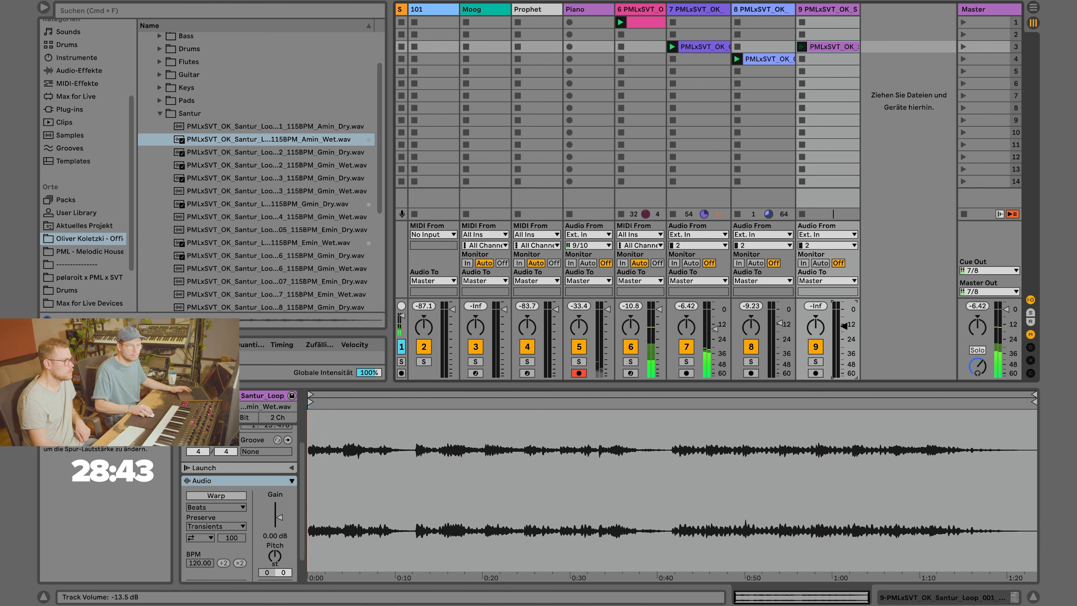
Warp the santur clip in Complex mode at 115.00 BPM, with its start marker moved to about bar 8.
{"action": "left_click", "coordinate": [225, 496]}
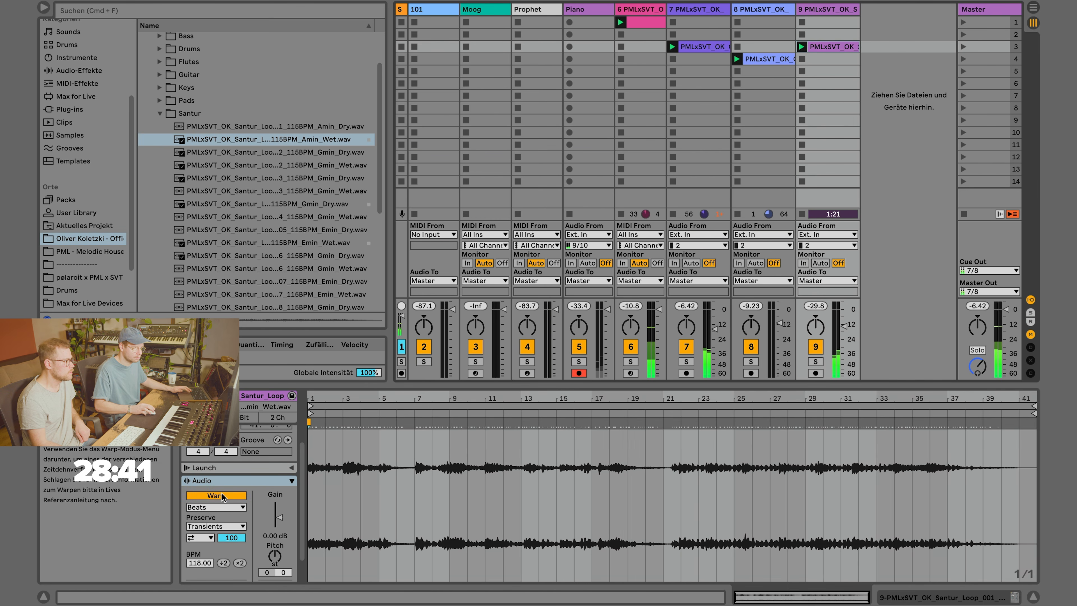
{"action": "left_click", "coordinate": [218, 507]}
{"action": "left_click", "coordinate": [221, 558]}
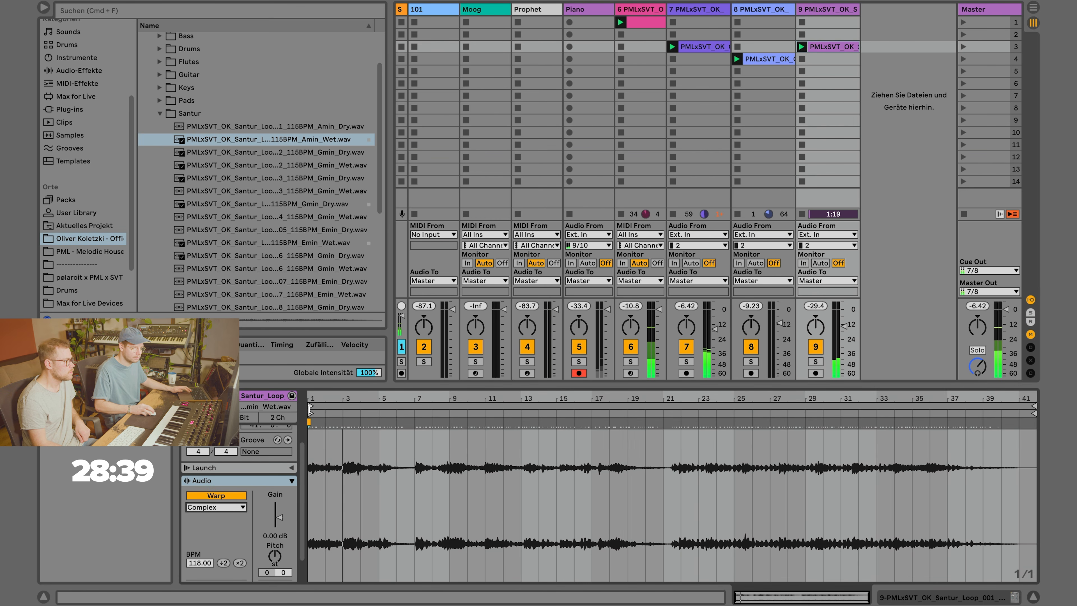
{"action": "left_click_drag", "start_coordinate": [306, 413], "coordinate": [433, 413]}
{"action": "left_click_drag", "start_coordinate": [200, 562], "coordinate": [201, 570]}
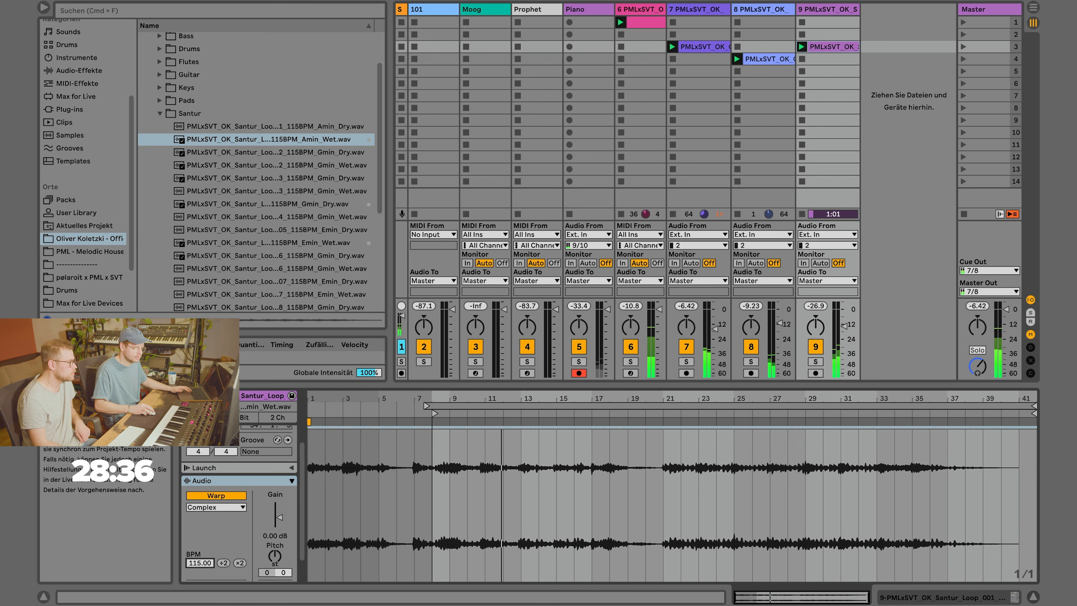
Loop a 0.3.0 section of the santur clip from position 19.1.3 and slightly raise its track volume.
{"action": "left_click_drag", "start_coordinate": [602, 432], "coordinate": [843, 406]}
{"action": "scroll", "coordinate": [258, 474], "scroll_direction": "up", "scroll_amount": 3}
{"action": "left_click", "coordinate": [254, 470]}
{"action": "left_click_drag", "start_coordinate": [438, 412], "coordinate": [845, 412]}
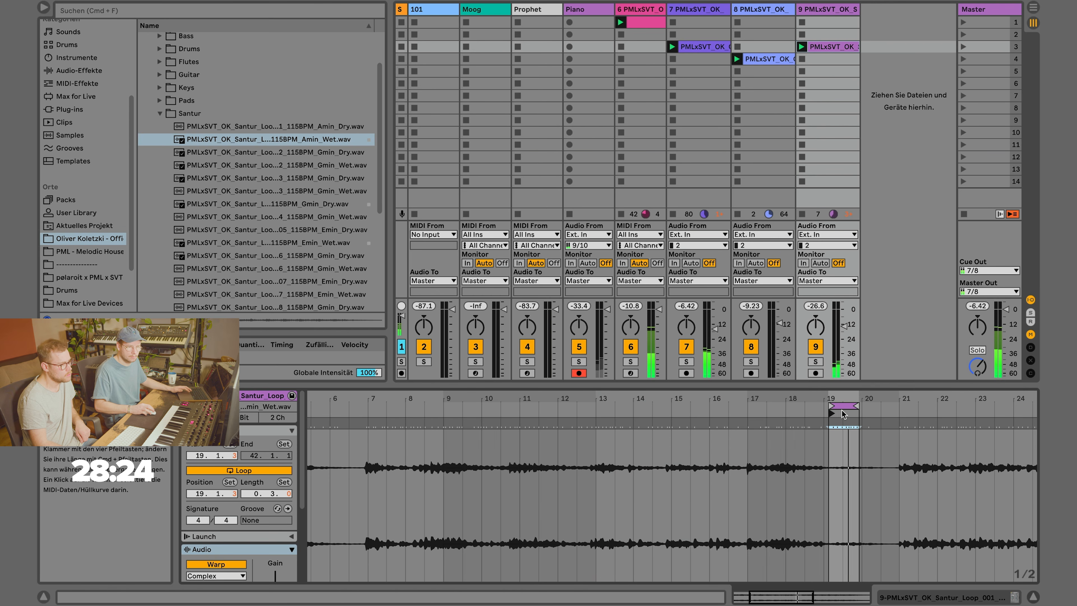
{"action": "left_click_drag", "start_coordinate": [843, 325], "coordinate": [842, 313]}
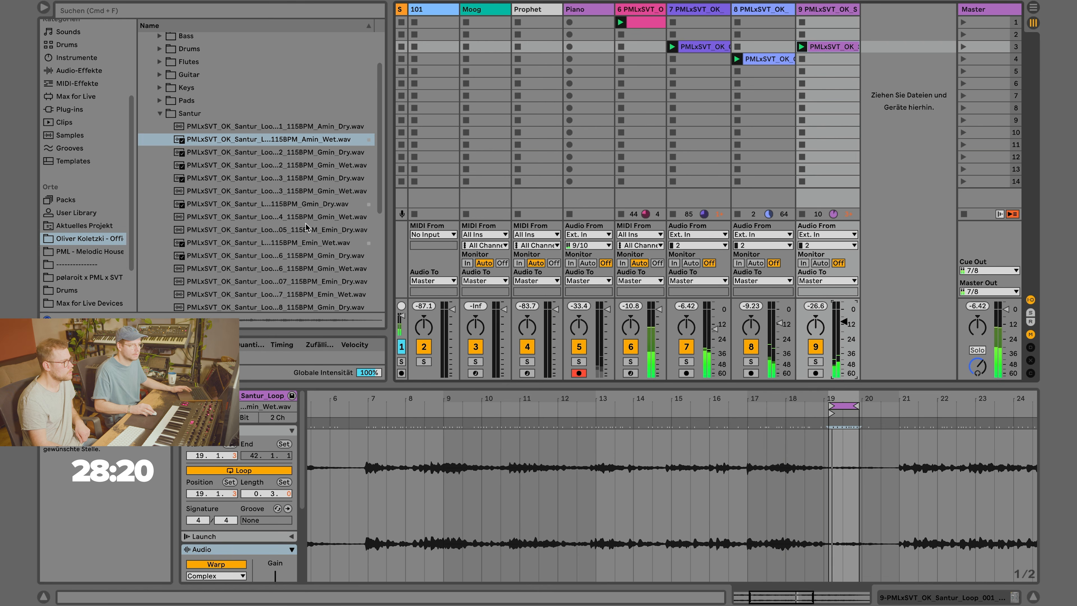
Audition more santur loops in different keys, ending back at the 115BPM Amin Wet loop.
{"action": "scroll", "coordinate": [299, 242], "scroll_direction": "down", "scroll_amount": 5}
{"action": "left_click", "coordinate": [292, 202]}
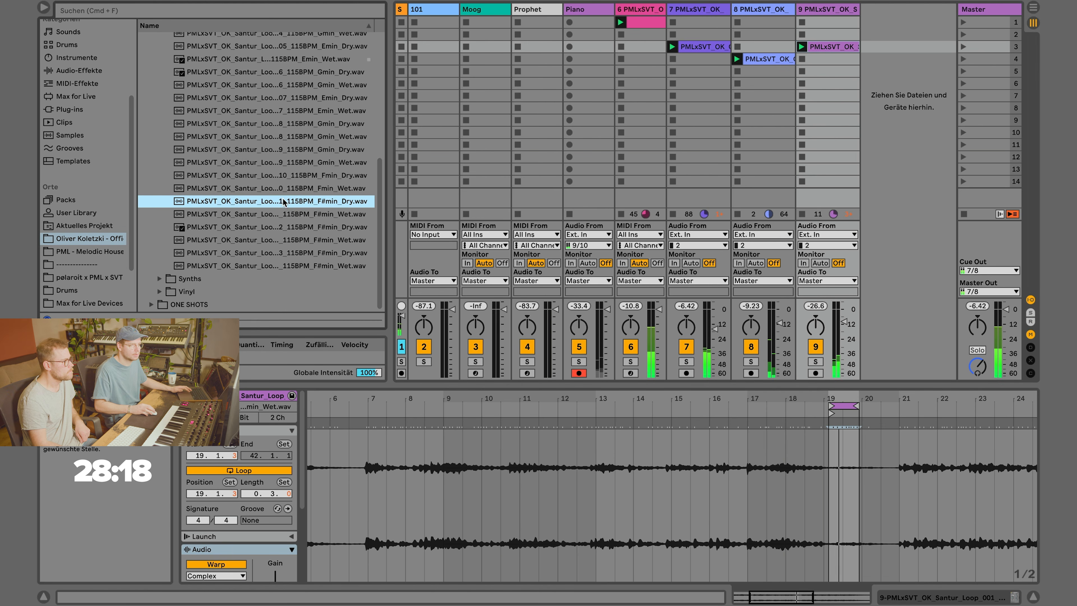
{"action": "scroll", "coordinate": [307, 169], "scroll_direction": "up", "scroll_amount": 2}
{"action": "left_click", "coordinate": [298, 127]}
{"action": "scroll", "coordinate": [305, 144], "scroll_direction": "up", "scroll_amount": 3}
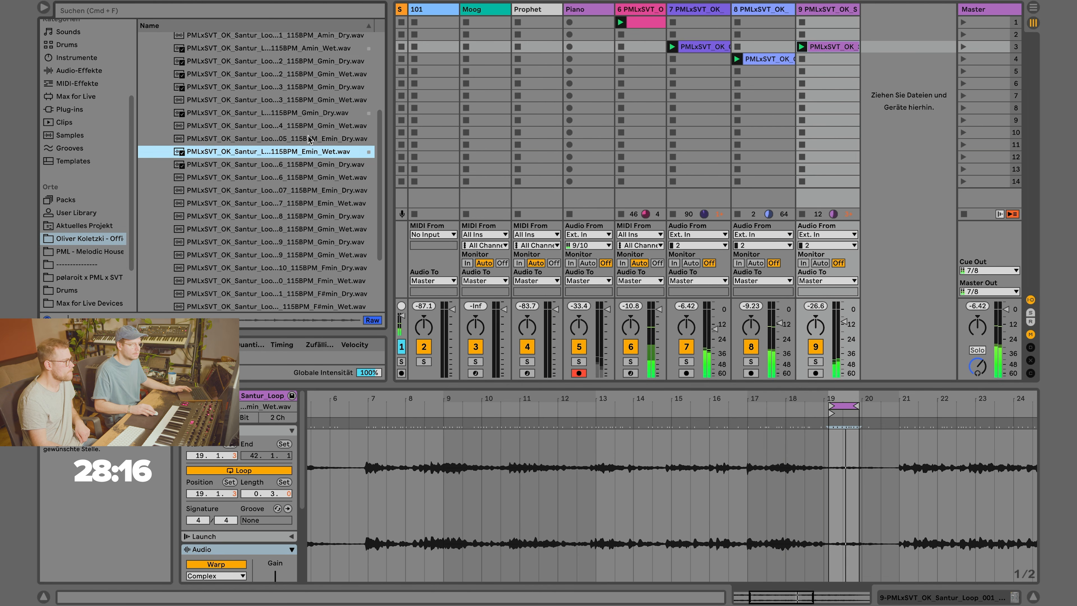
{"action": "left_click", "coordinate": [312, 166]}
{"action": "scroll", "coordinate": [313, 164], "scroll_direction": "up", "scroll_amount": 3}
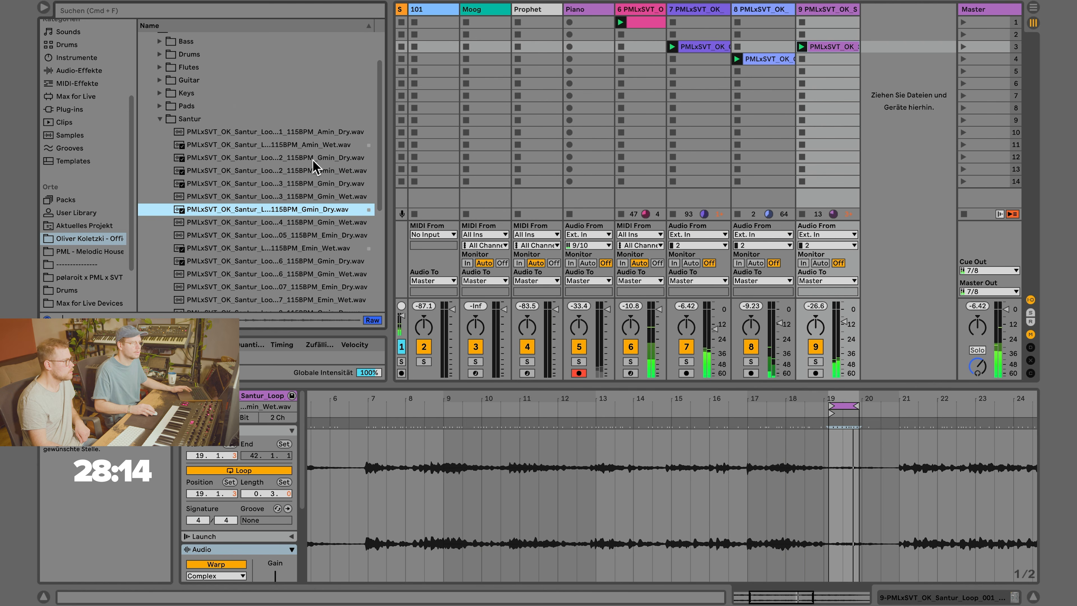
{"action": "left_click", "coordinate": [311, 148]}
{"action": "scroll", "coordinate": [187, 118], "scroll_direction": "up", "scroll_amount": 2}
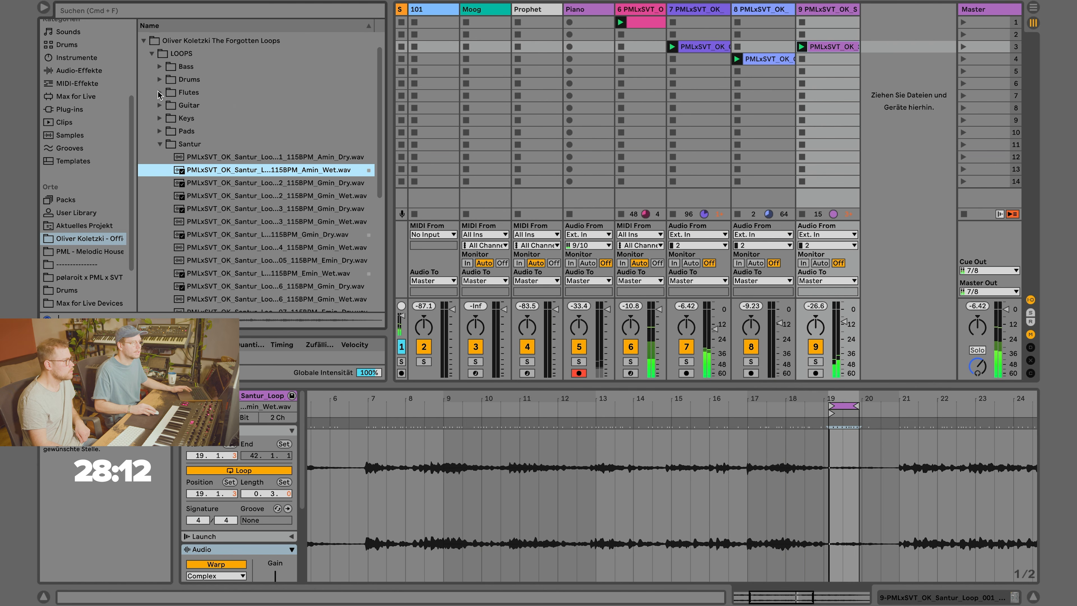
Reopen the Guitar loops folder and audition PMLxSVT_OK_Guitar_Loop_001_Amin.
{"action": "left_click", "coordinate": [156, 105]}
{"action": "left_click", "coordinate": [159, 106]}
{"action": "scroll", "coordinate": [157, 106], "scroll_direction": "up", "scroll_amount": 2}
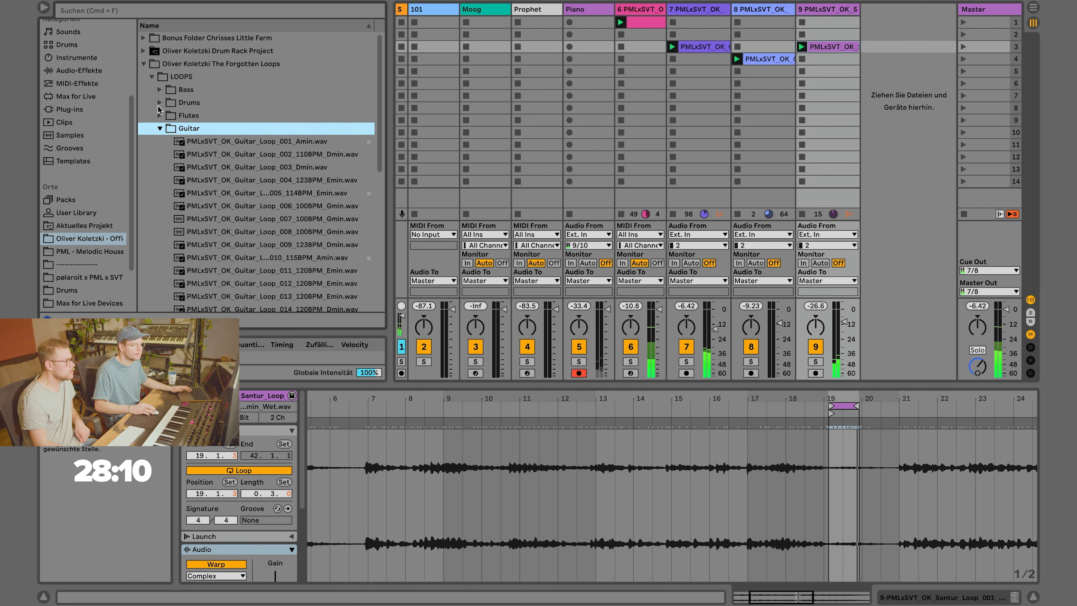
{"action": "left_click", "coordinate": [274, 146]}
{"action": "scroll", "coordinate": [278, 174], "scroll_direction": "down", "scroll_amount": 2}
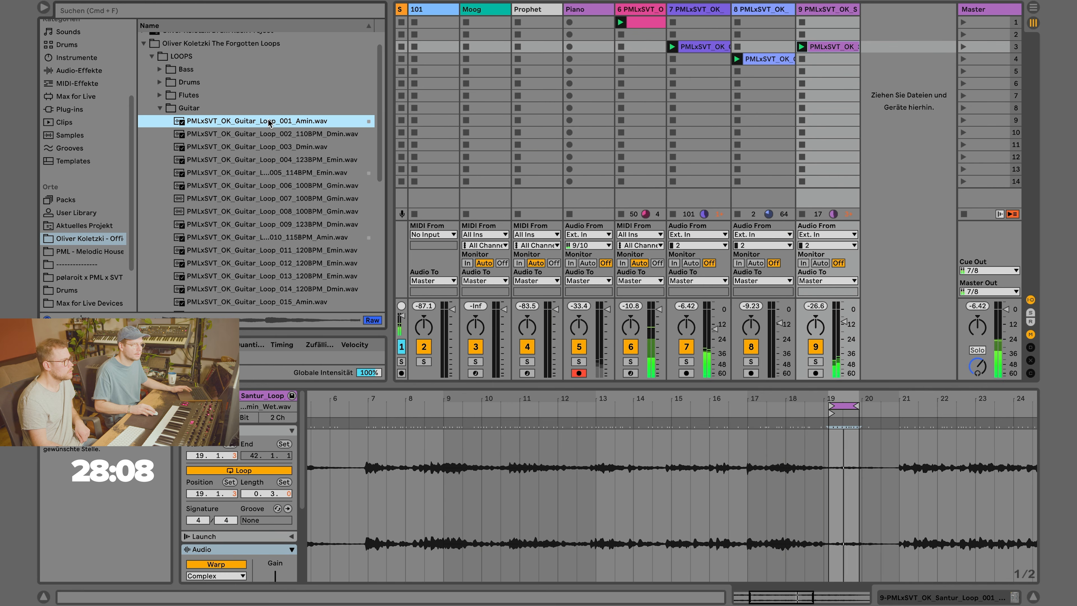
Add PMLxSVT_OK_Guitar_Loop_001_Amin to a new audio track, set its warp BPM to 999.00 and loop it up to bar 9.
{"action": "left_click_drag", "start_coordinate": [878, 82], "coordinate": [877, 83]}
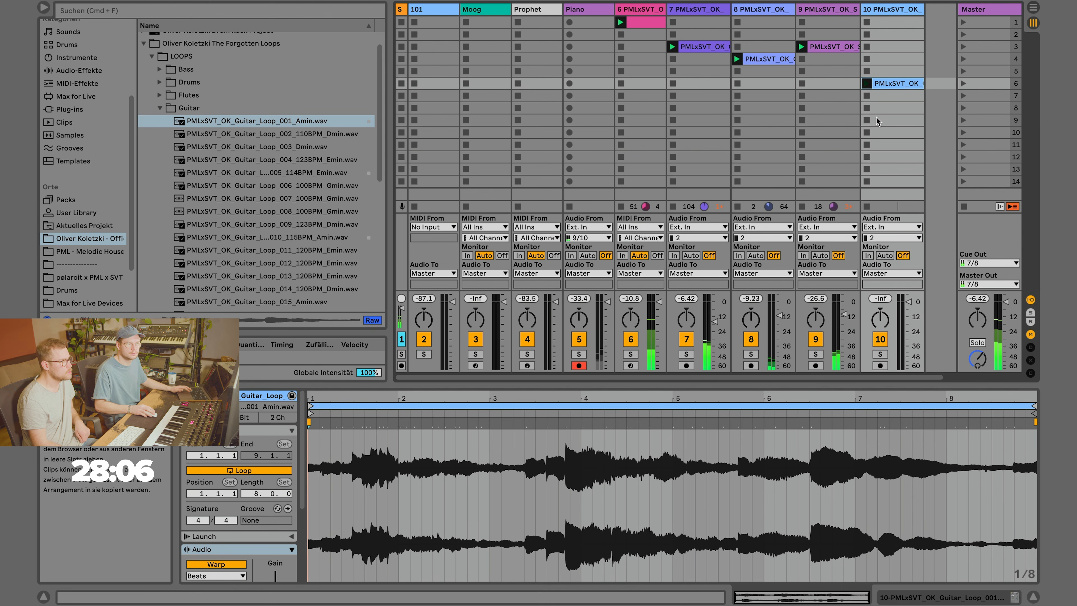
{"action": "left_click_drag", "start_coordinate": [1039, 469], "coordinate": [396, 466]}
{"action": "scroll", "coordinate": [211, 530], "scroll_direction": "down", "scroll_amount": 4}
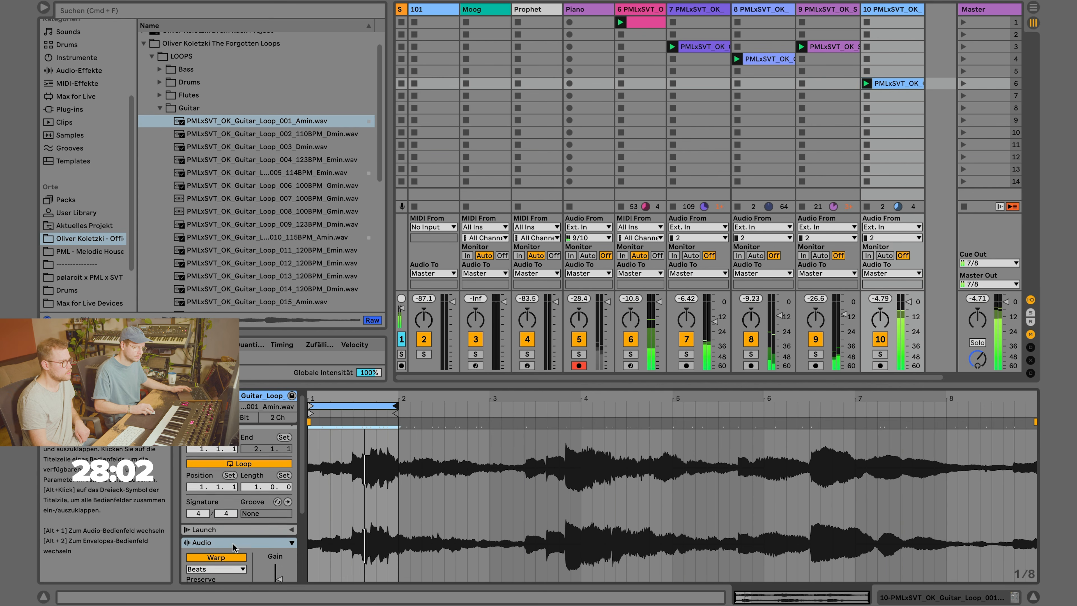
{"action": "left_click_drag", "start_coordinate": [202, 537], "coordinate": [201, 331]}
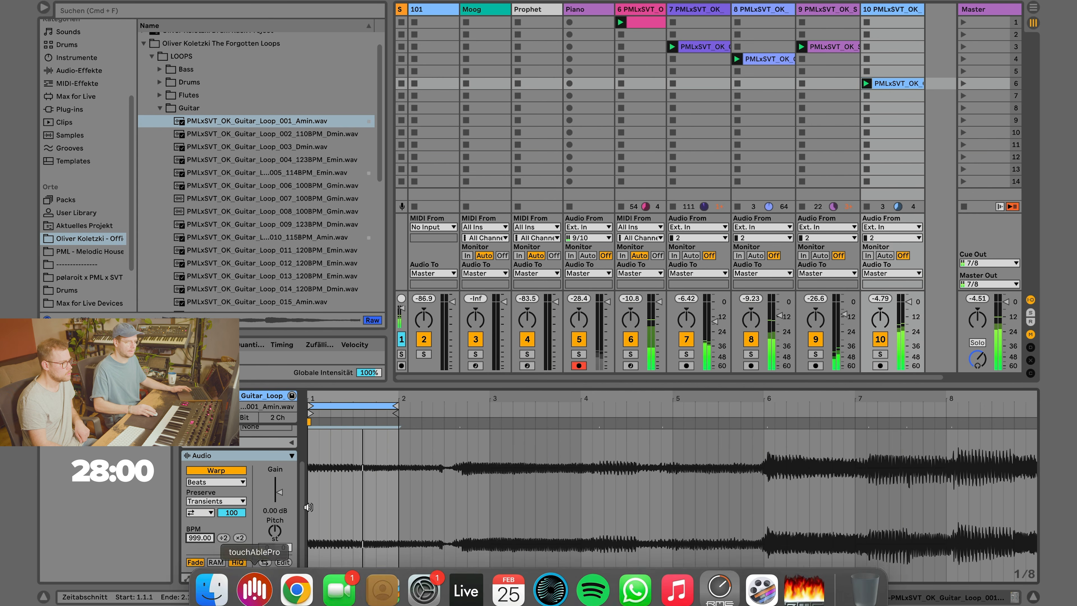
{"action": "mouse_move", "coordinate": [413, 426]}
{"action": "left_mouse_down"}
{"action": "mouse_move", "coordinate": [1030, 424]}
{"action": "mouse_move", "coordinate": [973, 419]}
{"action": "left_mouse_up"}
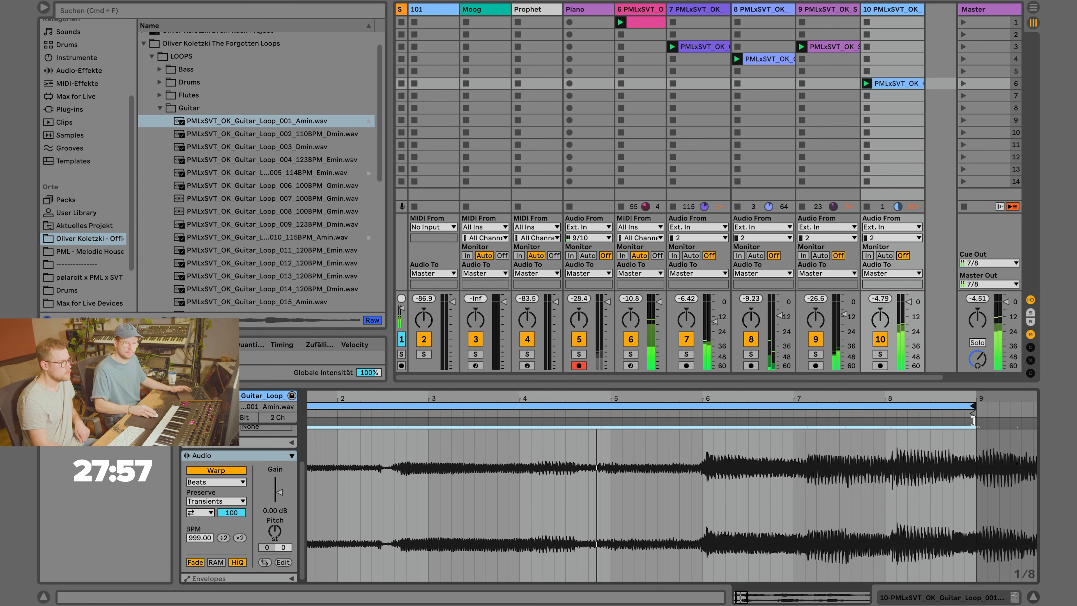
Warp the new guitar clip in Texture mode with grain size 71.33 and flux 0.00, and lower its track volume to about -22 dB.
{"action": "left_click", "coordinate": [199, 483]}
{"action": "left_click", "coordinate": [200, 512]}
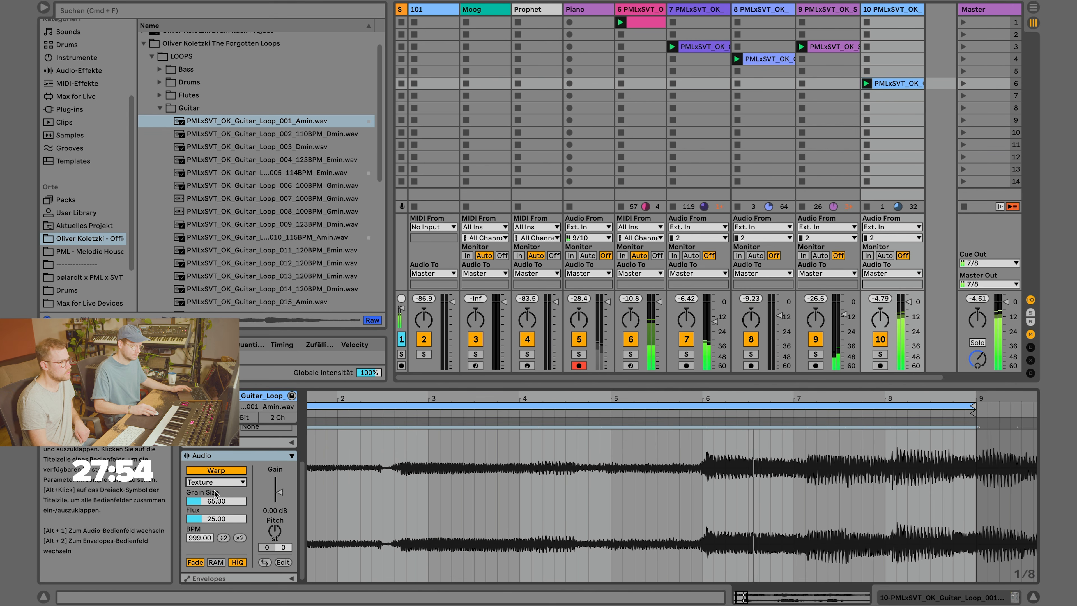
{"action": "left_click_drag", "start_coordinate": [876, 301], "coordinate": [875, 329]}
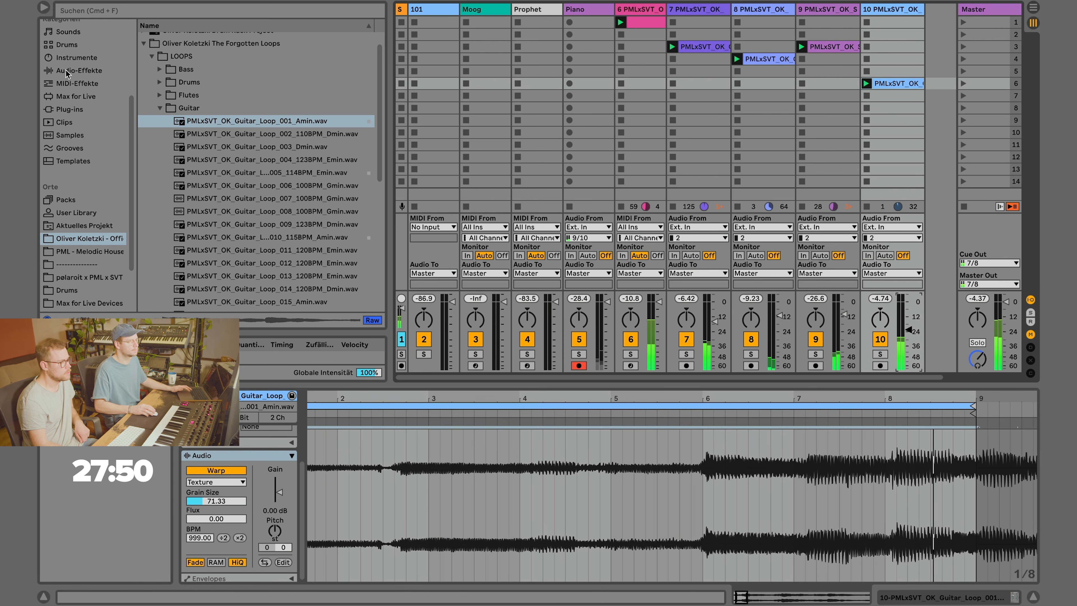
Add Pro-Q 3 to the new guitar track with a 12 dB/oct low cut at about 186 Hz.
{"action": "scroll", "coordinate": [84, 76], "scroll_direction": "up", "scroll_amount": 5}
{"action": "left_click", "coordinate": [68, 38]}
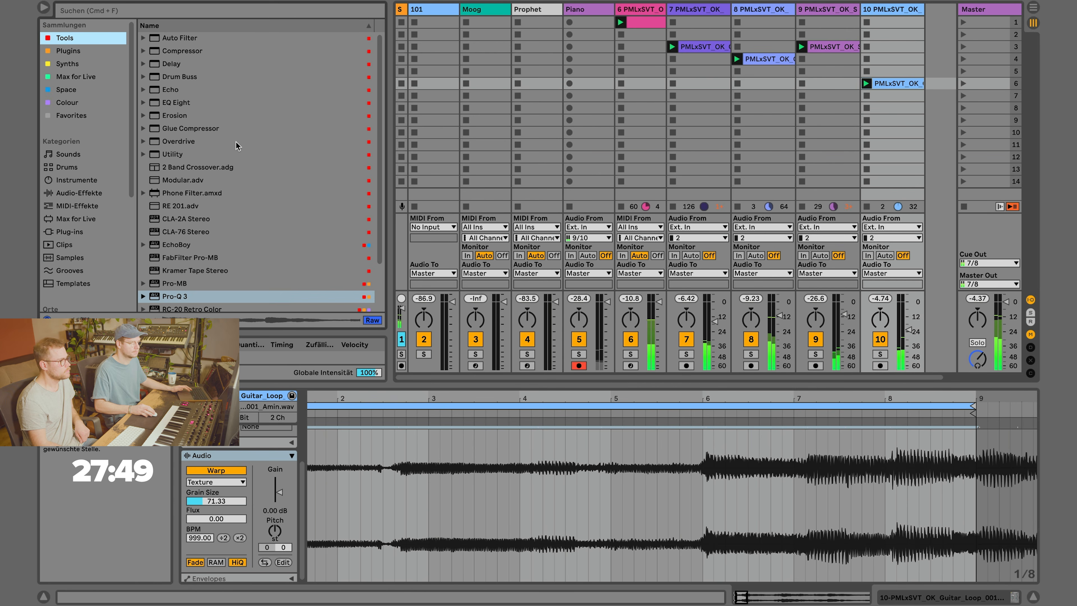
{"action": "double_click", "coordinate": [186, 297]}
{"action": "left_click", "coordinate": [197, 157]}
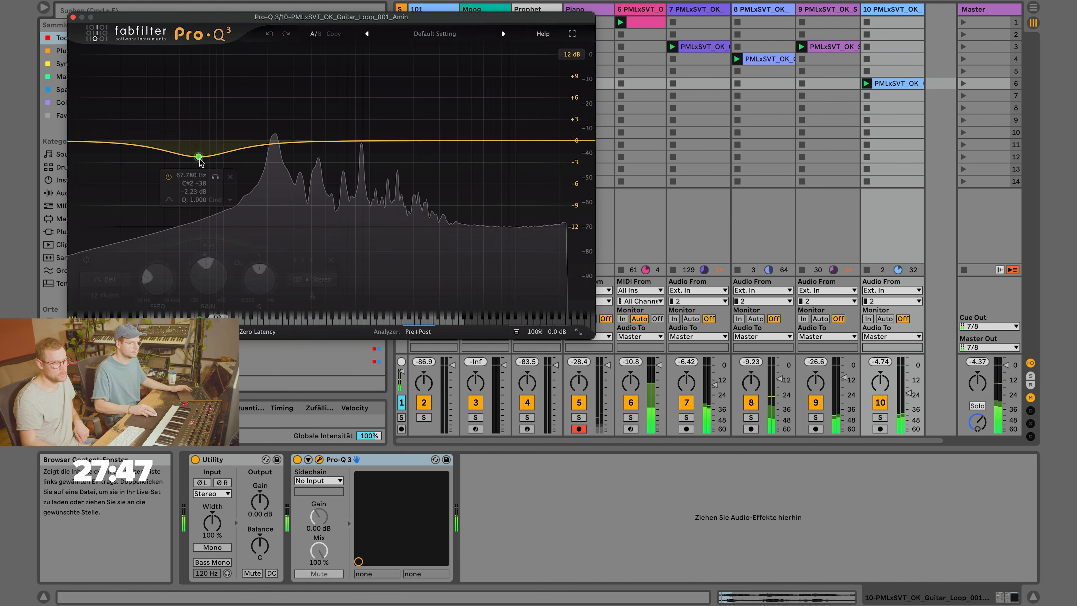
{"action": "left_click", "coordinate": [112, 274]}
{"action": "left_click", "coordinate": [106, 186]}
{"action": "left_click_drag", "start_coordinate": [199, 140], "coordinate": [262, 163]}
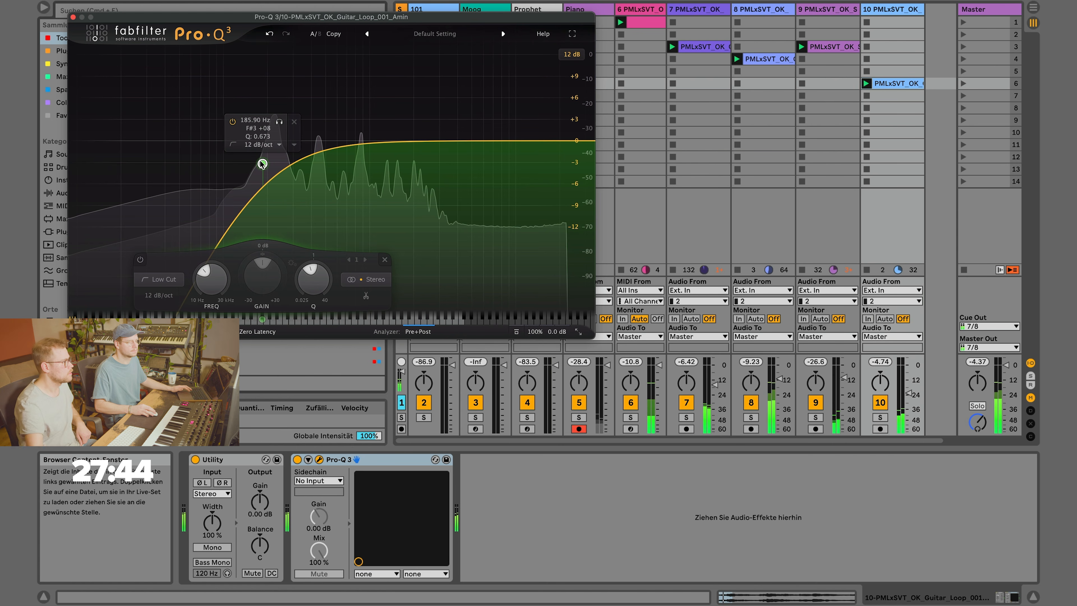
{"action": "left_click", "coordinate": [74, 18]}
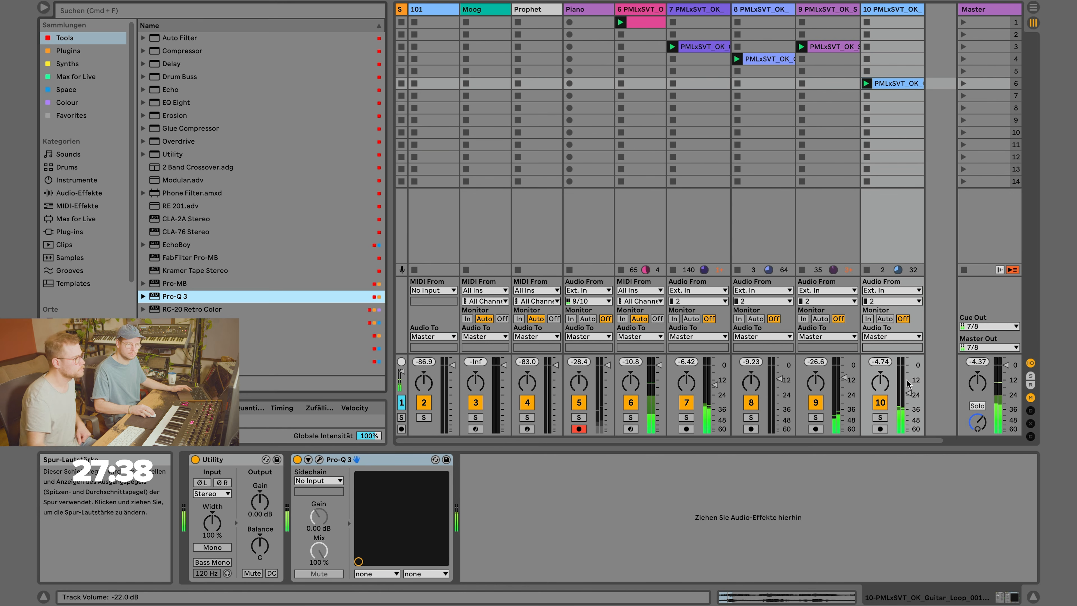
Add the ValhallaVintageVerb reverb from the Space collection after Pro-Q 3 on the guitar track.
{"action": "left_click", "coordinate": [83, 115]}
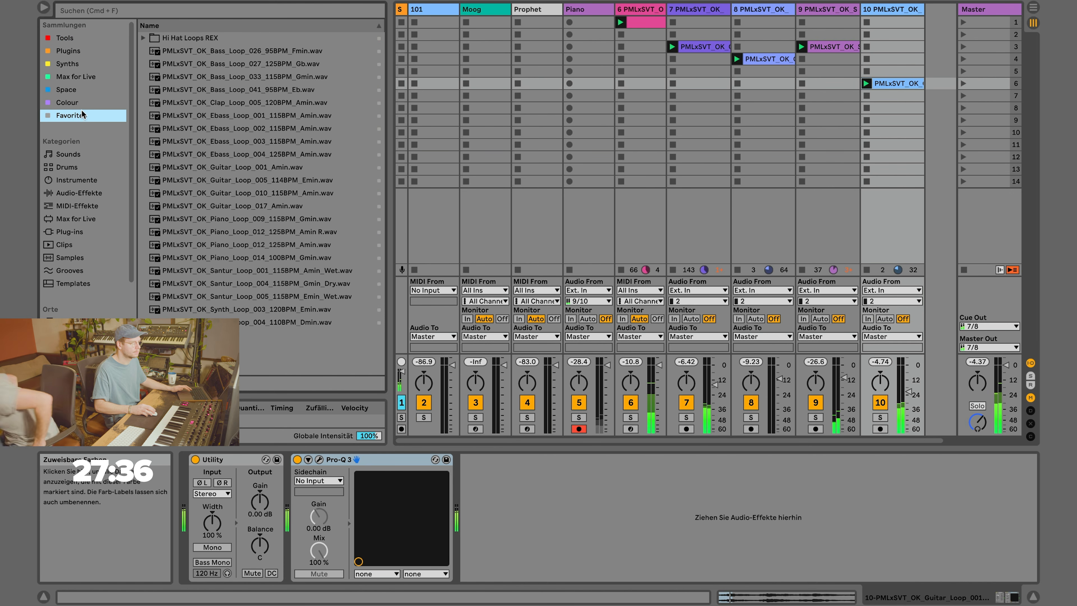
{"action": "left_click", "coordinate": [66, 89]}
{"action": "double_click", "coordinate": [283, 218]}
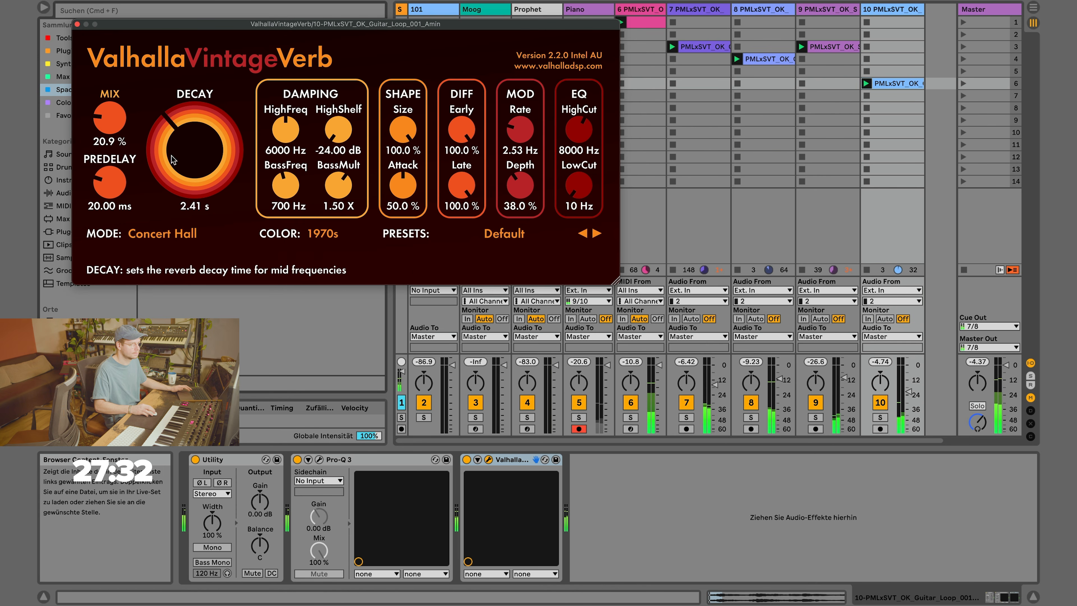
{"action": "left_click", "coordinate": [77, 24]}
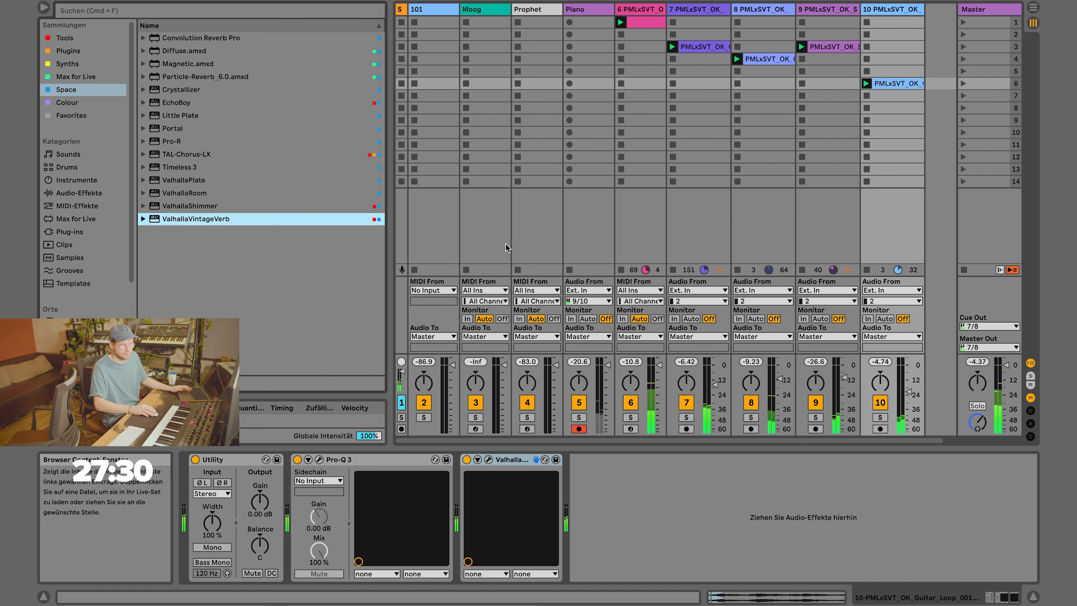
Set the Piano track's monitoring to In and reopen the pack's Drums loop folder with its Kick subfolder collapsed.
{"action": "left_click", "coordinate": [572, 317]}
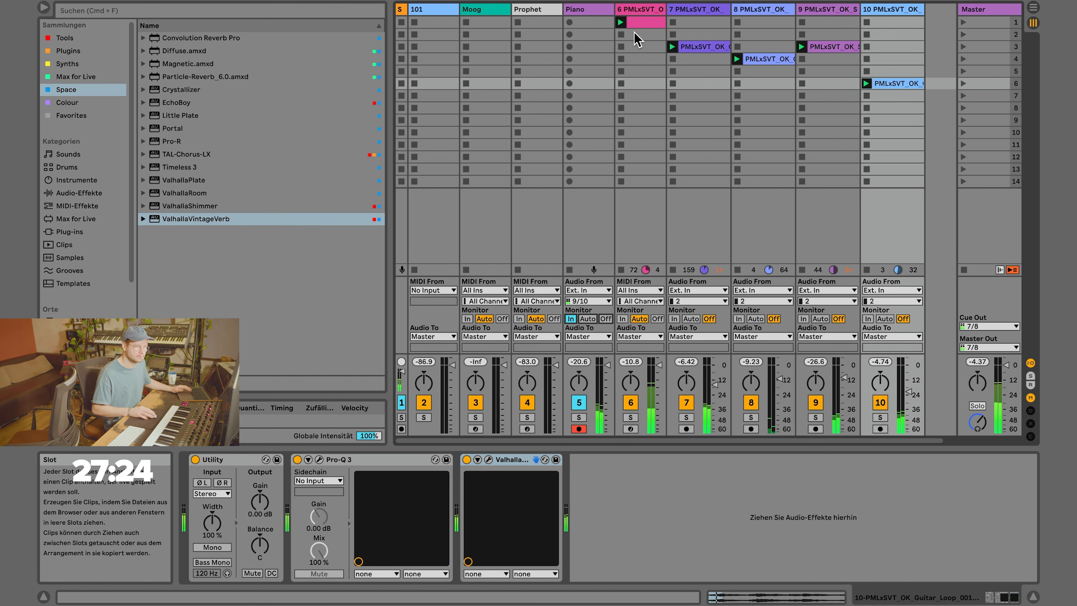
{"action": "left_click", "coordinate": [634, 12]}
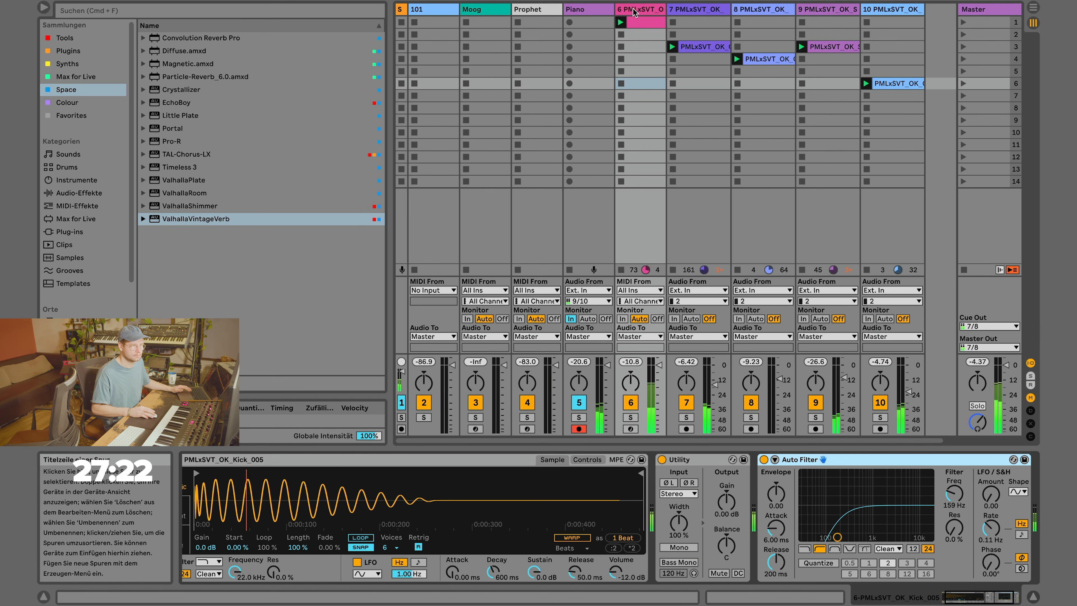
{"action": "left_click", "coordinate": [83, 205]}
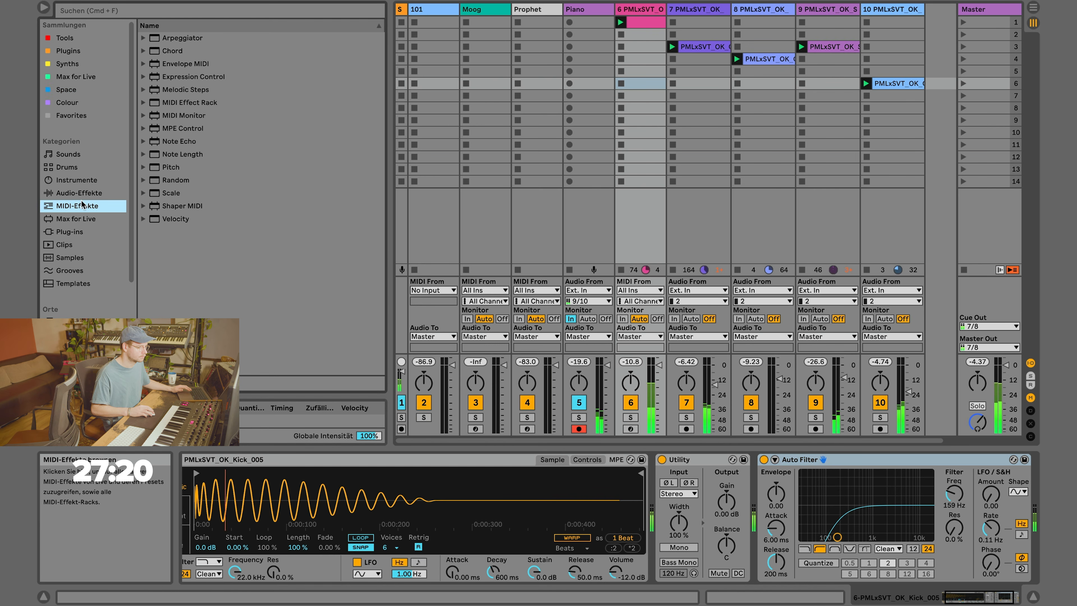
{"action": "left_click", "coordinate": [80, 361]}
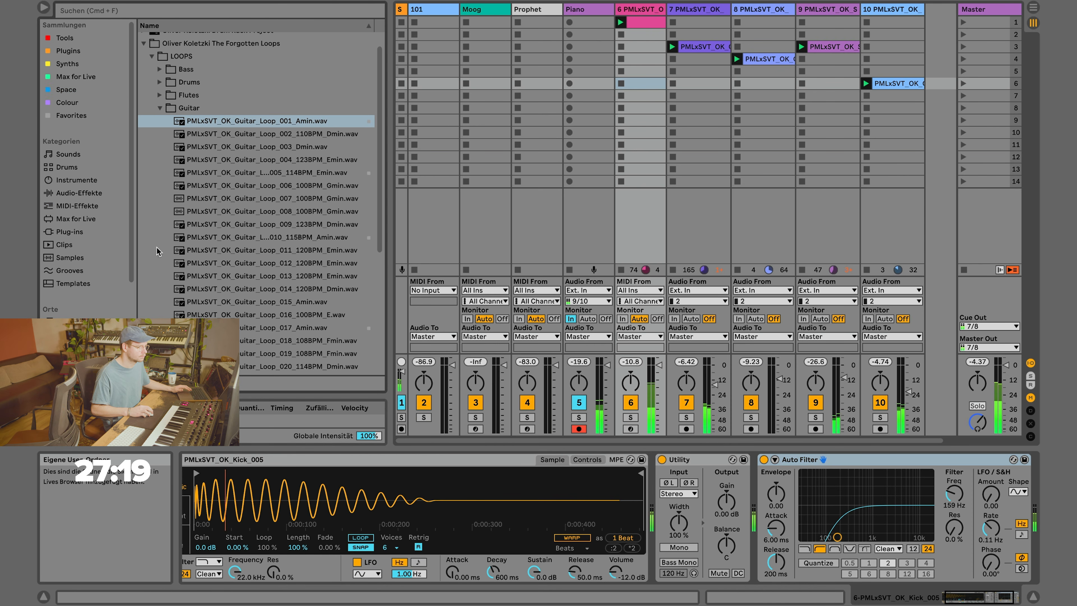
{"action": "left_click", "coordinate": [159, 81]}
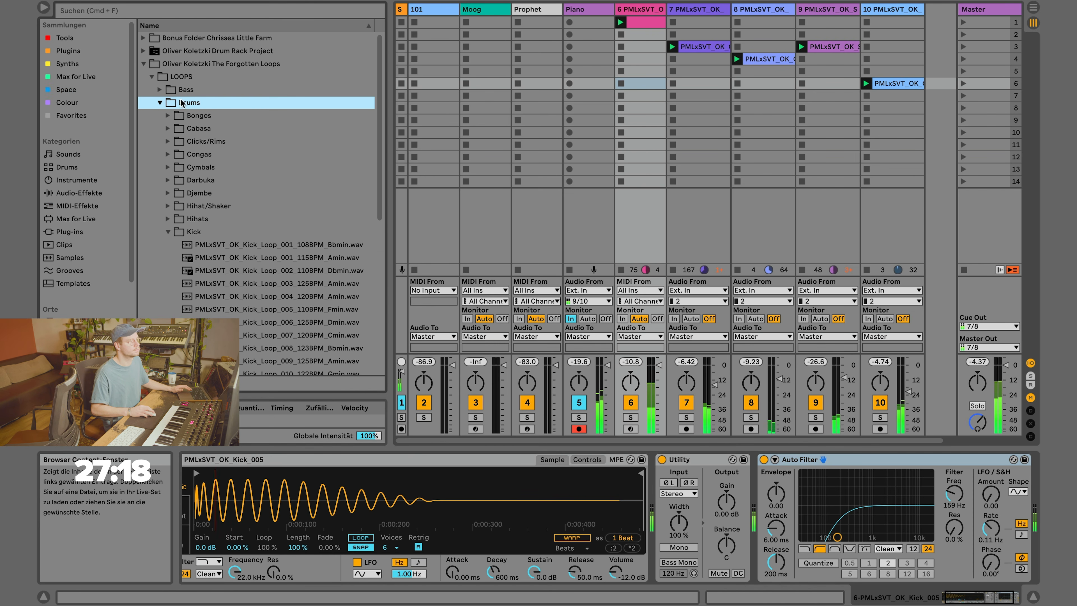
{"action": "left_click", "coordinate": [168, 232]}
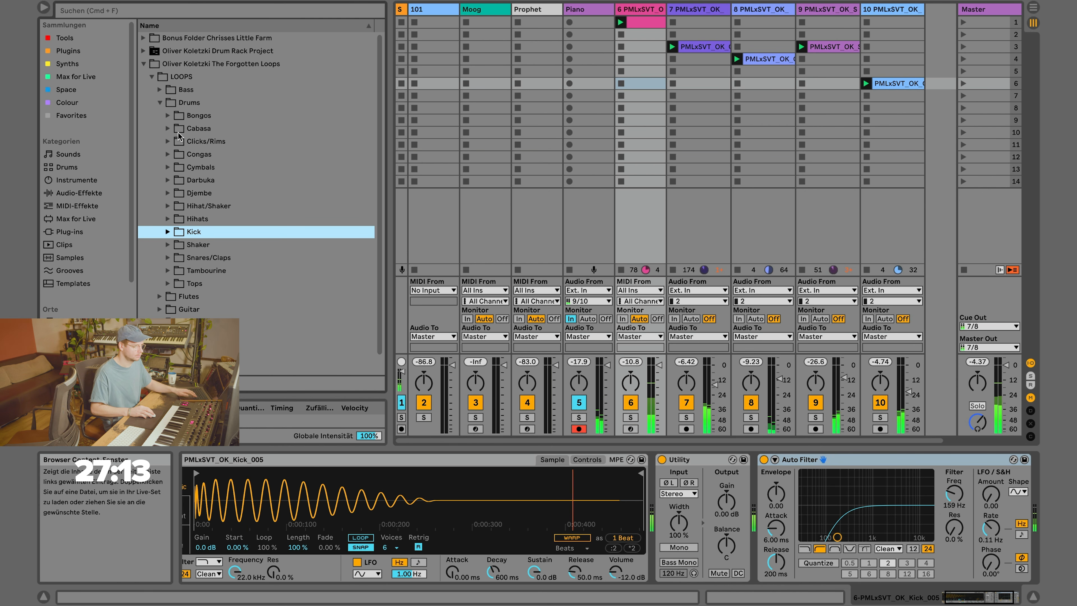
Open the Shaker loop folder and audition its loops one after another from the 95 BPM files upward.
{"action": "scroll", "coordinate": [165, 182], "scroll_direction": "down", "scroll_amount": 2}
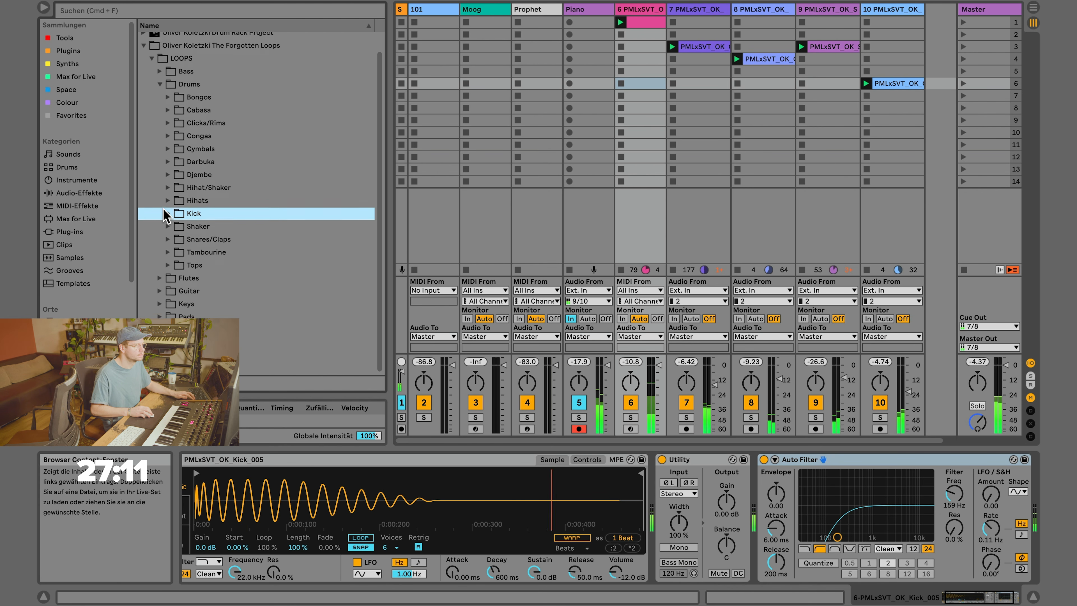
{"action": "left_click", "coordinate": [168, 226]}
{"action": "left_click", "coordinate": [266, 301]}
{"action": "left_click", "coordinate": [284, 251]}
{"action": "left_click", "coordinate": [285, 239]}
{"action": "scroll", "coordinate": [292, 255], "scroll_direction": "down", "scroll_amount": 4}
{"action": "left_click", "coordinate": [296, 283]}
{"action": "key", "text": "Down"}
{"action": "key", "text": "Down"}
{"action": "key", "text": "Down"}
{"action": "key", "text": "Down"}
{"action": "key", "text": "Down"}
{"action": "key", "text": "Down"}
{"action": "key", "text": "Down"}
{"action": "key", "text": "Down"}
{"action": "key", "text": "Down"}
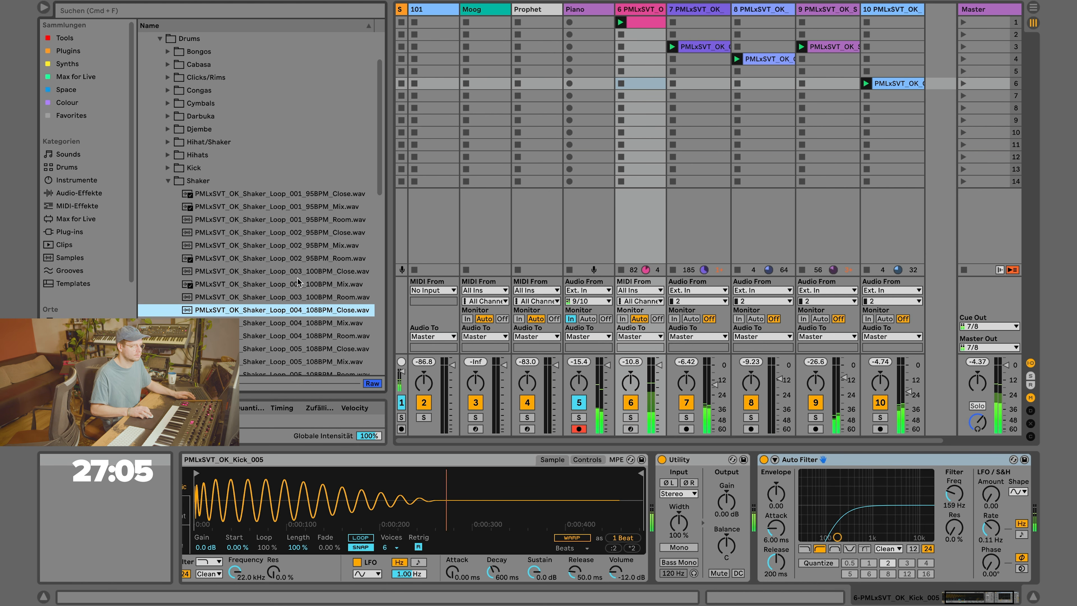
{"action": "key", "text": "Down"}
{"action": "key", "text": "Down"}
{"action": "key", "text": "Up"}
{"action": "key", "text": "Up"}
{"action": "scroll", "coordinate": [309, 296], "scroll_direction": "down", "scroll_amount": 3}
{"action": "left_click", "coordinate": [308, 299]}
{"action": "key", "text": "Down"}
{"action": "key", "text": "Down"}
{"action": "key", "text": "Down"}
{"action": "key", "text": "Down"}
{"action": "scroll", "coordinate": [312, 284], "scroll_direction": "down", "scroll_amount": 5}
{"action": "key", "text": "Down"}
{"action": "key", "text": "Down"}
{"action": "scroll", "coordinate": [313, 277], "scroll_direction": "down", "scroll_amount": 4}
Pick PMLxSVT_OK_Shaker_Loop_011_114BPM_Mix, place it on a new audio track in scene 5 and lower the track's volume.
{"action": "left_click", "coordinate": [311, 275]}
{"action": "key", "text": "Up"}
{"action": "key", "text": "Up"}
{"action": "key", "text": "Up"}
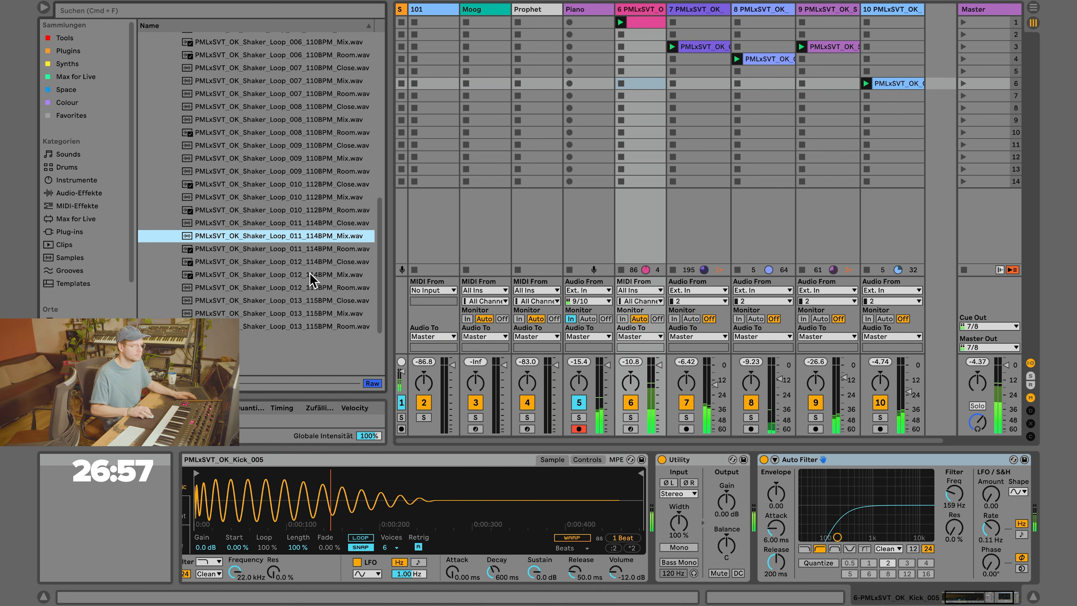
{"action": "left_click_drag", "start_coordinate": [306, 239], "coordinate": [943, 71]}
{"action": "left_click_drag", "start_coordinate": [948, 386], "coordinate": [942, 402]}
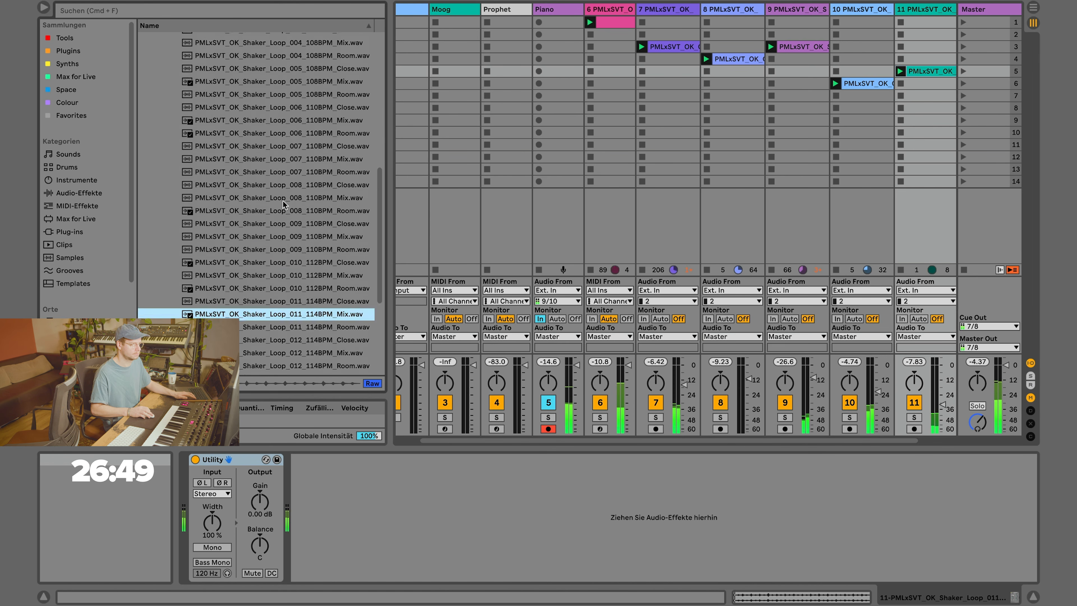
Add PMLxSVT_OK_Clicks_Loop_001_108BPM_Close from the Clicks/Rims folder to a new audio track in scene 7 at about -23 dB.
{"action": "scroll", "coordinate": [162, 197], "scroll_direction": "up", "scroll_amount": 10}
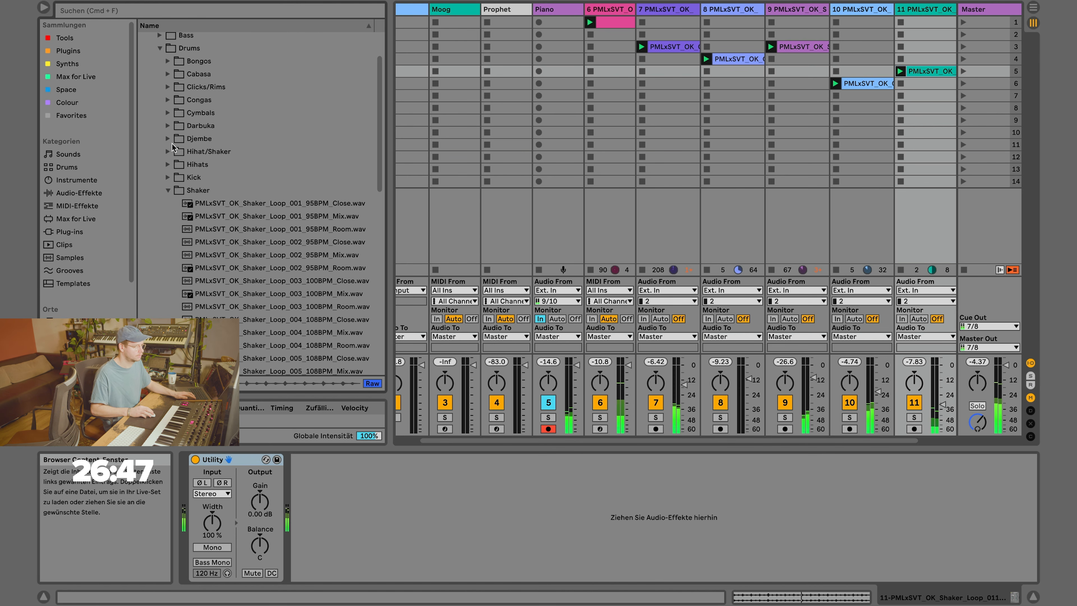
{"action": "scroll", "coordinate": [170, 124], "scroll_direction": "up", "scroll_amount": 1}
{"action": "left_click", "coordinate": [168, 97]}
{"action": "scroll", "coordinate": [174, 110], "scroll_direction": "up", "scroll_amount": 2}
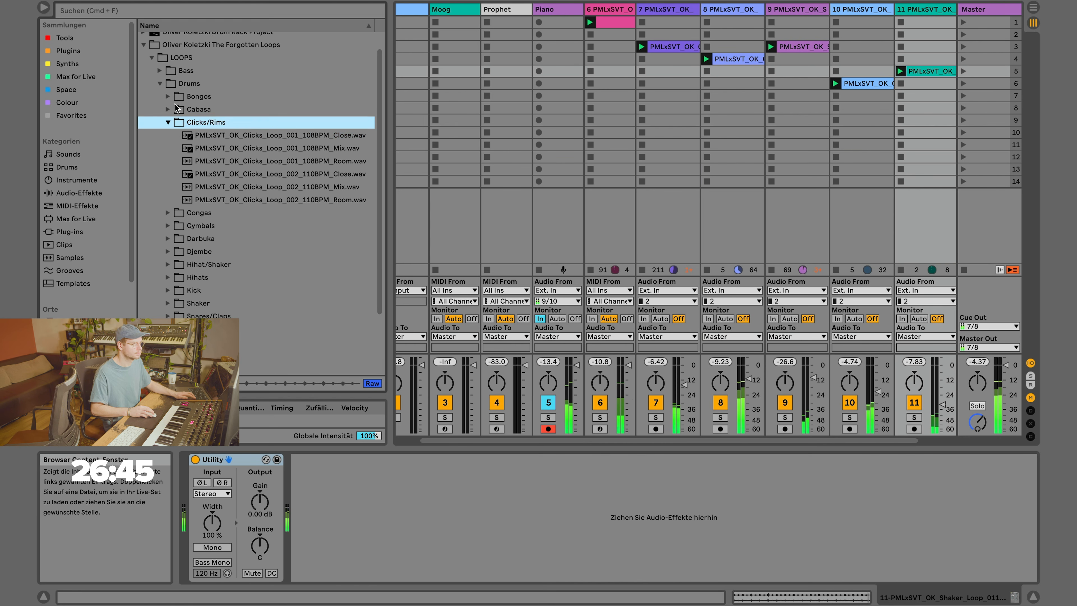
{"action": "left_click", "coordinate": [193, 137]}
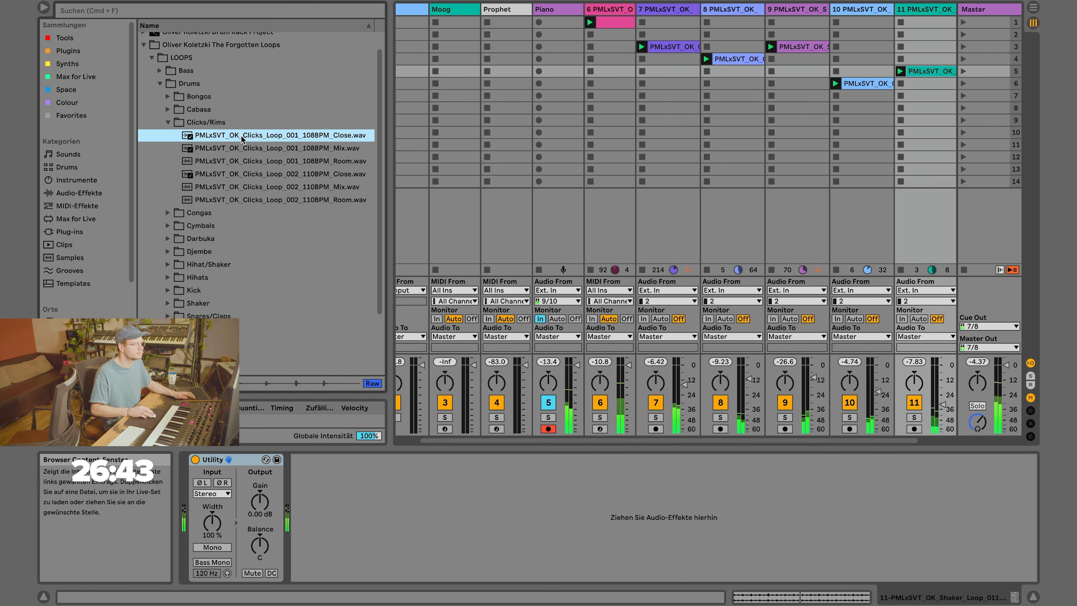
{"action": "left_click_drag", "start_coordinate": [678, 125], "coordinate": [900, 102]}
{"action": "left_click_drag", "start_coordinate": [941, 365], "coordinate": [942, 387]}
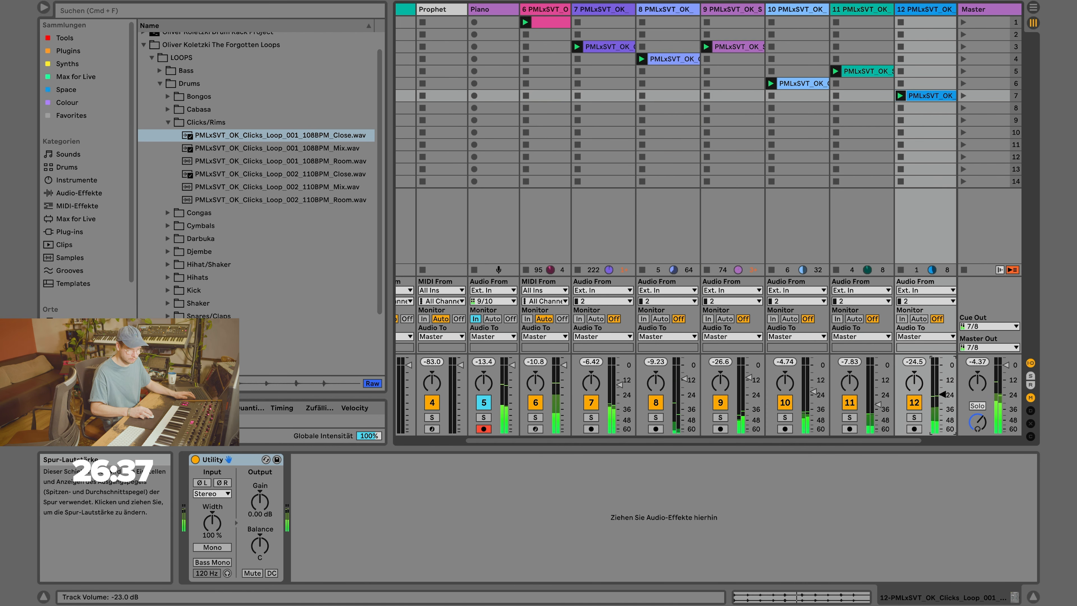
Audition the Clicks_Loop_001 Mix and Clicks_Loop_002 Close loops for comparison, then collapse the Clicks/Rims folder.
{"action": "left_click", "coordinate": [347, 148]}
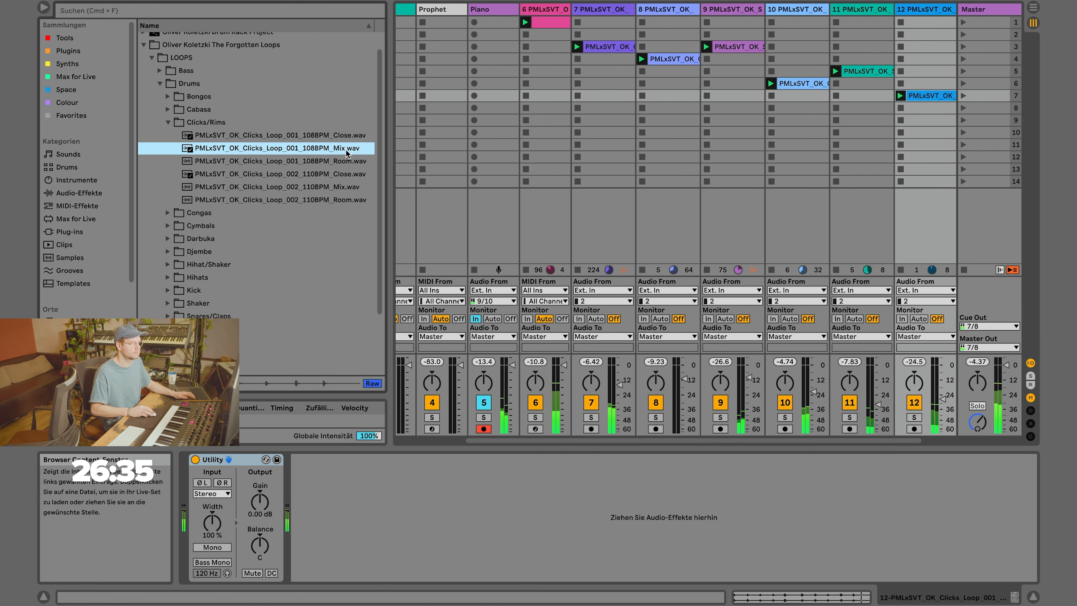
{"action": "left_click", "coordinate": [343, 175]}
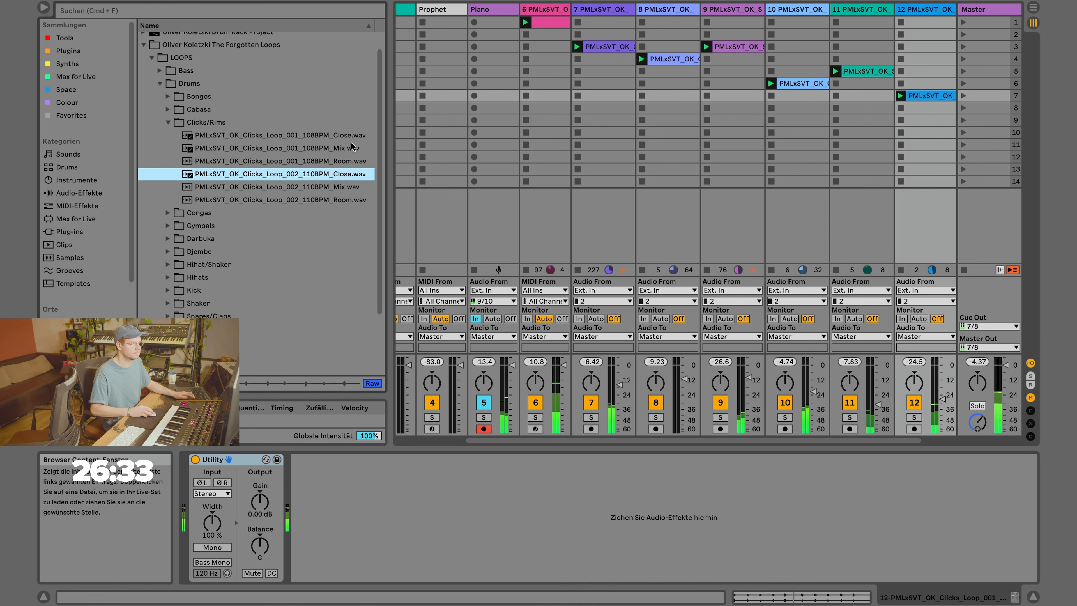
{"action": "left_click", "coordinate": [345, 147]}
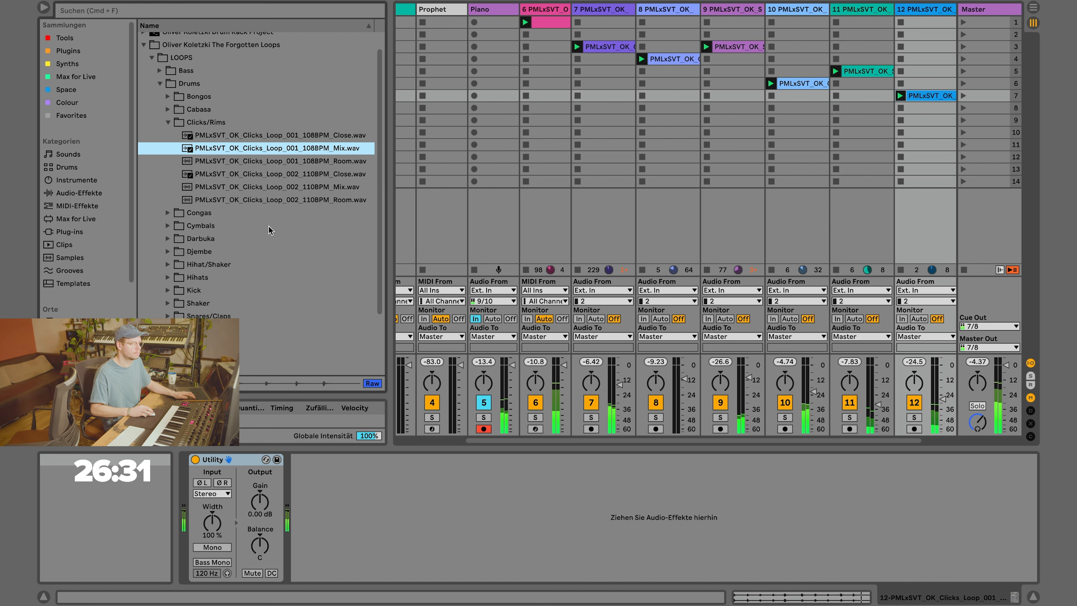
{"action": "left_click", "coordinate": [168, 122]}
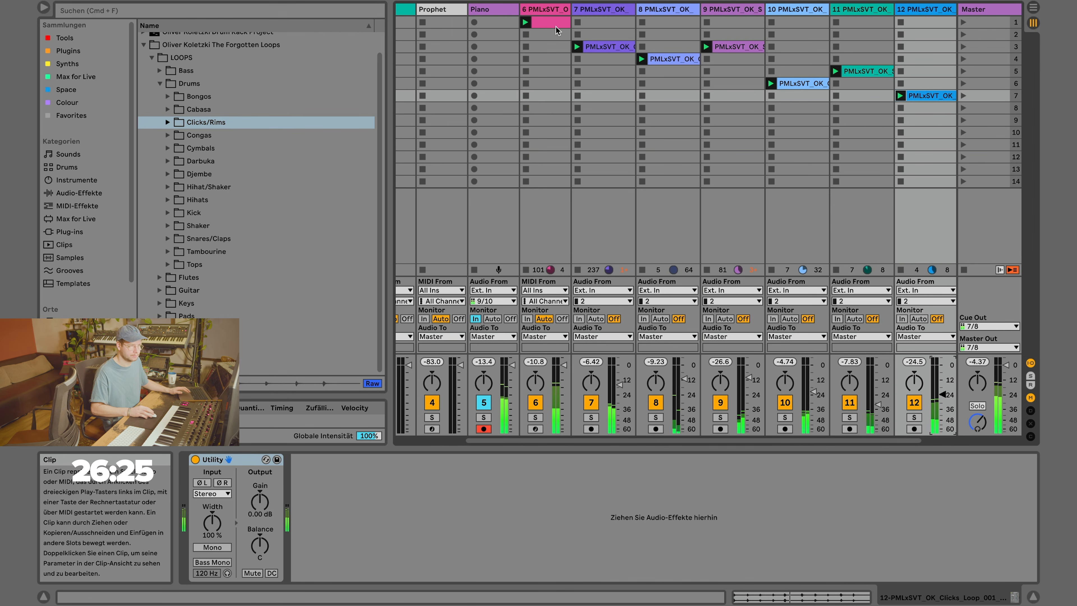
Insert a new MIDI track directly after the kick track and create an empty one-bar clip in its first scene.
{"action": "left_click", "coordinate": [529, 11]}
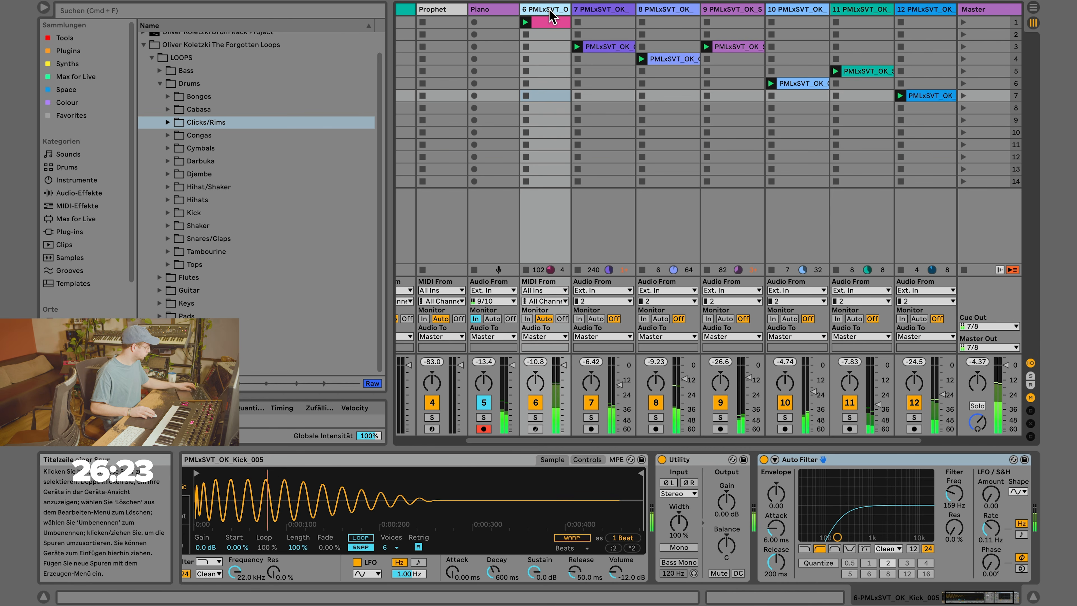
{"action": "key", "text": "super+shift+t"}
{"action": "key", "text": "super+shift+m"}
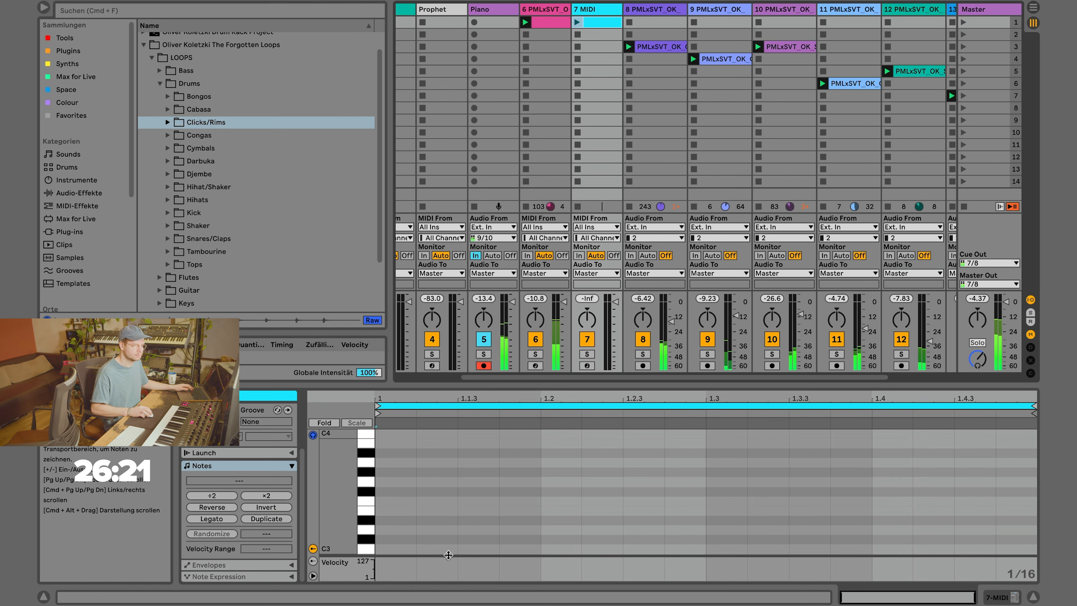
Fill the new clip with four consecutive quarter-note C3 notes on the offbeats, starting at 1.1.3.
{"action": "double_click", "coordinate": [474, 548]}
{"action": "left_click_drag", "start_coordinate": [495, 552], "coordinate": [622, 552]}
{"action": "key", "text": "super+d"}
{"action": "key", "text": "super+d"}
{"action": "key", "text": "super+d"}
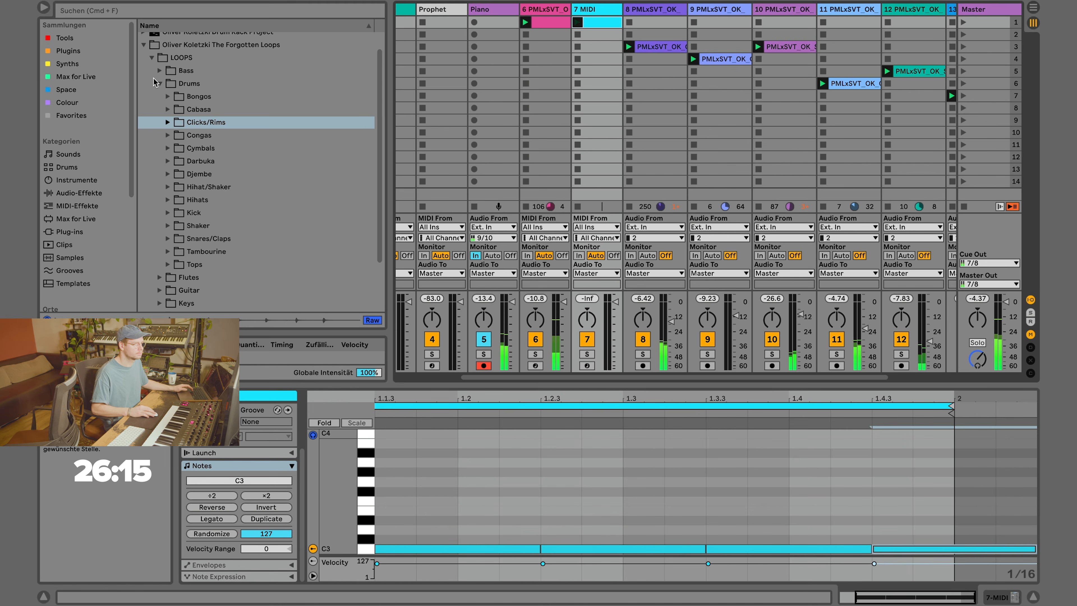
Audition the closed hi-hat one-shots up to PMLxSVT_OK_CH_010 in the ONE SHOTS/Hihats/CH folder.
{"action": "left_click", "coordinate": [151, 57]}
{"action": "left_click", "coordinate": [152, 89]}
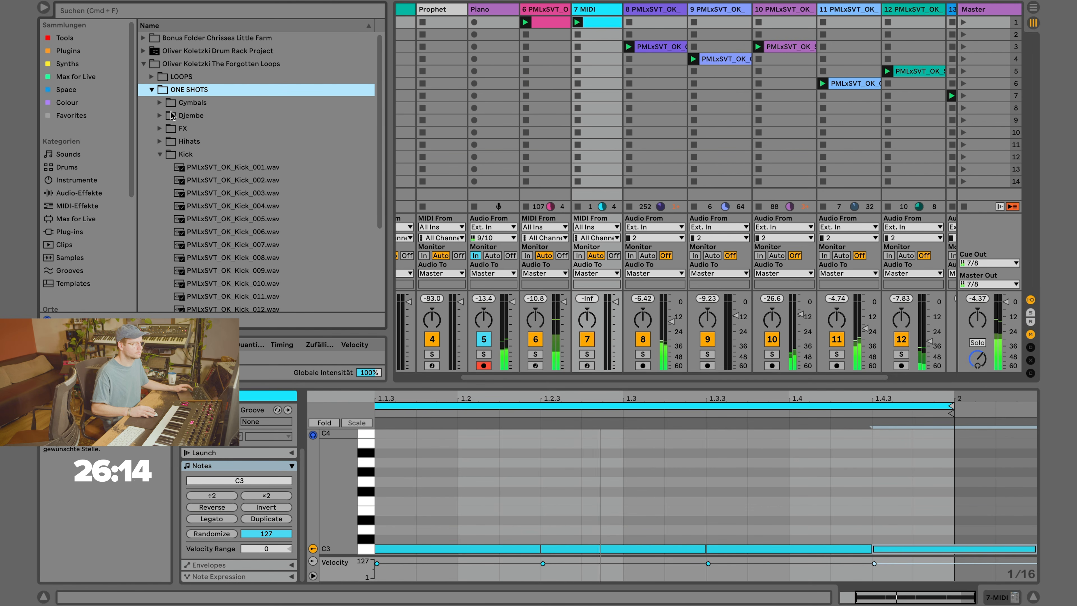
{"action": "left_click", "coordinate": [159, 154]}
{"action": "left_click", "coordinate": [159, 141]}
{"action": "key", "text": "Down"}
{"action": "key", "text": "Right"}
{"action": "key", "text": "Down"}
{"action": "key", "text": "Down"}
{"action": "key", "text": "Down"}
{"action": "key", "text": "Down"}
{"action": "key", "text": "Down"}
{"action": "key", "text": "Down"}
{"action": "key", "text": "Down"}
{"action": "key", "text": "Down"}
{"action": "key", "text": "Down"}
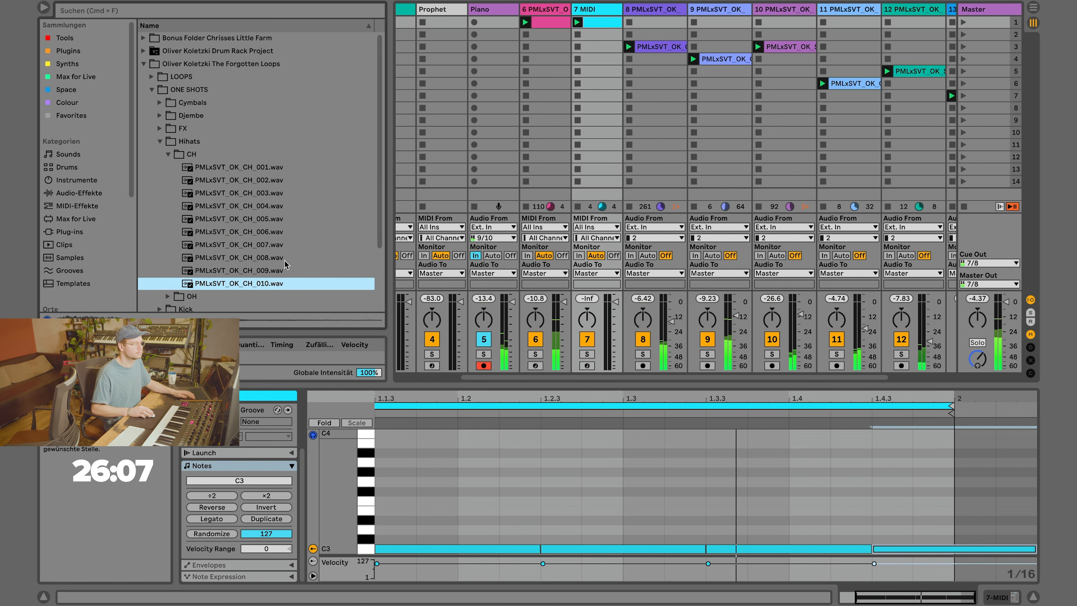
Load PMLxSVT_OK_CH_009.wav as the instrument on the offbeat MIDI track 7 and lower that track's volume.
{"action": "double_click", "coordinate": [271, 270]}
{"action": "left_click", "coordinate": [614, 390]}
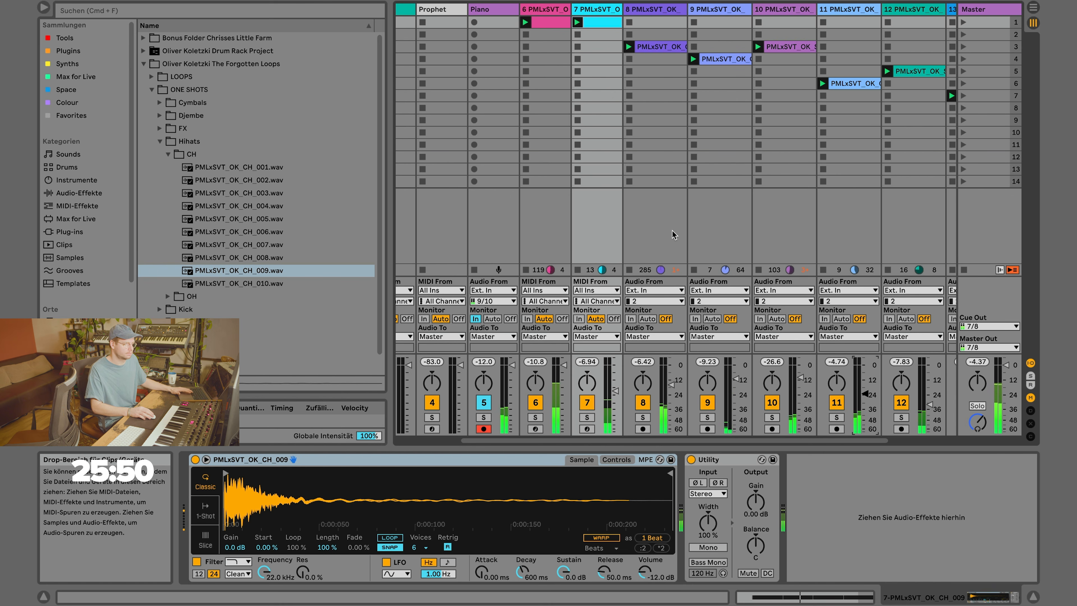
Switch to the Fireface 802 mixer, enable Speaker B monitoring, and return to the Live set.
{"action": "mouse_move", "coordinate": [715, 602]}
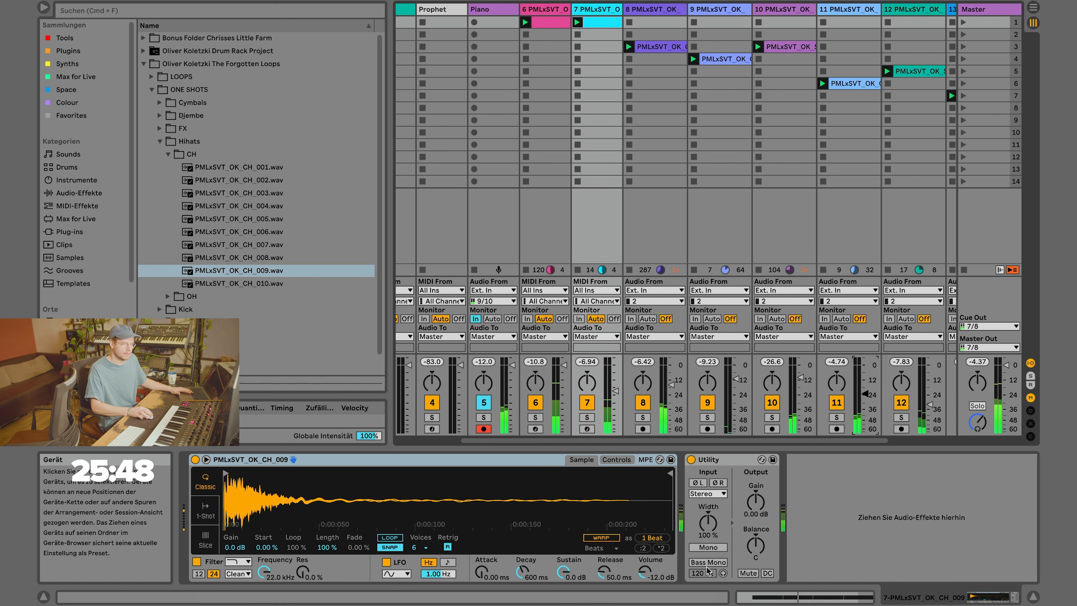
{"action": "left_click", "coordinate": [720, 581]}
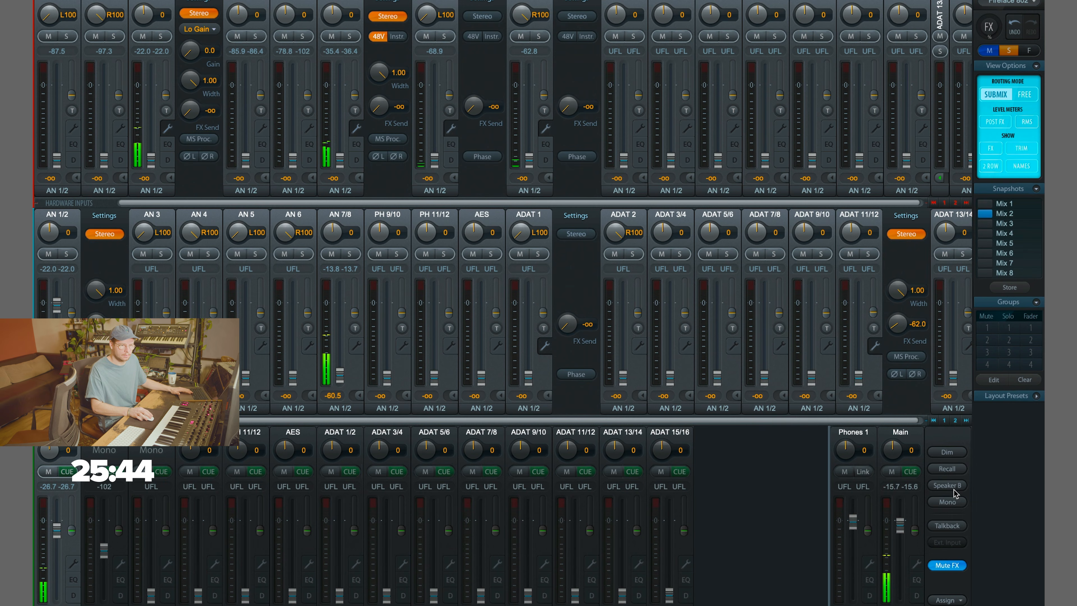
{"action": "left_click", "coordinate": [954, 486]}
{"action": "key", "text": "ctrl+Right"}
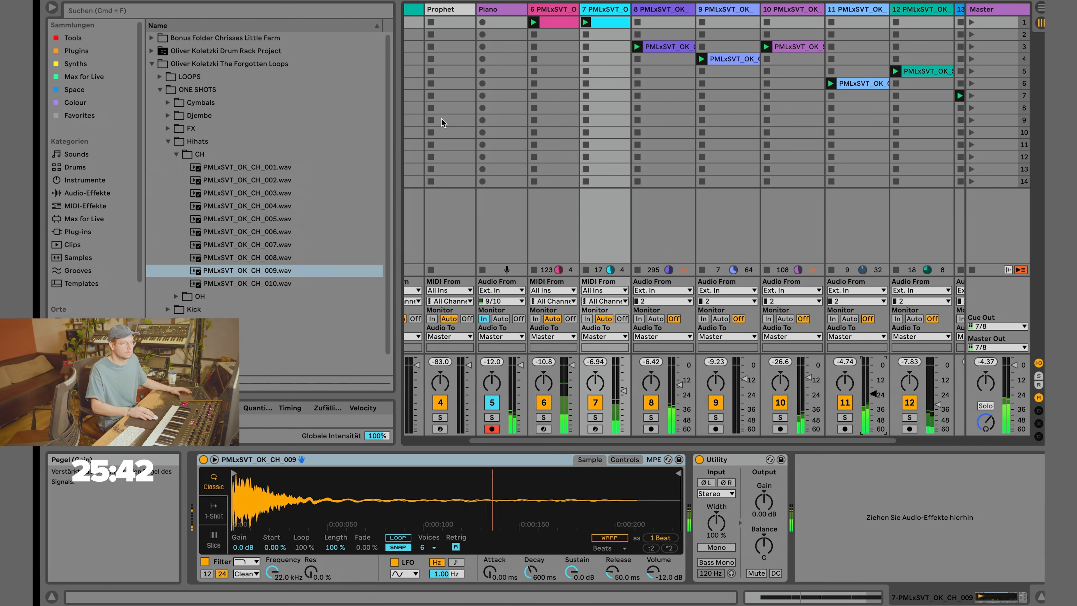
Record a piano take into the first scene of the Piano track and show the clip's waveform.
{"action": "left_click", "coordinate": [484, 24]}
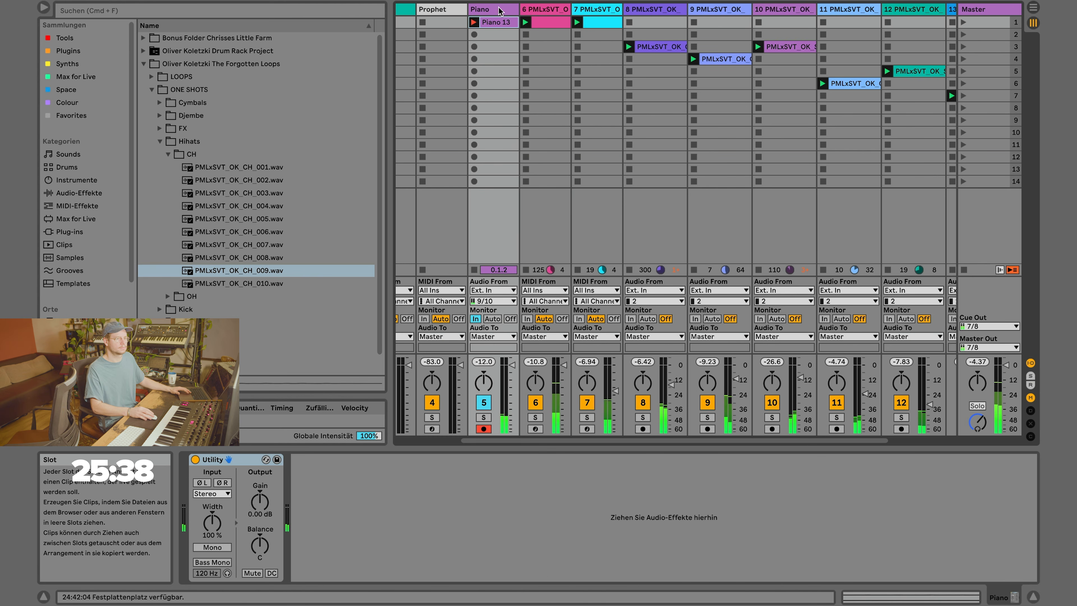
{"action": "double_click", "coordinate": [498, 22]}
{"action": "left_click_drag", "start_coordinate": [509, 415], "coordinate": [528, 396]}
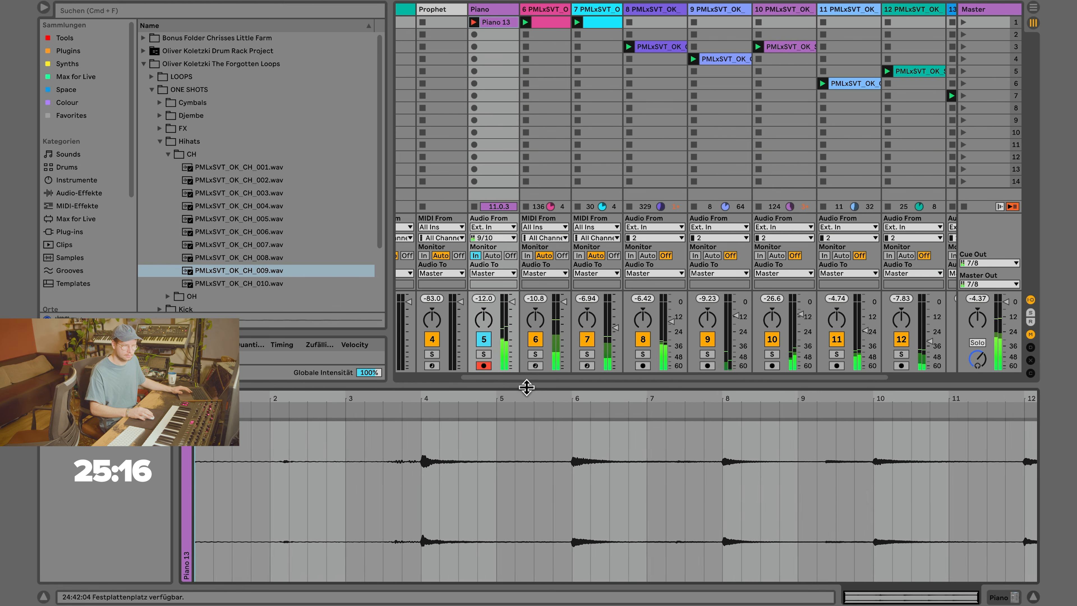
Stop the piano recording and switch monitoring from Speaker B back to the main output in the Fireface mixer.
{"action": "key", "text": "space"}
{"action": "key", "text": "ctrl+Left"}
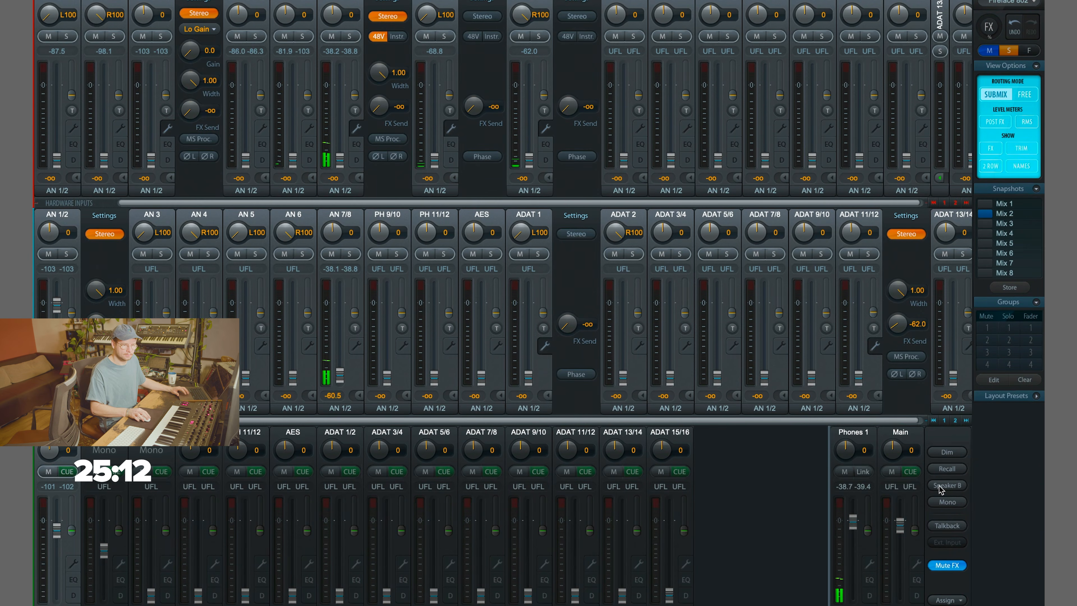
{"action": "key", "text": "ctrl+Right"}
Launch the recorded piano clip with track monitoring off and loop it from bar 4 to bar 12.
{"action": "left_click", "coordinate": [474, 22]}
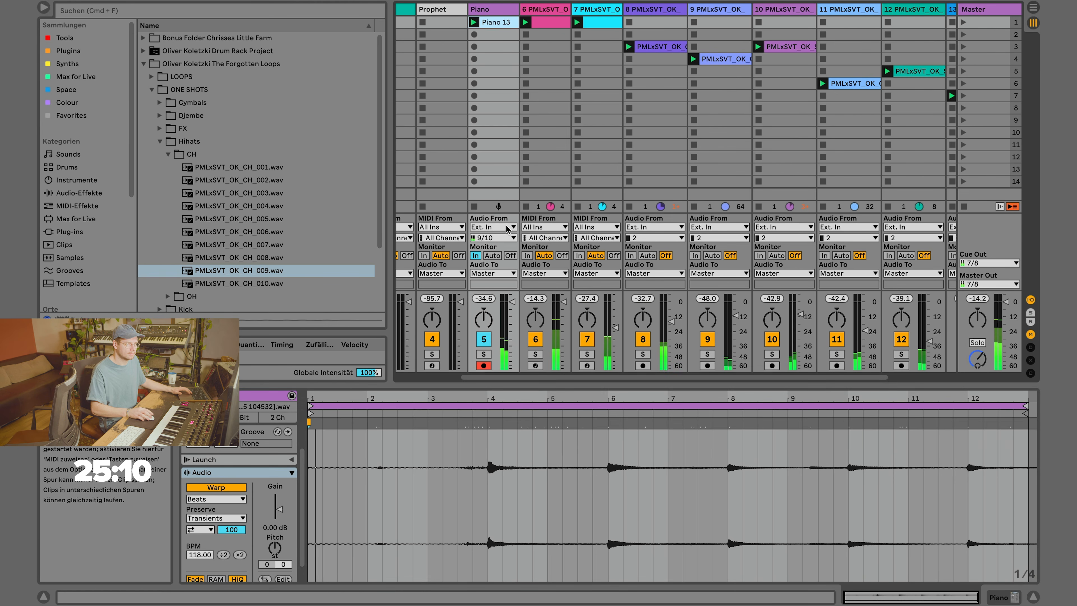
{"action": "left_click_drag", "start_coordinate": [306, 410], "coordinate": [489, 410]}
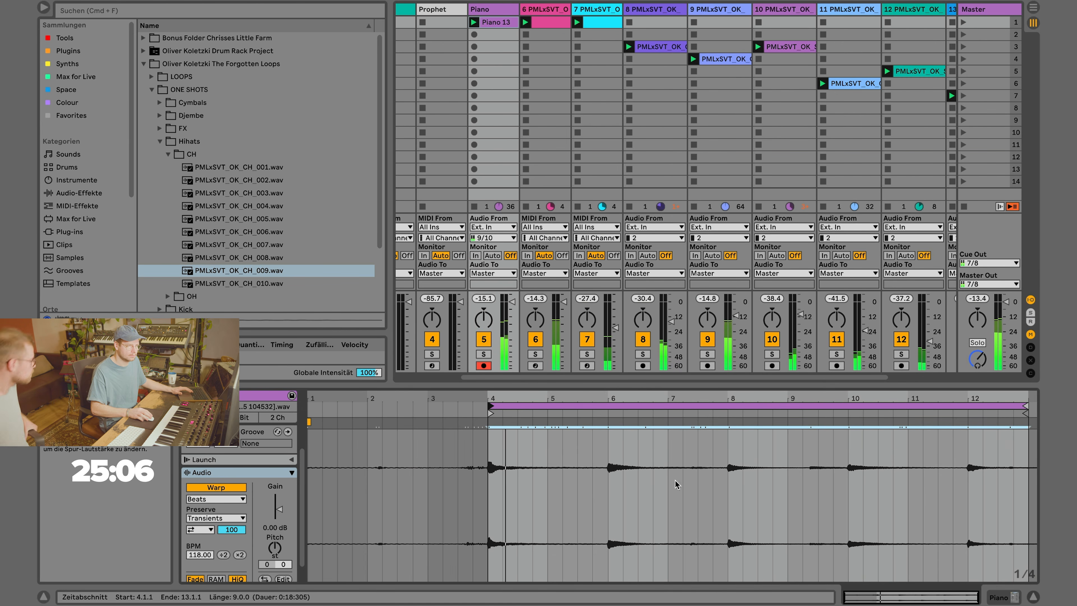
{"action": "left_click_drag", "start_coordinate": [1023, 405], "coordinate": [963, 405]}
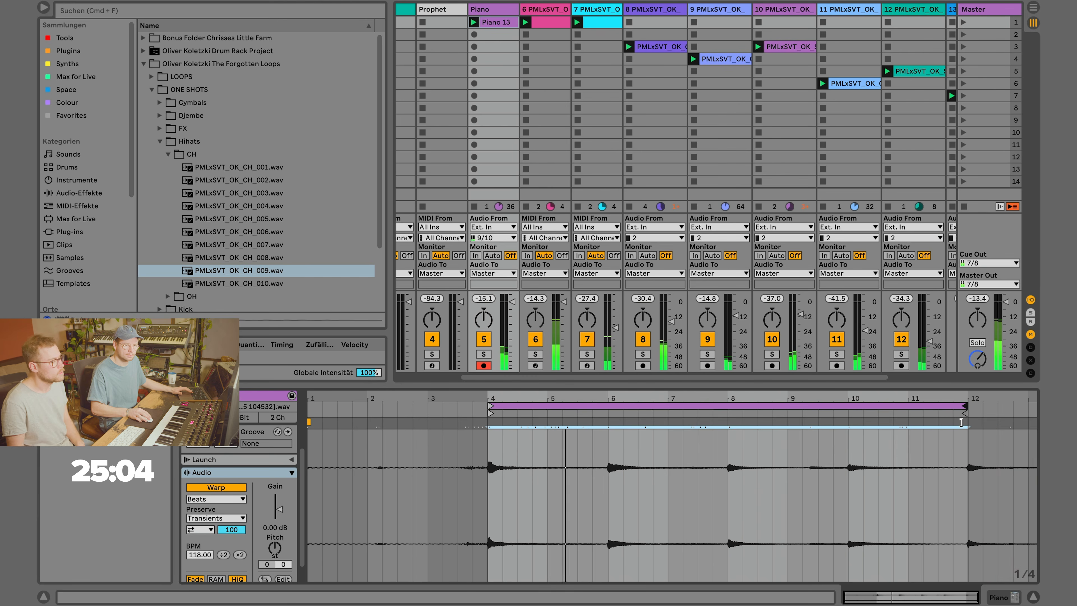
Add Pro-Q 3 from the Tools collection to the Piano track and open its analyzer options.
{"action": "double_click", "coordinate": [500, 9]}
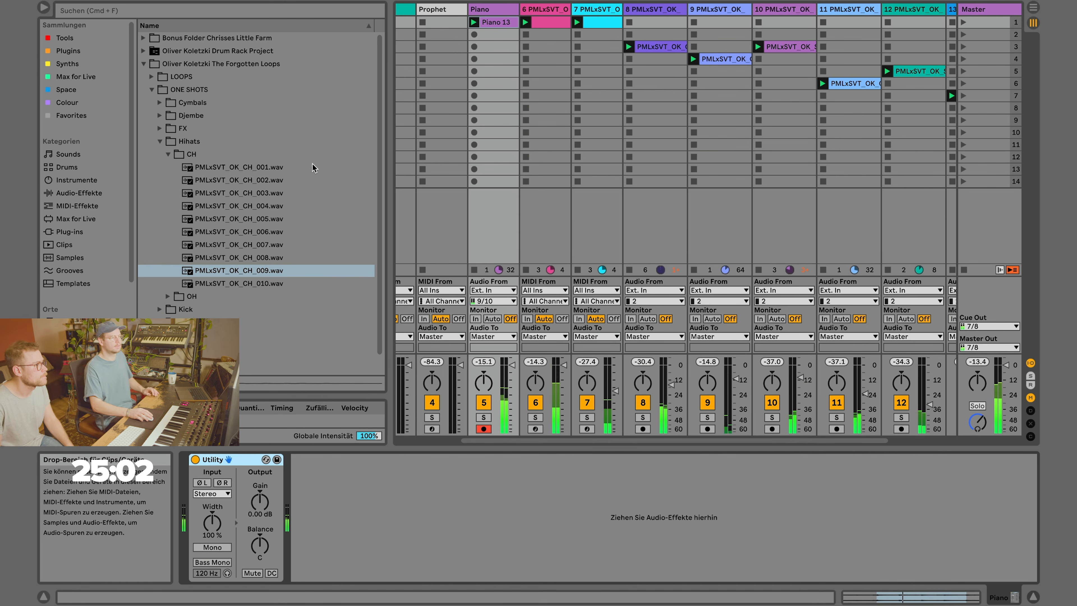
{"action": "left_click", "coordinate": [65, 38]}
{"action": "left_click", "coordinate": [176, 295]}
{"action": "double_click", "coordinate": [176, 295]}
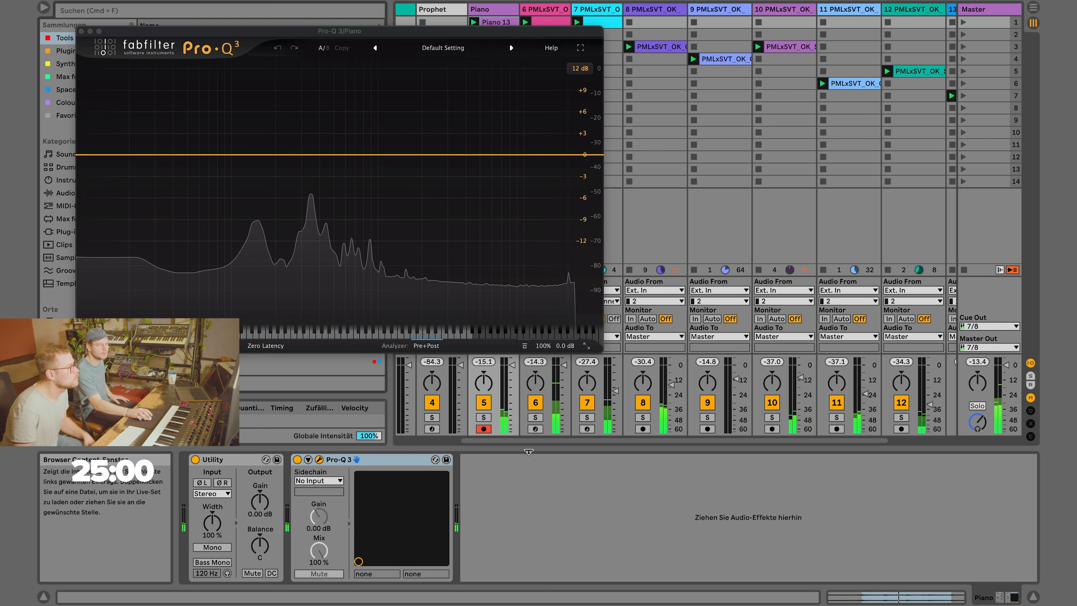
{"action": "left_click", "coordinate": [426, 345]}
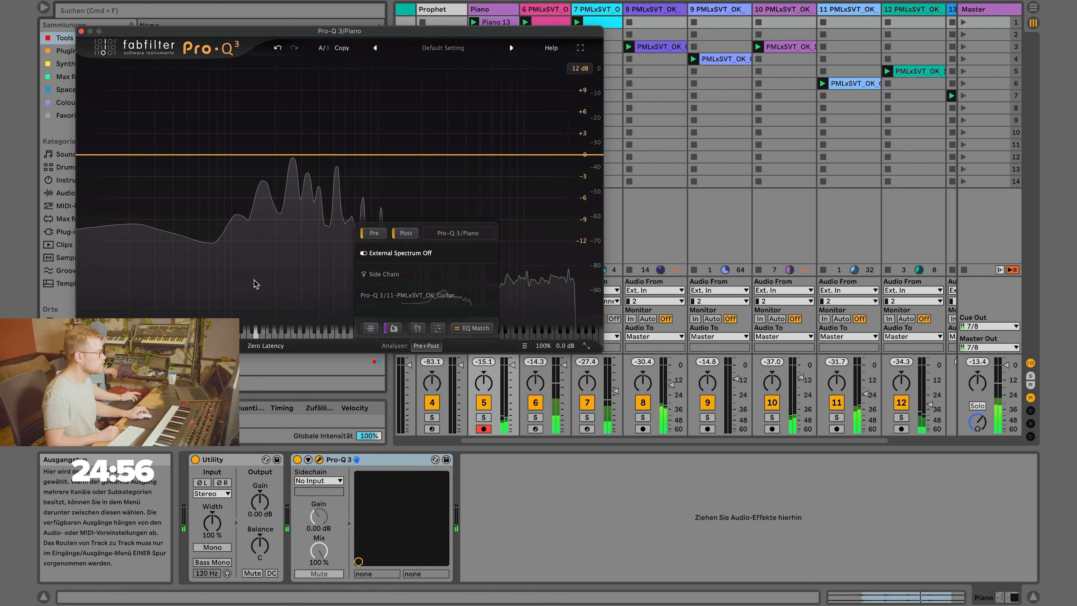
Add a 24 dB/oct low-cut band at about 103 Hz with a Q of about 0.82 to the piano EQ.
{"action": "left_click", "coordinate": [230, 159]}
{"action": "left_click", "coordinate": [201, 205]}
{"action": "left_click", "coordinate": [226, 209]}
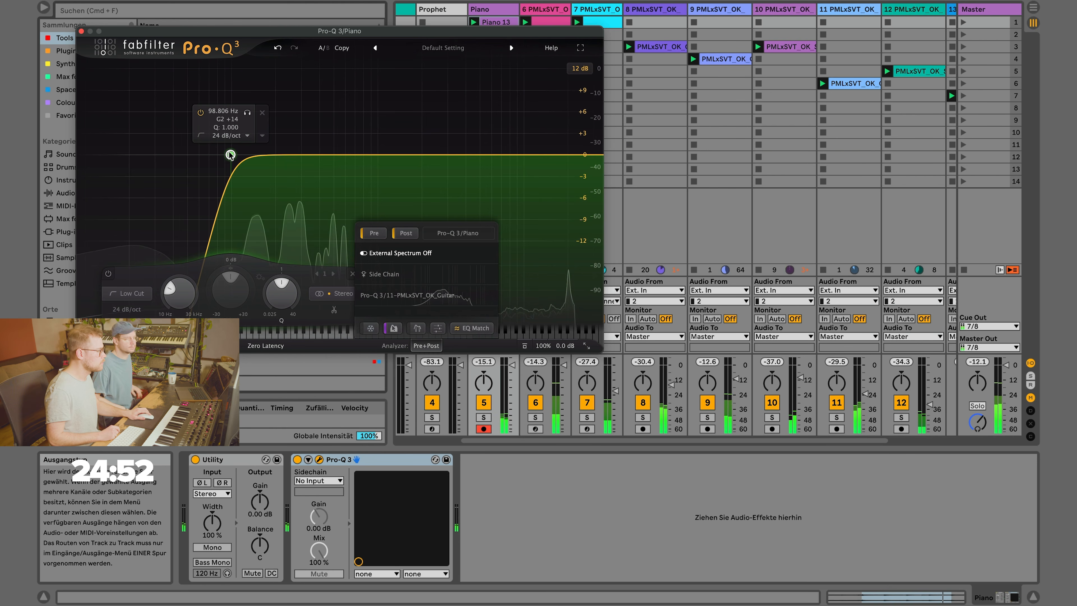
{"action": "left_click_drag", "start_coordinate": [230, 155], "coordinate": [232, 167]}
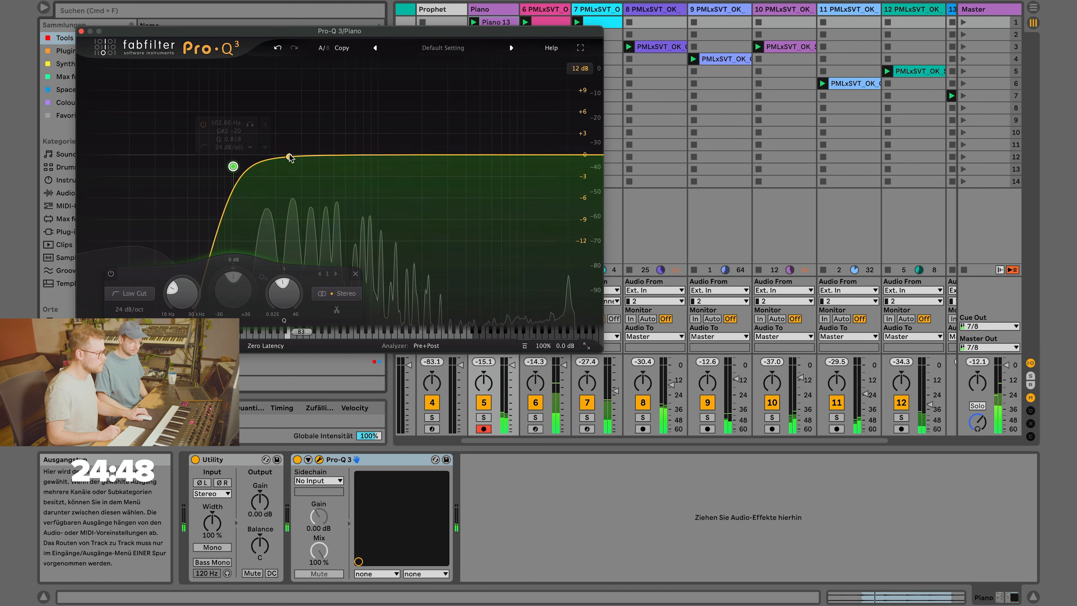
Add two shallow bell cuts in the piano's low mids, the upper one about -1.8 dB at 347 Hz, and close the EQ.
{"action": "left_click", "coordinate": [275, 150]}
{"action": "left_click_drag", "start_coordinate": [276, 150], "coordinate": [310, 163]}
{"action": "left_click", "coordinate": [338, 158]}
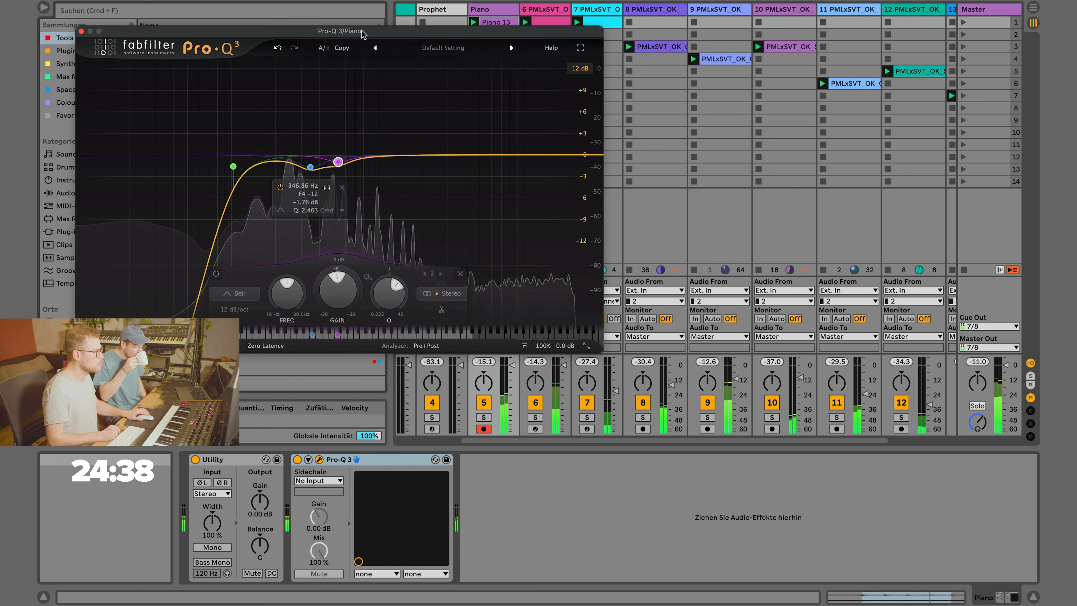
{"action": "left_click", "coordinate": [231, 164]}
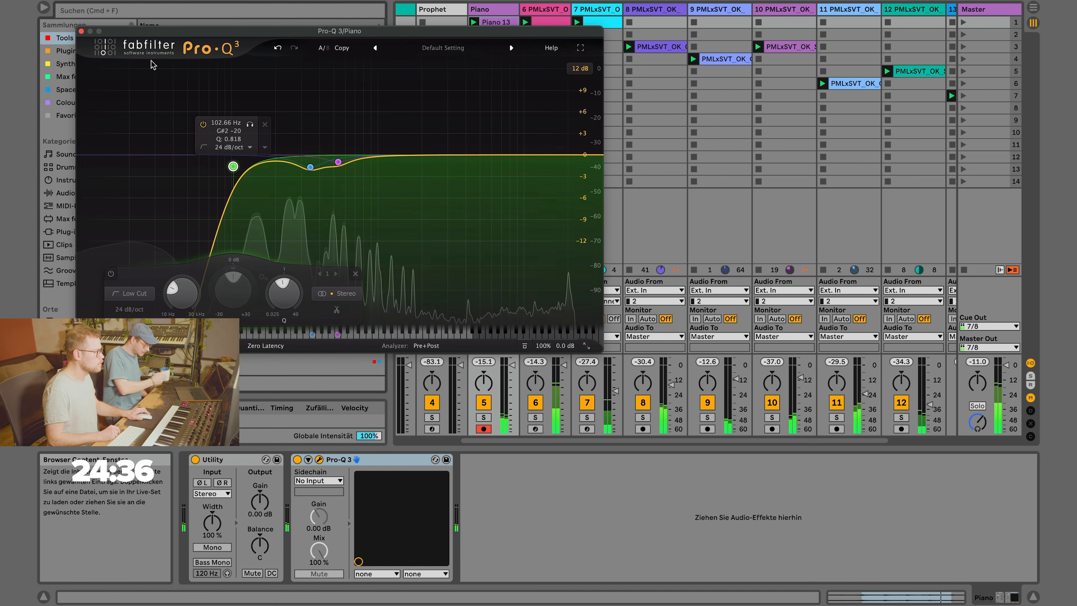
{"action": "left_click", "coordinate": [81, 30]}
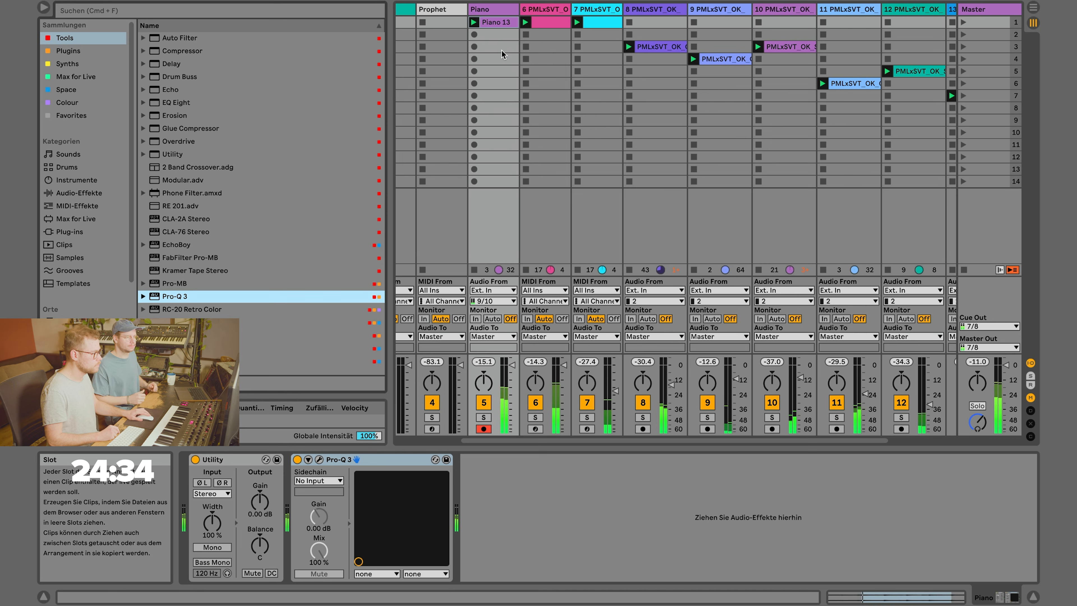
Raise the Piano 13 clip's gain to 2.63 dB and return to the track's device chain.
{"action": "double_click", "coordinate": [494, 23]}
{"action": "left_click_drag", "start_coordinate": [279, 509], "coordinate": [279, 507]}
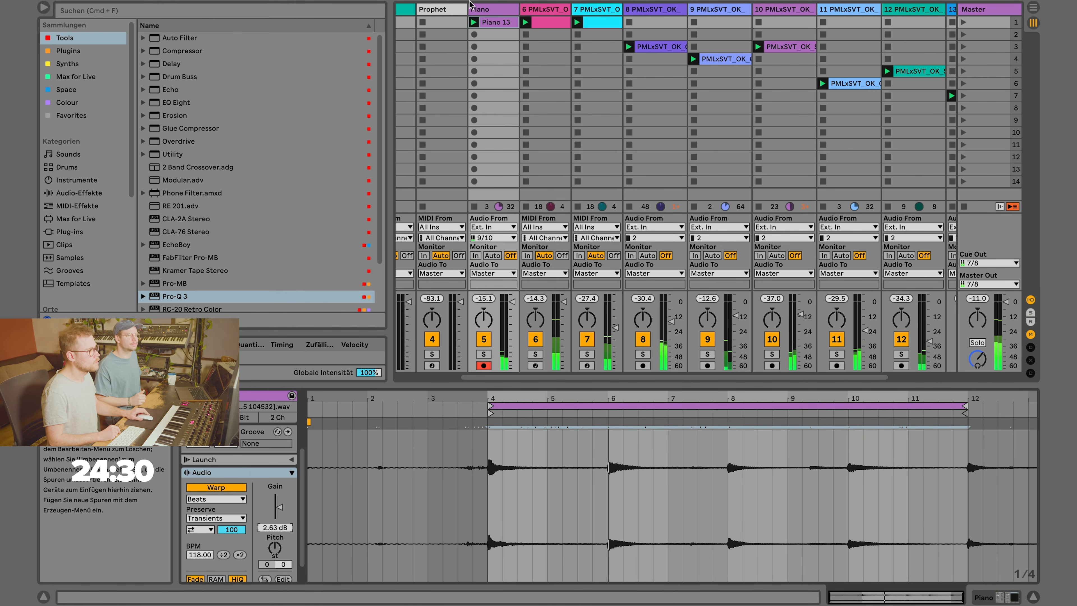
{"action": "key", "text": "shift+Tab"}
Add a Glue Compressor after the piano EQ and set its threshold to -20 dB.
{"action": "left_click", "coordinate": [182, 129]}
{"action": "double_click", "coordinate": [183, 129]}
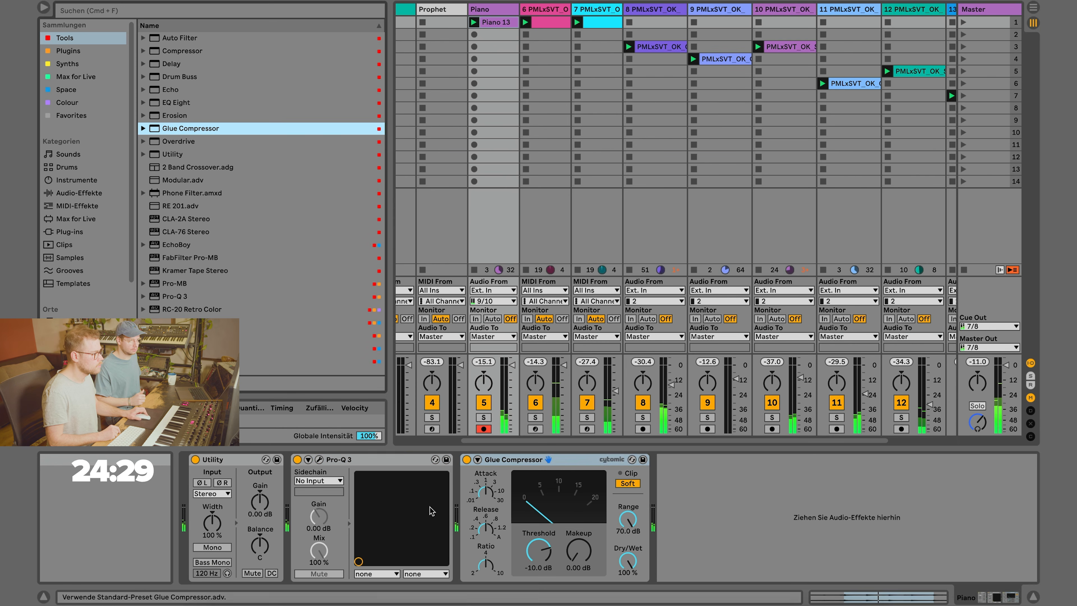
{"action": "left_click_drag", "start_coordinate": [538, 550], "coordinate": [538, 562]}
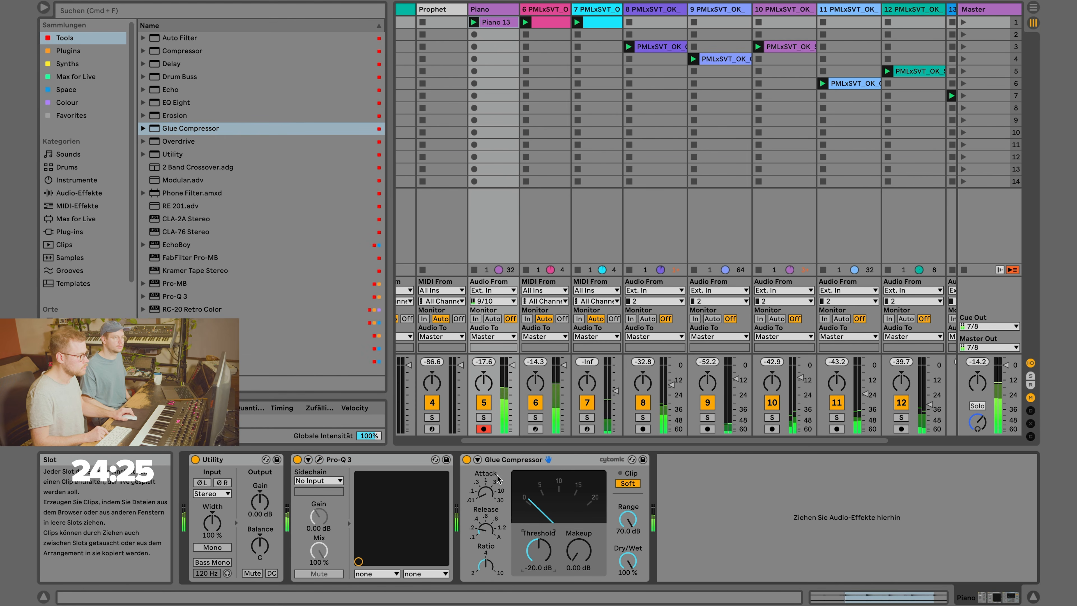
Add ValhallaVintageVerb to the Piano track with 12% mix, 2.70 s decay and a 220 Hz low cut, and close its window.
{"action": "double_click", "coordinate": [306, 361]}
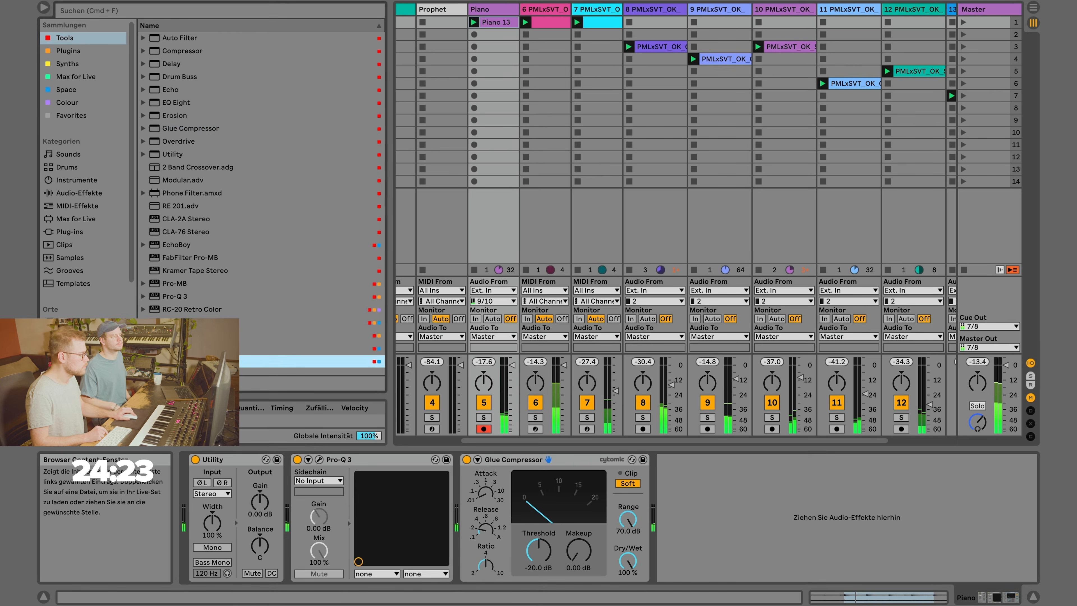
{"action": "left_click_drag", "start_coordinate": [119, 133], "coordinate": [113, 268]}
{"action": "left_click_drag", "start_coordinate": [173, 174], "coordinate": [174, 185]}
{"action": "left_click_drag", "start_coordinate": [578, 204], "coordinate": [578, 181]}
{"action": "left_click", "coordinate": [316, 459]}
{"action": "left_click_drag", "start_coordinate": [307, 168], "coordinate": [337, 166]}
{"action": "left_click", "coordinate": [81, 31]}
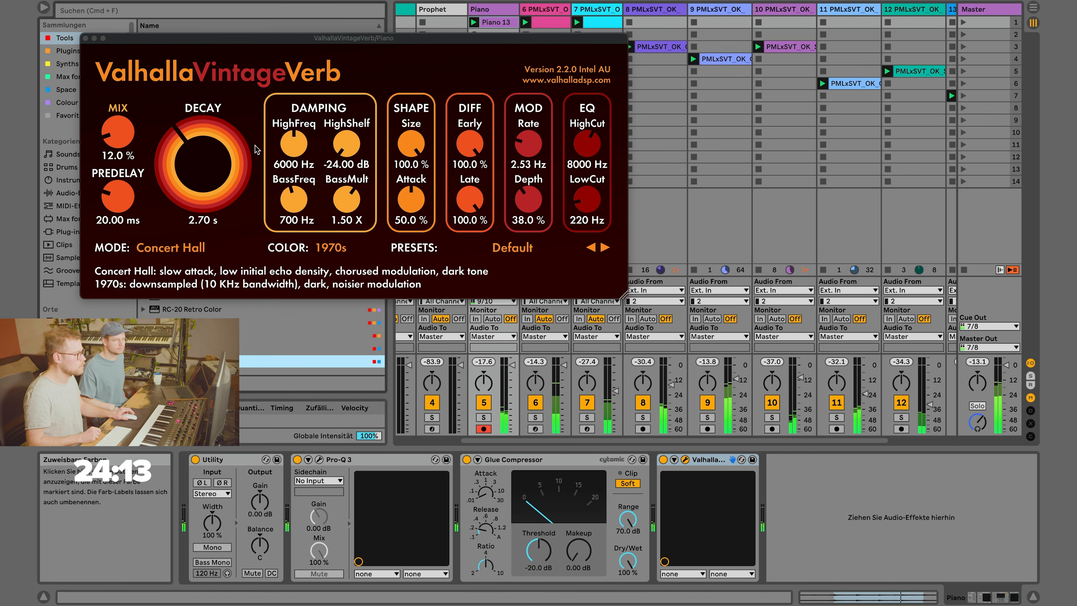
{"action": "left_click", "coordinate": [87, 38]}
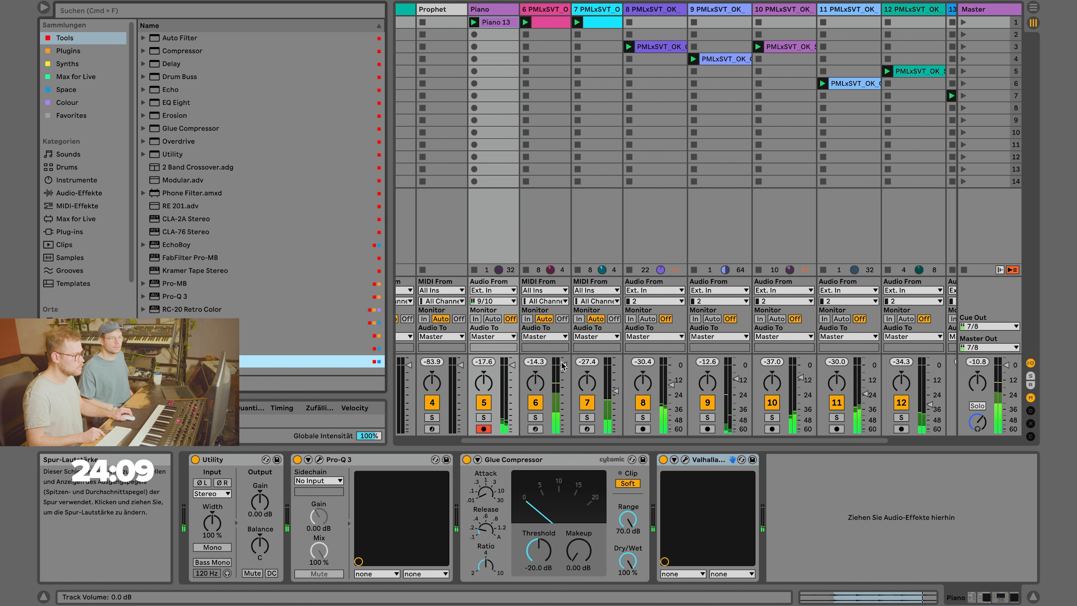
Lower the kick track's volume slightly.
{"action": "left_click_drag", "start_coordinate": [564, 364], "coordinate": [563, 369]}
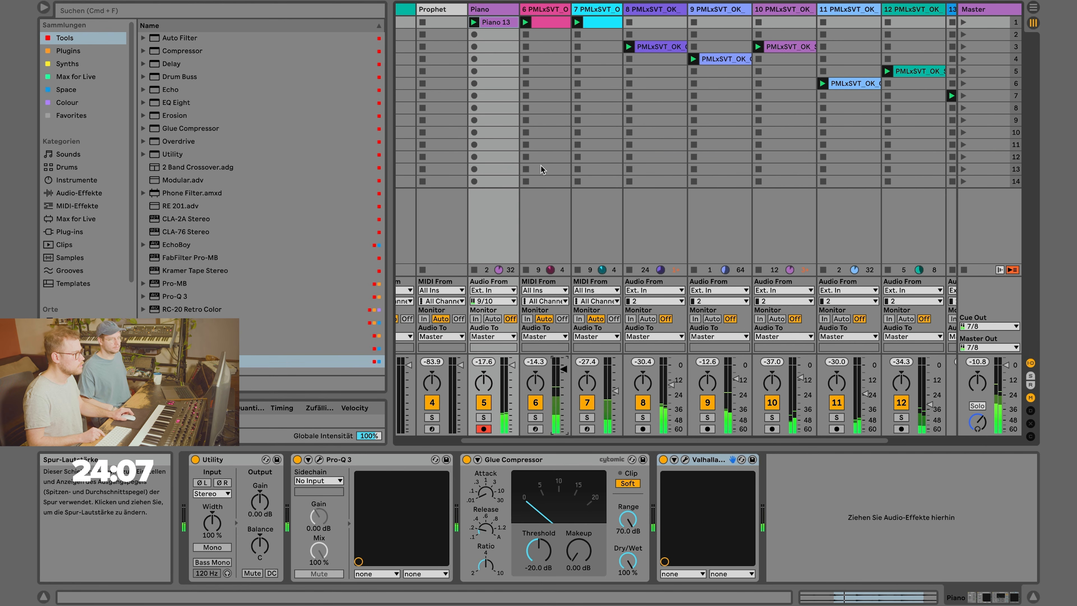
{"action": "scroll", "coordinate": [542, 169], "scroll_direction": "left", "scroll_amount": 3}
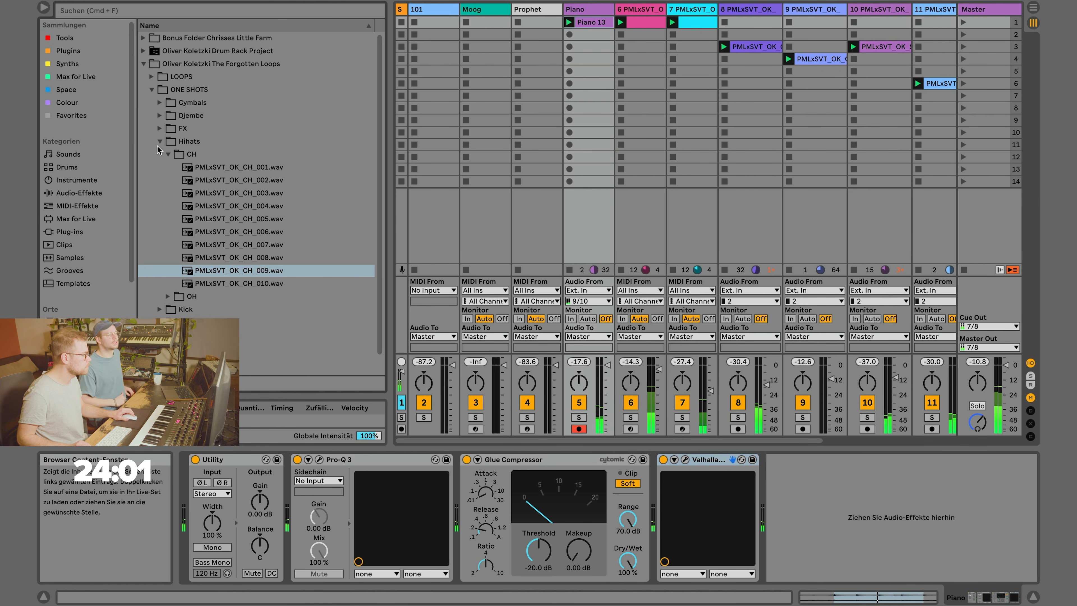
Open the Bass loops folder of Oliver Koletzki The Forgotten Loops and audition its bass loops, mainly the A minor ones.
{"action": "left_click", "coordinate": [150, 77]}
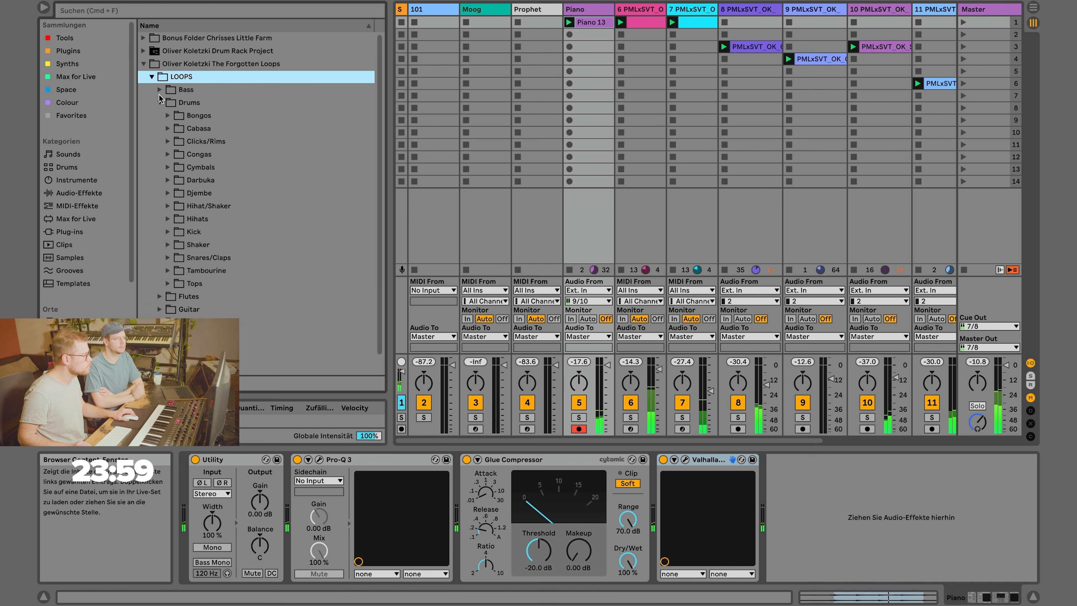
{"action": "key", "text": "Down"}
{"action": "key", "text": "Right"}
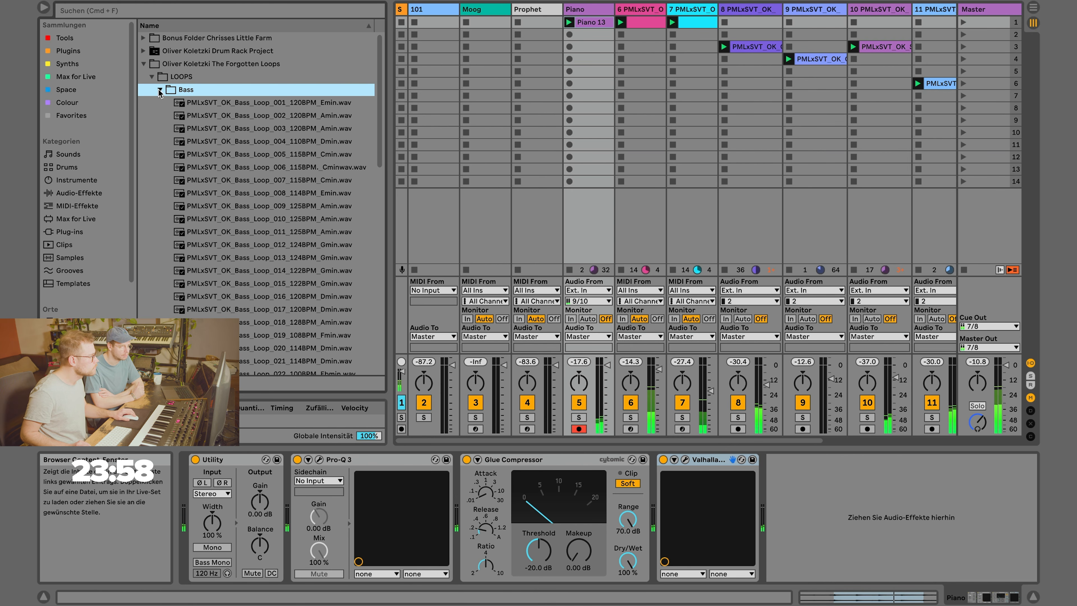
{"action": "left_click", "coordinate": [195, 100]}
{"action": "left_click", "coordinate": [203, 115]}
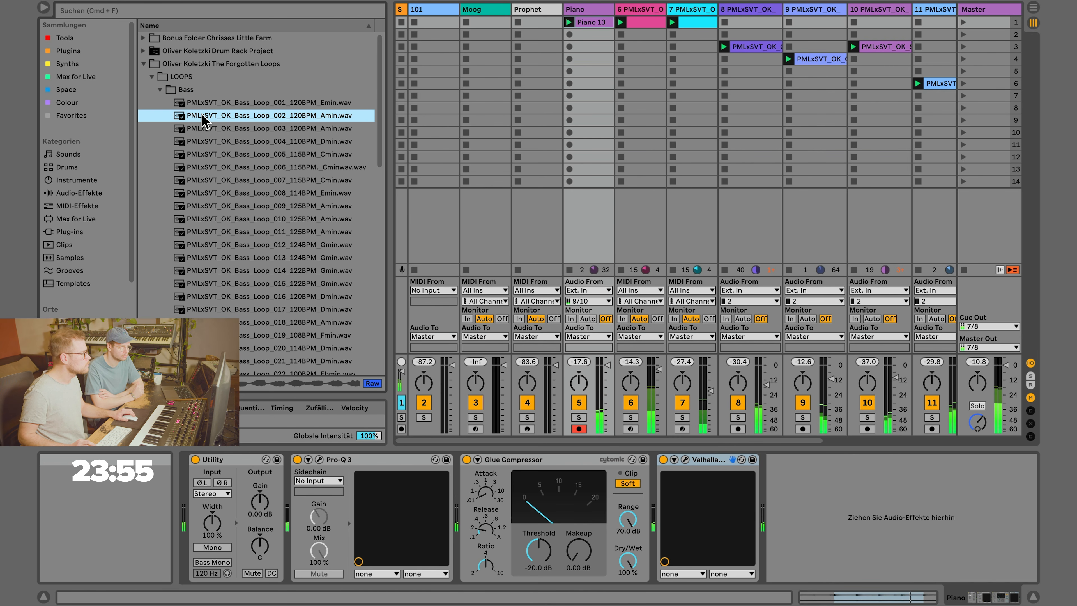
{"action": "left_click", "coordinate": [215, 128]}
{"action": "left_click", "coordinate": [259, 206]}
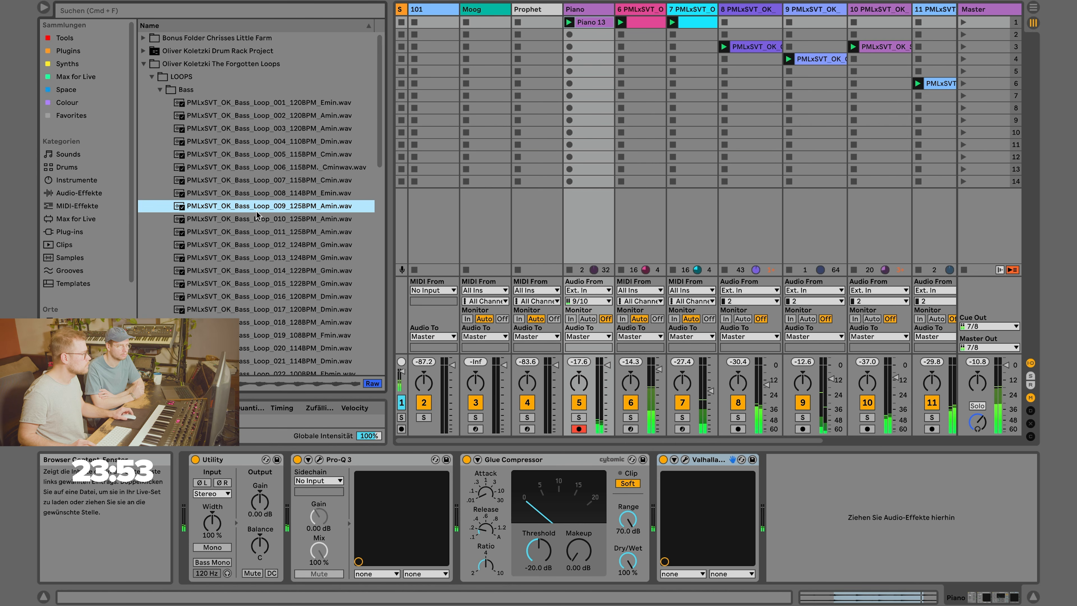
{"action": "left_click", "coordinate": [256, 216]}
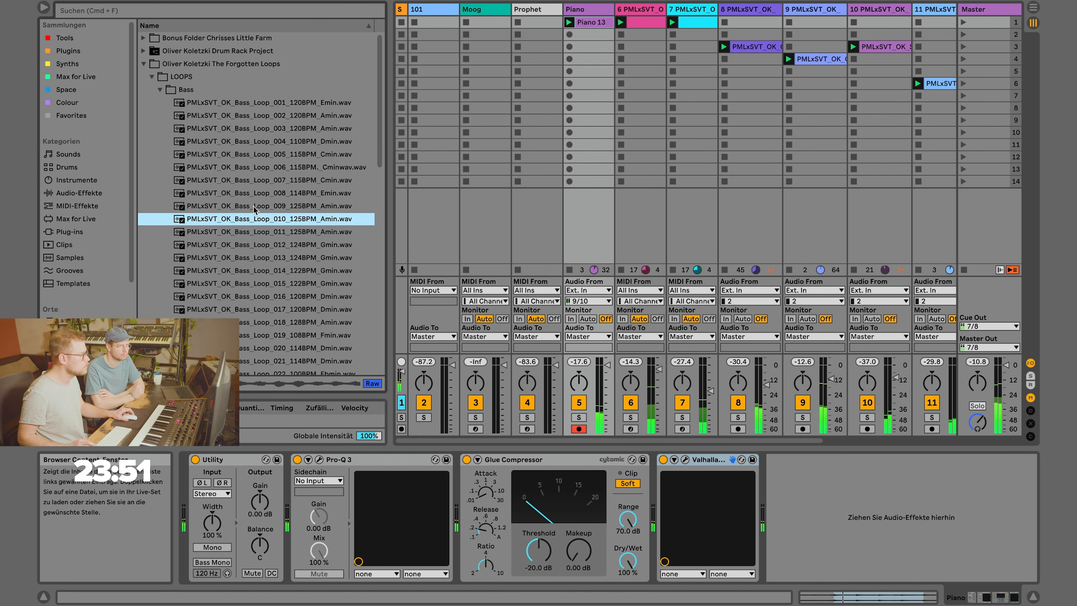
{"action": "scroll", "coordinate": [254, 208], "scroll_direction": "down", "scroll_amount": 2}
{"action": "key", "text": "Down"}
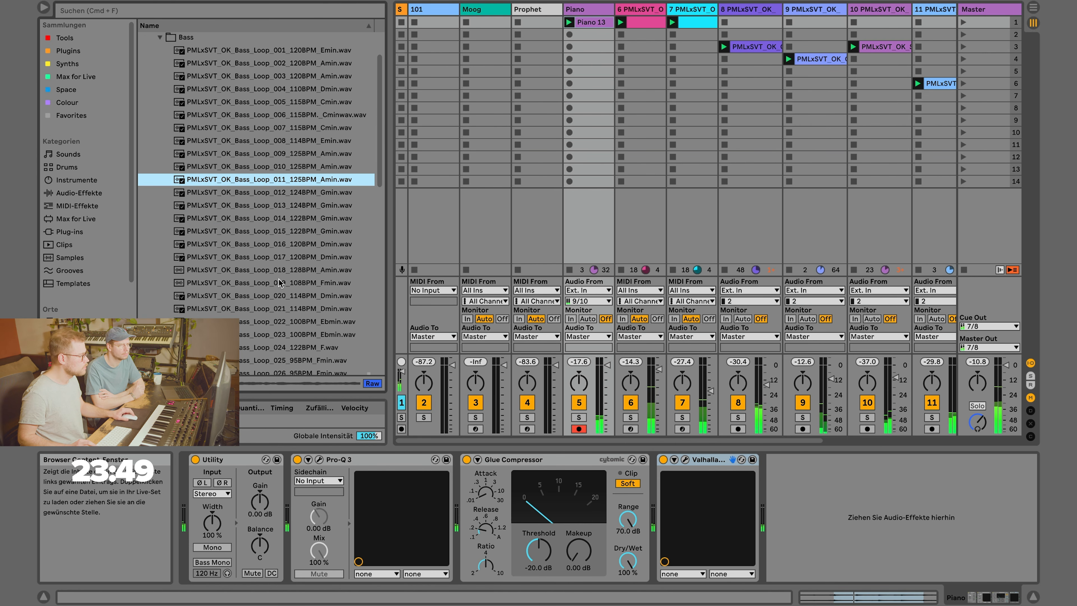
{"action": "left_click", "coordinate": [279, 274]}
{"action": "key", "text": "Down"}
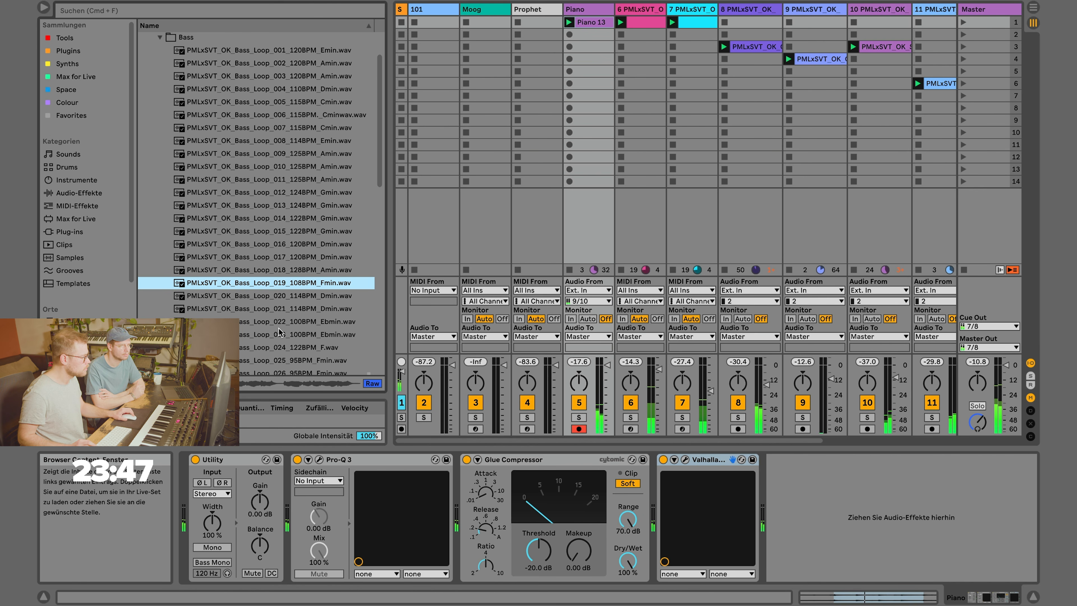
Audition further A minor candidates among the higher-numbered bass loops and the Ebass loops.
{"action": "scroll", "coordinate": [273, 255], "scroll_direction": "down", "scroll_amount": 5}
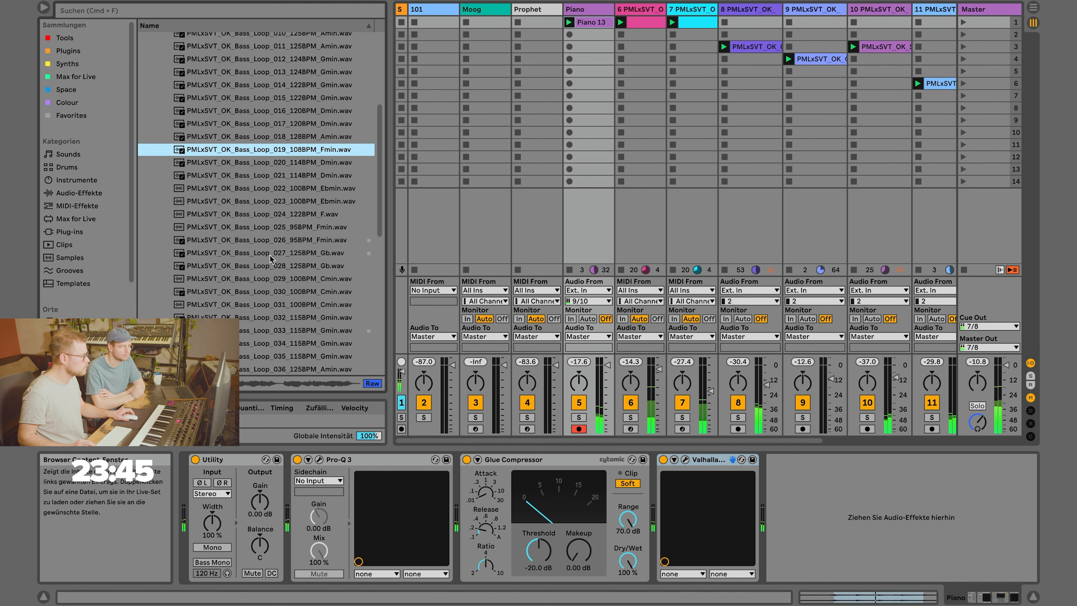
{"action": "scroll", "coordinate": [269, 254], "scroll_direction": "down", "scroll_amount": 4}
{"action": "left_click", "coordinate": [268, 273]}
{"action": "left_click", "coordinate": [272, 285]}
{"action": "scroll", "coordinate": [275, 250], "scroll_direction": "down", "scroll_amount": 4}
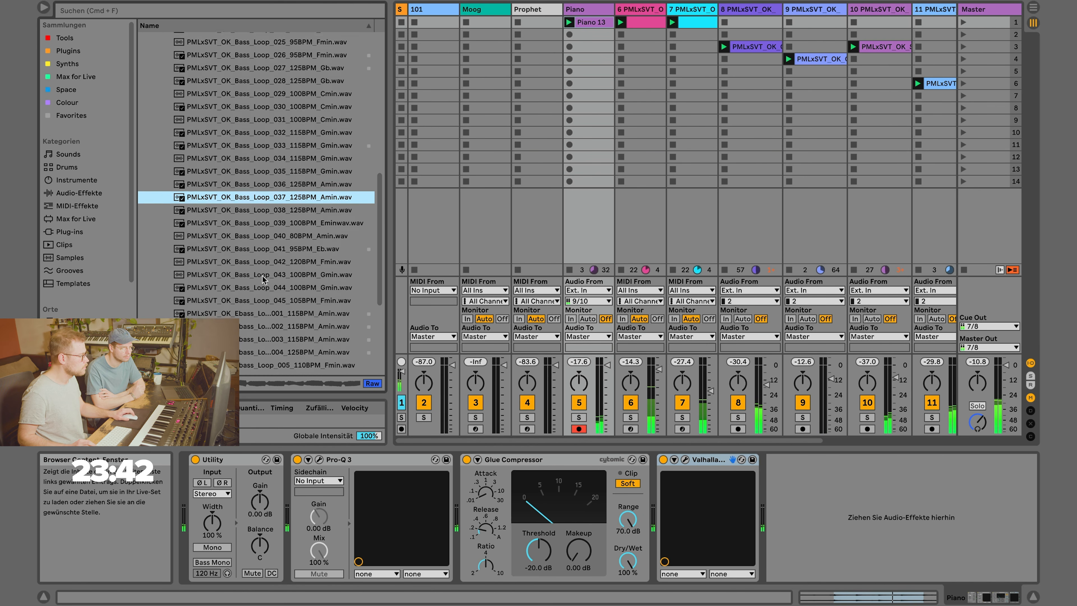
{"action": "left_click", "coordinate": [277, 234]}
{"action": "left_click", "coordinate": [289, 329]}
{"action": "scroll", "coordinate": [287, 326], "scroll_direction": "down", "scroll_amount": 5}
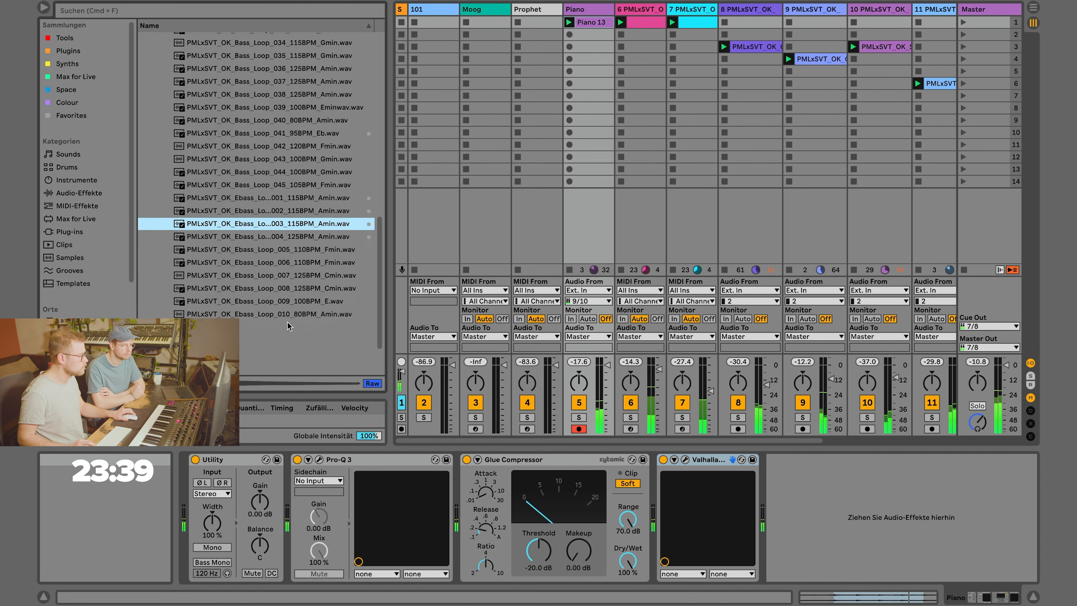
{"action": "scroll", "coordinate": [288, 326], "scroll_direction": "down", "scroll_amount": 1}
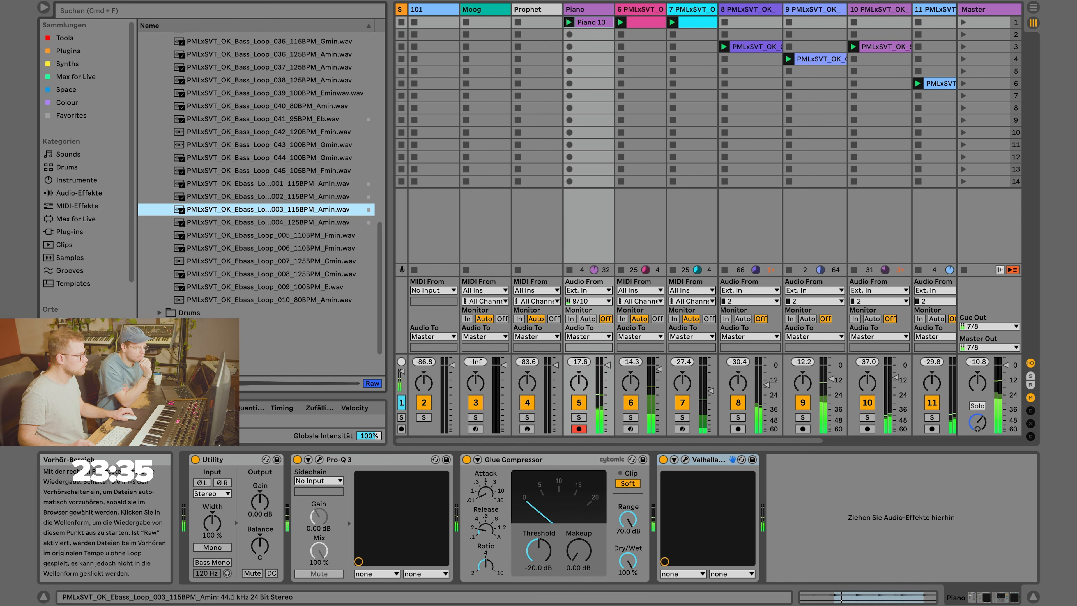
Add PMLxSVT_OK_Ebass_Loop_003_115BPM_Amin to a new audio track in scene 1, launch it and set the track volume to -8.0 dB.
{"action": "scroll", "coordinate": [600, 220], "scroll_direction": "right", "scroll_amount": 5}
{"action": "scroll", "coordinate": [600, 219], "scroll_direction": "right", "scroll_amount": 1}
{"action": "left_click_drag", "start_coordinate": [267, 209], "coordinate": [921, 25]}
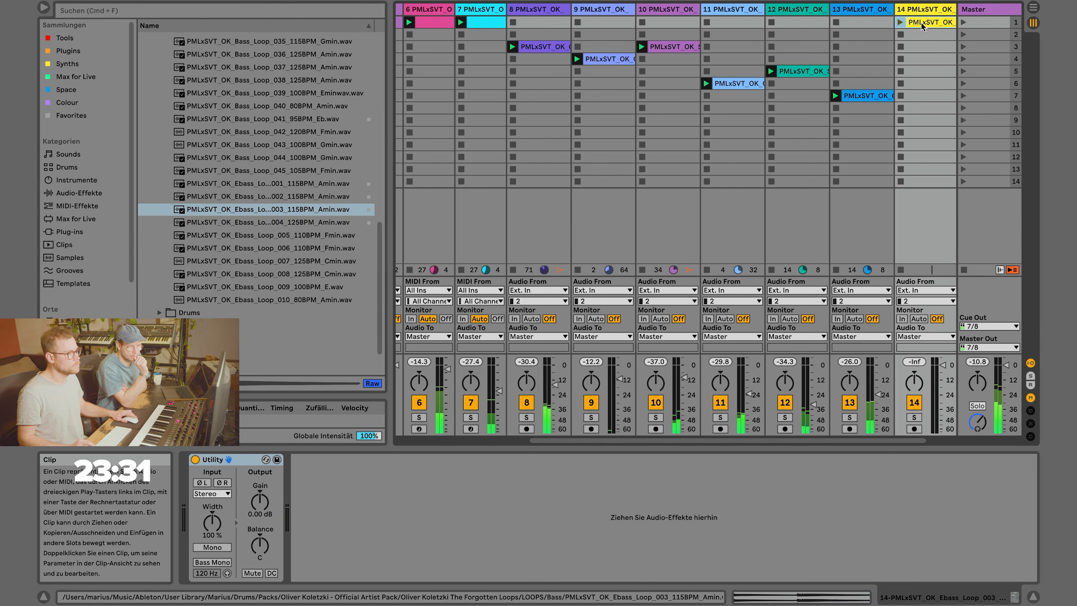
{"action": "left_click", "coordinate": [899, 22]}
{"action": "left_click_drag", "start_coordinate": [942, 365], "coordinate": [942, 372]}
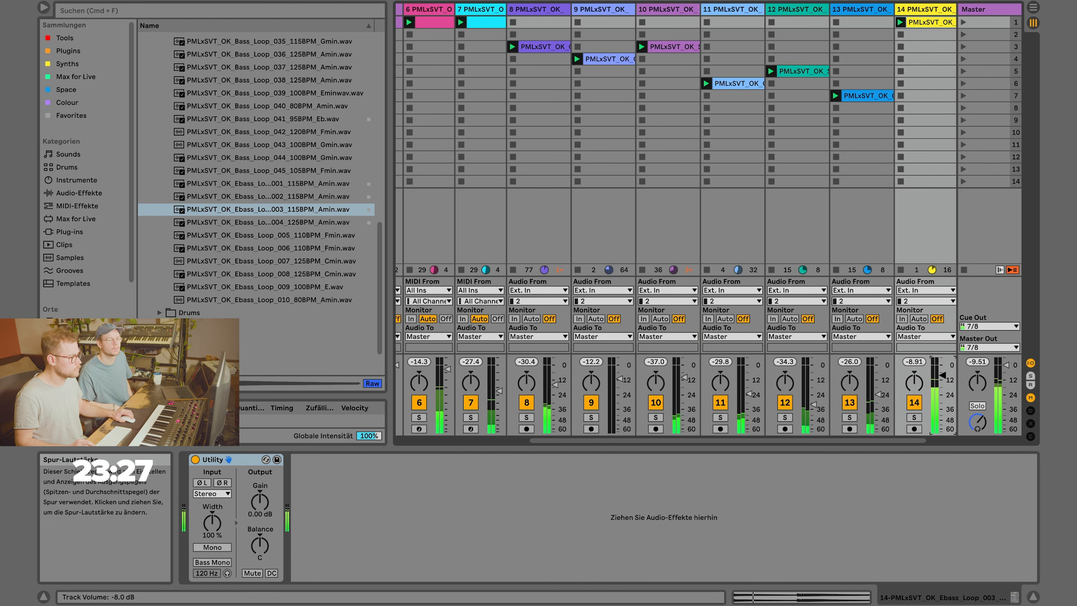
Transpose the Ebass clip by -12 semitones and set its warp mode to Tones.
{"action": "double_click", "coordinate": [930, 23]}
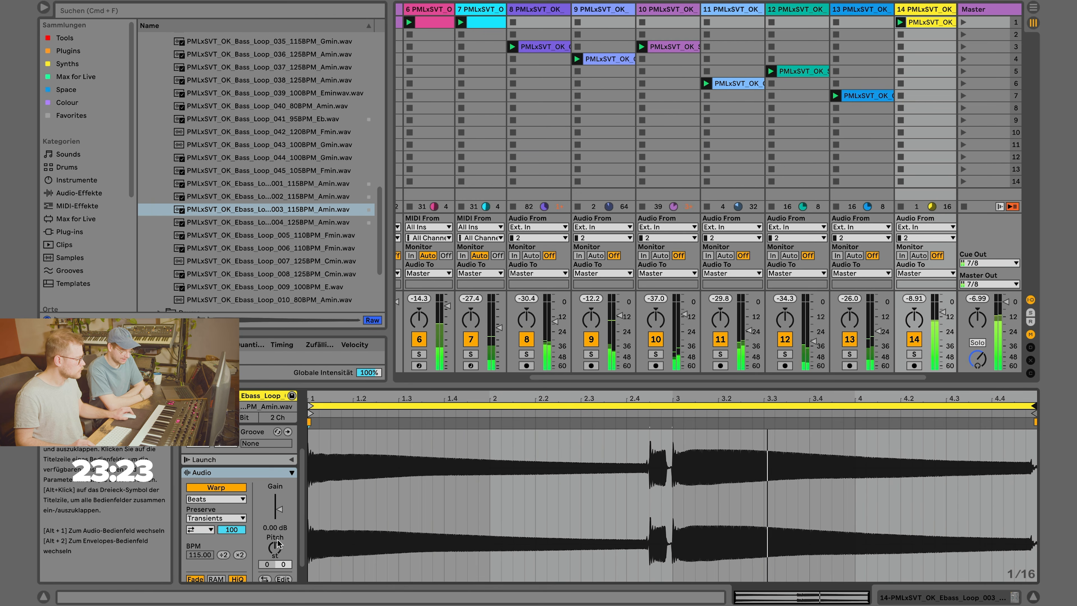
{"action": "left_click_drag", "start_coordinate": [278, 544], "coordinate": [277, 543]}
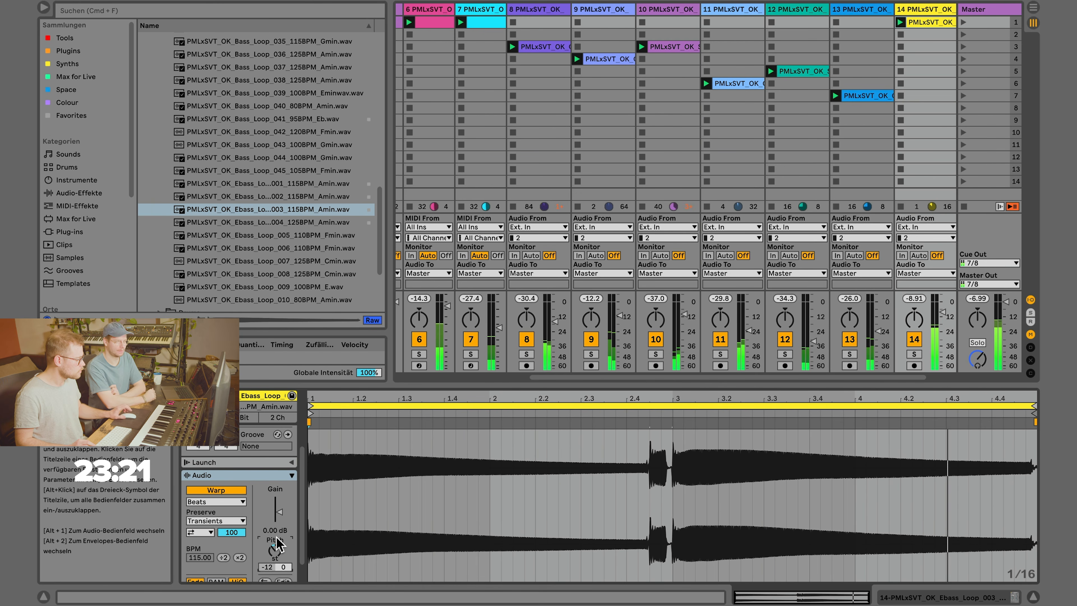
{"action": "left_click", "coordinate": [215, 502]}
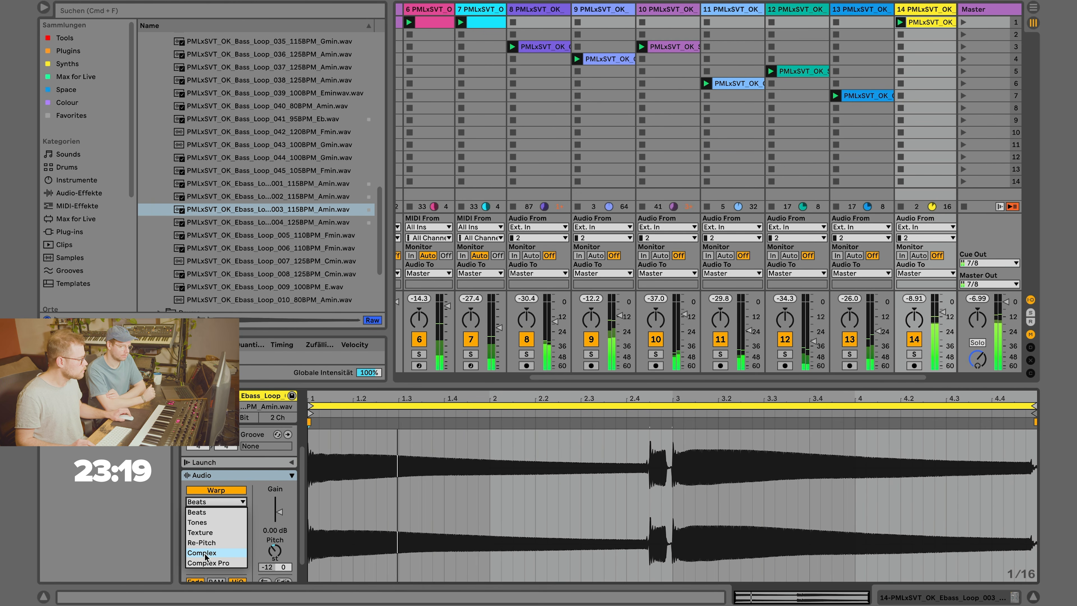
{"action": "left_click", "coordinate": [197, 522]}
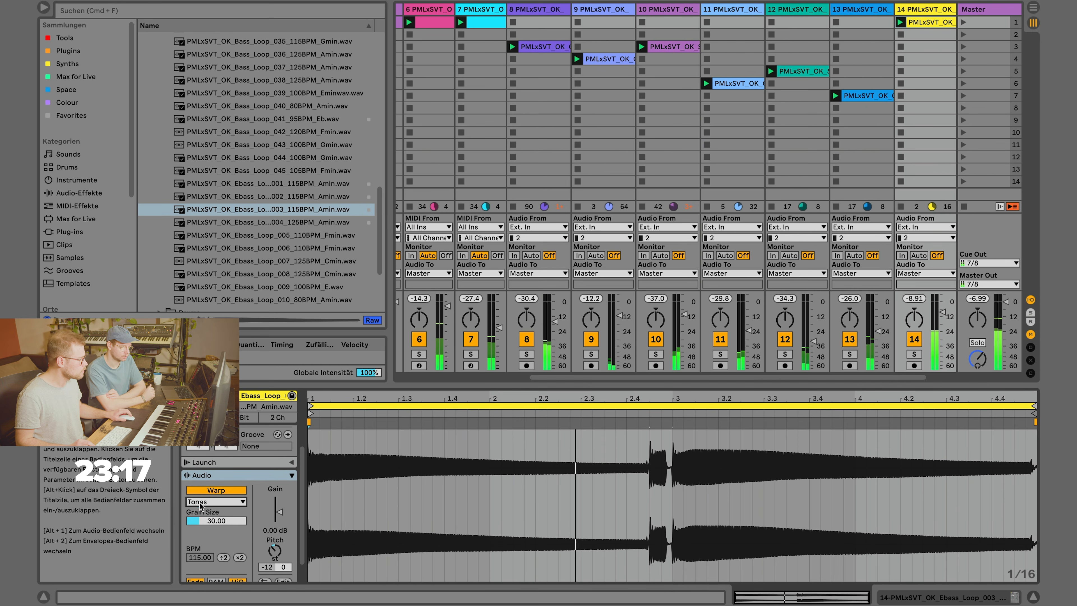
Try the Complex Pro warp mode on the Ebass clip and return it to Tones.
{"action": "left_click", "coordinate": [212, 501]}
{"action": "left_click", "coordinate": [204, 552]}
{"action": "left_click", "coordinate": [216, 502]}
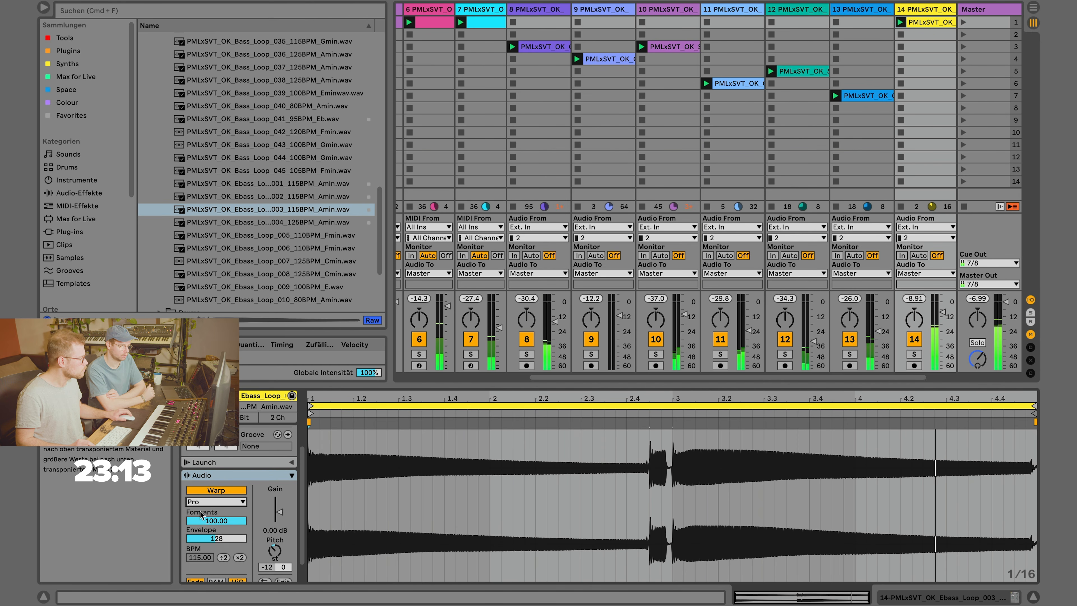
{"action": "left_click", "coordinate": [201, 501]}
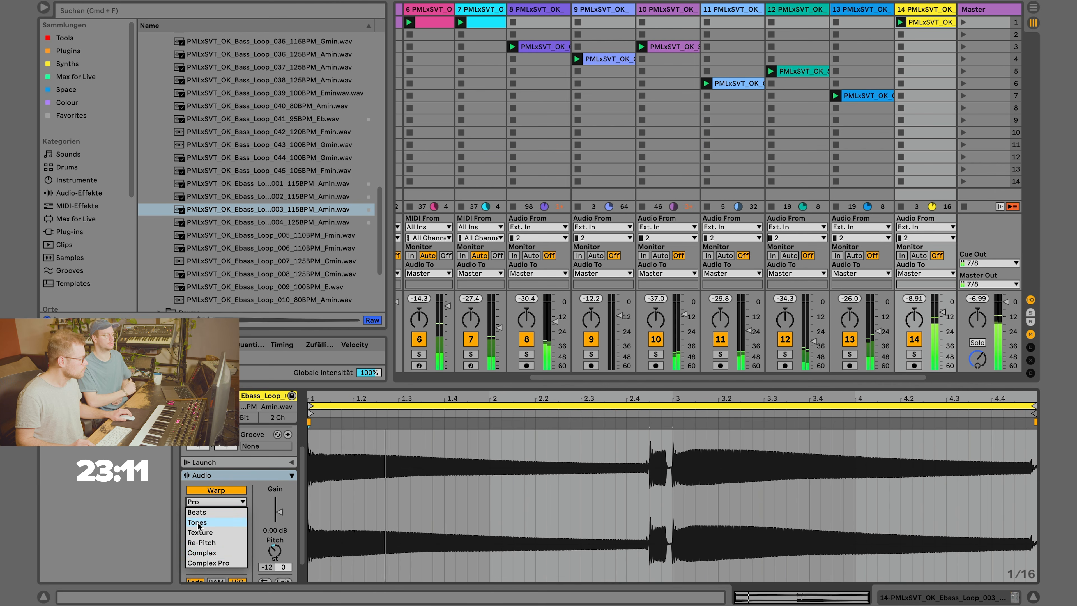
{"action": "left_click", "coordinate": [198, 525]}
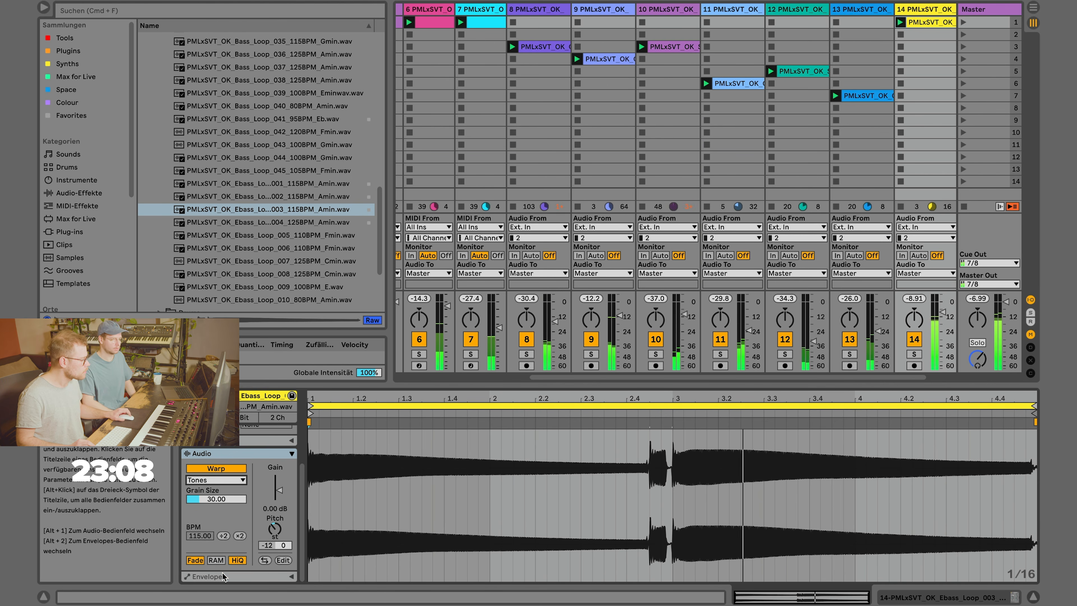
Show the Ebass clip's Transposition envelope for editing.
{"action": "left_click", "coordinate": [208, 576]}
{"action": "left_click", "coordinate": [257, 507]}
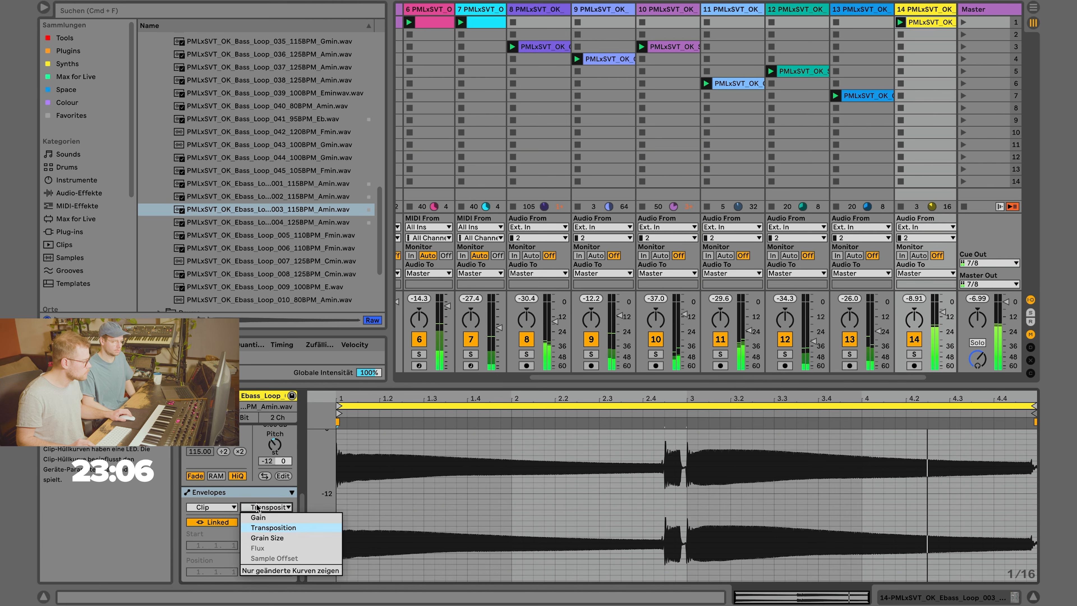
{"action": "left_click", "coordinate": [256, 506]}
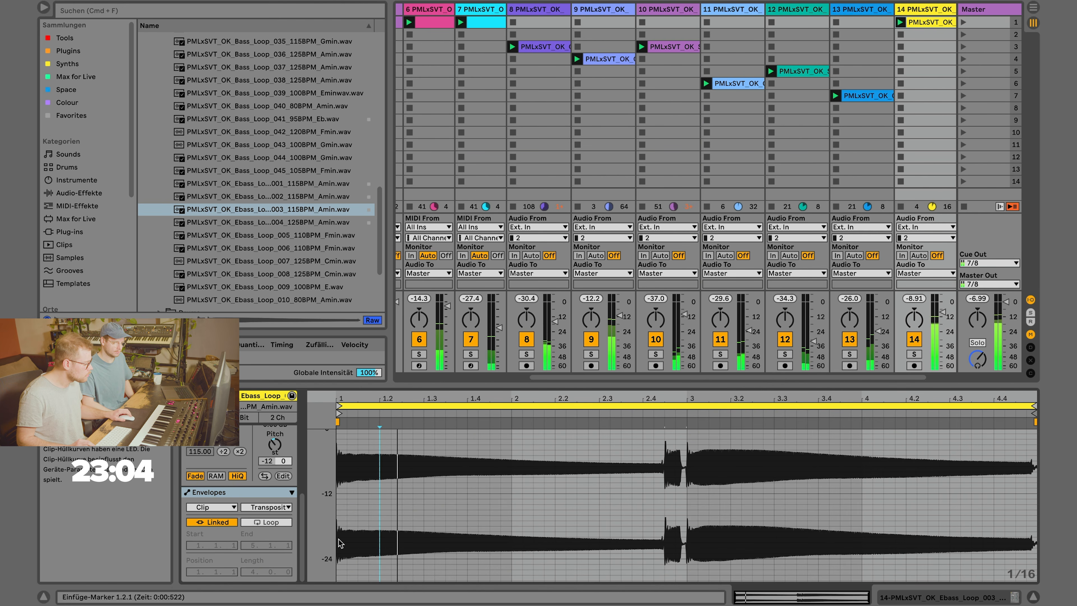
{"action": "left_click", "coordinate": [222, 506]}
{"action": "left_click", "coordinate": [220, 517]}
{"action": "left_click", "coordinate": [257, 507]}
{"action": "left_click", "coordinate": [273, 526]}
{"action": "scroll", "coordinate": [371, 494], "scroll_direction": "down", "scroll_amount": 3}
{"action": "scroll", "coordinate": [371, 495], "scroll_direction": "up", "scroll_amount": 5}
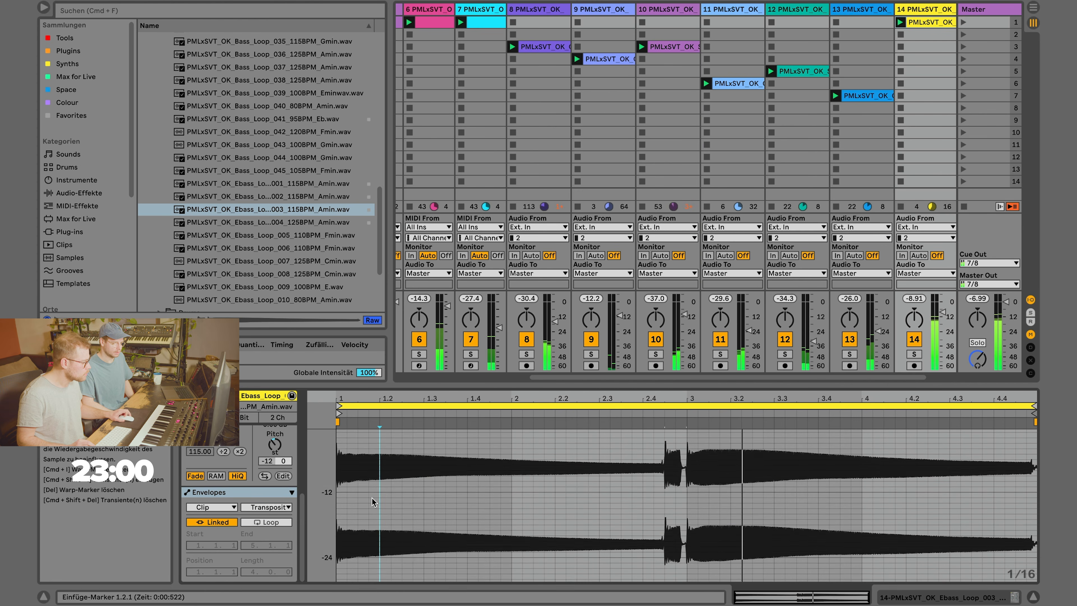
Unlink the Transposition envelope from the Ebass clip and set the envelope's loop length to 8 bars.
{"action": "left_click_drag", "start_coordinate": [337, 471], "coordinate": [546, 487]}
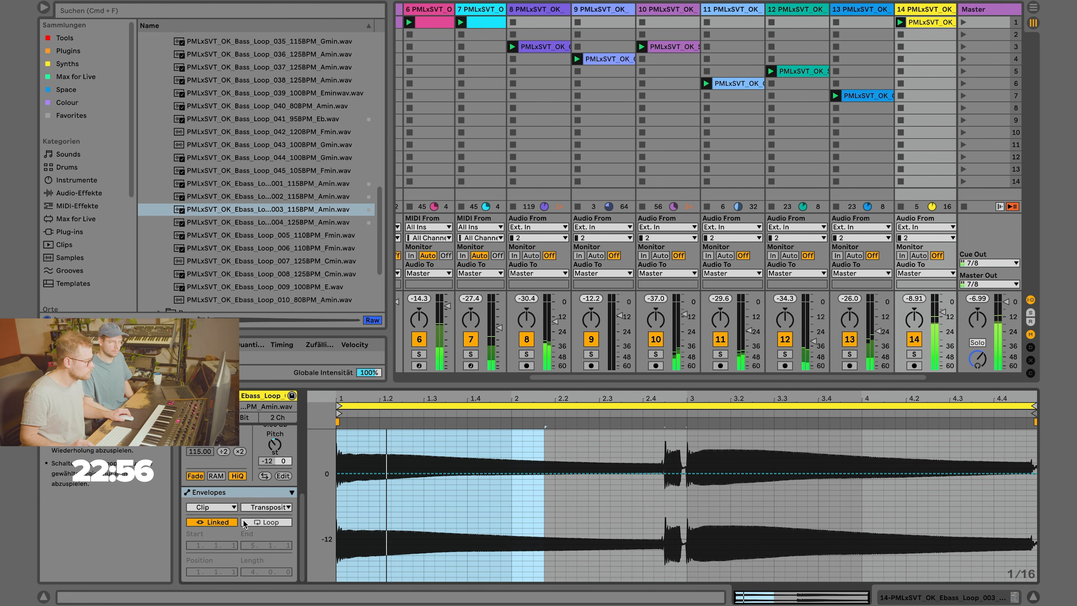
{"action": "left_click", "coordinate": [212, 522]}
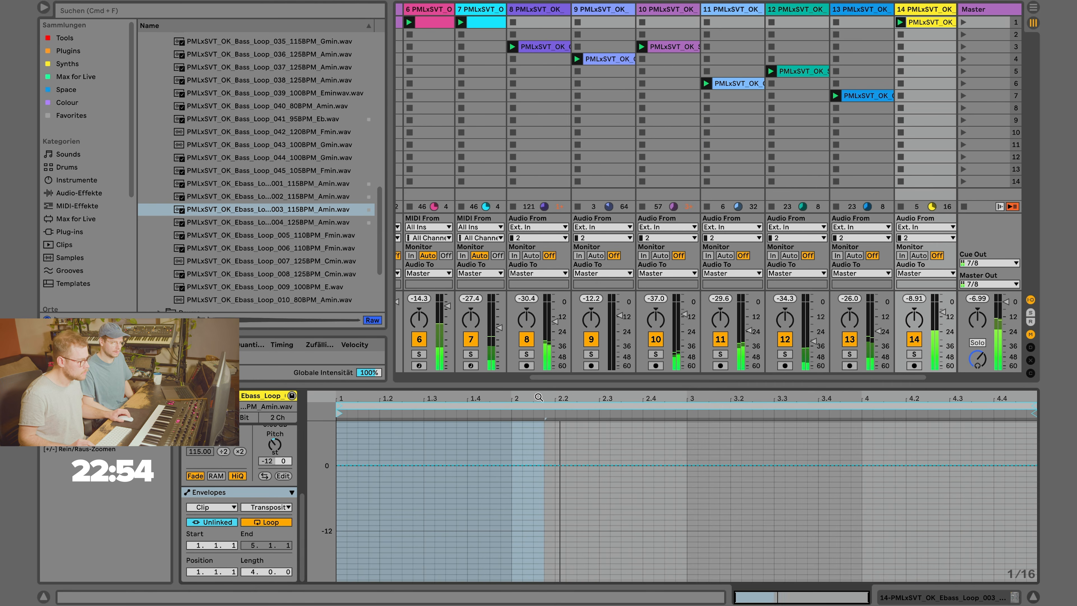
{"action": "mouse_move", "coordinate": [354, 550]}
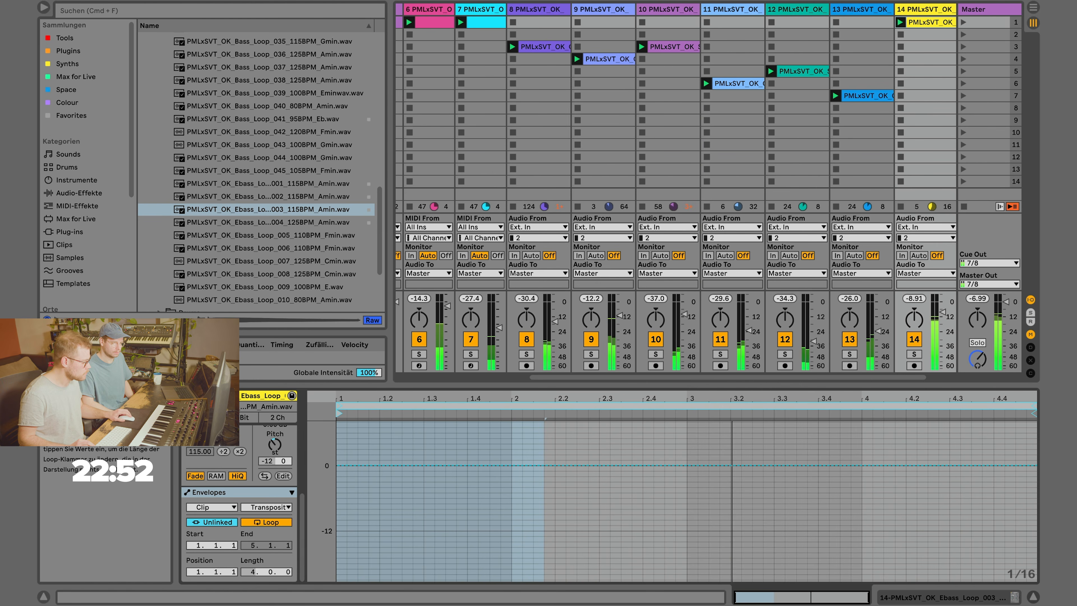
{"action": "left_click", "coordinate": [250, 572]}
{"action": "type", "text": "8"}
{"action": "key", "text": "Return"}
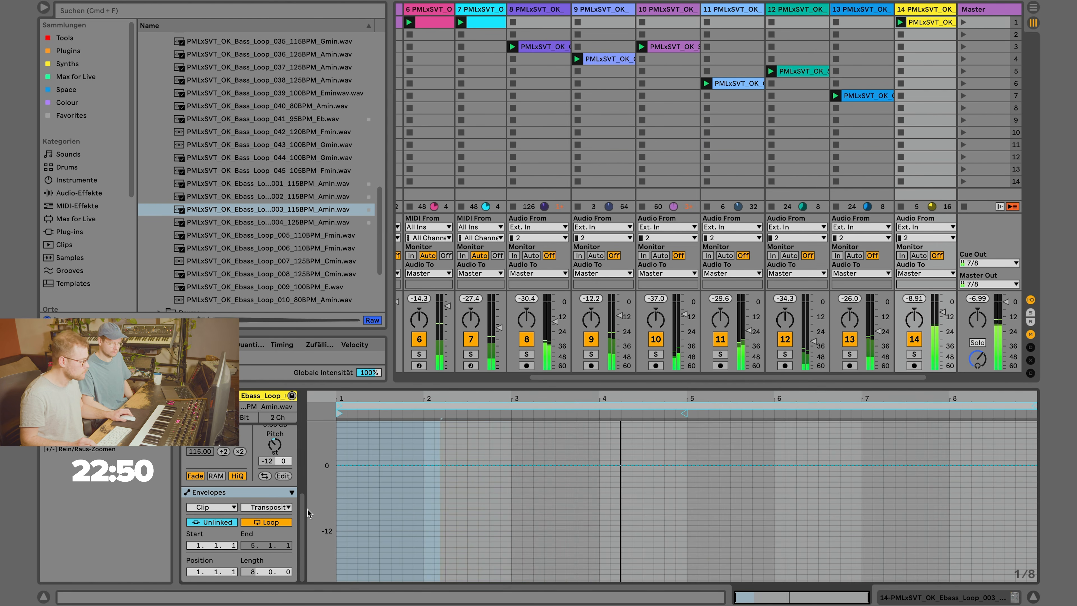
Set the Ebass transposition envelope to -4 semitones across bars 1 and 2 and to +5 semitones across bars 3 and 4.
{"action": "mouse_move", "coordinate": [337, 503]}
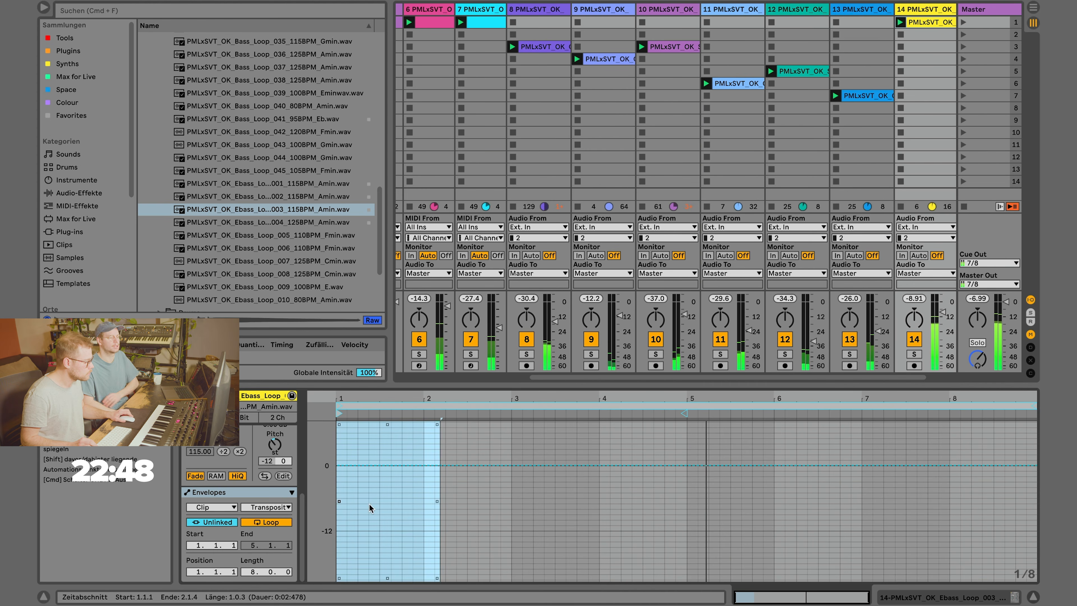
{"action": "left_click_drag", "start_coordinate": [511, 504], "coordinate": [337, 506]}
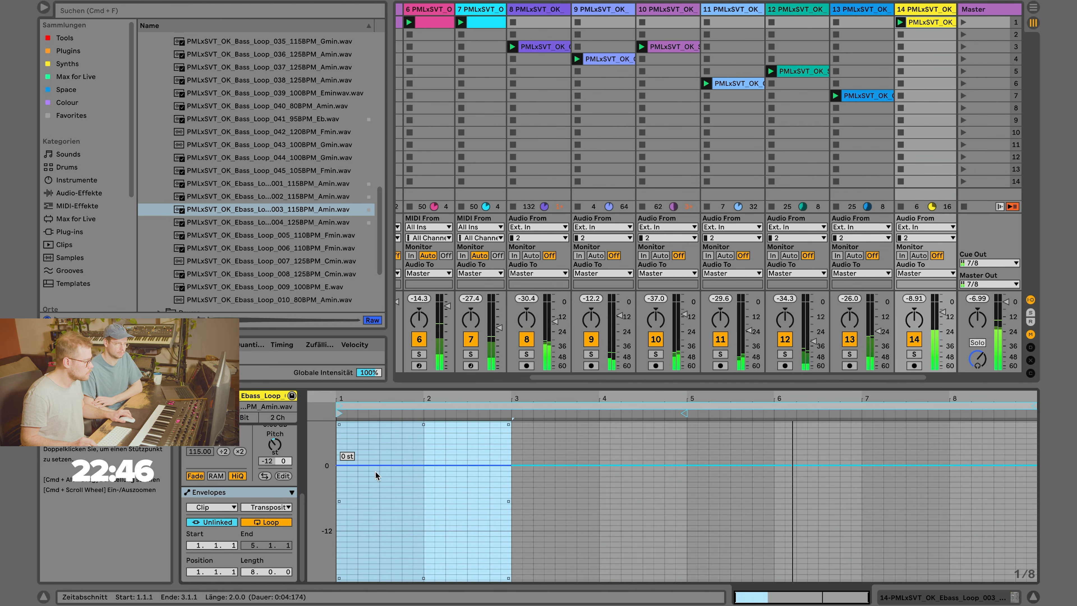
{"action": "left_click_drag", "start_coordinate": [375, 472], "coordinate": [375, 494]}
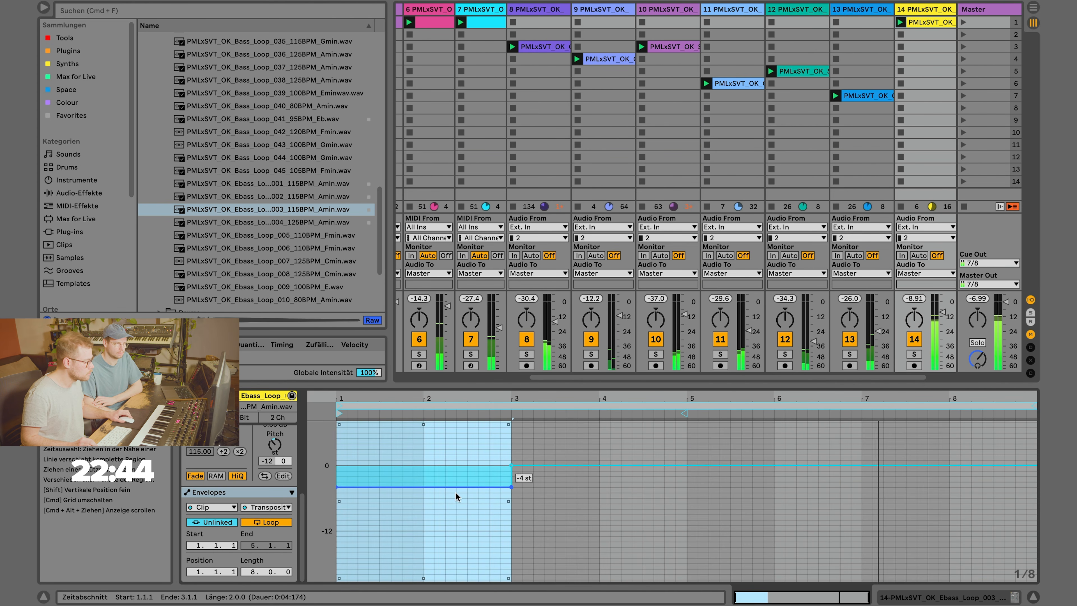
{"action": "left_click_drag", "start_coordinate": [513, 513], "coordinate": [640, 466]}
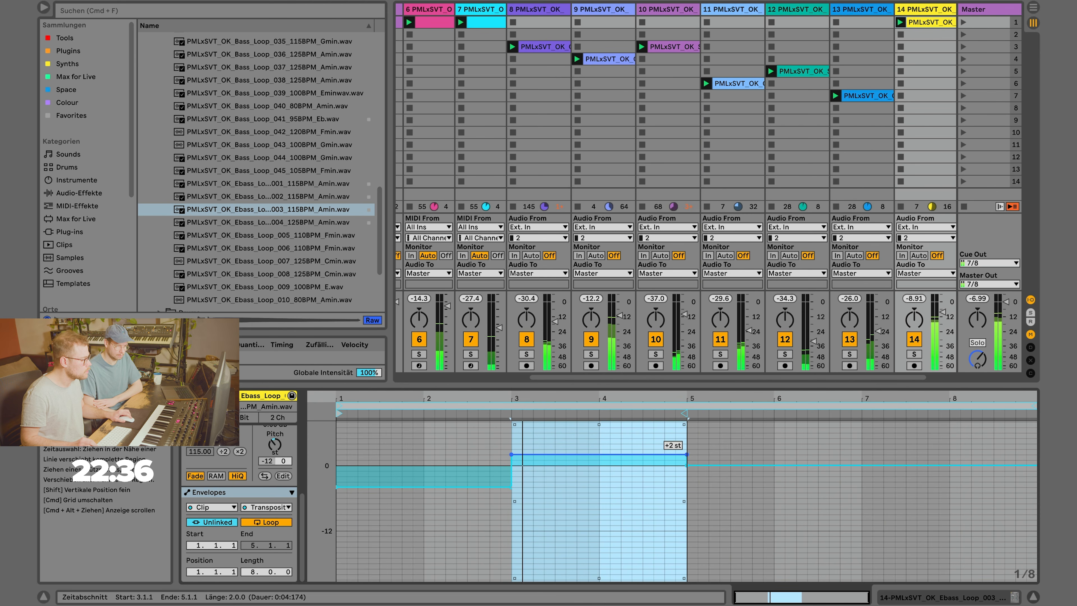
{"action": "left_click_drag", "start_coordinate": [640, 454], "coordinate": [640, 437]}
Set the Ebass transposition envelope to -2 semitones across bars 7 and 8.
{"action": "left_click_drag", "start_coordinate": [861, 485], "coordinate": [1039, 484]}
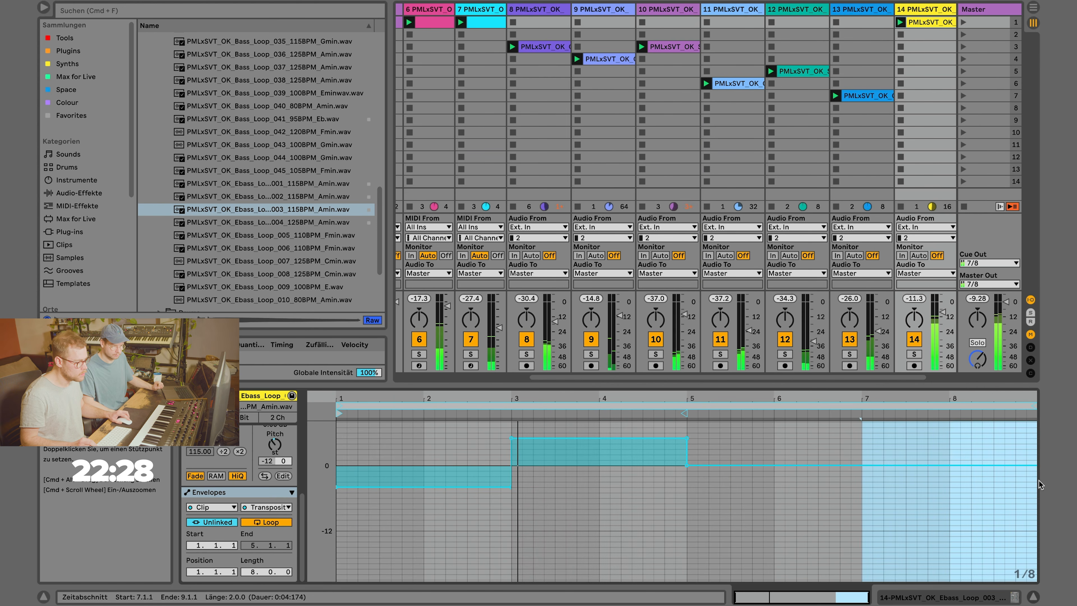
{"action": "left_click_drag", "start_coordinate": [864, 465], "coordinate": [865, 476]}
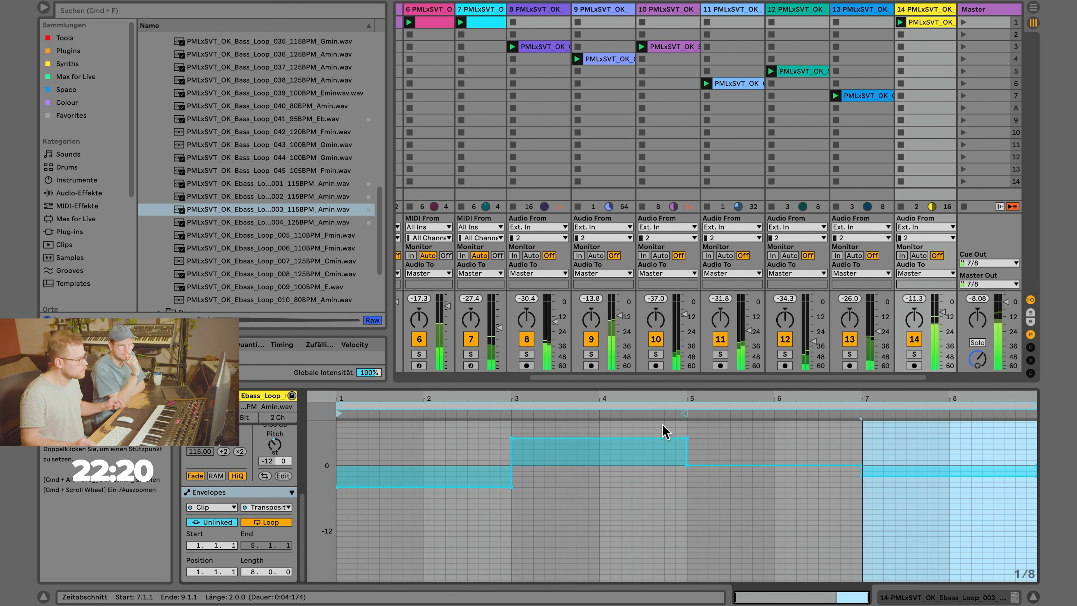
{"action": "scroll", "coordinate": [498, 227], "scroll_direction": "right", "scroll_amount": 3}
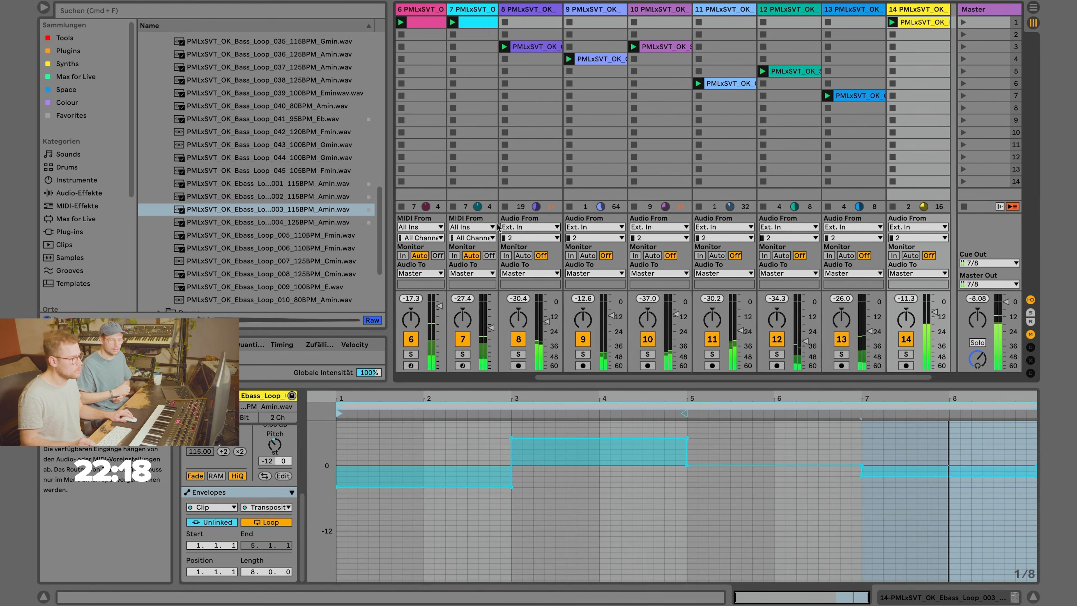
{"action": "scroll", "coordinate": [498, 227], "scroll_direction": "right", "scroll_amount": 1}
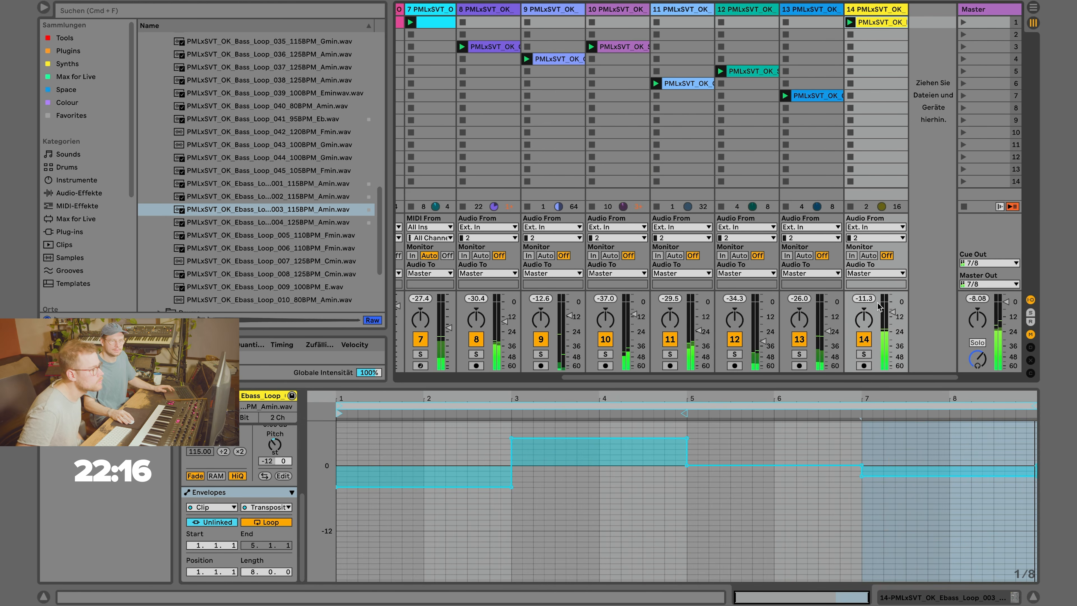
Raise the Ebass track's volume slightly and bypass the Auto Filter on the Kick 005 track.
{"action": "left_click_drag", "start_coordinate": [892, 312], "coordinate": [892, 308]}
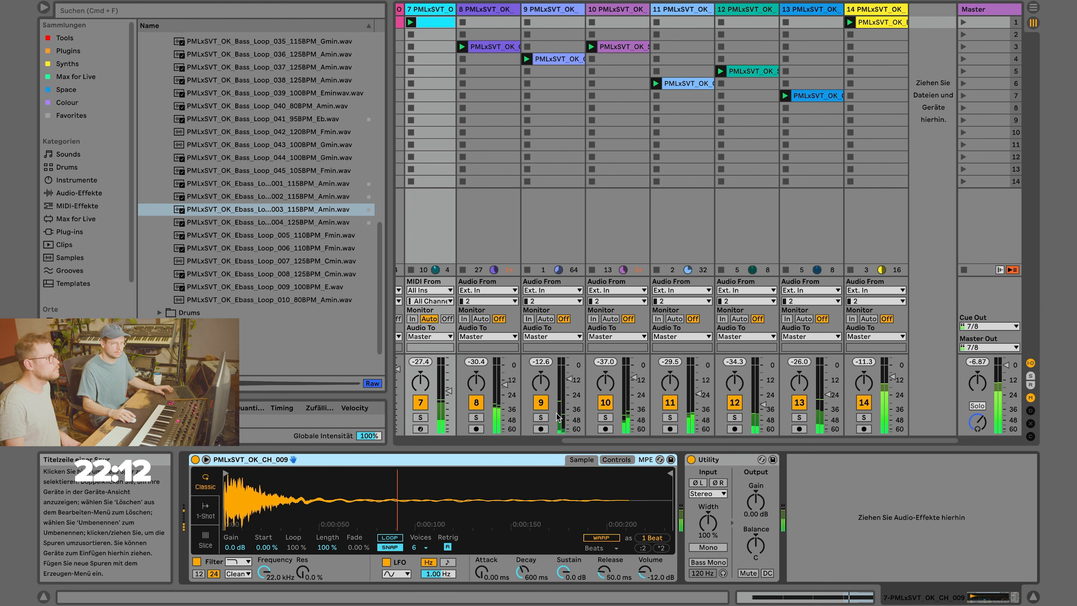
{"action": "scroll", "coordinate": [530, 220], "scroll_direction": "left", "scroll_amount": 2}
{"action": "left_click", "coordinate": [427, 10]}
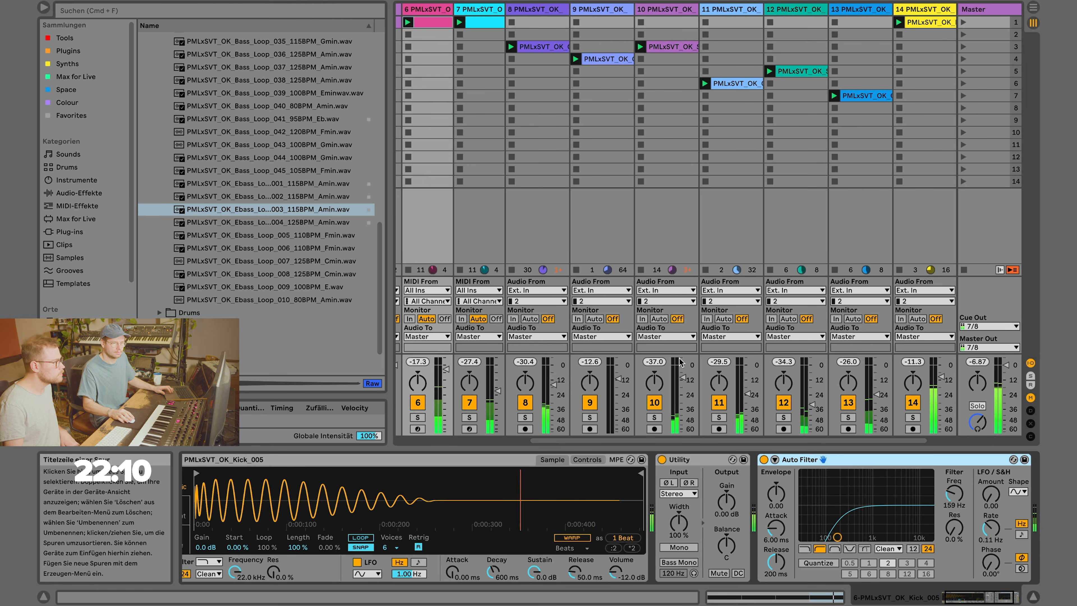
{"action": "left_click", "coordinate": [763, 458]}
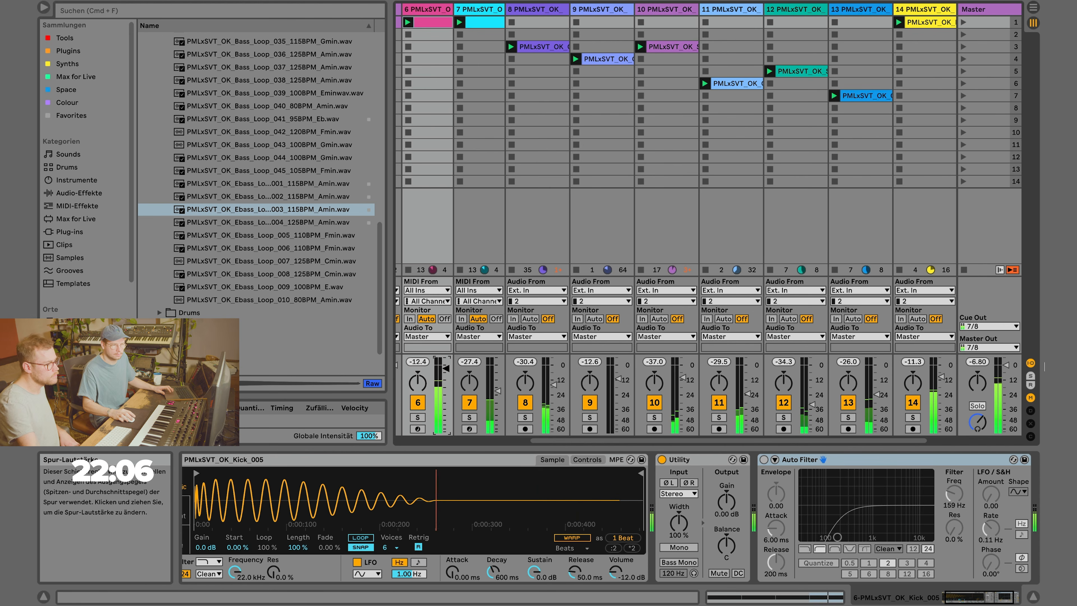
Add a Compressor to the Ebass track and set its sidechain source to the 6-PMLxSVT OK Kick 005 track.
{"action": "left_click", "coordinate": [930, 11]}
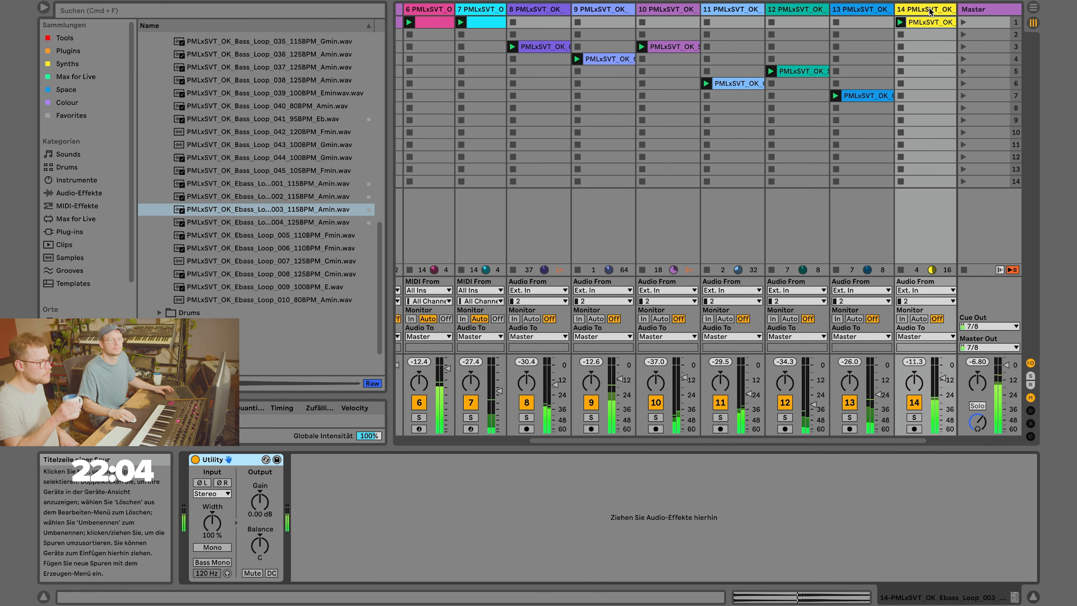
{"action": "left_click", "coordinate": [67, 63]}
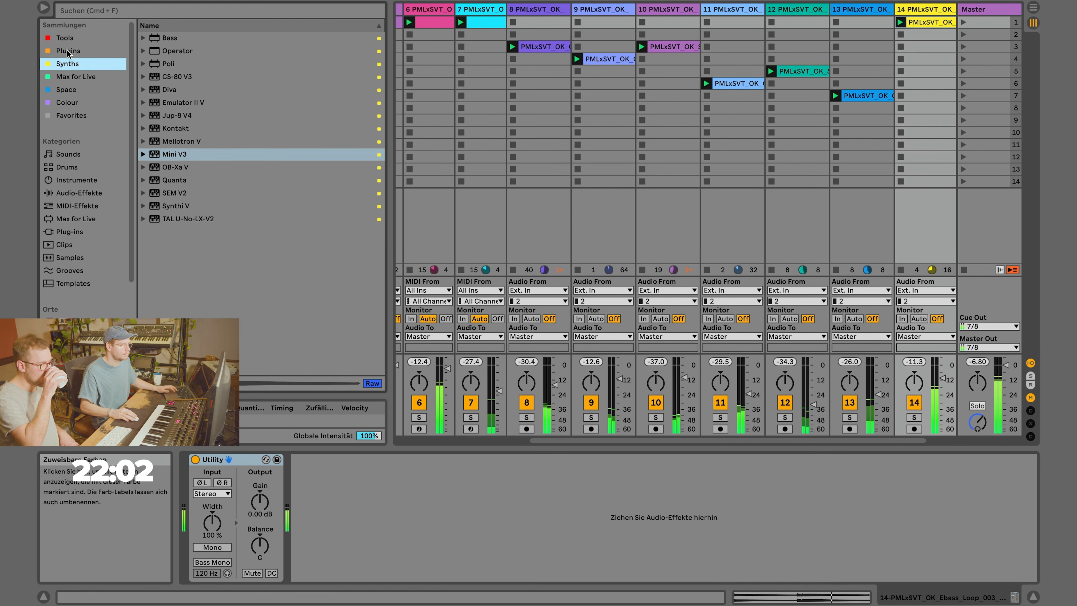
{"action": "left_click", "coordinate": [65, 38]}
{"action": "left_click_drag", "start_coordinate": [179, 52], "coordinate": [316, 487]}
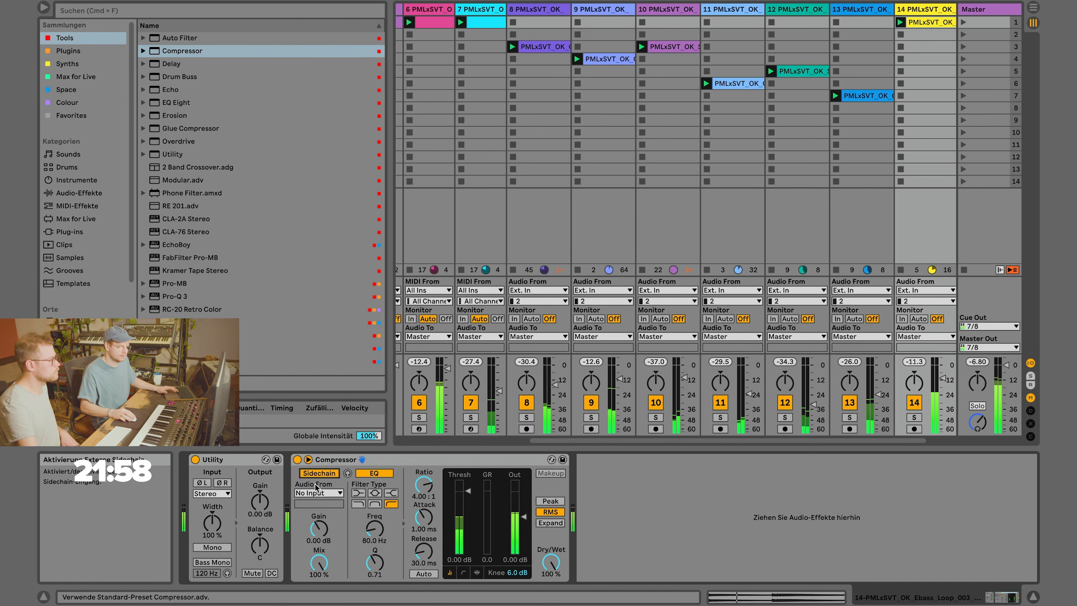
{"action": "left_click", "coordinate": [318, 492]}
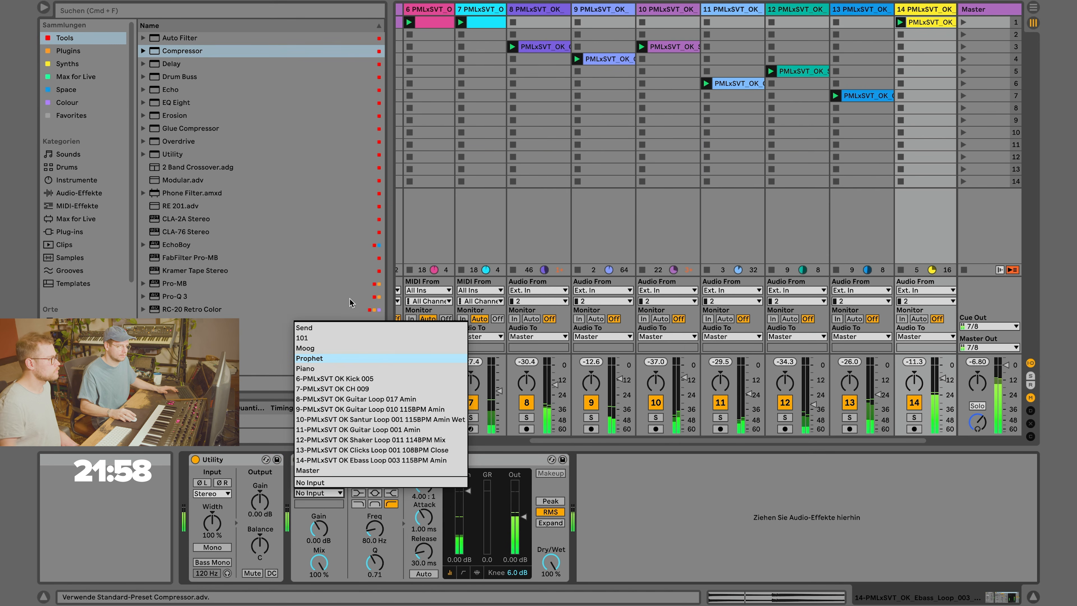
{"action": "left_click", "coordinate": [339, 378]}
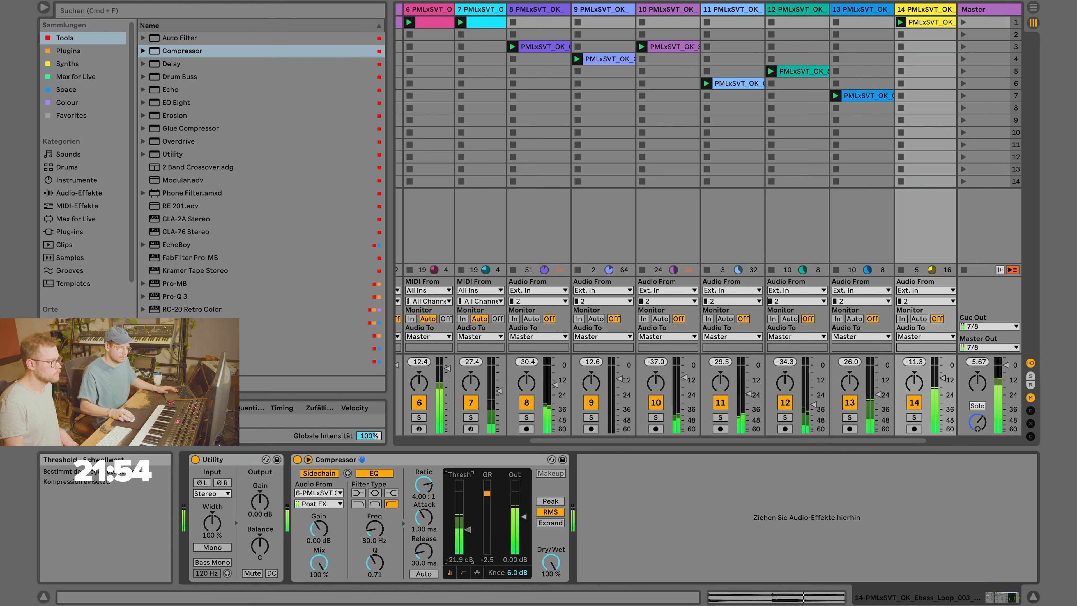
Set the Ebass Compressor's sidechain tap to Pre FX, its attack to 0.02 ms and its threshold to about -23.2 dB.
{"action": "left_click", "coordinate": [319, 503]}
{"action": "left_click", "coordinate": [314, 509]}
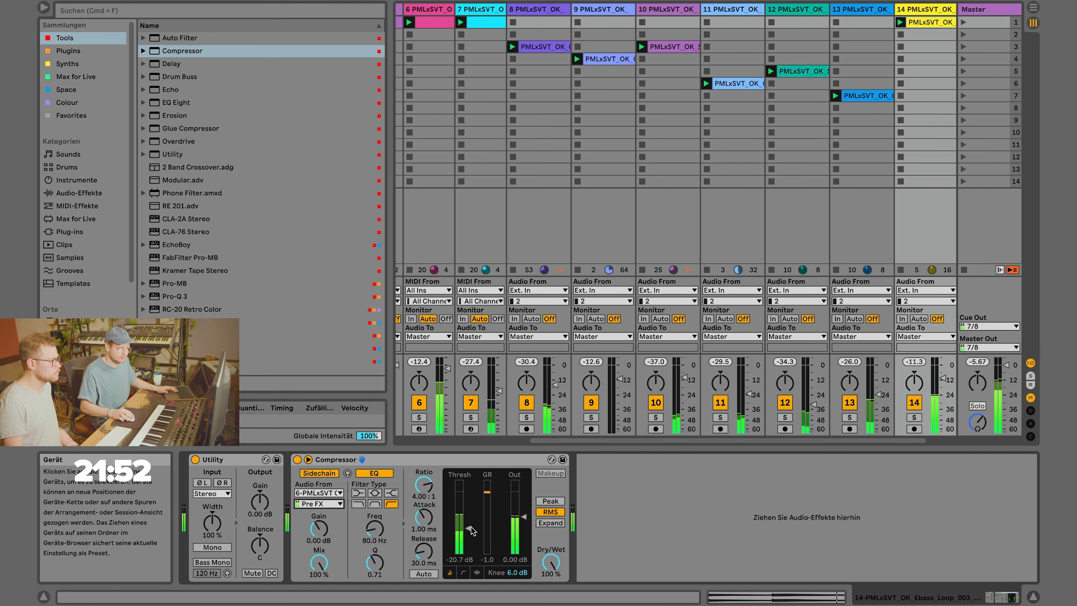
{"action": "left_click_drag", "start_coordinate": [422, 523], "coordinate": [419, 548]}
{"action": "left_click_drag", "start_coordinate": [477, 526], "coordinate": [477, 532]}
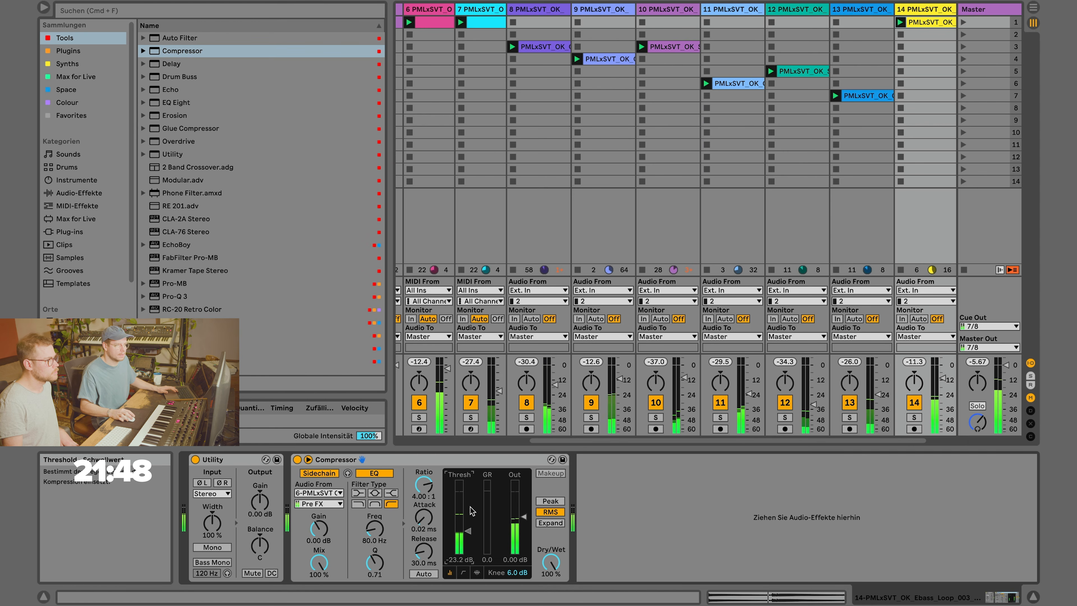
Add the 2 Band Crossover rack to the Ebass track and move the Compressor into its High Pass chain.
{"action": "left_click_drag", "start_coordinate": [190, 165], "coordinate": [682, 513]}
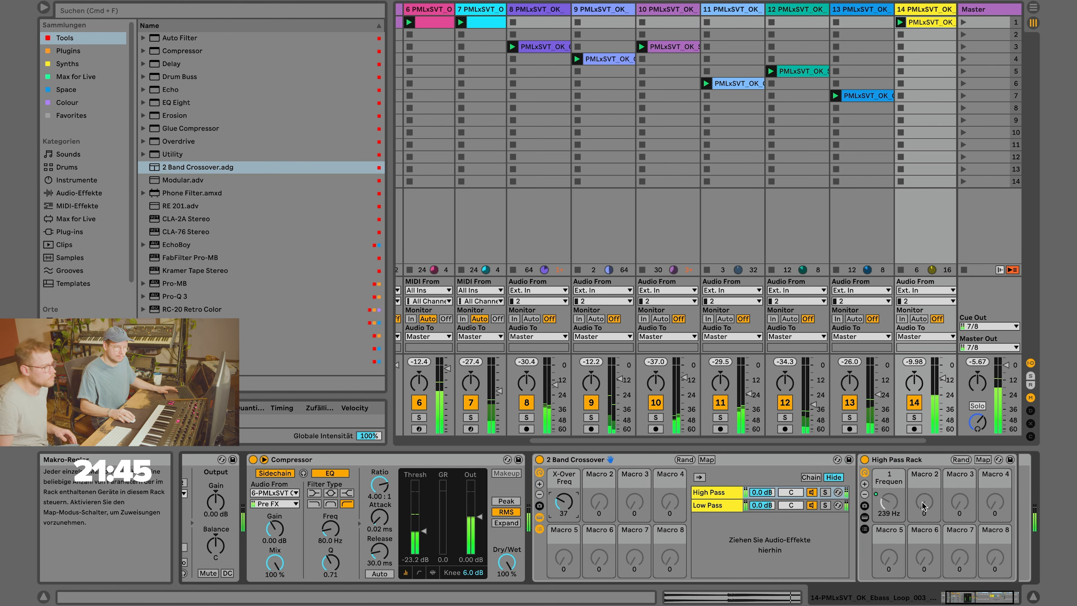
{"action": "left_click", "coordinate": [825, 492]}
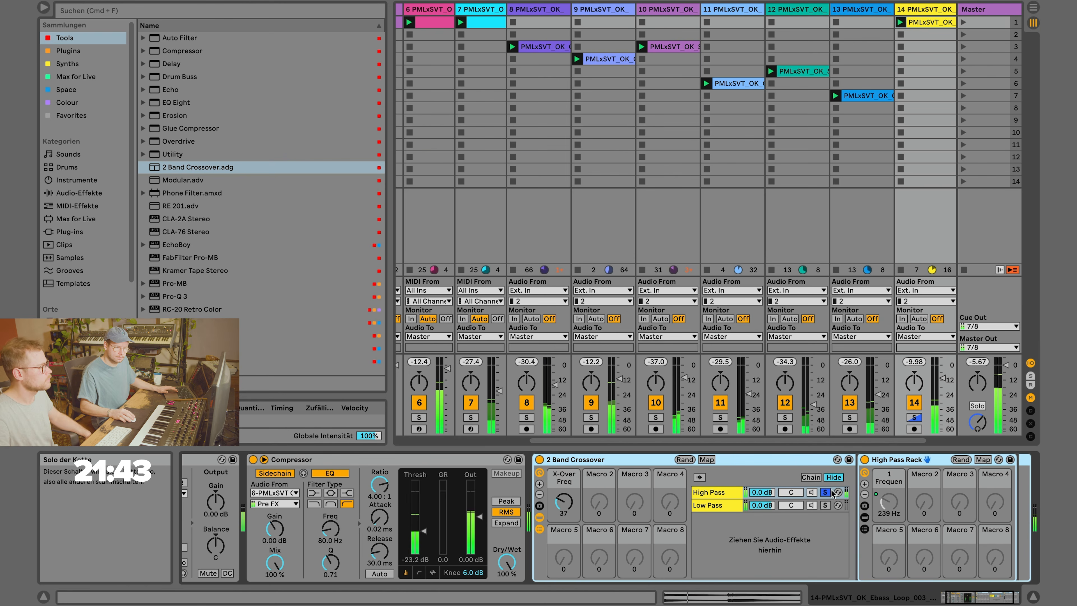
{"action": "left_click_drag", "start_coordinate": [292, 459], "coordinate": [729, 494]}
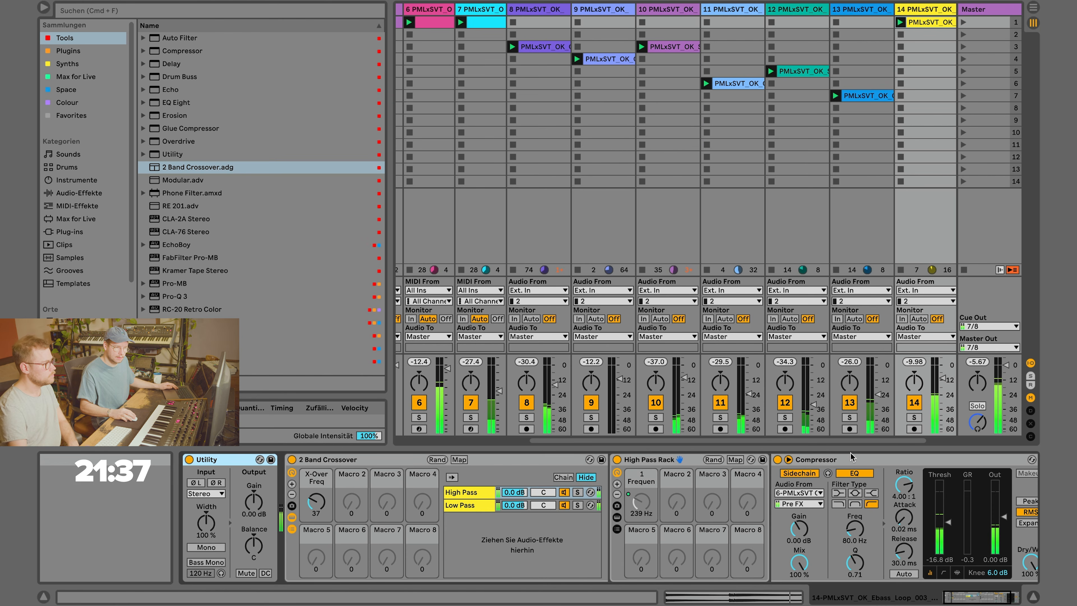
Move the Compressor from the crossover's High Pass chain to its Low Pass chain.
{"action": "left_click", "coordinate": [854, 459]}
{"action": "left_click", "coordinate": [490, 496]}
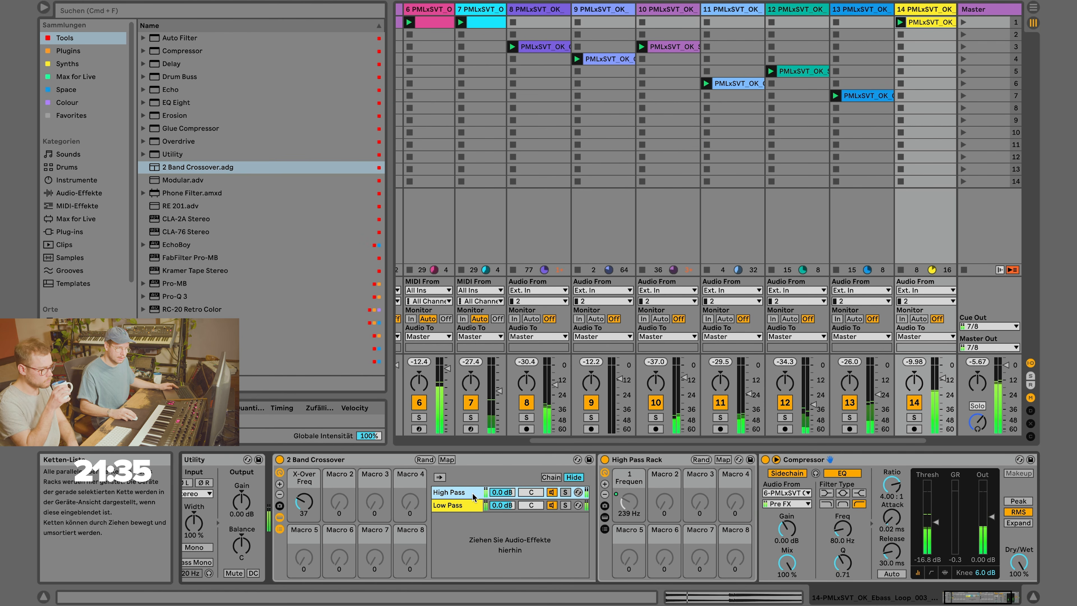
{"action": "left_click", "coordinate": [473, 504]}
Turn off the Compressor's sidechain EQ and set its threshold to about -19.1 dB.
{"action": "left_click", "coordinate": [755, 473]}
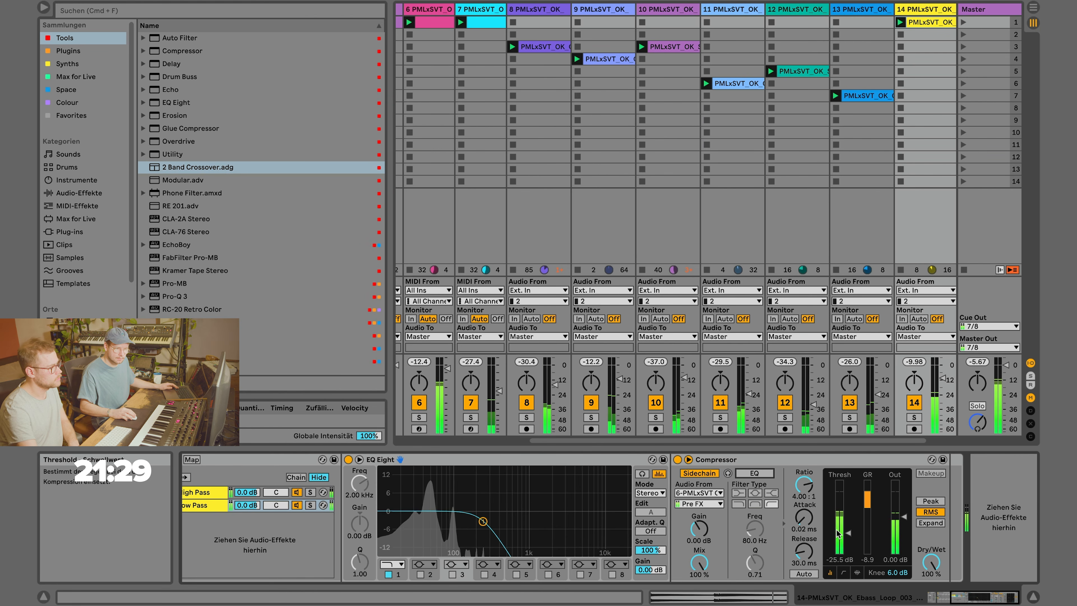
{"action": "left_click_drag", "start_coordinate": [847, 519], "coordinate": [848, 527]}
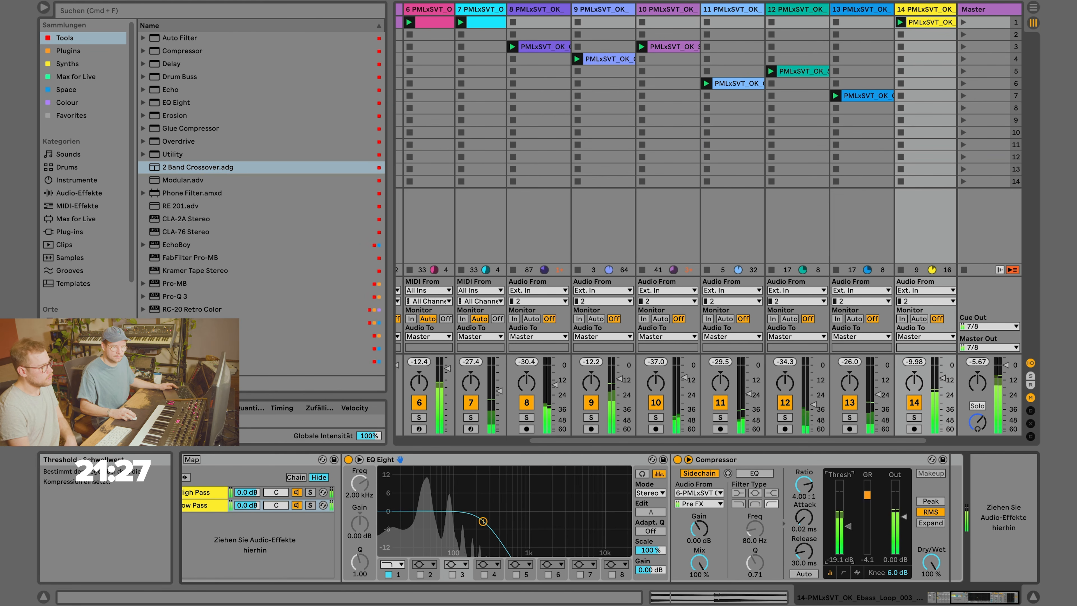
{"action": "left_click_drag", "start_coordinate": [766, 594], "coordinate": [721, 594]}
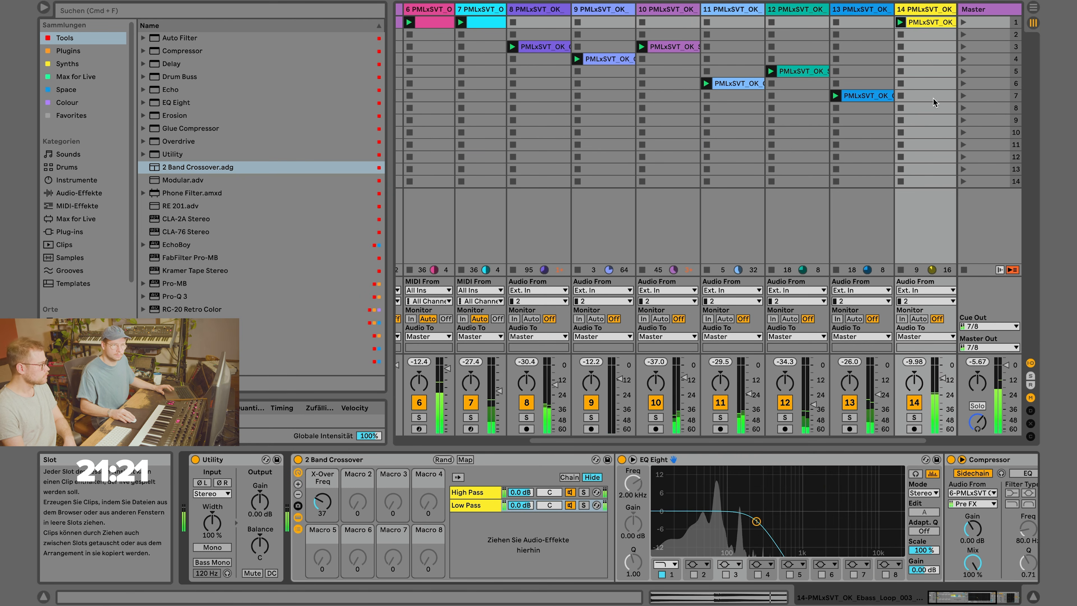
Show the Ebass clip's sample and review its loop, warp and pitch settings.
{"action": "key", "text": "shift+Tab"}
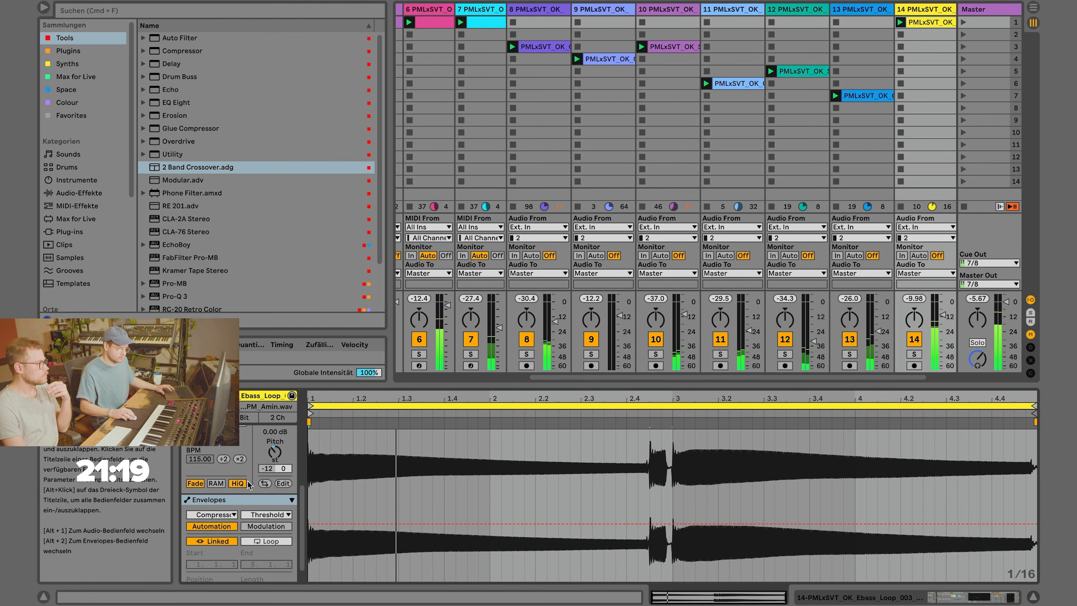
{"action": "scroll", "coordinate": [248, 488], "scroll_direction": "up", "scroll_amount": 3}
{"action": "scroll", "coordinate": [248, 487], "scroll_direction": "up", "scroll_amount": 5}
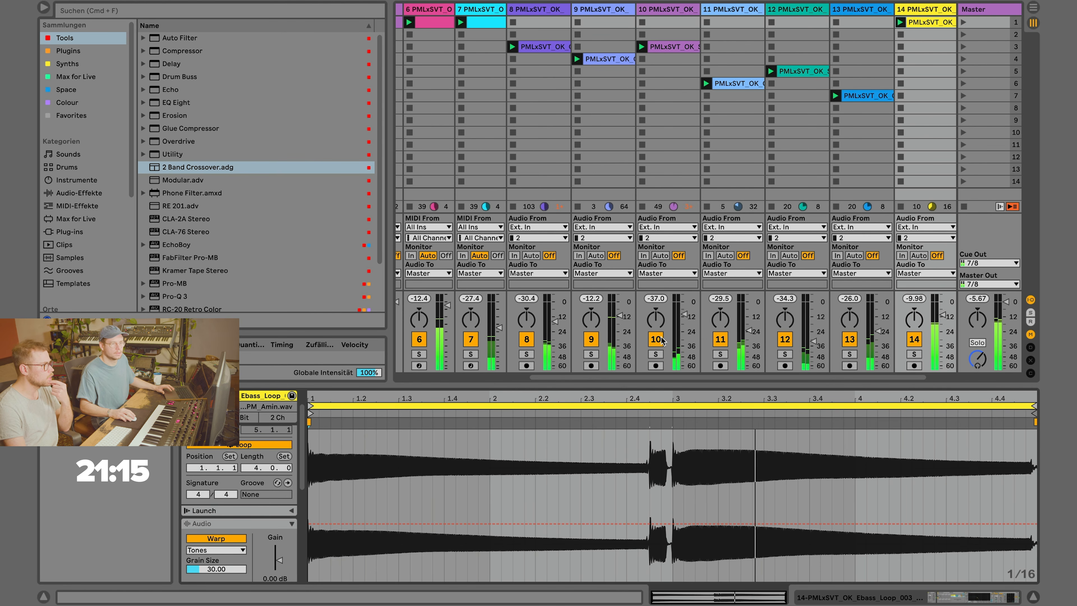
Set the volume to about -23 dB on Guitar Loop 001, -33 dB on Shaker Loop 011 and -15.6 dB on the Santur loop.
{"action": "scroll", "coordinate": [717, 78], "scroll_direction": "left", "scroll_amount": 5}
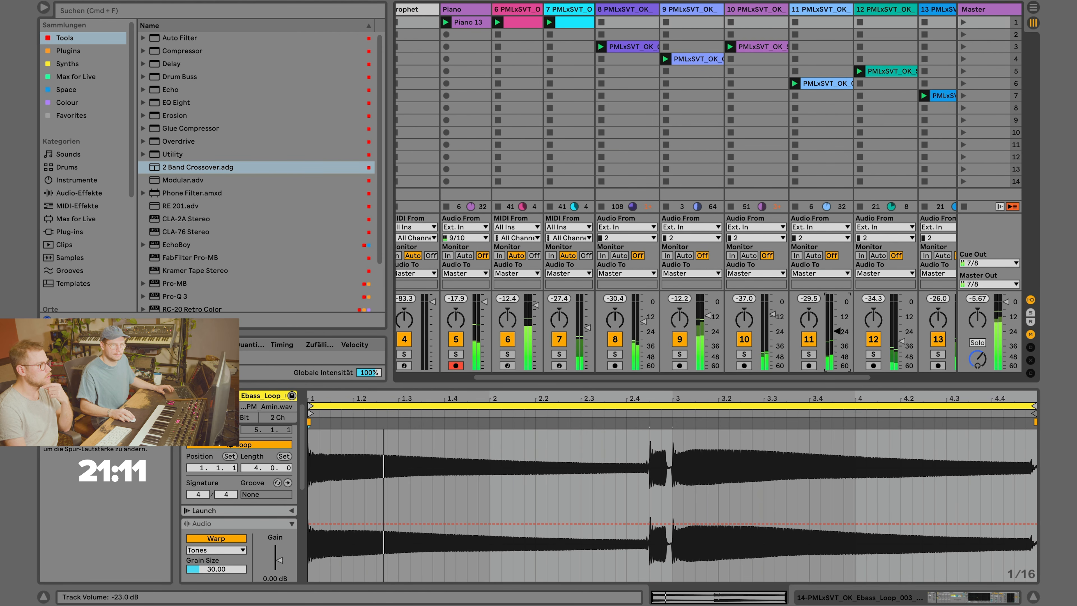
{"action": "scroll", "coordinate": [902, 345], "scroll_direction": "right", "scroll_amount": 2}
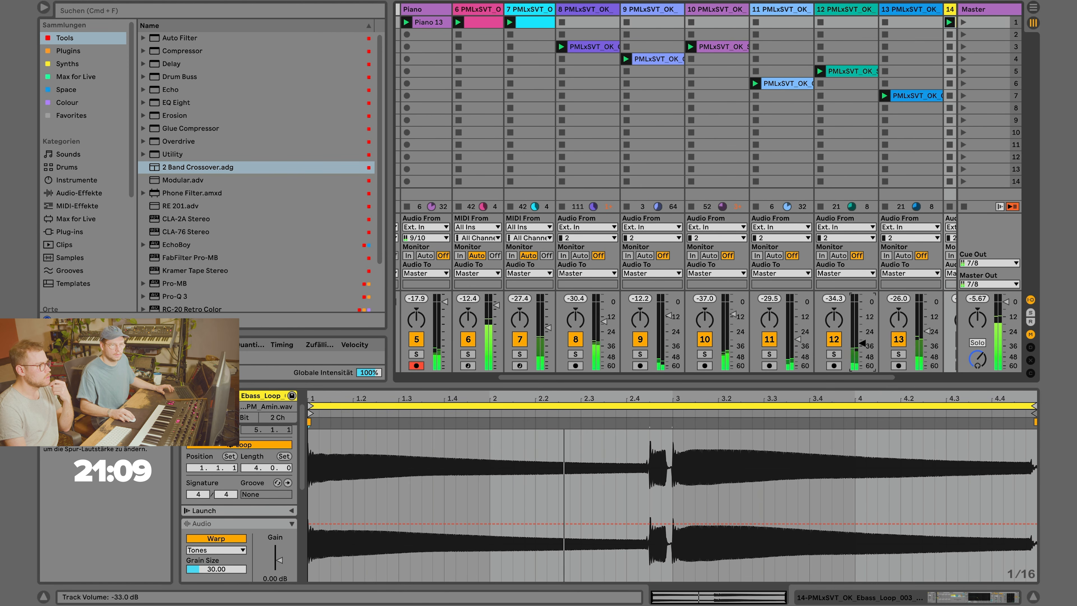
{"action": "scroll", "coordinate": [846, 335], "scroll_direction": "right", "scroll_amount": 2}
{"action": "left_click_drag", "start_coordinate": [720, 315], "coordinate": [721, 325]}
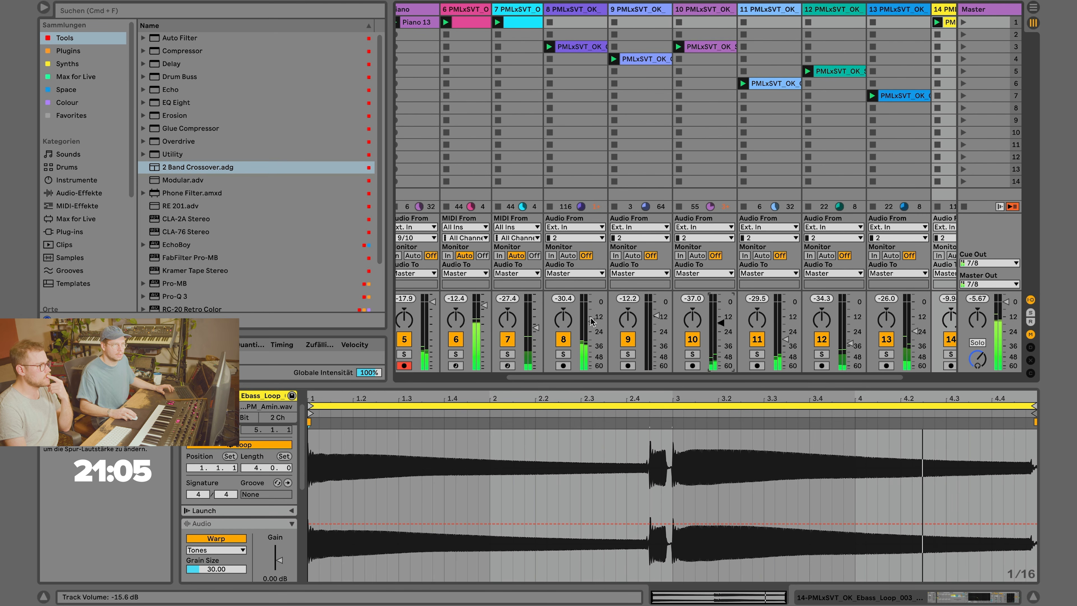
Insert a MIDI track after the CH 009 hi-hat track and expand the Drums loops folder of Oliver Koletzki The Forgotten Loops.
{"action": "left_click", "coordinate": [512, 12]}
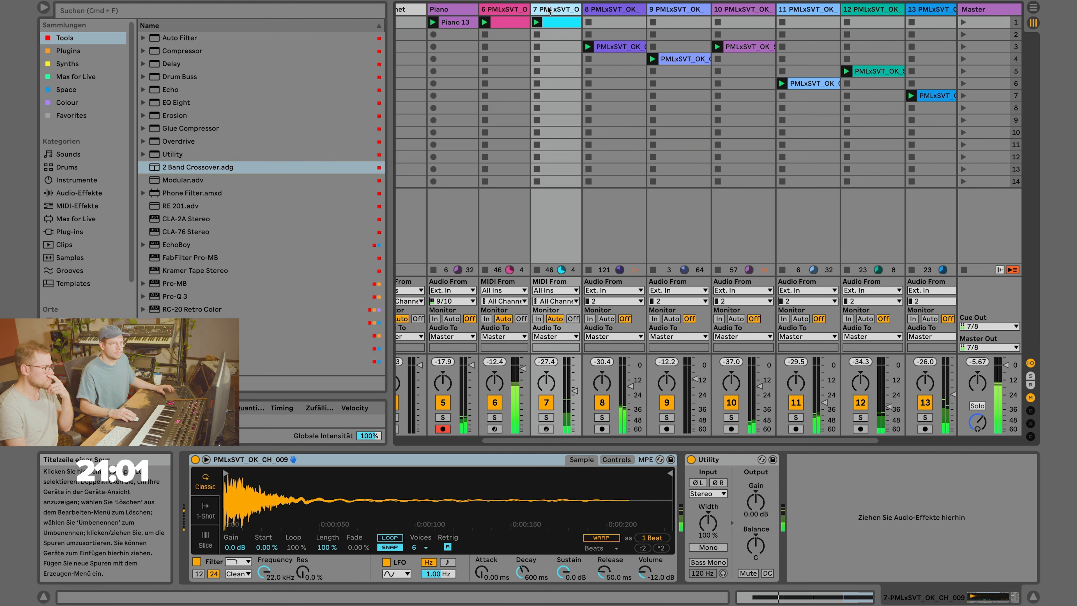
{"action": "key", "text": "super+shift+t"}
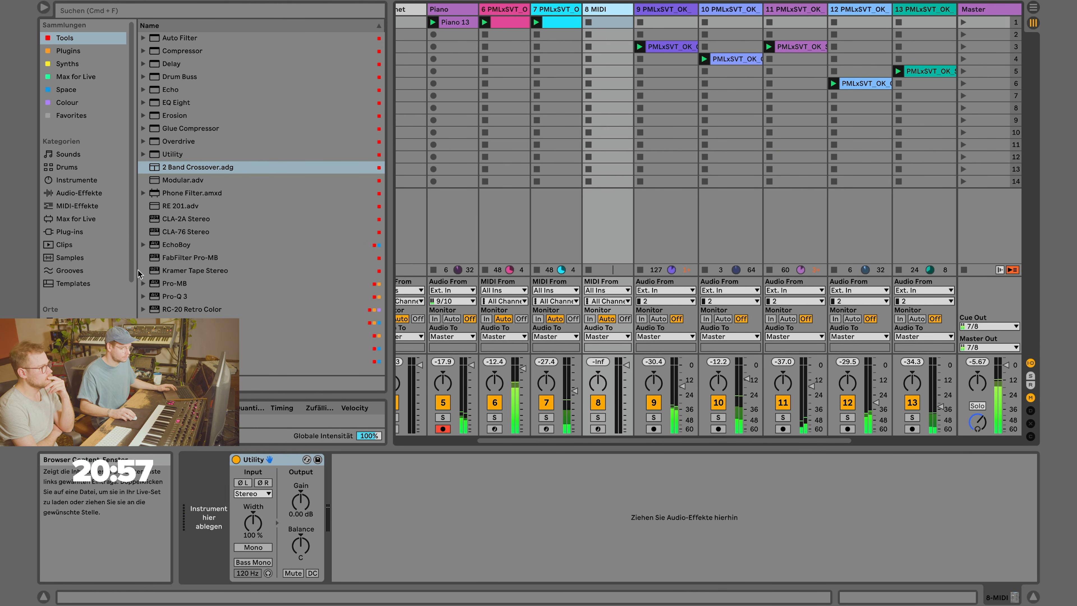
{"action": "scroll", "coordinate": [204, 92], "scroll_direction": "up", "scroll_amount": 10}
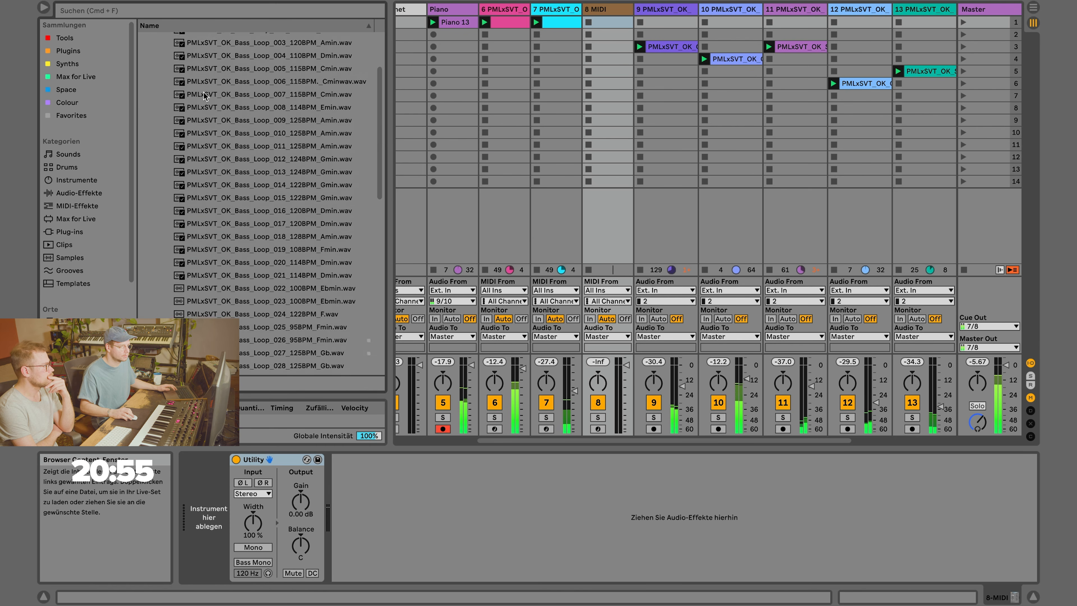
{"action": "left_click", "coordinate": [151, 78]}
{"action": "left_click", "coordinate": [151, 90]}
{"action": "left_click", "coordinate": [159, 103]}
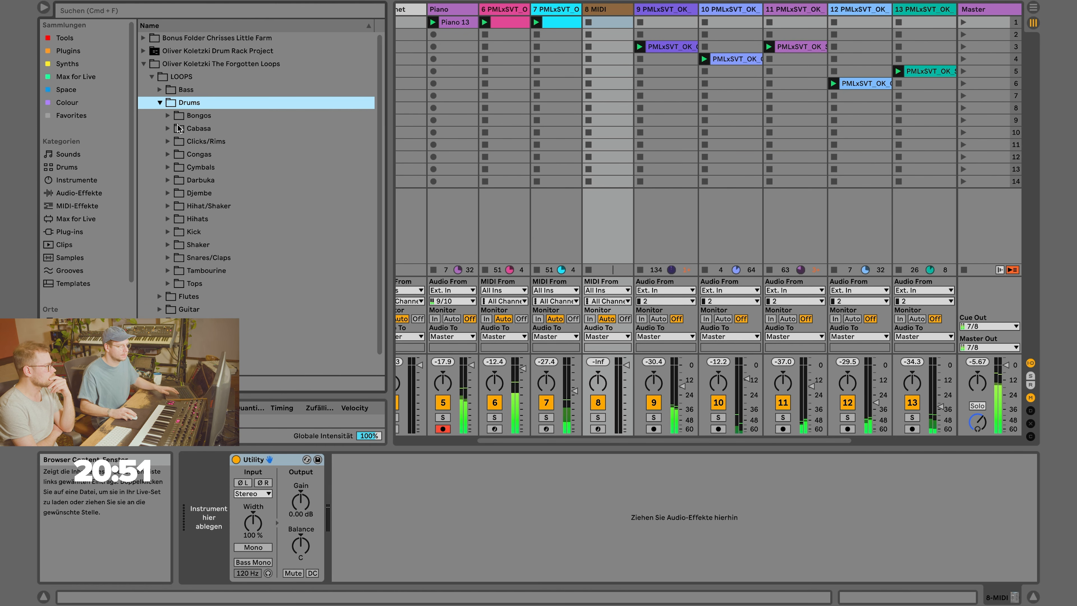
Audition the clap and snare loops in the Snares/Claps folder.
{"action": "left_click", "coordinate": [168, 257]}
{"action": "key", "text": "Down"}
{"action": "key", "text": "Down"}
{"action": "key", "text": "Down"}
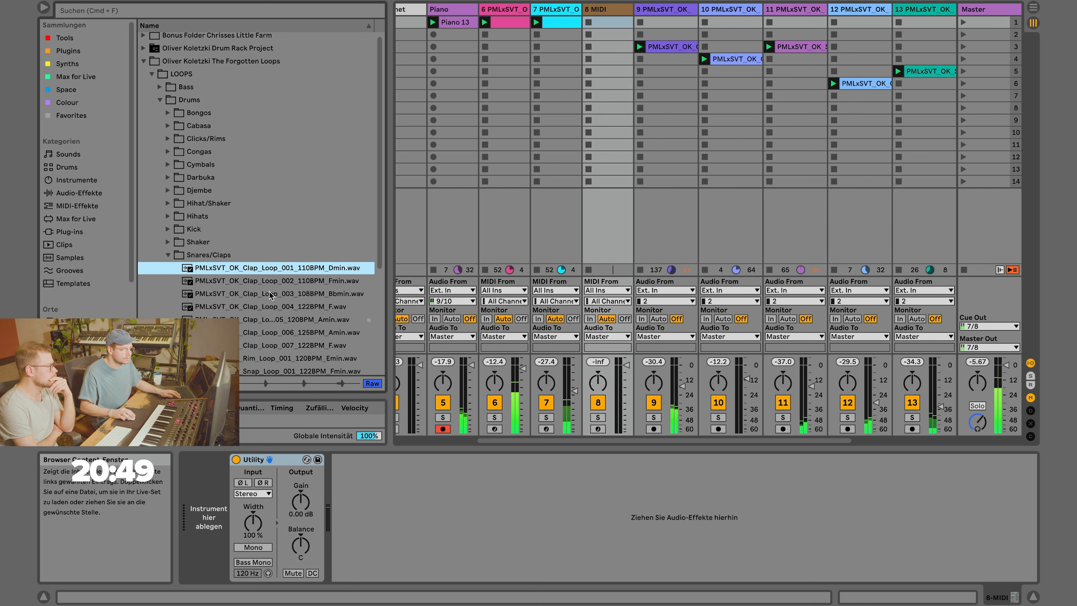
{"action": "key", "text": "Down"}
{"action": "key", "text": "Down"}
{"action": "key", "text": "Down"}
{"action": "key", "text": "Down"}
{"action": "scroll", "coordinate": [338, 314], "scroll_direction": "down", "scroll_amount": 3}
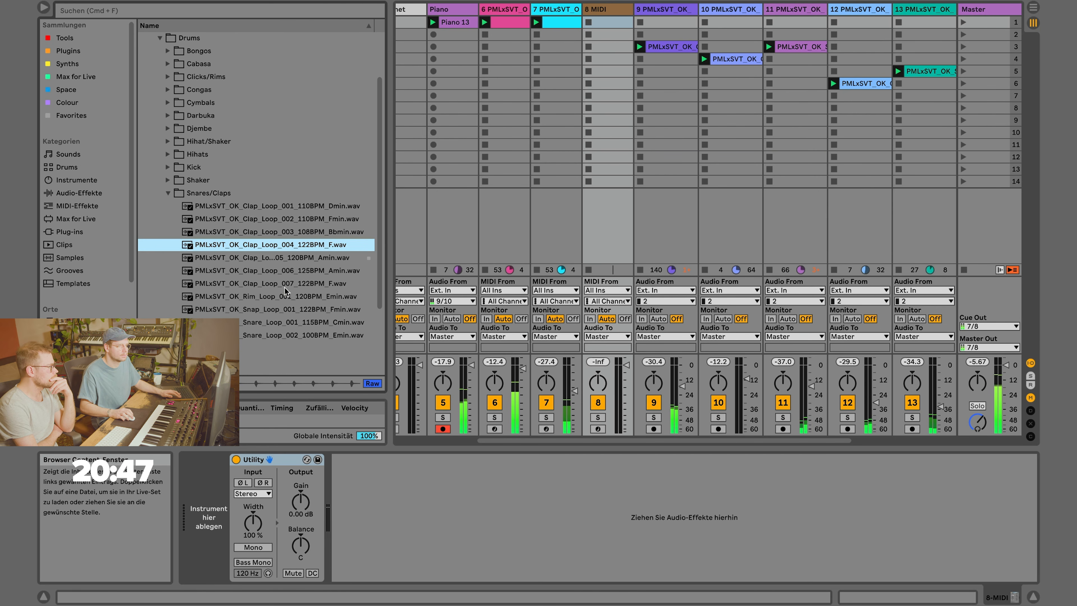
{"action": "left_click", "coordinate": [335, 313]}
{"action": "key", "text": "Down"}
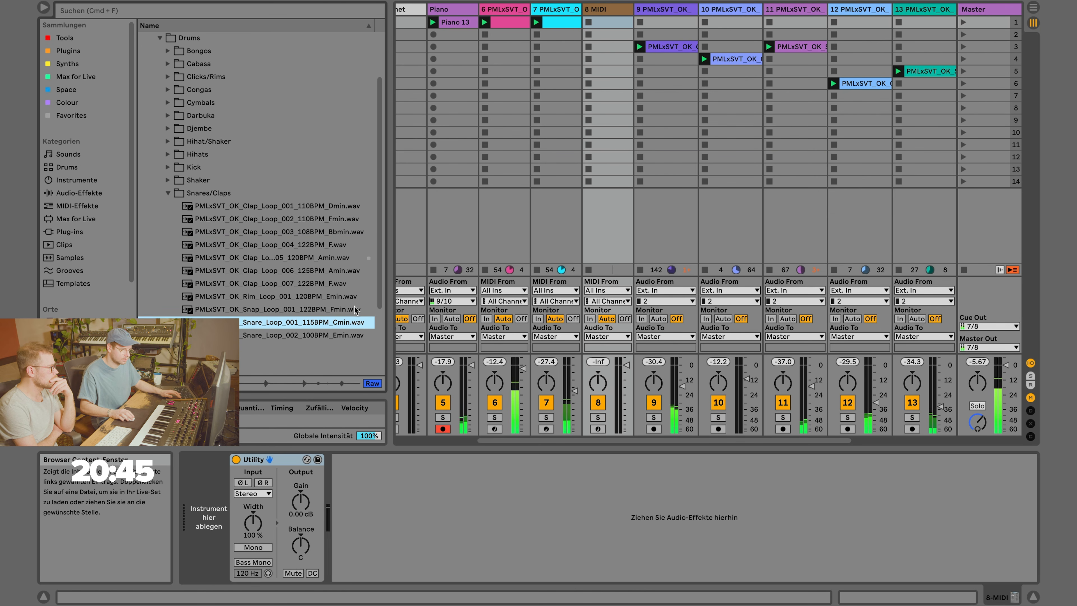
{"action": "key", "text": "Down"}
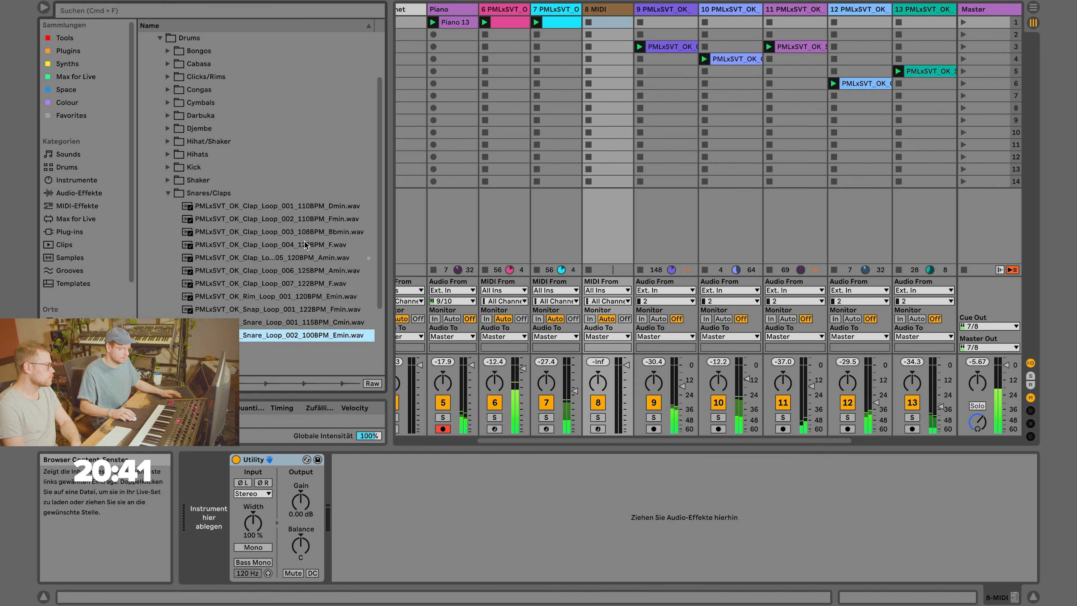
{"action": "left_click", "coordinate": [256, 257]}
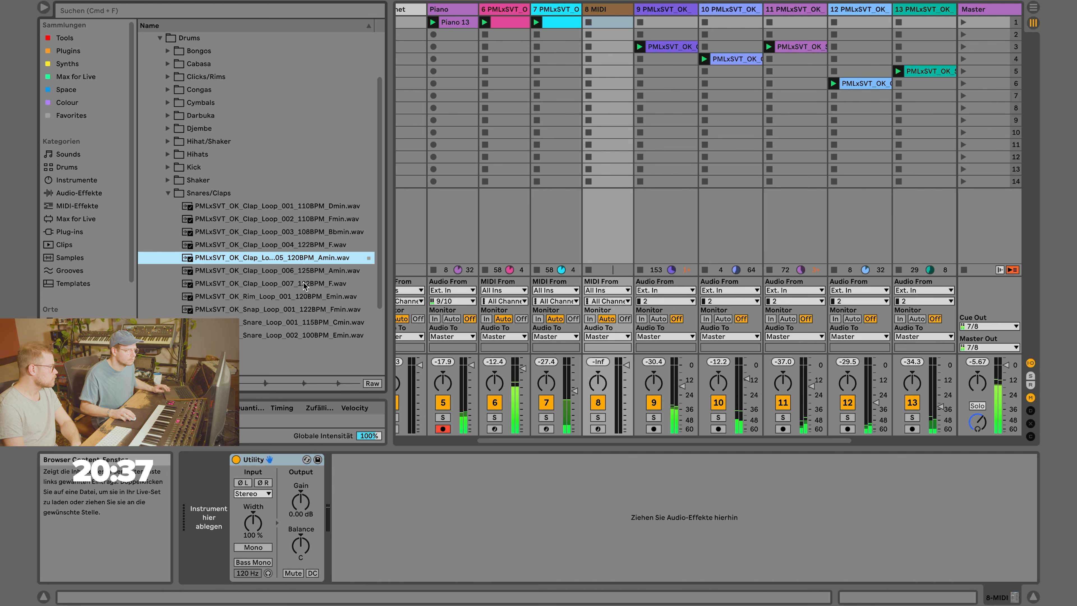
{"action": "left_click_drag", "start_coordinate": [288, 242], "coordinate": [570, 108]}
{"action": "left_click_drag", "start_coordinate": [600, 25], "coordinate": [595, 24]}
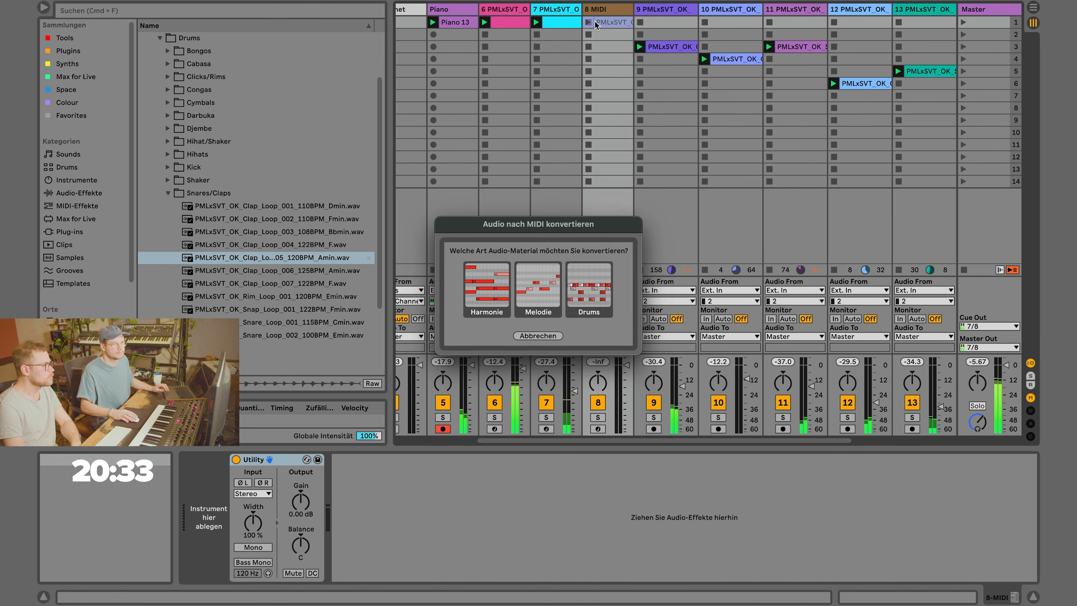
{"action": "left_click", "coordinate": [537, 335]}
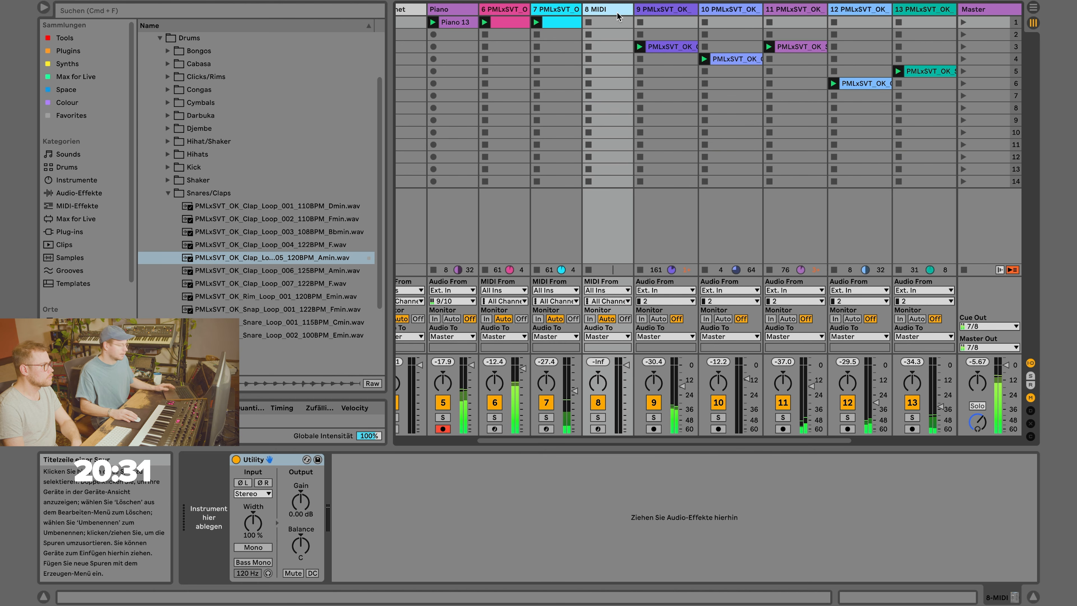
Insert an audio track after the empty MIDI track and launch the 120 BPM Clap Loop 005 in its first slot.
{"action": "left_click_drag", "start_coordinate": [618, 17], "coordinate": [634, 21]}
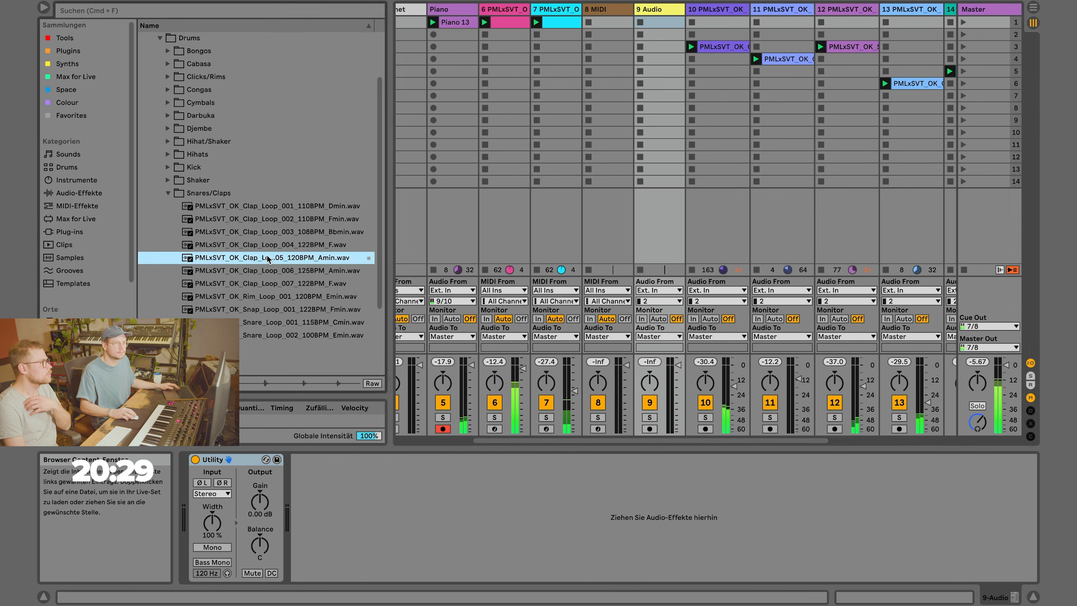
{"action": "left_click", "coordinate": [639, 22]}
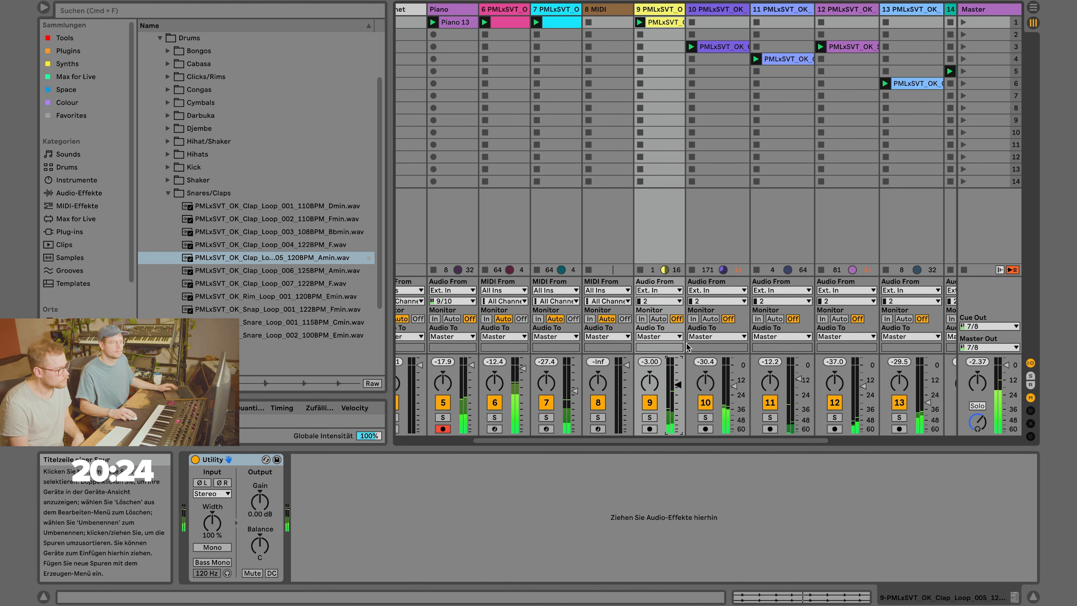
Shorten the loop length of the Clap Loop 005 clip to 1.2.0 so it ends at 2.3.
{"action": "key", "text": "shift+Tab"}
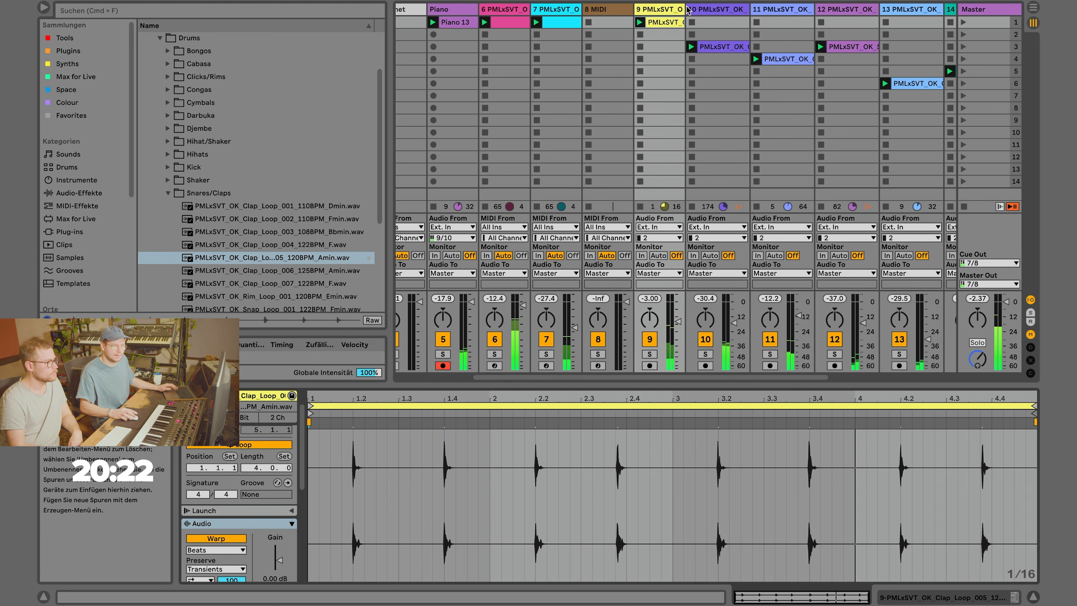
{"action": "left_click_drag", "start_coordinate": [1036, 409], "coordinate": [581, 436]}
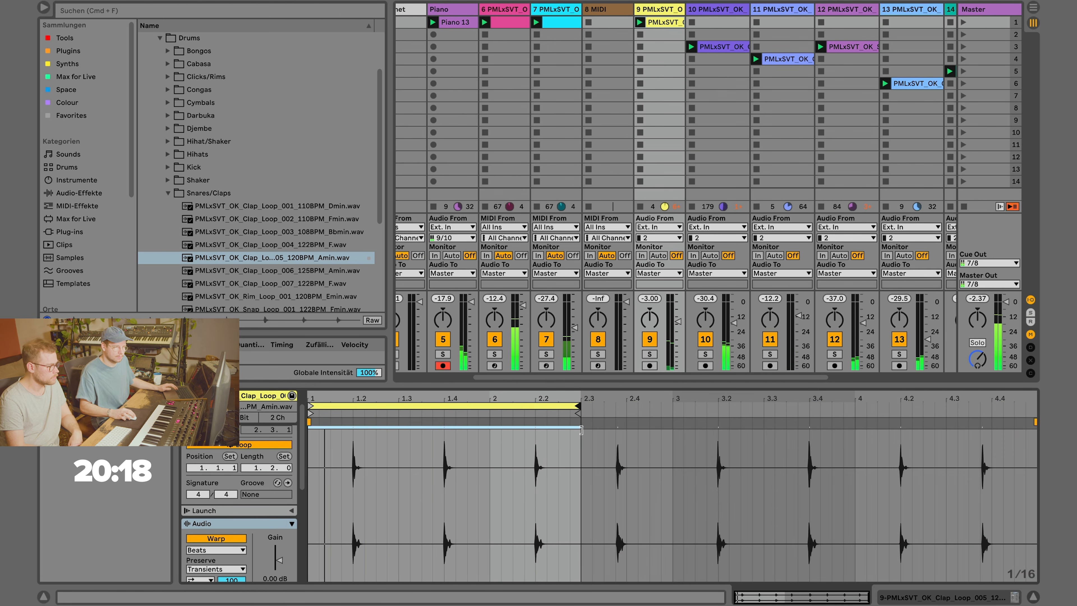
Create a one-bar clip in the empty MIDI track's first slot with quarter-note C3 notes on beats 2 and 4.
{"action": "left_click", "coordinate": [598, 22]}
{"action": "double_click", "coordinate": [598, 23]}
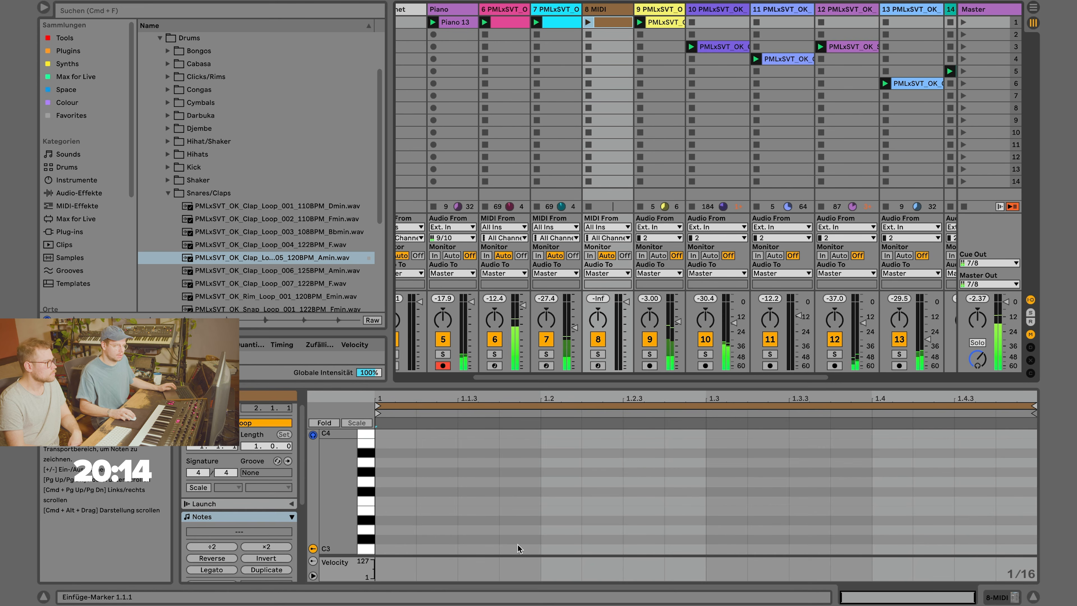
{"action": "left_click", "coordinate": [547, 549]}
{"action": "left_click_drag", "start_coordinate": [580, 549], "coordinate": [972, 548]}
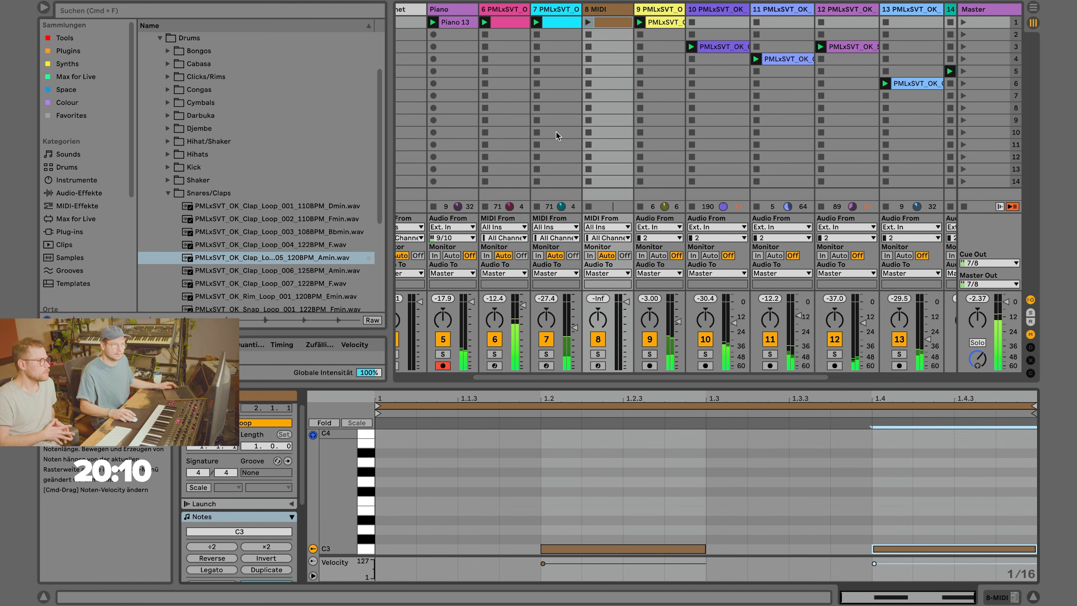
Expand the Clap - Snare folder inside Drums of the pølaroit x PML x SVT sample location.
{"action": "scroll", "coordinate": [86, 230], "scroll_direction": "down", "scroll_amount": 5}
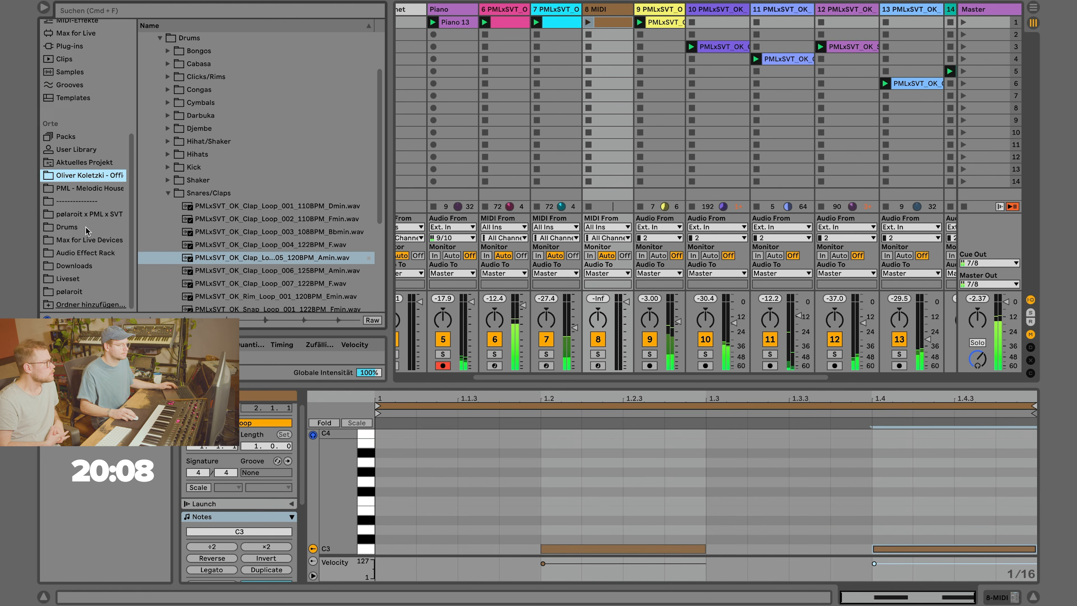
{"action": "left_click", "coordinate": [91, 215]}
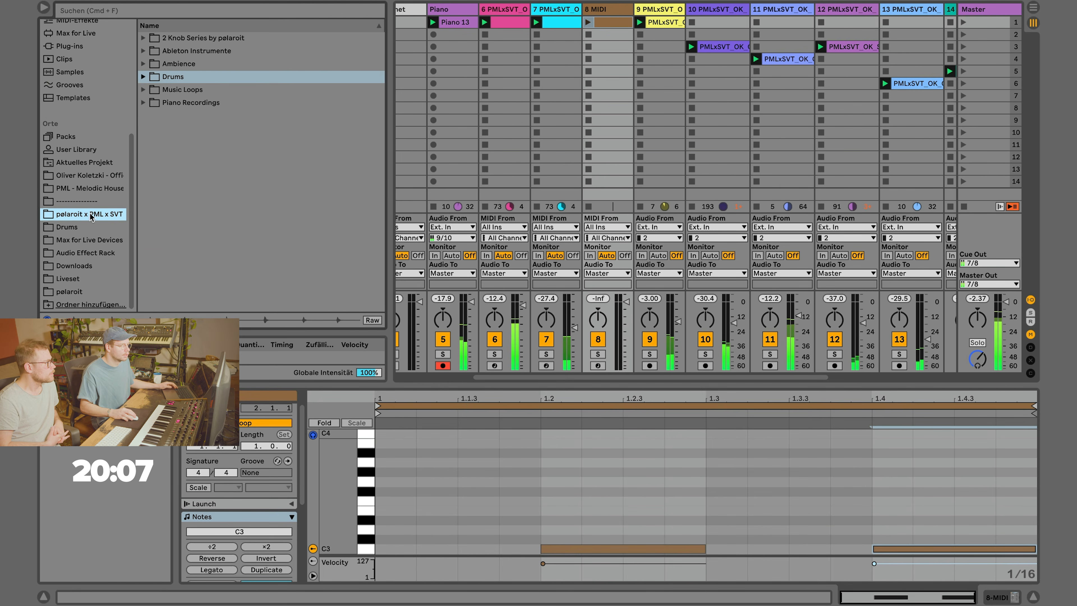
{"action": "left_click", "coordinate": [143, 76]}
{"action": "left_click", "coordinate": [152, 91]}
{"action": "left_click", "coordinate": [152, 91]}
{"action": "left_click", "coordinate": [151, 90]}
{"action": "left_click", "coordinate": [151, 90]}
Audition the one-shot clap samples in the Clap - Snare folder.
{"action": "left_click", "coordinate": [193, 145]}
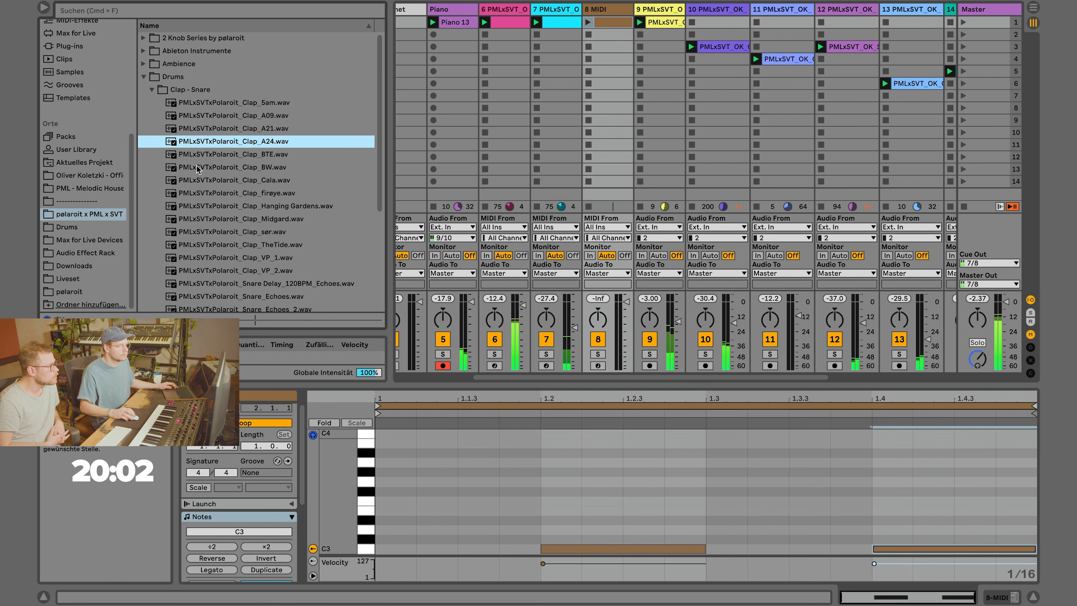
{"action": "left_click", "coordinate": [197, 167]}
{"action": "left_click", "coordinate": [224, 179]}
{"action": "left_click", "coordinate": [253, 187]}
{"action": "key", "text": "Down"}
{"action": "key", "text": "Down"}
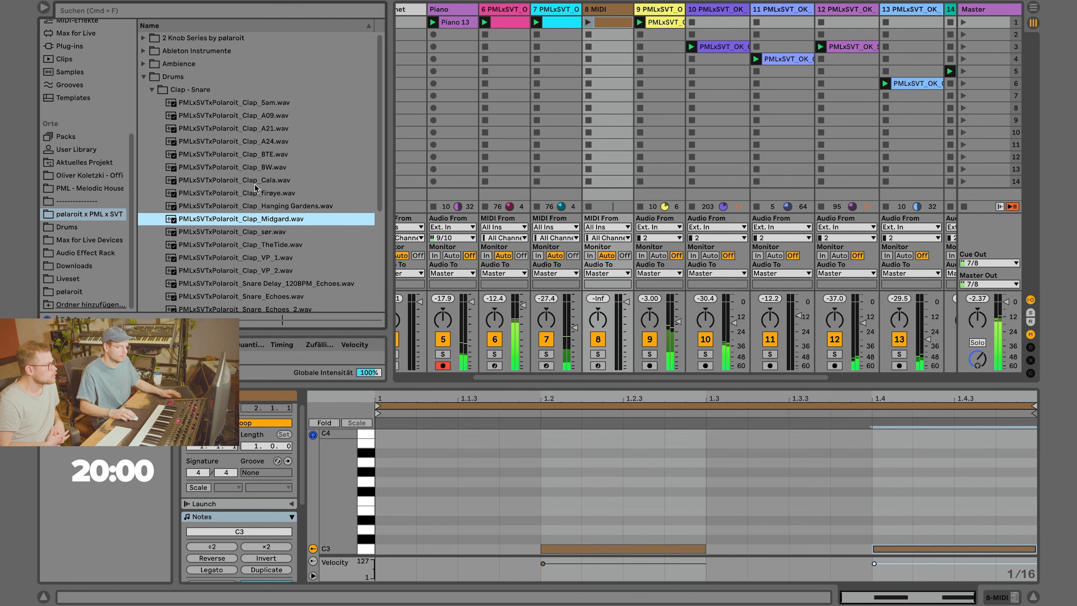
{"action": "key", "text": "Up"}
{"action": "key", "text": "Up"}
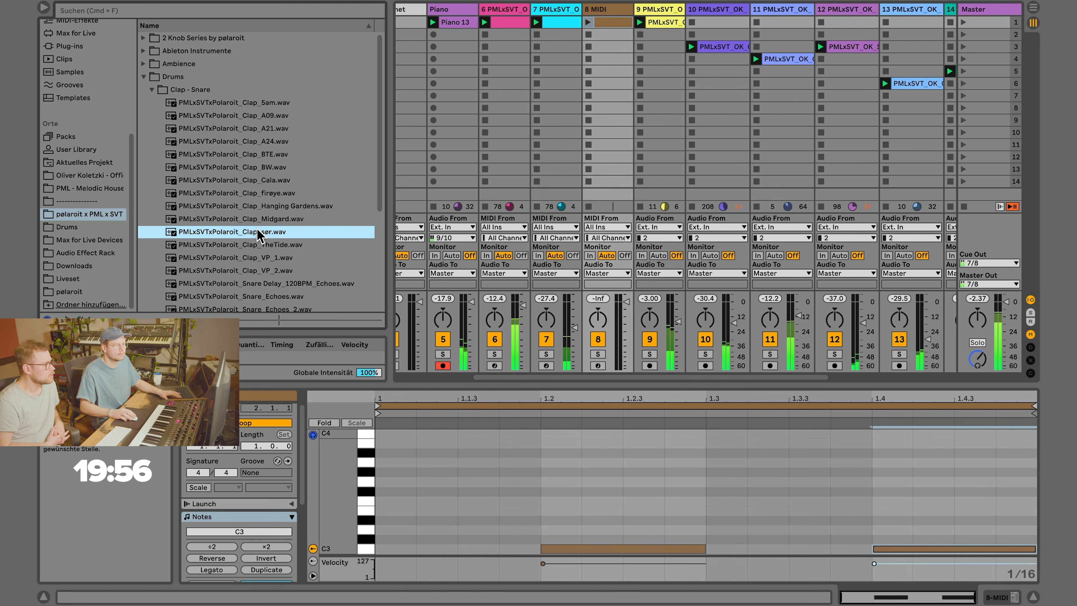
{"action": "scroll", "coordinate": [264, 235], "scroll_direction": "down", "scroll_amount": 2}
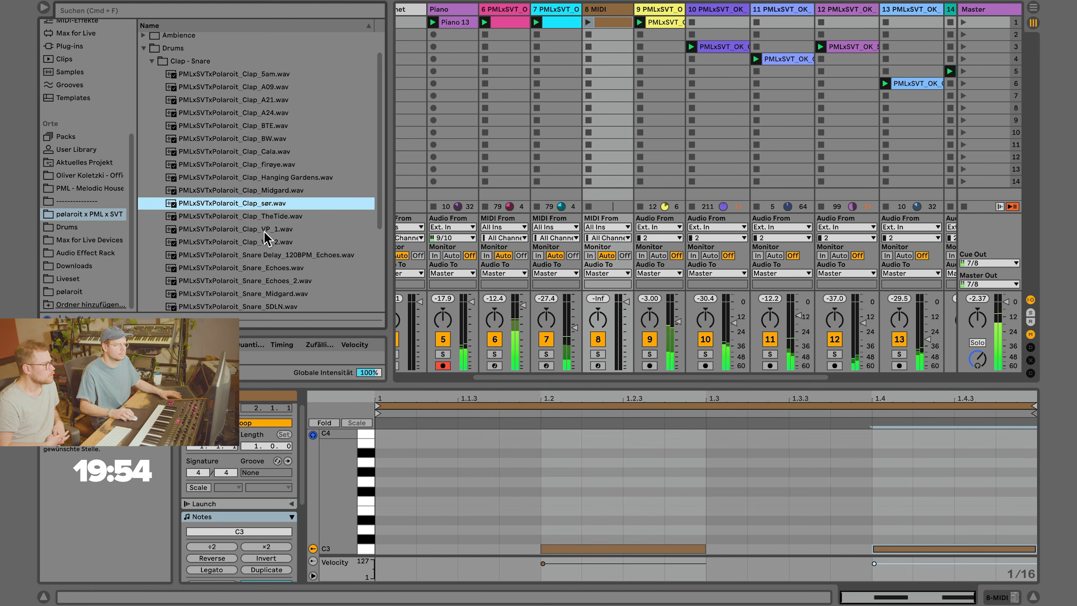
Load the Clap_sør sample onto the new MIDI track, launch its clip and lower the track volume.
{"action": "double_click", "coordinate": [265, 204]}
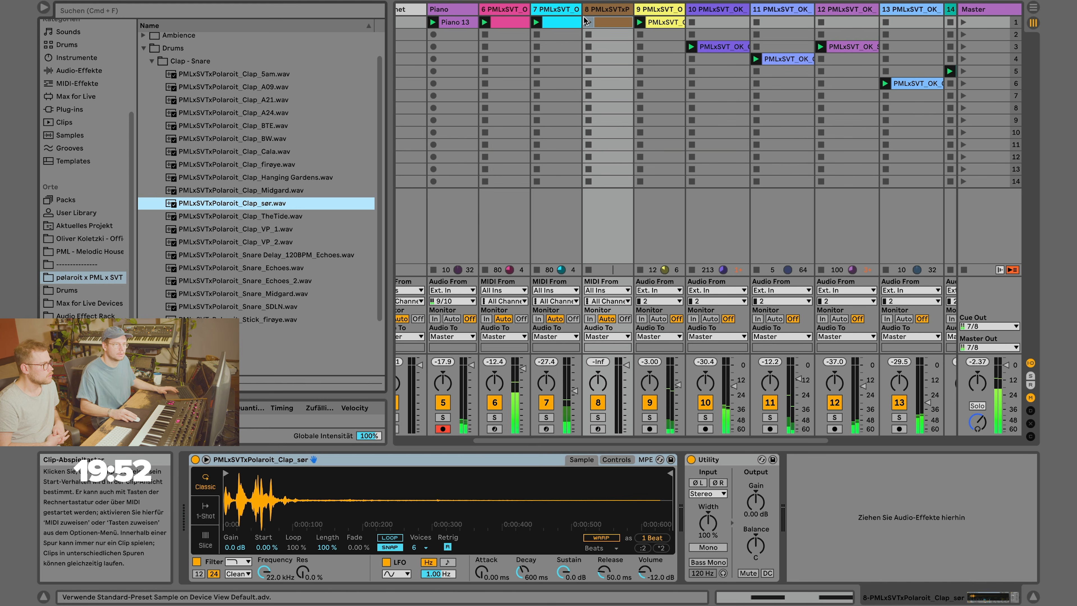
{"action": "left_click", "coordinate": [588, 22]}
{"action": "left_click_drag", "start_coordinate": [626, 365], "coordinate": [626, 387]}
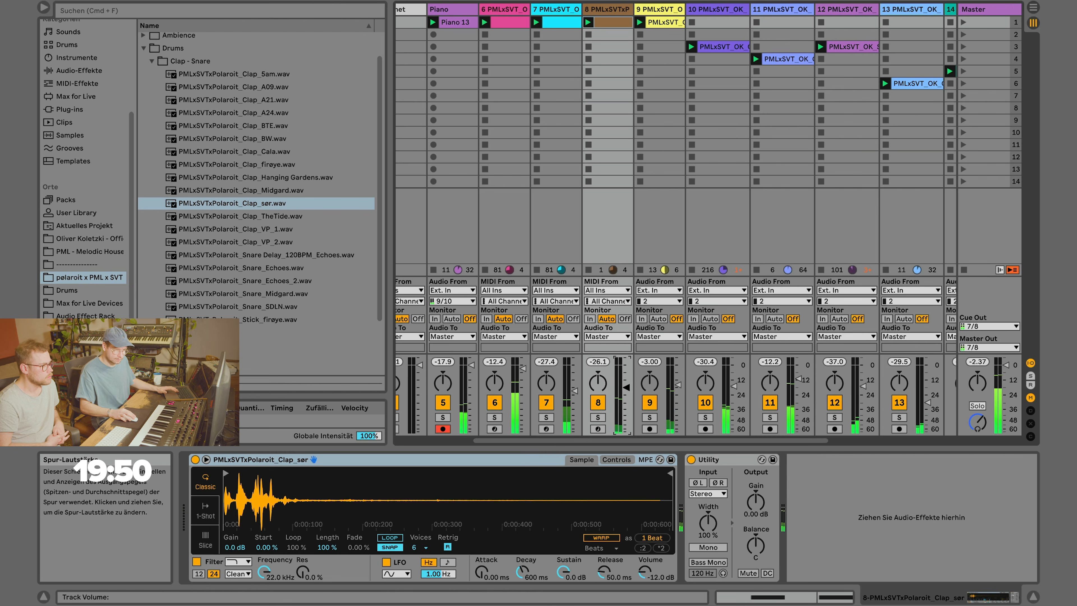
Add Transient Master from the Tools collection to the Clap_sør track and reduce its Sustain.
{"action": "scroll", "coordinate": [71, 61], "scroll_direction": "up", "scroll_amount": 3}
{"action": "scroll", "coordinate": [72, 60], "scroll_direction": "up", "scroll_amount": 3}
{"action": "left_click", "coordinate": [68, 39]}
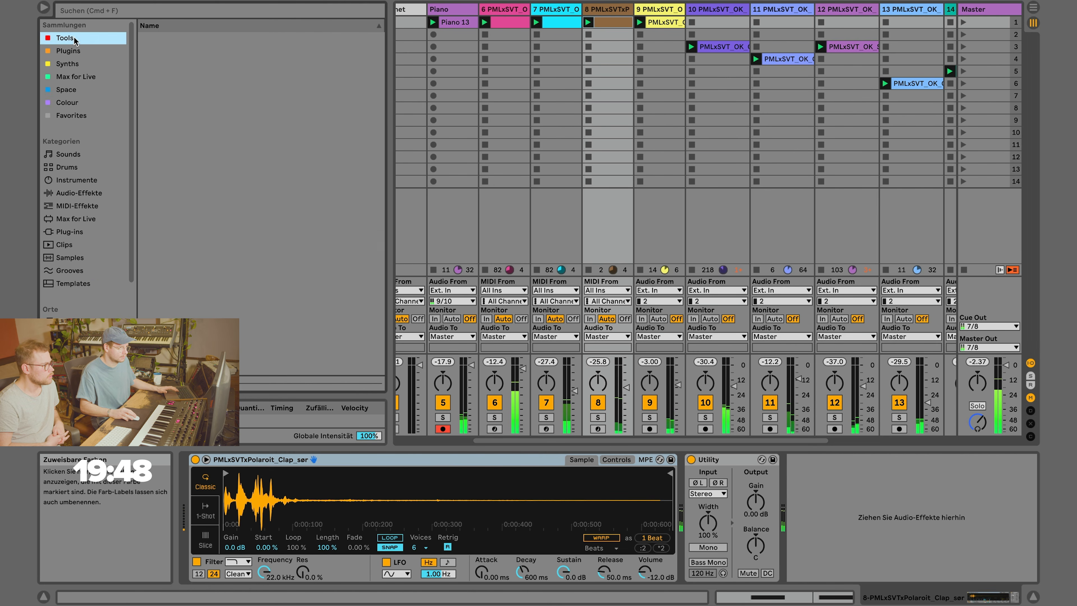
{"action": "left_click", "coordinate": [190, 167]}
{"action": "left_click", "coordinate": [190, 257]}
{"action": "left_click", "coordinate": [190, 335]}
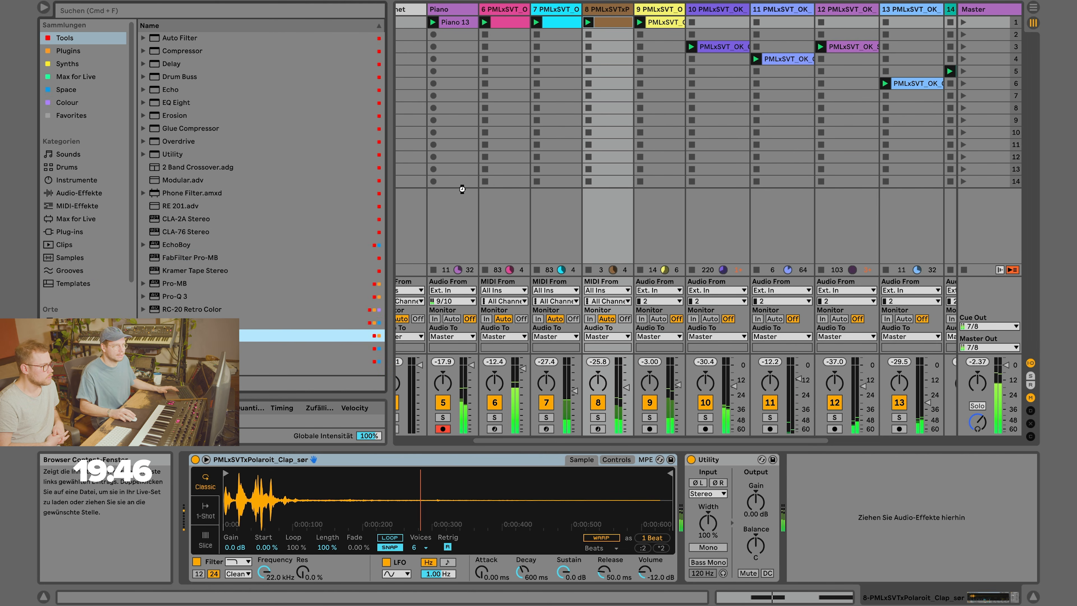
{"action": "key", "text": "Return"}
{"action": "left_click_drag", "start_coordinate": [319, 124], "coordinate": [319, 129]}
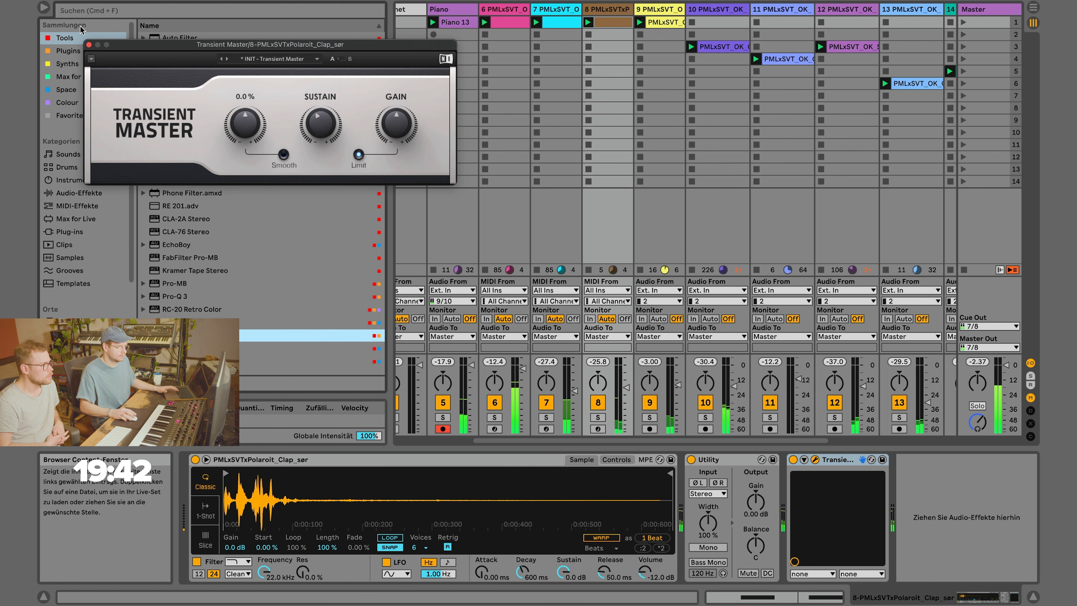
{"action": "left_click", "coordinate": [89, 44]}
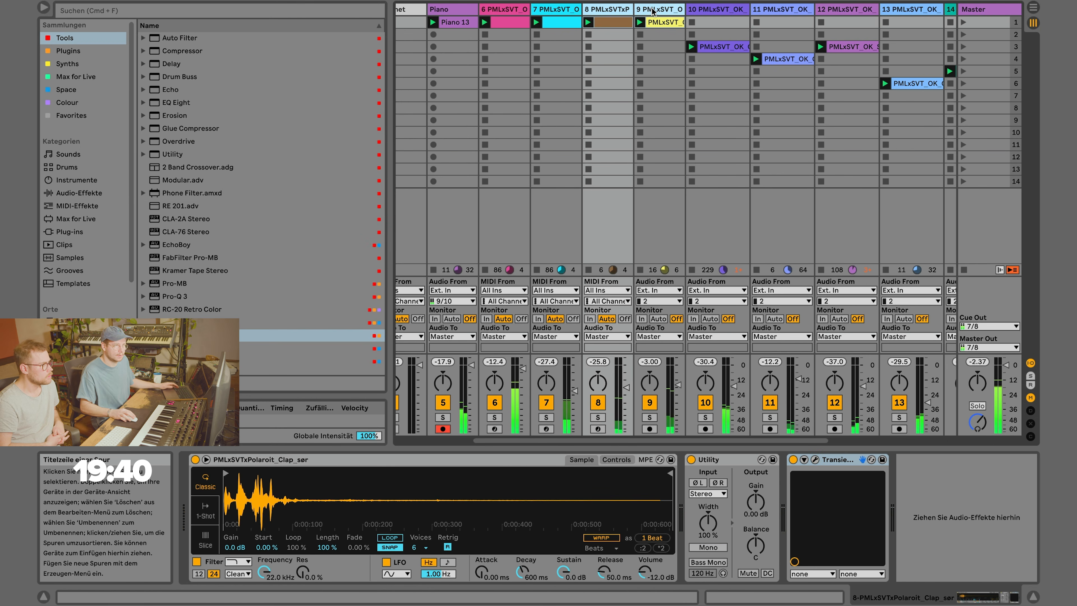
Group the Clap_sør and Clap Loop 005 tracks and name the group Claps.
{"action": "key", "text": "super+g"}
{"action": "key", "text": "super+r"}
{"action": "type", "text": "-c"}
{"action": "key", "text": "BackSpace"}
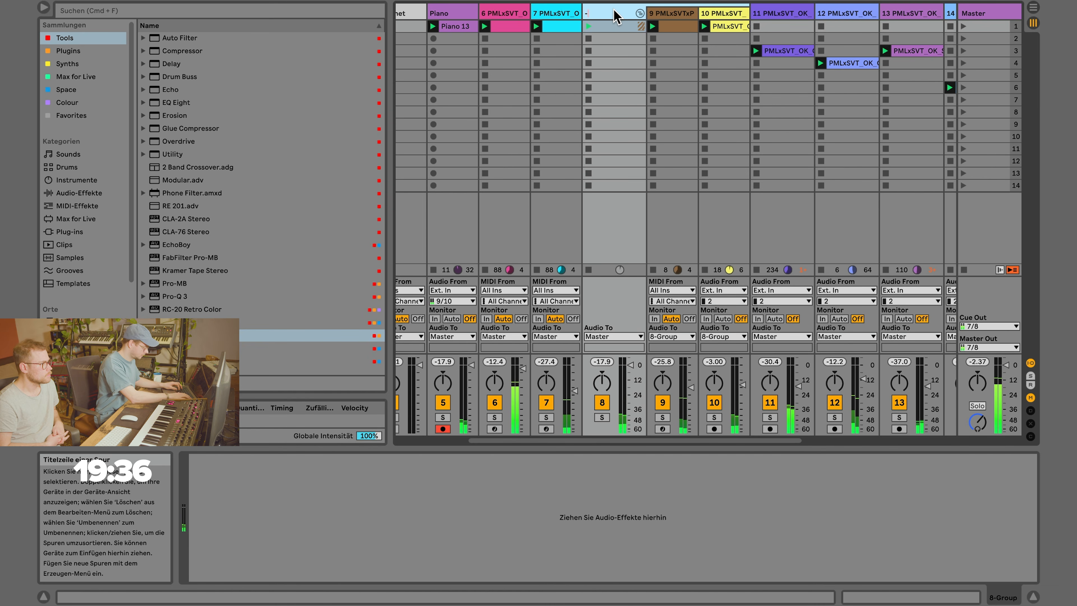
{"action": "type", "text": "laps"}
{"action": "key", "text": "Return"}
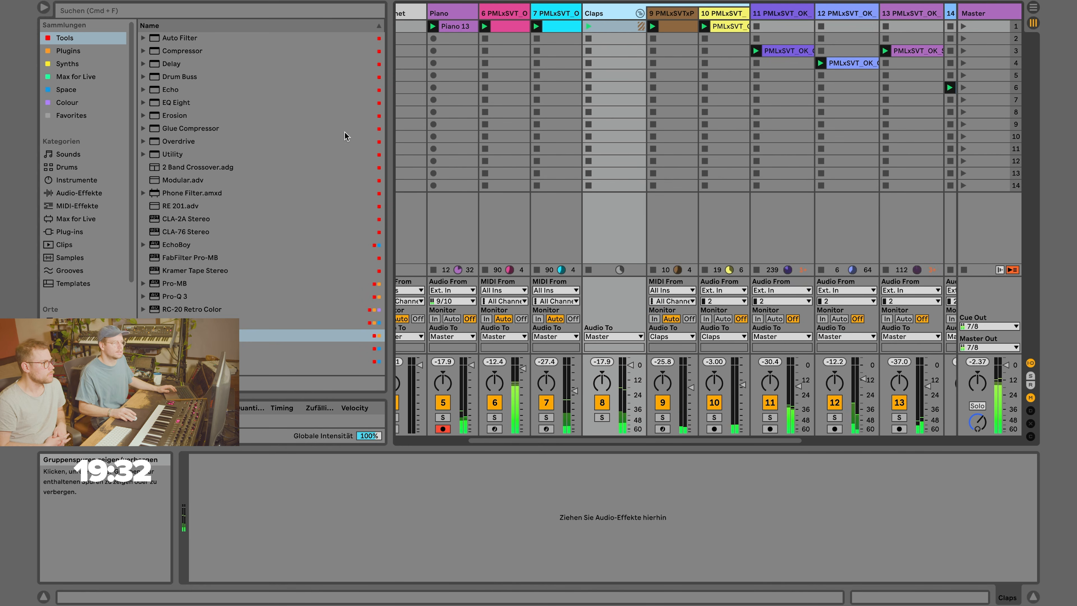
Duplicate the Clap_sør track within the Claps group.
{"action": "left_click", "coordinate": [671, 13]}
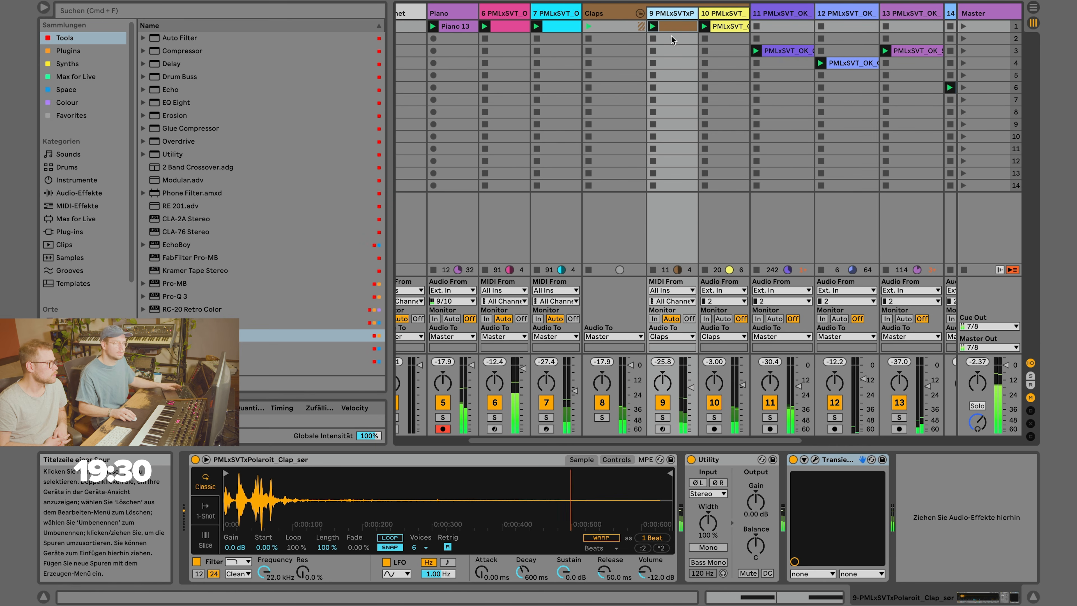
{"action": "key", "text": "super+d"}
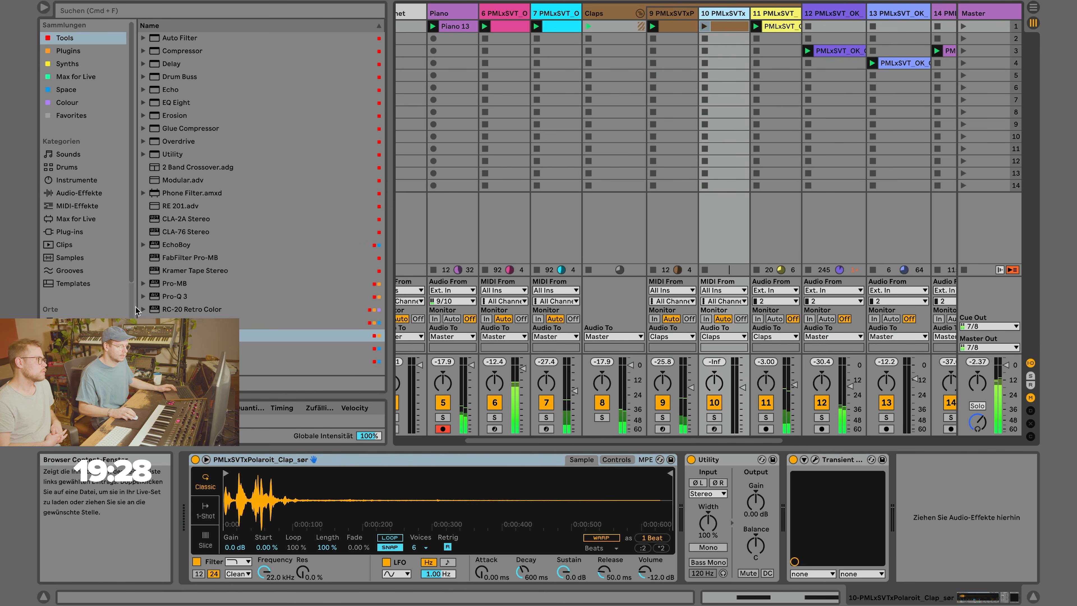
Expand the Snare folder of the Tanzbär pack in the Drums sample location.
{"action": "scroll", "coordinate": [102, 303], "scroll_direction": "down", "scroll_amount": 5}
{"action": "left_click", "coordinate": [72, 315]}
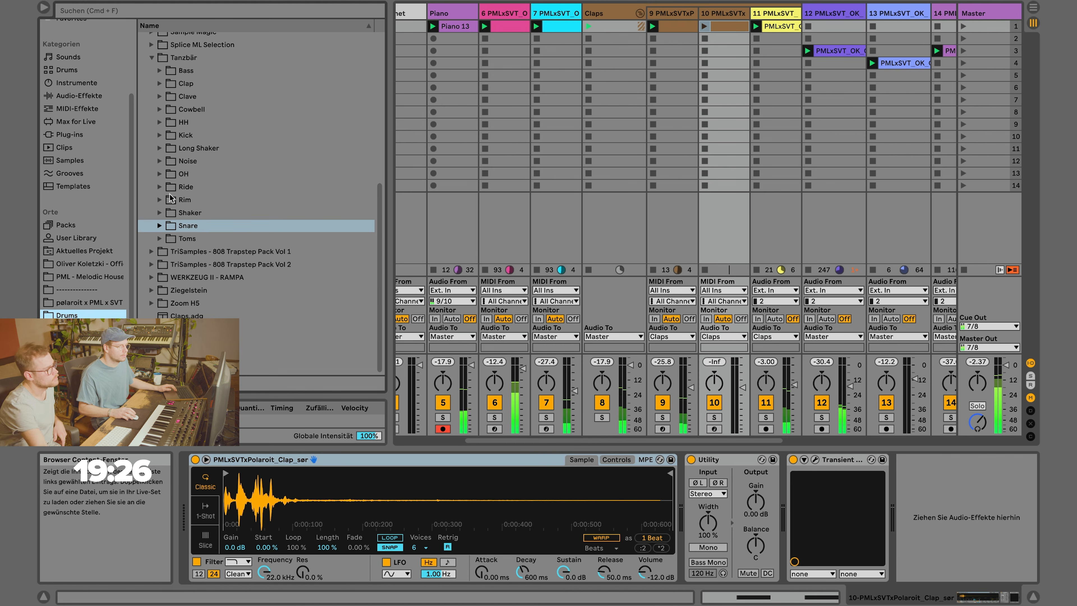
{"action": "scroll", "coordinate": [169, 198], "scroll_direction": "up", "scroll_amount": 10}
{"action": "left_click", "coordinate": [152, 115]}
{"action": "left_click", "coordinate": [144, 90]}
{"action": "left_click", "coordinate": [144, 91]}
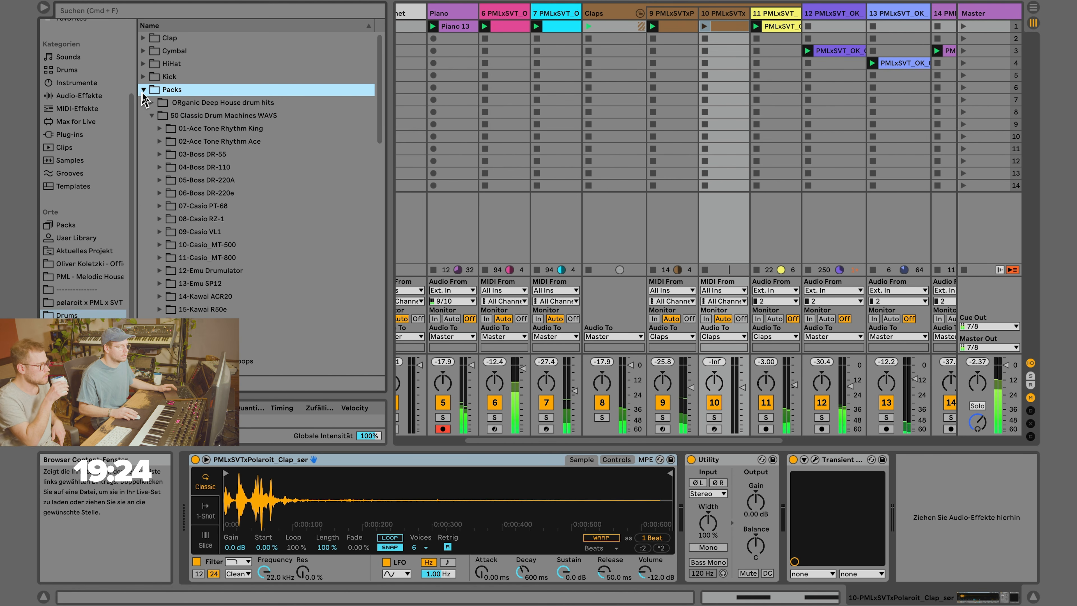
{"action": "left_click", "coordinate": [152, 115]}
{"action": "scroll", "coordinate": [155, 172], "scroll_direction": "down", "scroll_amount": 5}
{"action": "left_click", "coordinate": [153, 239]}
{"action": "scroll", "coordinate": [169, 250], "scroll_direction": "down", "scroll_amount": 3}
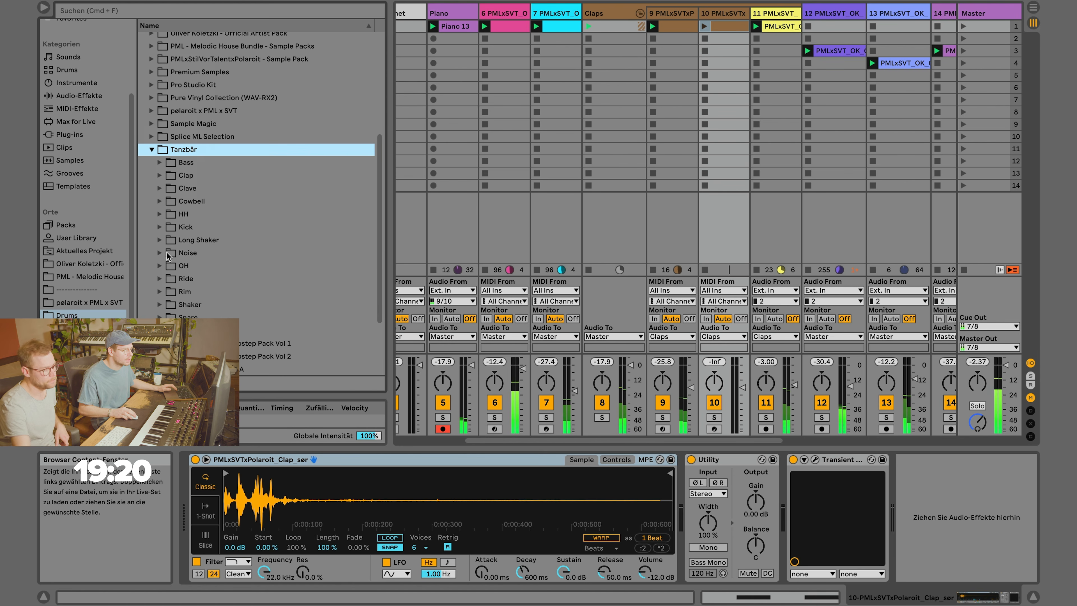
{"action": "left_click", "coordinate": [160, 316]}
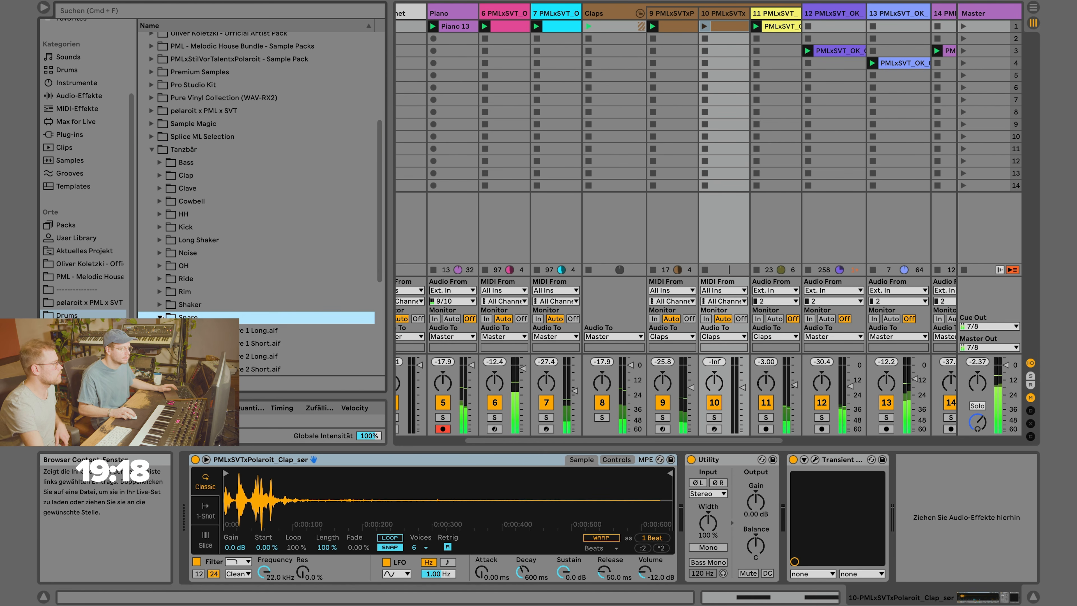
Audition the long and short snare samples in the Tanzbär Snare folder.
{"action": "scroll", "coordinate": [170, 297], "scroll_direction": "down", "scroll_amount": 3}
{"action": "key", "text": "Down"}
{"action": "key", "text": "Down"}
{"action": "key", "text": "Down"}
{"action": "key", "text": "Down"}
{"action": "key", "text": "Down"}
{"action": "key", "text": "Down"}
{"action": "key", "text": "Down"}
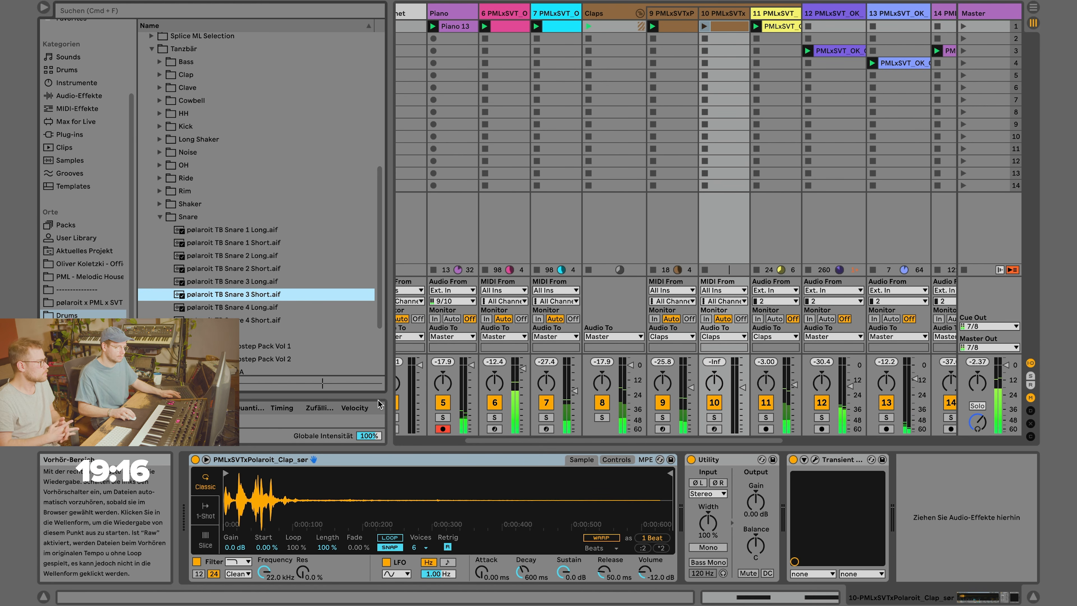
{"action": "left_click", "coordinate": [372, 383]}
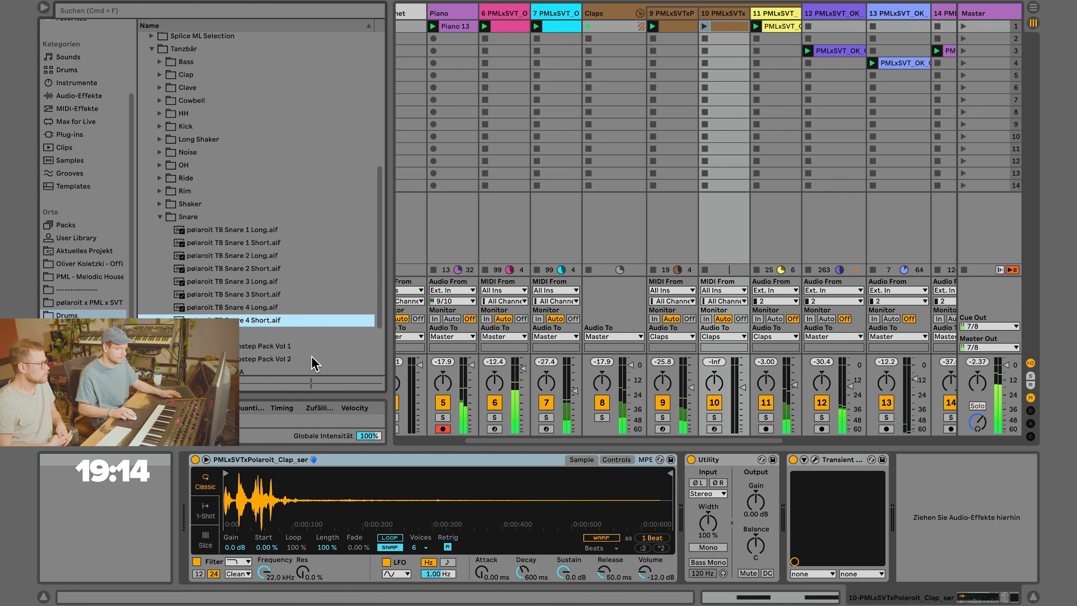
Replace the duplicated track's sample with pølaroit TB Snare 3 Short, launch its clip and slightly lower the track volume.
{"action": "key", "text": "Up"}
{"action": "key", "text": "Return"}
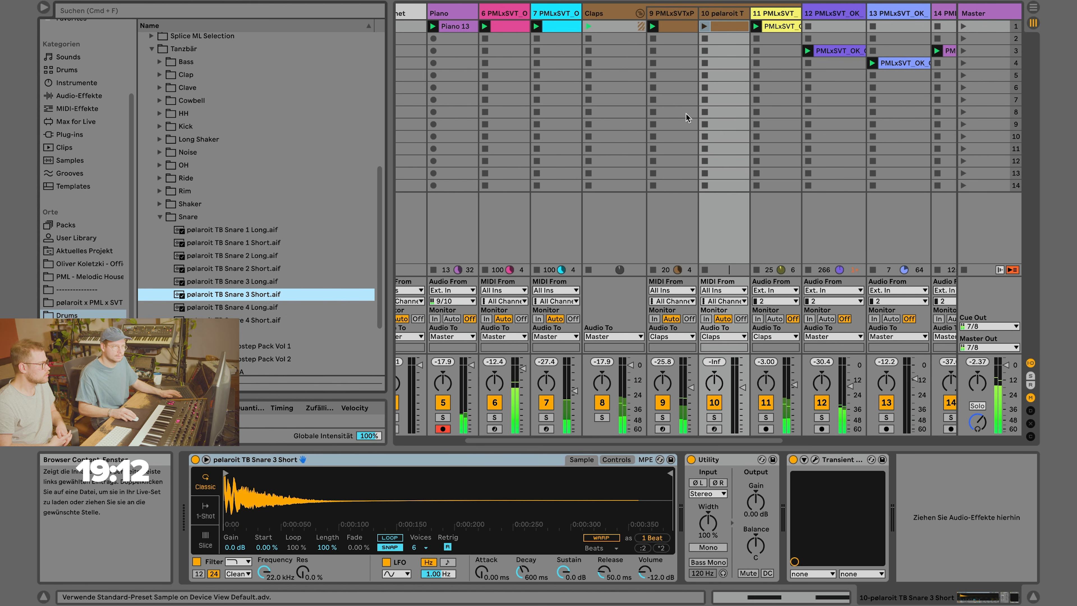
{"action": "left_click", "coordinate": [702, 28]}
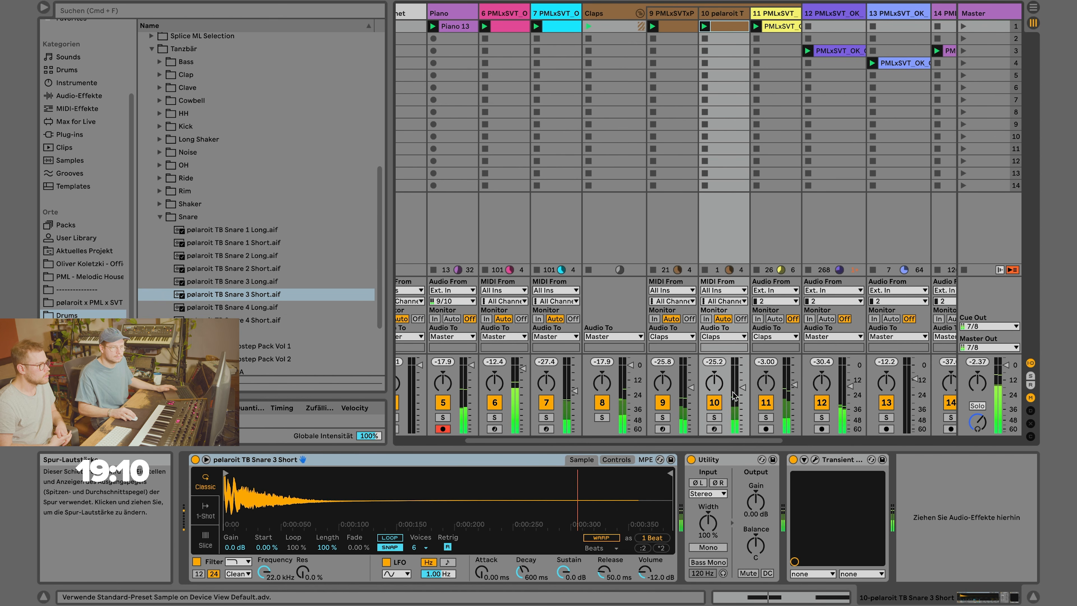
{"action": "left_click_drag", "start_coordinate": [742, 370], "coordinate": [742, 377]}
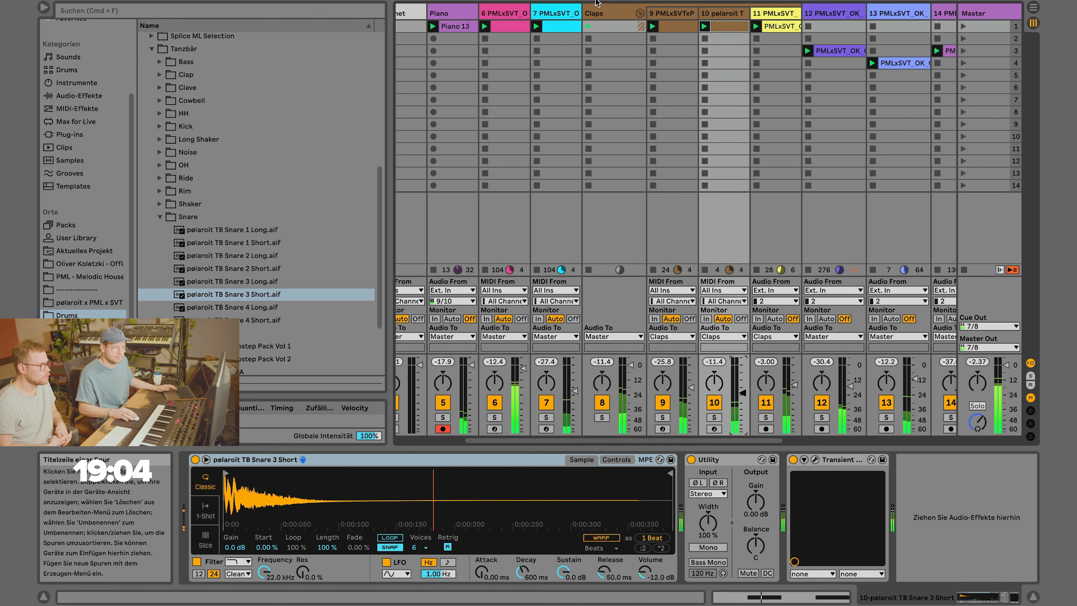
Add the Little Plate reverb to the Claps group with its decay just above .5 seconds and MOD switched on.
{"action": "left_click", "coordinate": [594, 14]}
{"action": "scroll", "coordinate": [78, 98], "scroll_direction": "up", "scroll_amount": 5}
{"action": "left_click", "coordinate": [85, 89]}
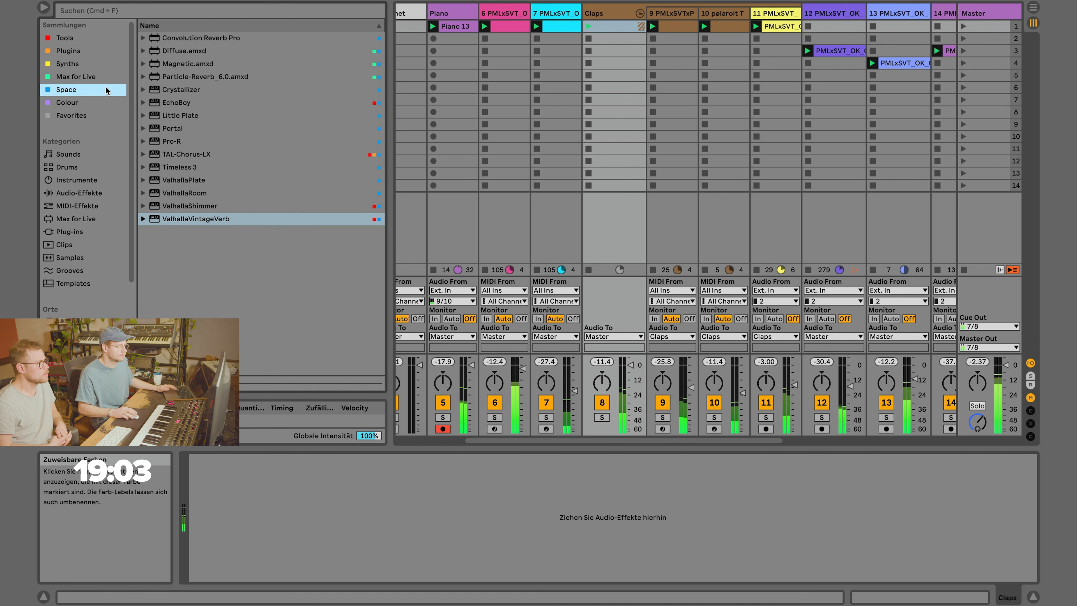
{"action": "left_click", "coordinate": [200, 121]}
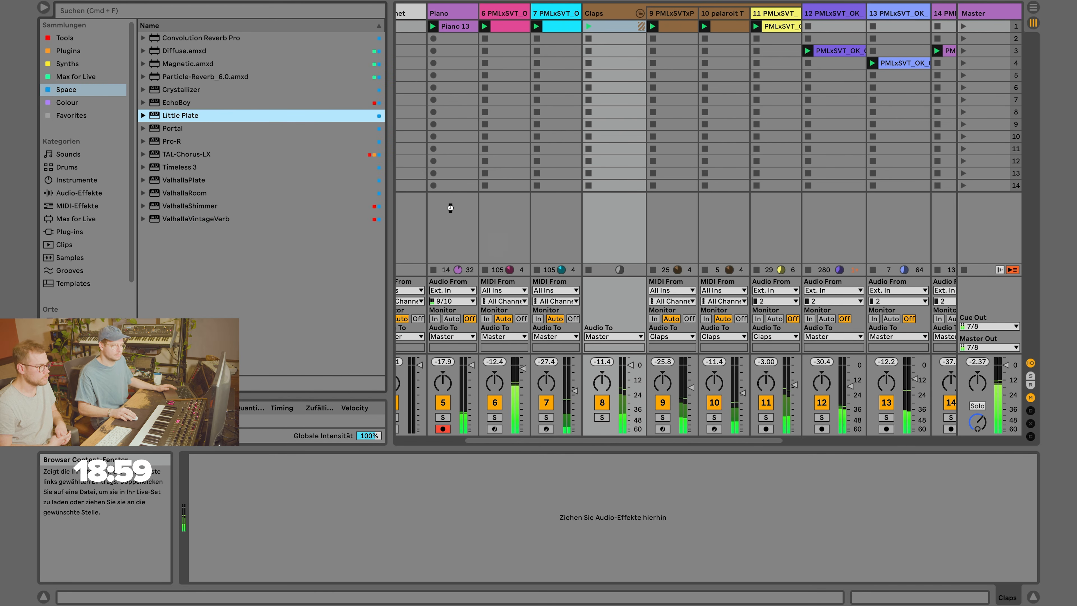
{"action": "left_click_drag", "start_coordinate": [311, 159], "coordinate": [309, 170]}
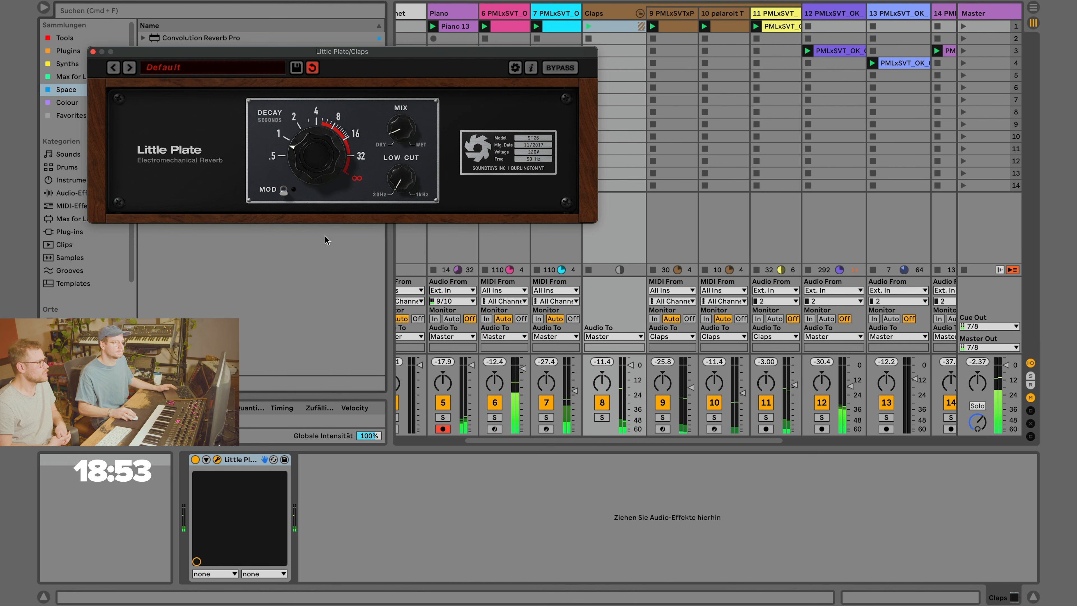
{"action": "left_click_drag", "start_coordinate": [325, 155], "coordinate": [303, 163]}
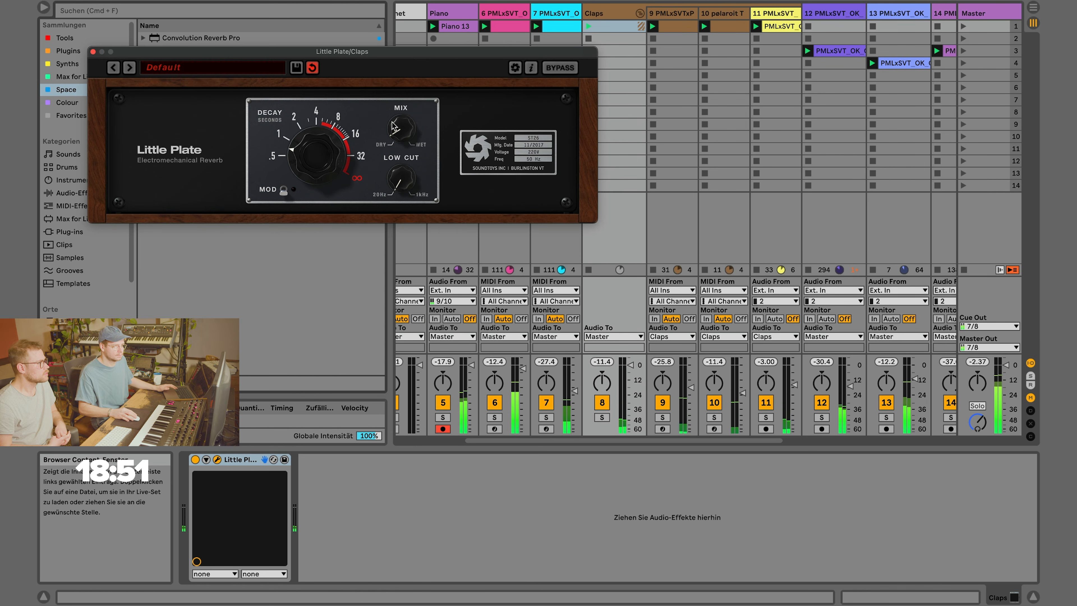
{"action": "left_click", "coordinate": [92, 52]}
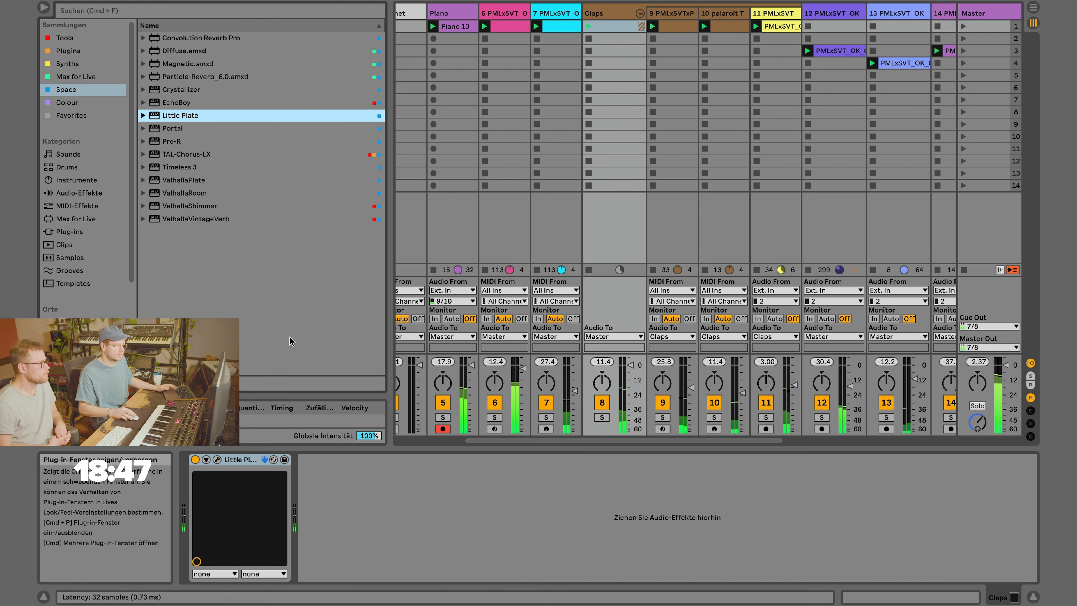
{"action": "left_click", "coordinate": [216, 459]}
{"action": "left_click", "coordinate": [283, 189]}
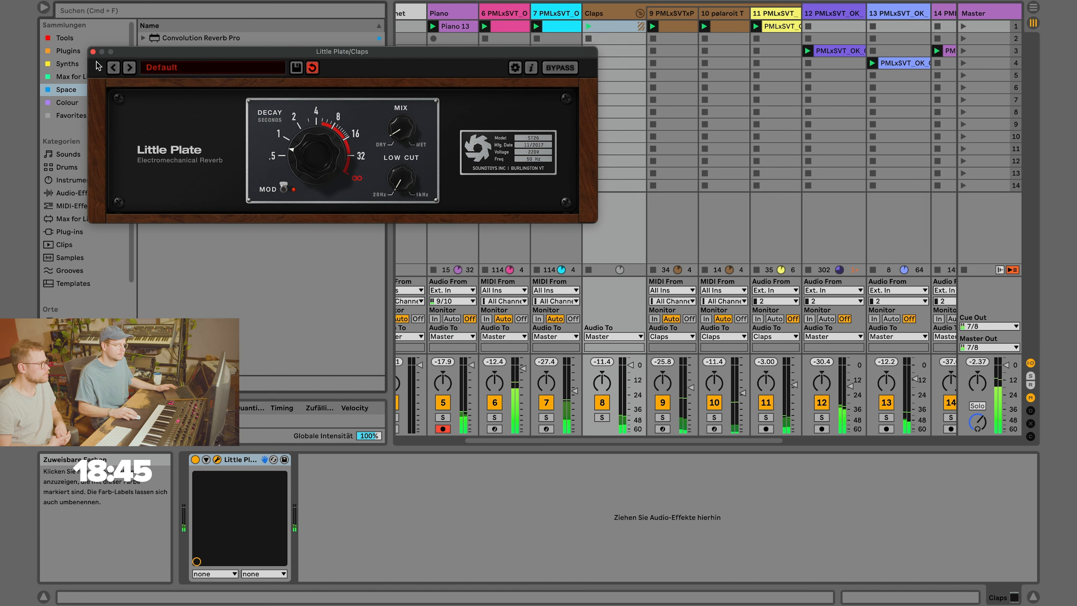
Add the Transient Master plugin after Little Plate on the Claps group and set its sustain to -13.0 %.
{"action": "left_click", "coordinate": [93, 52]}
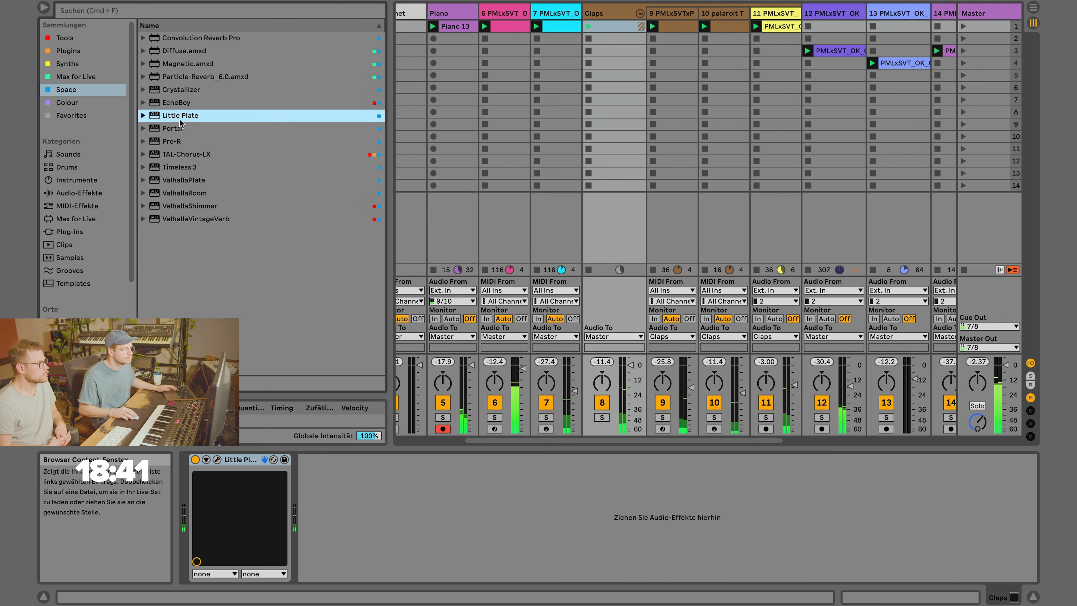
{"action": "left_click", "coordinate": [68, 50]}
{"action": "left_click", "coordinate": [65, 37]}
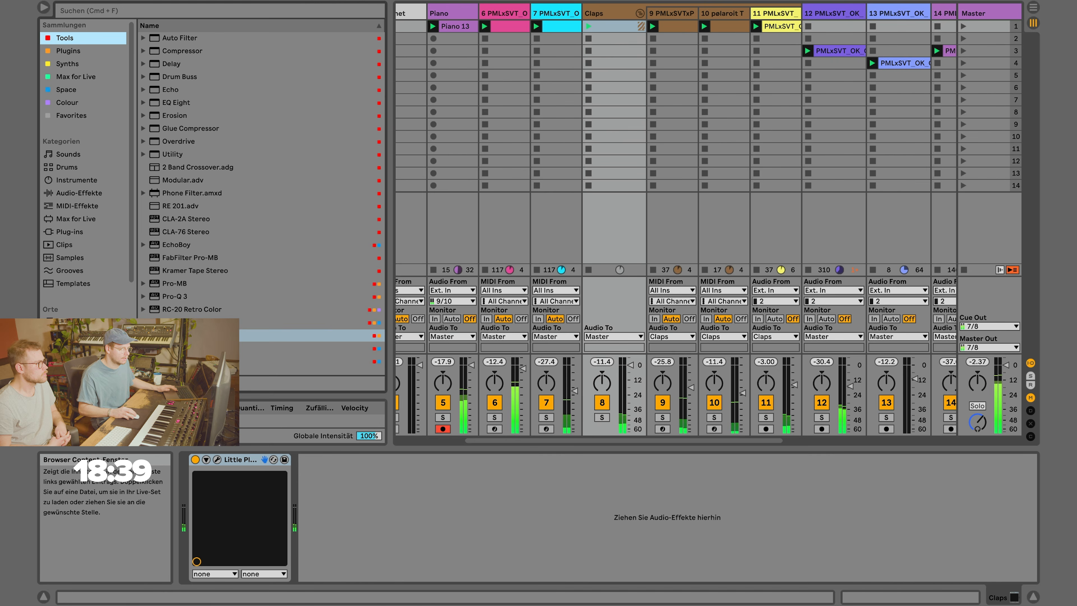
{"action": "double_click", "coordinate": [187, 336]}
{"action": "left_click_drag", "start_coordinate": [320, 135], "coordinate": [320, 140]}
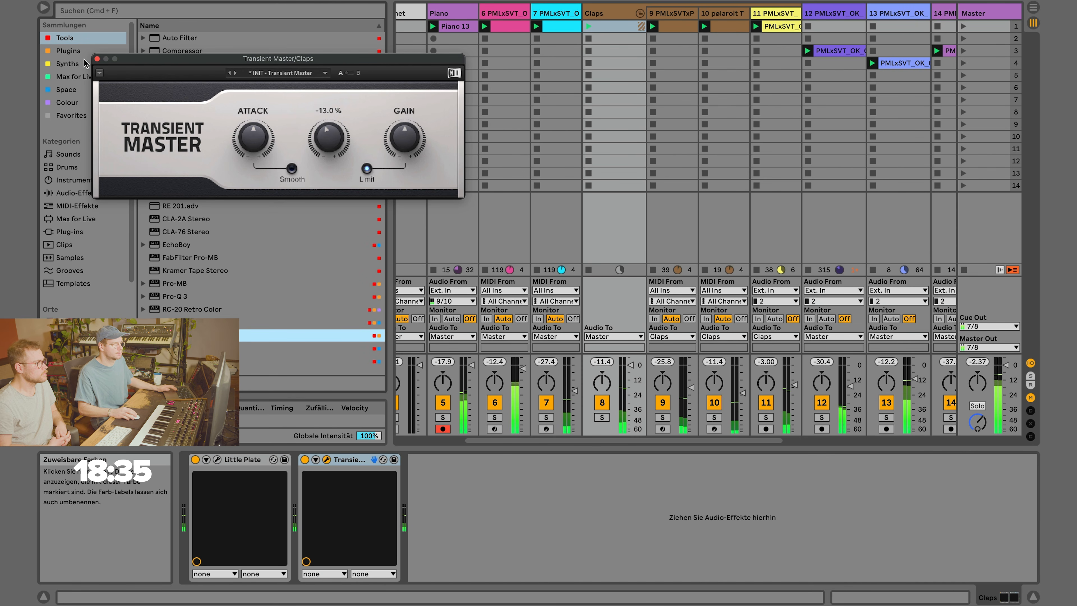
{"action": "left_click", "coordinate": [97, 58]}
Add the Crystallizer effect from the Space collection to guitar loop track 13 and move its window clear of the browser.
{"action": "scroll", "coordinate": [845, 225], "scroll_direction": "right", "scroll_amount": 3}
{"action": "scroll", "coordinate": [843, 227], "scroll_direction": "right", "scroll_amount": 3}
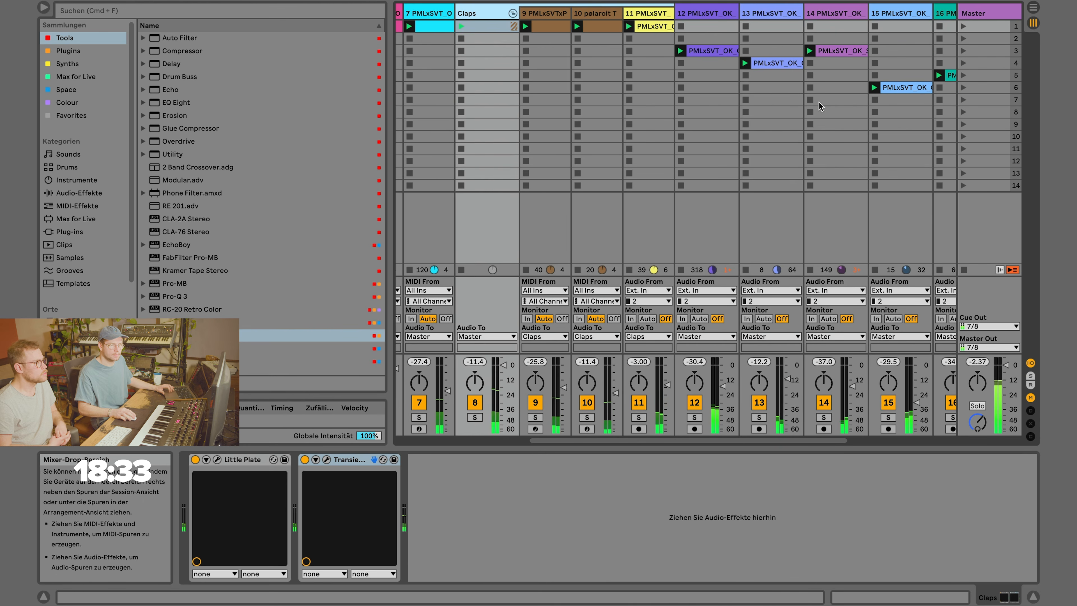
{"action": "left_click", "coordinate": [769, 14]}
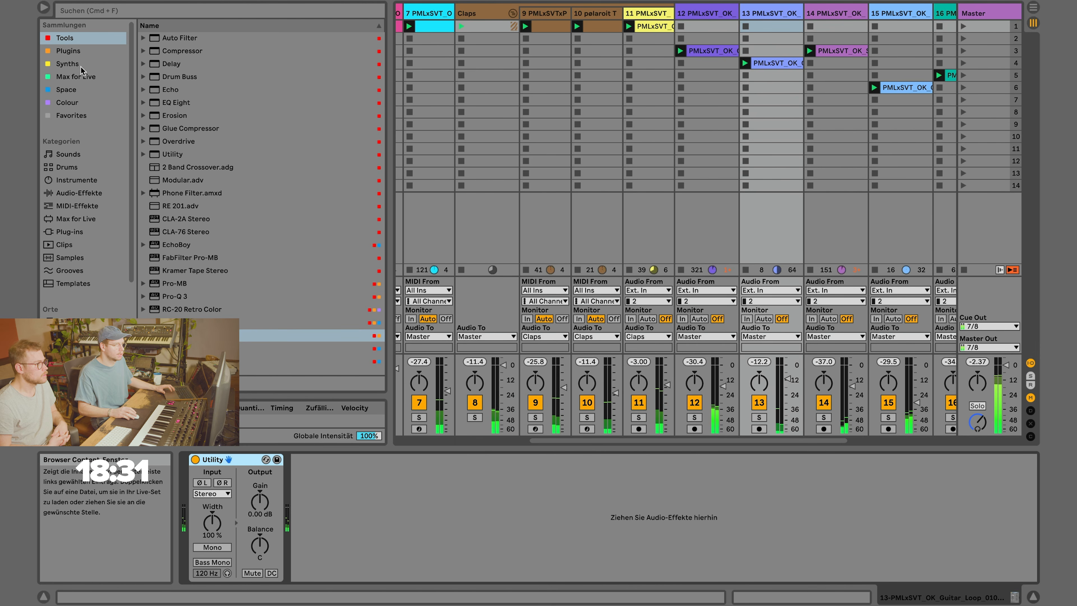
{"action": "left_click", "coordinate": [74, 90]}
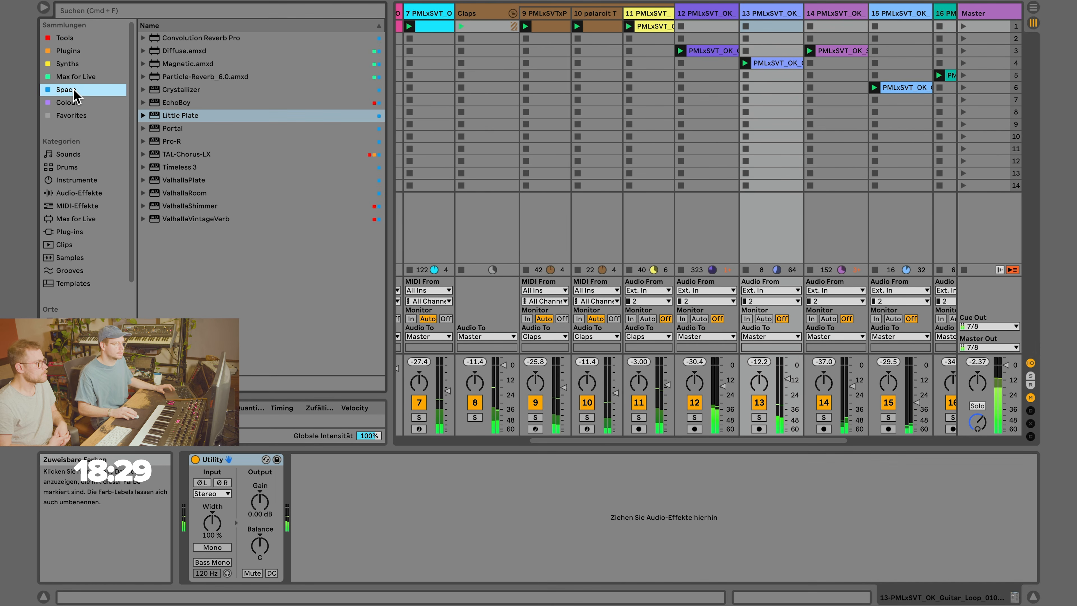
{"action": "left_click", "coordinate": [191, 90]}
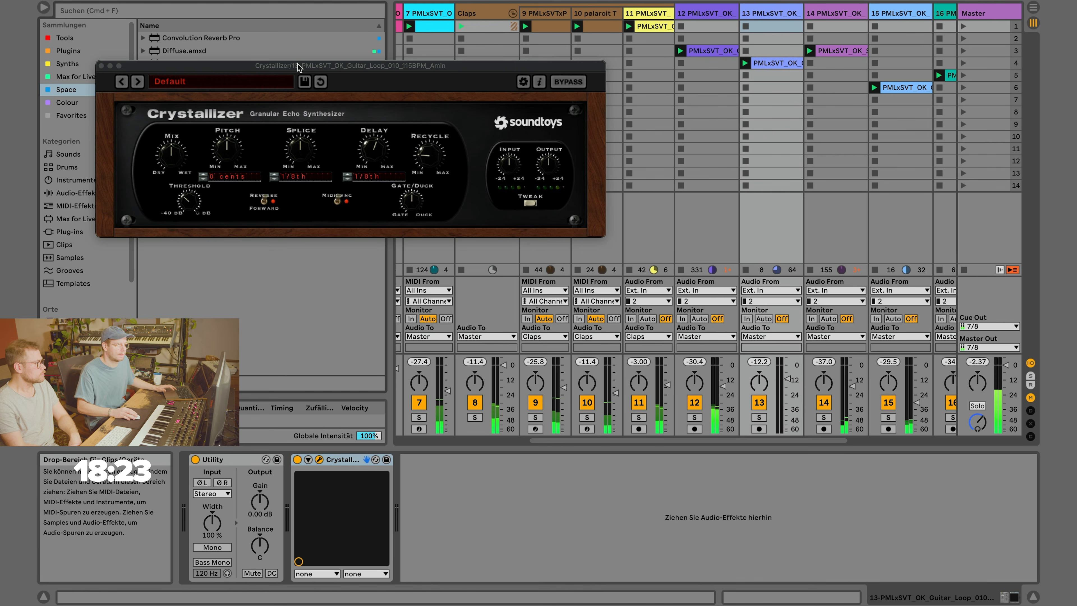
{"action": "left_click_drag", "start_coordinate": [291, 72], "coordinate": [557, 177]}
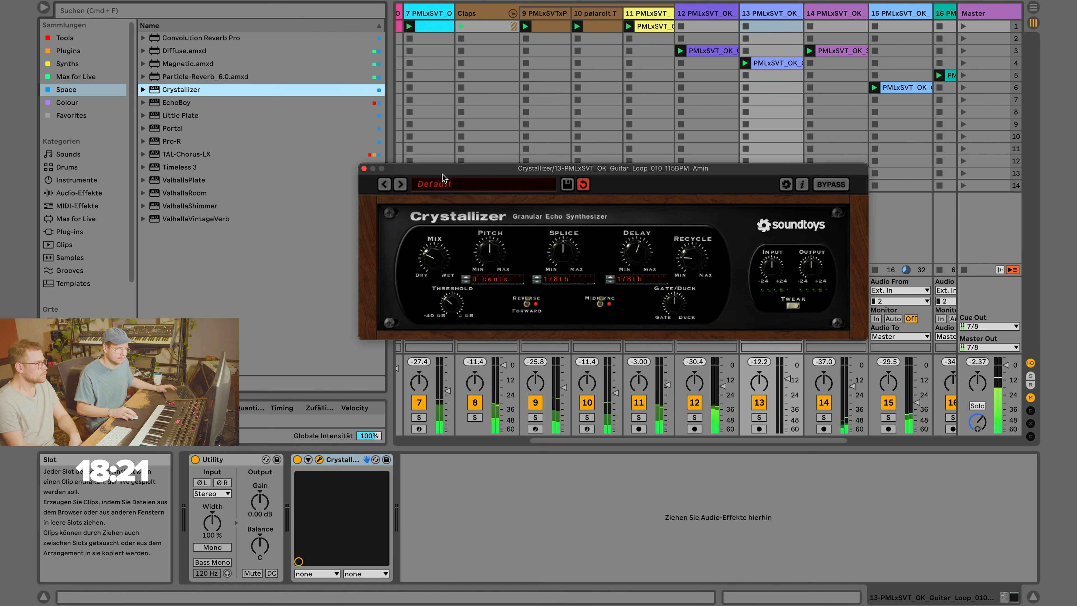
Step through the Crystallizer presets and try Crystal Builder with a drier mix and less recycle.
{"action": "left_click", "coordinate": [400, 184]}
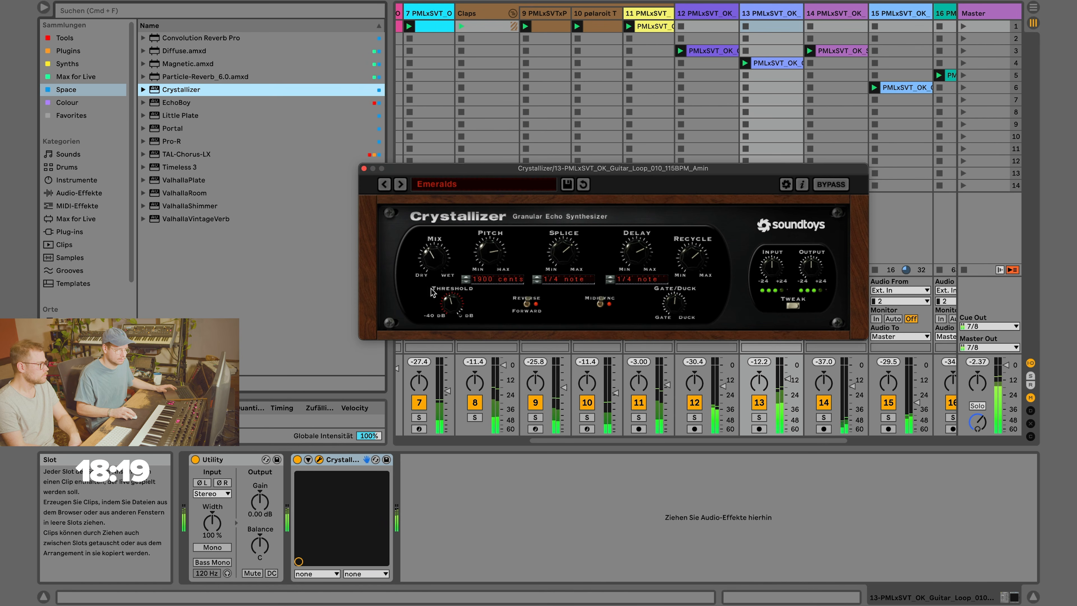
{"action": "left_click", "coordinate": [400, 184]}
{"action": "left_click", "coordinate": [384, 184]}
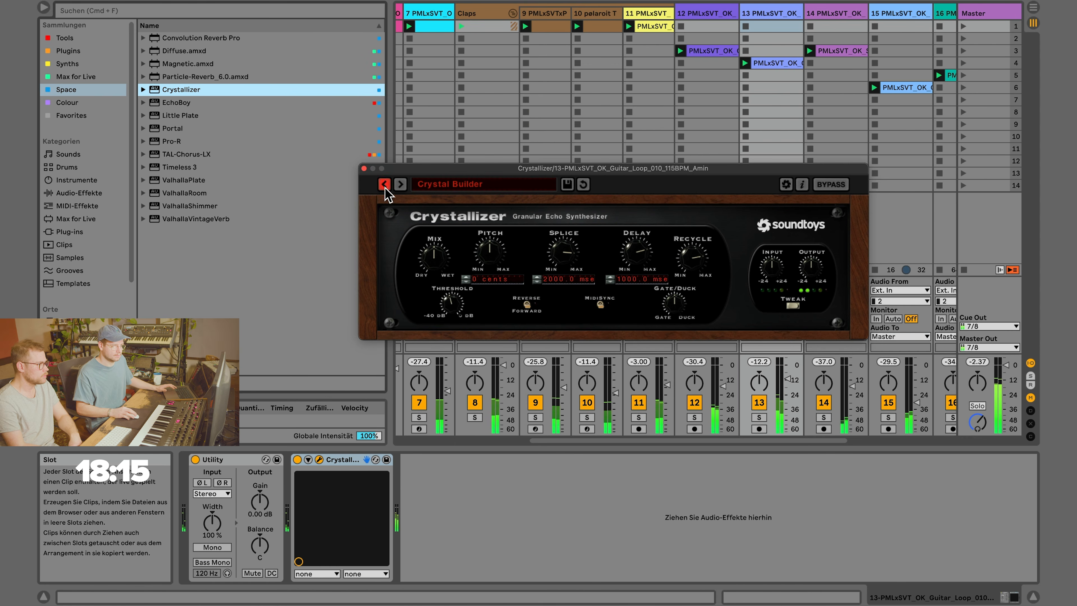
{"action": "left_click", "coordinate": [400, 184]}
{"action": "left_click", "coordinate": [384, 184]}
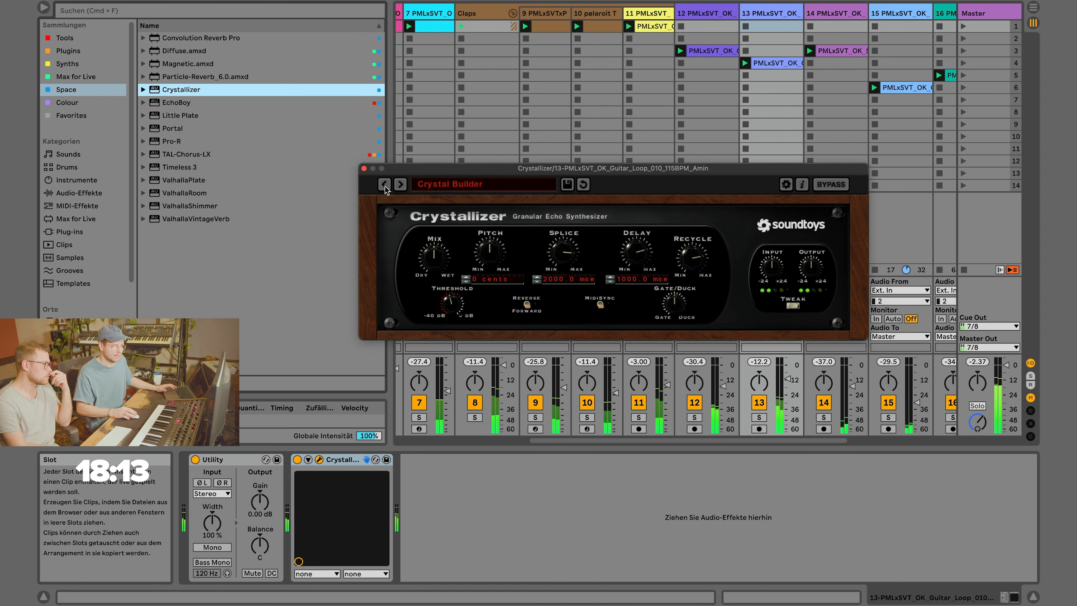
{"action": "left_click_drag", "start_coordinate": [433, 254], "coordinate": [419, 292]}
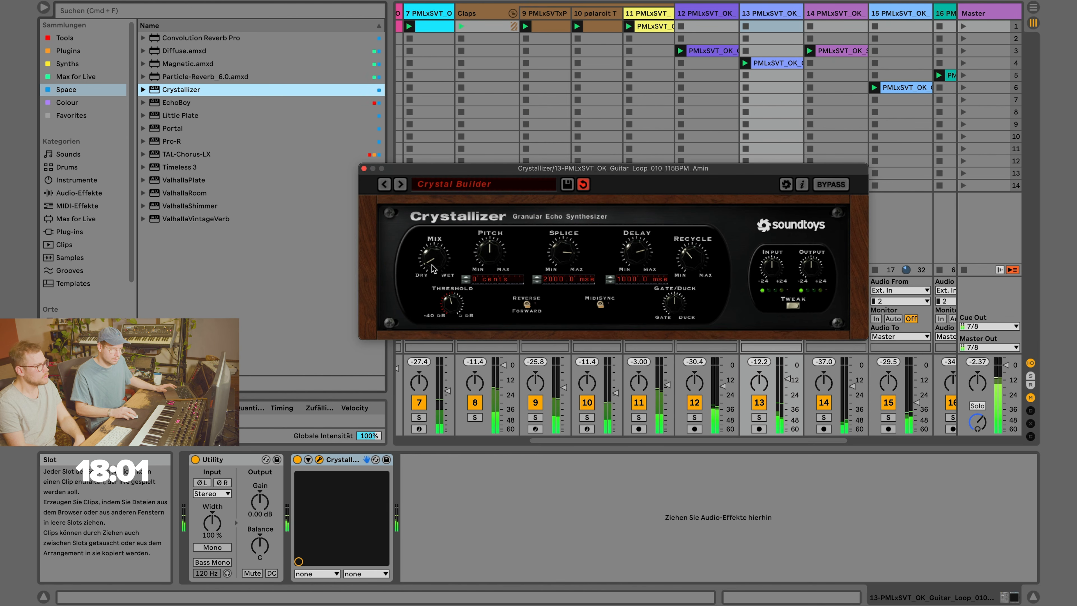
Load the Emeralds preset in Crystallizer and turn down its mix and recycle amounts.
{"action": "left_click", "coordinate": [402, 186]}
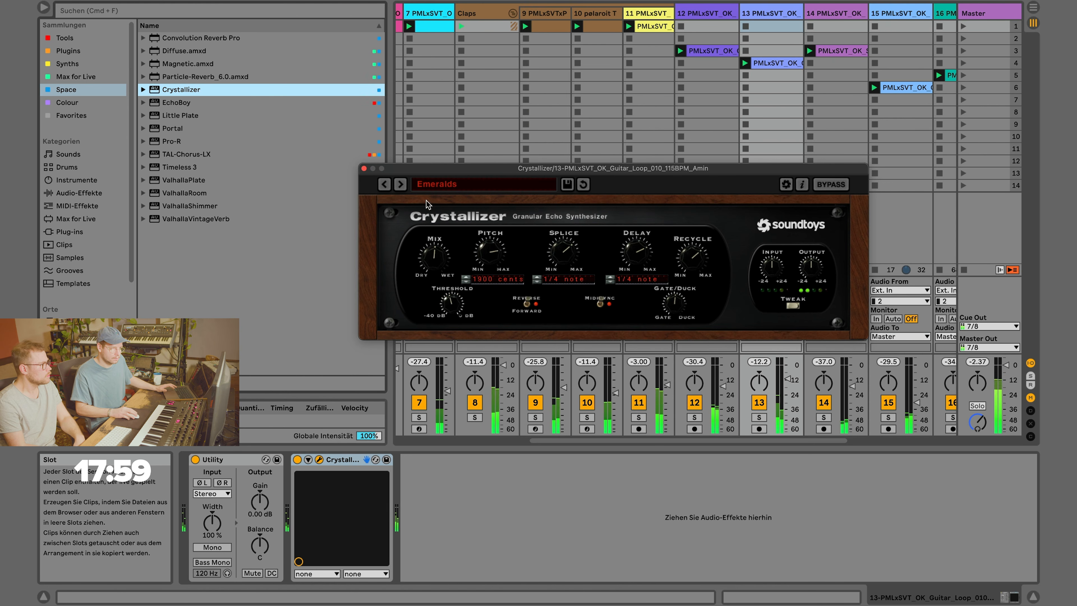
{"action": "left_click_drag", "start_coordinate": [429, 281], "coordinate": [423, 290]}
{"action": "left_click_drag", "start_coordinate": [688, 259], "coordinate": [680, 277]}
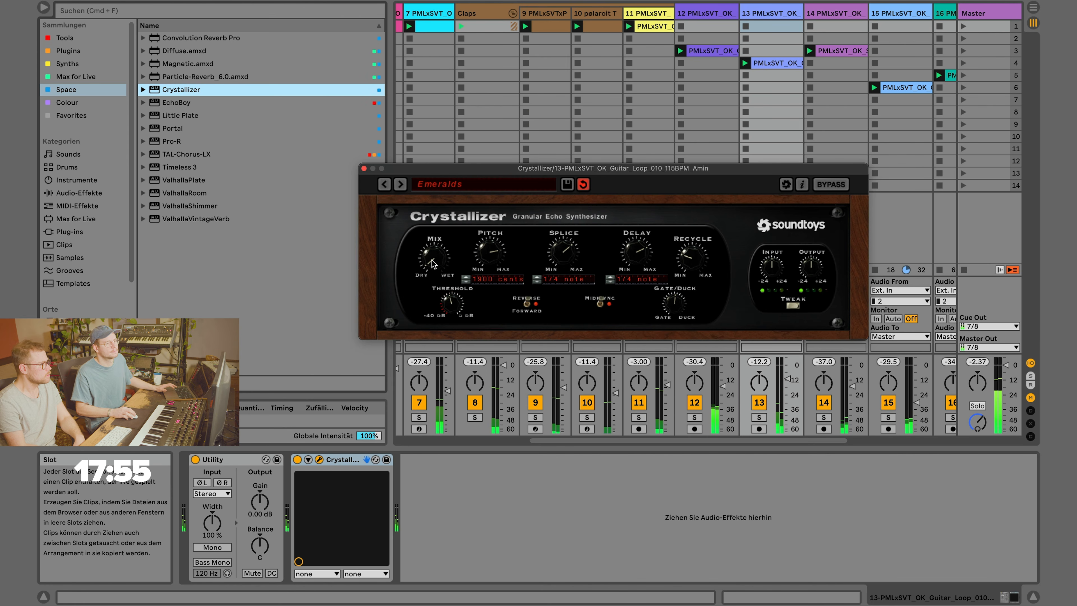
{"action": "left_click", "coordinate": [364, 168]}
Add ValhallaVintageVerb after Crystallizer on the guitar loop track and turn down its mix.
{"action": "double_click", "coordinate": [265, 218]}
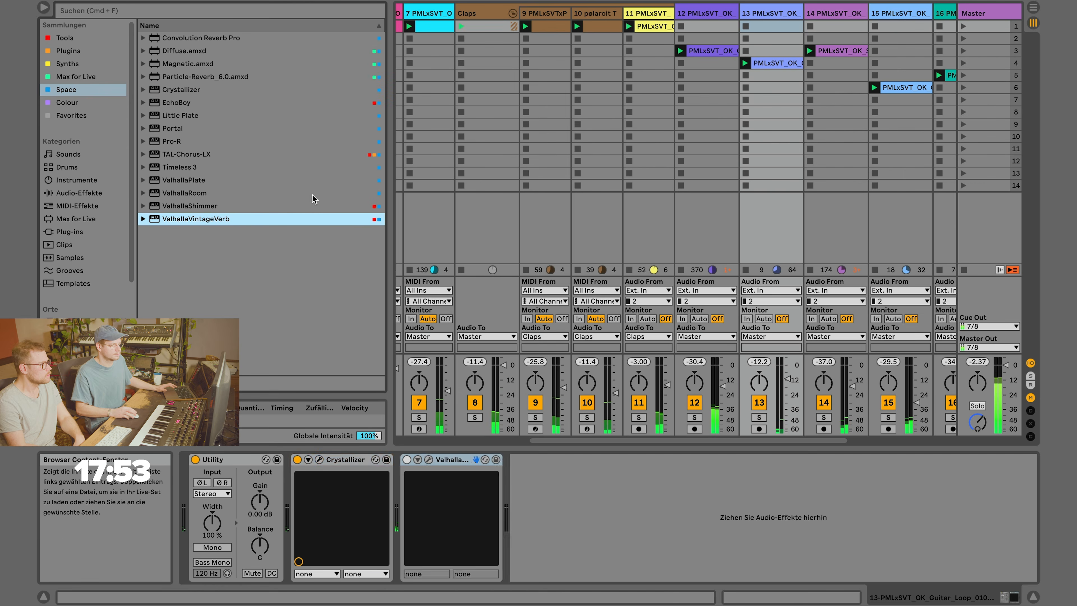
{"action": "left_click_drag", "start_coordinate": [396, 272], "coordinate": [384, 324]}
{"action": "left_click_drag", "start_coordinate": [455, 307], "coordinate": [452, 316]}
{"action": "left_click", "coordinate": [368, 176]}
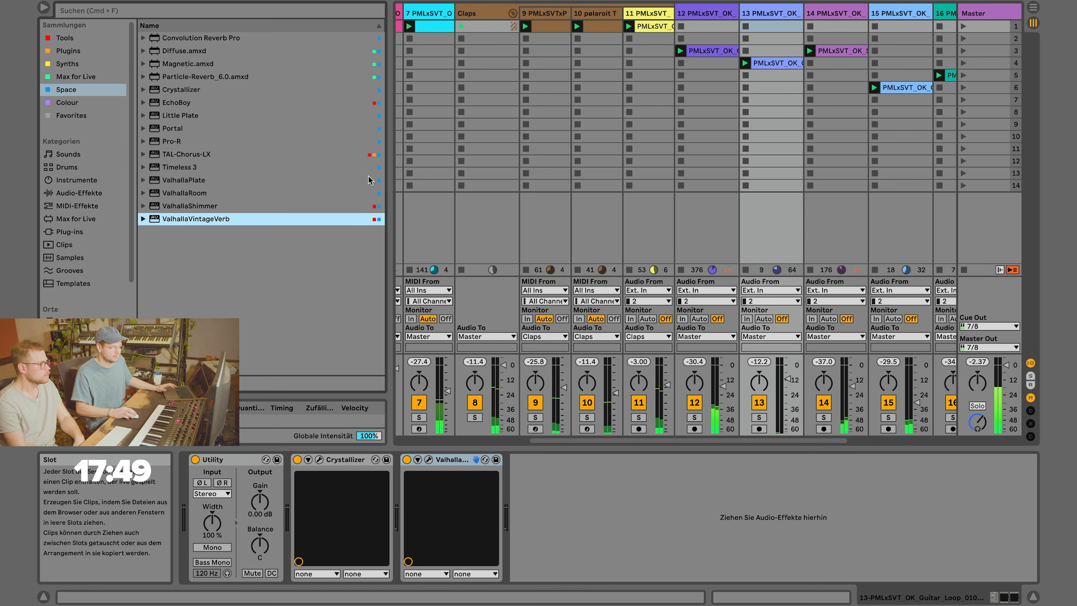
Add Overdrive at the end of the guitar loop's effect chain with its filter at 2.06 kHz, drive 44 % and dry/wet 7 %.
{"action": "scroll", "coordinate": [856, 96], "scroll_direction": "left", "scroll_amount": 3}
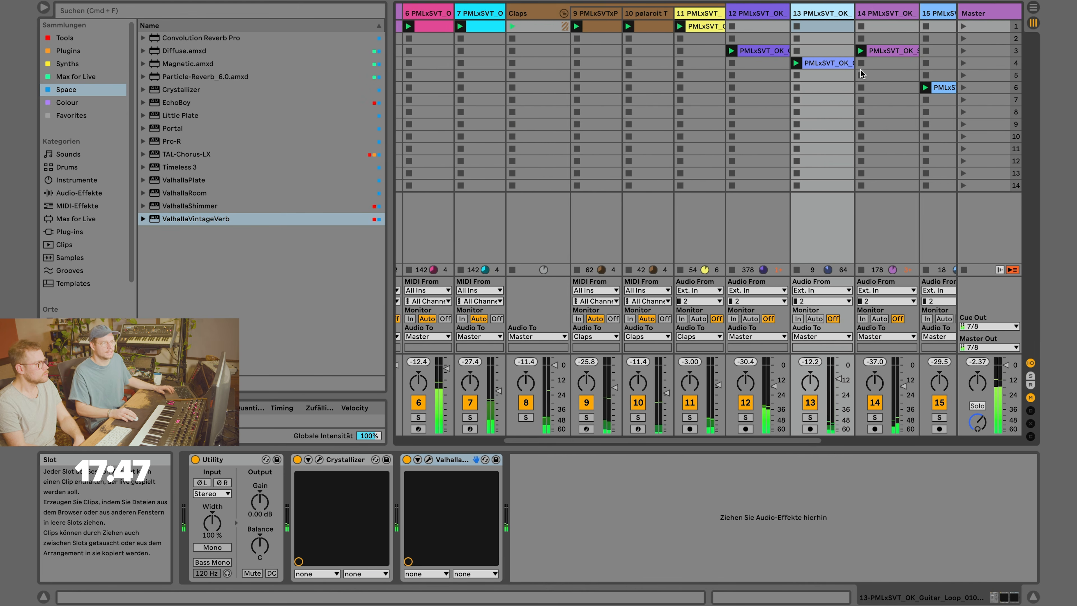
{"action": "scroll", "coordinate": [855, 97], "scroll_direction": "left", "scroll_amount": 4}
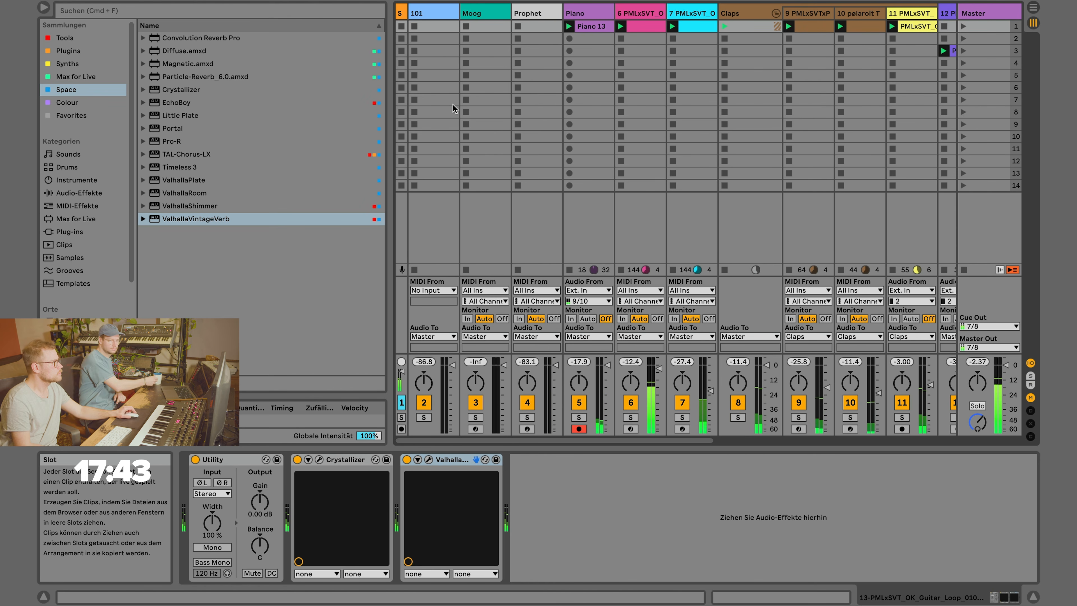
{"action": "scroll", "coordinate": [68, 96], "scroll_direction": "down", "scroll_amount": 1}
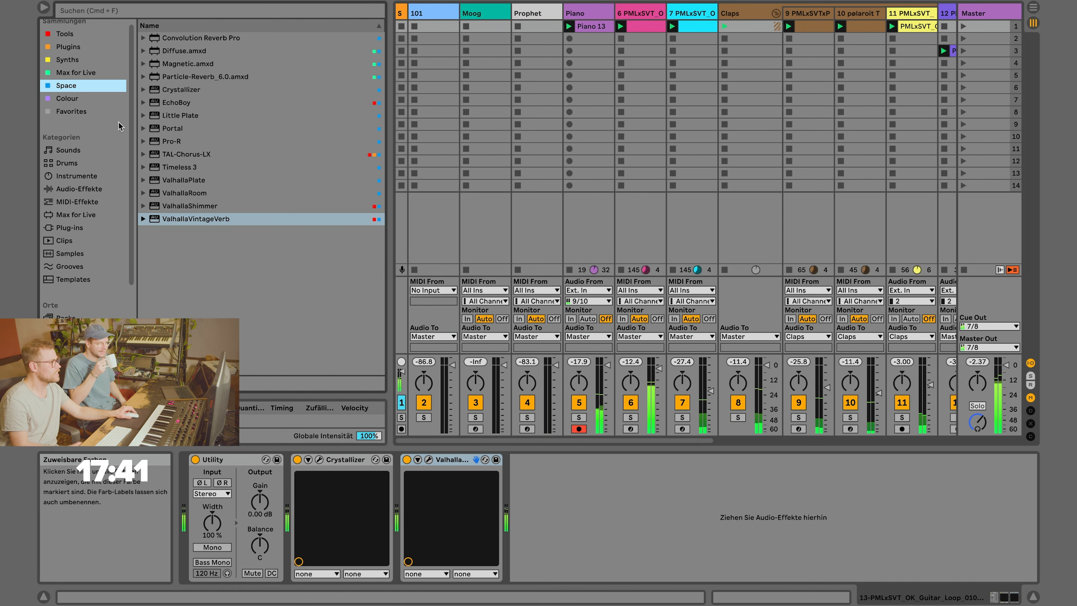
{"action": "left_click", "coordinate": [67, 99]}
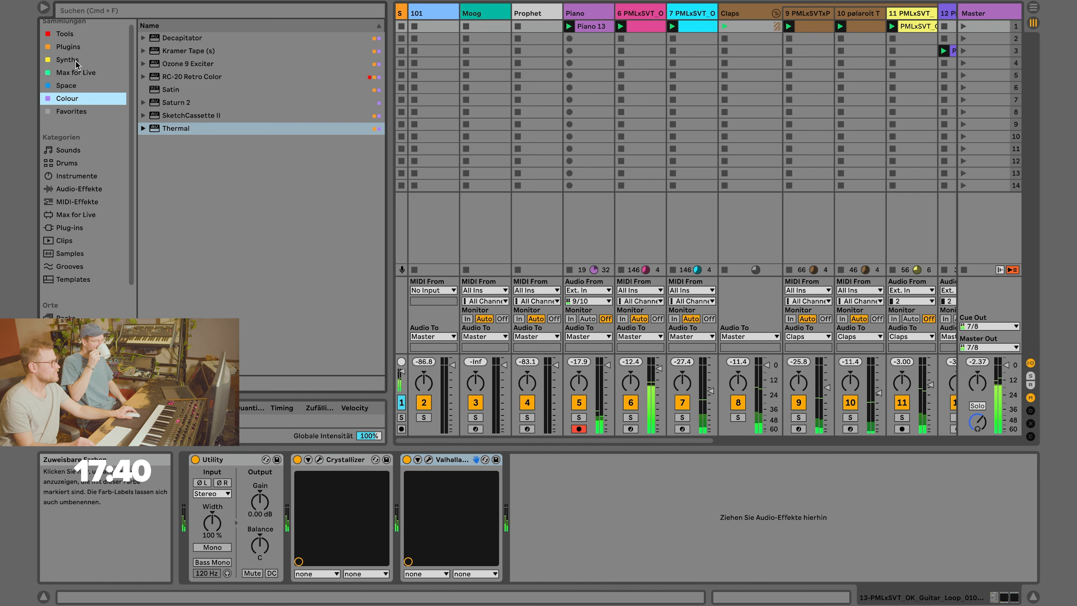
{"action": "left_click", "coordinate": [61, 34]}
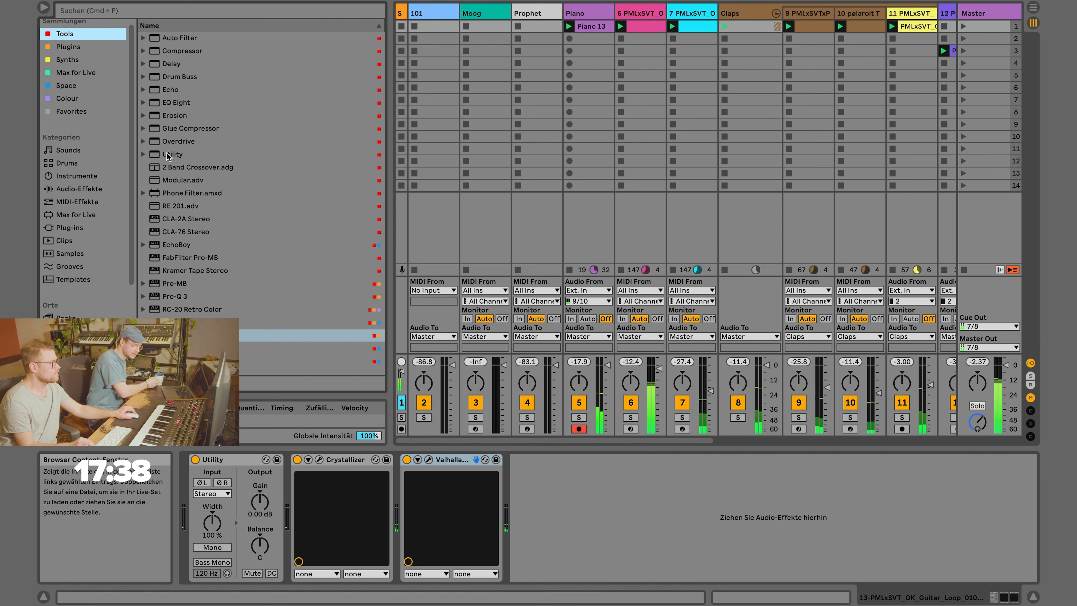
{"action": "left_click_drag", "start_coordinate": [169, 141], "coordinate": [222, 196]}
{"action": "left_click_drag", "start_coordinate": [372, 443], "coordinate": [559, 504]}
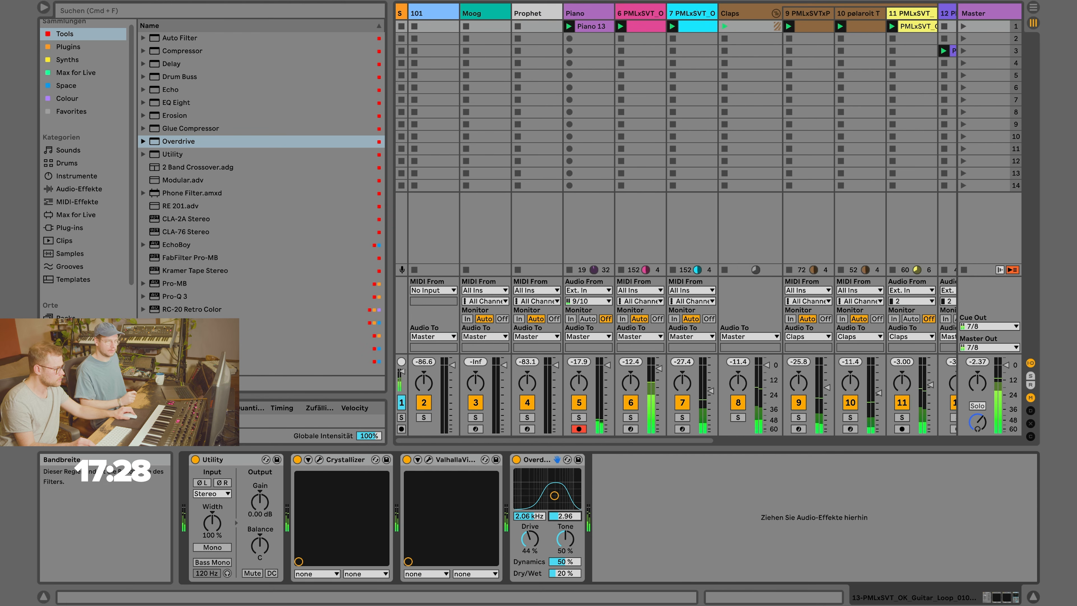
{"action": "left_click_drag", "start_coordinate": [565, 573], "coordinate": [565, 585]}
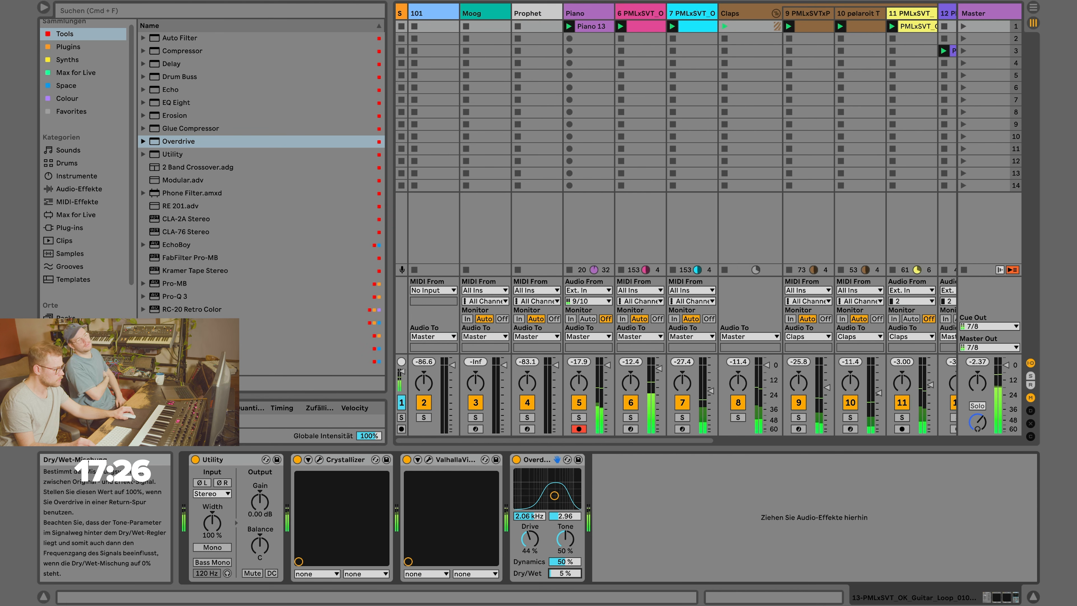
Raise the volumes of tracks 12 and 14 slightly and set track 13 to -11.0 dB.
{"action": "scroll", "coordinate": [676, 388], "scroll_direction": "right", "scroll_amount": 10}
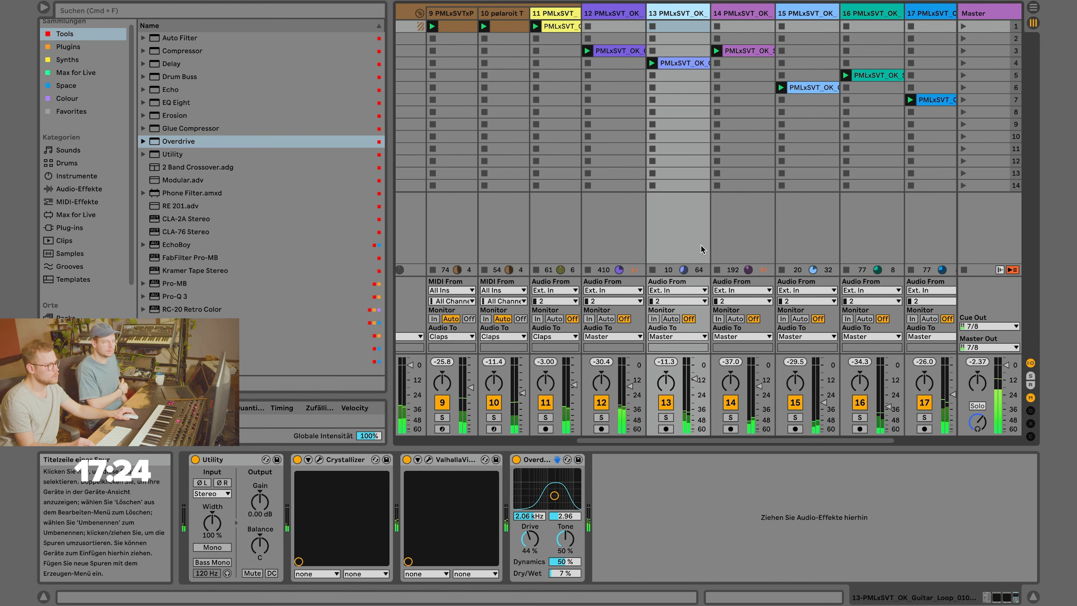
{"action": "mouse_move", "coordinate": [630, 386]}
{"action": "left_mouse_down"}
{"action": "mouse_move", "coordinate": [630, 396]}
{"action": "mouse_move", "coordinate": [630, 382]}
{"action": "left_mouse_up"}
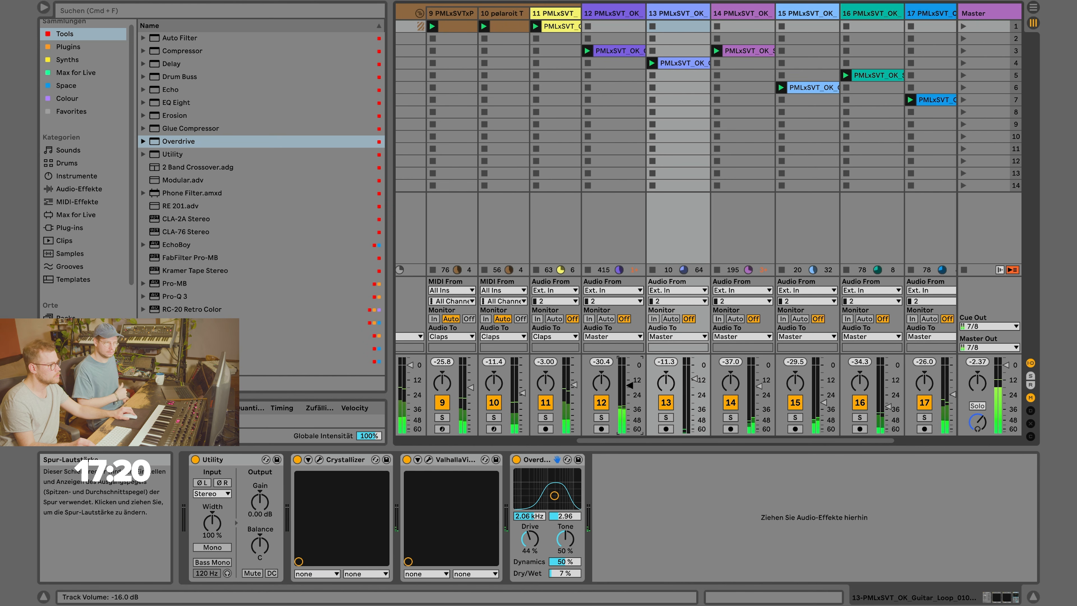
{"action": "scroll", "coordinate": [678, 388], "scroll_direction": "right", "scroll_amount": 2}
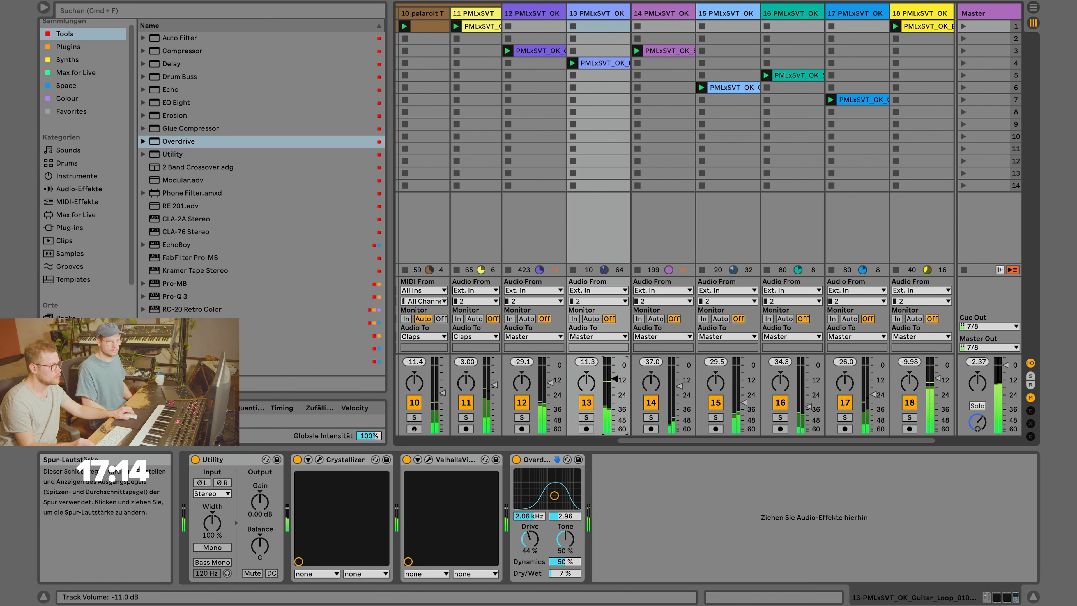
{"action": "scroll", "coordinate": [634, 46], "scroll_direction": "left", "scroll_amount": 1}
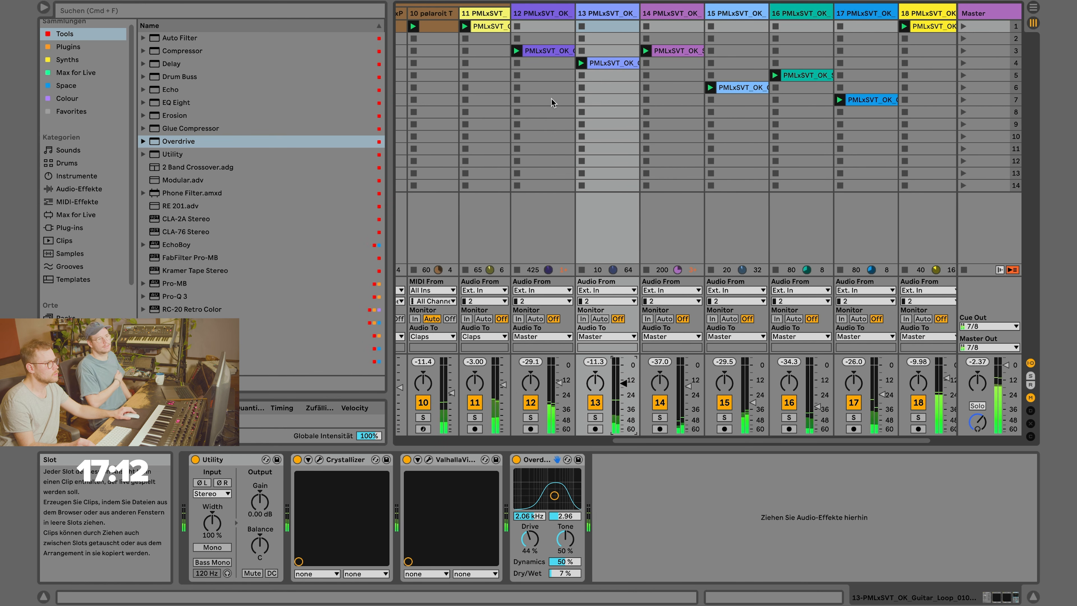
{"action": "left_click_drag", "start_coordinate": [686, 430], "coordinate": [688, 395]}
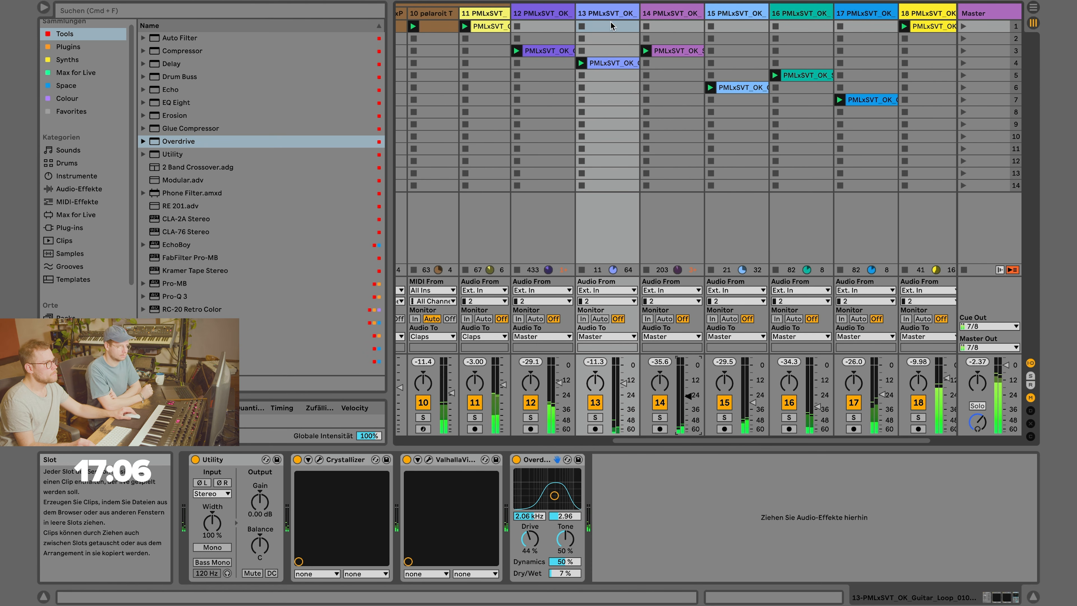
Move the guitar loop track ahead of track 12 and group the three tracks following it under the name ATMO.
{"action": "left_click_drag", "start_coordinate": [610, 14], "coordinate": [530, 13]}
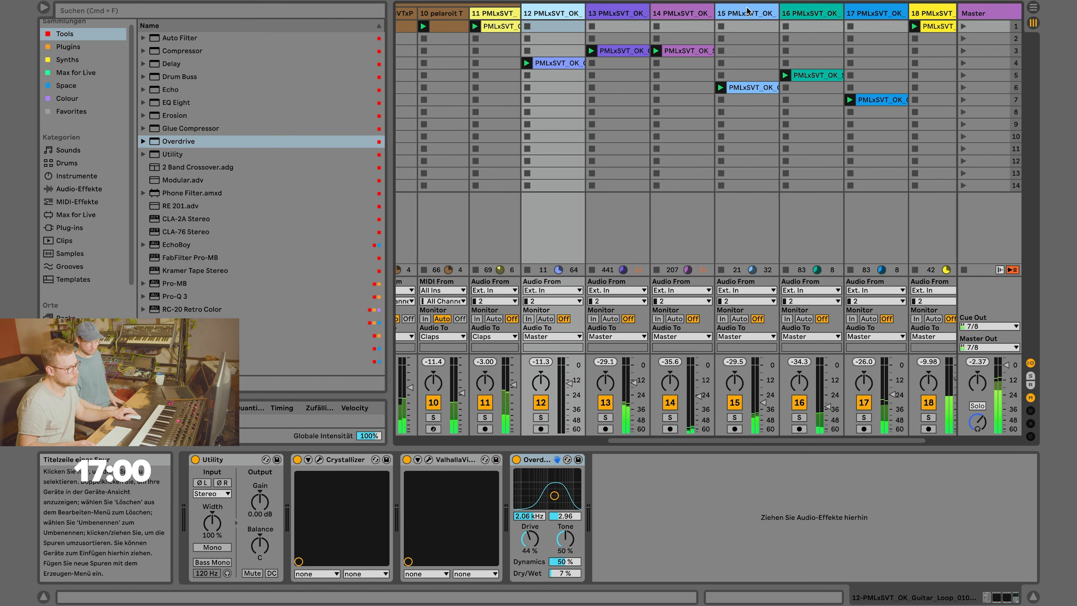
{"action": "left_click", "coordinate": [739, 14], "text": "shift"}
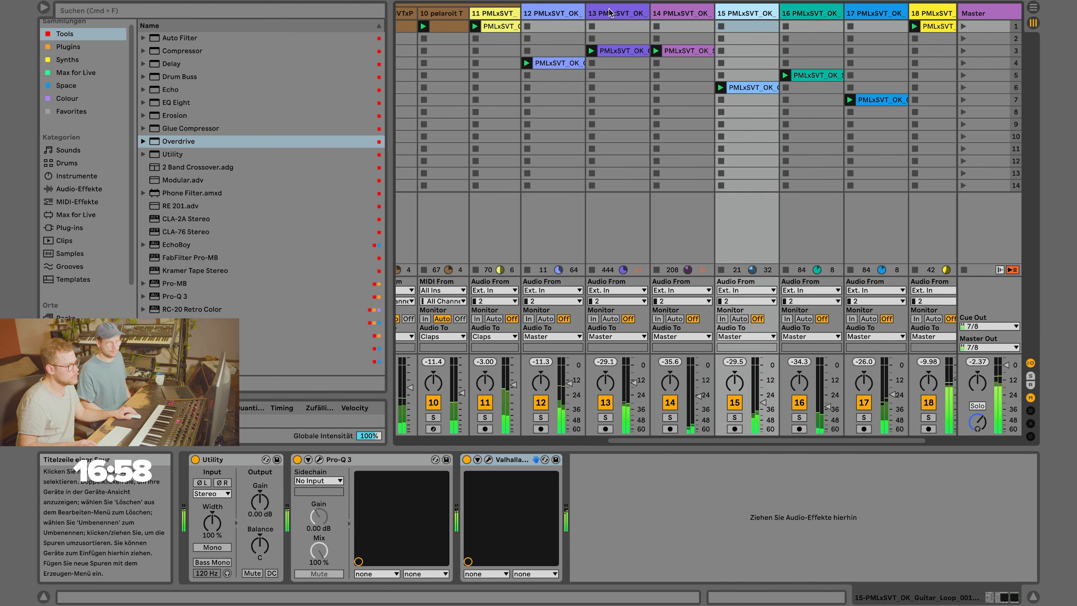
{"action": "key", "text": "super+g"}
{"action": "key", "text": "super+r"}
{"action": "type", "text": "ATMO"}
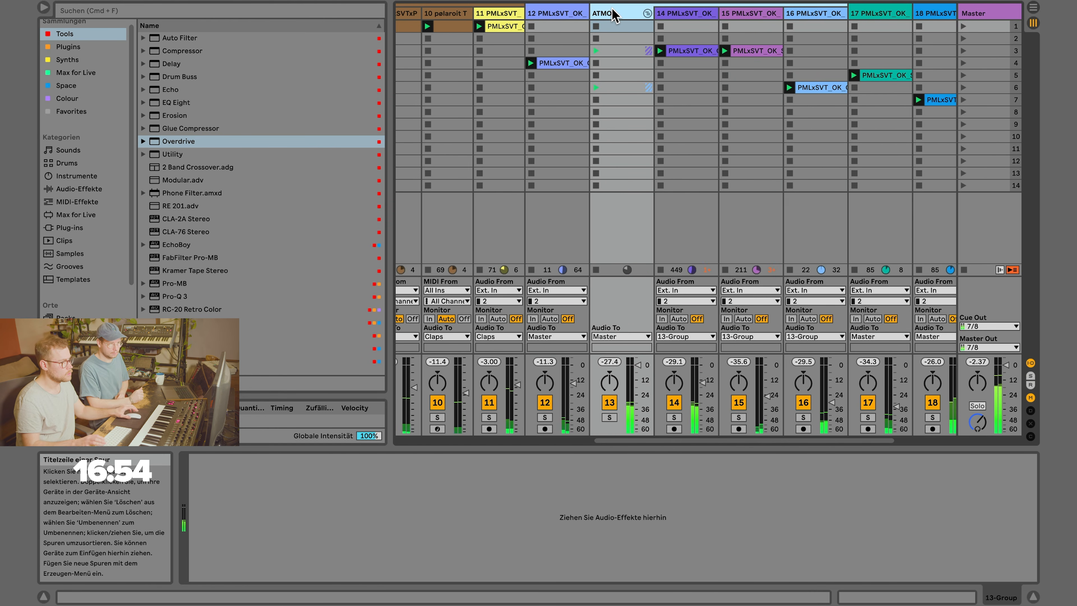
{"action": "key", "text": "Return"}
{"action": "key", "text": "Right"}
{"action": "key", "text": "Right"}
Move a copy of the Ebass loop track's sidechained Compressor onto the ATMO group and set its threshold to -16.0 dB.
{"action": "left_click", "coordinate": [805, 16]}
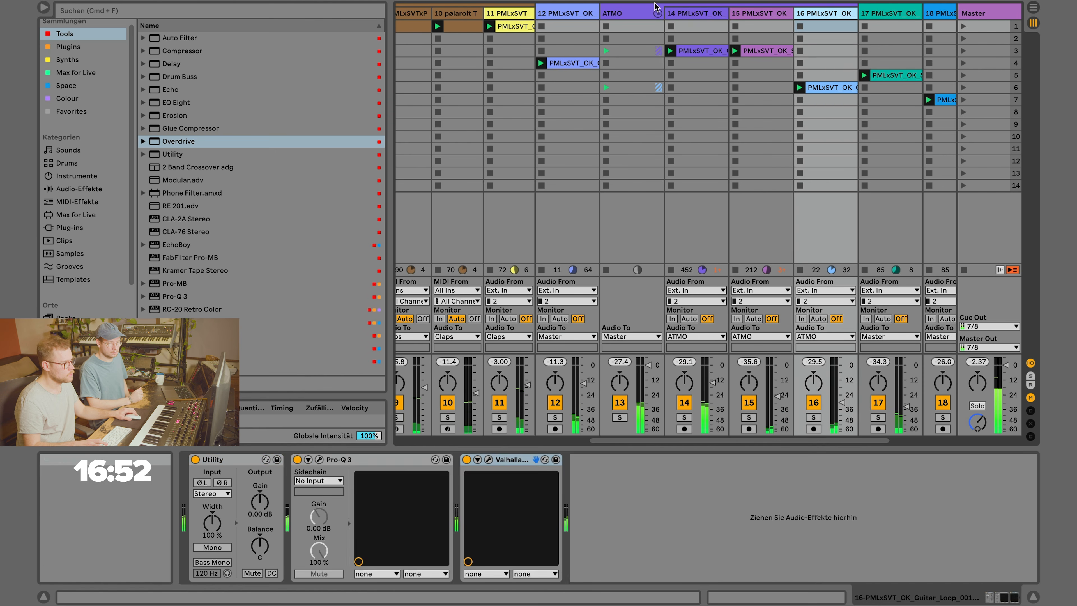
{"action": "left_click", "coordinate": [615, 13]}
{"action": "scroll", "coordinate": [705, 32], "scroll_direction": "right", "scroll_amount": 4}
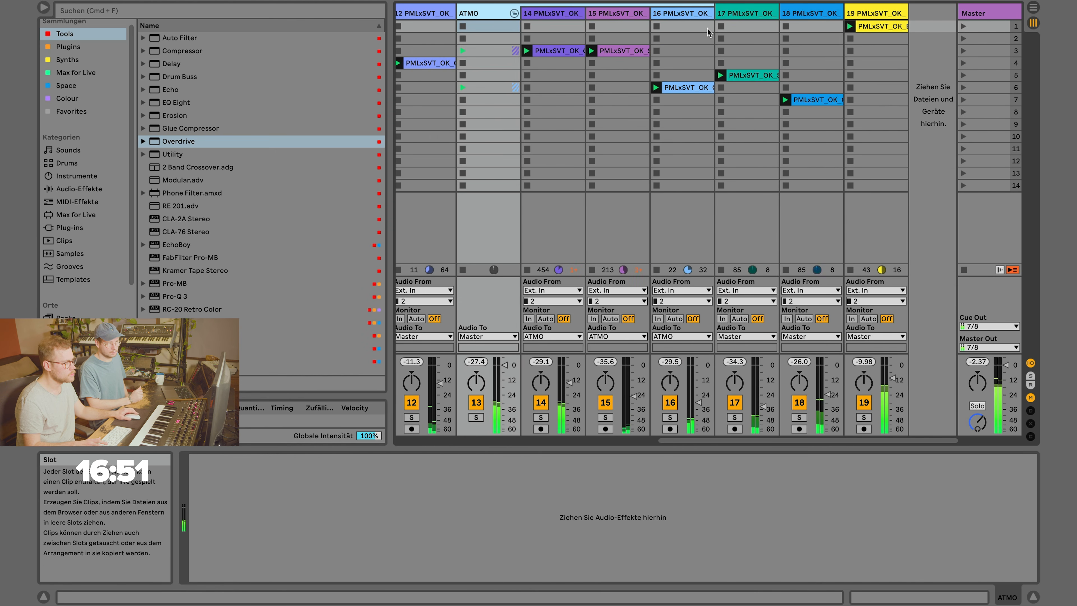
{"action": "left_click", "coordinate": [863, 13]}
{"action": "scroll", "coordinate": [812, 486], "scroll_direction": "right", "scroll_amount": 1}
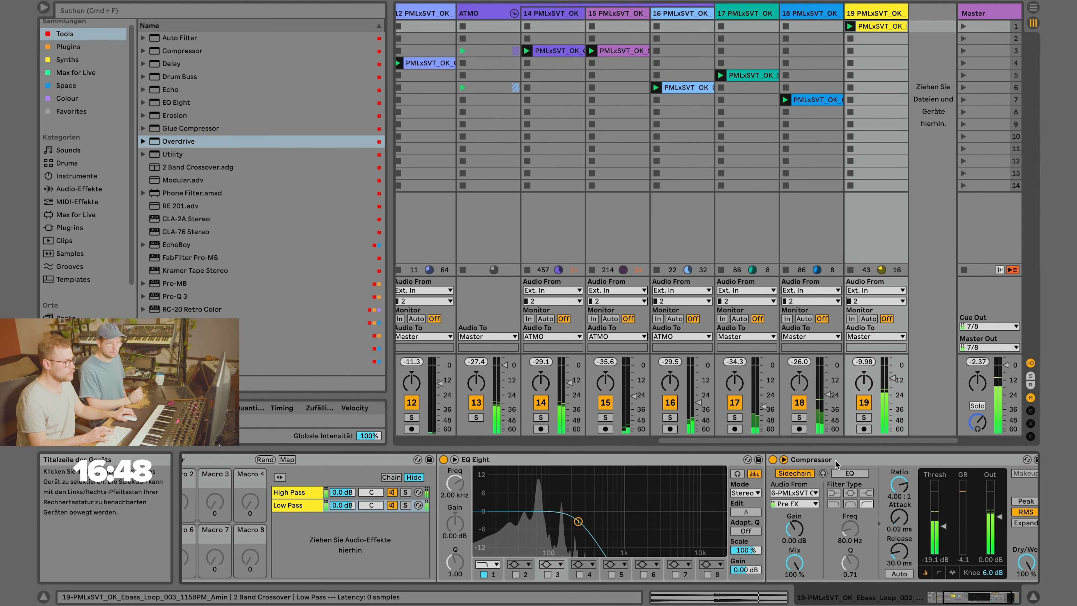
{"action": "left_click_drag", "start_coordinate": [839, 460], "coordinate": [487, 87]}
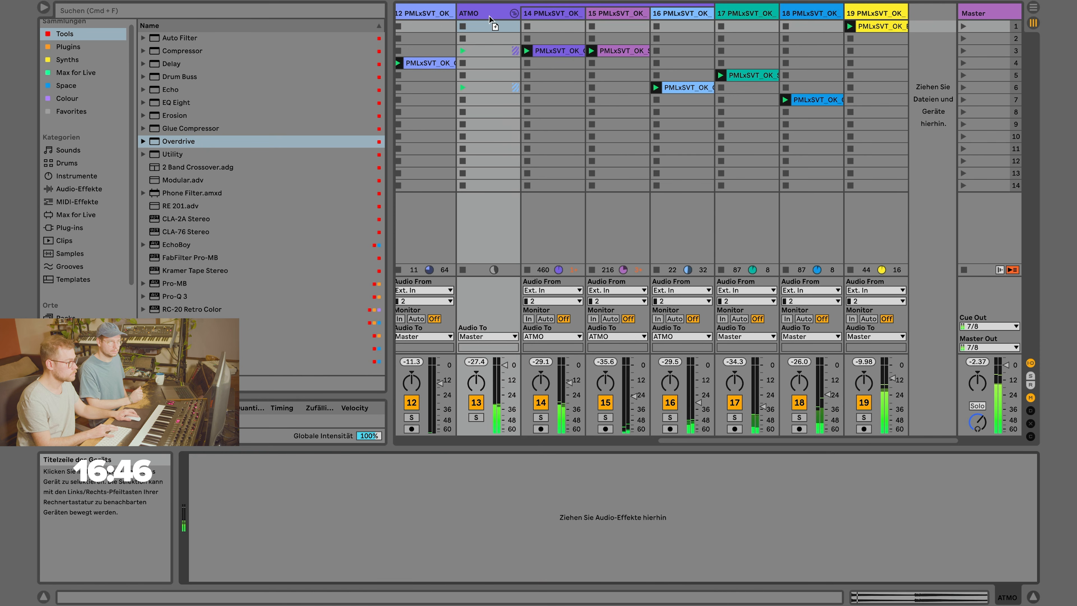
{"action": "left_click_drag", "start_coordinate": [366, 526], "coordinate": [365, 524]}
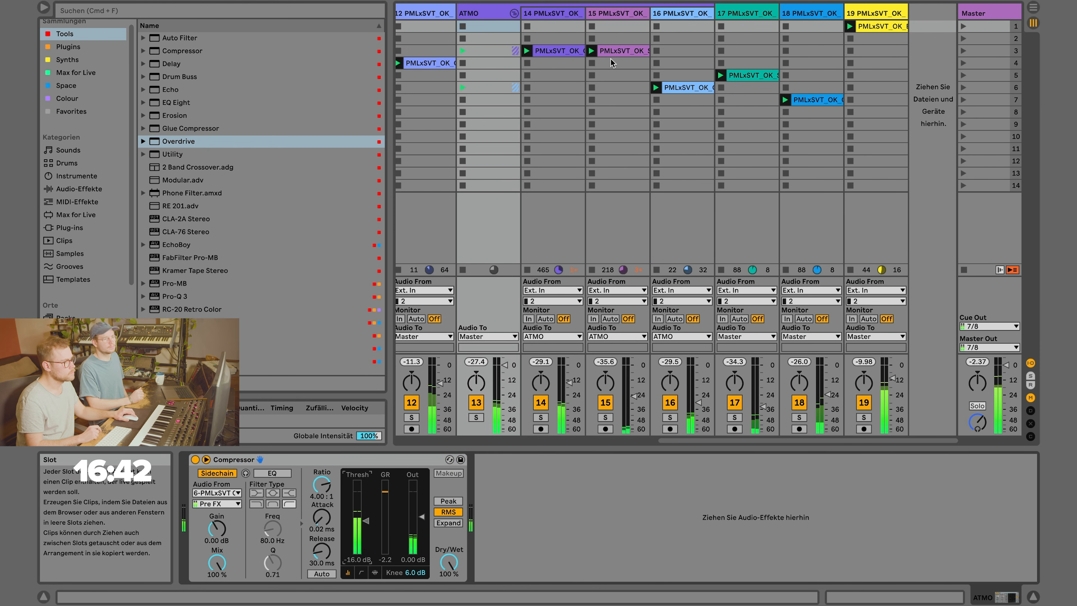
Fold the ATMO group and record the playing Session clips into the Arrangement from bar 1.
{"action": "scroll", "coordinate": [550, 15], "scroll_direction": "left", "scroll_amount": 2}
{"action": "left_click", "coordinate": [550, 15]}
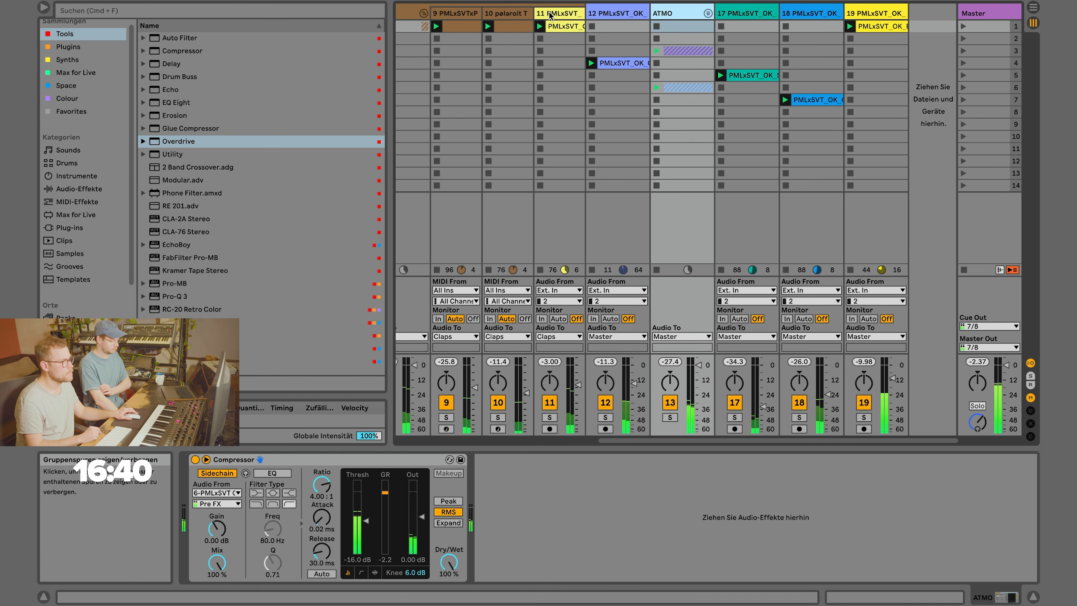
{"action": "scroll", "coordinate": [604, 129], "scroll_direction": "left", "scroll_amount": 7}
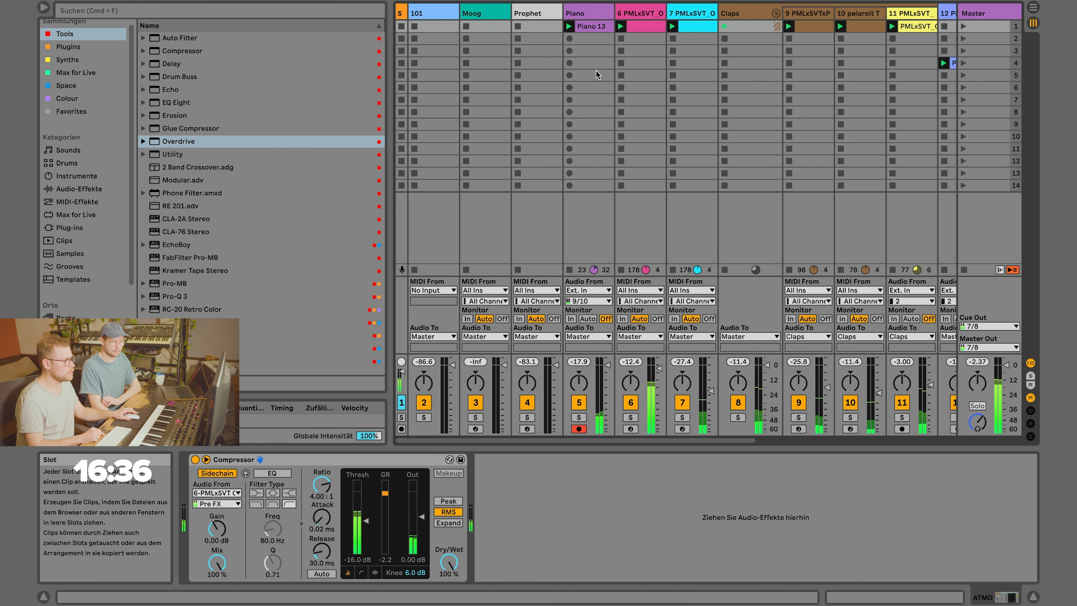
{"action": "scroll", "coordinate": [598, 77], "scroll_direction": "right", "scroll_amount": 2}
{"action": "scroll", "coordinate": [602, 78], "scroll_direction": "right", "scroll_amount": 1}
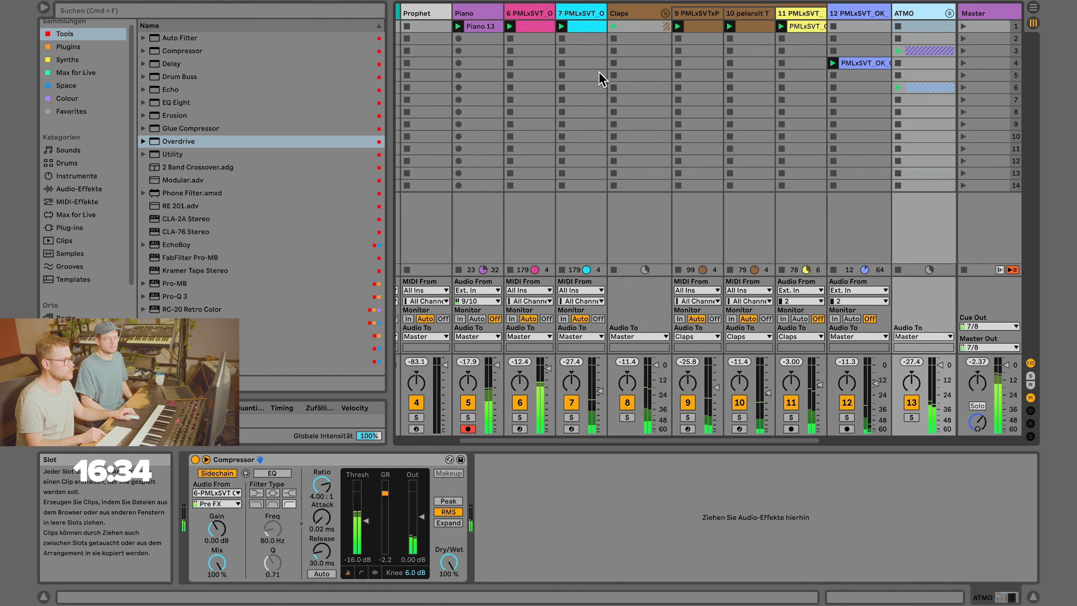
{"action": "scroll", "coordinate": [600, 76], "scroll_direction": "right", "scroll_amount": 1}
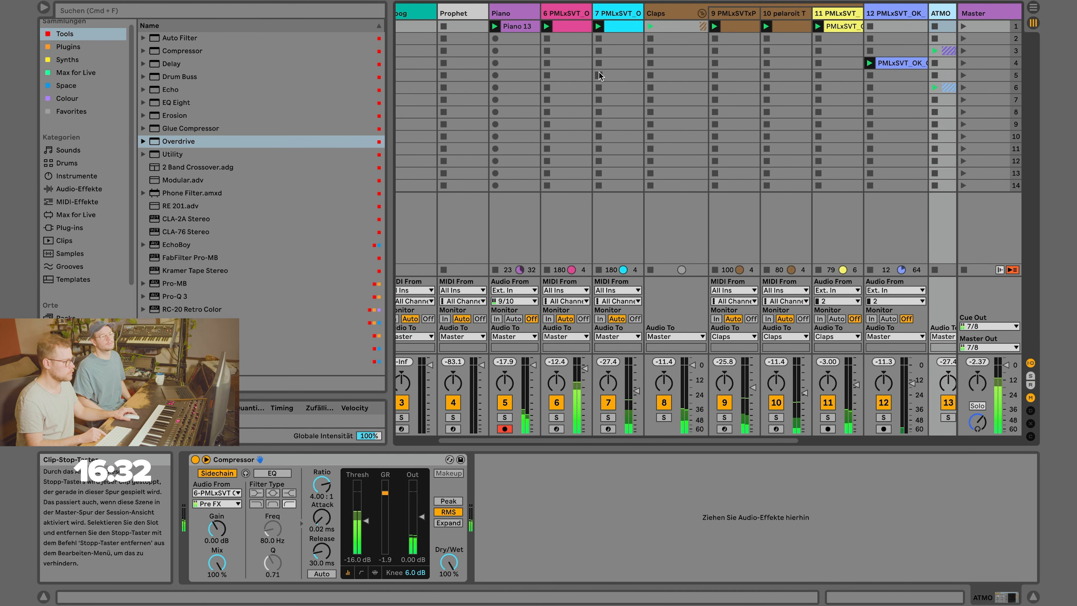
{"action": "key", "text": "Tab"}
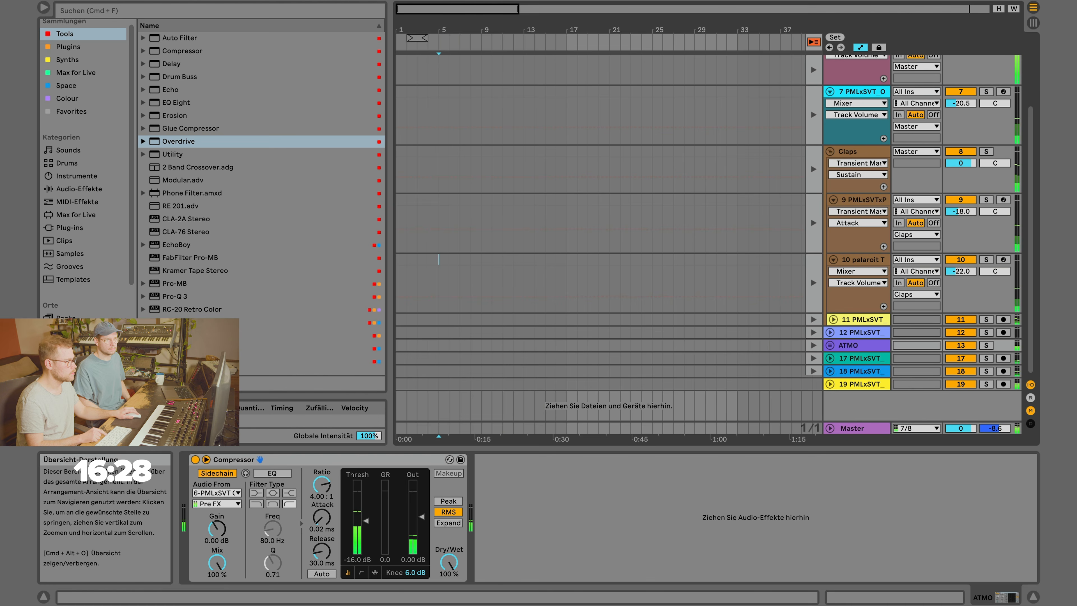
{"action": "key", "text": "Tab"}
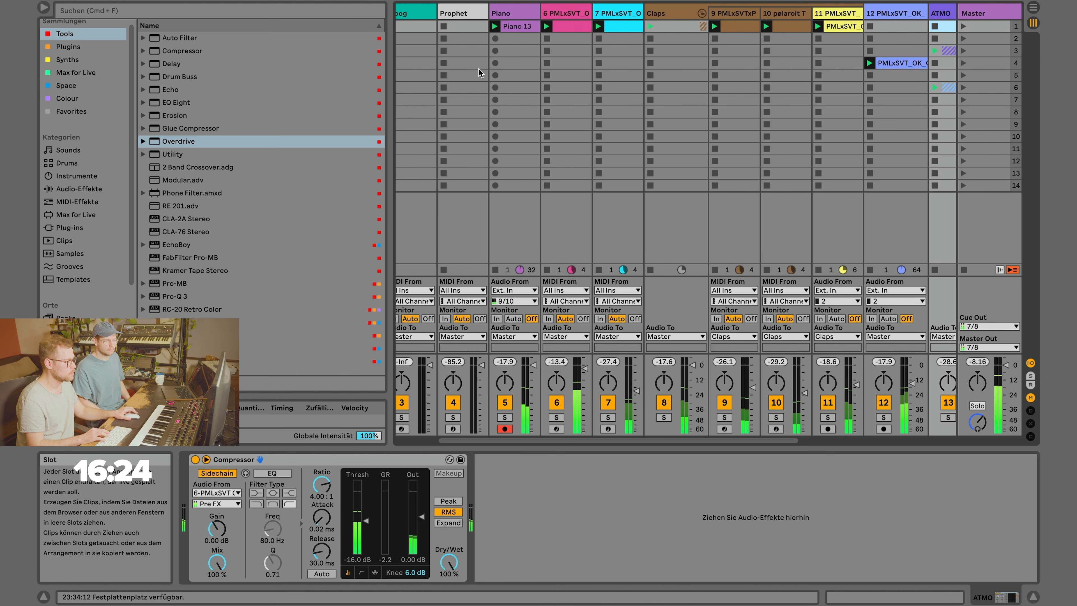
{"action": "key", "text": "Tab"}
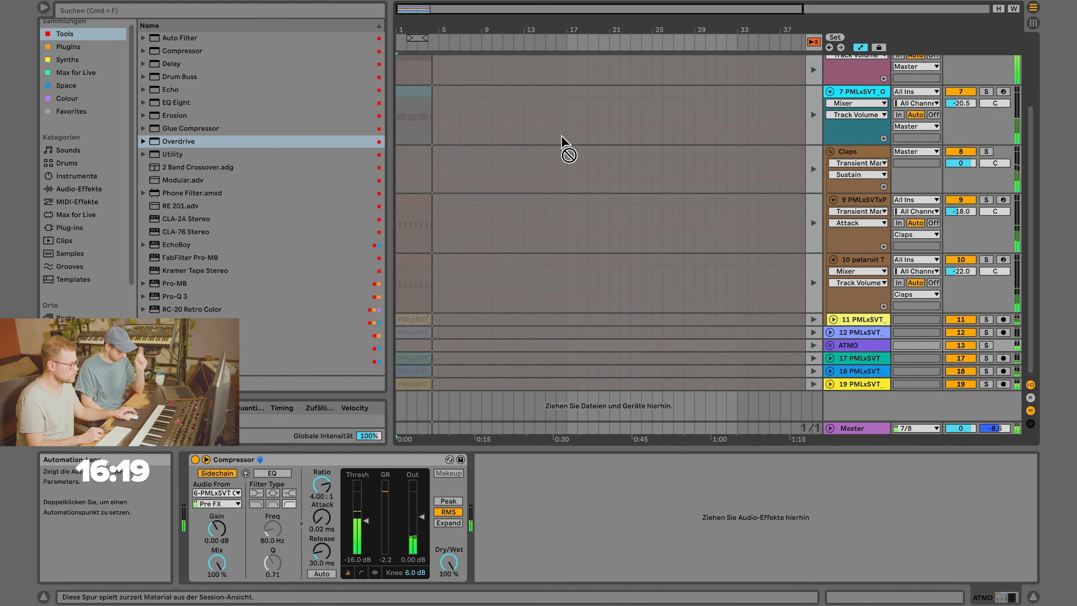
Hand playback over to the recorded Arrangement clips and play them with the loop spanning bars 1 through 8.
{"action": "left_click", "coordinate": [830, 346]}
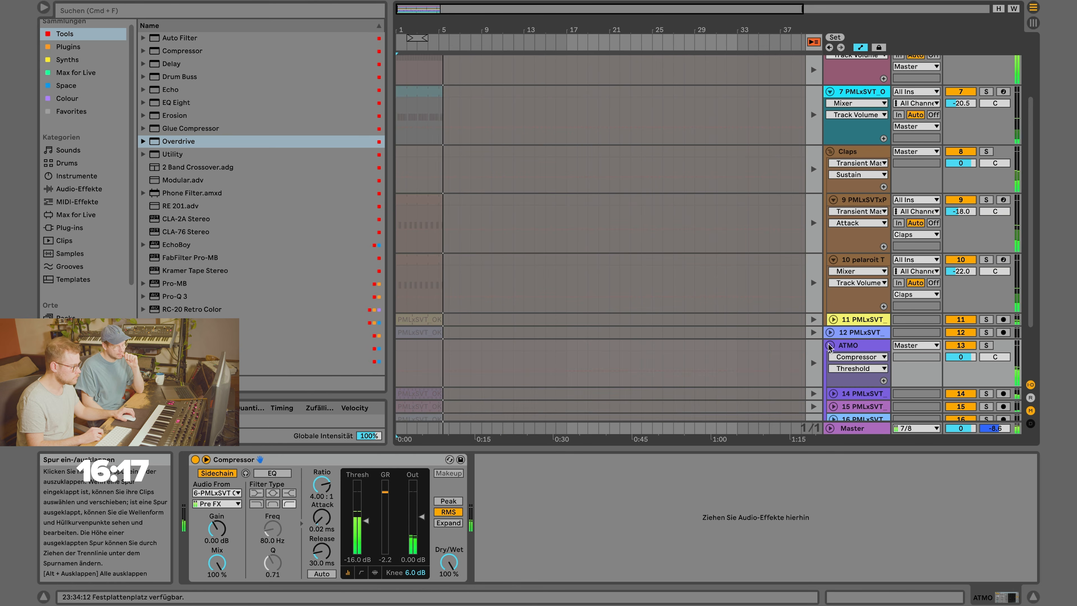
{"action": "scroll", "coordinate": [760, 337], "scroll_direction": "up", "scroll_amount": 3}
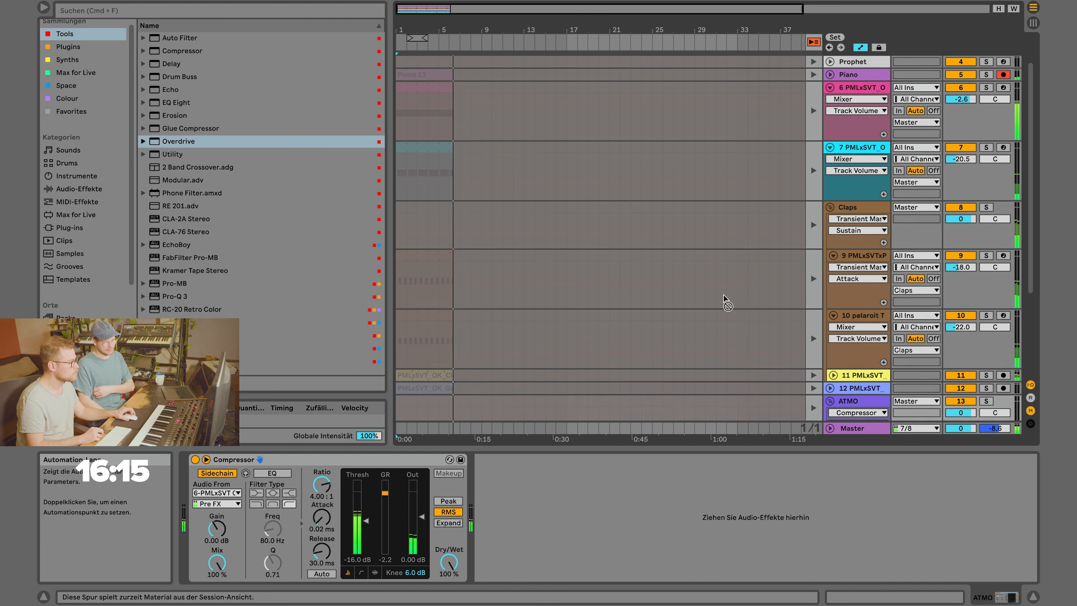
{"action": "scroll", "coordinate": [723, 297], "scroll_direction": "up", "scroll_amount": 2}
{"action": "left_click_drag", "start_coordinate": [432, 28], "coordinate": [458, 28]}
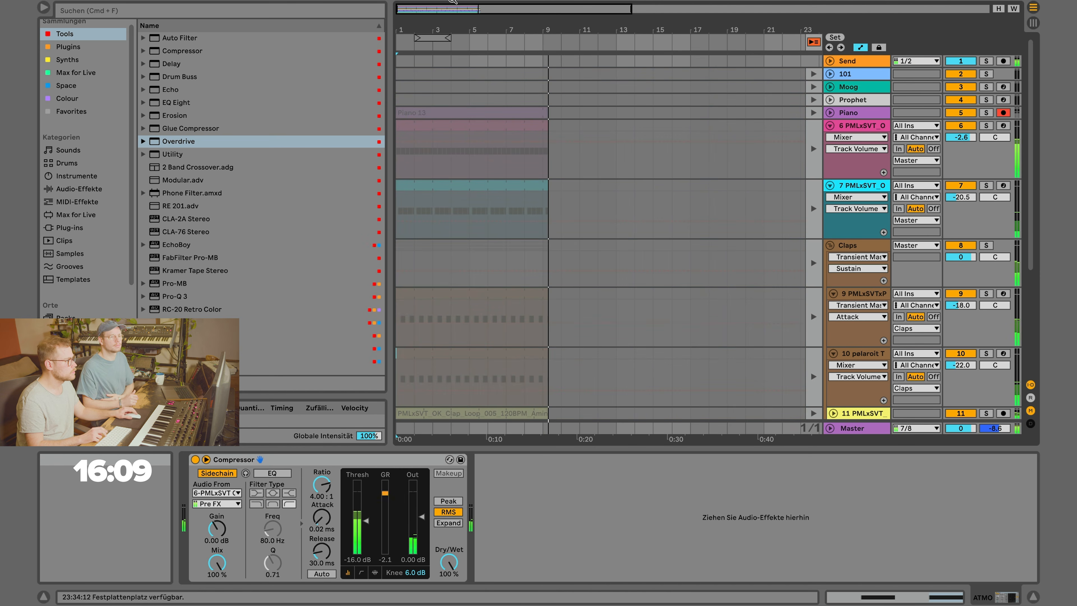
{"action": "left_click", "coordinate": [812, 43]}
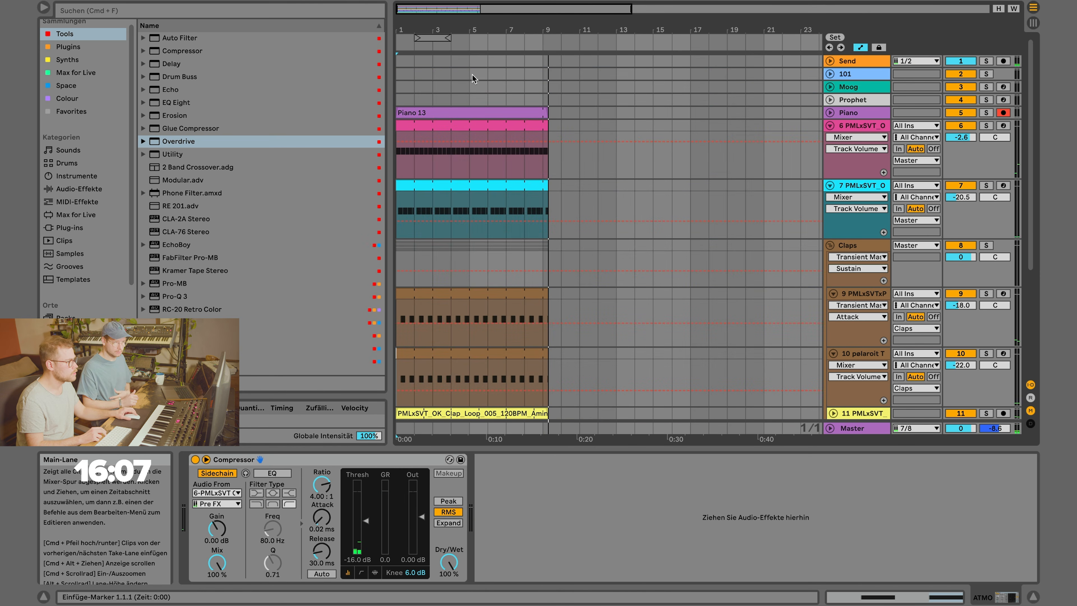
{"action": "left_click_drag", "start_coordinate": [418, 38], "coordinate": [540, 39]}
{"action": "key", "text": "space"}
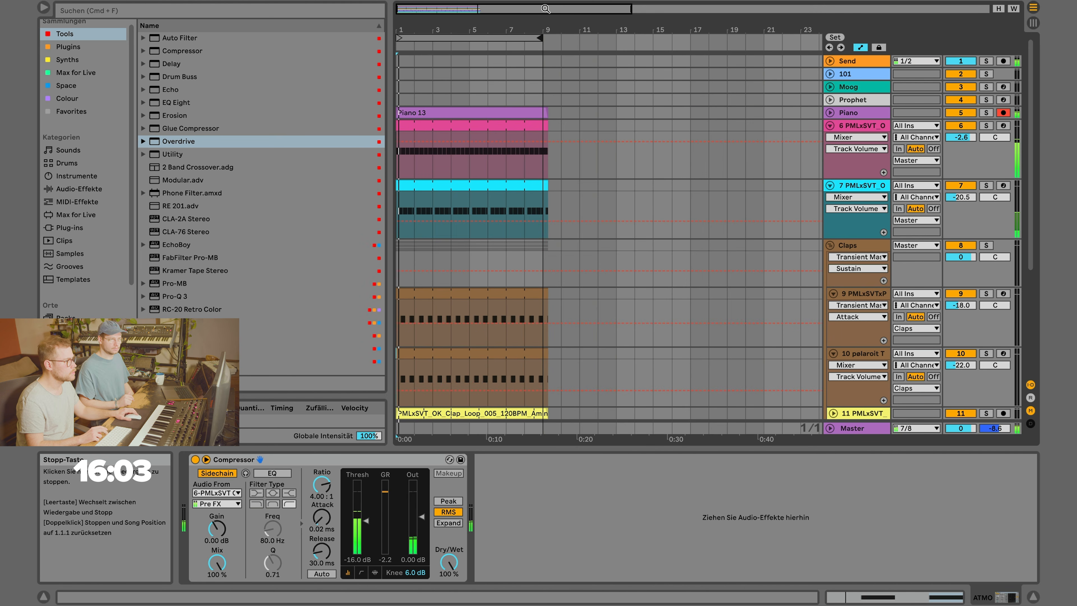
Check track 14's guitar loop in solo and then against the full mix of the looped section.
{"action": "scroll", "coordinate": [781, 279], "scroll_direction": "down", "scroll_amount": 3}
{"action": "scroll", "coordinate": [781, 279], "scroll_direction": "down", "scroll_amount": 2}
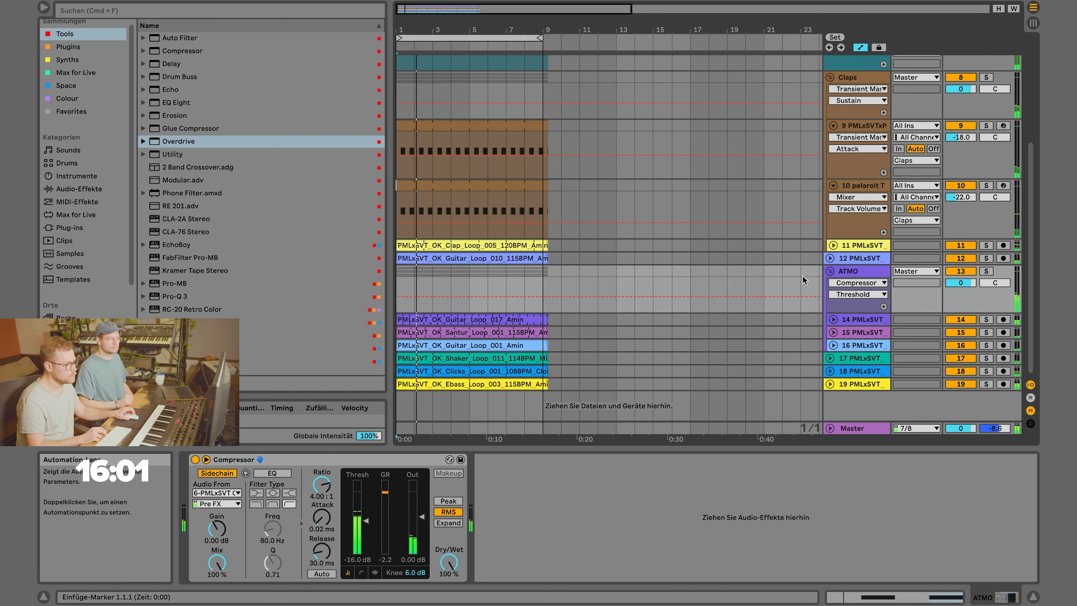
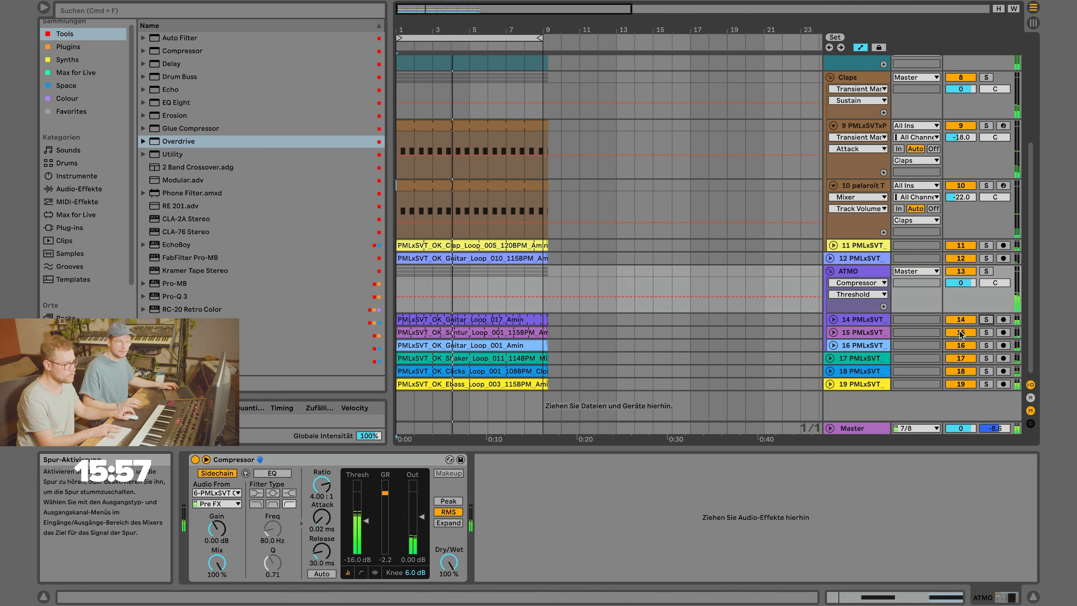
{"action": "left_click", "coordinate": [986, 319]}
{"action": "left_click", "coordinate": [985, 320]}
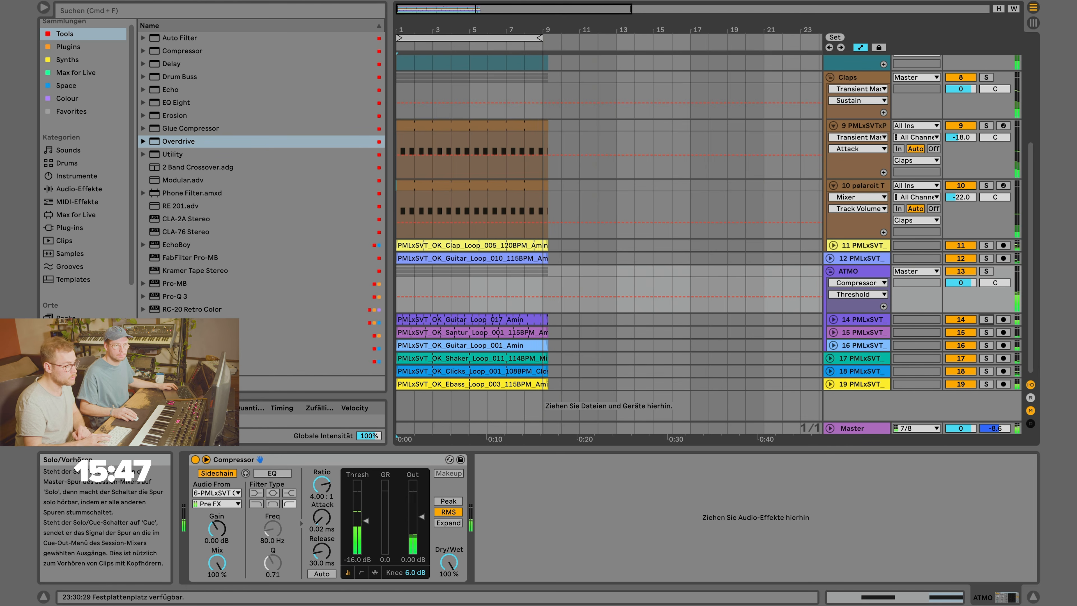
{"action": "scroll", "coordinate": [953, 312], "scroll_direction": "up", "scroll_amount": 10}
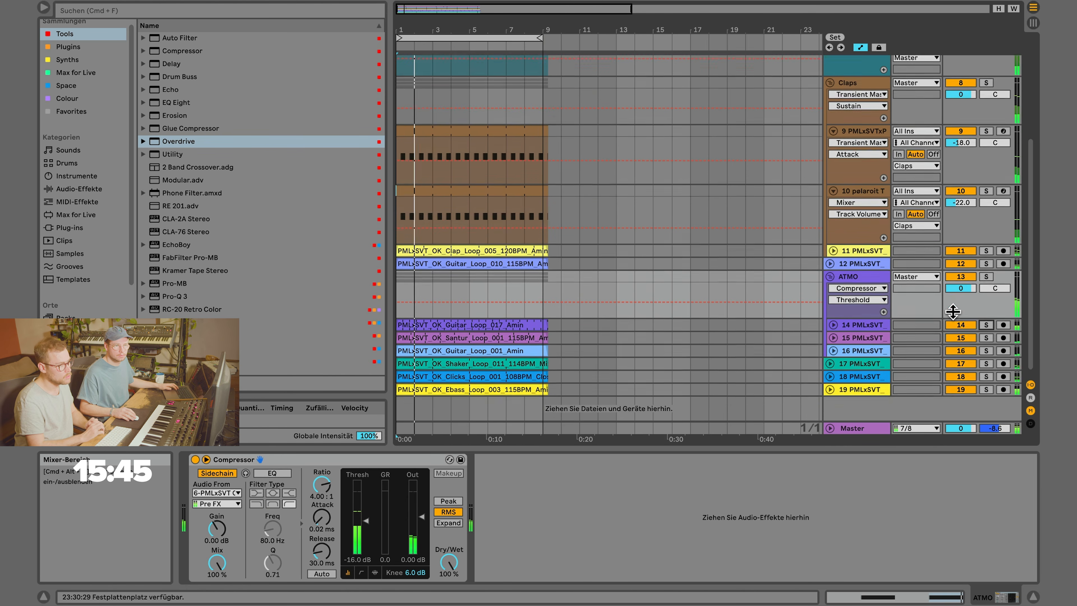
{"action": "scroll", "coordinate": [953, 311], "scroll_direction": "down", "scroll_amount": 10}
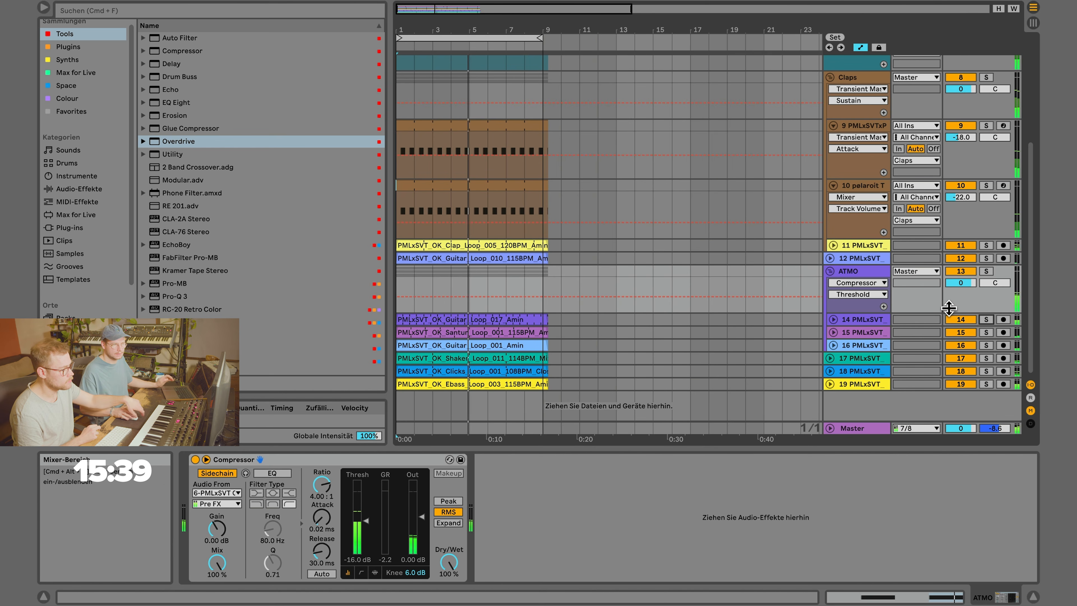
Lower the volume of track 14 inside ATMO to -19.4 dB and fold the ATMO group.
{"action": "left_click", "coordinate": [955, 318]}
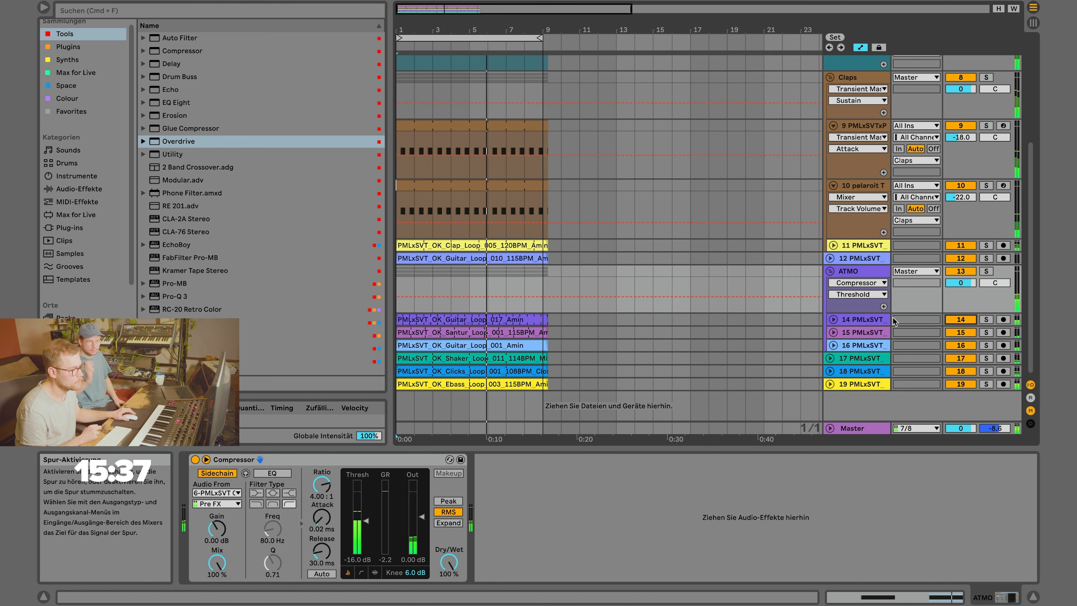
{"action": "left_click", "coordinate": [862, 320]}
{"action": "left_click", "coordinate": [836, 320]}
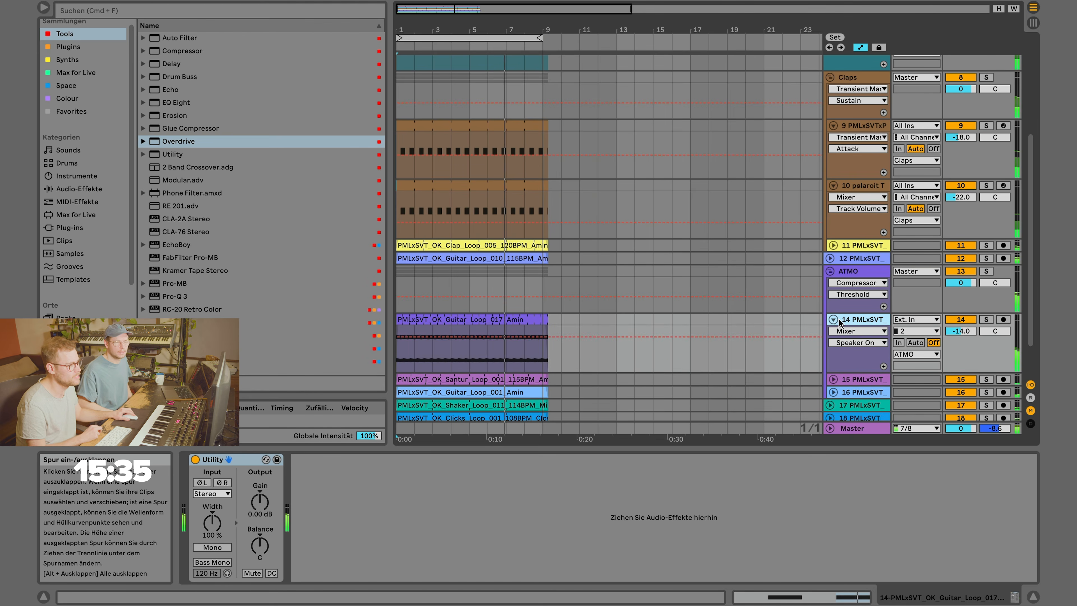
{"action": "left_click", "coordinate": [960, 331]}
{"action": "left_click_drag", "start_coordinate": [960, 331], "coordinate": [960, 328]}
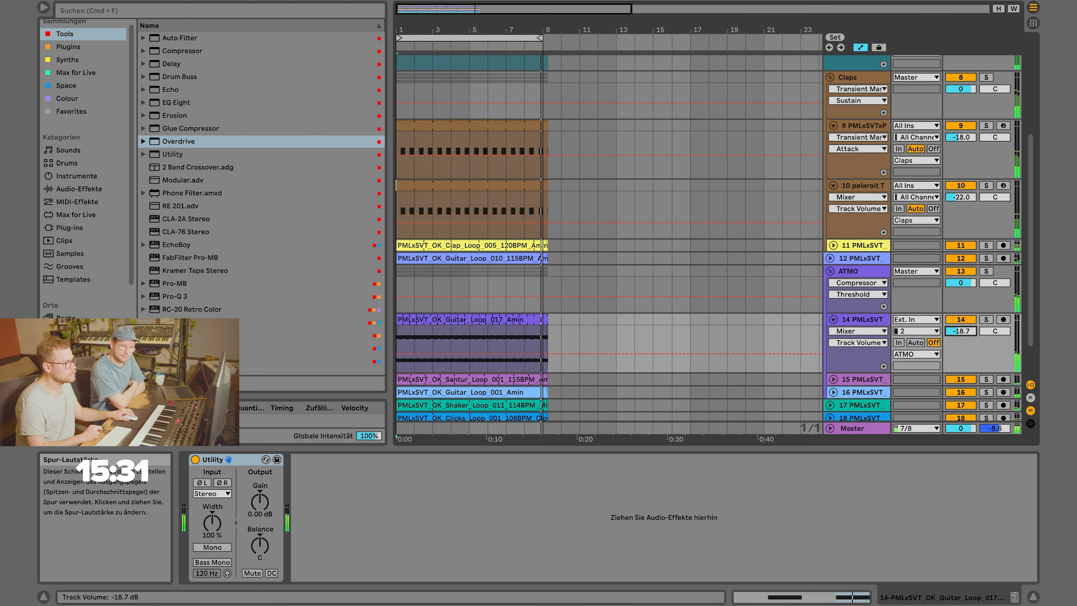
{"action": "left_click_drag", "start_coordinate": [960, 331], "coordinate": [960, 332]}
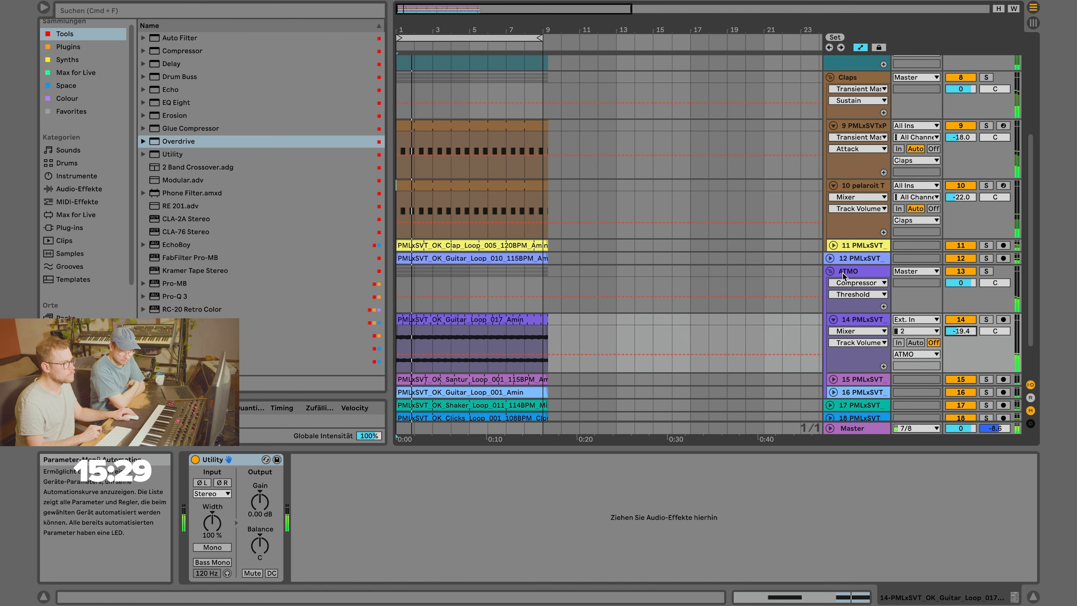
{"action": "left_click", "coordinate": [830, 272]}
Unfold the Piano track and extend the Piano 13 clip to fill the section from bar 1 to the end of bar 8.
{"action": "scroll", "coordinate": [456, 129], "scroll_direction": "up", "scroll_amount": 5}
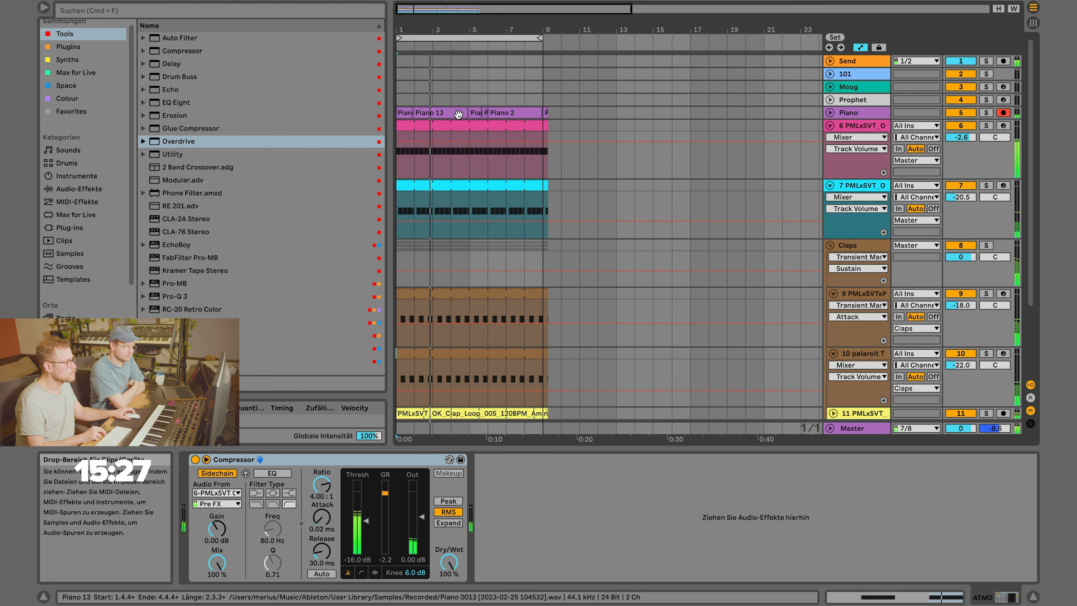
{"action": "left_click", "coordinate": [829, 111]}
{"action": "left_click", "coordinate": [830, 112]}
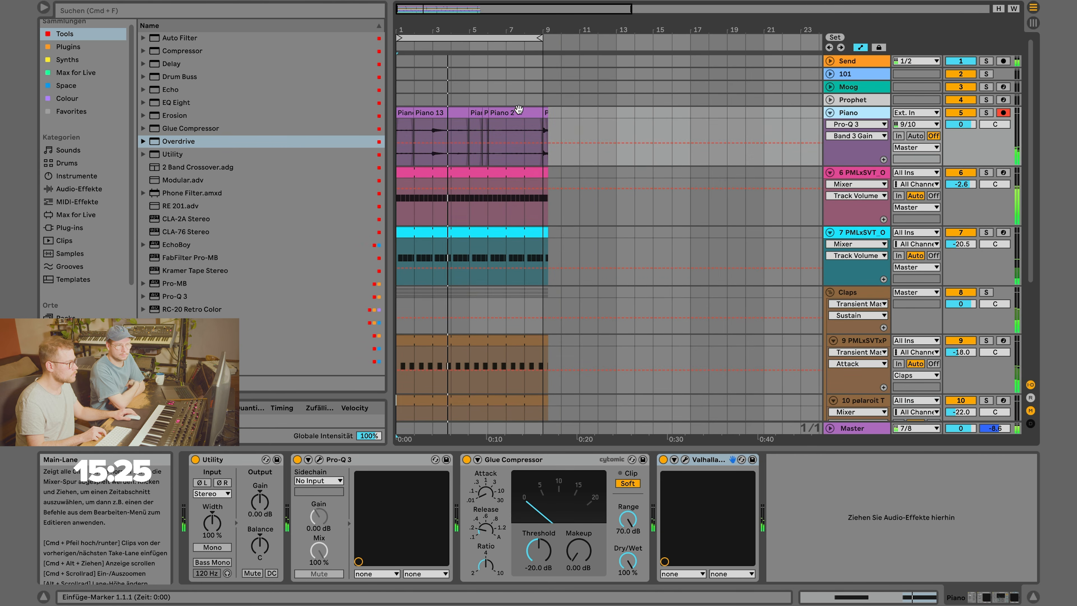
{"action": "left_click", "coordinate": [462, 111]}
{"action": "left_click_drag", "start_coordinate": [464, 110], "coordinate": [541, 111]}
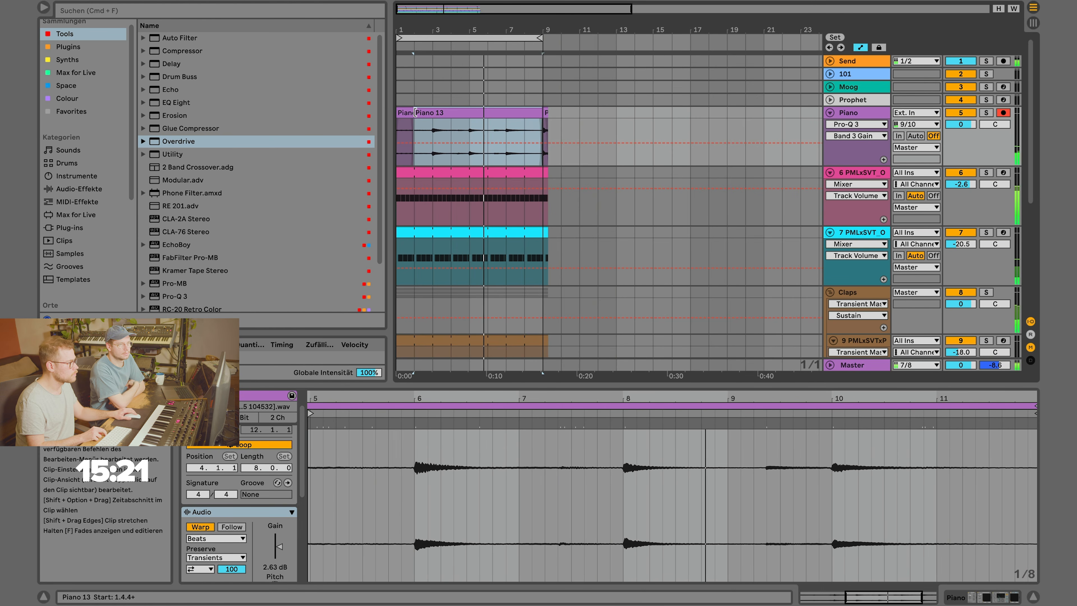
{"action": "left_click_drag", "start_coordinate": [414, 111], "coordinate": [396, 112]}
Check the lower loop tracks' clips and duplicate the Piano 13 clip's time span twice across all tracks.
{"action": "scroll", "coordinate": [522, 172], "scroll_direction": "down", "scroll_amount": 10}
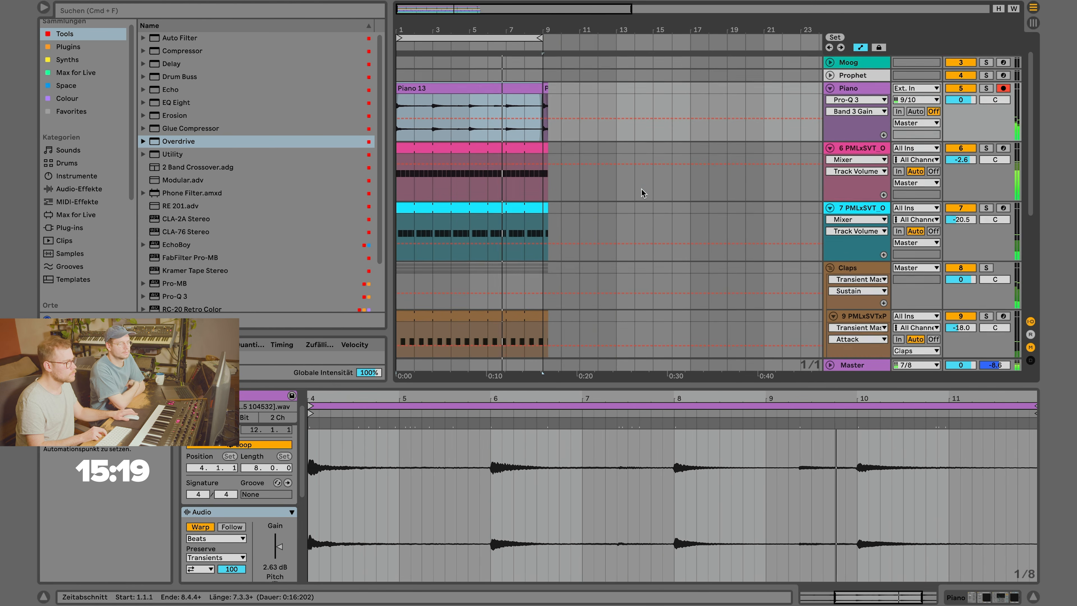
{"action": "left_click", "coordinate": [502, 350]}
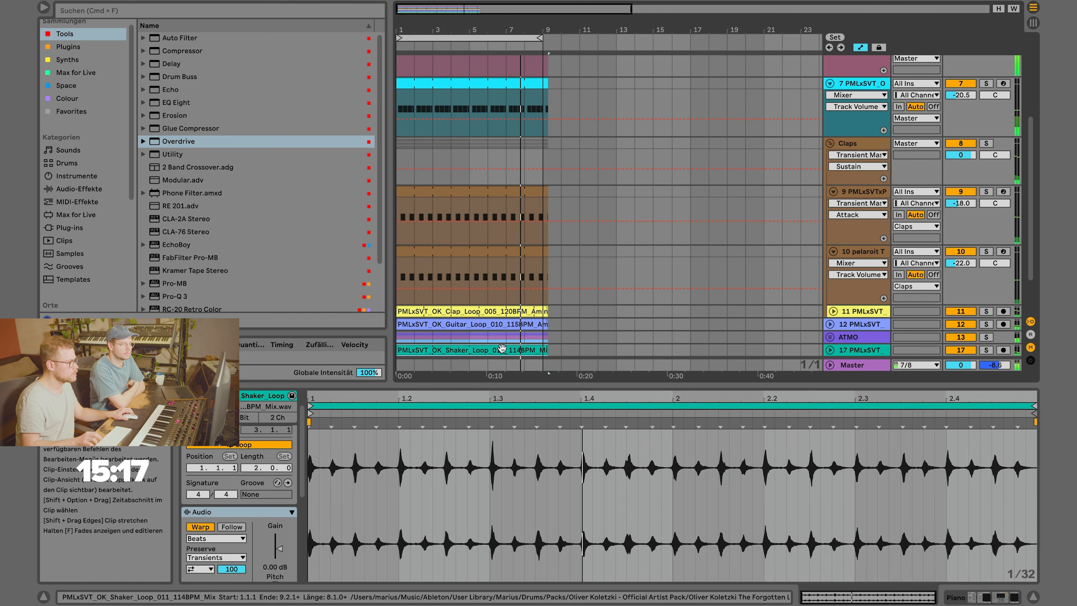
{"action": "scroll", "coordinate": [501, 341], "scroll_direction": "down", "scroll_amount": 4}
{"action": "left_click", "coordinate": [498, 321]}
{"action": "scroll", "coordinate": [474, 250], "scroll_direction": "up", "scroll_amount": 11}
{"action": "scroll", "coordinate": [473, 251], "scroll_direction": "up", "scroll_amount": 3}
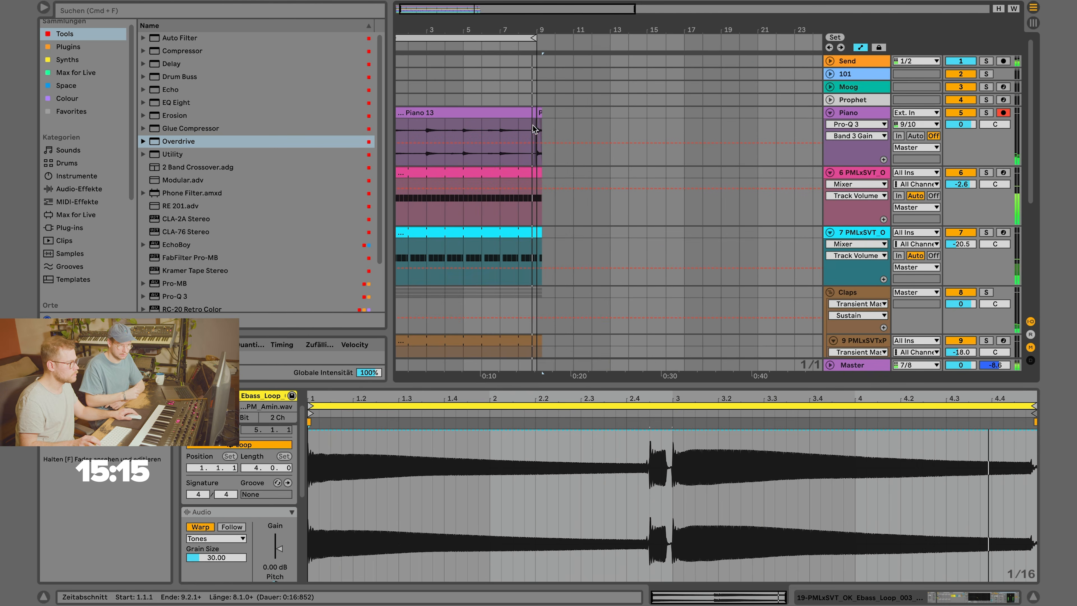
{"action": "left_click", "coordinate": [510, 112]}
{"action": "key", "text": "super+d"}
{"action": "key", "text": "super+d"}
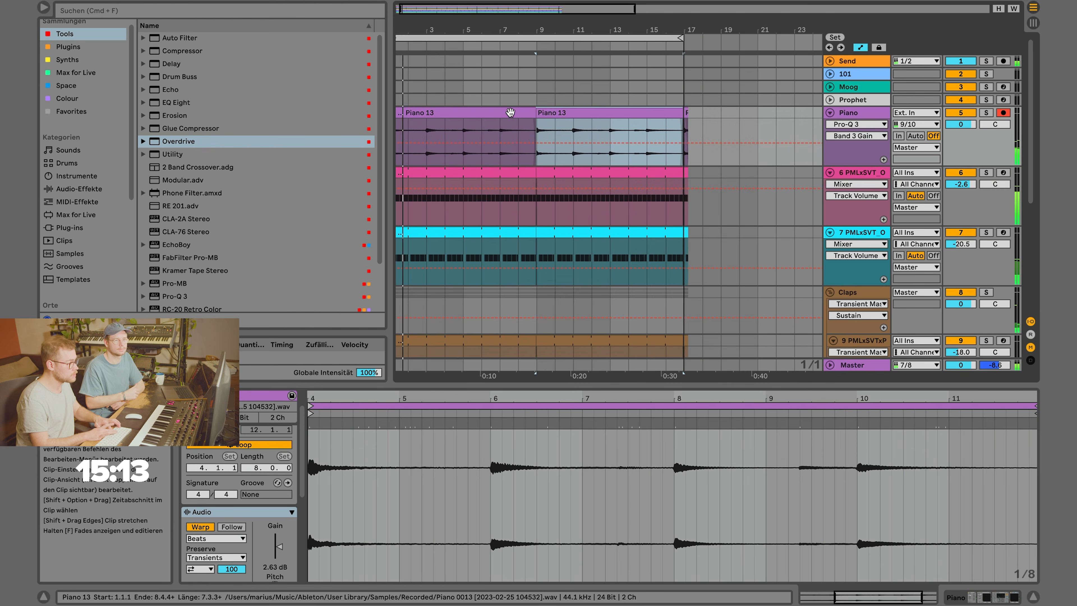
Delete the Piano 13 clip from the first eight bars of the Piano track.
{"action": "scroll", "coordinate": [525, 130], "scroll_direction": "down", "scroll_amount": 2}
{"action": "scroll", "coordinate": [478, 299], "scroll_direction": "down", "scroll_amount": 5}
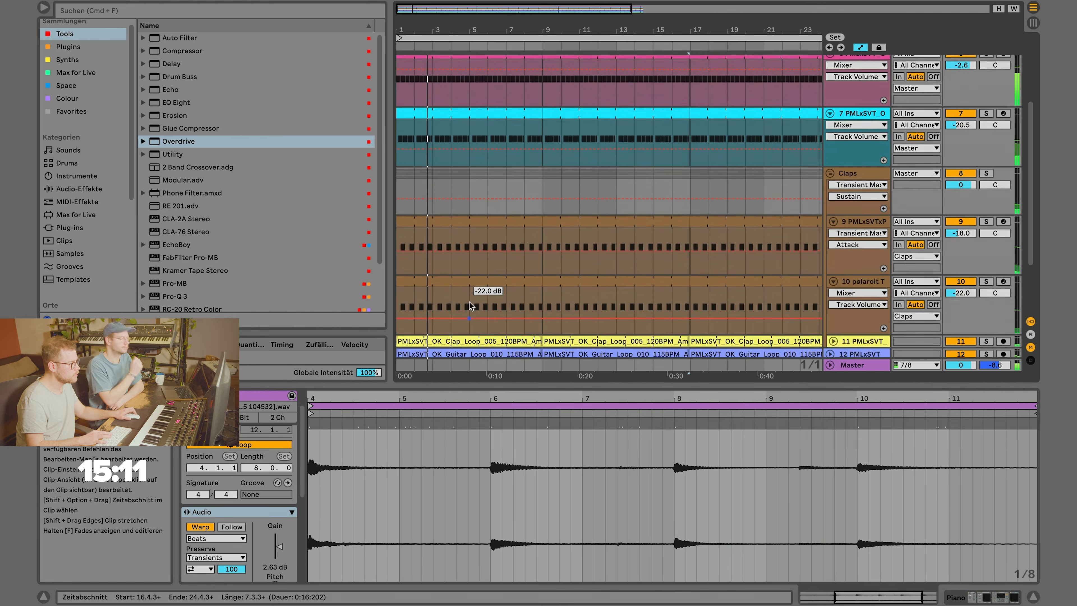
{"action": "scroll", "coordinate": [483, 272], "scroll_direction": "up", "scroll_amount": 7}
{"action": "left_click", "coordinate": [469, 113]}
{"action": "left_click", "coordinate": [463, 173], "text": "shift"}
{"action": "scroll", "coordinate": [450, 216], "scroll_direction": "down", "scroll_amount": 12}
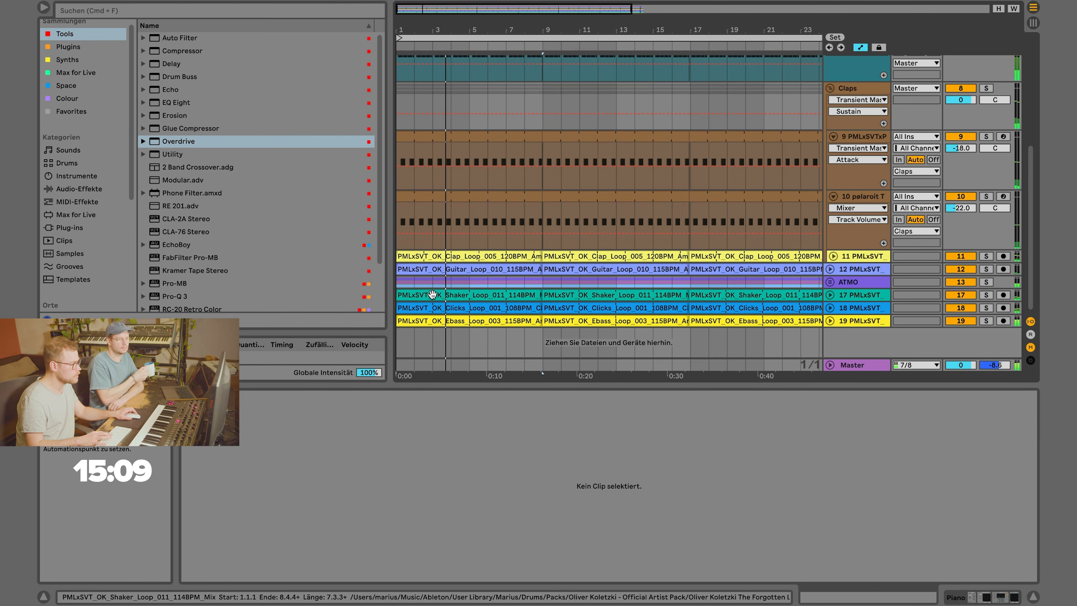
Clear the transposition envelope across all eight bars of the first Ebass loop clip on track 19, narrowing the browser for more arrangement space.
{"action": "left_click", "coordinate": [446, 320]}
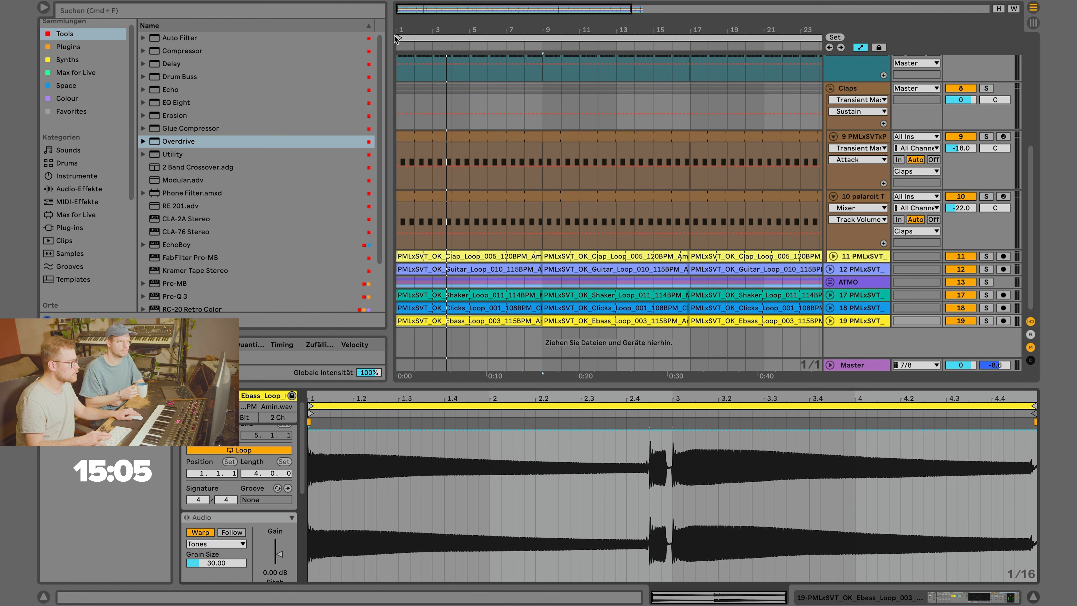
{"action": "left_click_drag", "start_coordinate": [390, 297], "coordinate": [277, 305]}
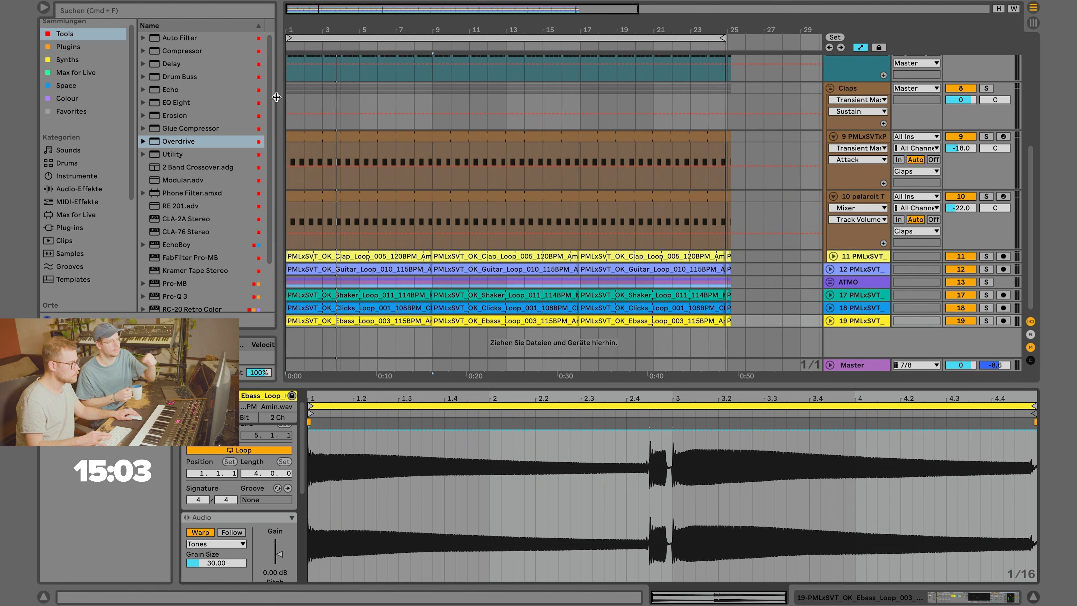
{"action": "scroll", "coordinate": [214, 513], "scroll_direction": "down", "scroll_amount": 5}
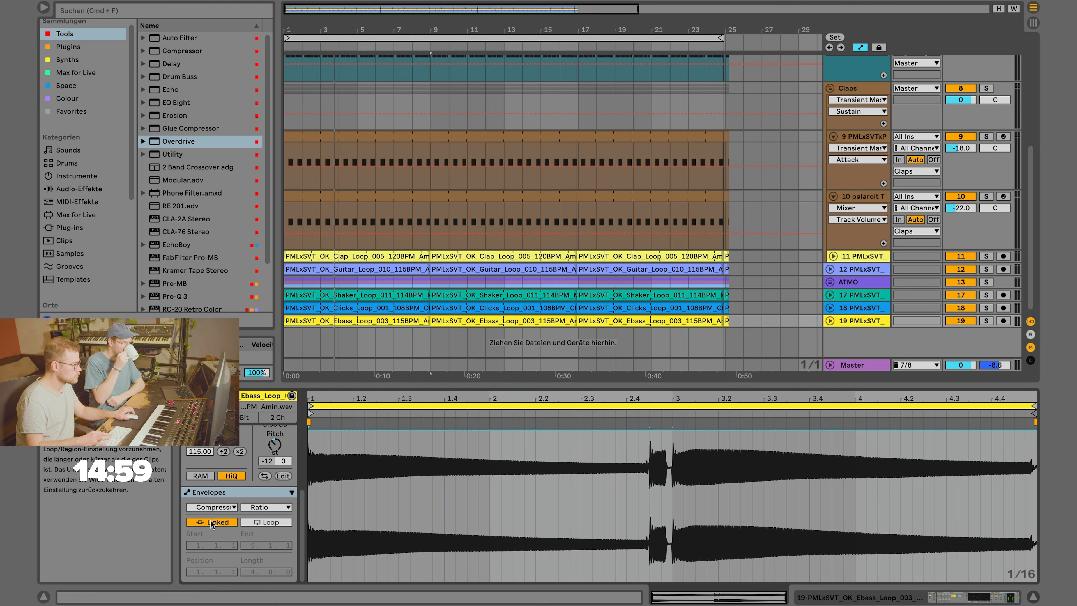
{"action": "left_click", "coordinate": [212, 523]}
{"action": "left_click", "coordinate": [212, 523]}
{"action": "left_click", "coordinate": [212, 508]}
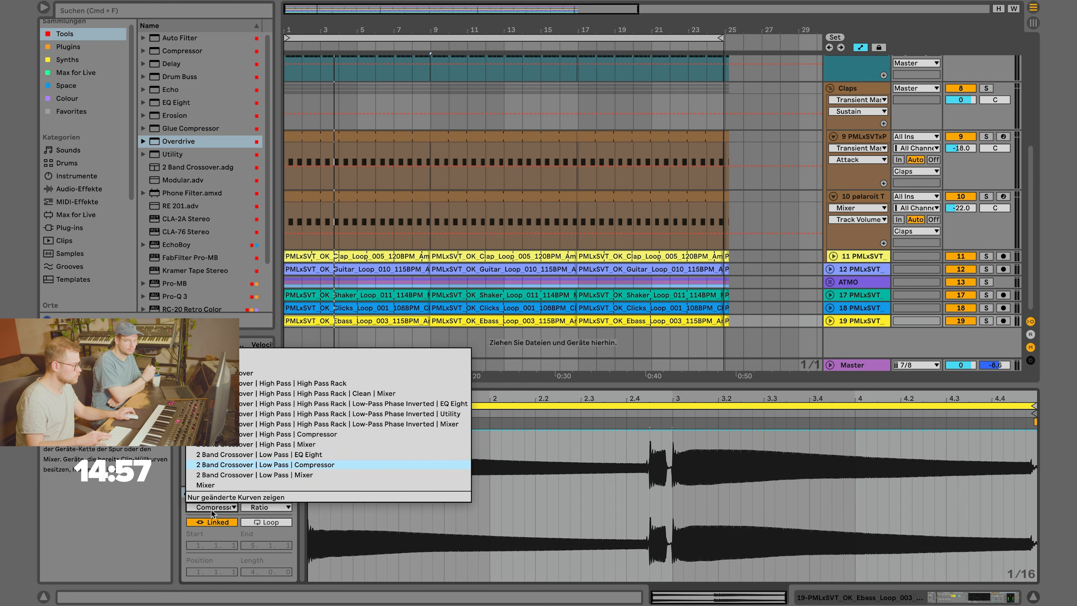
{"action": "left_click", "coordinate": [212, 361]}
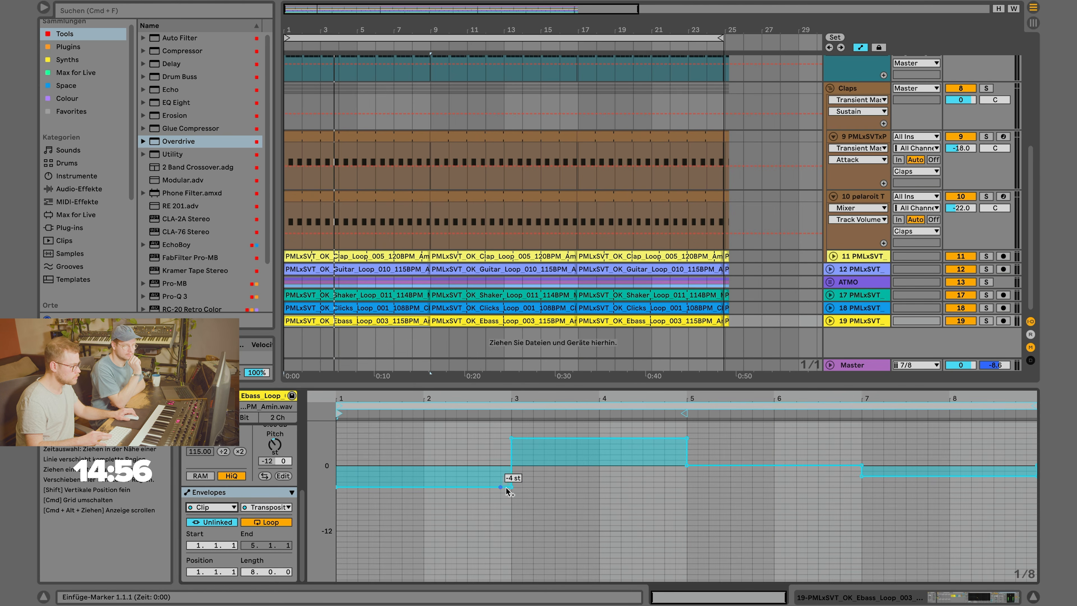
{"action": "left_click_drag", "start_coordinate": [511, 487], "coordinate": [511, 470]}
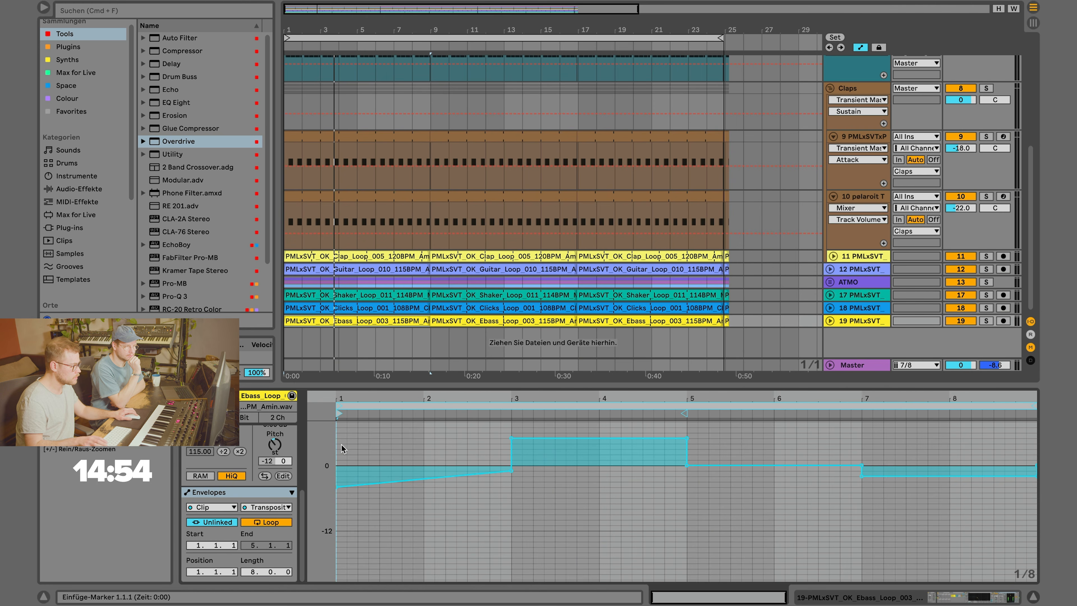
{"action": "left_click_drag", "start_coordinate": [338, 449], "coordinate": [1036, 441]}
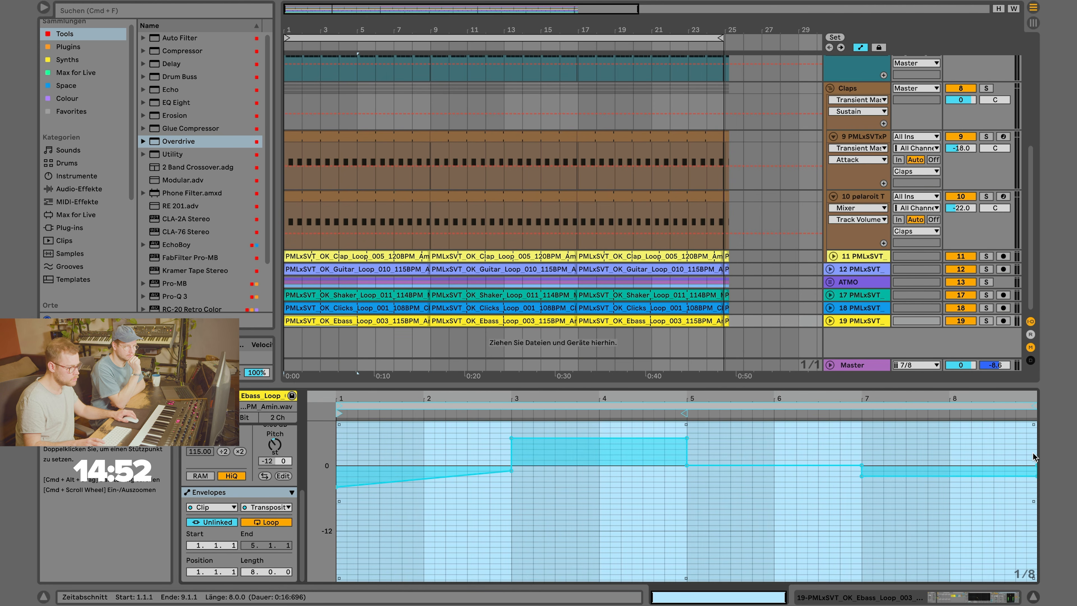
{"action": "key", "text": "Delete"}
Play the arrangement with track 19 unfolded and compare the transposition envelopes of its first and second Ebass clips.
{"action": "key", "text": "space"}
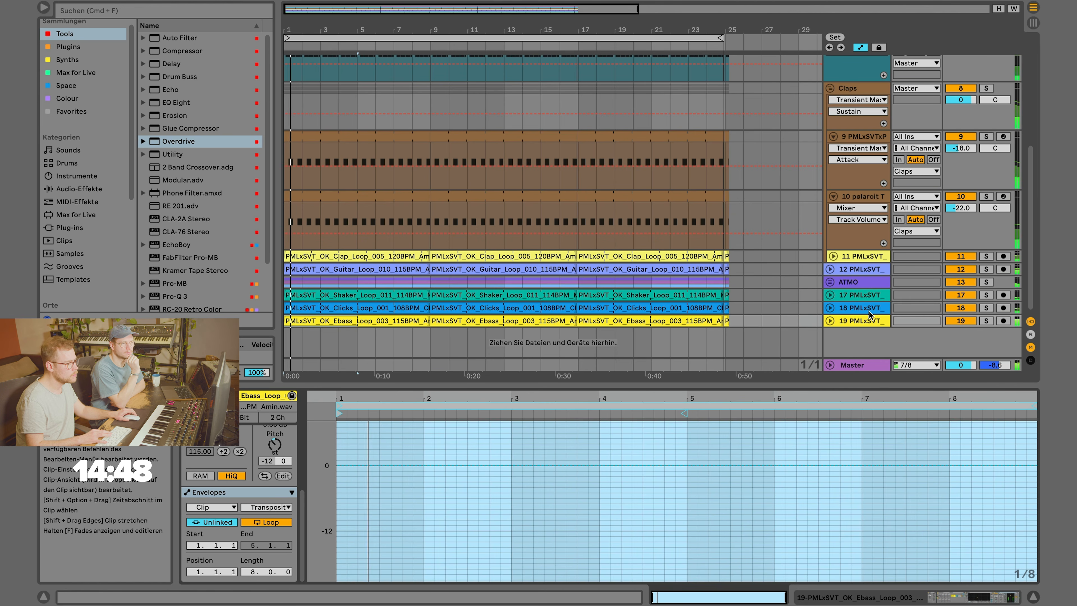
{"action": "left_click", "coordinate": [830, 321]}
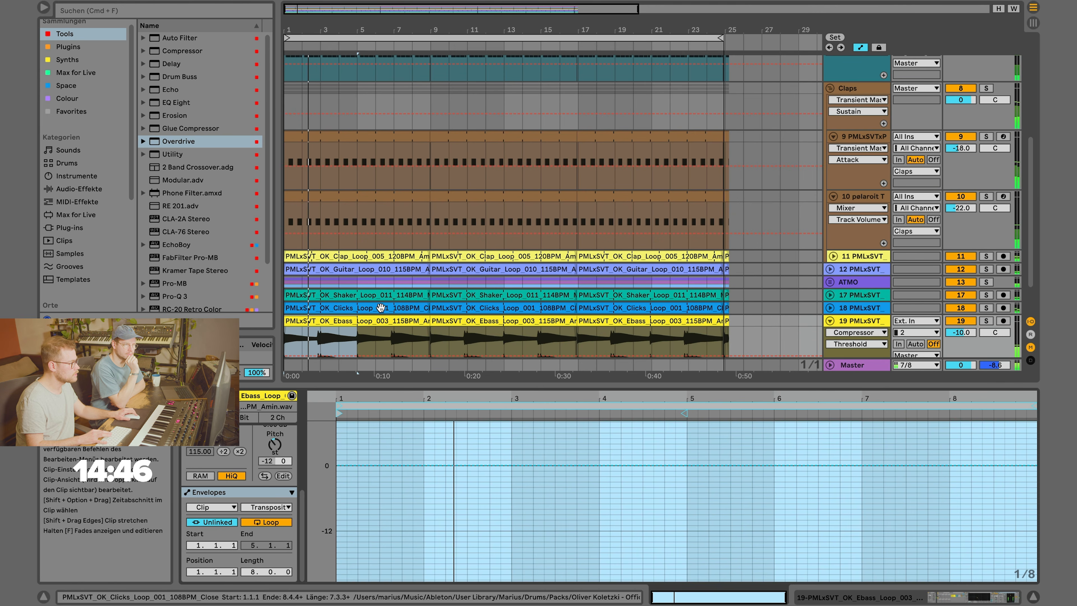
{"action": "left_click", "coordinate": [380, 321]}
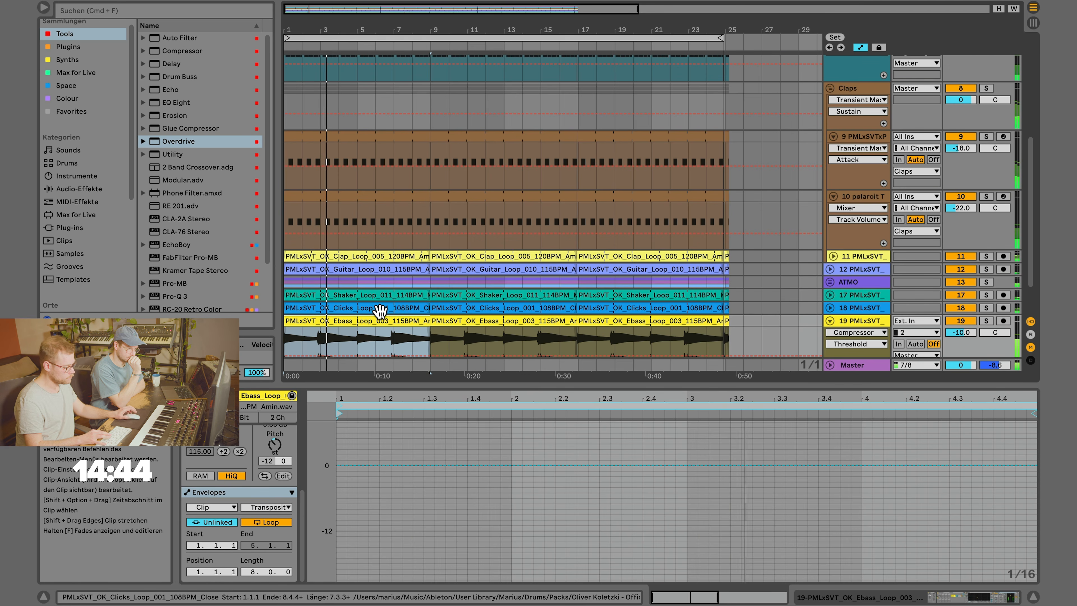
{"action": "left_click", "coordinate": [486, 321]}
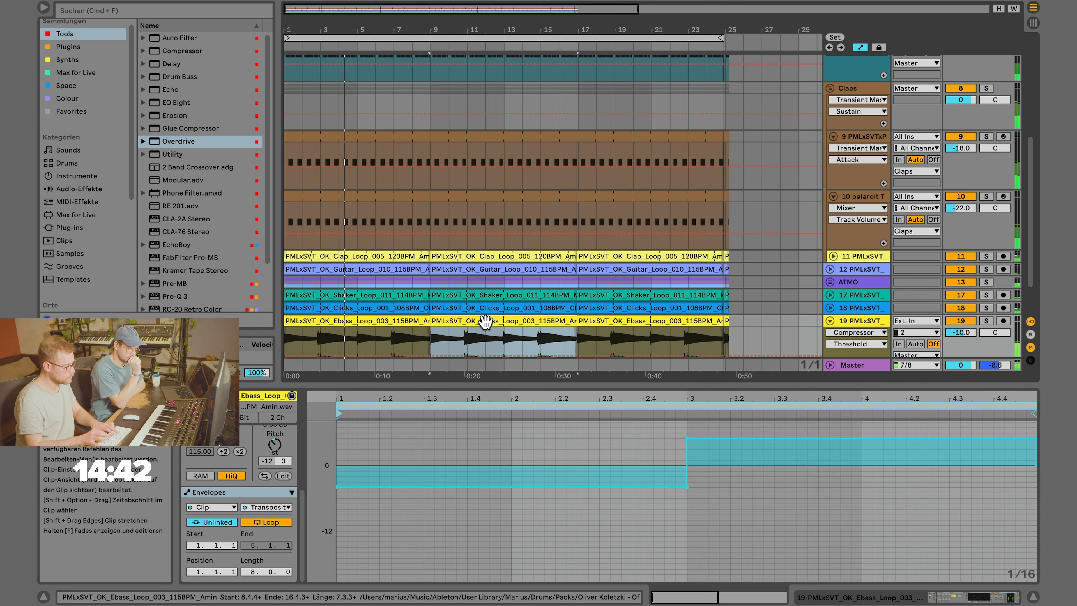
Rename the Ebass clip starting at bar 9 as Harmonie and set the volume of track 19 to -8.3 dB.
{"action": "left_click", "coordinate": [486, 322]}
{"action": "key", "text": "super+r"}
{"action": "type", "text": "H"}
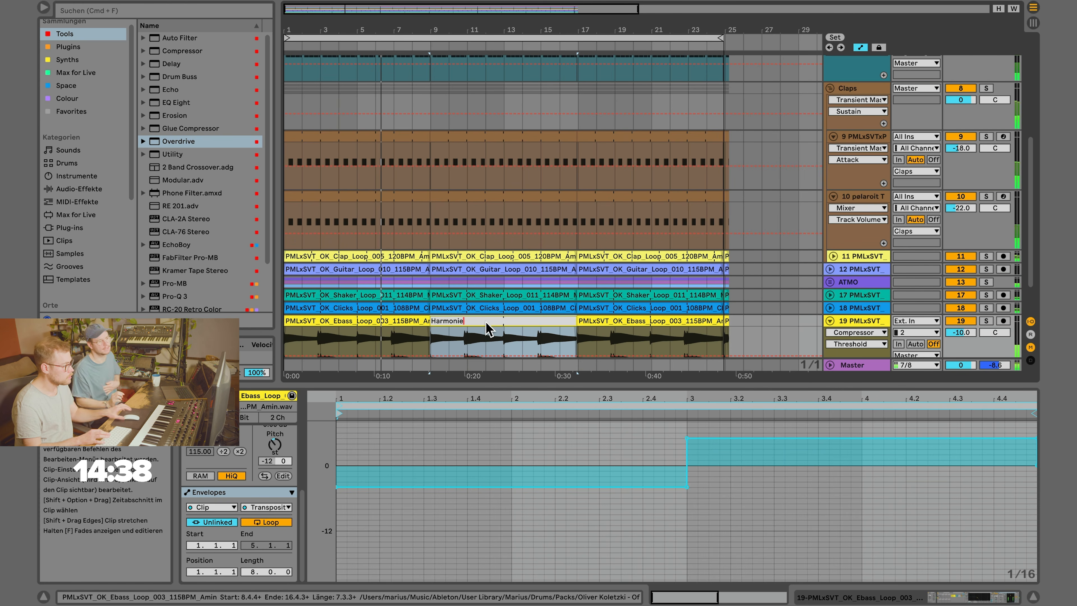
{"action": "left_click", "coordinate": [486, 328]}
{"action": "left_click", "coordinate": [413, 335]}
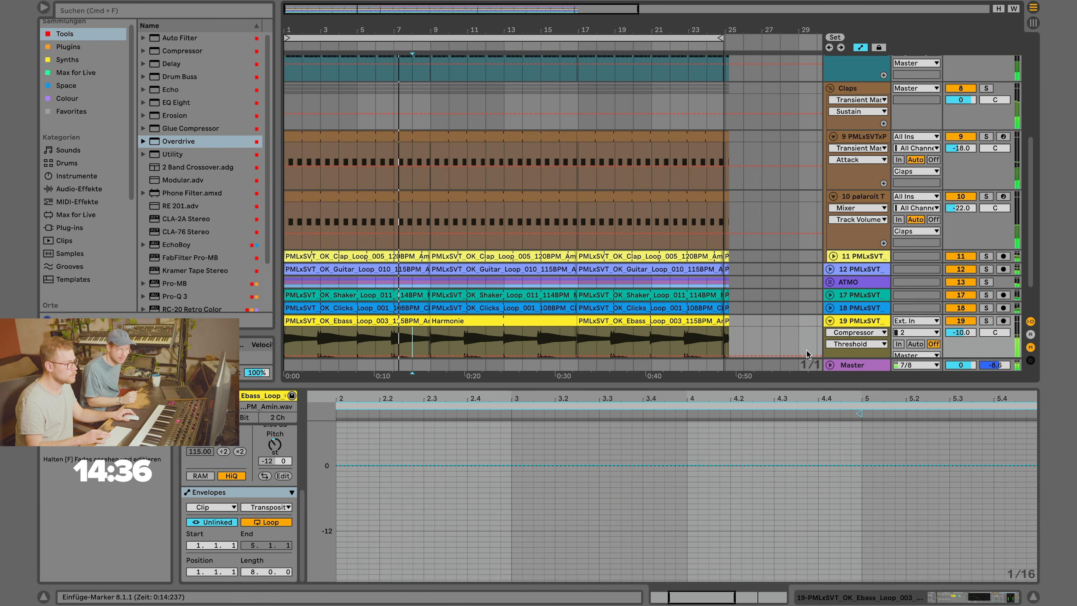
{"action": "left_click_drag", "start_coordinate": [959, 332], "coordinate": [959, 326]}
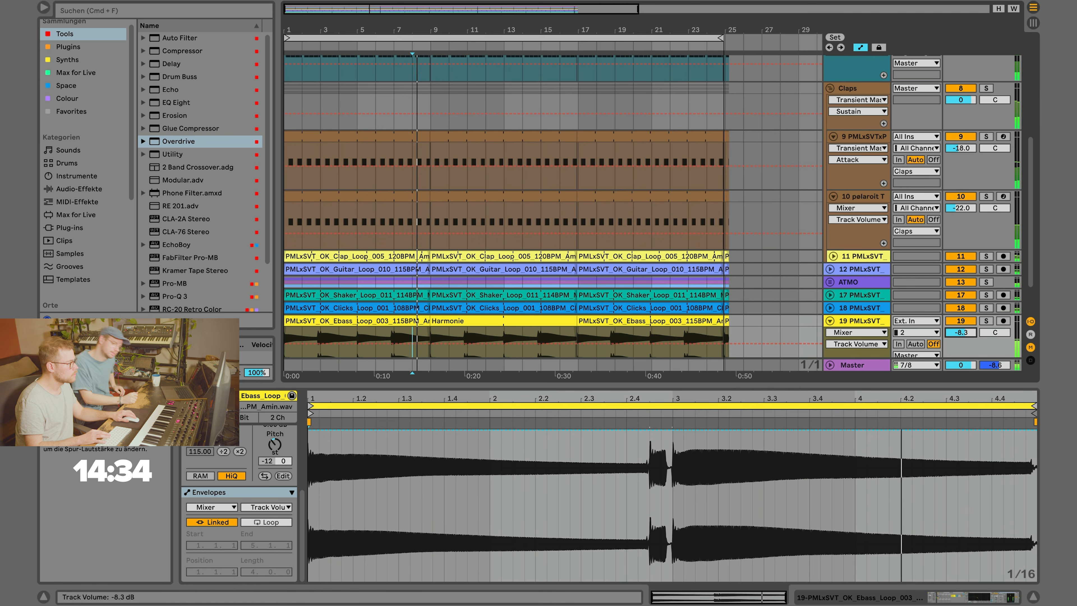
{"action": "scroll", "coordinate": [454, 329], "scroll_direction": "down", "scroll_amount": 3}
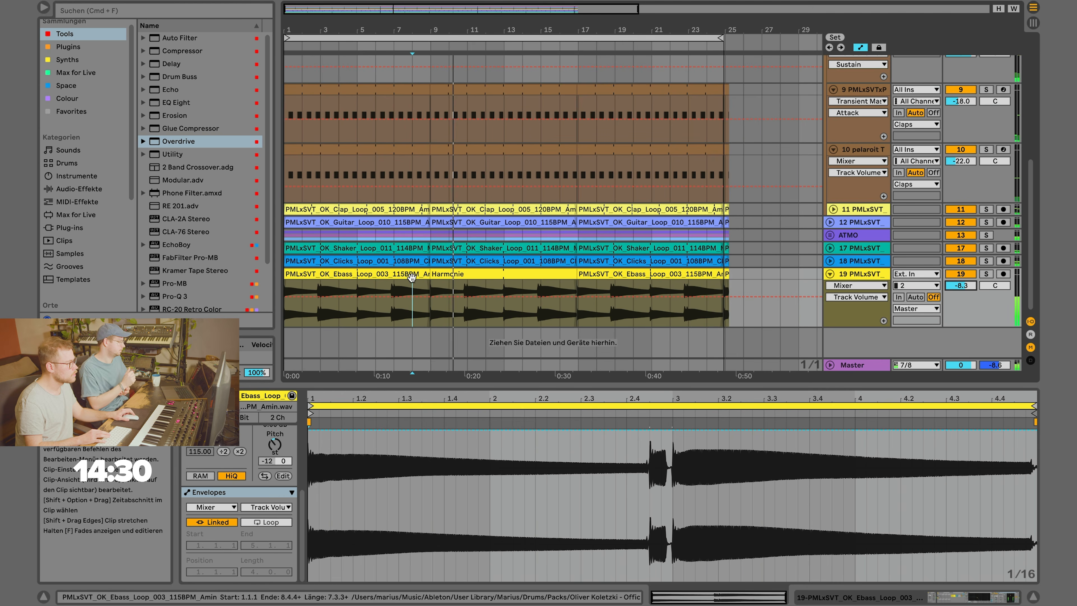
Align the starts of the second section's drum, loop and bass clips with the Piano 13 clip at bar 9.
{"action": "scroll", "coordinate": [431, 203], "scroll_direction": "up", "scroll_amount": 10}
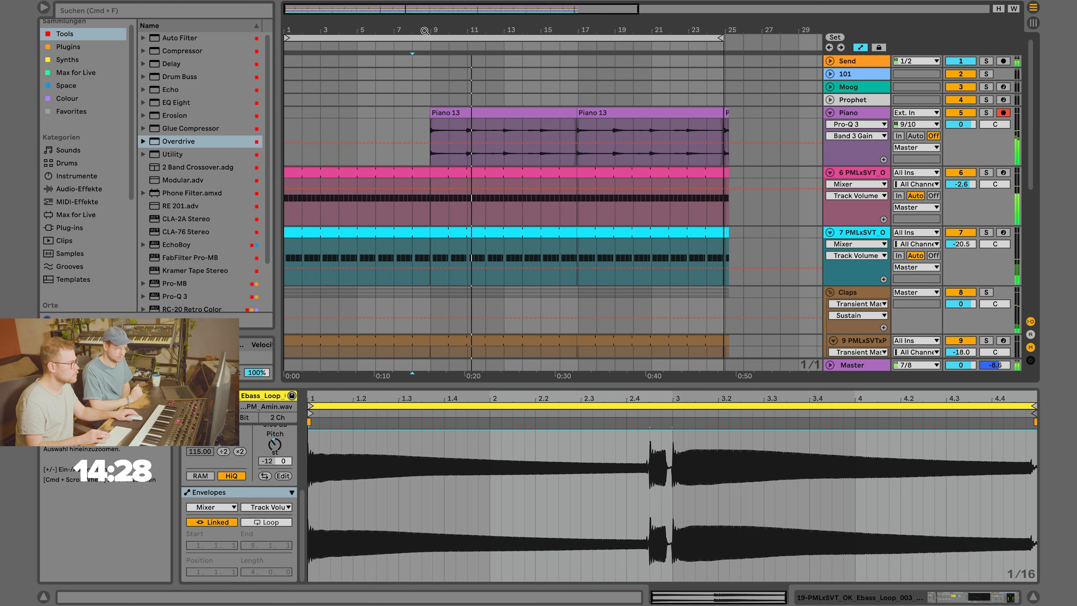
{"action": "left_click_drag", "start_coordinate": [427, 47], "coordinate": [428, 55]}
{"action": "left_click", "coordinate": [483, 113]}
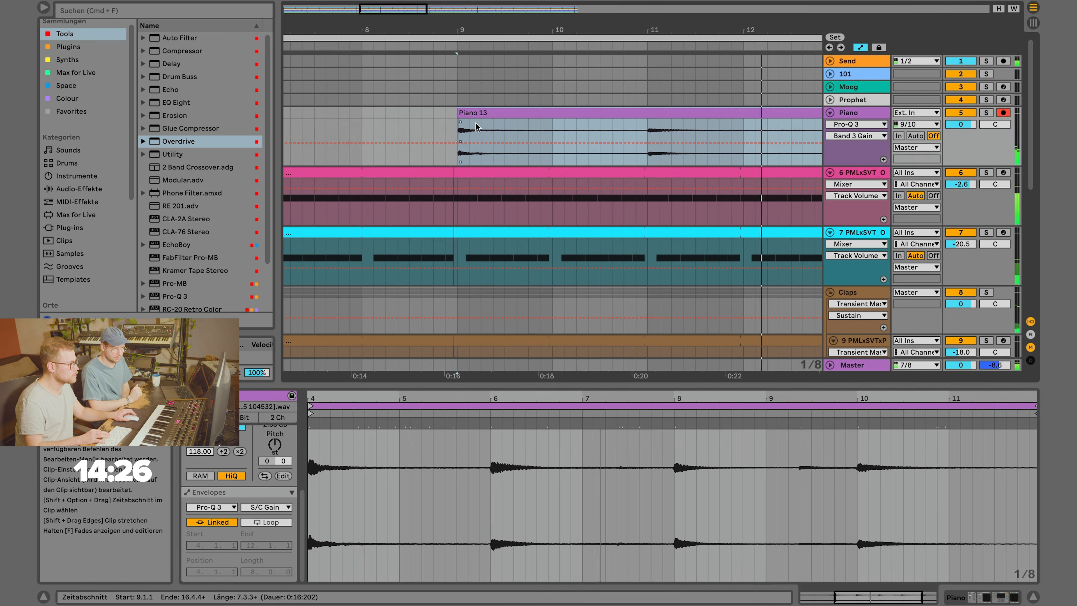
{"action": "left_click", "coordinate": [483, 169]}
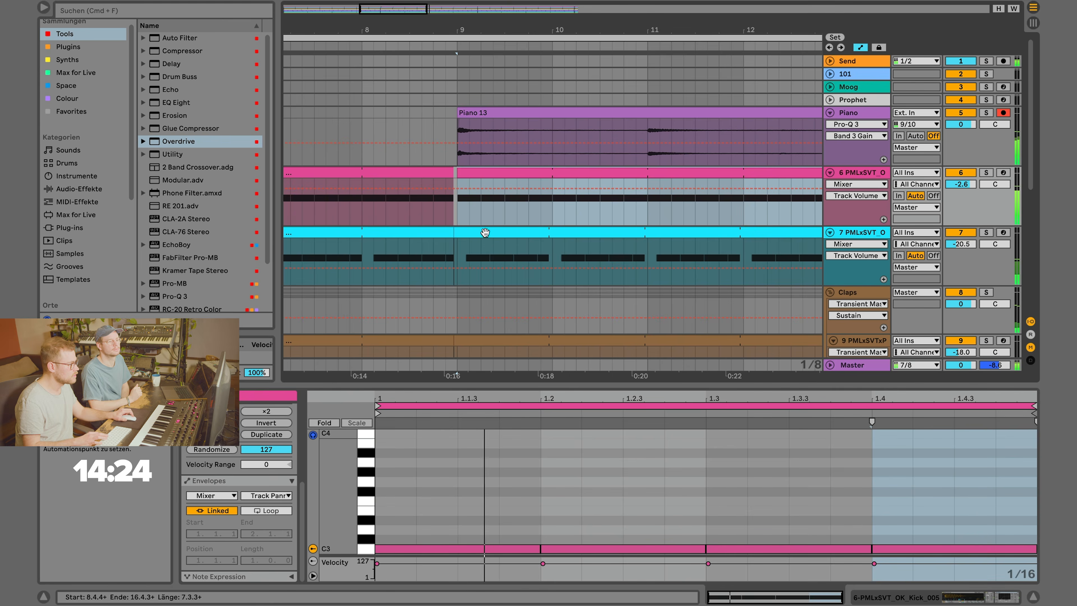
{"action": "left_click", "coordinate": [490, 233]}
{"action": "scroll", "coordinate": [469, 169], "scroll_direction": "down", "scroll_amount": 5}
{"action": "left_click", "coordinate": [469, 168]}
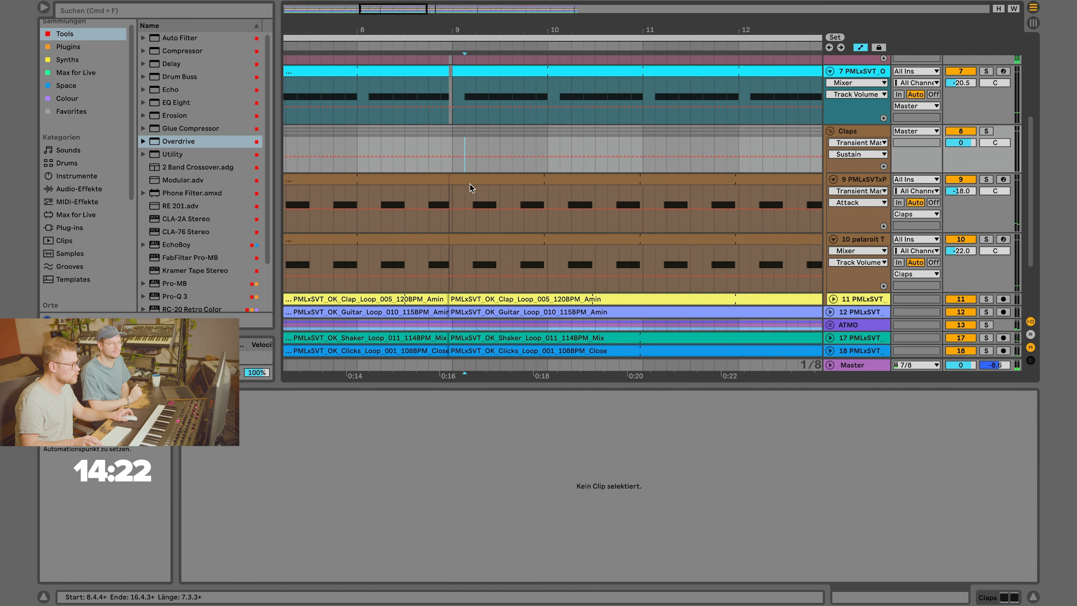
{"action": "left_click_drag", "start_coordinate": [468, 167], "coordinate": [480, 273]}
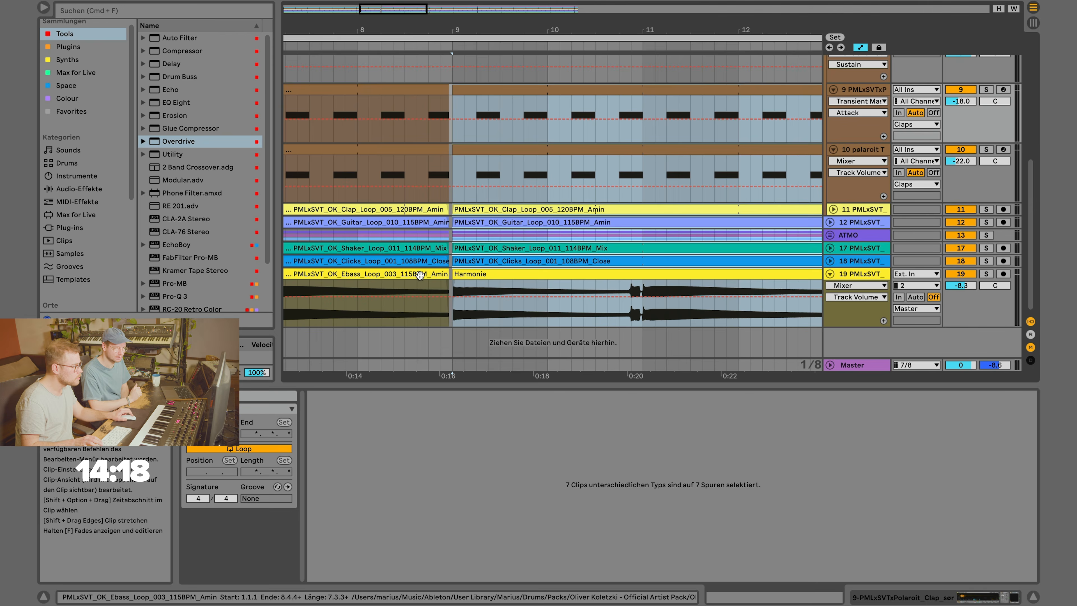
Extend the first section's clips from the bass track up to the kick track so they end exactly at bar 9.
{"action": "left_click", "coordinate": [422, 274]}
{"action": "scroll", "coordinate": [420, 223], "scroll_direction": "up", "scroll_amount": 5}
{"action": "scroll", "coordinate": [420, 222], "scroll_direction": "up", "scroll_amount": 2}
{"action": "left_click", "coordinate": [429, 172], "text": "shift"}
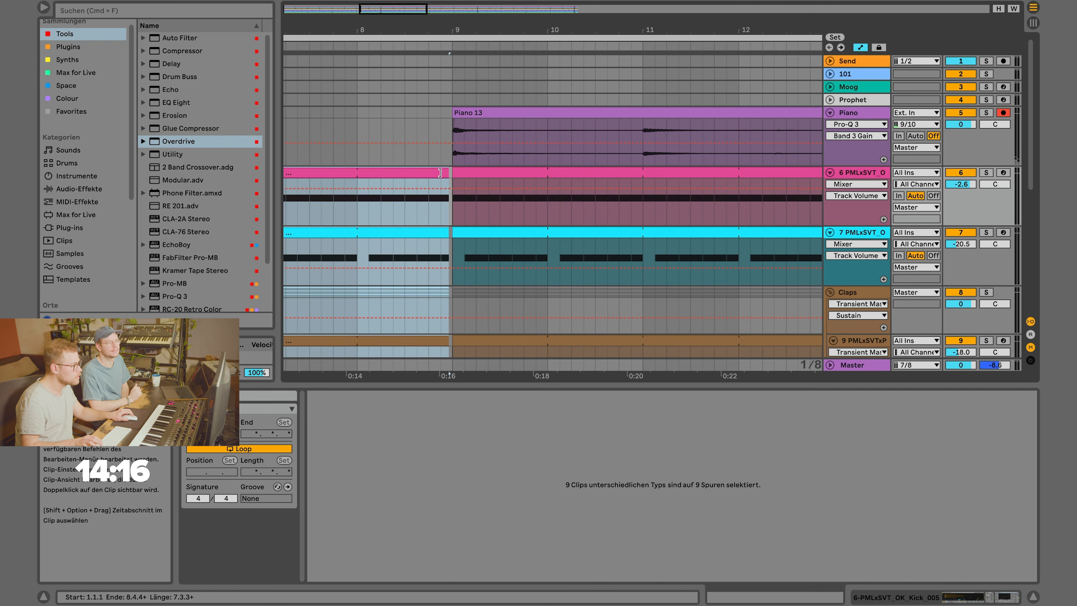
{"action": "left_click", "coordinate": [432, 233]}
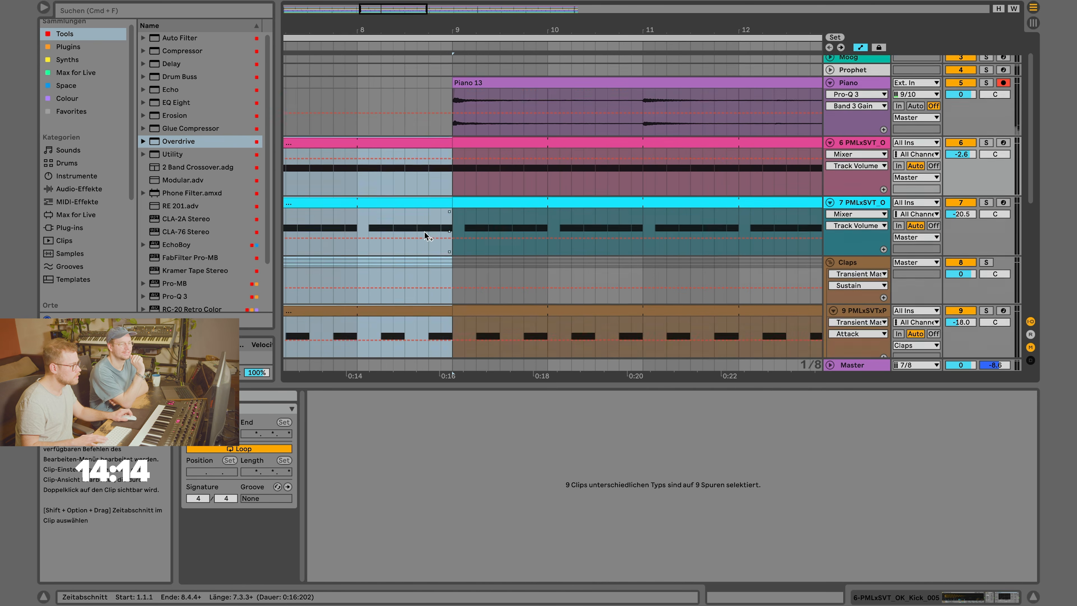
Extend the first-section clips inside the ATMO group to bar 9, then fold the group with the whole arrangement in view.
{"action": "scroll", "coordinate": [428, 235], "scroll_direction": "down", "scroll_amount": 10}
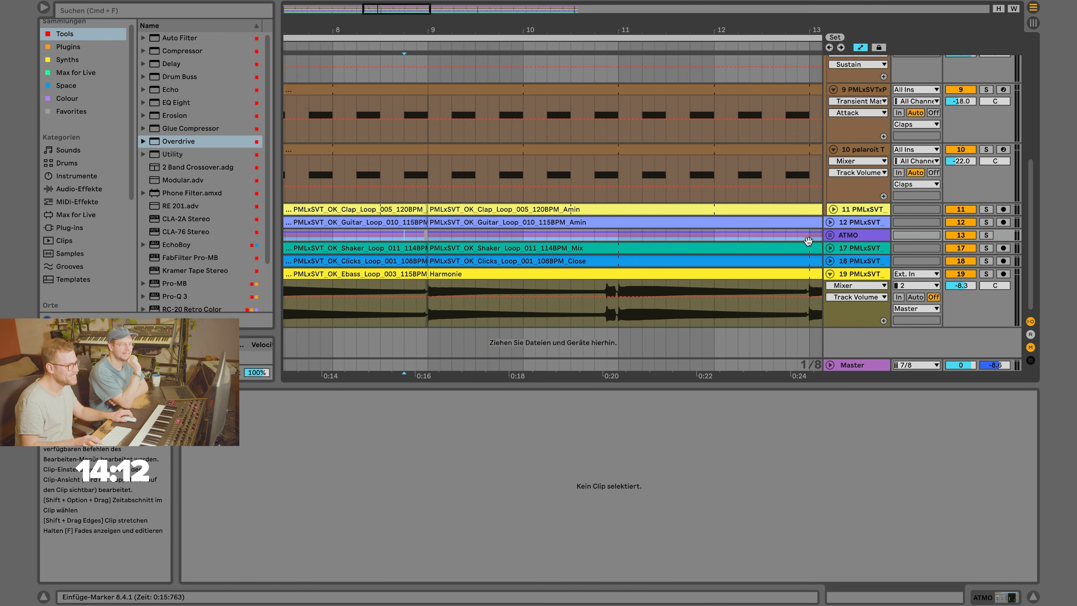
{"action": "left_click", "coordinate": [830, 234]}
{"action": "scroll", "coordinate": [421, 237], "scroll_direction": "down", "scroll_amount": 3}
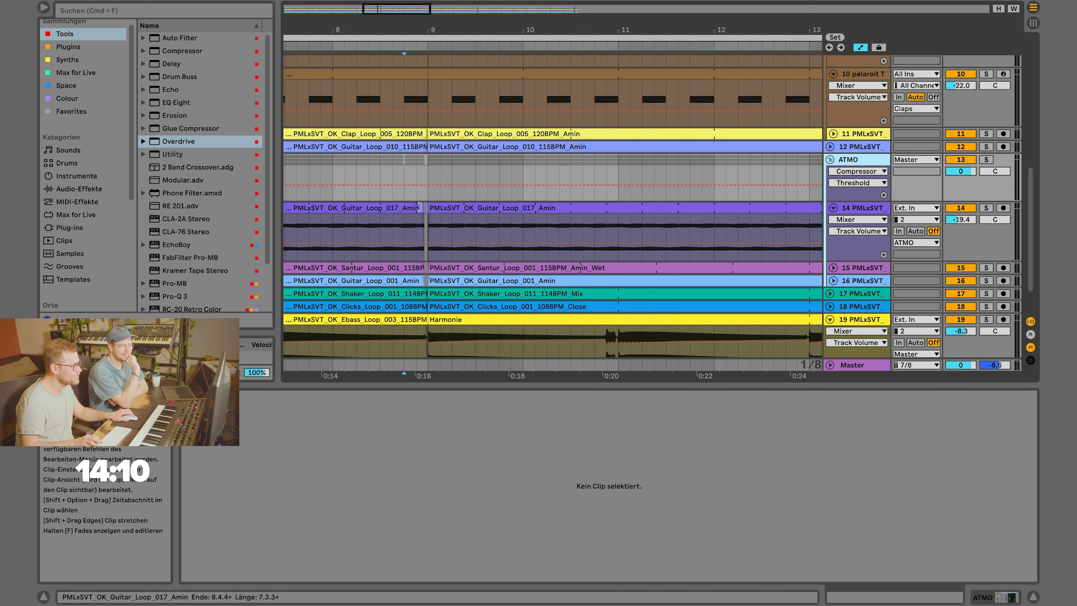
{"action": "left_click", "coordinate": [424, 208]}
{"action": "left_click", "coordinate": [414, 280], "text": "super"}
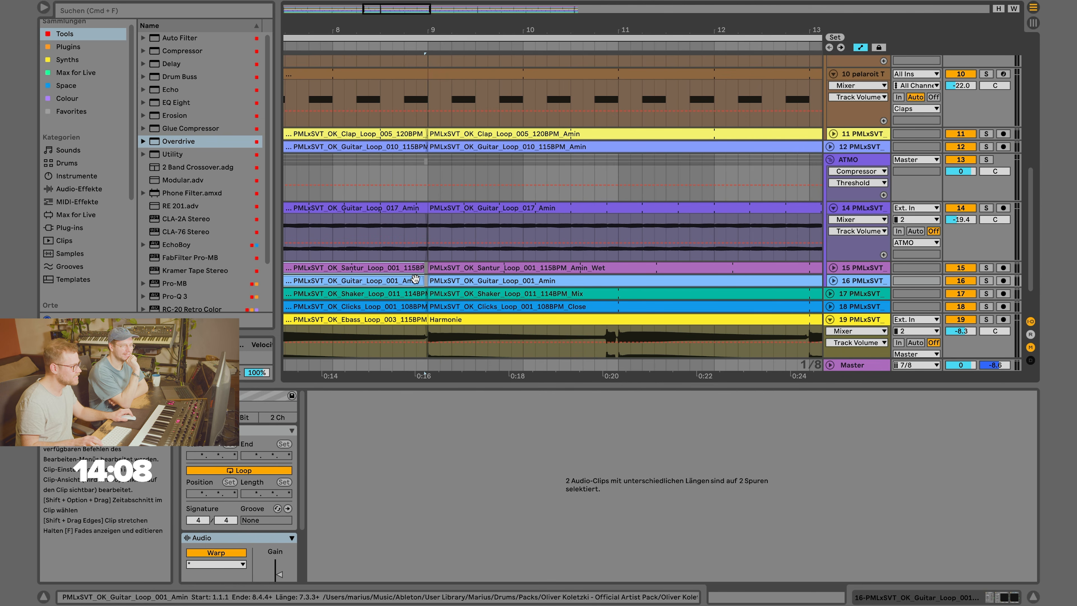
{"action": "left_click", "coordinate": [414, 204]}
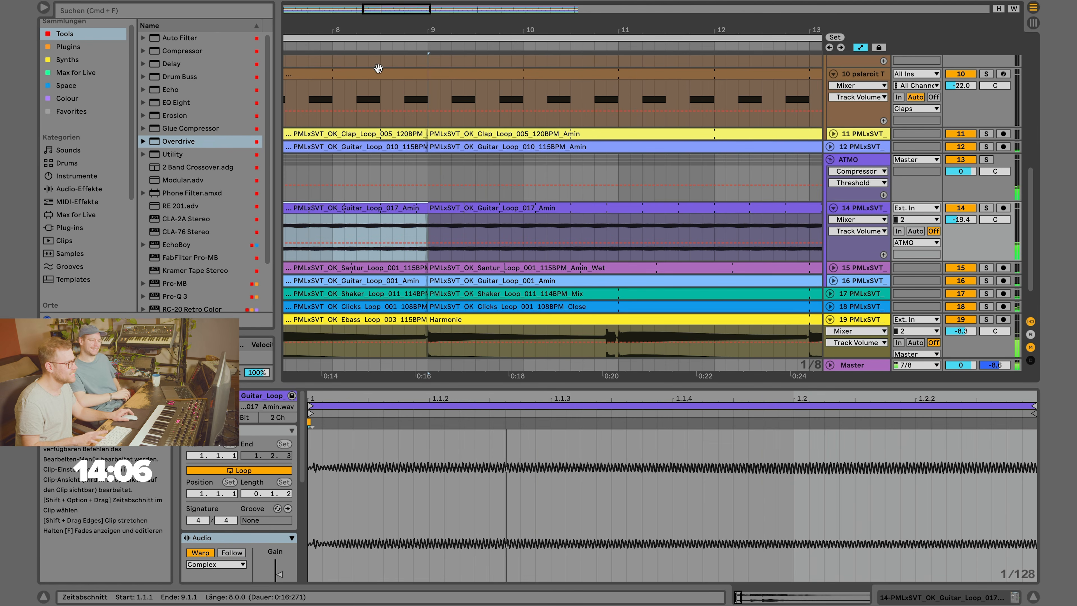
{"action": "key", "text": "w"}
{"action": "scroll", "coordinate": [347, 225], "scroll_direction": "down", "scroll_amount": 1}
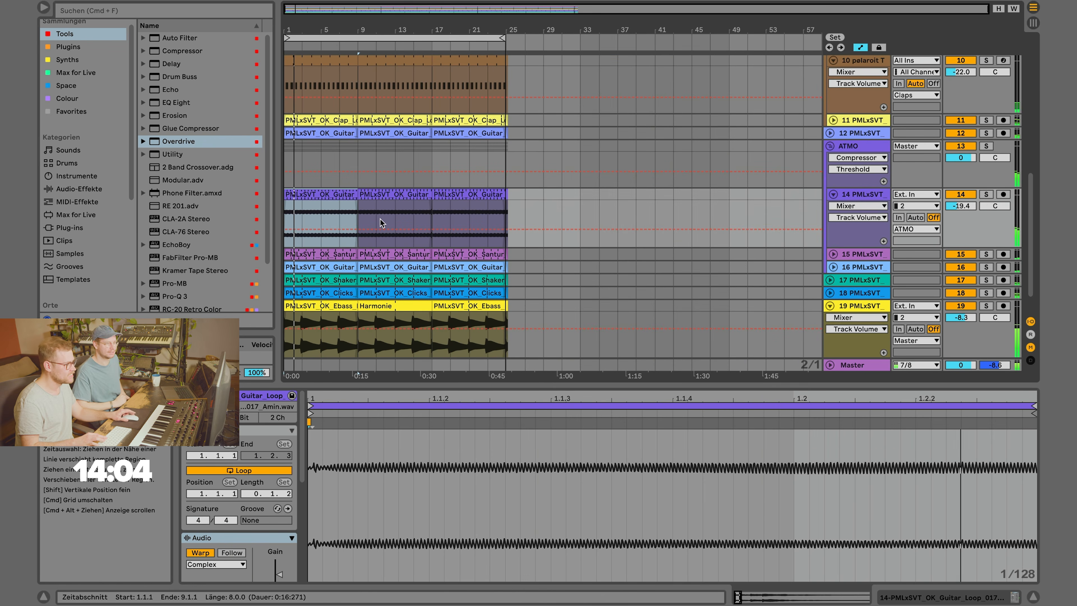
{"action": "left_click", "coordinate": [829, 146]}
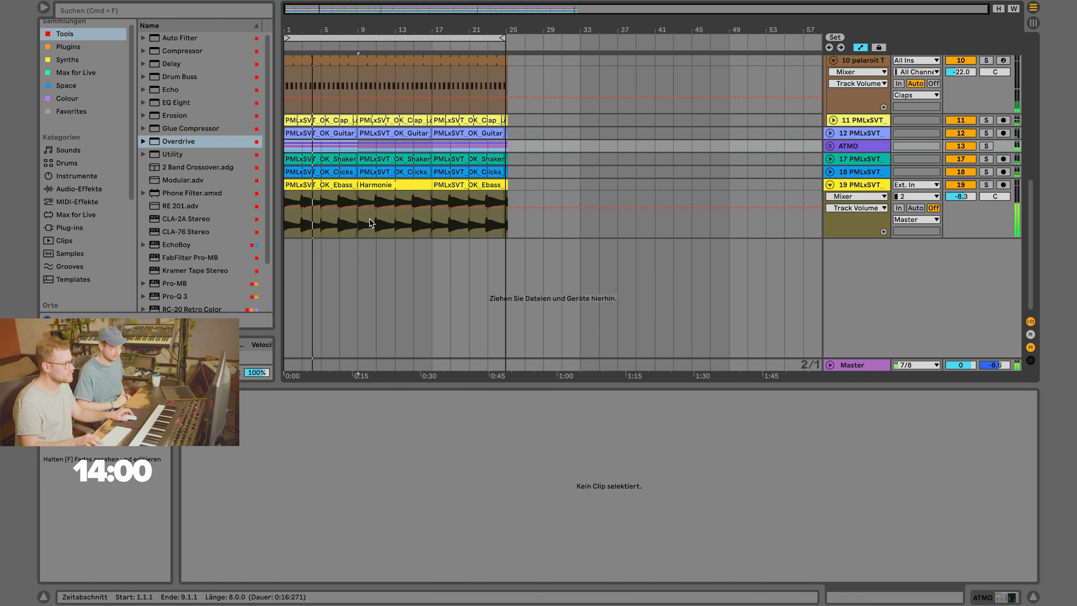
Rename track 19 as Bass.
{"action": "scroll", "coordinate": [371, 224], "scroll_direction": "up", "scroll_amount": 5}
{"action": "left_click", "coordinate": [844, 238]}
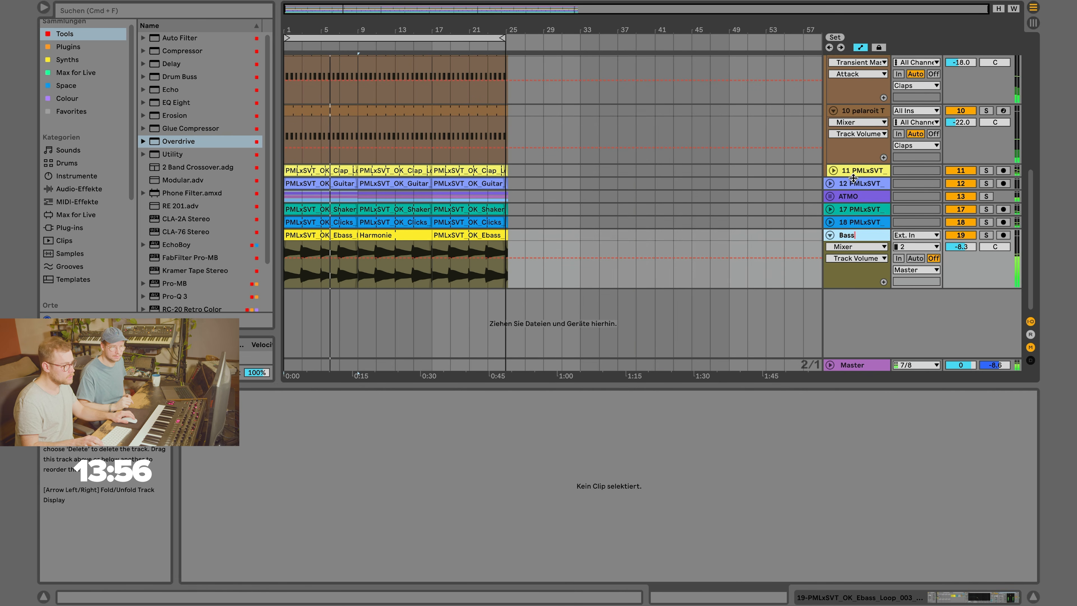
{"action": "left_click", "coordinate": [769, 232]}
{"action": "scroll", "coordinate": [854, 305], "scroll_direction": "up", "scroll_amount": 10}
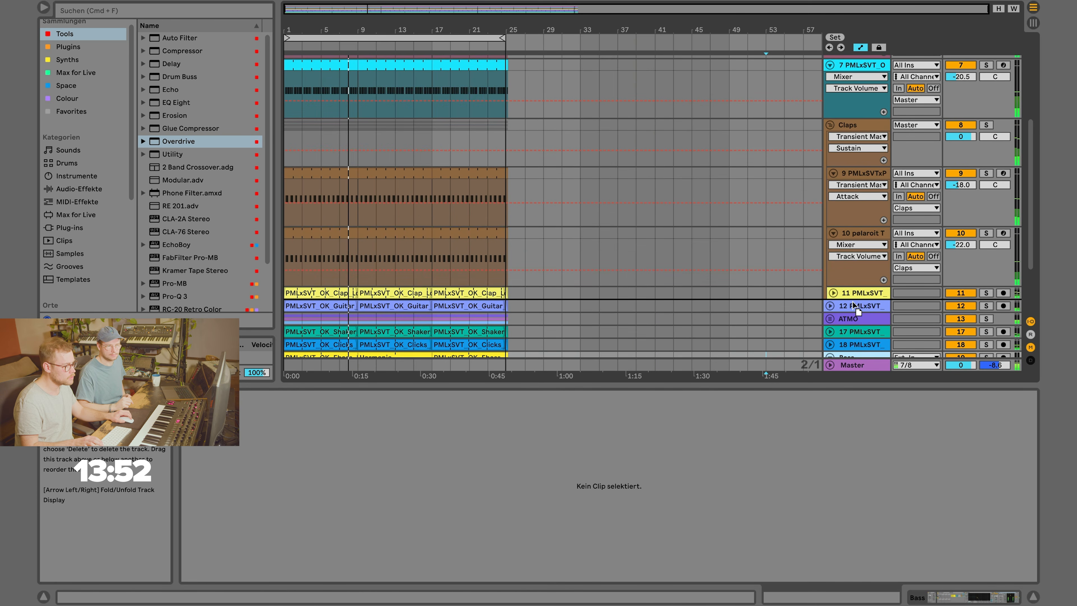
Rename track 6 as Kick and move the Piano track from above it to further down the track list.
{"action": "scroll", "coordinate": [834, 140], "scroll_direction": "up", "scroll_amount": 10}
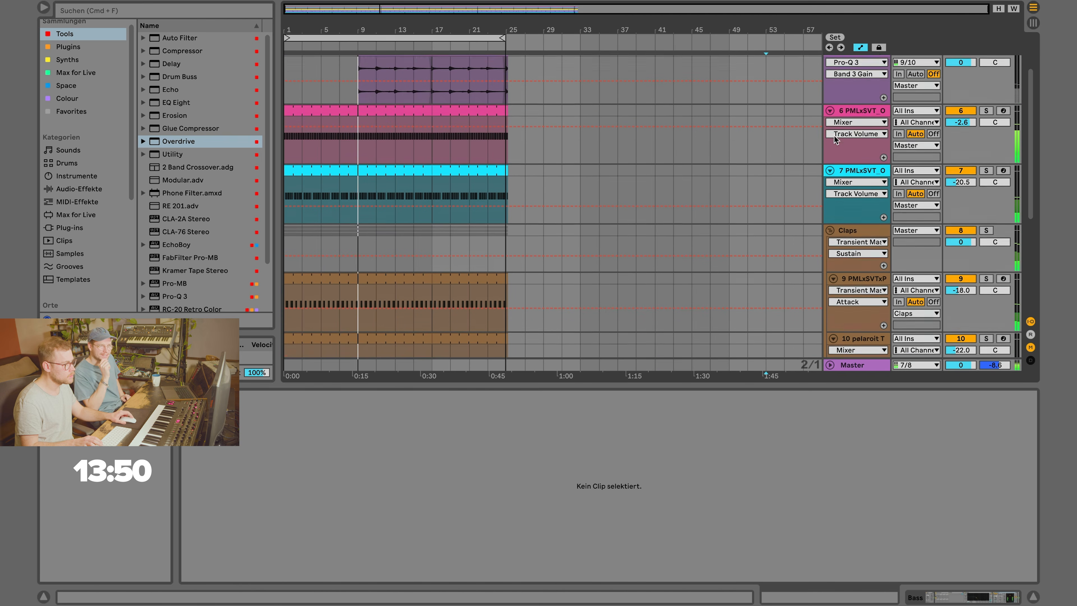
{"action": "left_click", "coordinate": [858, 132]}
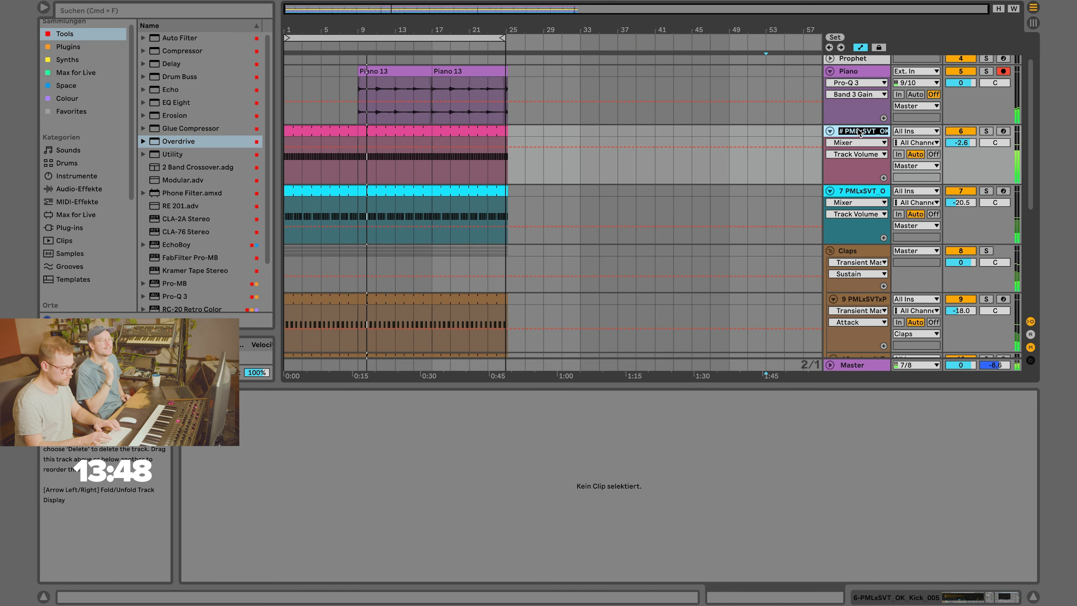
{"action": "left_click_drag", "start_coordinate": [840, 124], "coordinate": [766, 214]}
{"action": "scroll", "coordinate": [767, 214], "scroll_direction": "up", "scroll_amount": 10}
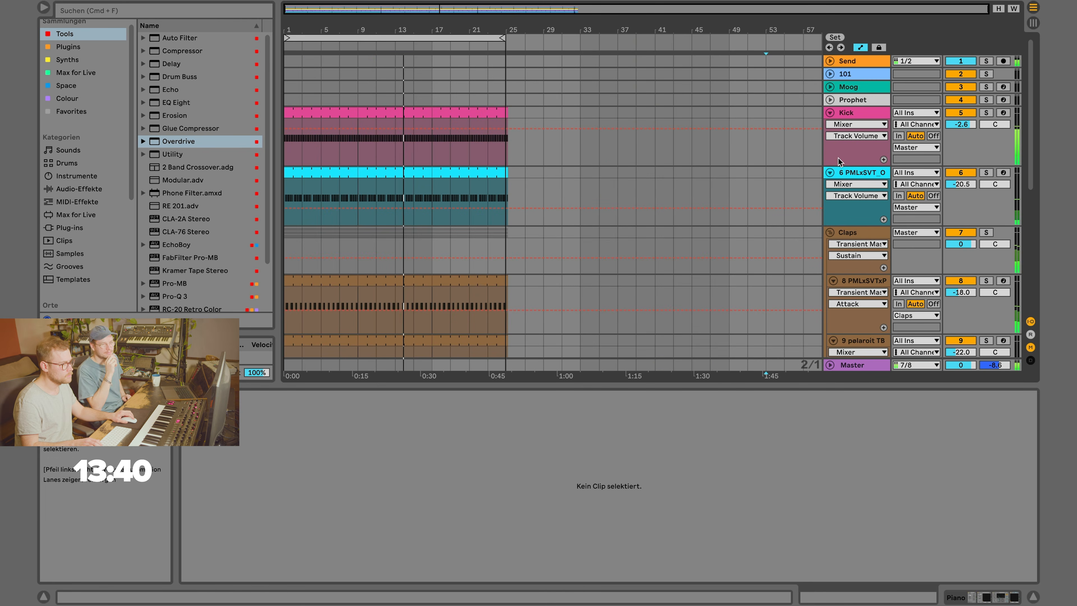
Fold track 6 below the Kick track and unfold the ATMO group to show its tracks.
{"action": "left_click", "coordinate": [829, 173]}
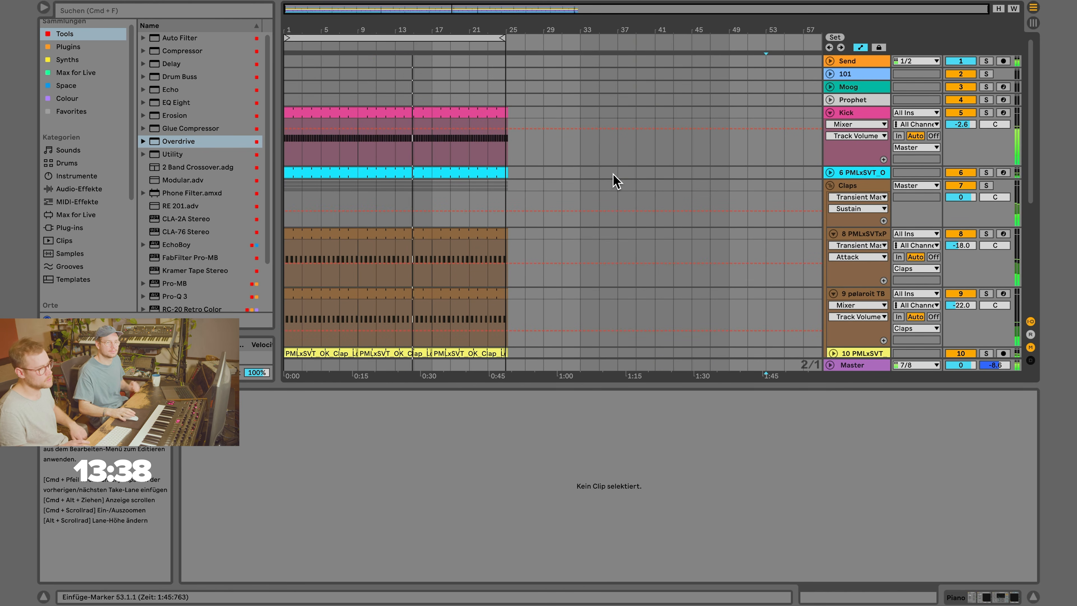
{"action": "scroll", "coordinate": [658, 221], "scroll_direction": "down", "scroll_amount": 5}
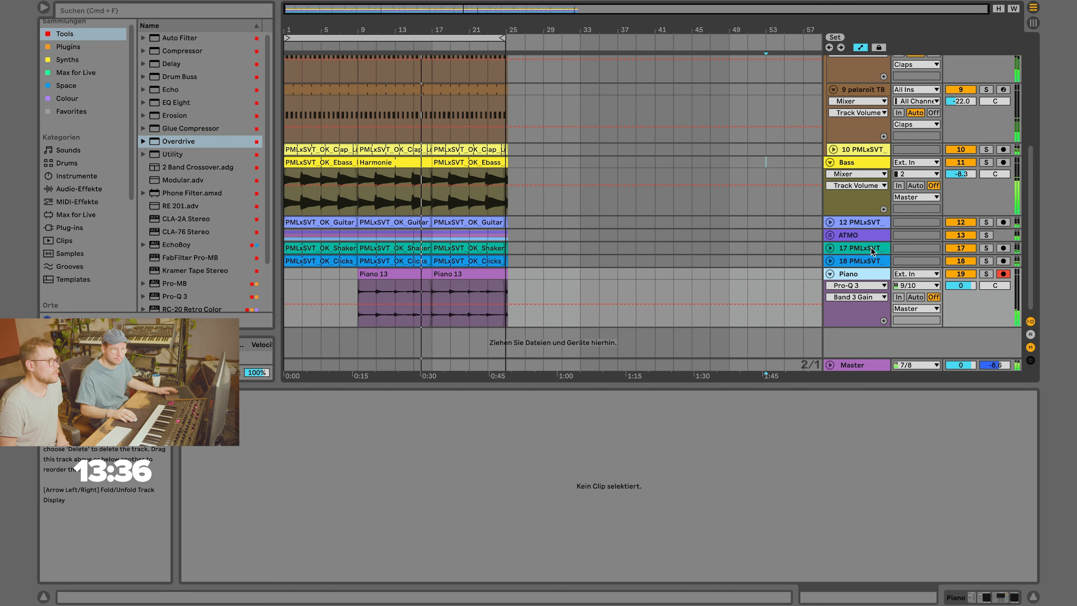
{"action": "left_click", "coordinate": [849, 236]}
{"action": "left_click", "coordinate": [830, 236]}
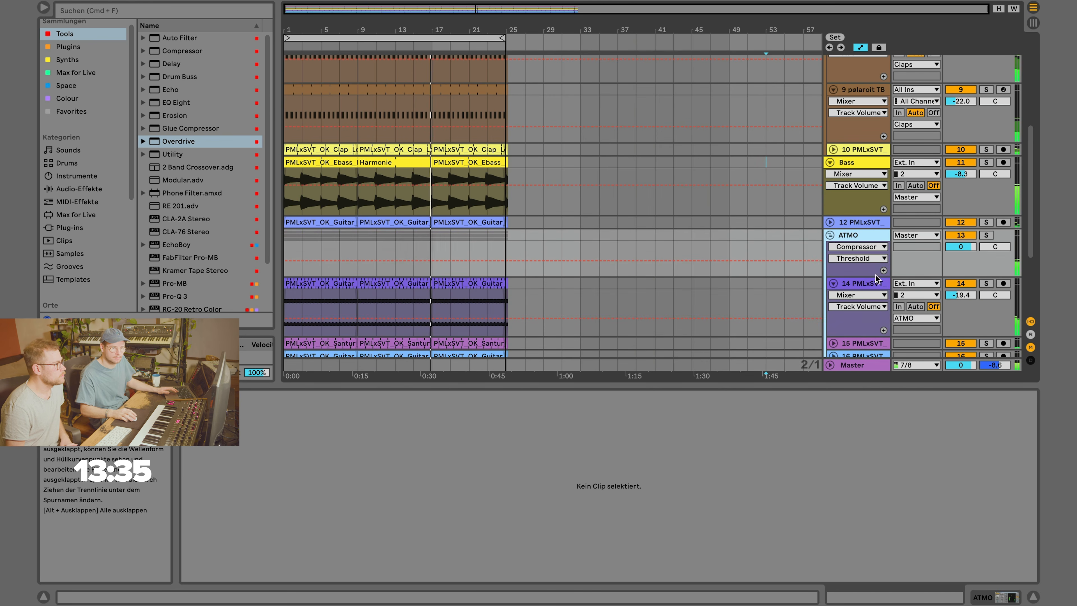
Delete the clips on all tracks from bar 17 to bar 33.
{"action": "scroll", "coordinate": [875, 280], "scroll_direction": "down", "scroll_amount": 2}
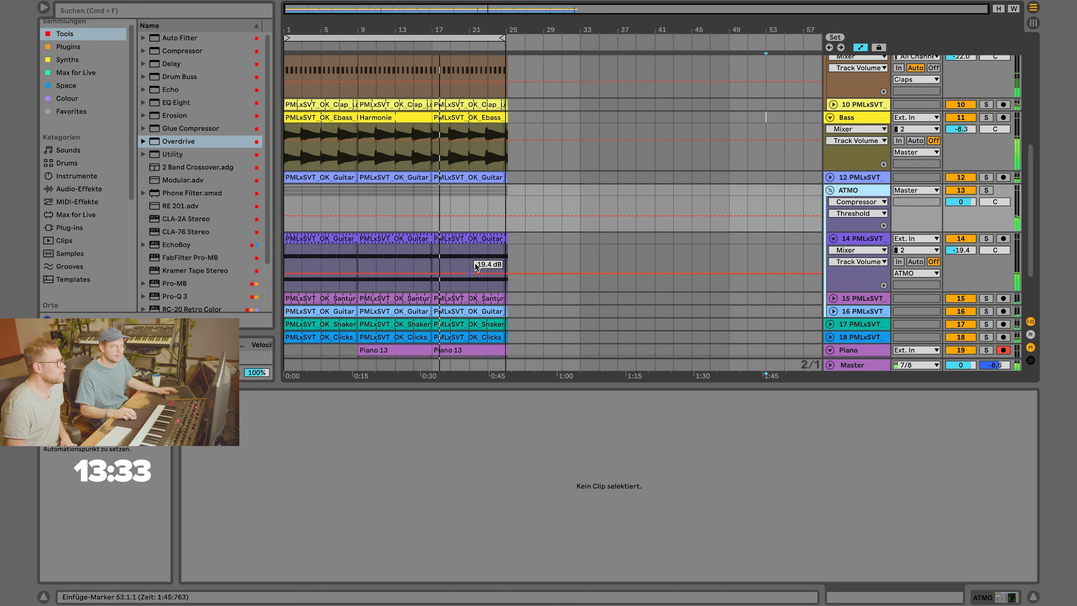
{"action": "scroll", "coordinate": [477, 264], "scroll_direction": "down", "scroll_amount": 3}
{"action": "left_click_drag", "start_coordinate": [424, 341], "coordinate": [587, 110]}
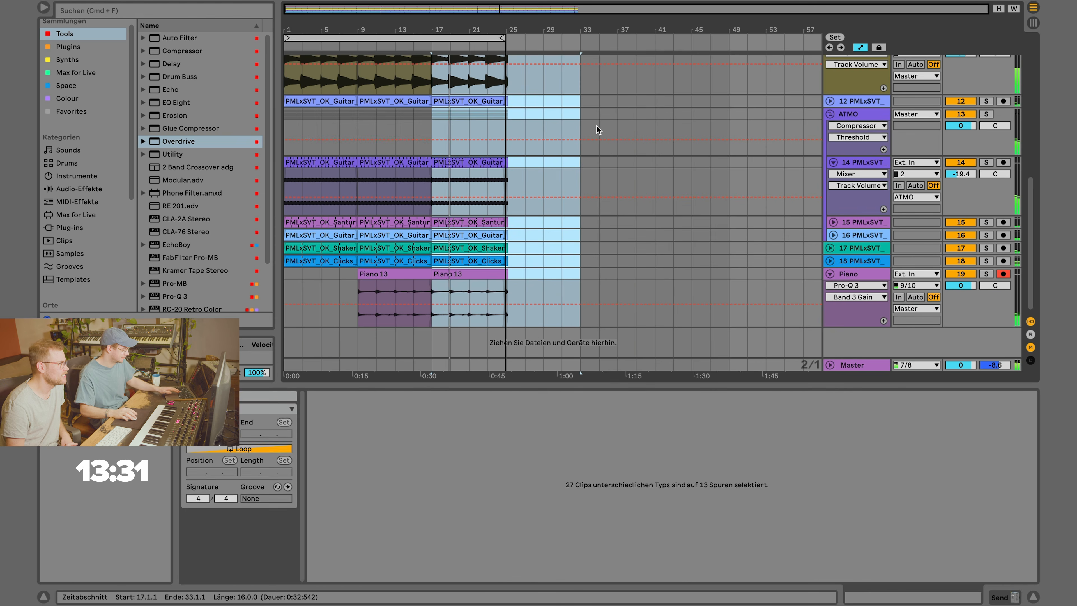
{"action": "key", "text": "Delete"}
Examine the clip ends just before bar 17 from the Piano track up to the Kick track.
{"action": "left_click_drag", "start_coordinate": [432, 29], "coordinate": [425, 111]}
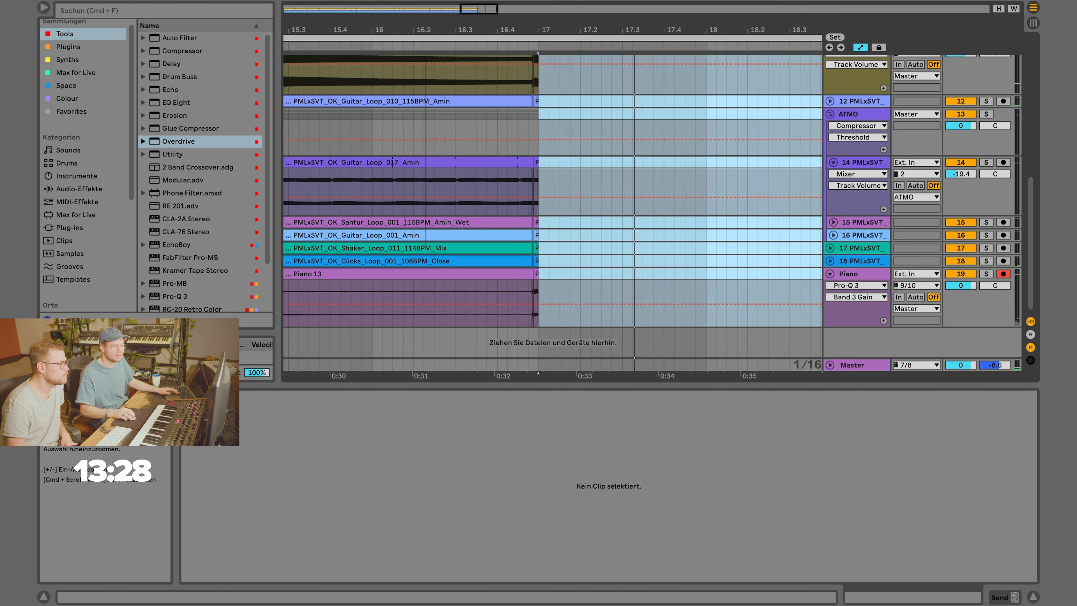
{"action": "left_click", "coordinate": [512, 279]}
{"action": "scroll", "coordinate": [512, 267], "scroll_direction": "up", "scroll_amount": 10}
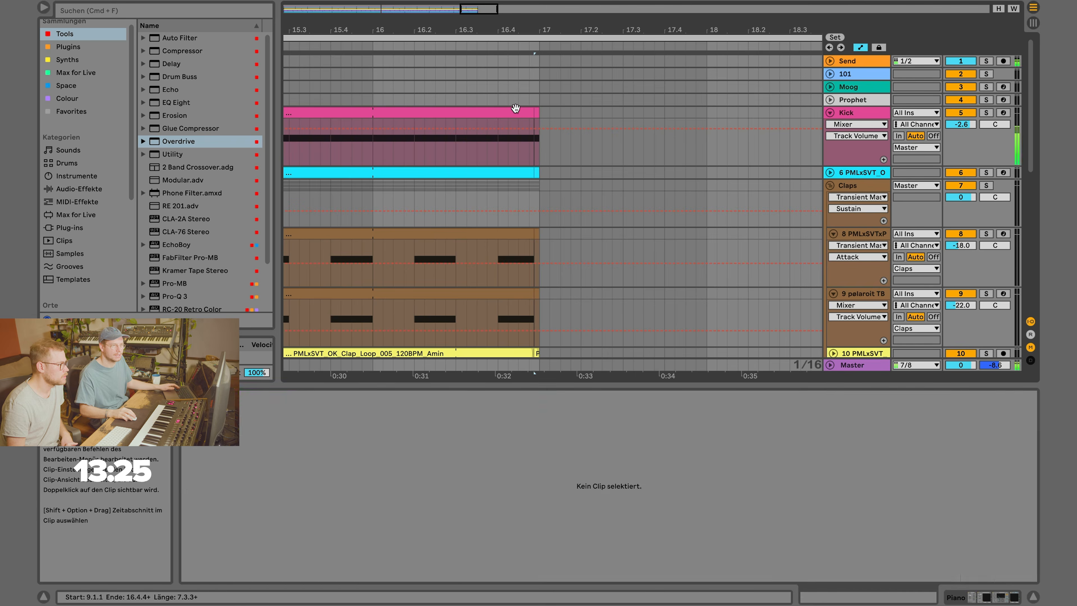
{"action": "left_click", "coordinate": [526, 111]}
{"action": "scroll", "coordinate": [521, 112], "scroll_direction": "down", "scroll_amount": 10}
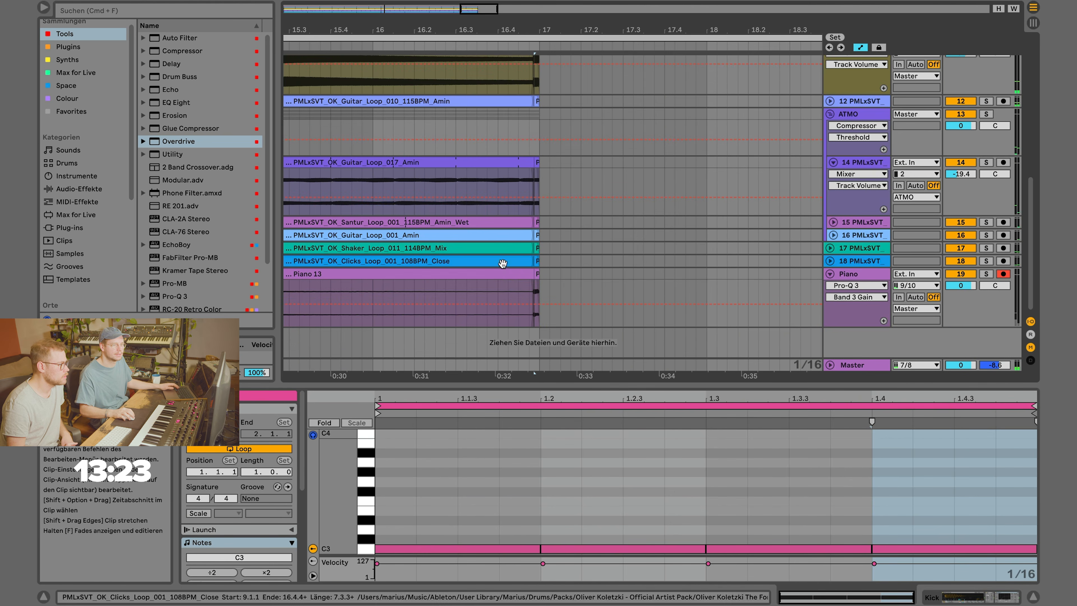
{"action": "left_click", "coordinate": [526, 274], "text": "shift"}
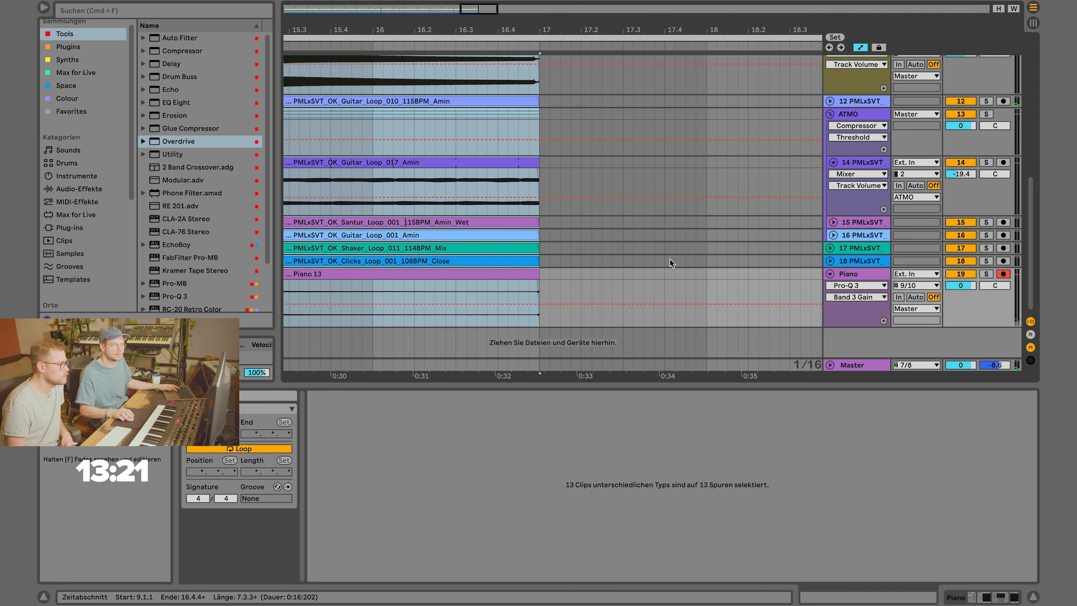
{"action": "scroll", "coordinate": [670, 258], "scroll_direction": "up", "scroll_amount": 10}
{"action": "scroll", "coordinate": [642, 246], "scroll_direction": "right", "scroll_amount": 1}
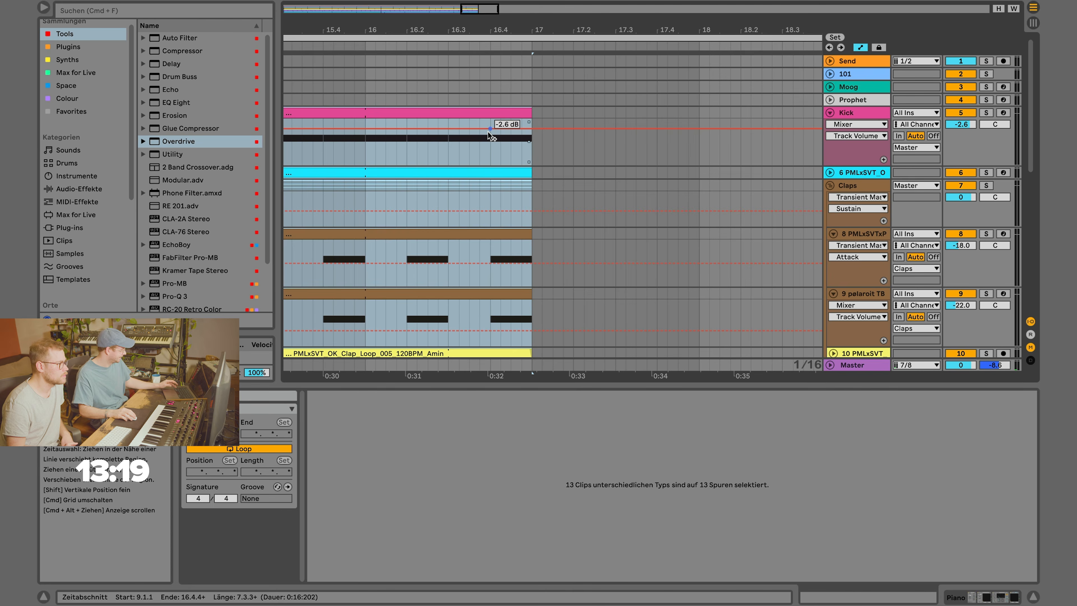
{"action": "key", "text": "super+d"}
{"action": "left_click_drag", "start_coordinate": [510, 31], "coordinate": [549, 31]}
{"action": "key", "text": "Delete"}
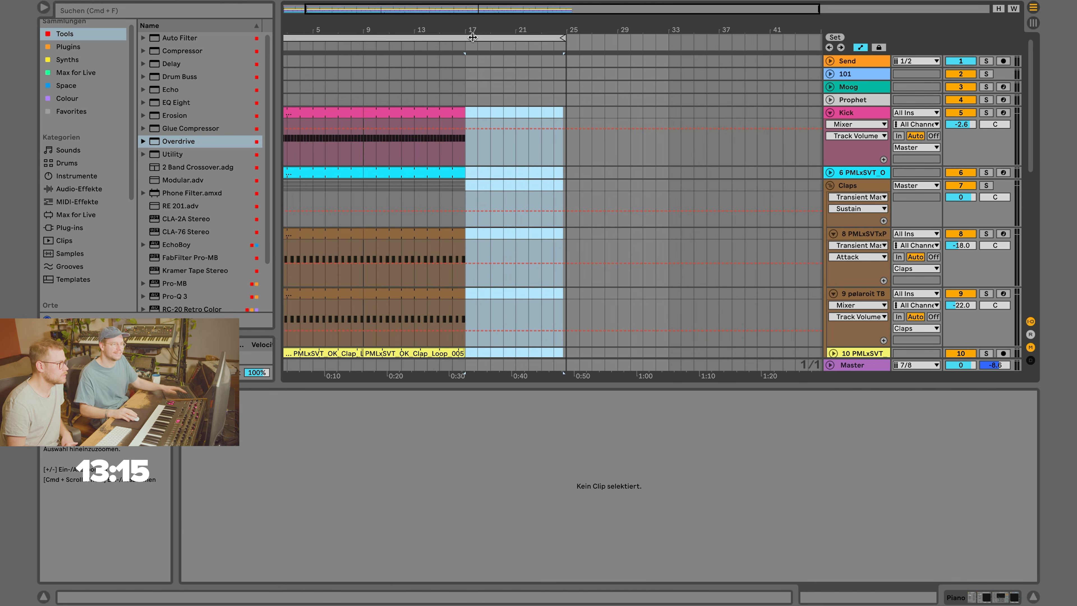
{"action": "key", "text": "super+z"}
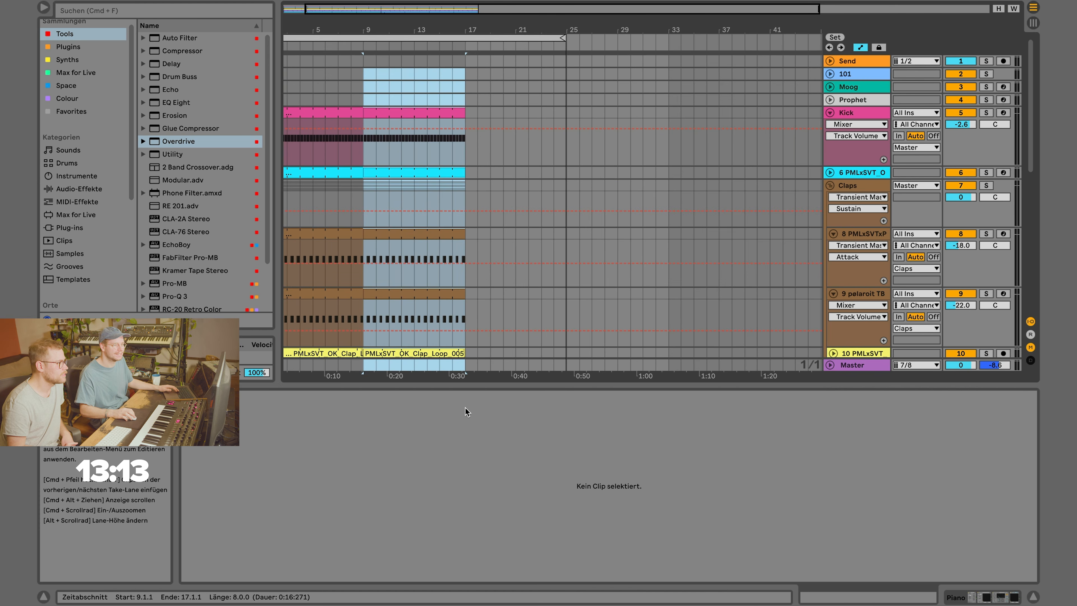
Duplicate the section from bar 9 to bar 17 across all tracks repeatedly until the arrangement extends to bar 65.
{"action": "key", "text": "super+d"}
{"action": "key", "text": "super+d"}
{"action": "key", "text": "super+d"}
{"action": "key", "text": "super+d"}
{"action": "key", "text": "super+d"}
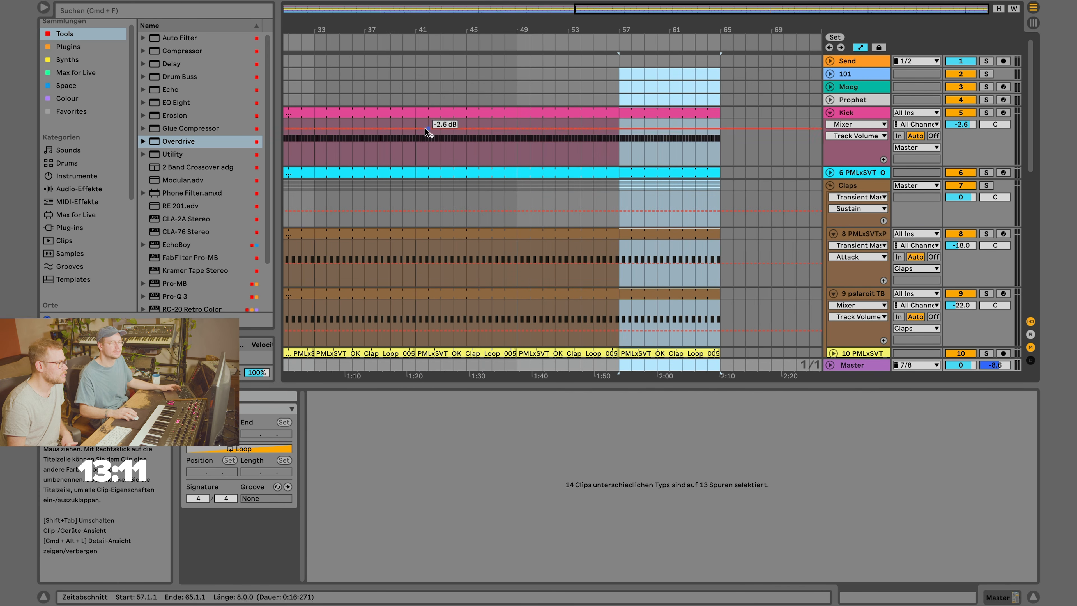
Play from bar 9 and extend the starts of the two longer Piano 13 clips back to bars 9 and 17.
{"action": "left_click_drag", "start_coordinate": [401, 30], "coordinate": [556, 30]}
{"action": "left_click", "coordinate": [349, 156]}
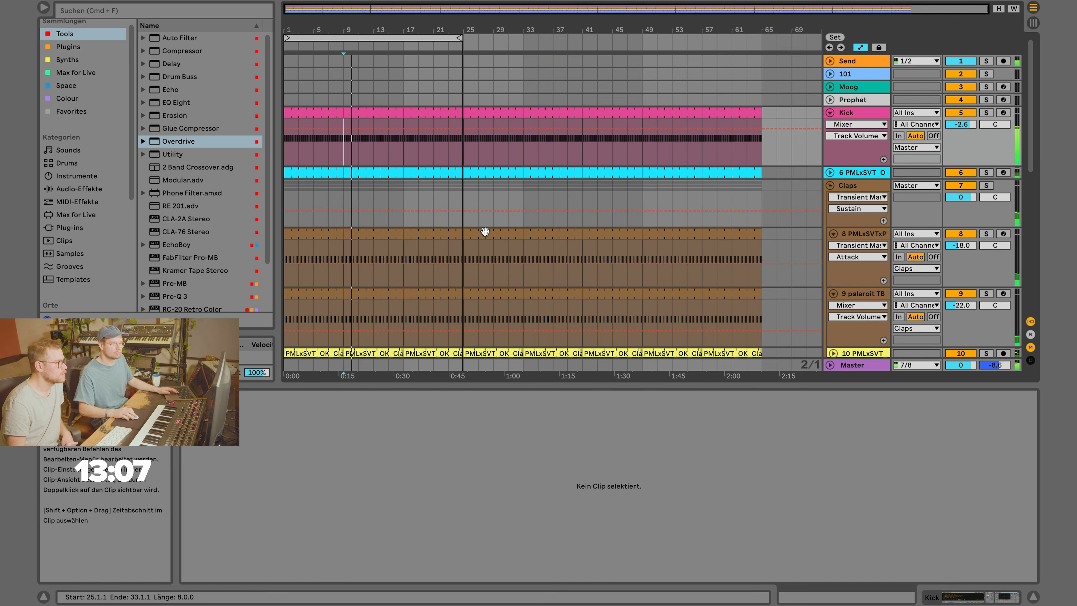
{"action": "scroll", "coordinate": [483, 238], "scroll_direction": "down", "scroll_amount": 15}
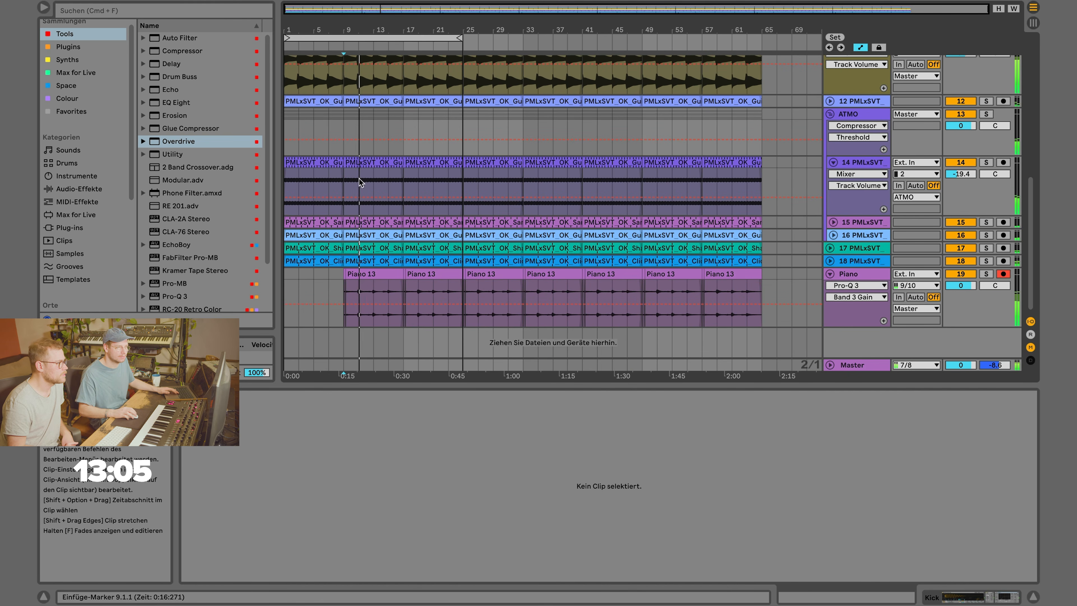
{"action": "key", "text": "plus"}
{"action": "key", "text": "plus"}
{"action": "key", "text": "plus"}
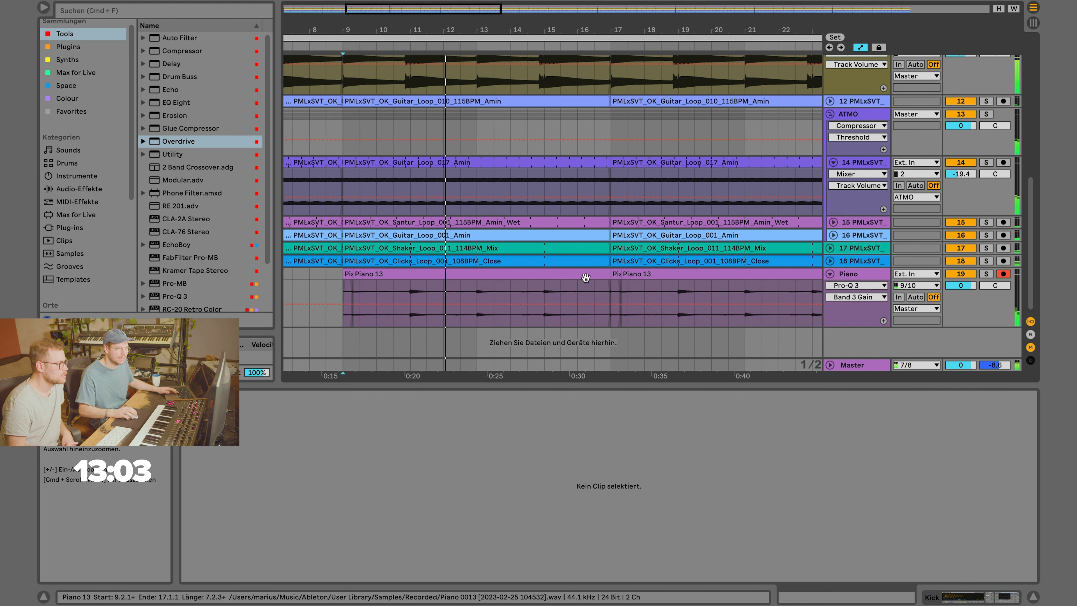
{"action": "left_click", "coordinate": [349, 277]}
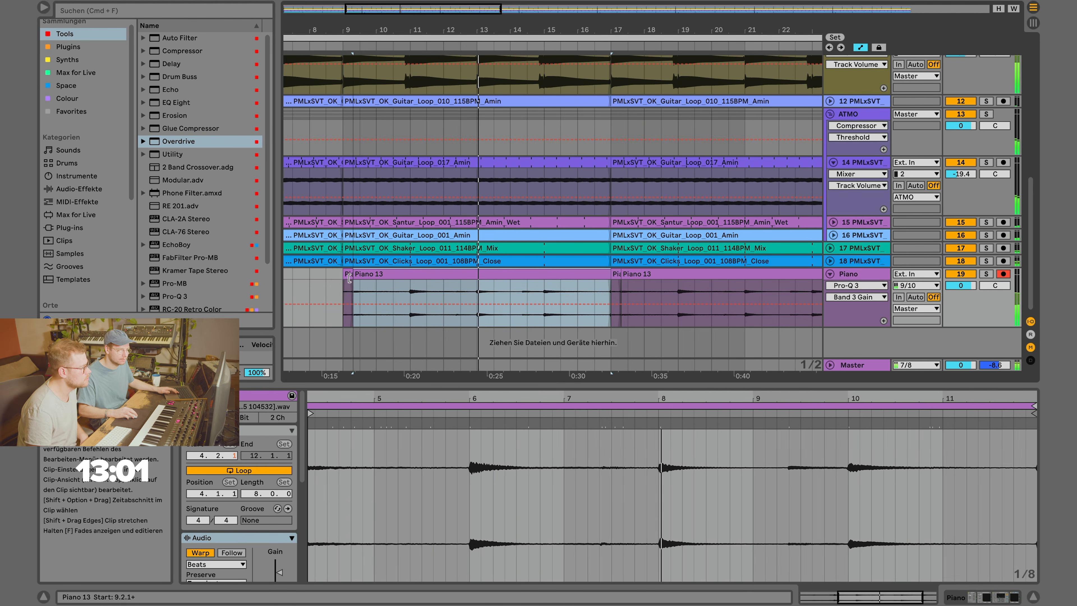
{"action": "left_click_drag", "start_coordinate": [348, 278], "coordinate": [343, 278]}
{"action": "left_click_drag", "start_coordinate": [621, 278], "coordinate": [610, 277]}
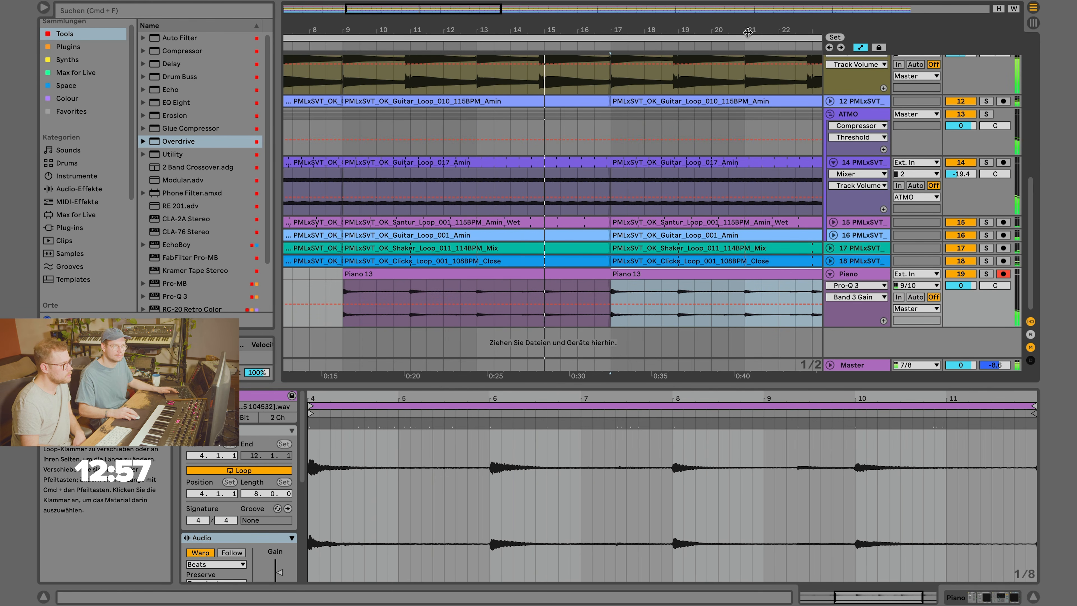
Duplicate the corrected Piano 13 clip of bars 9 to 17 repeatedly until it fills the Piano track up to bar 65.
{"action": "scroll", "coordinate": [501, 272], "scroll_direction": "right", "scroll_amount": 3}
{"action": "left_click", "coordinate": [500, 271]}
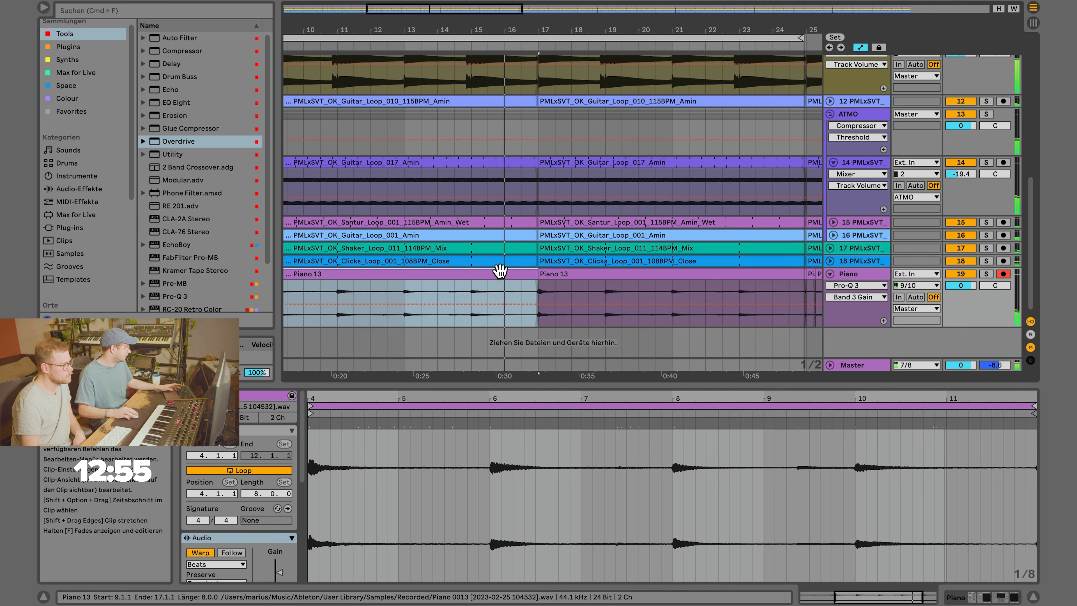
{"action": "key", "text": "super+d"}
{"action": "left_click_drag", "start_coordinate": [440, 31], "coordinate": [439, 9]}
{"action": "key", "text": "super+d"}
{"action": "key", "text": "super+d"}
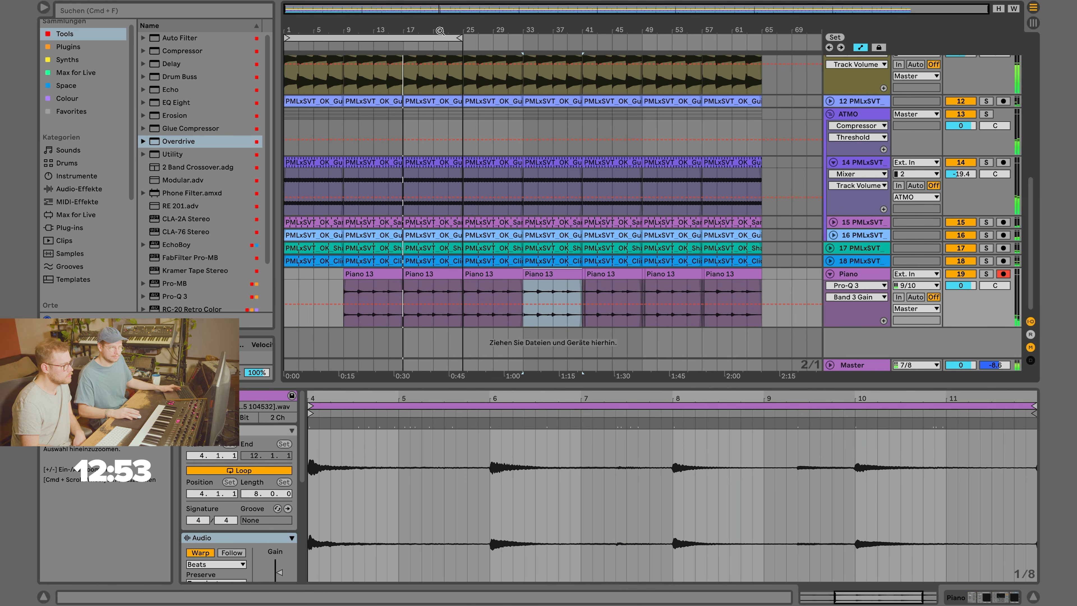
{"action": "key", "text": "super+d"}
{"action": "key", "text": "super+d"}
{"action": "key", "text": "super+d"}
{"action": "scroll", "coordinate": [322, 170], "scroll_direction": "up", "scroll_amount": 10}
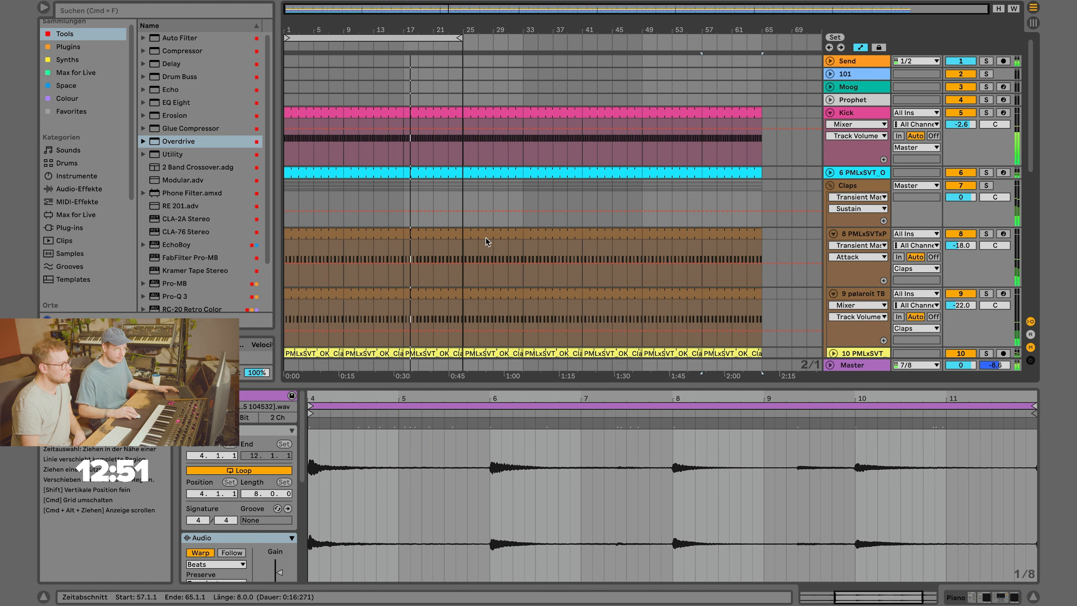
Collapse the Kick track in the arrangement.
{"action": "left_click", "coordinate": [830, 113]}
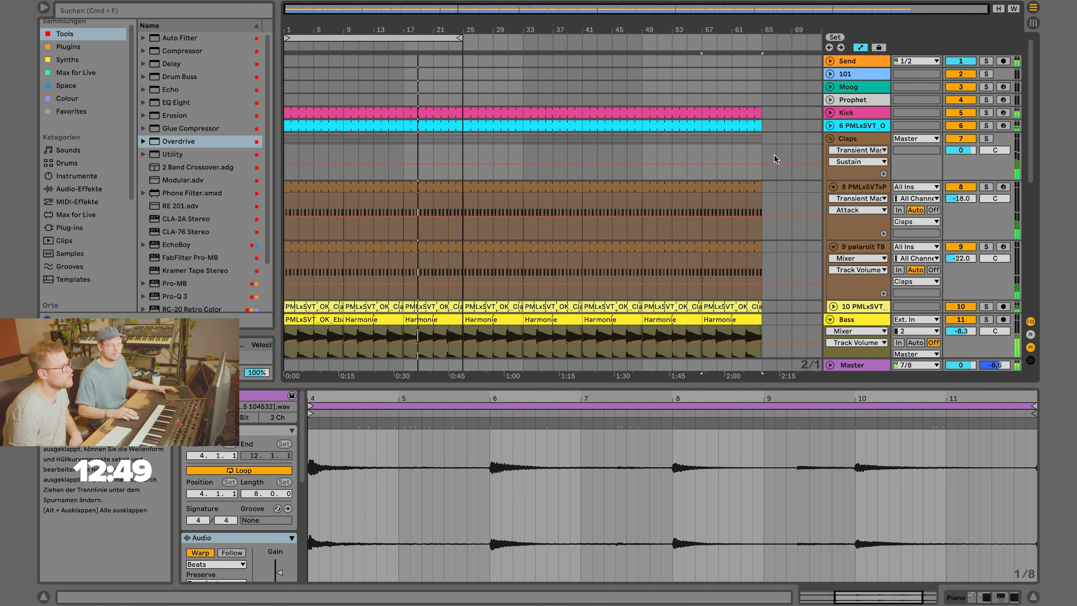
{"action": "scroll", "coordinate": [774, 159], "scroll_direction": "down", "scroll_amount": 10}
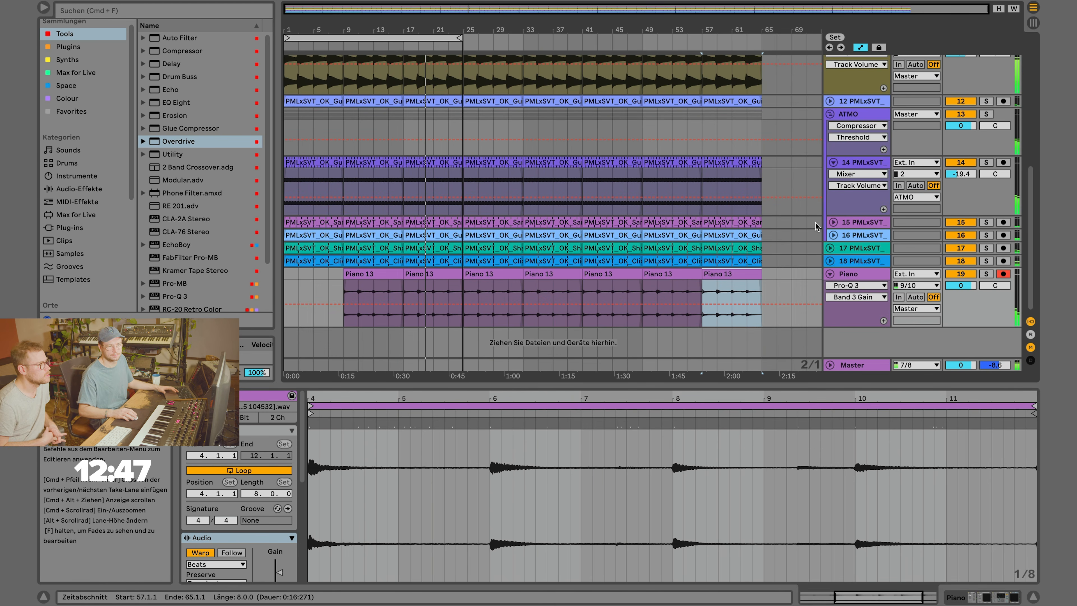
{"action": "scroll", "coordinate": [878, 249], "scroll_direction": "up", "scroll_amount": 2}
{"action": "scroll", "coordinate": [879, 222], "scroll_direction": "down", "scroll_amount": 2}
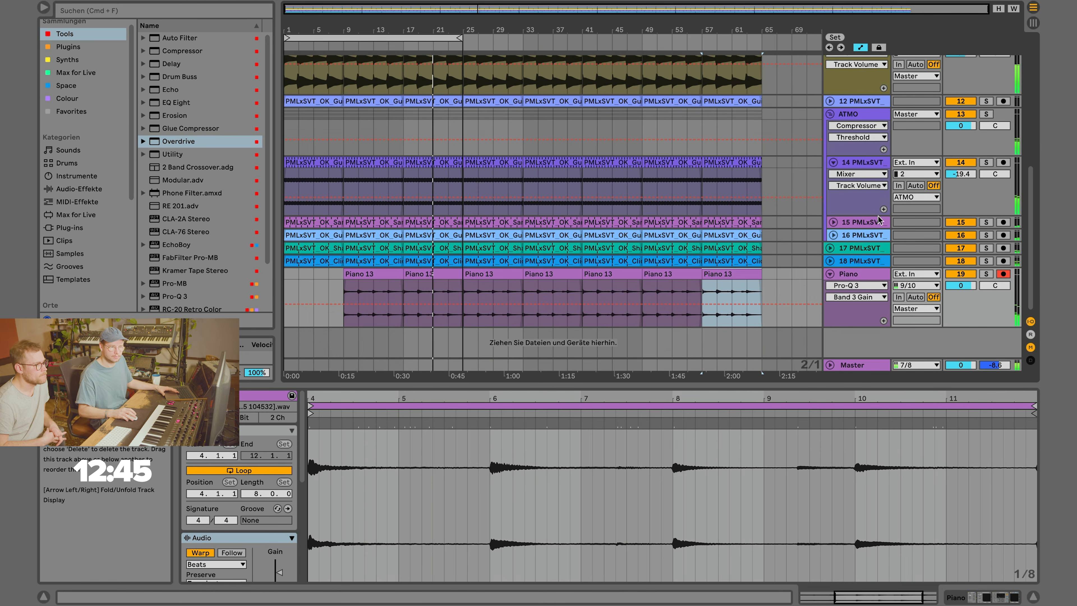
Add Overdrive with a 1.80 kHz filter frequency, followed by ValhallaVintageVerb, to guitar loop track 14.
{"action": "left_click", "coordinate": [878, 221]}
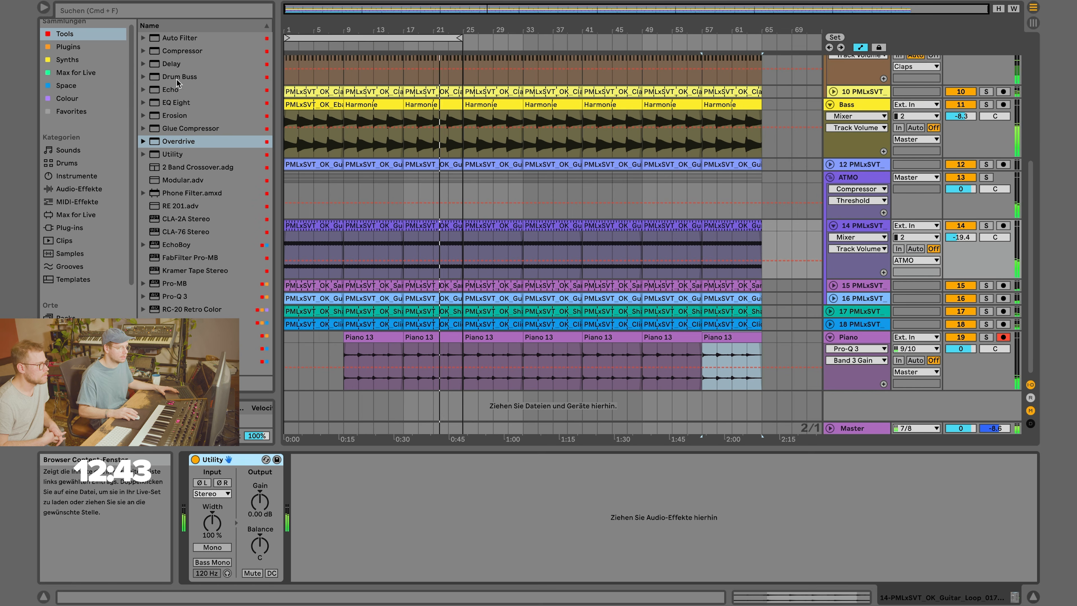
{"action": "double_click", "coordinate": [182, 142]}
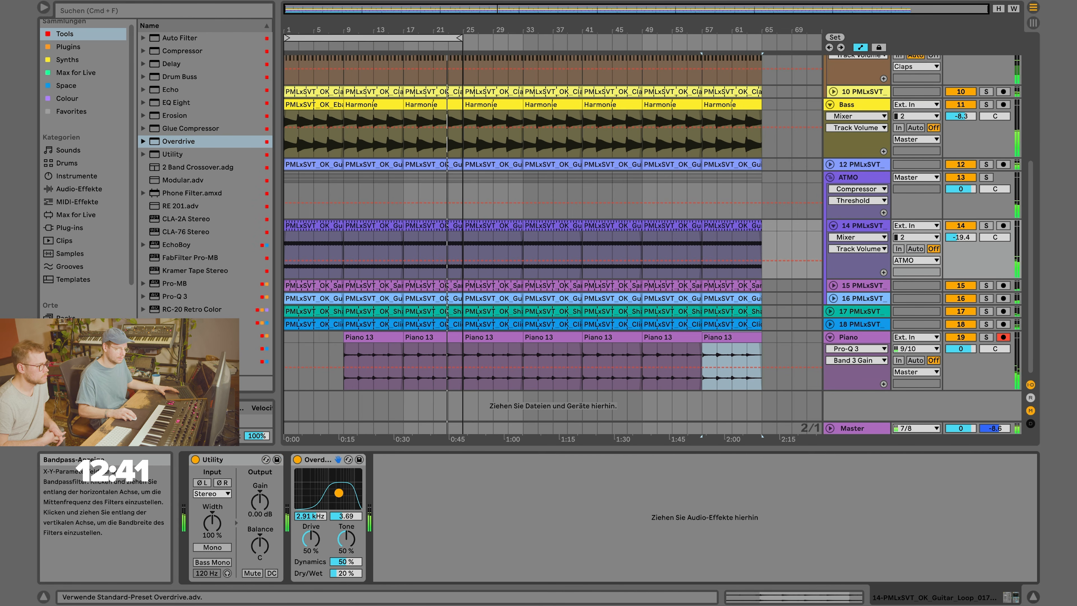
{"action": "double_click", "coordinate": [191, 361]}
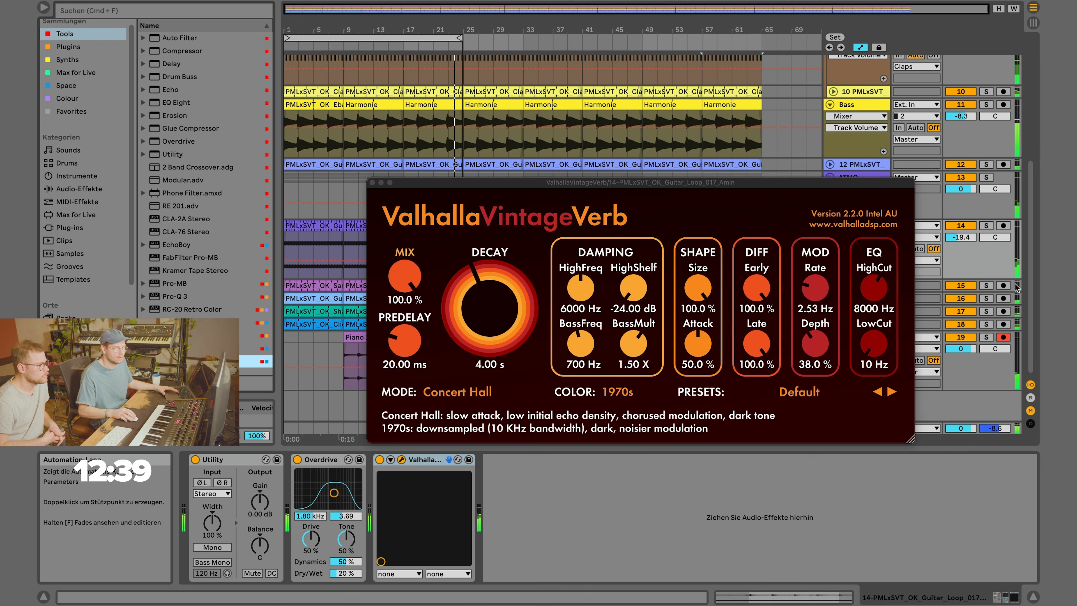
Set the ValhallaVintageVerb decay to about 1.23 s and its mix to about 23 %, and close the plugin window.
{"action": "left_click_drag", "start_coordinate": [511, 308], "coordinate": [503, 337]}
{"action": "left_click_drag", "start_coordinate": [398, 280], "coordinate": [394, 321]}
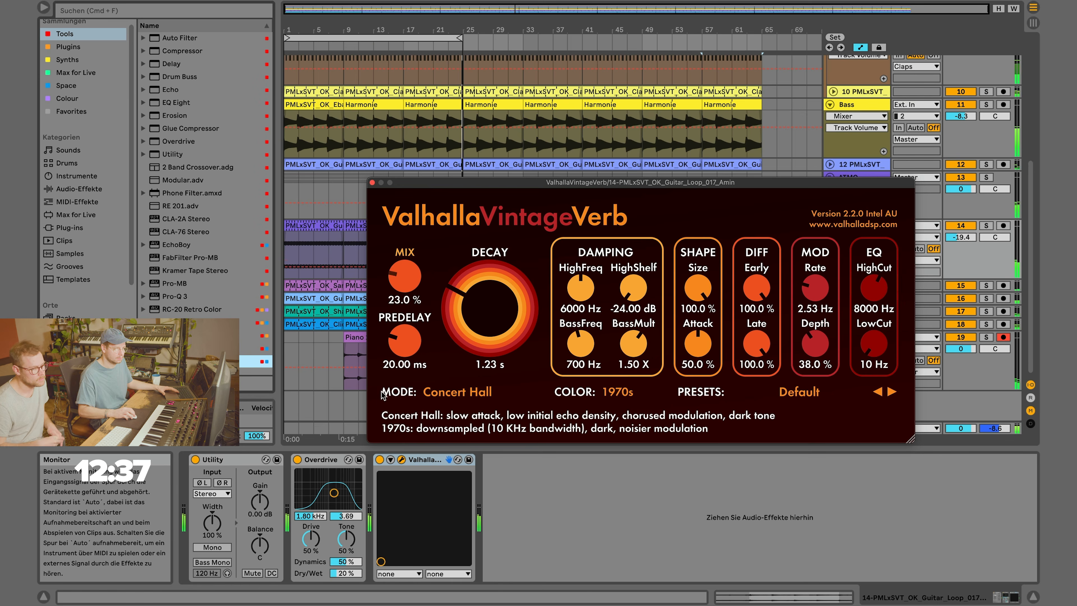
{"action": "left_click_drag", "start_coordinate": [381, 392], "coordinate": [381, 401]}
{"action": "left_click", "coordinate": [372, 183]}
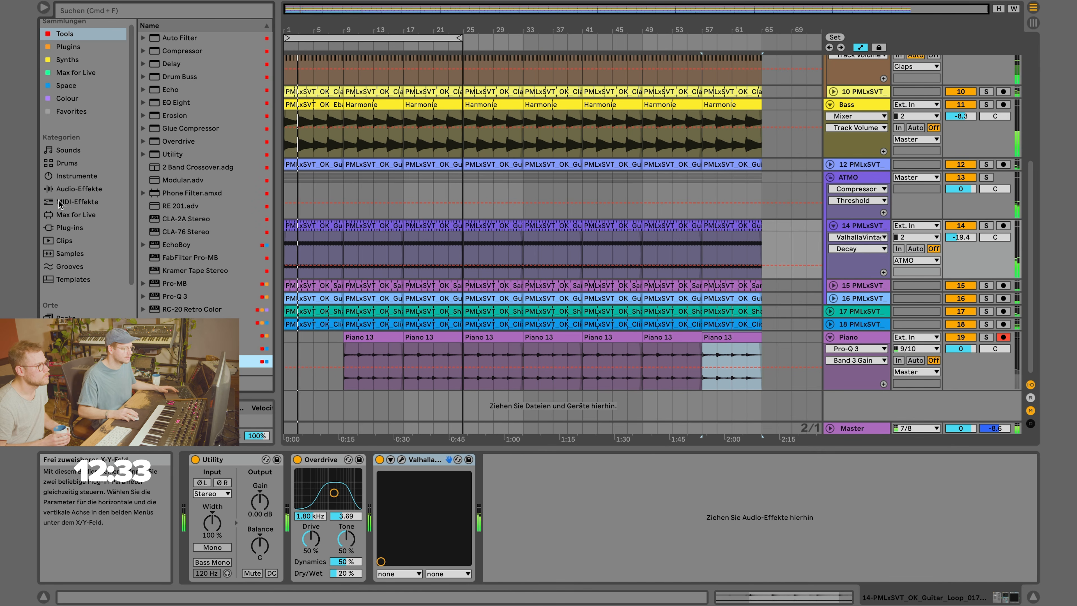
Show the audio effects in the browser and solo guitar loop track 14.
{"action": "scroll", "coordinate": [60, 205], "scroll_direction": "down", "scroll_amount": 5}
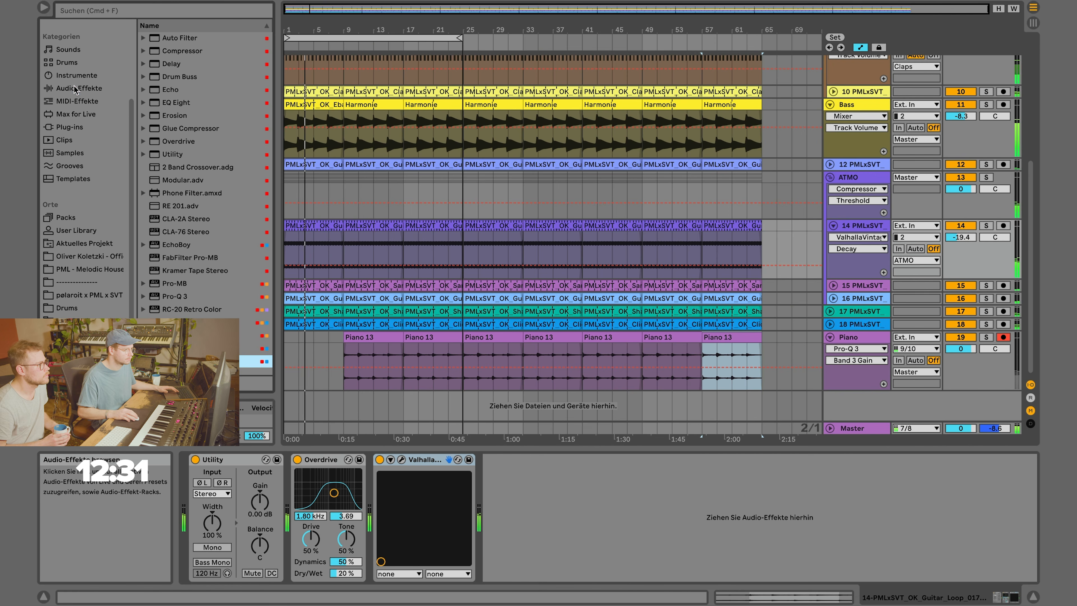
{"action": "left_click", "coordinate": [74, 88]}
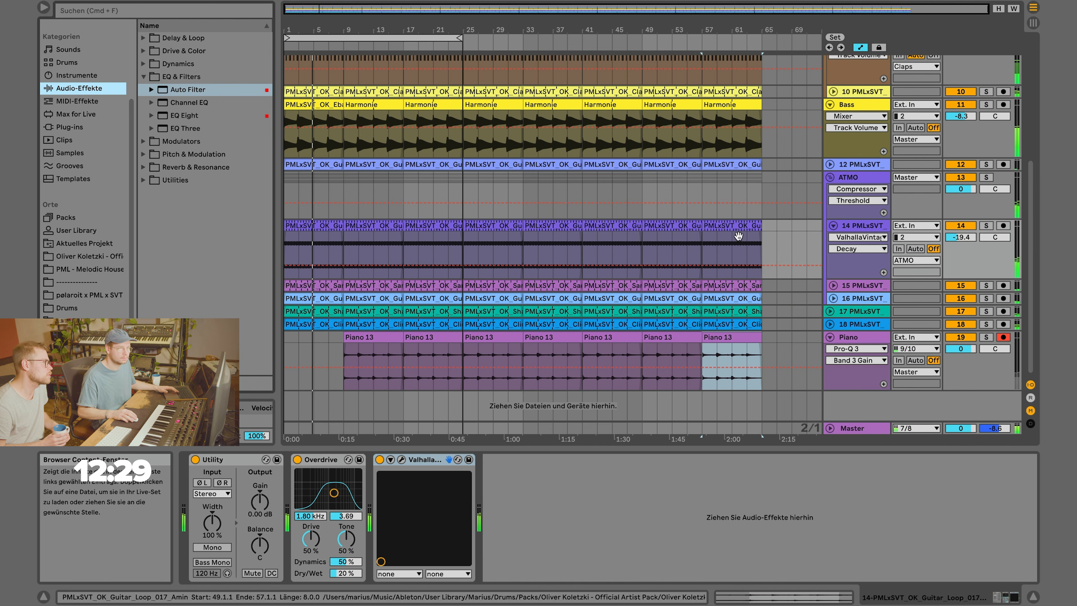
{"action": "scroll", "coordinate": [781, 238], "scroll_direction": "up", "scroll_amount": 10}
{"action": "left_click", "coordinate": [972, 61]}
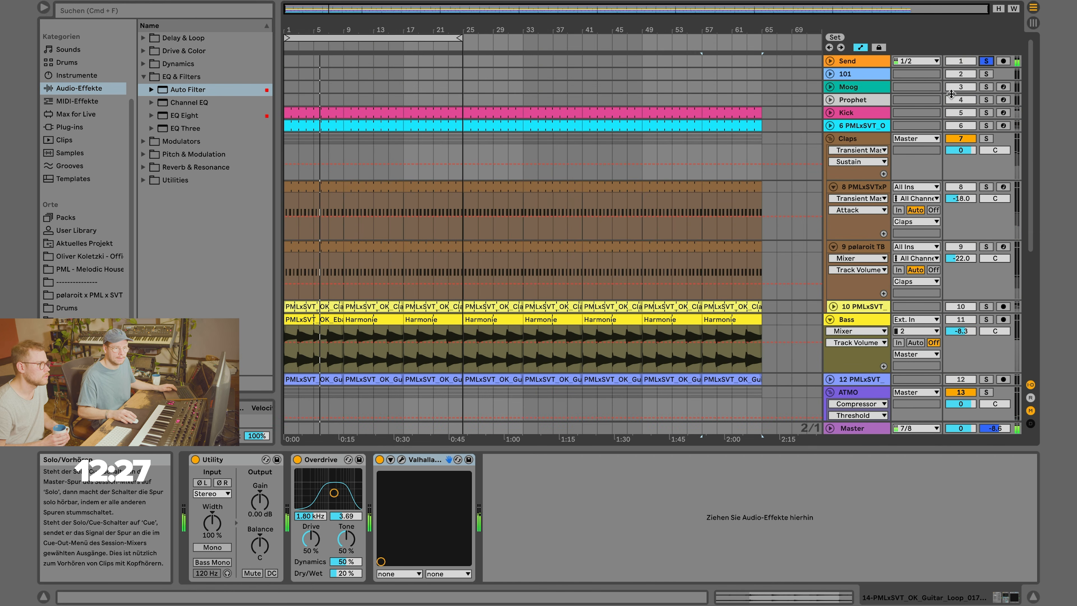
{"action": "scroll", "coordinate": [992, 284], "scroll_direction": "down", "scroll_amount": 8}
{"action": "left_click", "coordinate": [986, 272]}
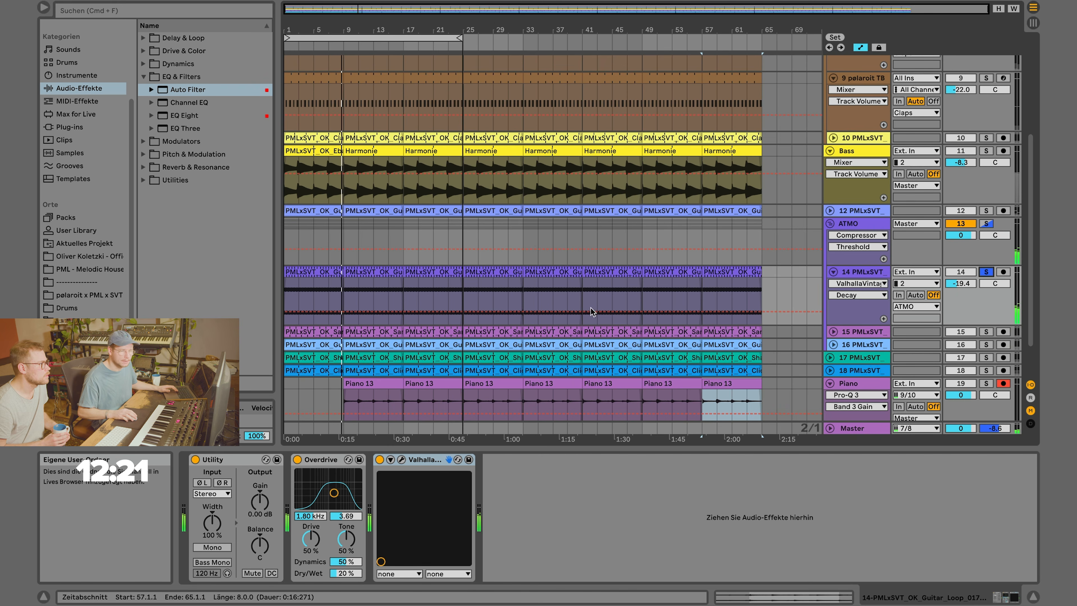
Insert an LFO modulator between Overdrive and ValhallaVintageVerb on track 14.
{"action": "scroll", "coordinate": [98, 305], "scroll_direction": "down", "scroll_amount": 1}
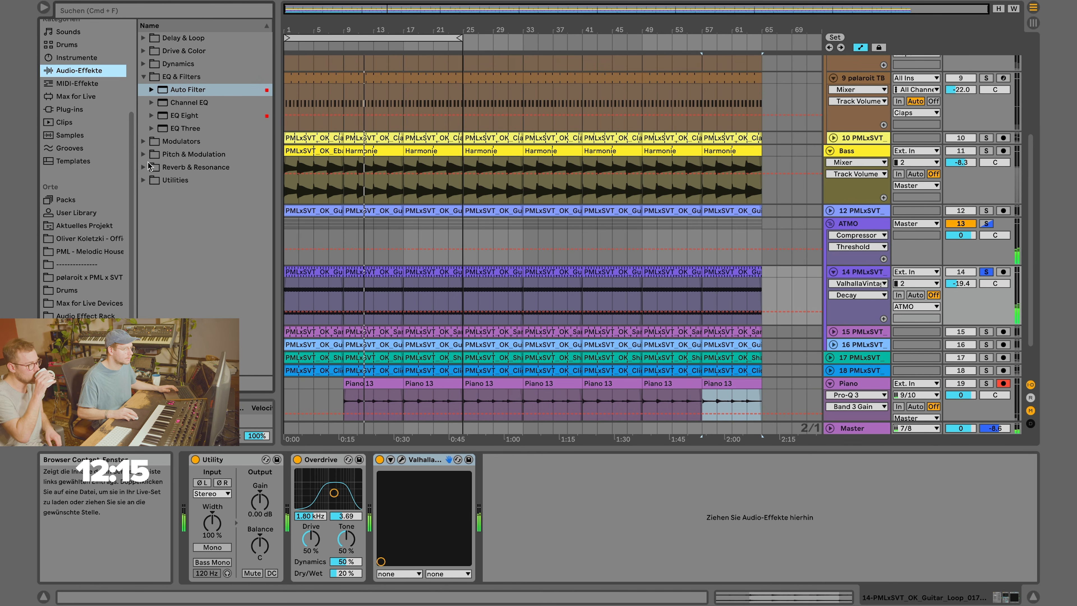
{"action": "left_click", "coordinate": [150, 143]}
{"action": "left_click_drag", "start_coordinate": [176, 115], "coordinate": [395, 542]}
Map the LFO to Overdrive's filter frequency, with a depth of 24.4 % and a rate of 0.21 Hz.
{"action": "left_click", "coordinate": [400, 475]}
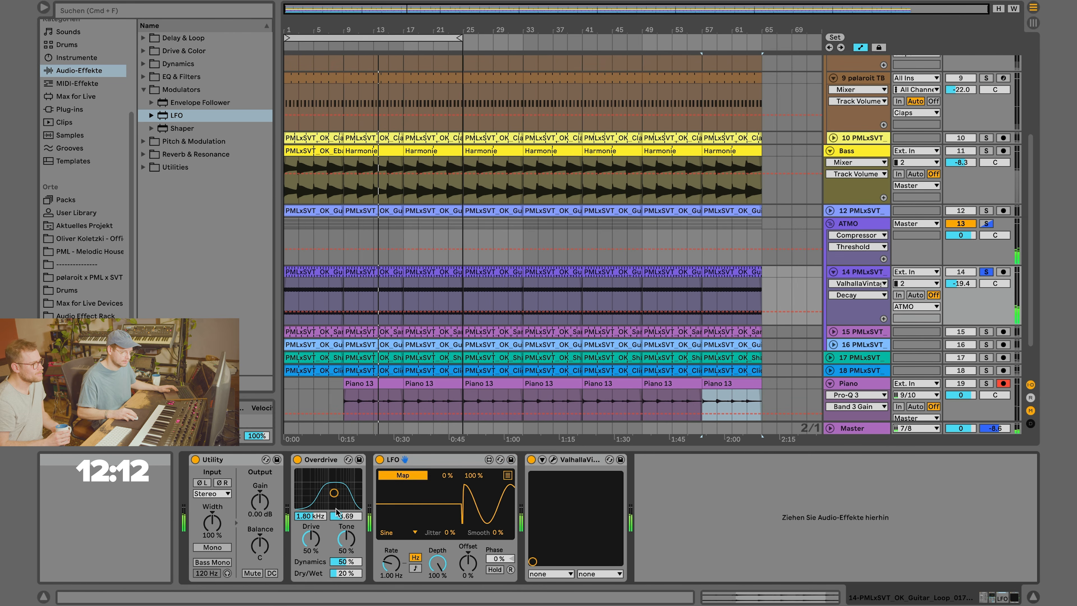
{"action": "left_click", "coordinate": [309, 515]}
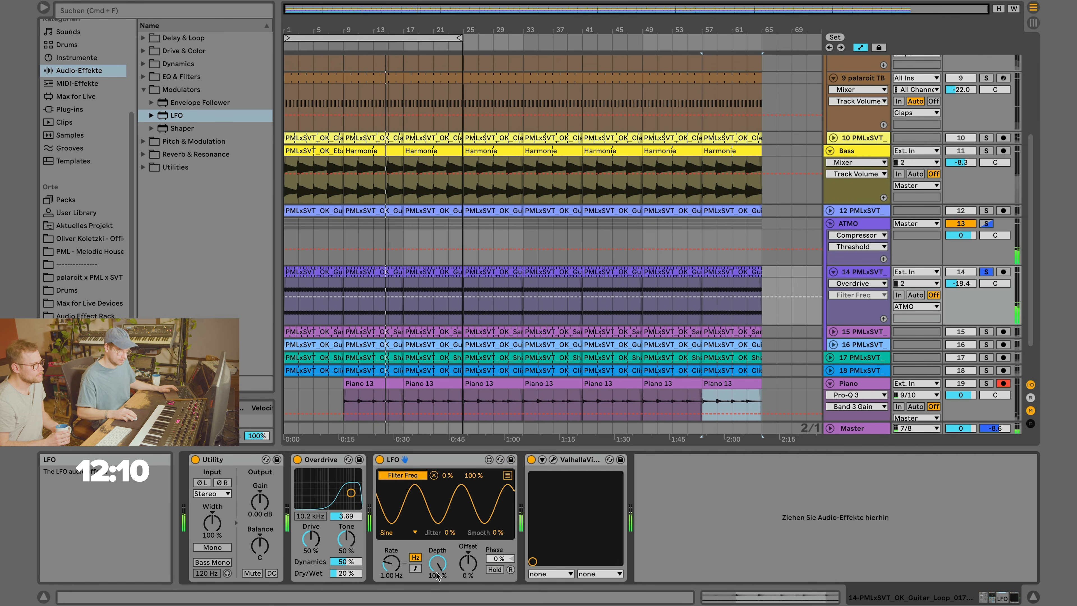
{"action": "left_click_drag", "start_coordinate": [437, 570], "coordinate": [436, 589]}
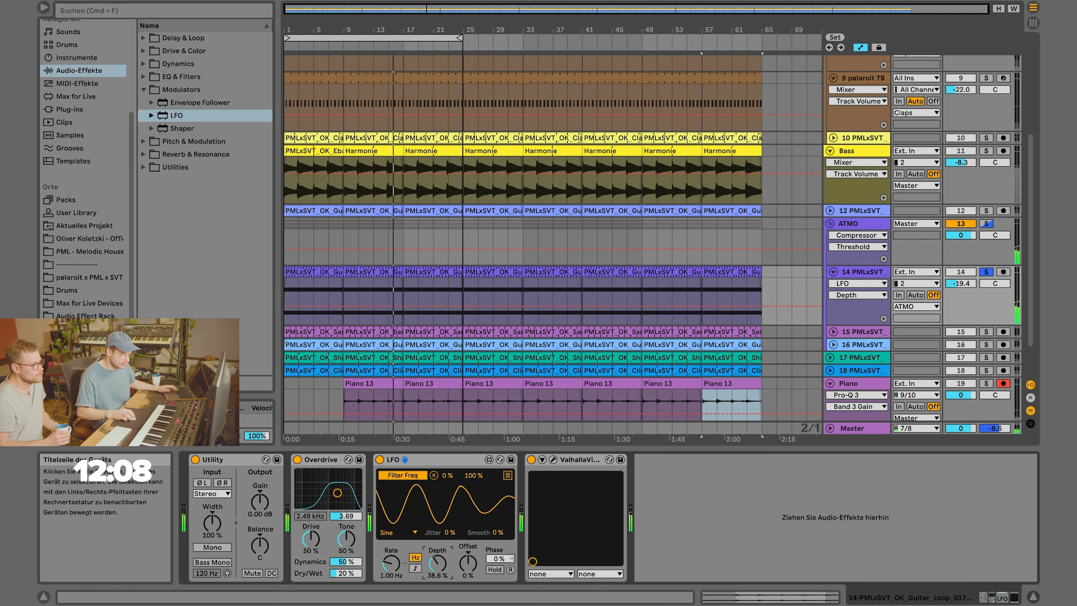
{"action": "left_click_drag", "start_coordinate": [391, 563], "coordinate": [391, 579]}
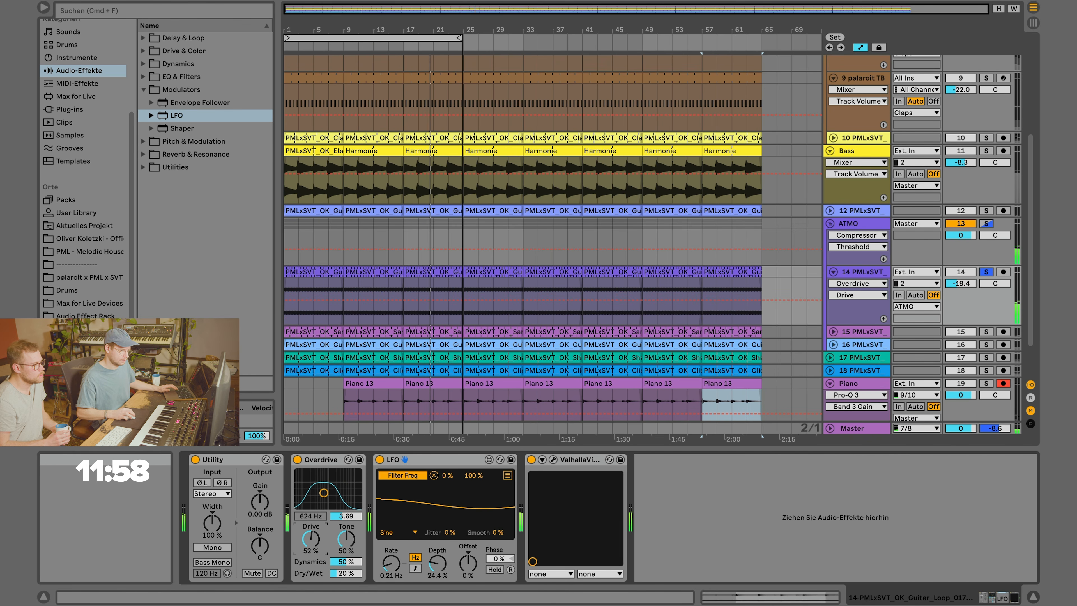
Lower track 14's volume to -24.4 dB and turn off its solo.
{"action": "left_click_drag", "start_coordinate": [962, 284], "coordinate": [961, 293]}
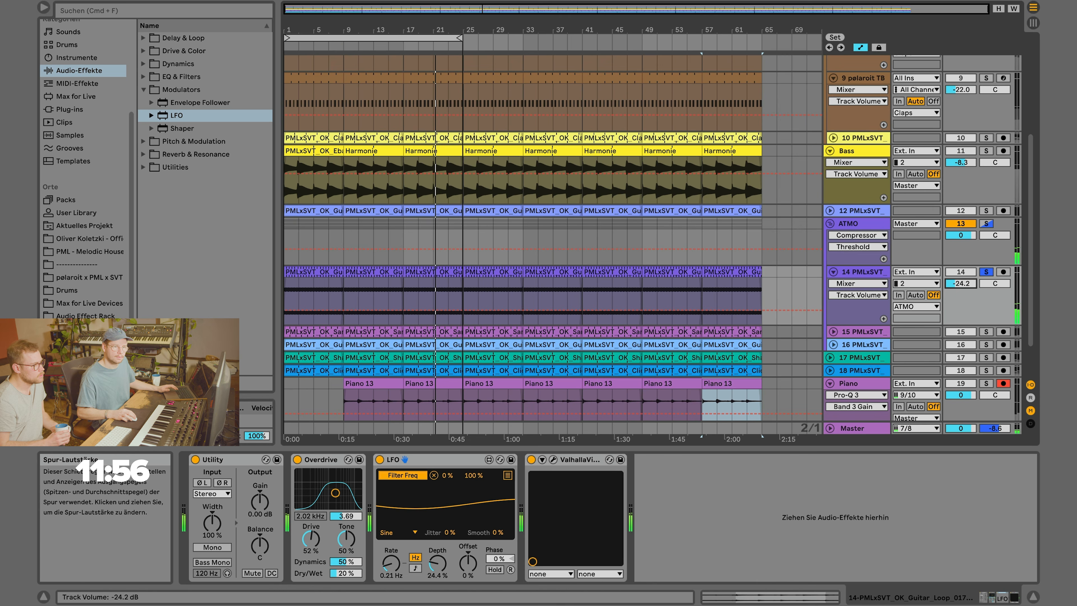
{"action": "left_click", "coordinate": [990, 273]}
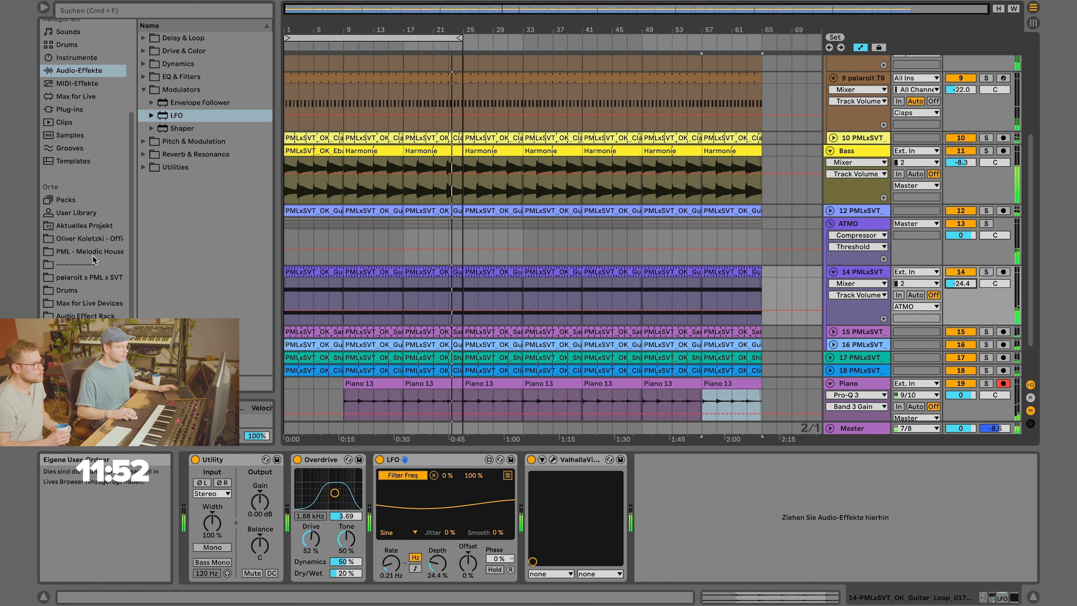
Return to the Oliver Koletzki sample pack in the browser and collapse its Snares/Claps and Drums loop folders.
{"action": "left_click", "coordinate": [122, 251]}
{"action": "left_click", "coordinate": [120, 239]}
{"action": "scroll", "coordinate": [194, 186], "scroll_direction": "up", "scroll_amount": 3}
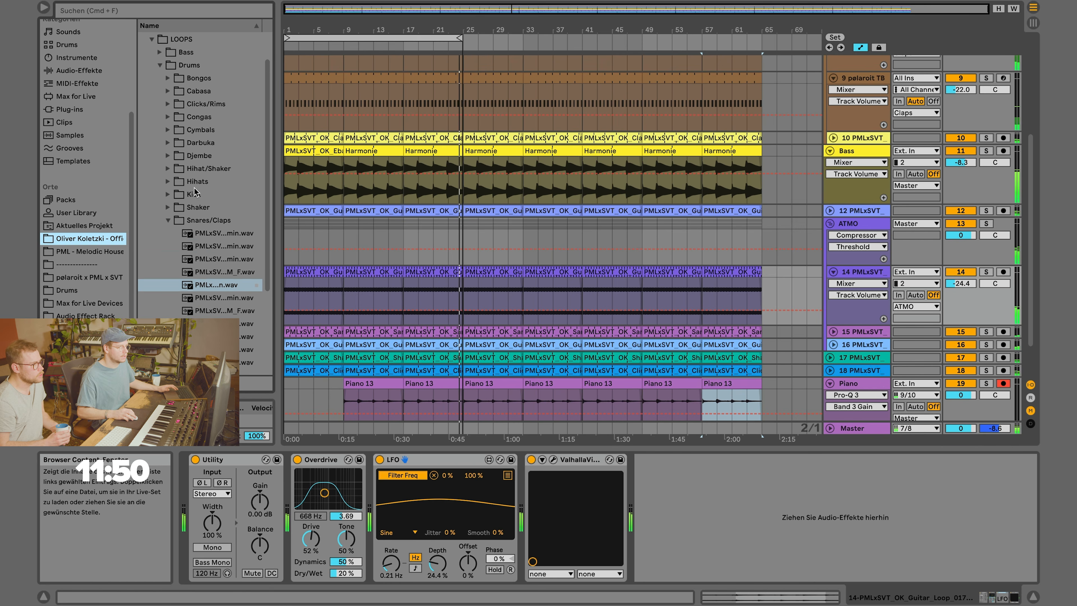
{"action": "left_click", "coordinate": [166, 232]}
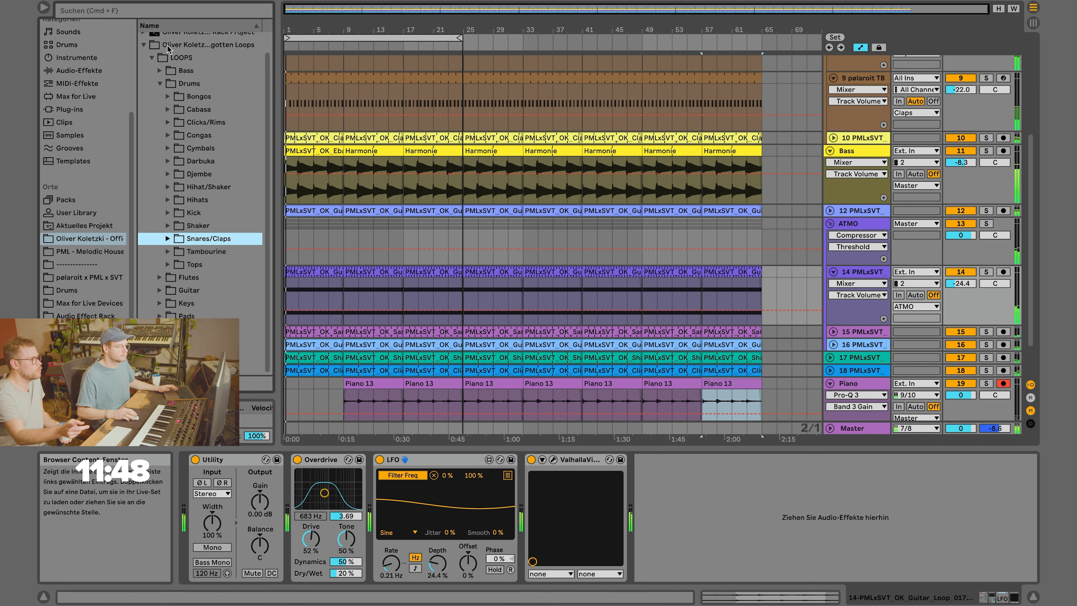
{"action": "left_click", "coordinate": [160, 77]}
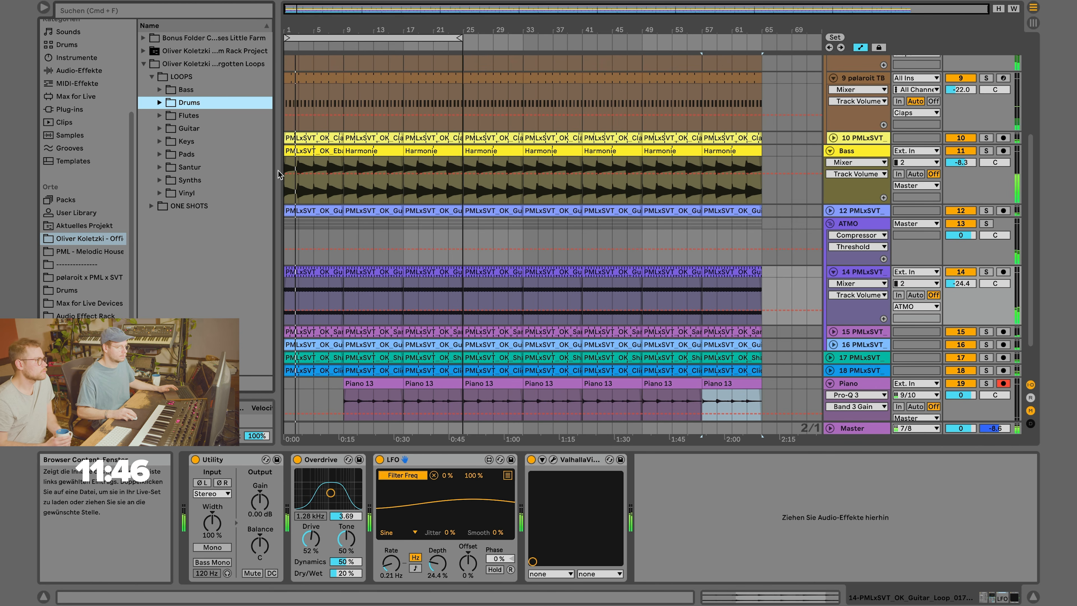
Unfold guitar track 12 and set the dry/wet mix of its Crystallizer to 4.5 %.
{"action": "scroll", "coordinate": [895, 217], "scroll_direction": "up", "scroll_amount": 3}
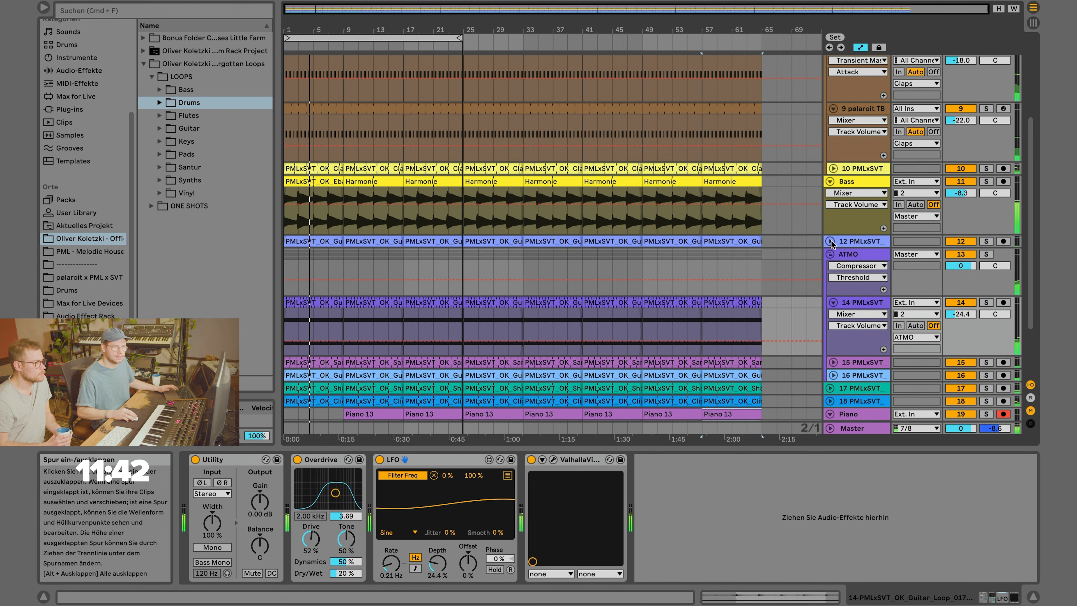
{"action": "left_click", "coordinate": [830, 241]}
{"action": "left_click", "coordinate": [849, 243]}
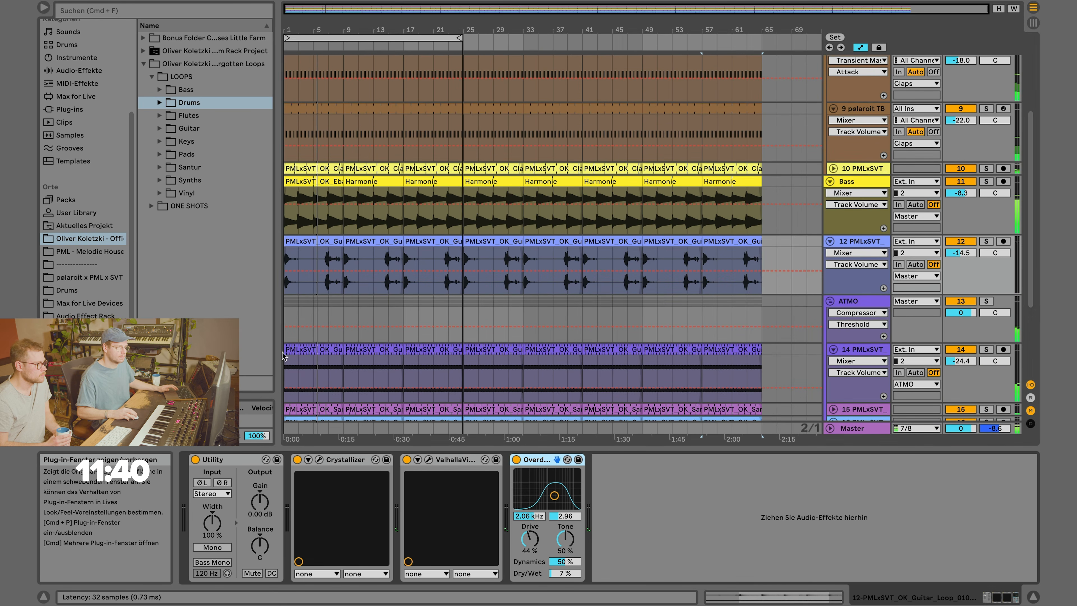
{"action": "left_click", "coordinate": [319, 460]}
{"action": "left_click", "coordinate": [434, 261]}
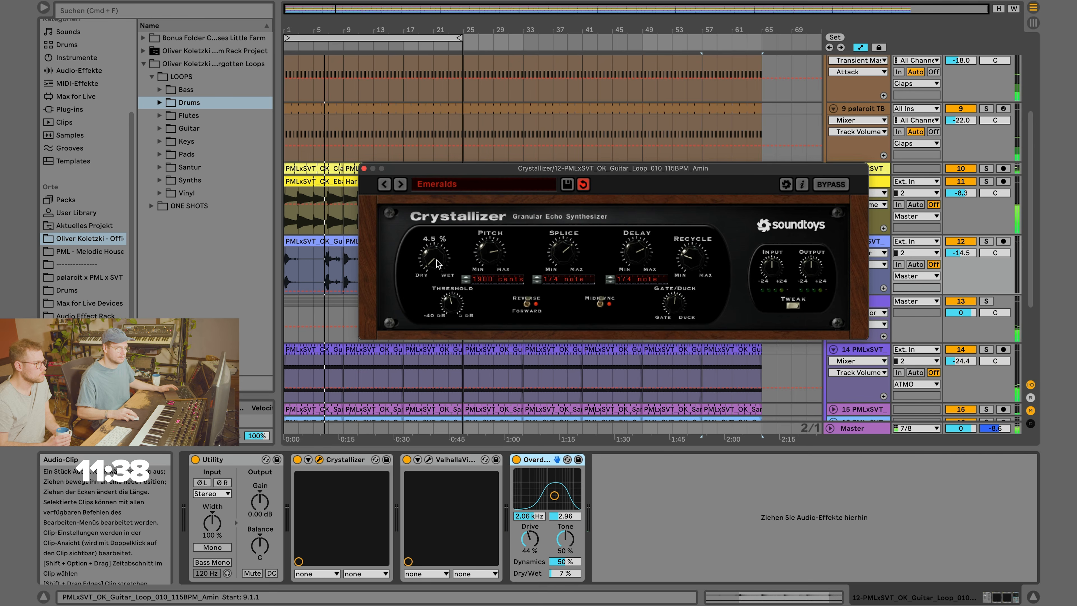
{"action": "left_click", "coordinate": [363, 169]}
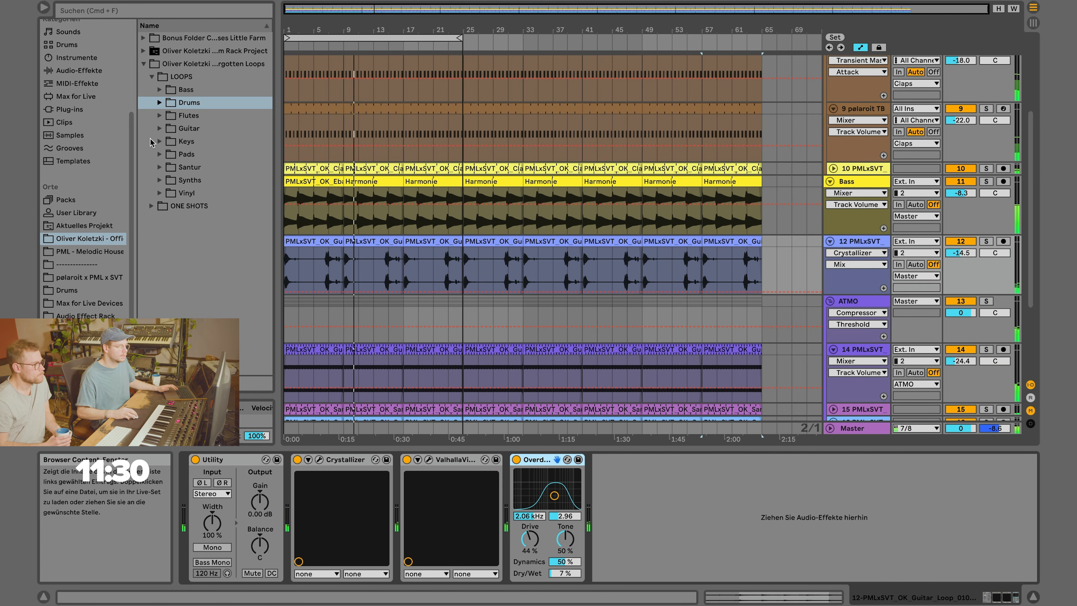
Extend the arrangement loop to bar 41 and unfold the pack's Synths loops in a widened browser.
{"action": "left_click_drag", "start_coordinate": [459, 38], "coordinate": [585, 41]}
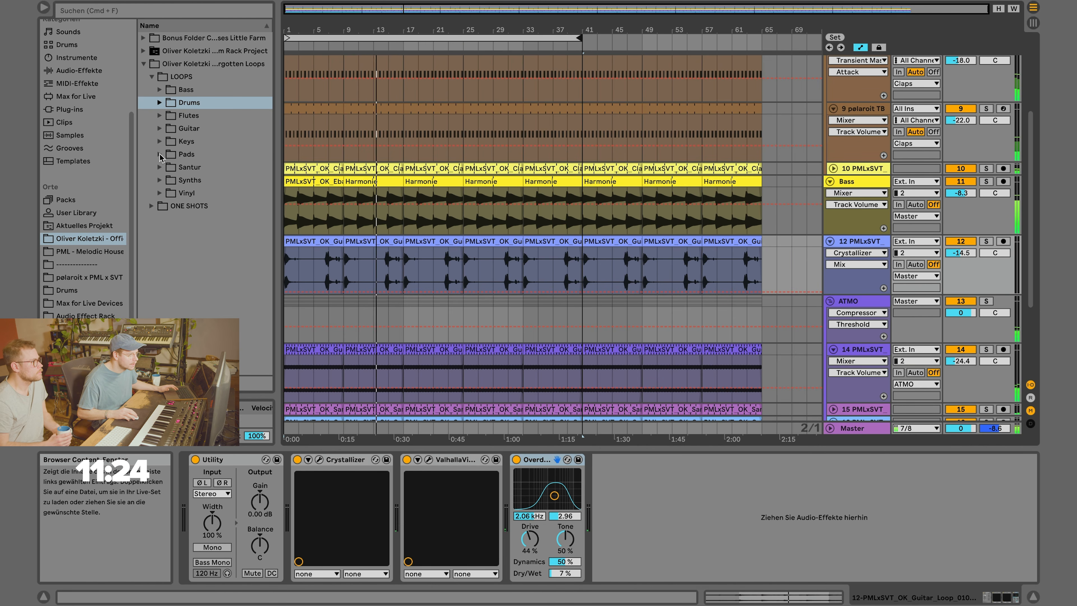
{"action": "left_click", "coordinate": [161, 181]}
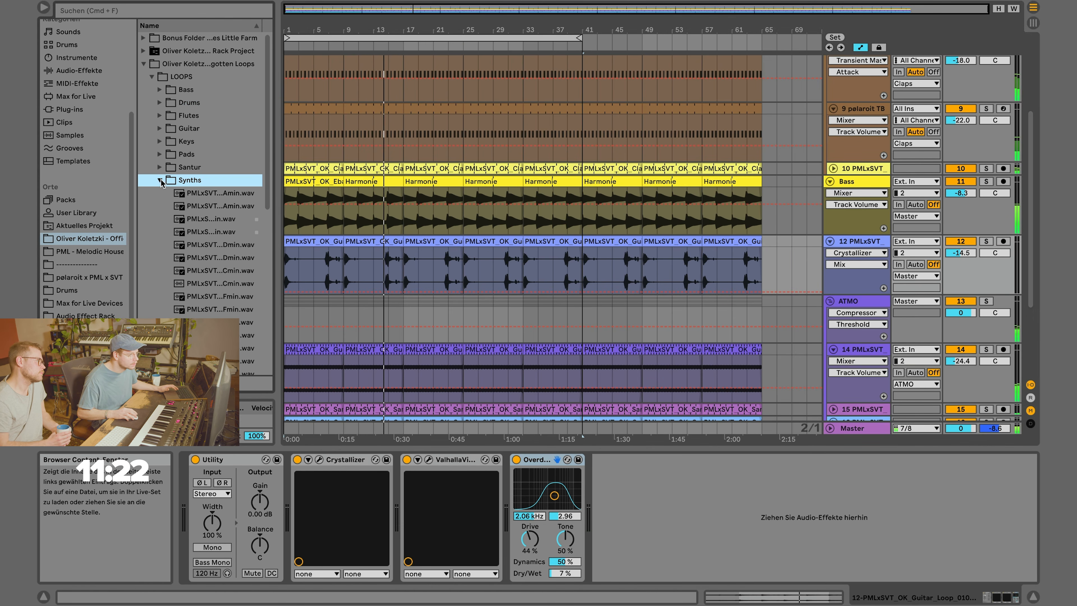
{"action": "left_click", "coordinate": [179, 244]}
{"action": "left_click_drag", "start_coordinate": [271, 234], "coordinate": [371, 234]}
Preview several synth loops from the pack, including 003_120BPM_Emin and 004_110BPM_Dmin.
{"action": "left_click", "coordinate": [280, 271]}
{"action": "scroll", "coordinate": [280, 271], "scroll_direction": "down", "scroll_amount": 10}
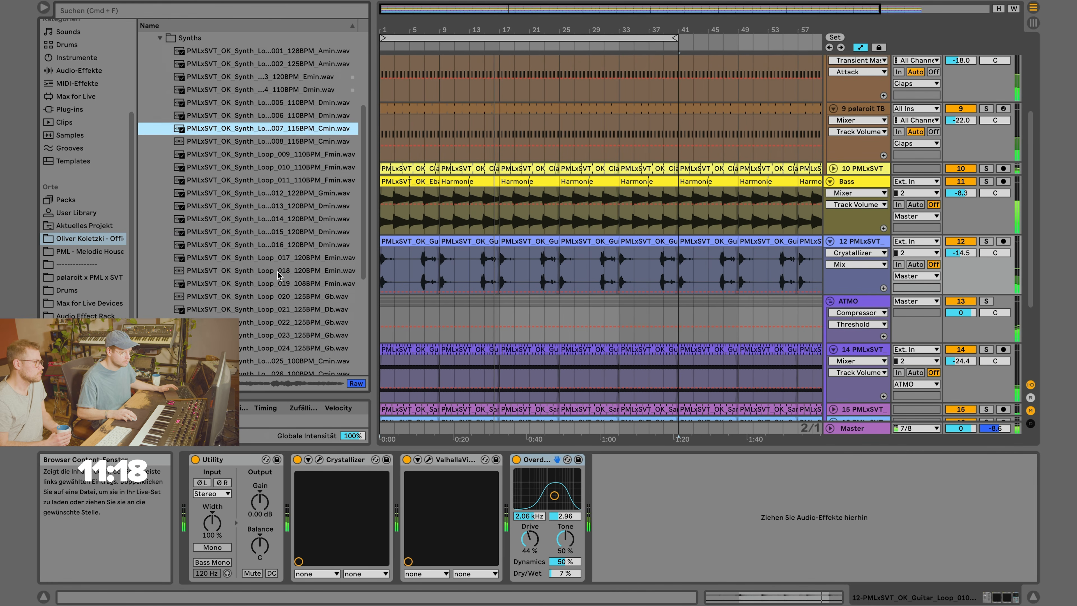
{"action": "scroll", "coordinate": [291, 321], "scroll_direction": "up", "scroll_amount": 10}
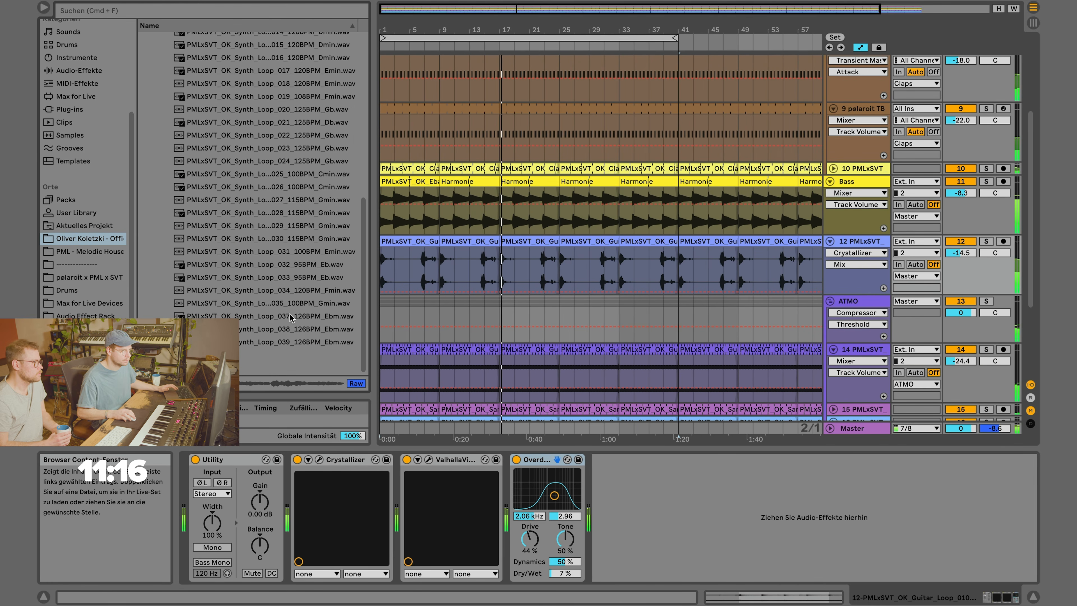
{"action": "left_click", "coordinate": [304, 233]}
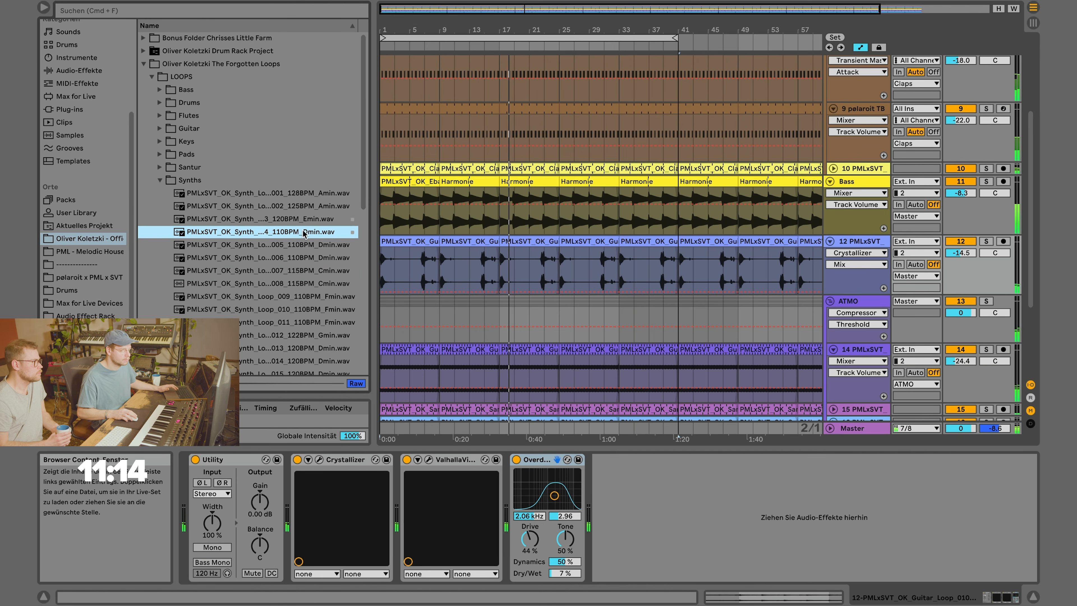
{"action": "left_click", "coordinate": [311, 219]}
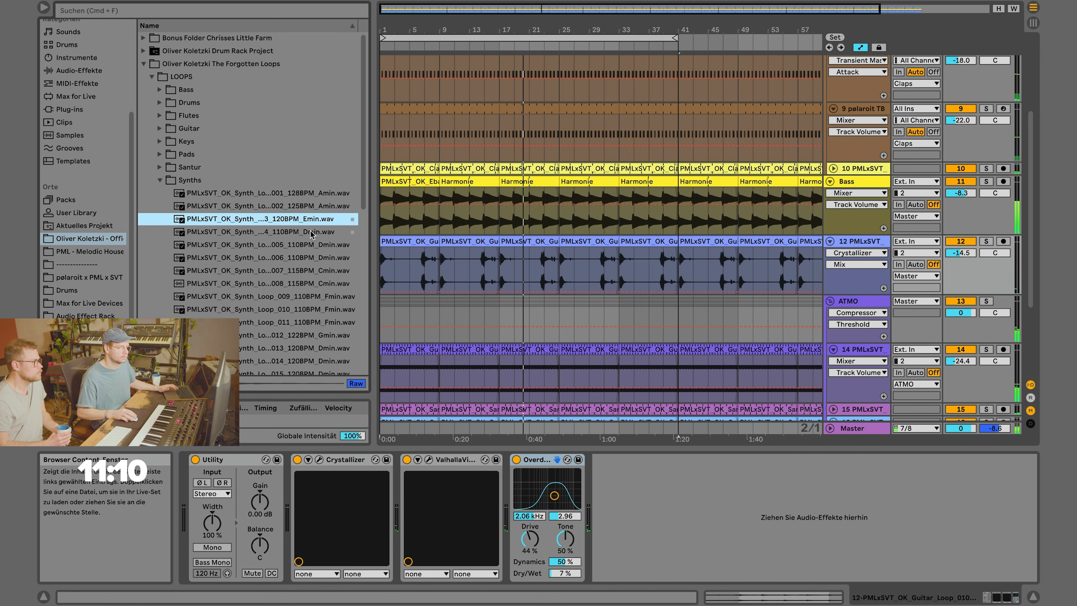
{"action": "left_click", "coordinate": [311, 233]}
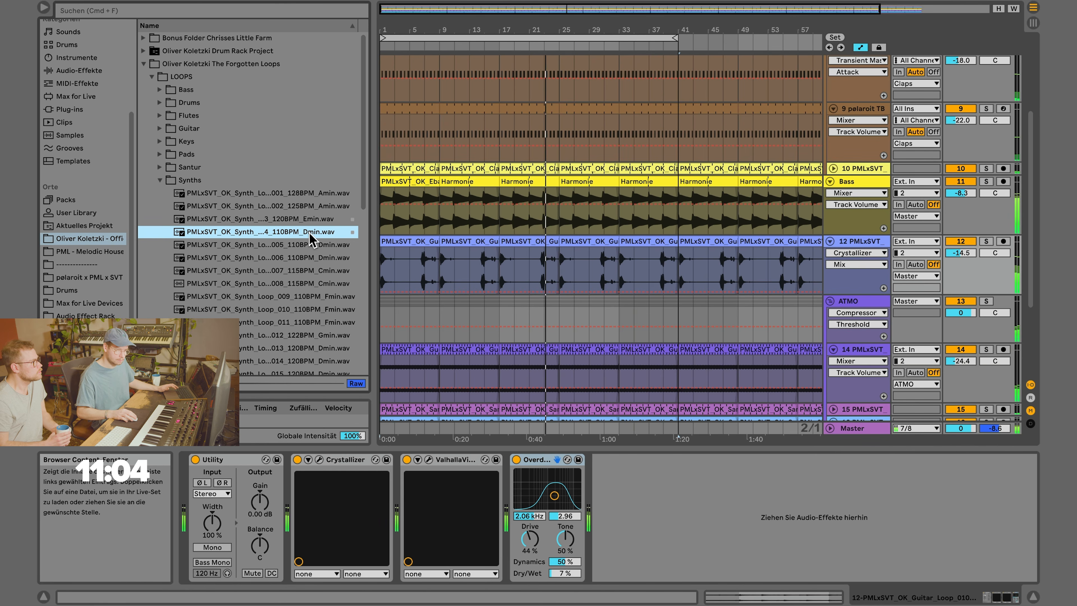
Insert a new audio track directly below guitar track 12.
{"action": "scroll", "coordinate": [869, 202], "scroll_direction": "down", "scroll_amount": 2}
{"action": "left_click", "coordinate": [869, 202]}
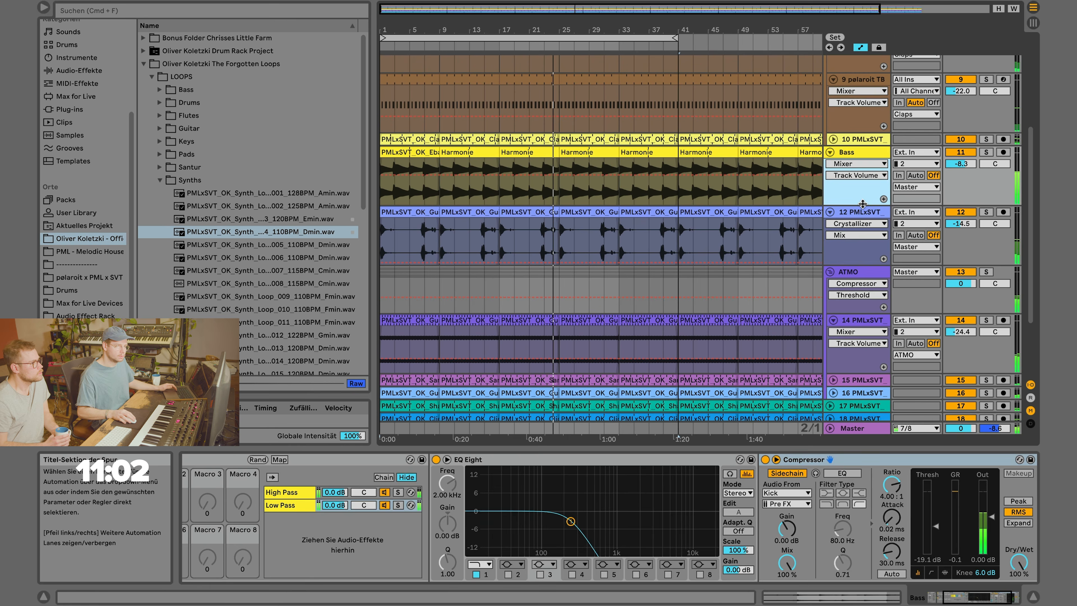
{"action": "left_click", "coordinate": [859, 212]}
{"action": "key", "text": "super+t"}
Unfold new track 13 and place synth loop 004_110BPM_Dmin on it, starting at about bar 14.
{"action": "scroll", "coordinate": [857, 212], "scroll_direction": "down", "scroll_amount": 4}
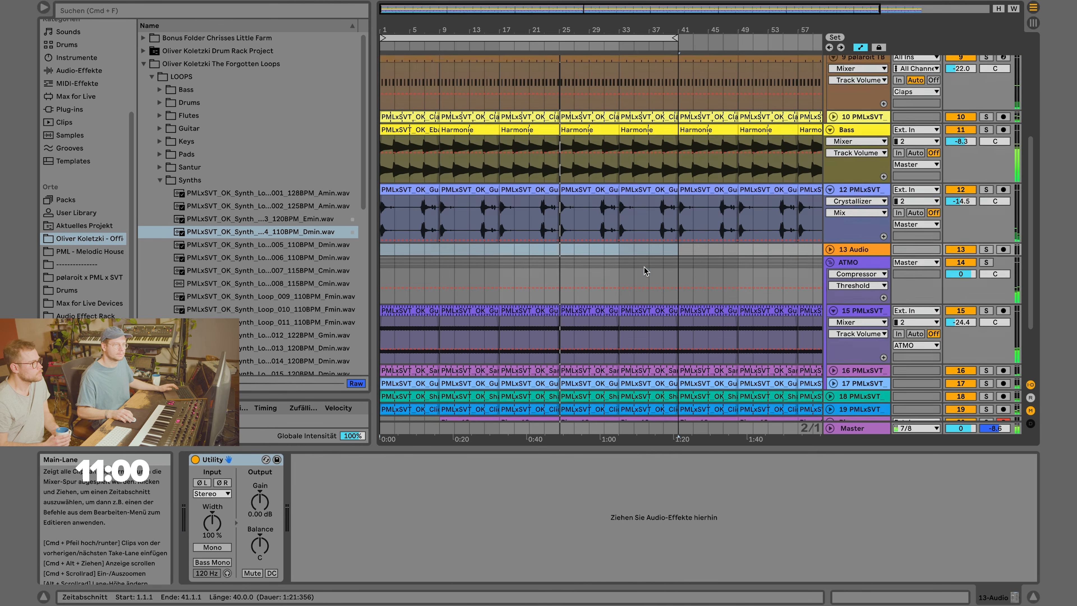
{"action": "left_click", "coordinate": [829, 208]}
{"action": "scroll", "coordinate": [636, 220], "scroll_direction": "down", "scroll_amount": 4}
{"action": "mouse_move", "coordinate": [237, 231]}
{"action": "left_mouse_down"}
{"action": "mouse_move", "coordinate": [584, 214]}
{"action": "mouse_move", "coordinate": [479, 189]}
{"action": "left_mouse_up"}
{"action": "left_click", "coordinate": [441, 187]}
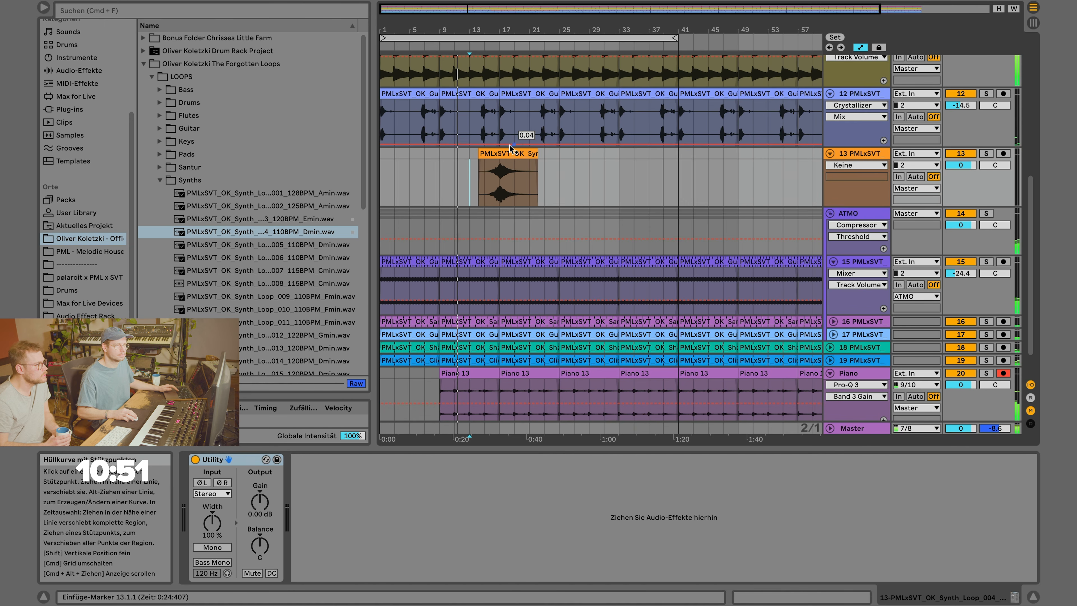
Turn off warping for the synth clip on track 13 and lower the track's volume to -11.9 dB.
{"action": "double_click", "coordinate": [508, 178]}
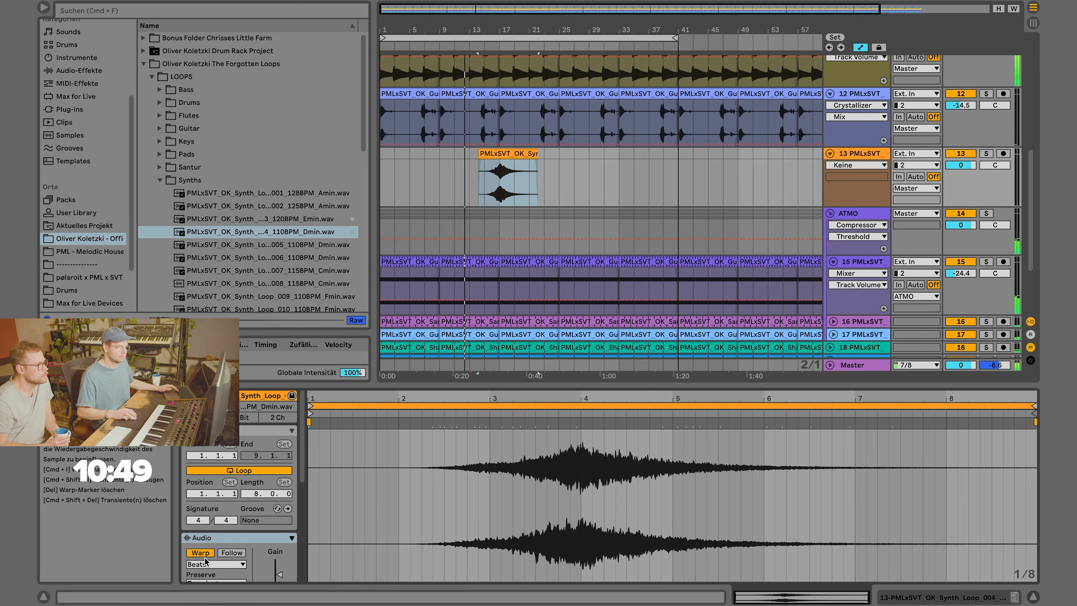
{"action": "left_click", "coordinate": [200, 552]}
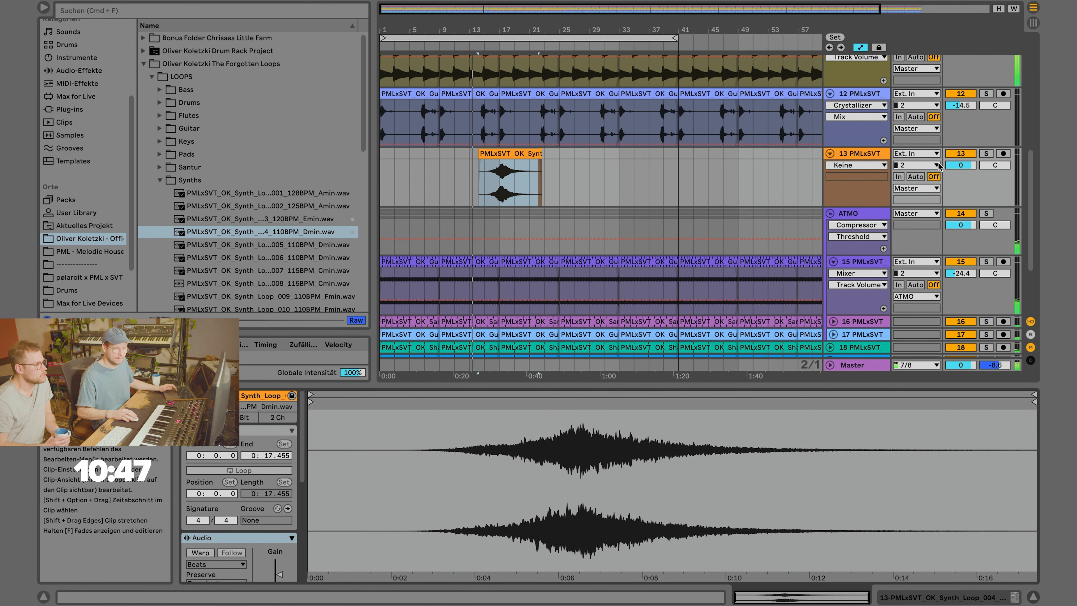
{"action": "left_click", "coordinate": [842, 153]}
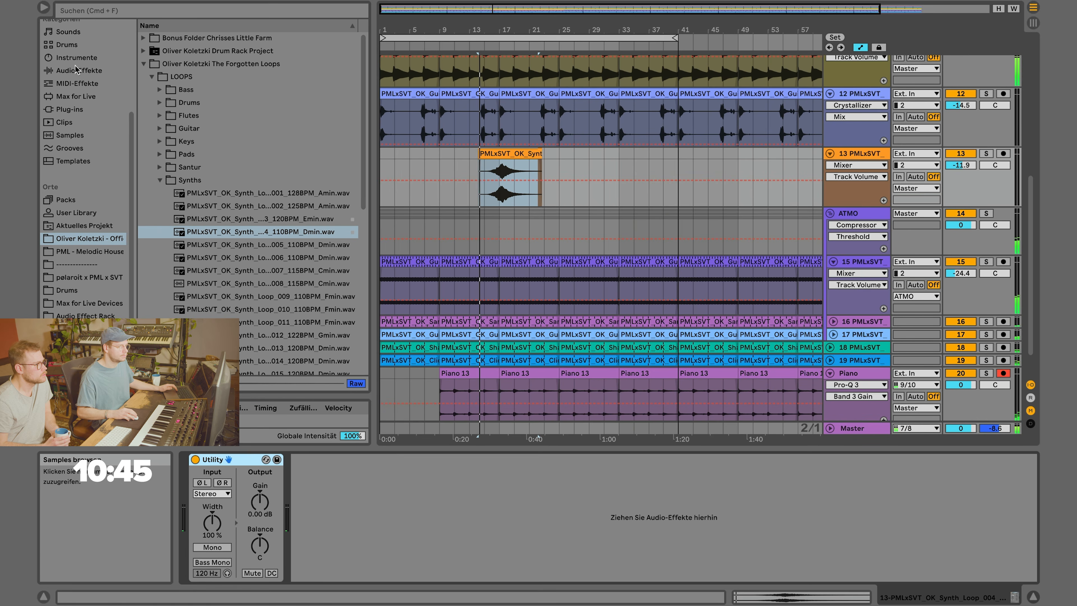
Add ValhallaVintageVerb from the Space collection to track 13, with mix at 11.8 % and decay at 1.46 s.
{"action": "scroll", "coordinate": [72, 106], "scroll_direction": "up", "scroll_amount": 3}
{"action": "left_click", "coordinate": [78, 91]}
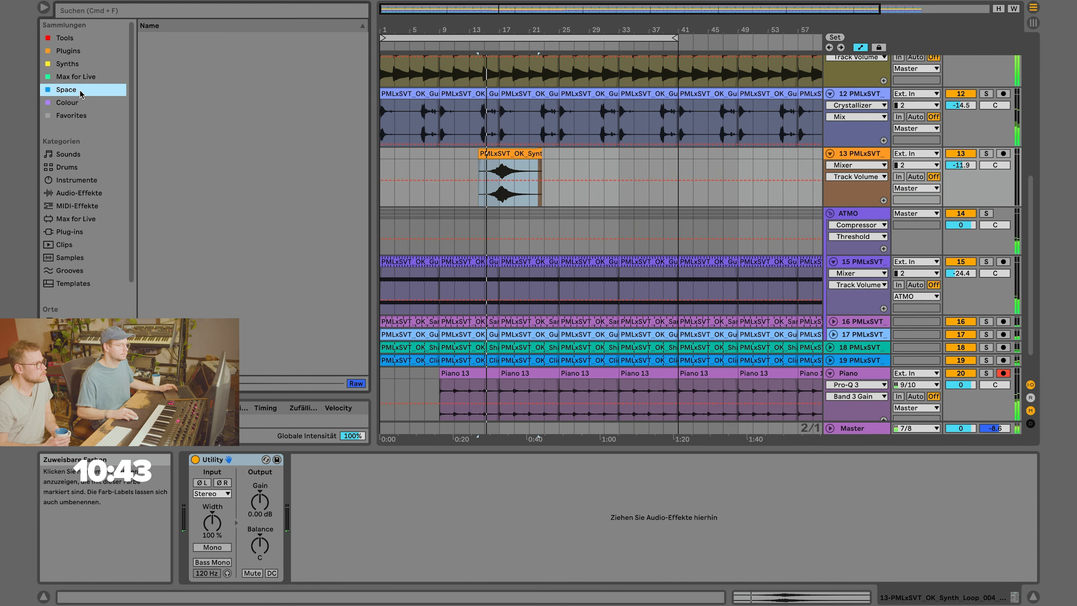
{"action": "double_click", "coordinate": [220, 223]}
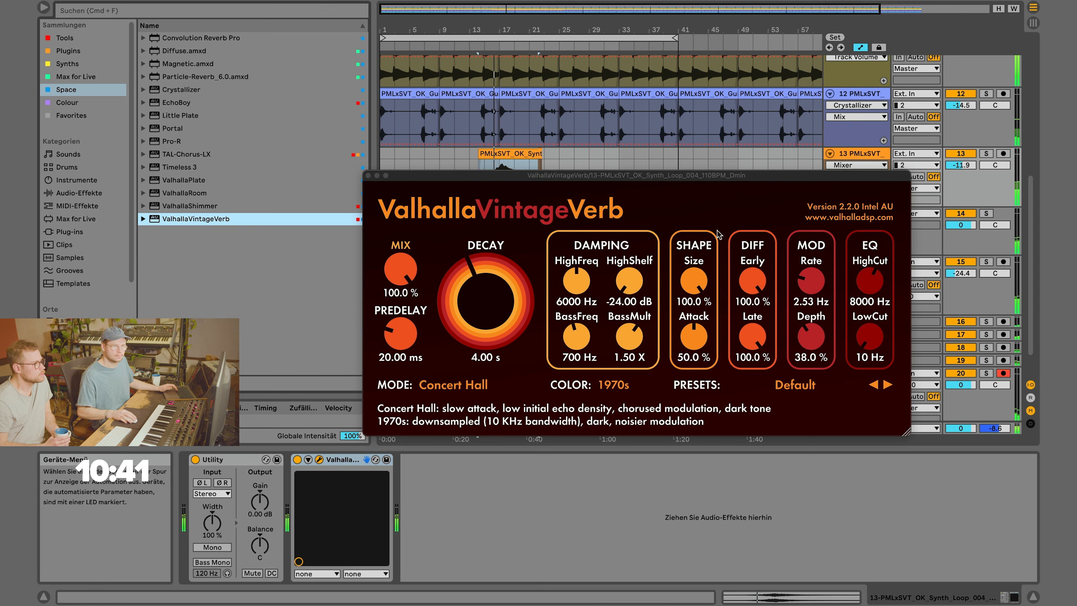
{"action": "left_click_drag", "start_coordinate": [406, 293], "coordinate": [406, 287]}
{"action": "left_click_drag", "start_coordinate": [485, 301], "coordinate": [485, 316]}
Lower track 13's volume to -21.4 dB and hide the reverb's plug-in window.
{"action": "left_click", "coordinate": [956, 174]}
{"action": "left_click_drag", "start_coordinate": [959, 165], "coordinate": [959, 187]}
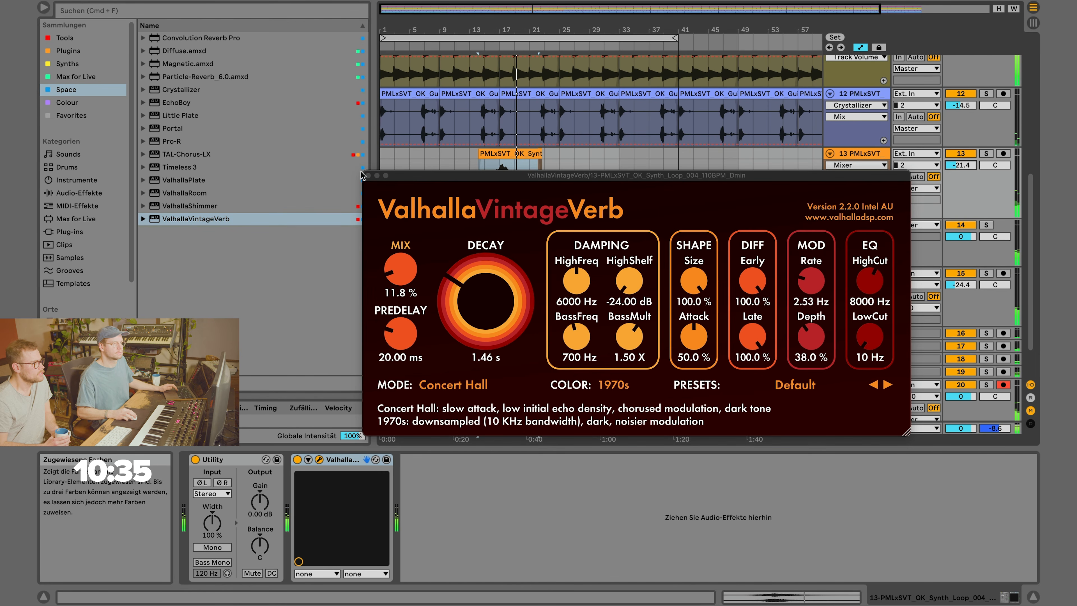
{"action": "key", "text": "super+alt+p"}
Move the synth clip on track 13 slightly earlier to start at 13.4.1 and delete the leftover piece behind it.
{"action": "left_click_drag", "start_coordinate": [492, 17], "coordinate": [496, 47]}
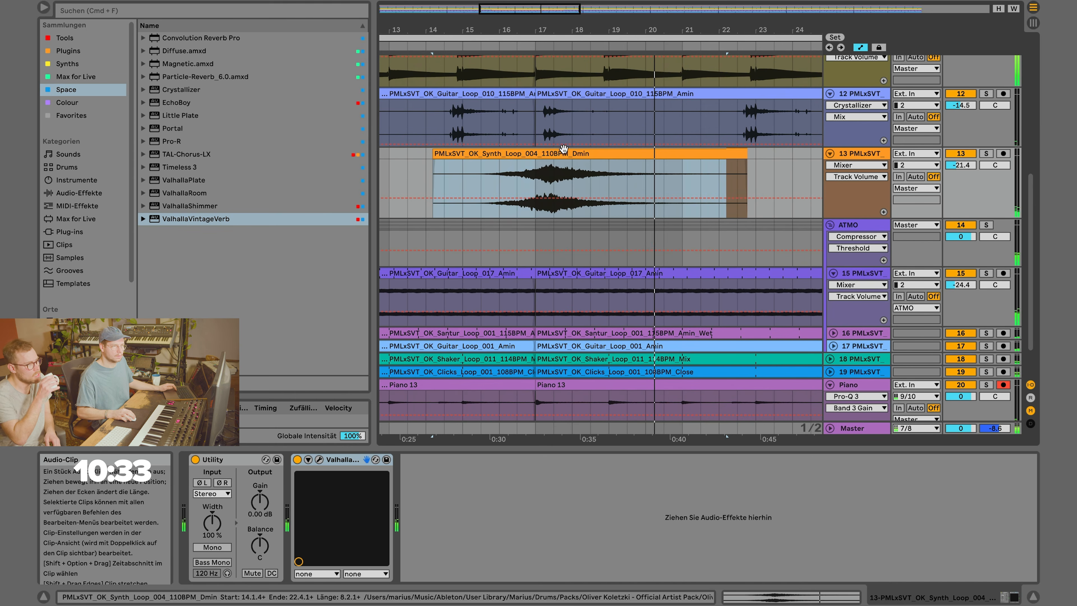
{"action": "left_click_drag", "start_coordinate": [548, 153], "coordinate": [552, 153]}
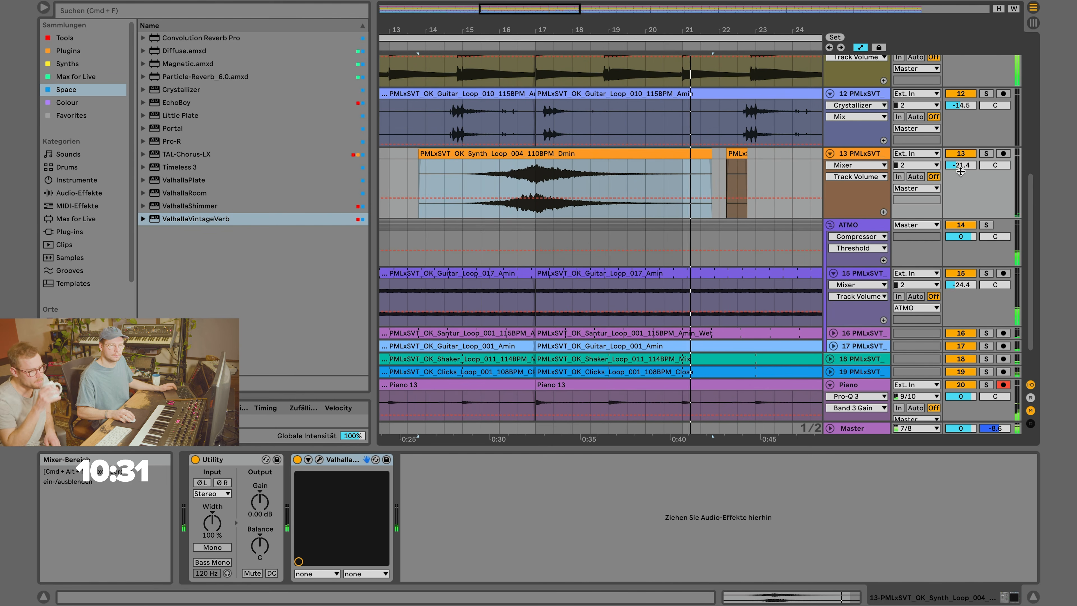
{"action": "left_click", "coordinate": [731, 152]}
{"action": "key", "text": "Delete"}
Duplicate the synth clip directly behind itself on track 13 and lower the track's volume to -32.0 dB.
{"action": "left_click_drag", "start_coordinate": [961, 165], "coordinate": [960, 181]}
{"action": "left_click_drag", "start_coordinate": [603, 30], "coordinate": [604, 14]}
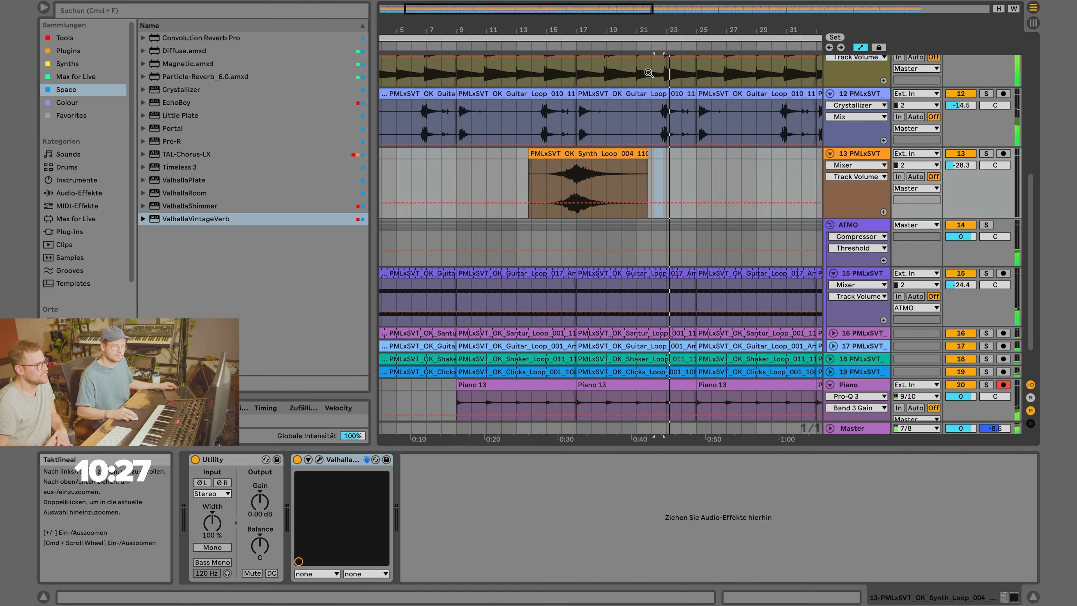
{"action": "left_click_drag", "start_coordinate": [590, 155], "coordinate": [710, 157]}
{"action": "left_click_drag", "start_coordinate": [969, 164], "coordinate": [970, 166]}
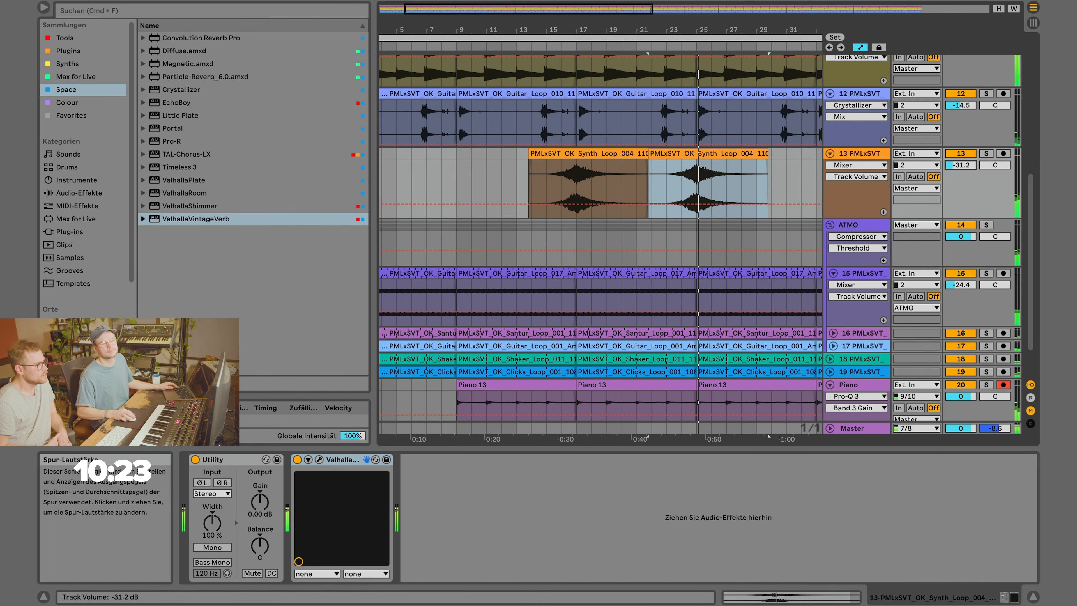
{"action": "key", "text": "w"}
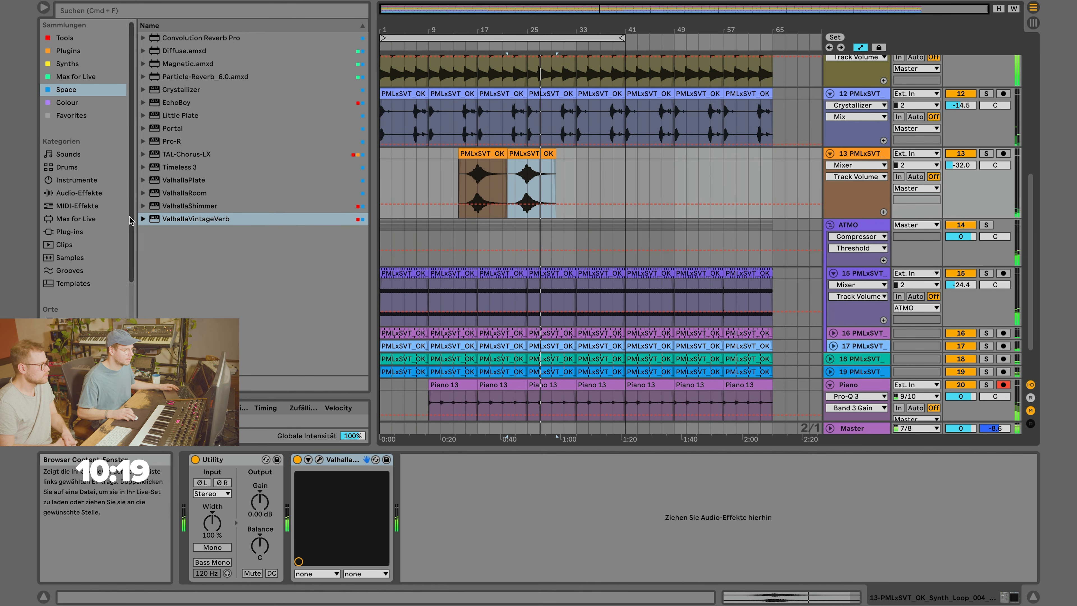
Place synth loop 003_120BPM_Emin from the sample pack on a new audio track below track 13, at about bar 21.
{"action": "scroll", "coordinate": [84, 343], "scroll_direction": "down", "scroll_amount": 2}
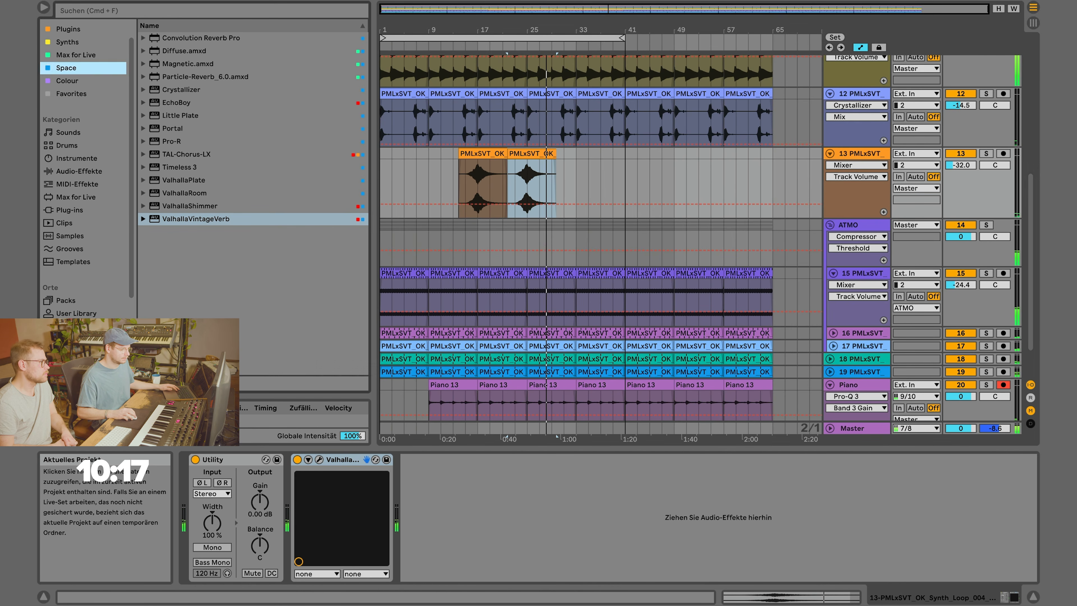
{"action": "left_click", "coordinate": [80, 352]}
{"action": "left_click_drag", "start_coordinate": [229, 217], "coordinate": [265, 218]}
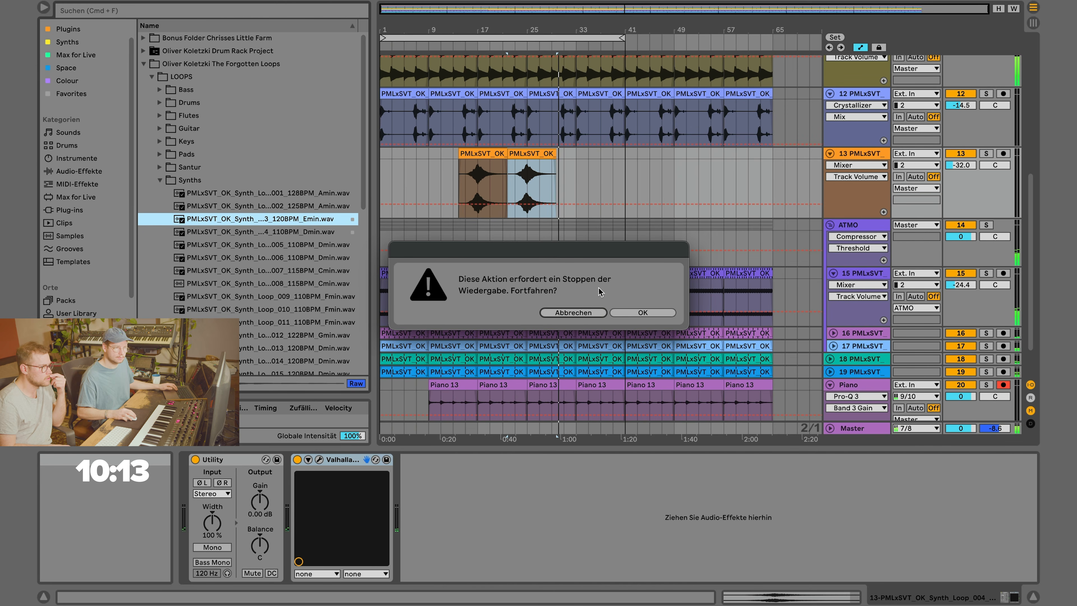
{"action": "left_click", "coordinate": [585, 313]}
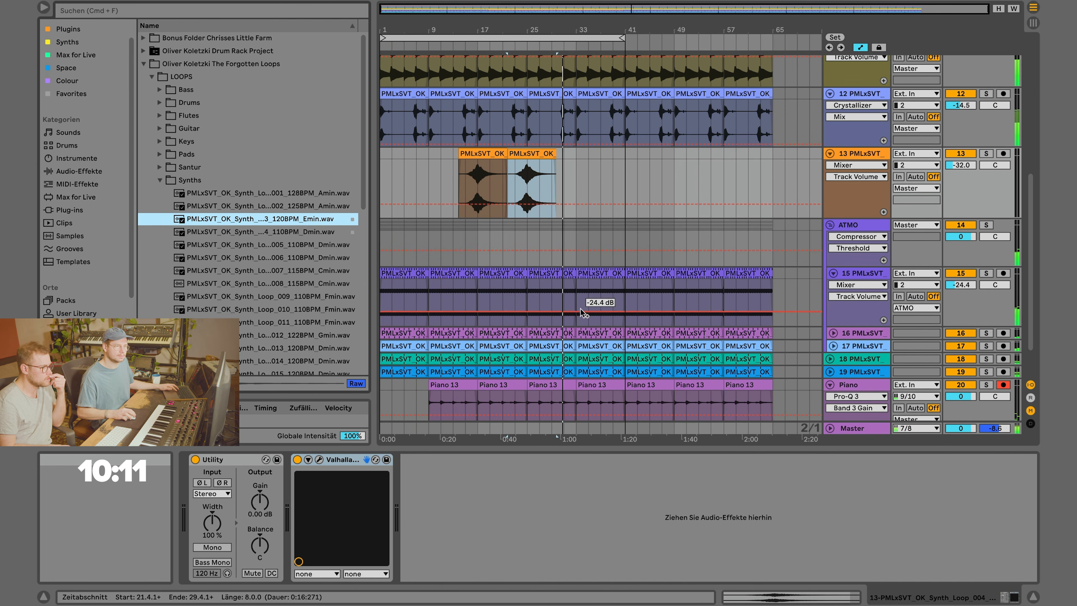
{"action": "left_click", "coordinate": [869, 155]}
{"action": "left_click_drag", "start_coordinate": [212, 219], "coordinate": [509, 225]}
{"action": "key", "text": "space"}
{"action": "left_click", "coordinate": [830, 225]}
Play from bar 12 and move the synth clip on track 14 to start at bar 17.
{"action": "left_click_drag", "start_coordinate": [492, 28], "coordinate": [567, 51]}
{"action": "left_click", "coordinate": [493, 258]}
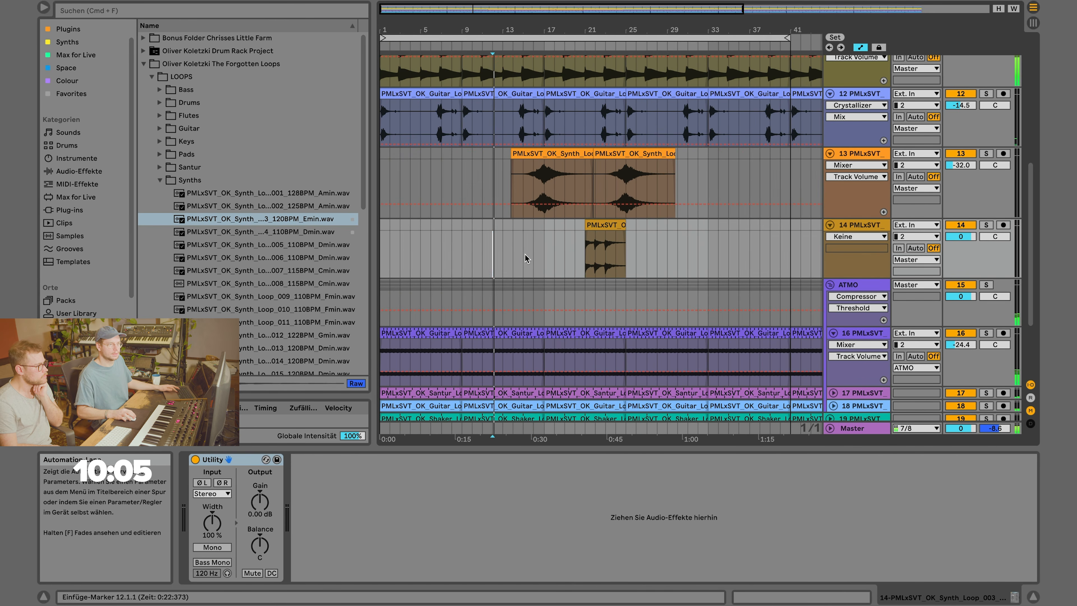
{"action": "left_click_drag", "start_coordinate": [603, 223], "coordinate": [561, 224]}
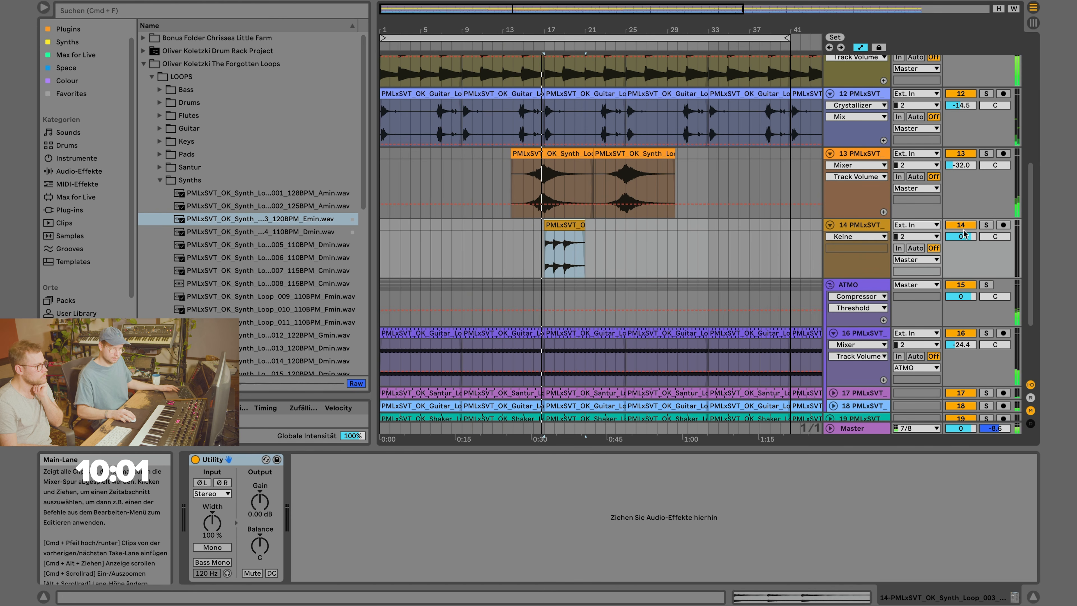
Open the synth clip on track 14 in a larger sample view and set its warp mode to Complex.
{"action": "double_click", "coordinate": [558, 224]}
{"action": "left_click_drag", "start_coordinate": [342, 385], "coordinate": [317, 233]}
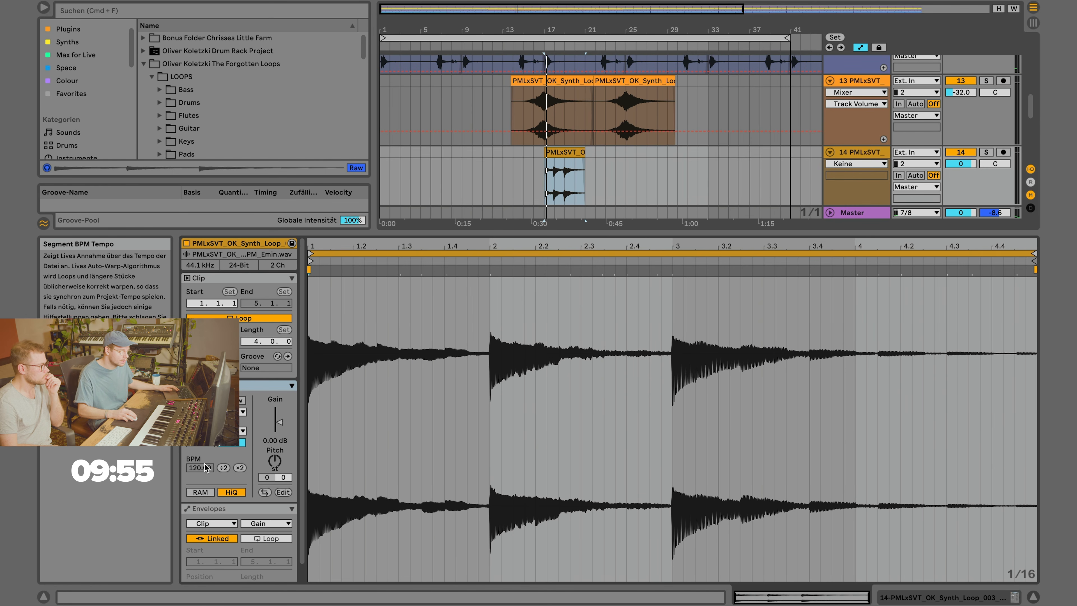
{"action": "left_click", "coordinate": [237, 411]}
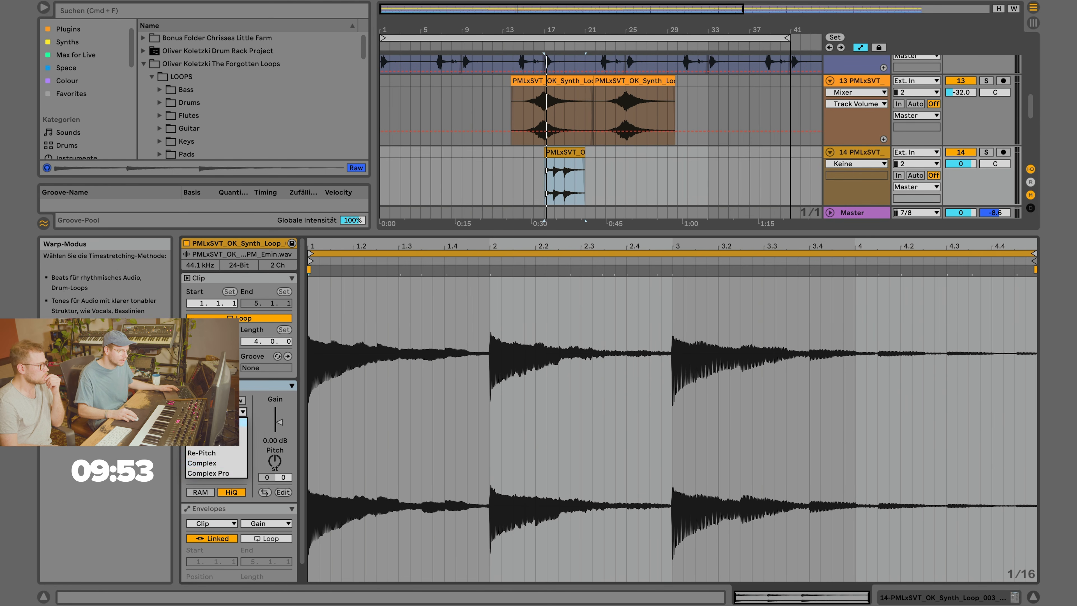
{"action": "left_click", "coordinate": [210, 463]}
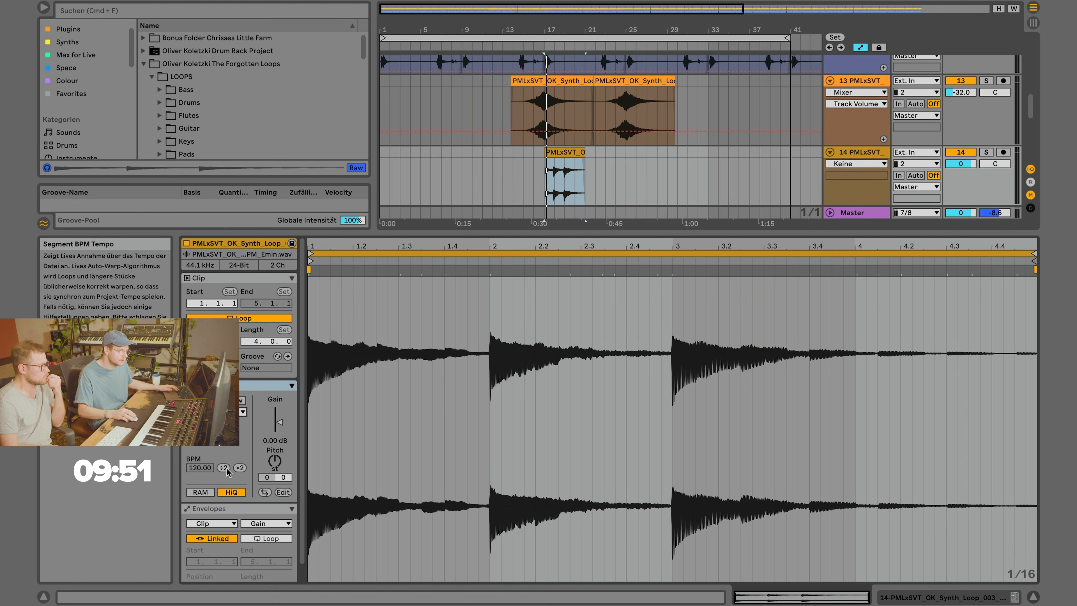
Double the clip's original tempo to 240 BPM, extend the clip to end at 24.1.1 and play it.
{"action": "left_click", "coordinate": [282, 253]}
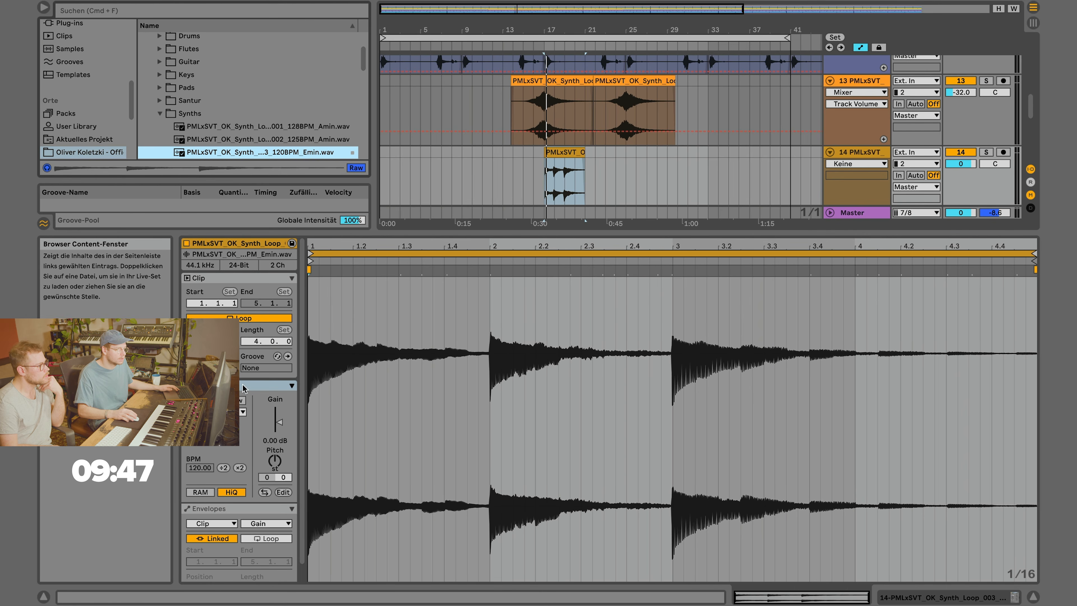
{"action": "left_click", "coordinate": [240, 467]}
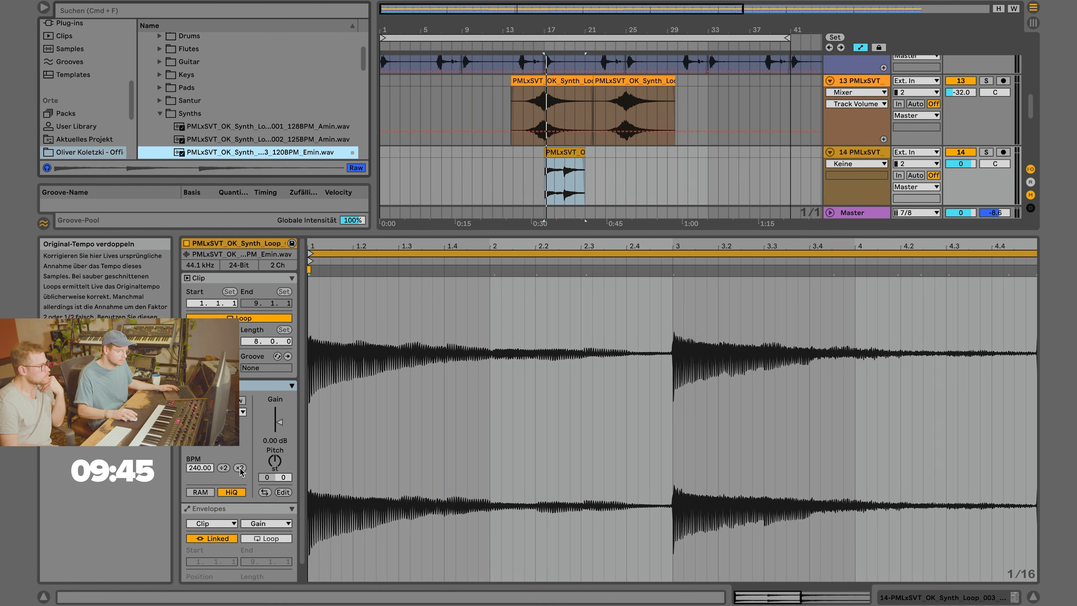
{"action": "left_click_drag", "start_coordinate": [584, 161], "coordinate": [615, 159]}
{"action": "key", "text": "space"}
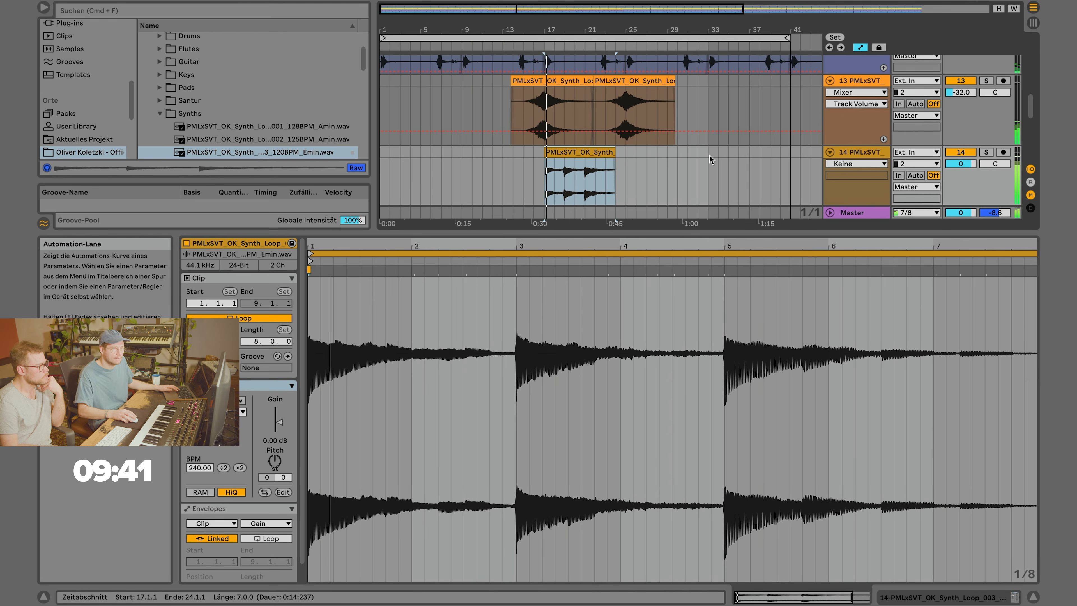
Transpose the synth clip up 12 semitones and lower the volume of track 14 to -14.8 dB.
{"action": "left_click", "coordinate": [274, 460]}
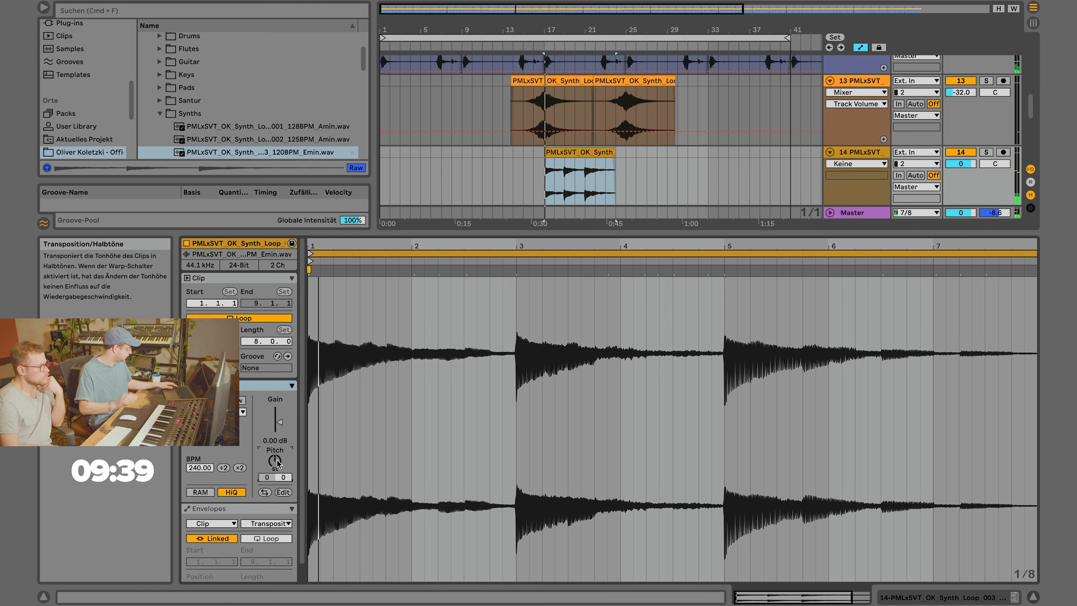
{"action": "left_click_drag", "start_coordinate": [278, 462], "coordinate": [277, 437]}
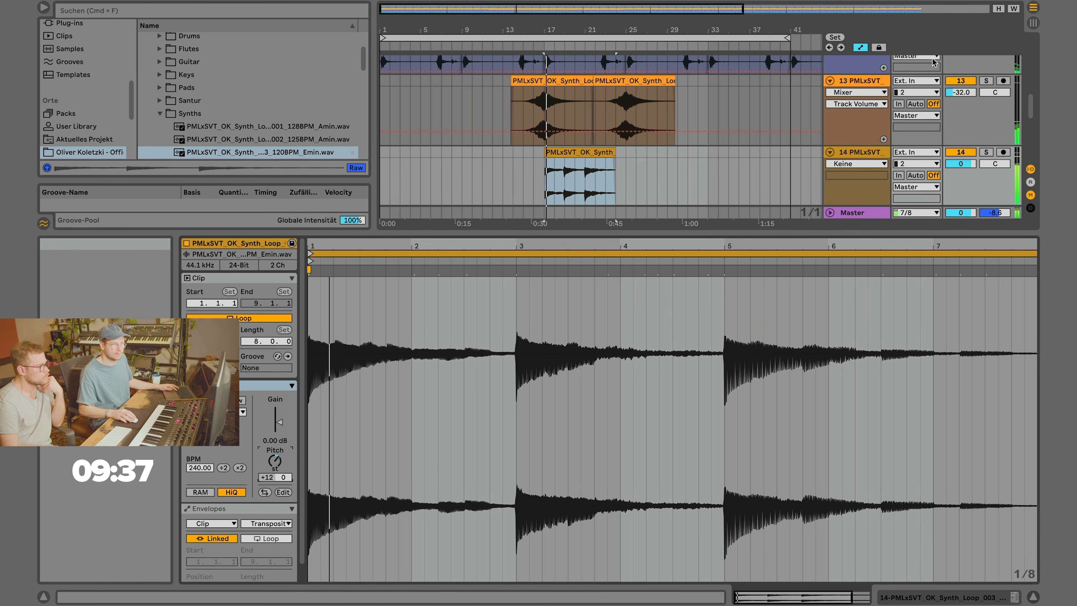
{"action": "mouse_move", "coordinate": [960, 163]}
{"action": "left_mouse_down"}
{"action": "mouse_move", "coordinate": [960, 178]}
{"action": "mouse_move", "coordinate": [958, 165]}
{"action": "left_mouse_up"}
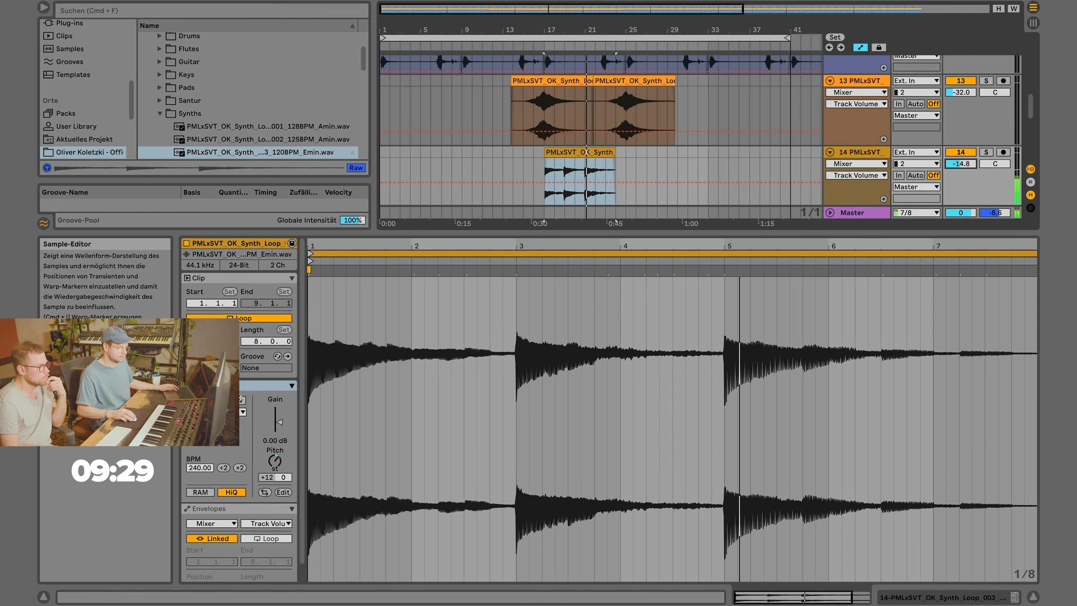
Display the synth clip's Transposition envelope and try shifting it to +1 st.
{"action": "scroll", "coordinate": [236, 477], "scroll_direction": "down", "scroll_amount": 1}
{"action": "left_click", "coordinate": [273, 508]}
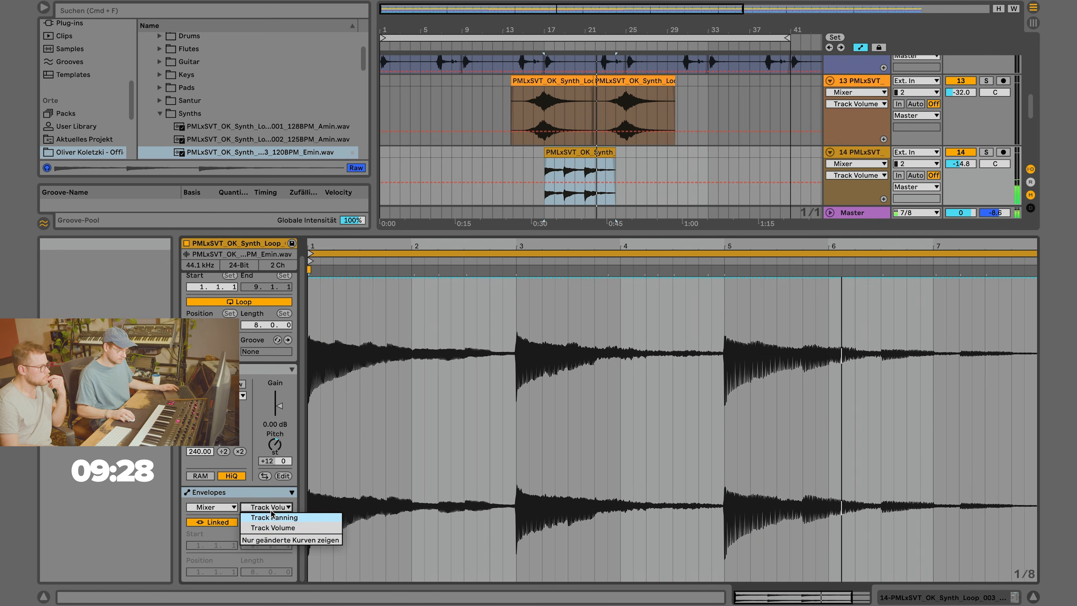
{"action": "left_click", "coordinate": [211, 507]}
{"action": "left_click", "coordinate": [210, 507]}
{"action": "left_click", "coordinate": [212, 517]}
{"action": "left_click", "coordinate": [267, 507]}
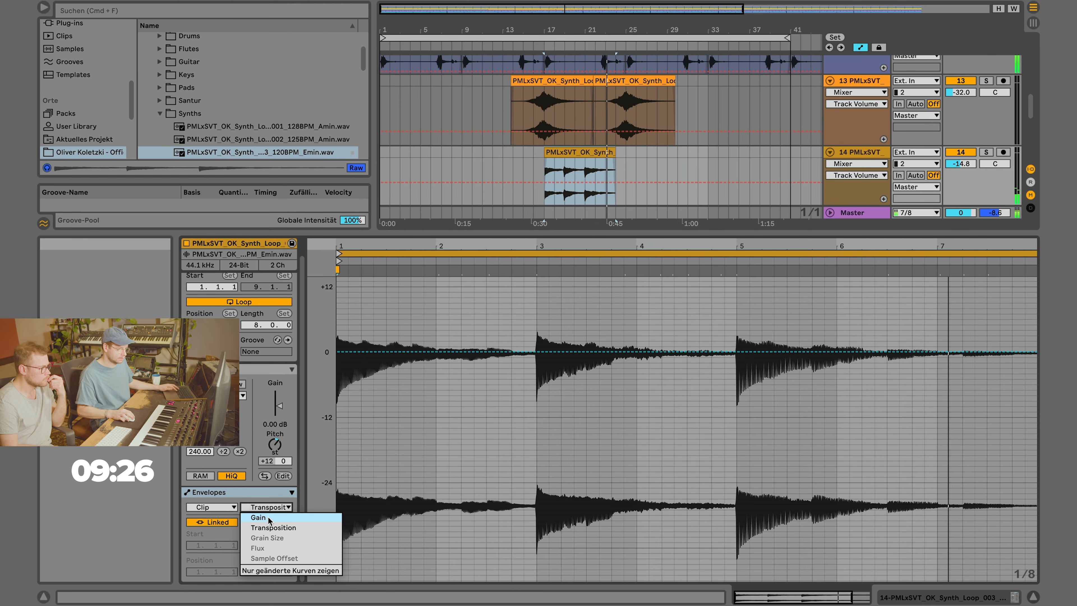
{"action": "left_click", "coordinate": [272, 528]}
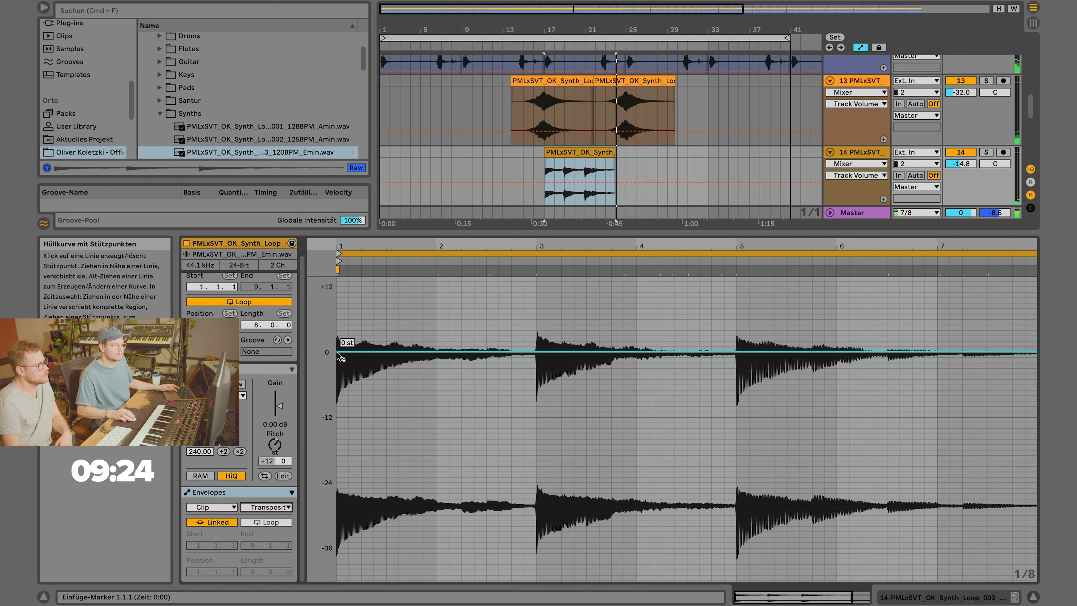
{"action": "mouse_move", "coordinate": [337, 353]}
{"action": "left_mouse_down"}
{"action": "mouse_move", "coordinate": [337, 342]}
{"action": "mouse_move", "coordinate": [337, 363]}
{"action": "mouse_move", "coordinate": [337, 347]}
{"action": "left_mouse_up"}
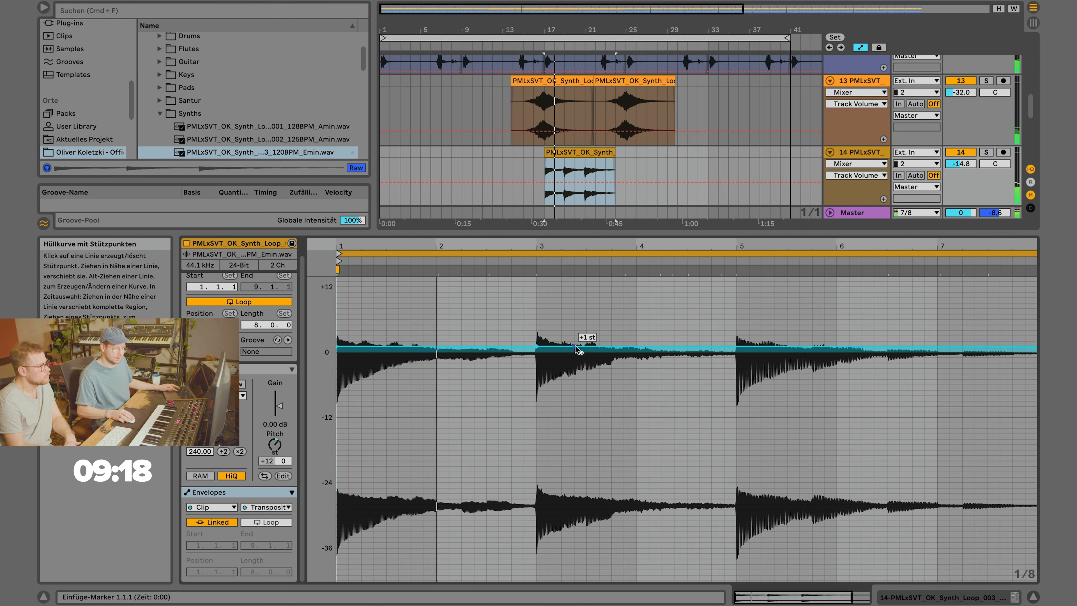
{"action": "left_click_drag", "start_coordinate": [537, 349], "coordinate": [538, 351]}
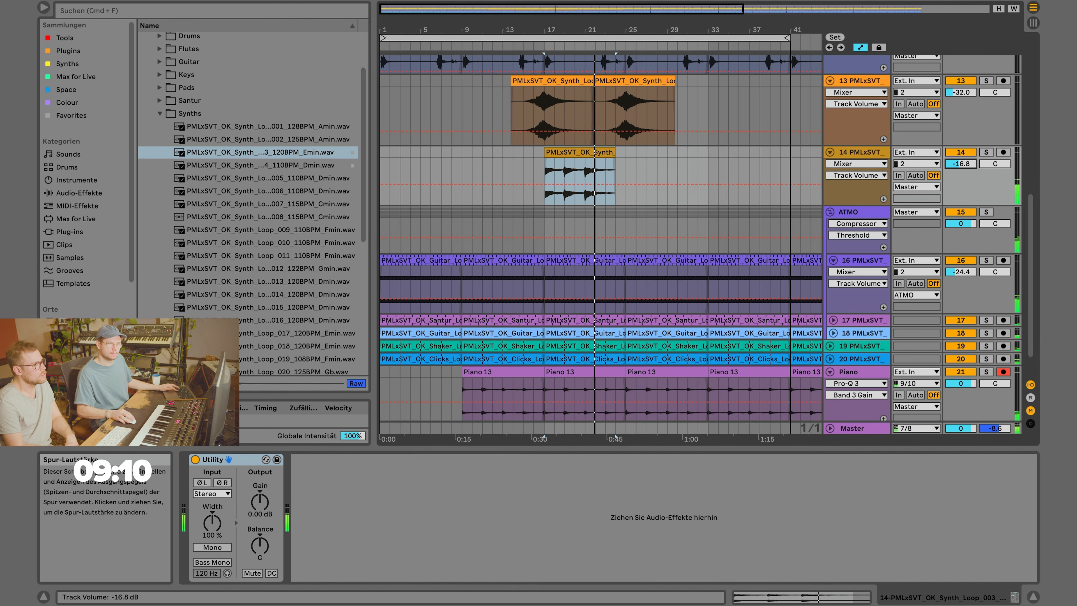
Add ValhallaShimmer to track 14 with the bigStereo reverb mode, mix 0.12 and feedback 0.166, and restart playback.
{"action": "left_click", "coordinate": [67, 90]}
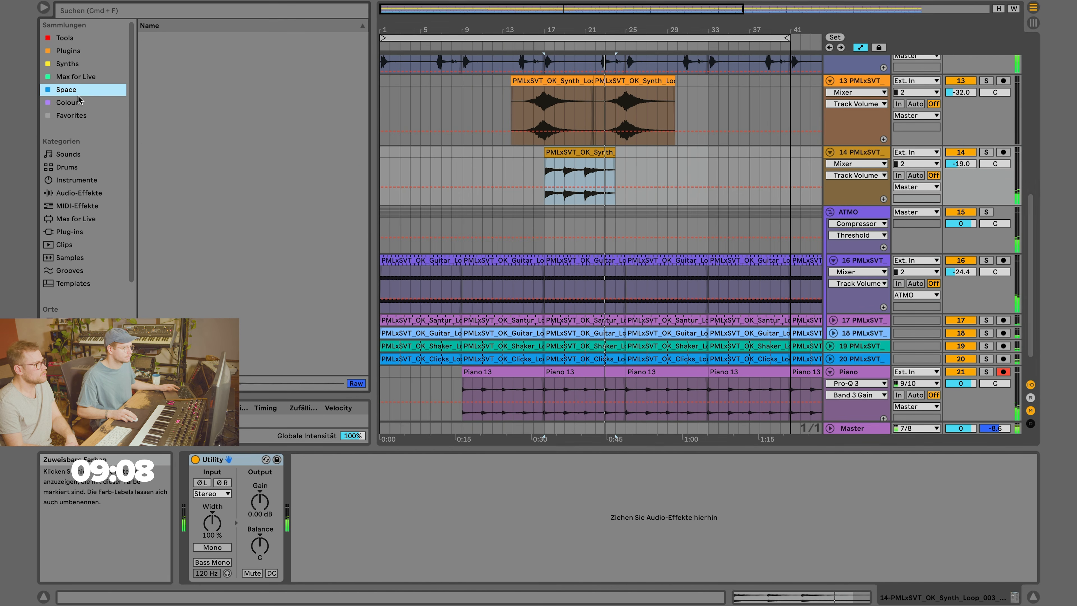
{"action": "left_click", "coordinate": [244, 221]}
{"action": "double_click", "coordinate": [209, 208]}
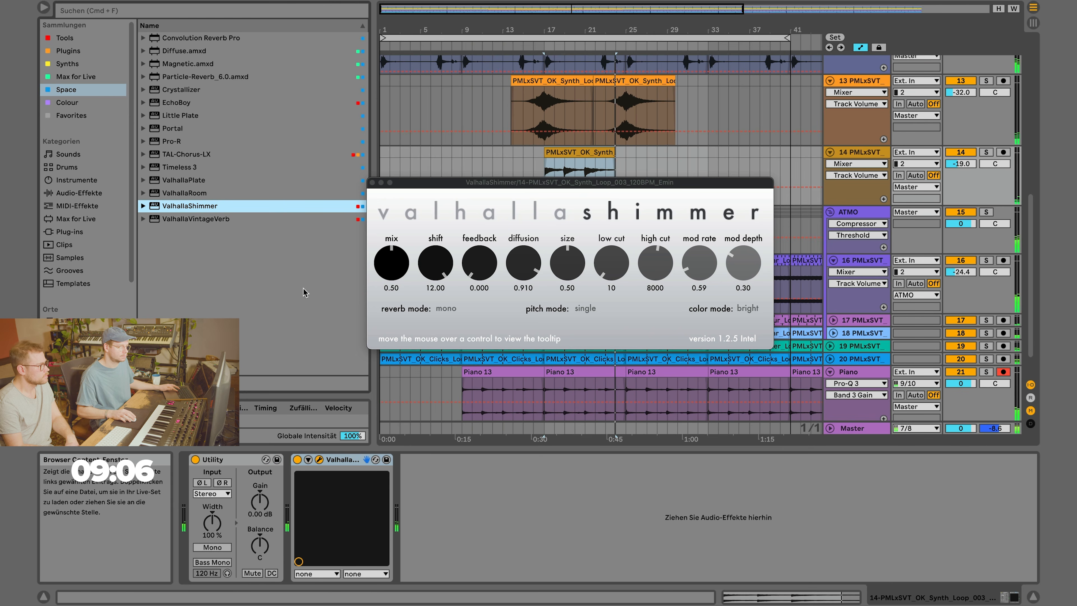
{"action": "left_click", "coordinate": [440, 309]}
{"action": "left_click", "coordinate": [465, 332]}
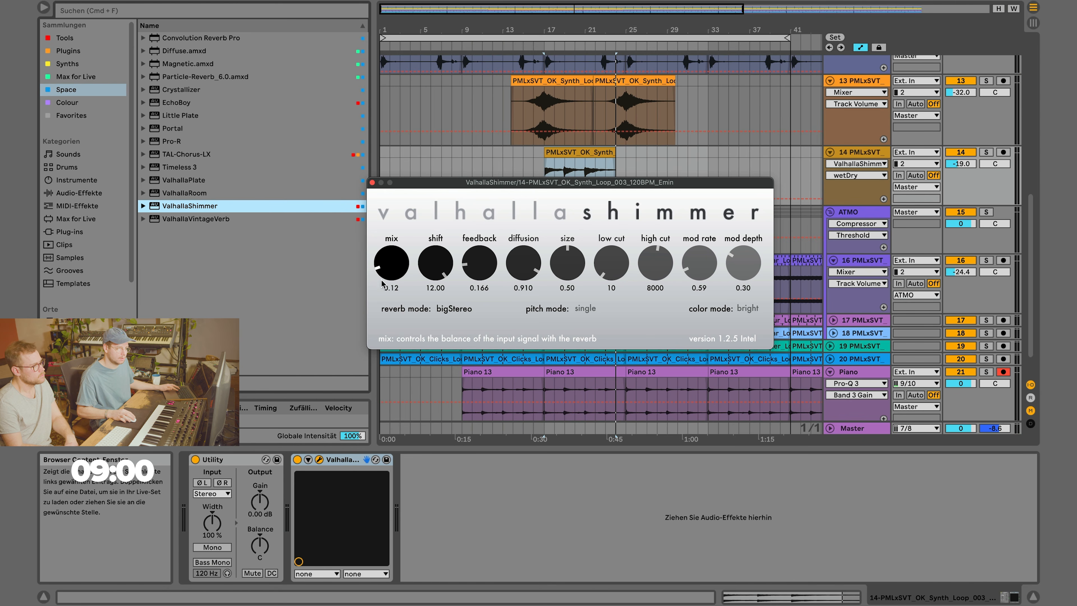
{"action": "key", "text": "space"}
Add ValhallaVintageVerb to track 14 with a 14.7 % mix and 4.56 s decay, and close both reverb windows.
{"action": "left_click", "coordinate": [181, 215]}
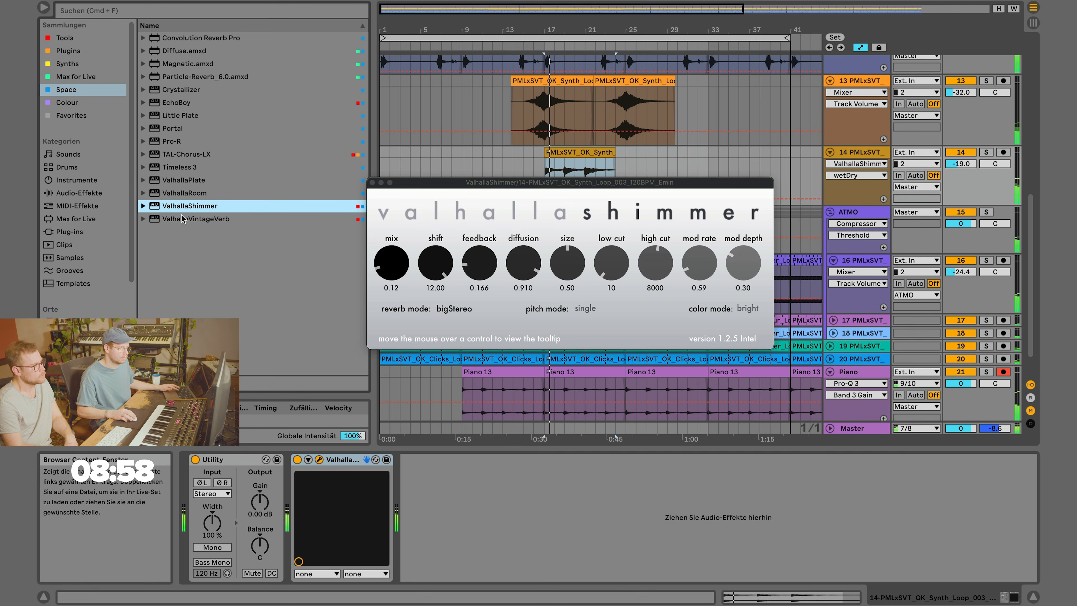
{"action": "double_click", "coordinate": [181, 218]}
{"action": "left_click_drag", "start_coordinate": [488, 319], "coordinate": [488, 312]}
{"action": "left_click_drag", "start_coordinate": [408, 283], "coordinate": [408, 281]}
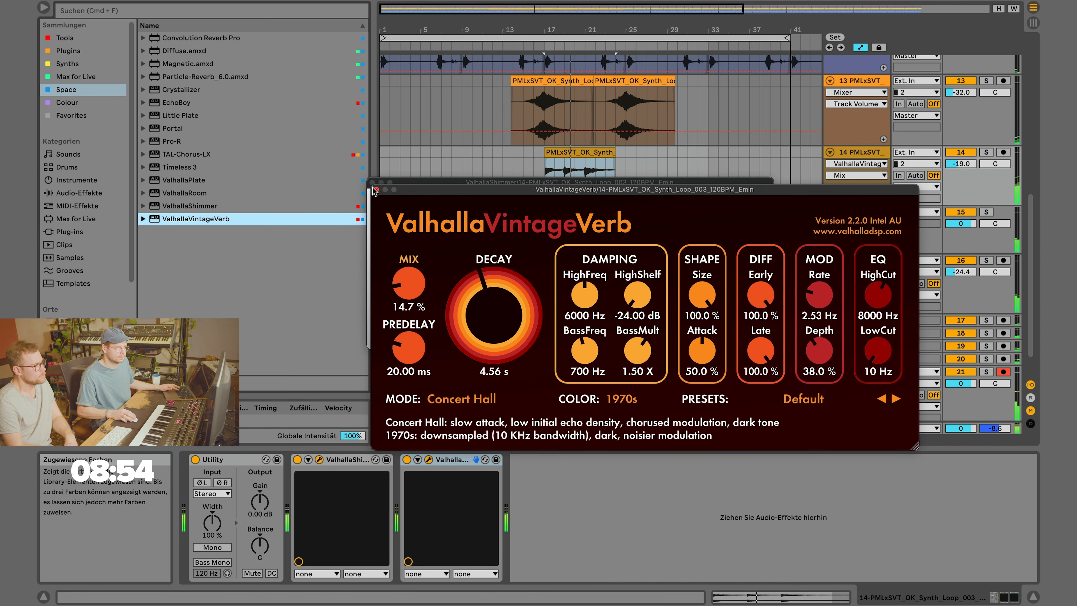
{"action": "left_click", "coordinate": [374, 189]}
{"action": "left_click", "coordinate": [372, 182]}
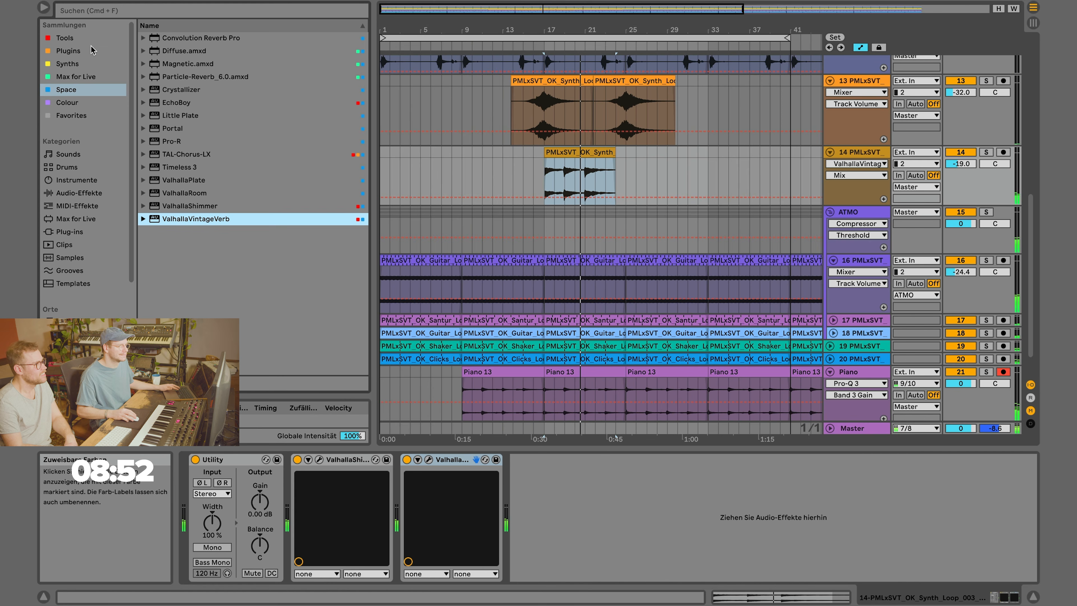
Add a Compressor to track 14 sidechained from Kick, with the threshold at -19.1 dB and the sidechain EQ off.
{"action": "left_click", "coordinate": [65, 38]}
{"action": "double_click", "coordinate": [182, 51]}
{"action": "left_click", "coordinate": [530, 472]}
{"action": "left_click", "coordinate": [536, 493]}
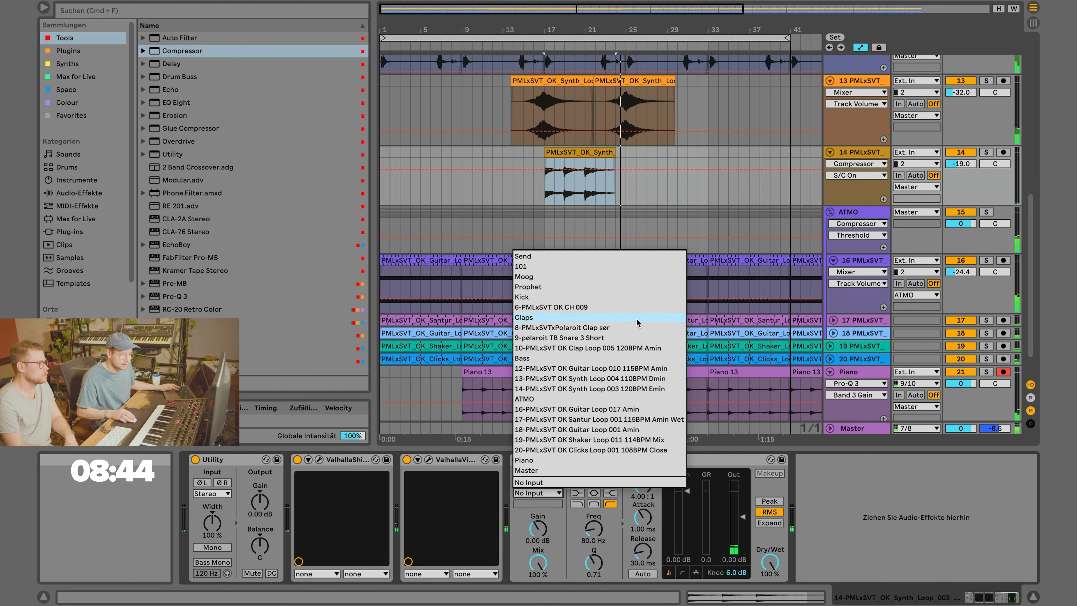
{"action": "left_click", "coordinate": [614, 297]}
{"action": "left_click_drag", "start_coordinate": [687, 524], "coordinate": [687, 529]}
{"action": "left_click", "coordinate": [593, 473]}
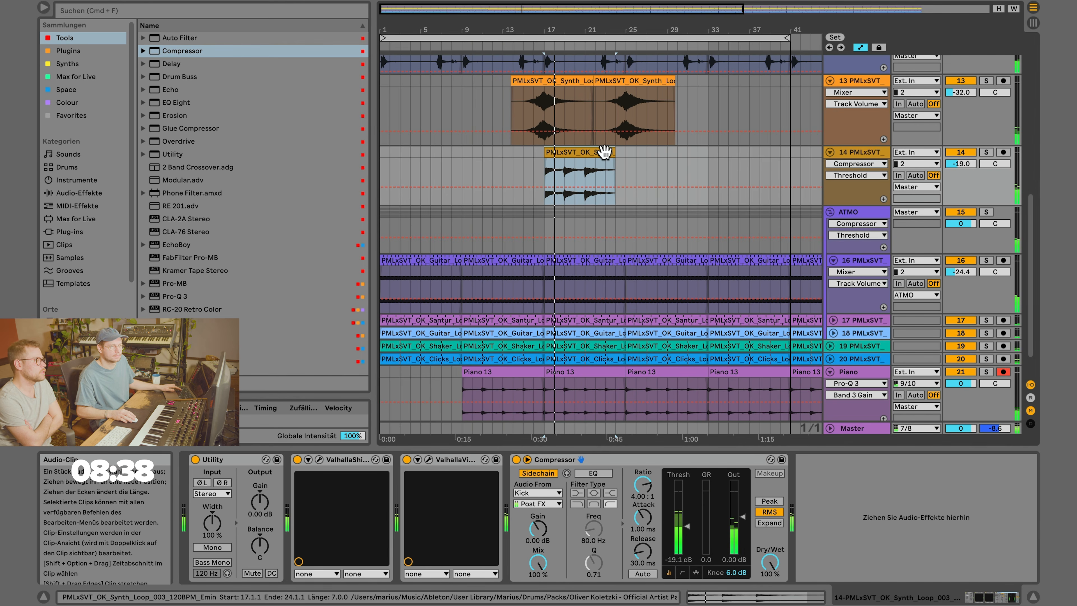
Duplicate the synth clip directly behind itself and duplicate track 14 with its clips and effects.
{"action": "key", "text": "super+d"}
{"action": "key", "text": "super+d"}
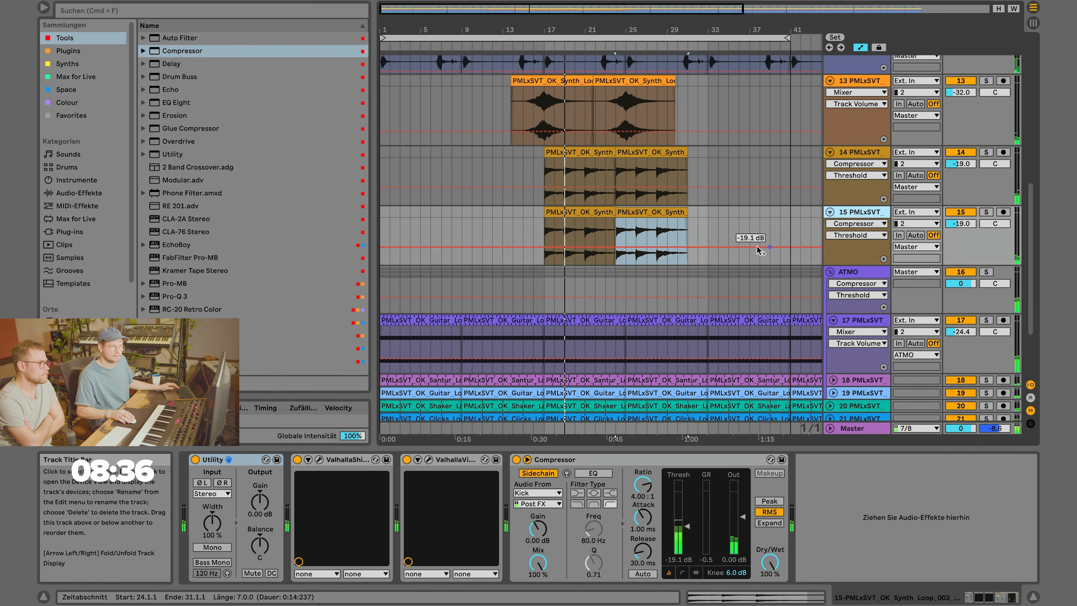
Transpose both clips on track 15 to +24 semitones and set track 15 to -20.3 dB and track 14 to -20.0 dB.
{"action": "double_click", "coordinate": [551, 207]}
{"action": "left_click", "coordinate": [278, 448]}
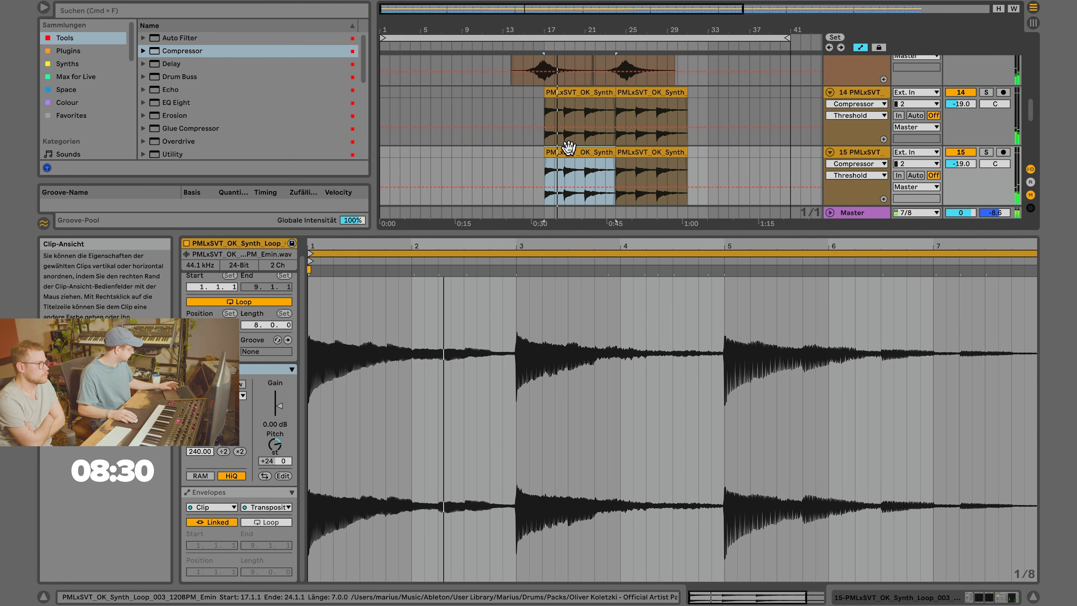
{"action": "left_click", "coordinate": [673, 154]}
{"action": "left_click_drag", "start_coordinate": [961, 164], "coordinate": [960, 168]}
{"action": "left_click_drag", "start_coordinate": [960, 105], "coordinate": [959, 108]}
Group the two synth tracks 14 and 15 and name the group Lead.
{"action": "left_click", "coordinate": [852, 77]}
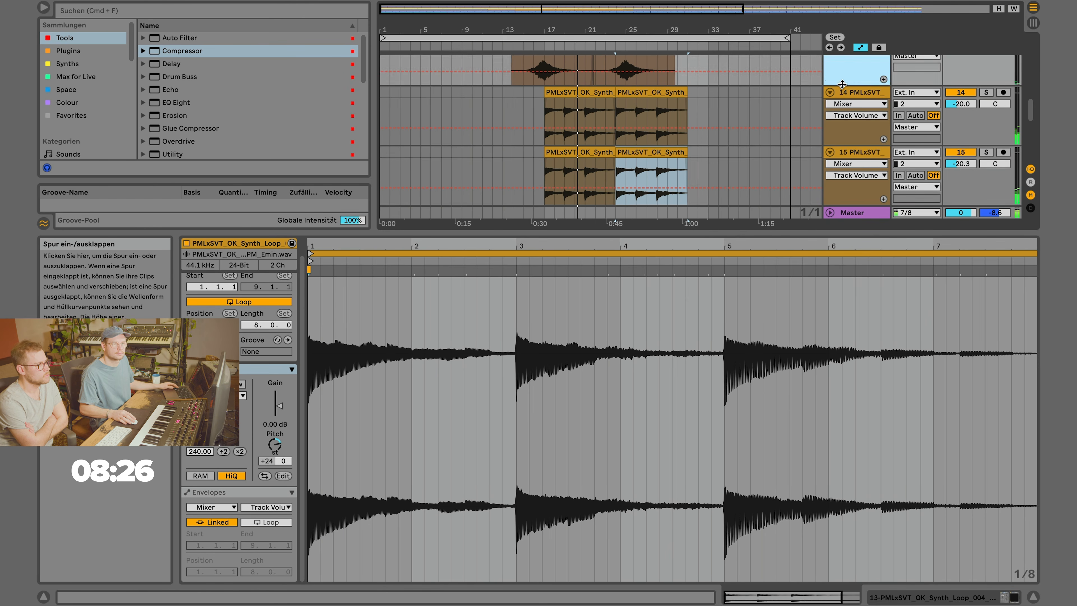
{"action": "left_click", "coordinate": [857, 92]}
{"action": "left_click", "coordinate": [873, 153], "text": "shift"}
{"action": "key", "text": "super+g"}
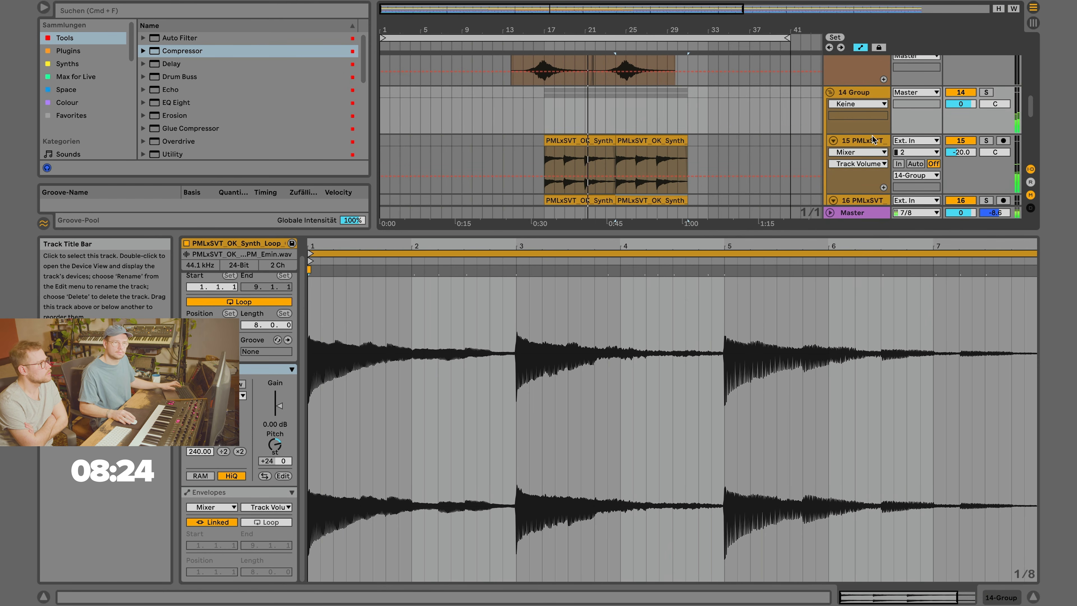
{"action": "left_click", "coordinate": [856, 93]}
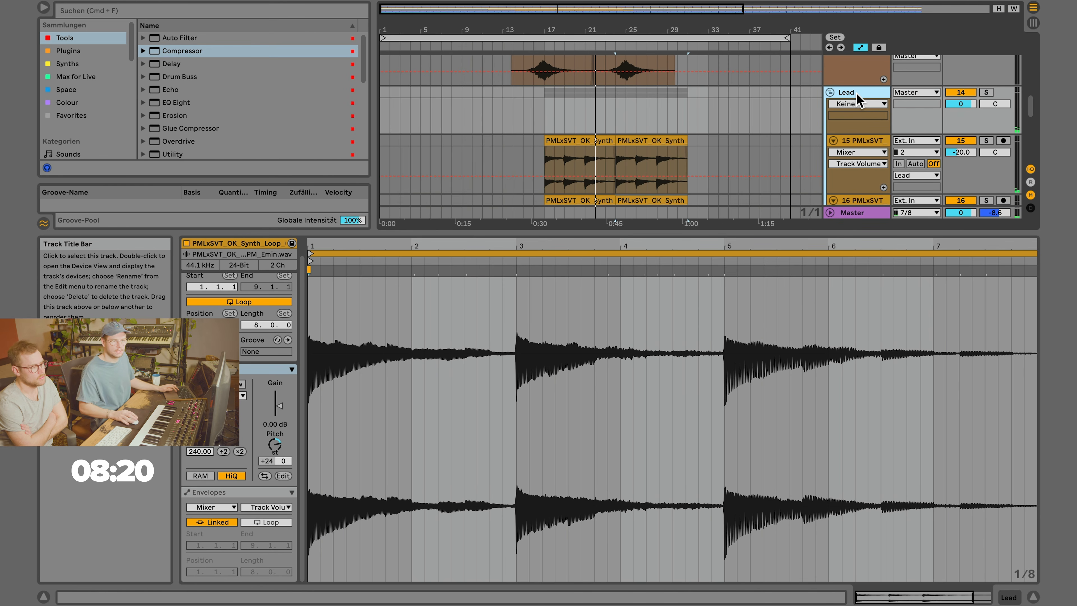
Collapse both tracks in the Lead group and shrink the clip view to enlarge the arrangement.
{"action": "left_click", "coordinate": [833, 141]}
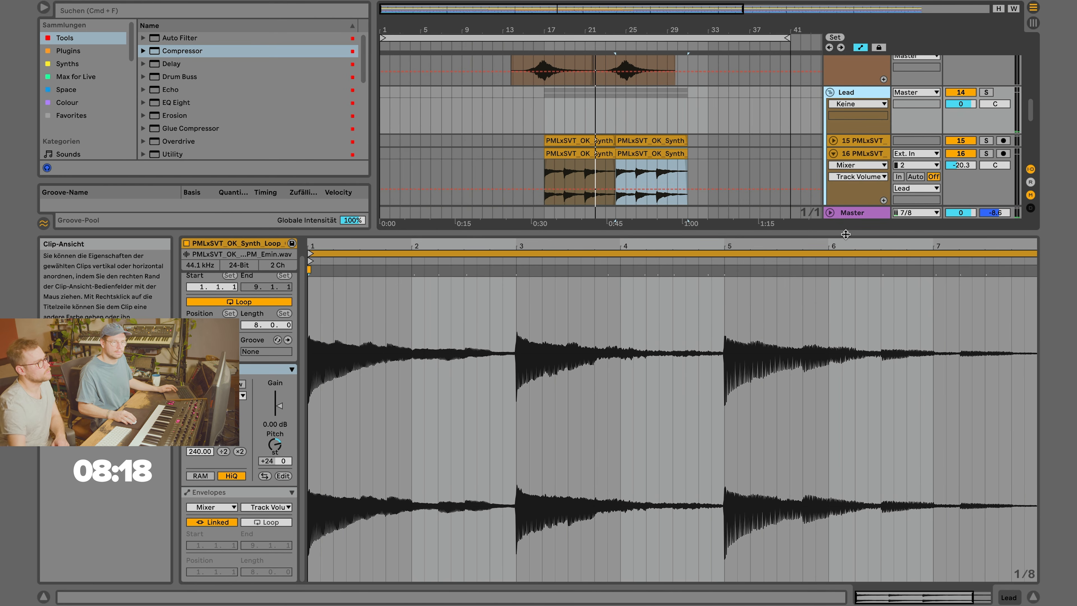
{"action": "left_click_drag", "start_coordinate": [845, 234], "coordinate": [856, 519]}
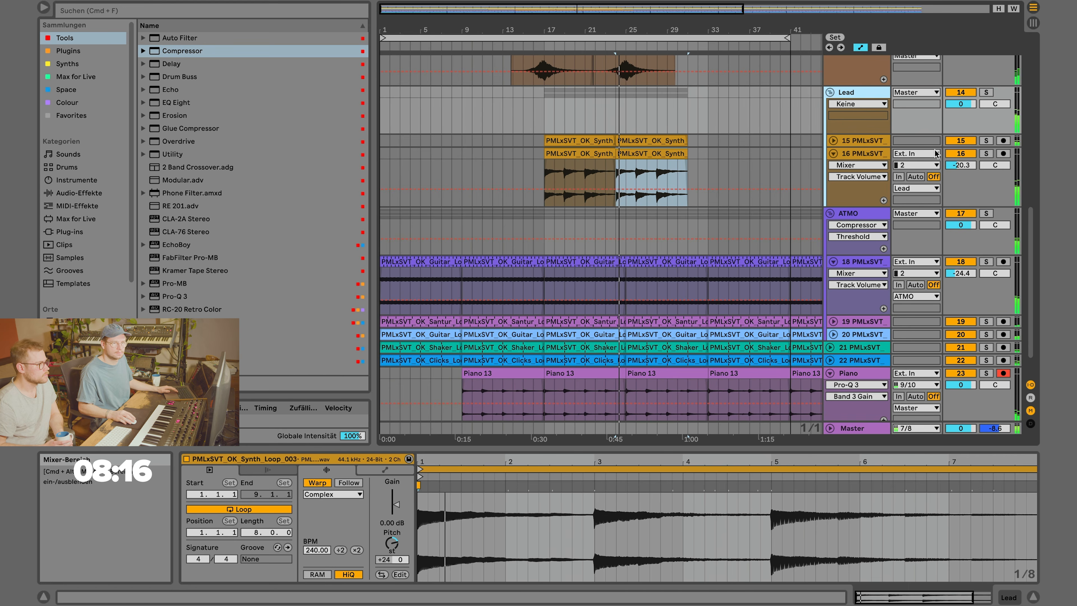
{"action": "left_click", "coordinate": [833, 154]}
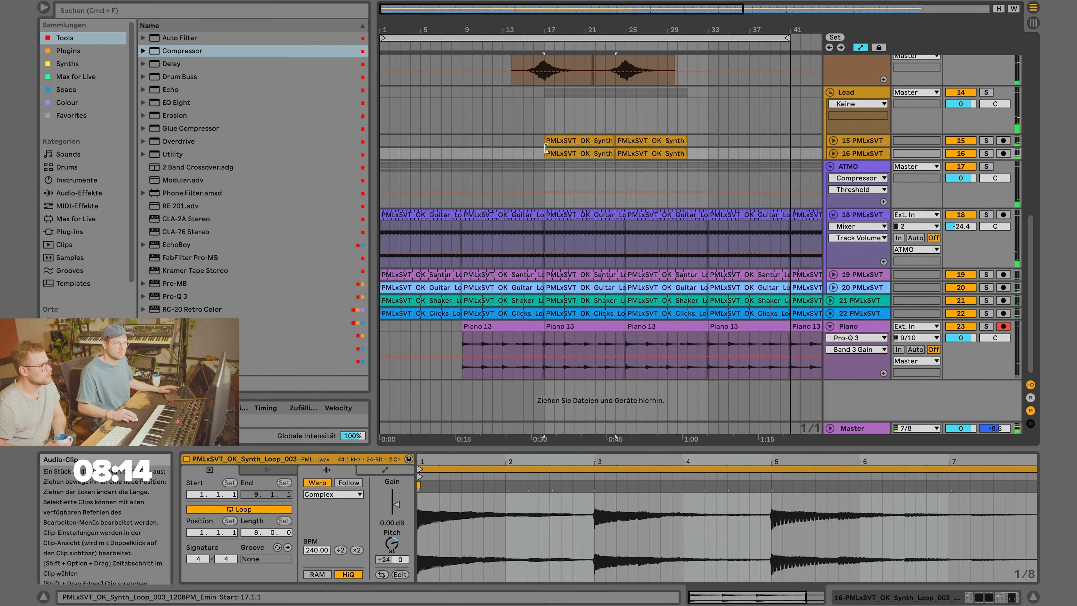
Extend the first clips on tracks 16 and 15 to end at 25.1.1 and select both of them.
{"action": "scroll", "coordinate": [654, 170], "scroll_direction": "up", "scroll_amount": 4}
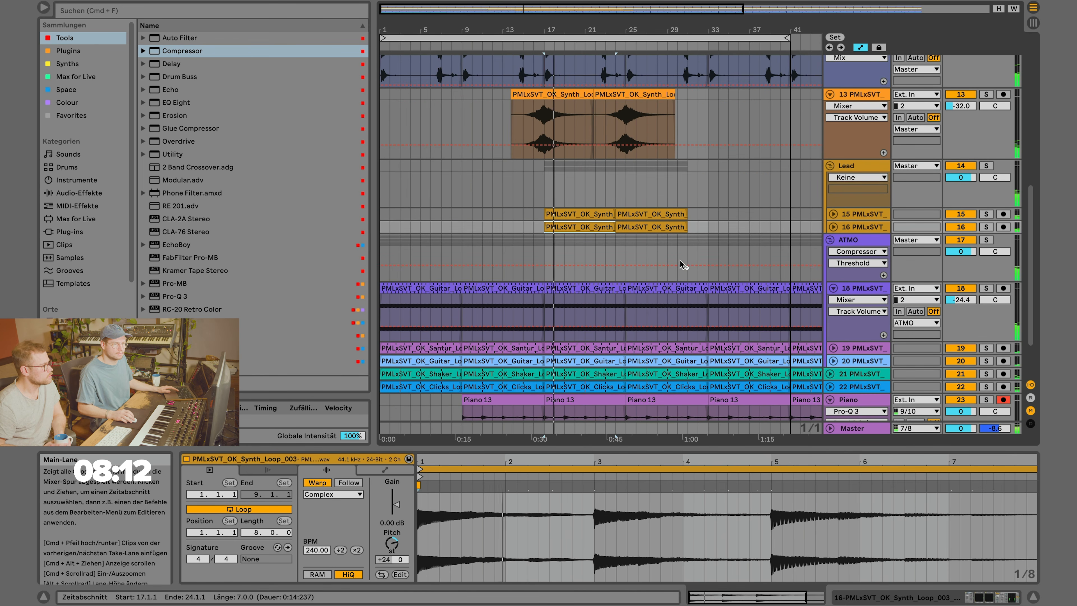
{"action": "scroll", "coordinate": [627, 242], "scroll_direction": "down", "scroll_amount": 2}
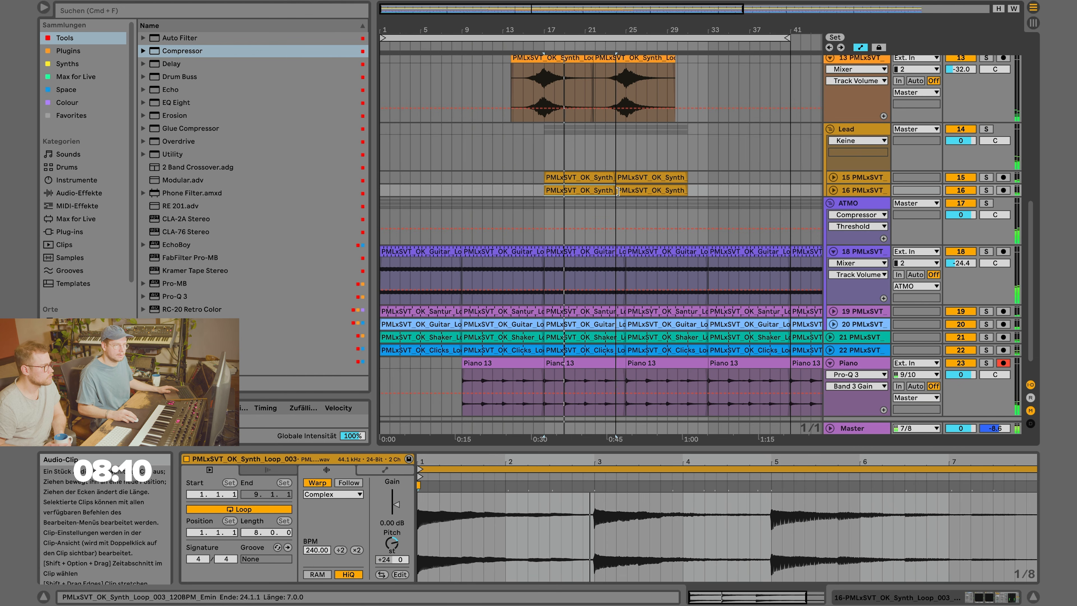
{"action": "left_click_drag", "start_coordinate": [615, 191], "coordinate": [625, 190]}
{"action": "left_click", "coordinate": [613, 177]}
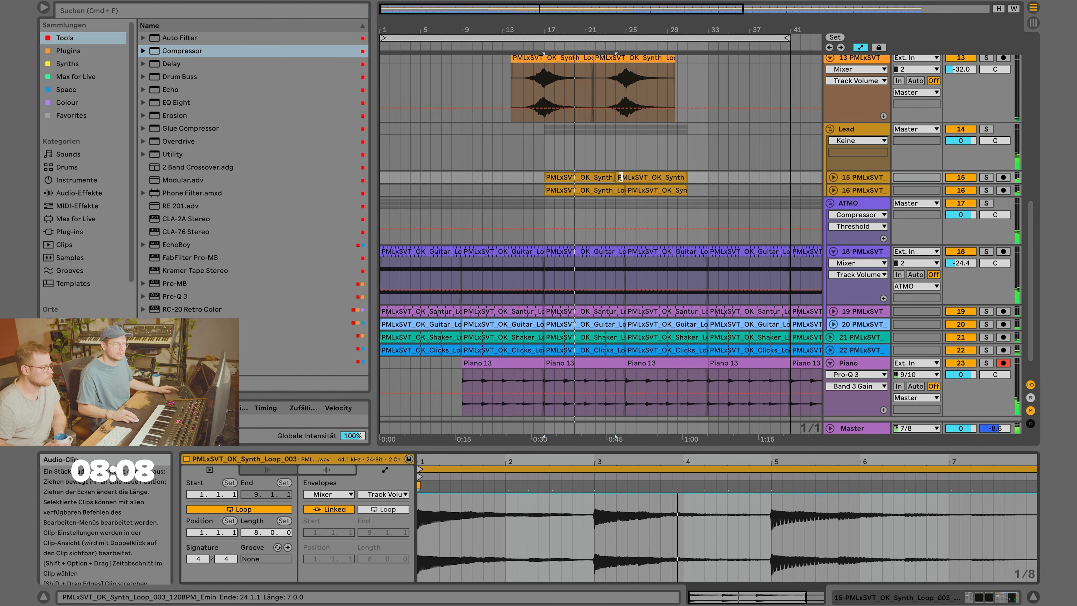
{"action": "left_click_drag", "start_coordinate": [610, 178], "coordinate": [622, 178]}
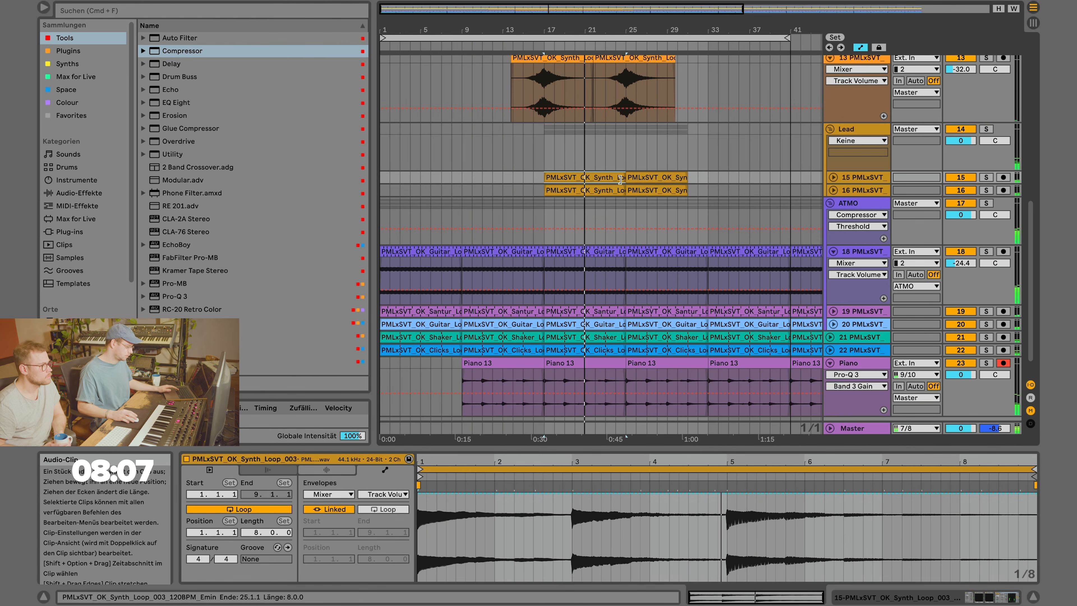
{"action": "left_click", "coordinate": [600, 190], "text": "shift"}
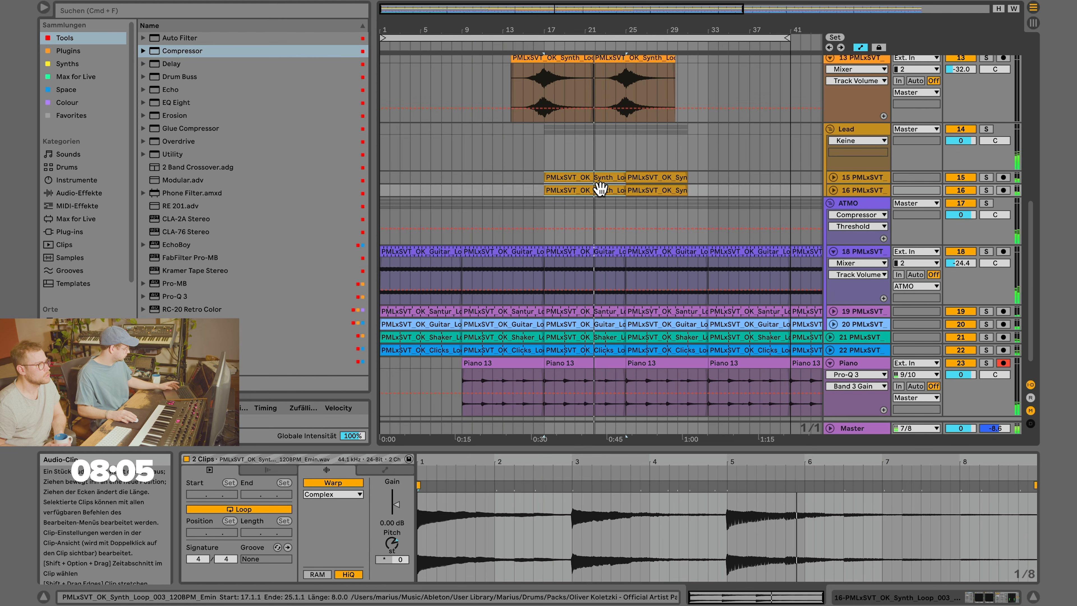
Duplicate the two selected Lead clips into the following eight bars and set the Lead group's volume to -0.7 dB.
{"action": "key", "text": "super+d"}
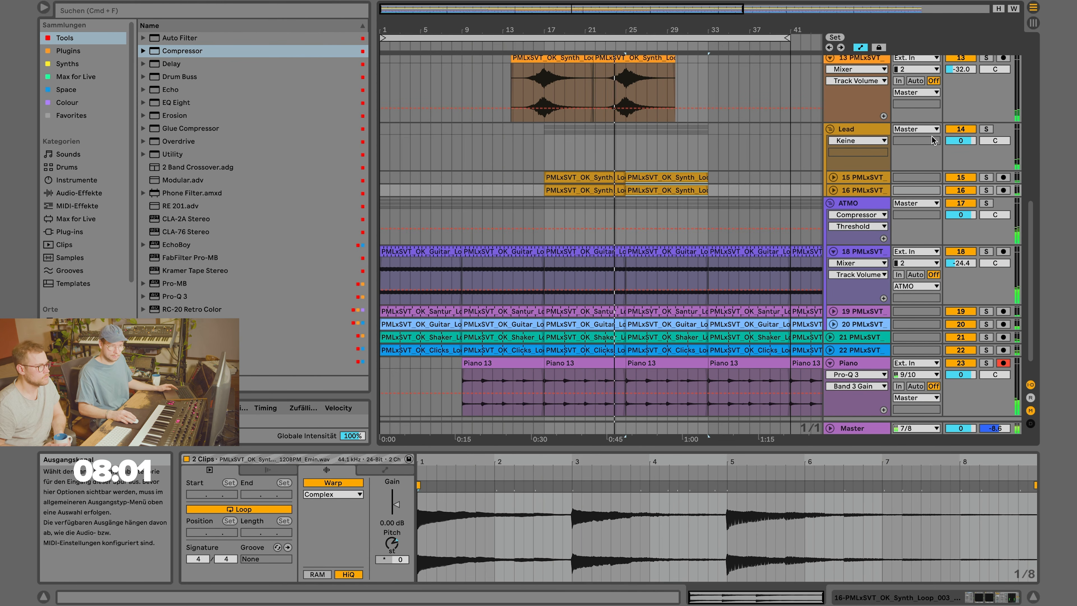
{"action": "left_click", "coordinate": [960, 141]}
{"action": "left_click_drag", "start_coordinate": [960, 141], "coordinate": [960, 142]}
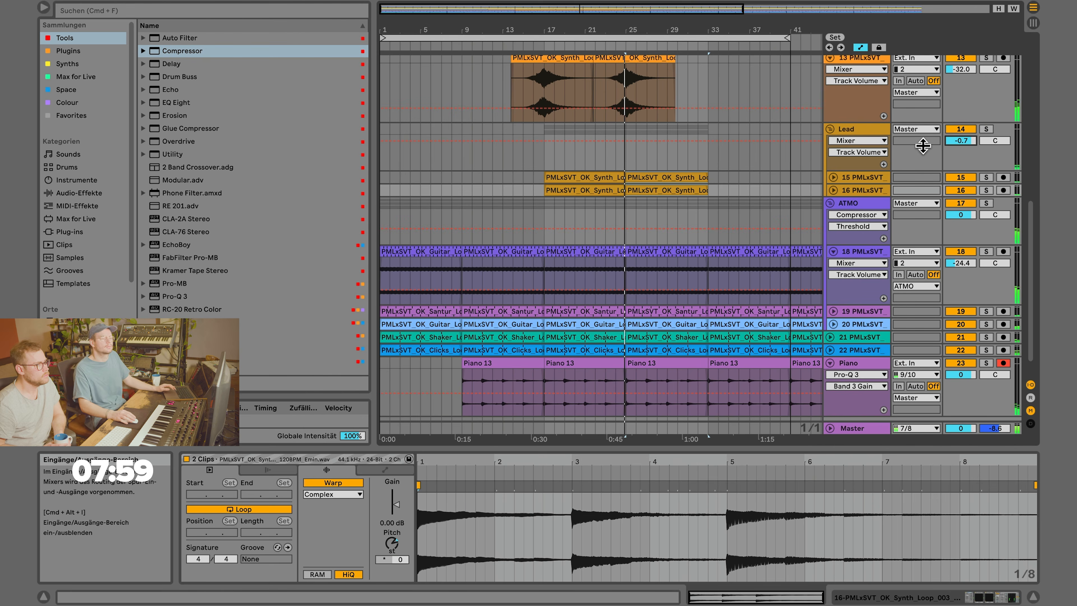
Collapse synth track 13 and expand track 6 in the arrangement.
{"action": "scroll", "coordinate": [834, 355], "scroll_direction": "up", "scroll_amount": 10}
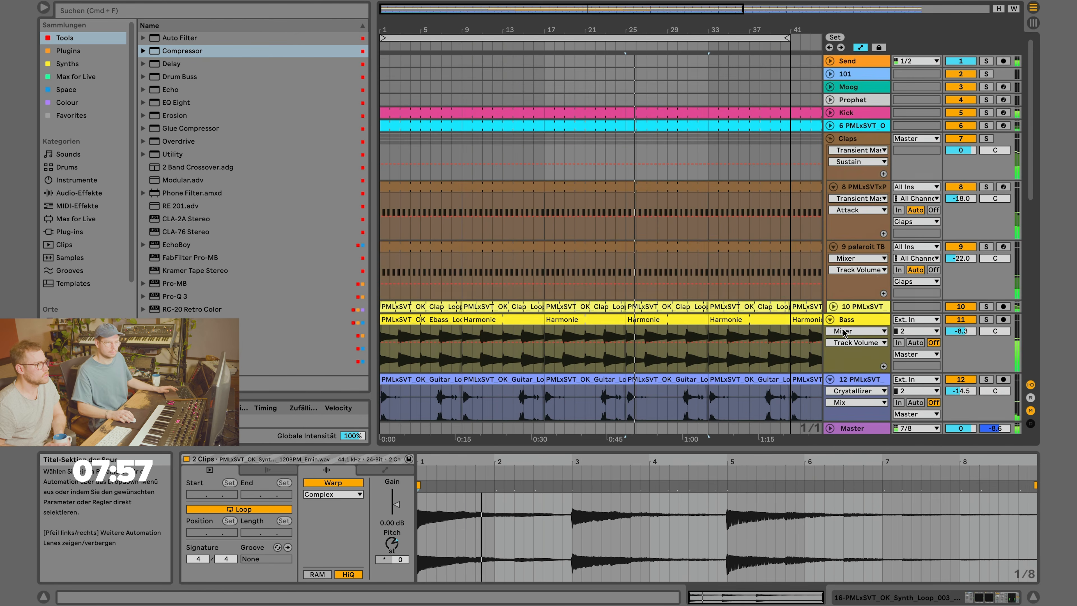
{"action": "left_click", "coordinate": [830, 365]}
{"action": "scroll", "coordinate": [853, 302], "scroll_direction": "down", "scroll_amount": 5}
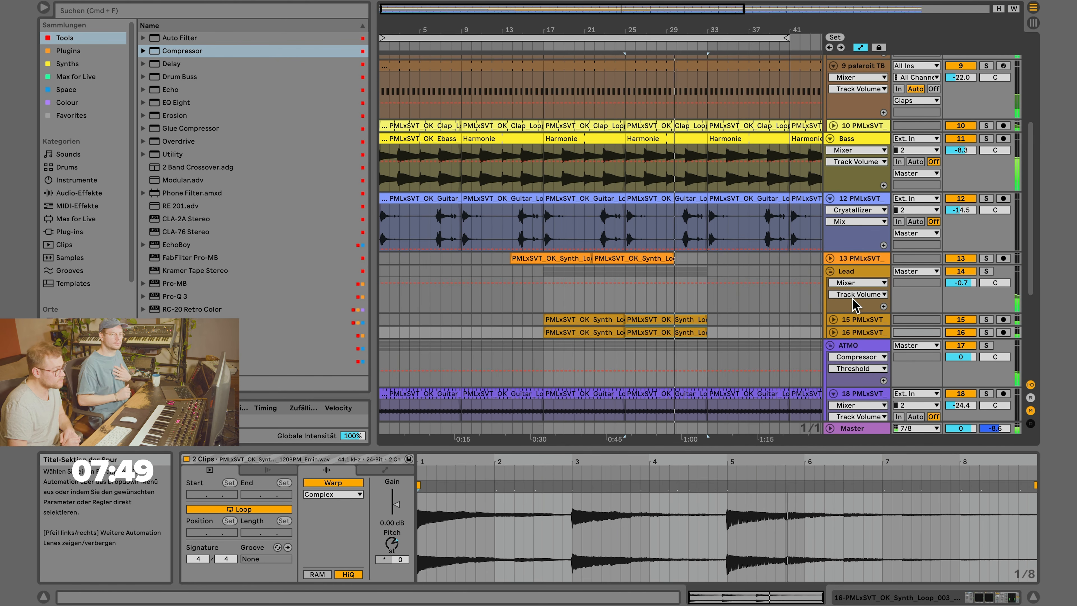
{"action": "scroll", "coordinate": [543, 245], "scroll_direction": "down", "scroll_amount": 5}
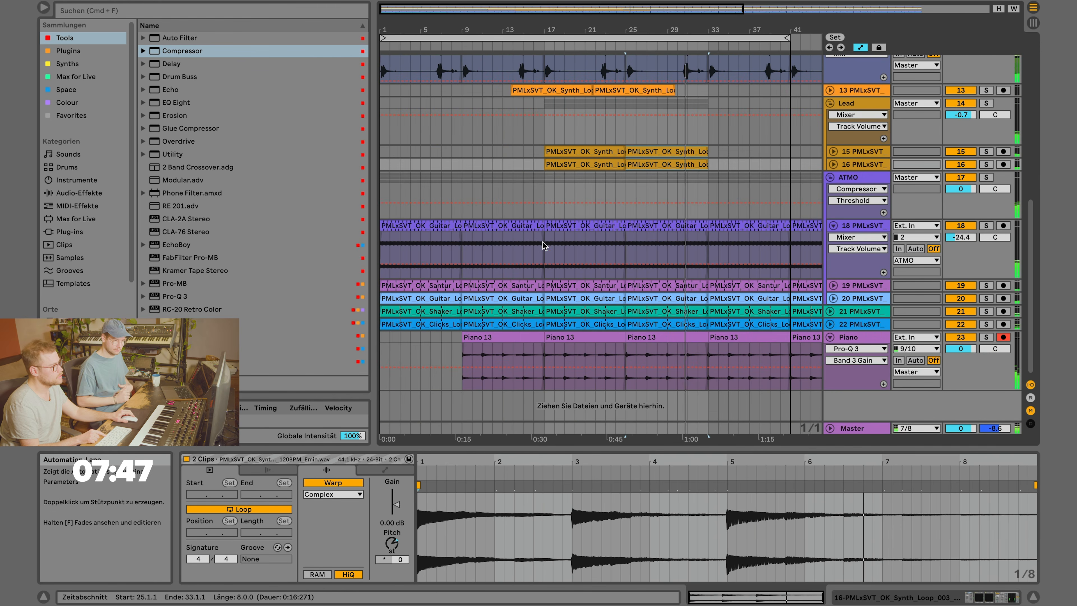
{"action": "left_click", "coordinate": [383, 324]}
{"action": "scroll", "coordinate": [453, 85], "scroll_direction": "up", "scroll_amount": 10}
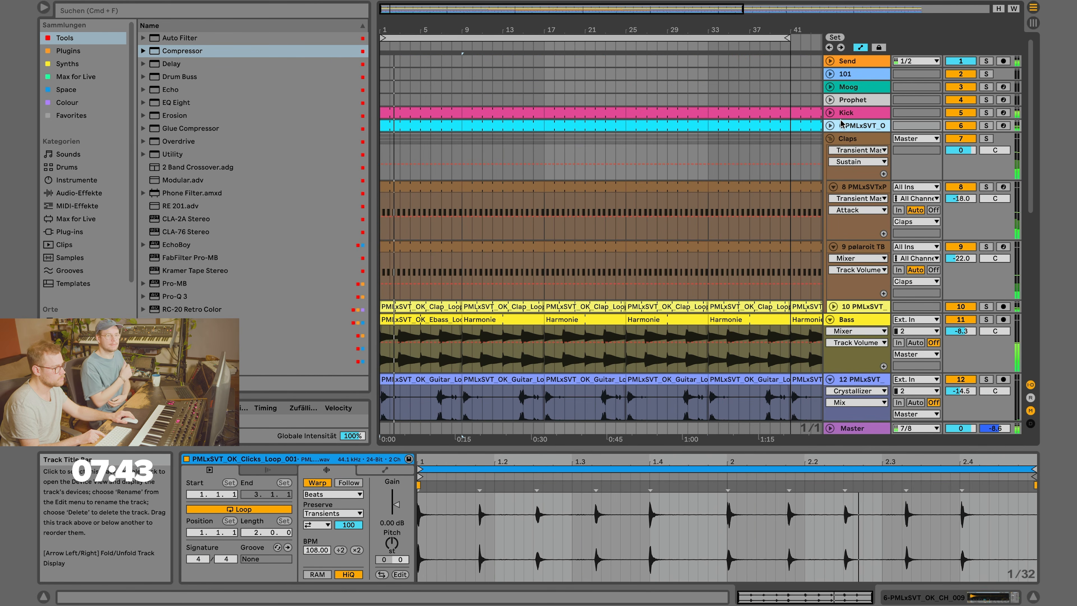
{"action": "left_click", "coordinate": [829, 125]}
Delete the first eight bars of the clap and snare clips on tracks 8, 9 and 10.
{"action": "left_click", "coordinate": [397, 225]}
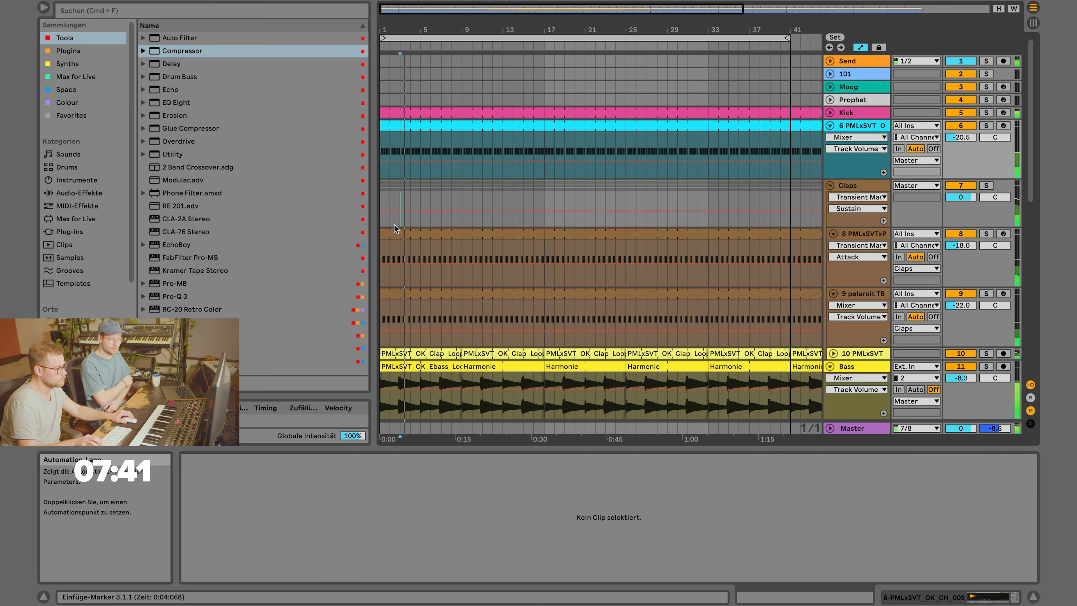
{"action": "left_click", "coordinate": [397, 234]}
{"action": "left_click", "coordinate": [403, 292], "text": "shift"}
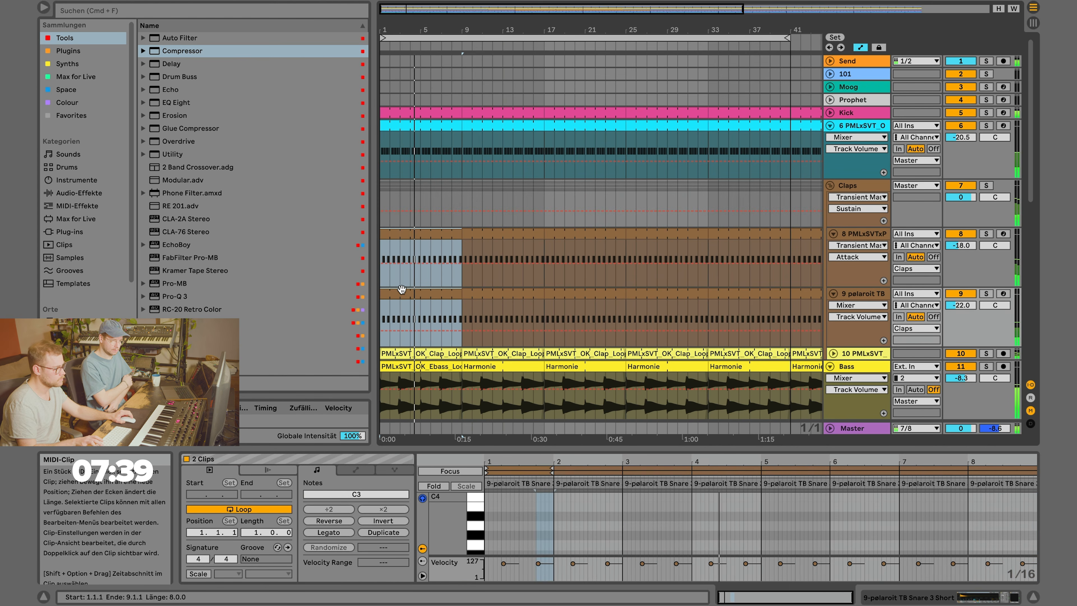
{"action": "left_click", "coordinate": [401, 288]}
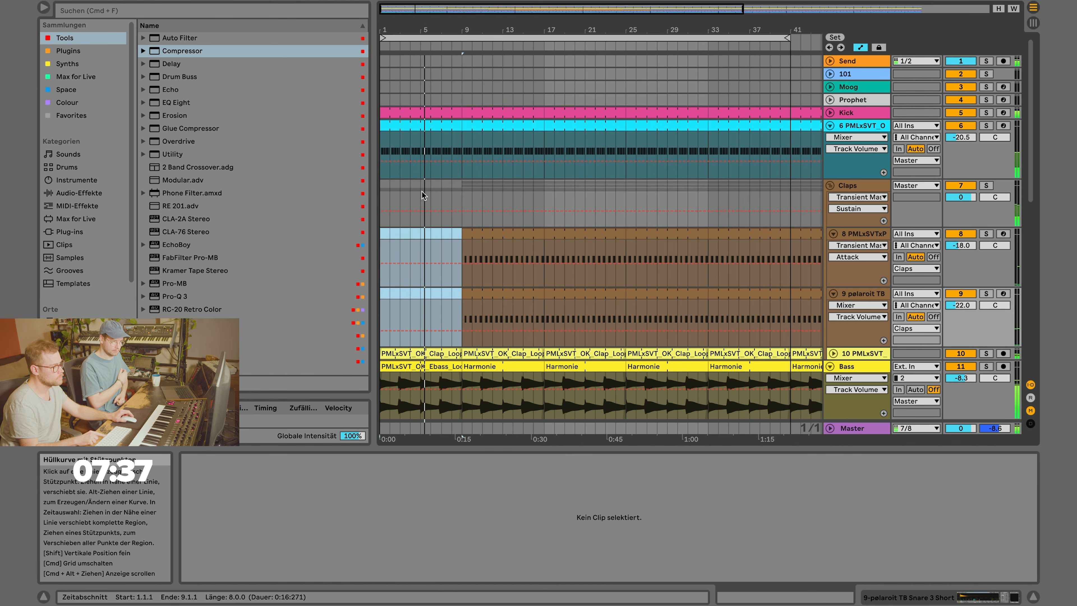
{"action": "key", "text": "Delete"}
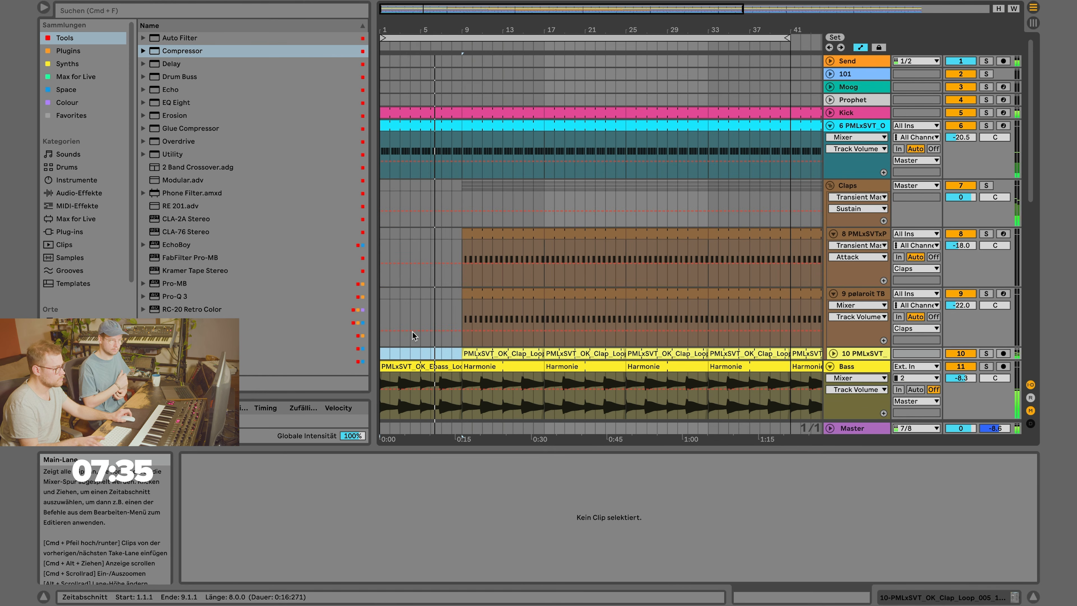
Automate the Kick's Auto Filter to be on until bar 9 and off from there, and cut the kick's last beat before bar 9.
{"action": "left_click", "coordinate": [434, 235]}
{"action": "mouse_move", "coordinate": [439, 31]}
{"action": "left_mouse_down"}
{"action": "mouse_move", "coordinate": [441, 106]}
{"action": "mouse_move", "coordinate": [612, 184]}
{"action": "left_mouse_up"}
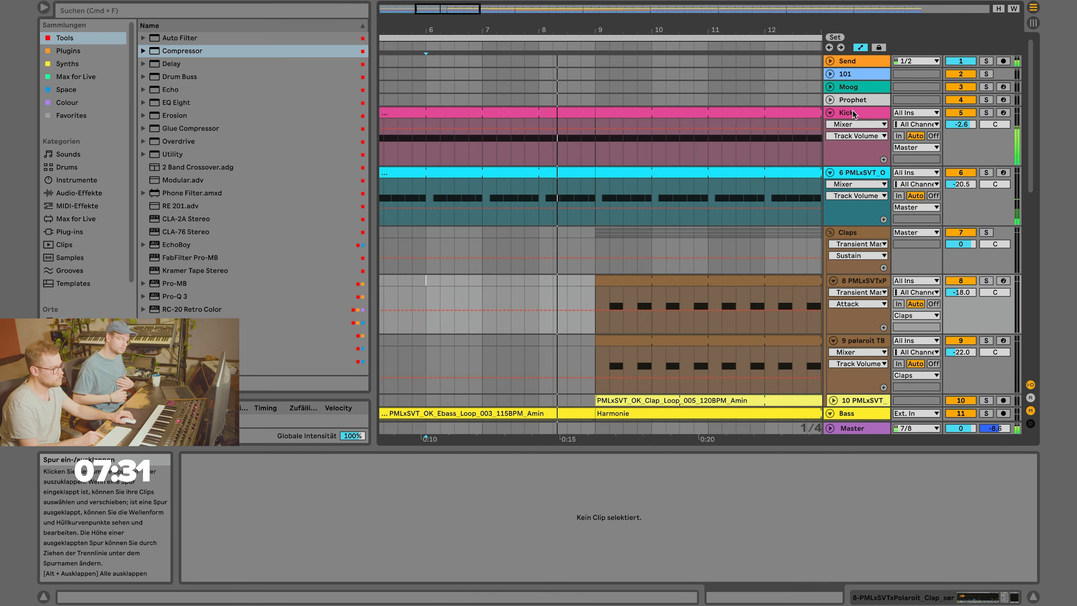
{"action": "left_click", "coordinate": [852, 111]}
{"action": "double_click", "coordinate": [853, 111]}
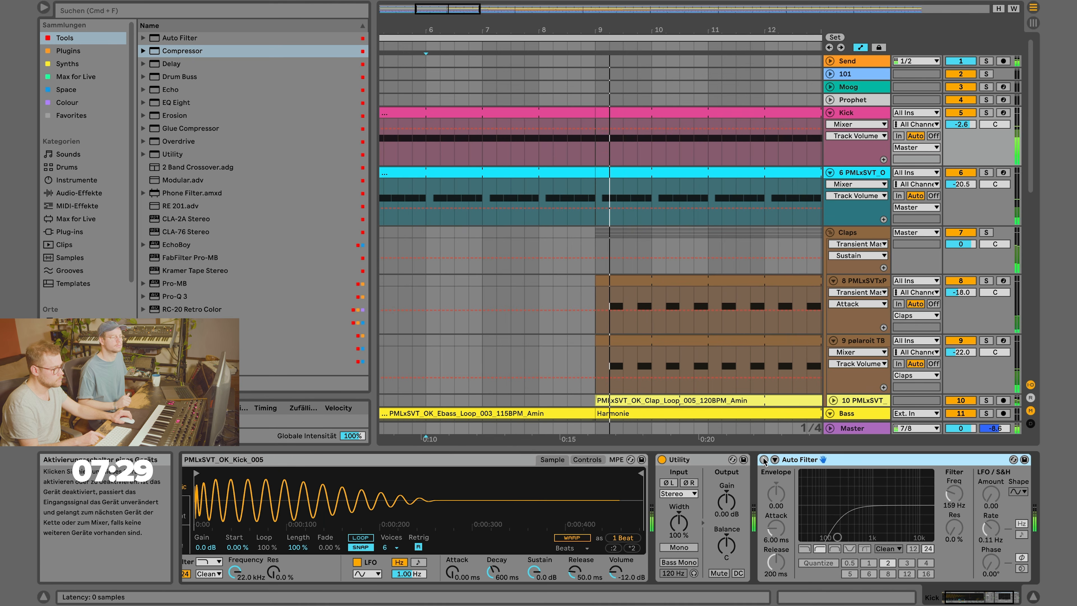
{"action": "left_click", "coordinate": [596, 131]}
{"action": "left_click_drag", "start_coordinate": [607, 130], "coordinate": [596, 153]}
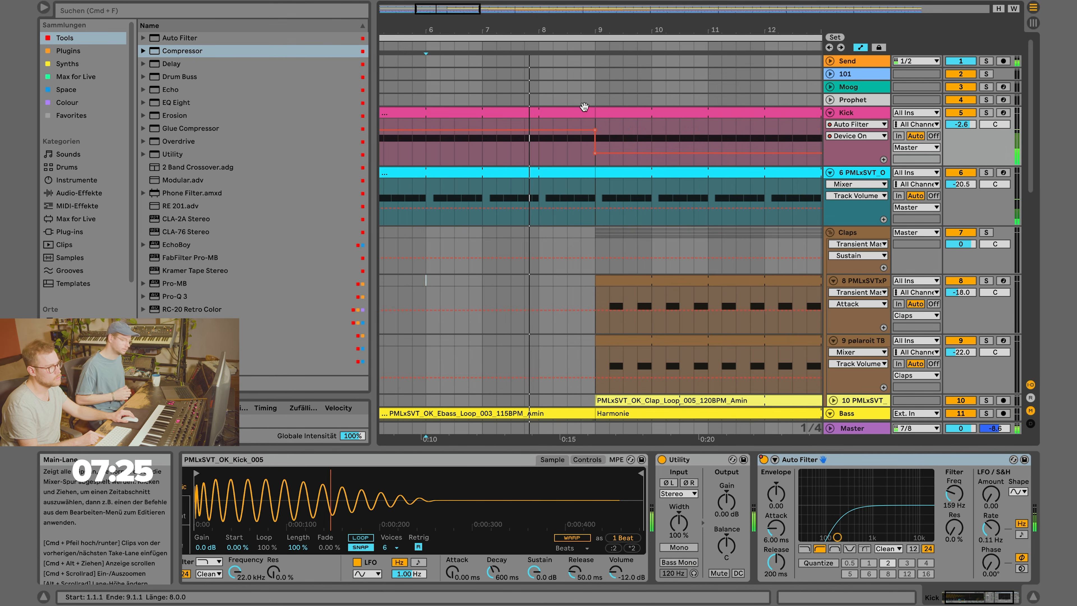
{"action": "left_click_drag", "start_coordinate": [591, 111], "coordinate": [580, 111]}
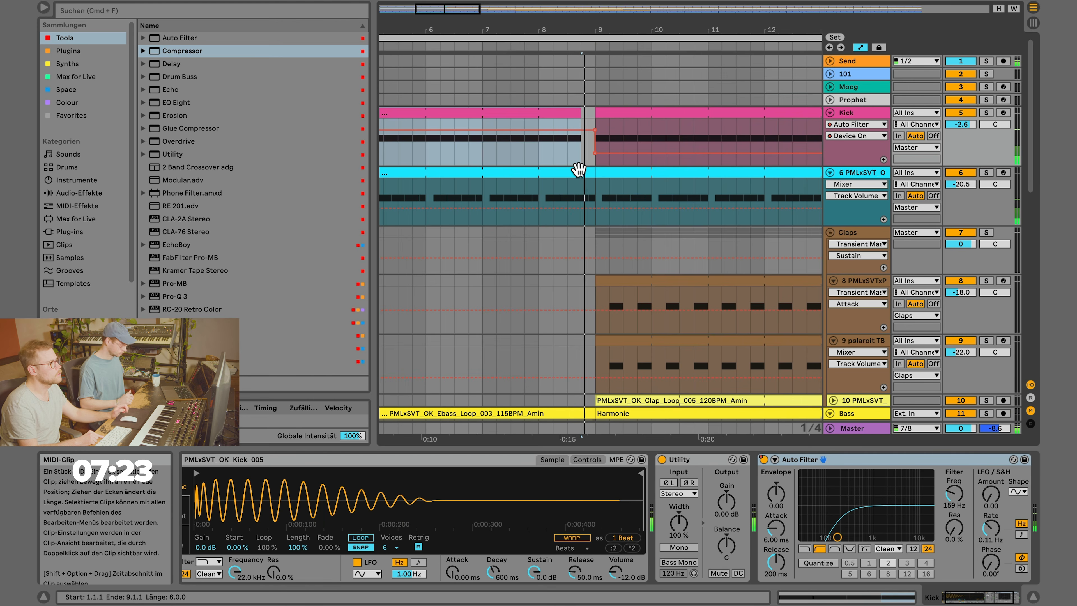
Deactivate the clips on tracks 8, 9 and 10 from 9.1.1 to 17.1.1.
{"action": "scroll", "coordinate": [618, 200], "scroll_direction": "down", "scroll_amount": 5}
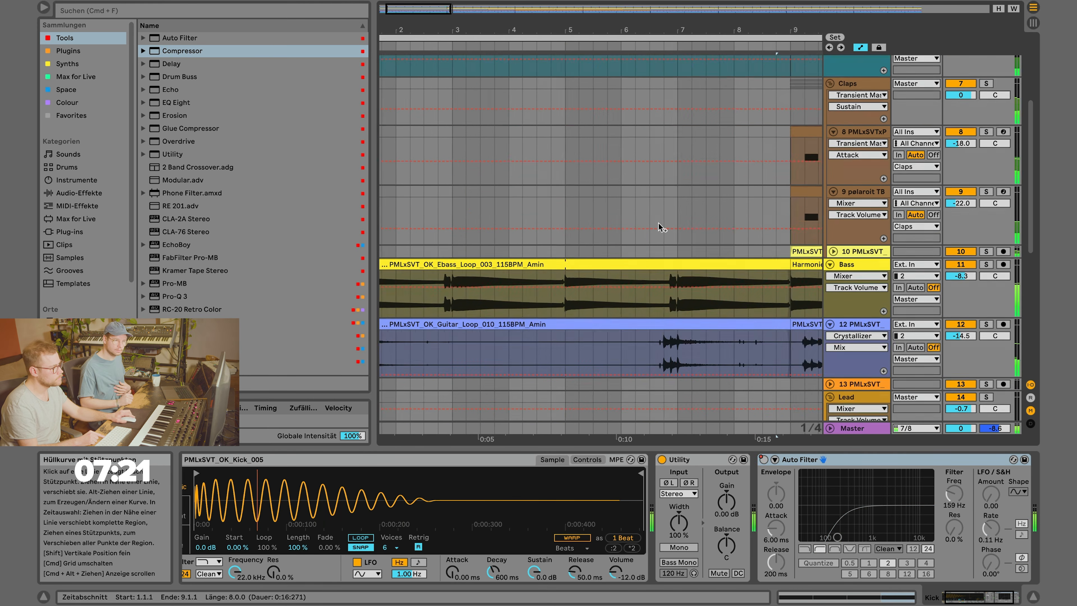
{"action": "left_click", "coordinate": [647, 199]}
{"action": "left_click", "coordinate": [672, 76]}
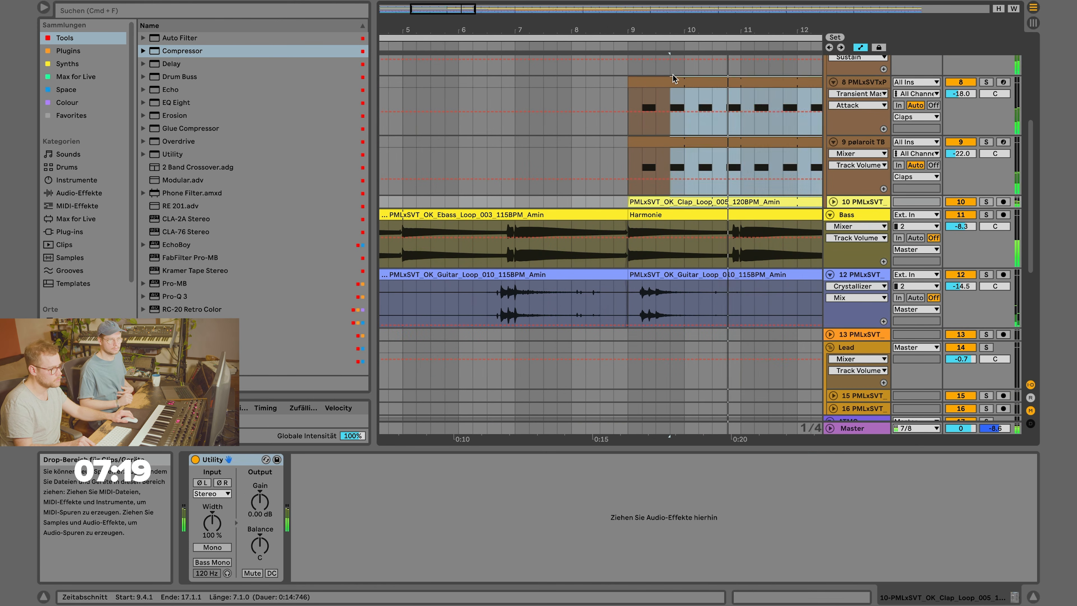
{"action": "key", "text": "0"}
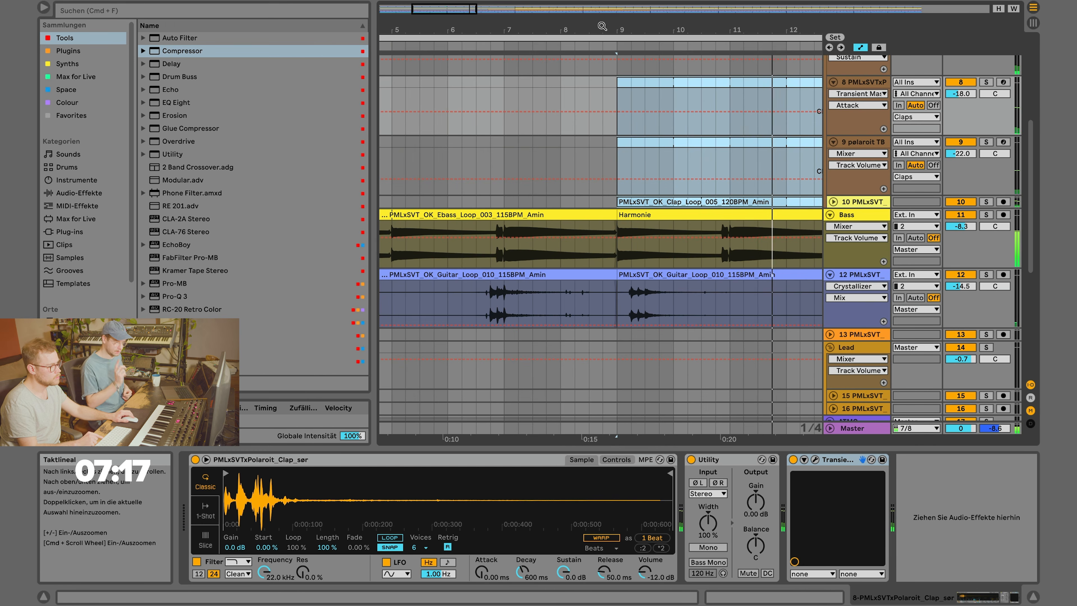
{"action": "left_click_drag", "start_coordinate": [581, 39], "coordinate": [580, 17]}
{"action": "scroll", "coordinate": [696, 177], "scroll_direction": "up", "scroll_amount": 3}
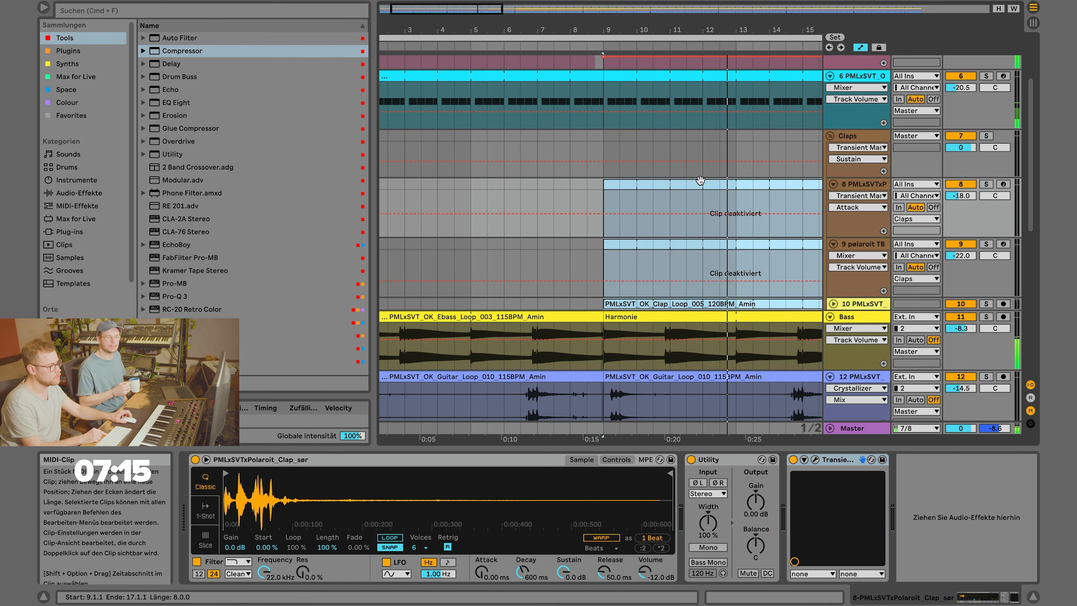
Set the volume of guitar track 18 to -26.8 dB and of the Piano track to 2.6 dB.
{"action": "scroll", "coordinate": [853, 304], "scroll_direction": "down", "scroll_amount": 10}
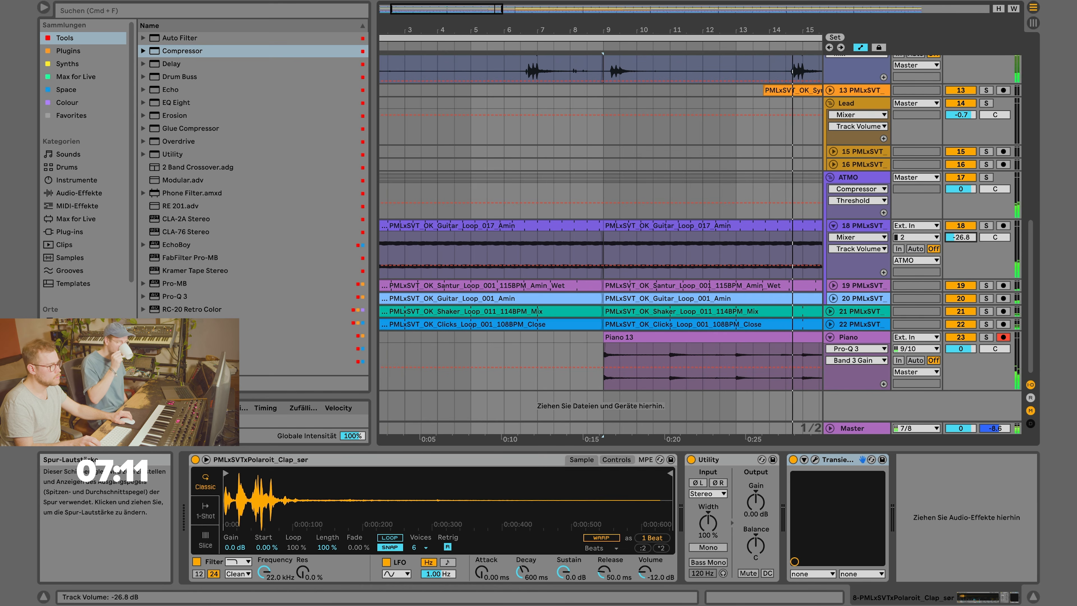
{"action": "scroll", "coordinate": [598, 160], "scroll_direction": "up", "scroll_amount": 10}
{"action": "scroll", "coordinate": [600, 165], "scroll_direction": "down", "scroll_amount": 10}
{"action": "left_click_drag", "start_coordinate": [960, 348], "coordinate": [961, 344]}
{"action": "scroll", "coordinate": [702, 249], "scroll_direction": "up", "scroll_amount": 5}
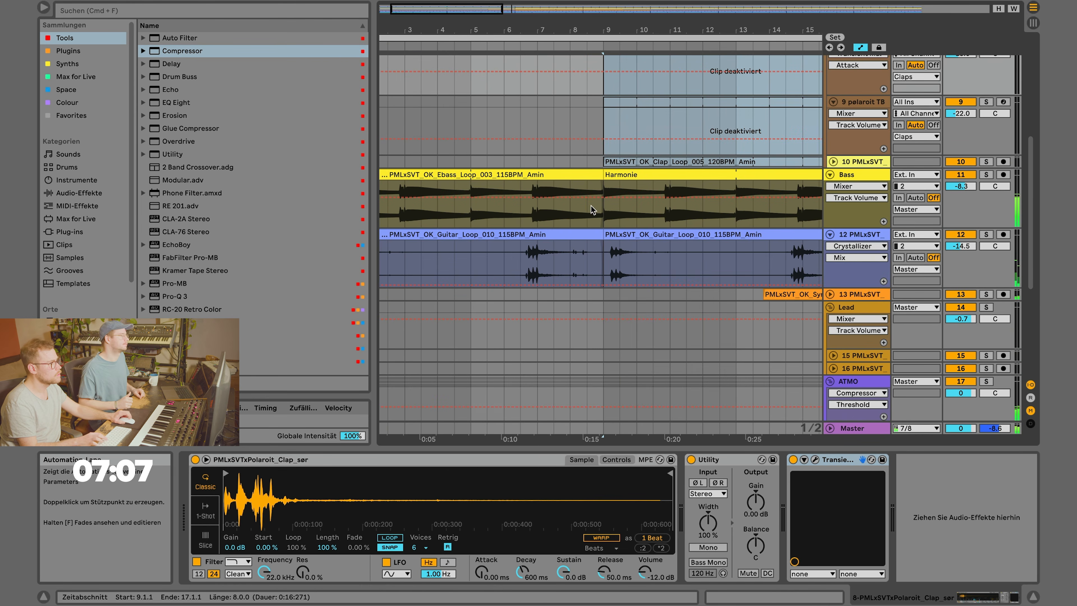
Collapse the Bass track, and audition track 6 in solo before collapsing it too.
{"action": "left_click", "coordinate": [830, 174]}
{"action": "scroll", "coordinate": [660, 153], "scroll_direction": "up", "scroll_amount": 10}
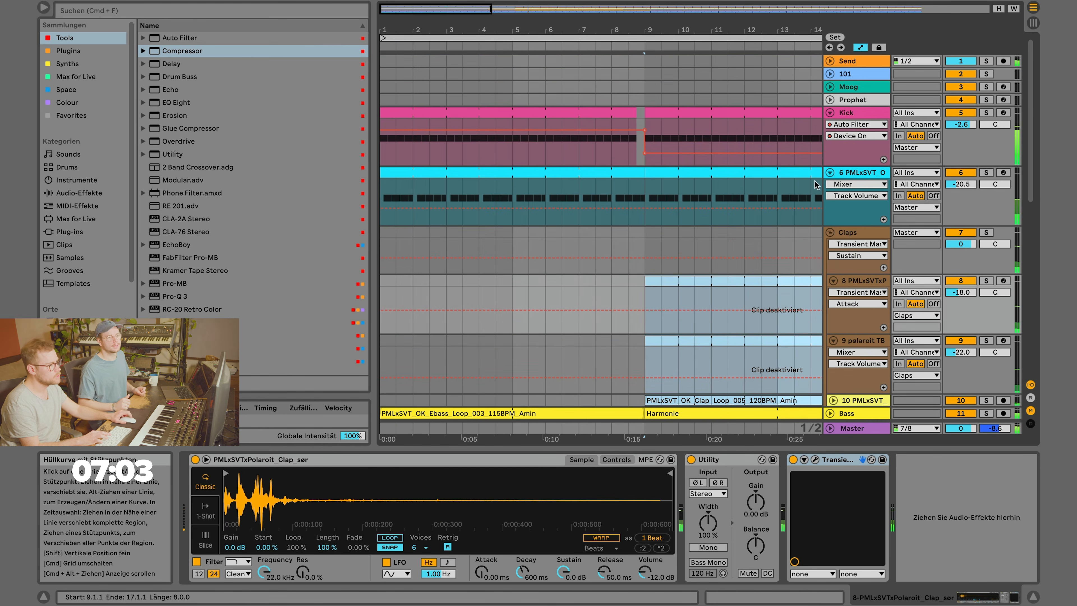
{"action": "left_click", "coordinate": [987, 173]}
{"action": "left_click", "coordinate": [988, 173]}
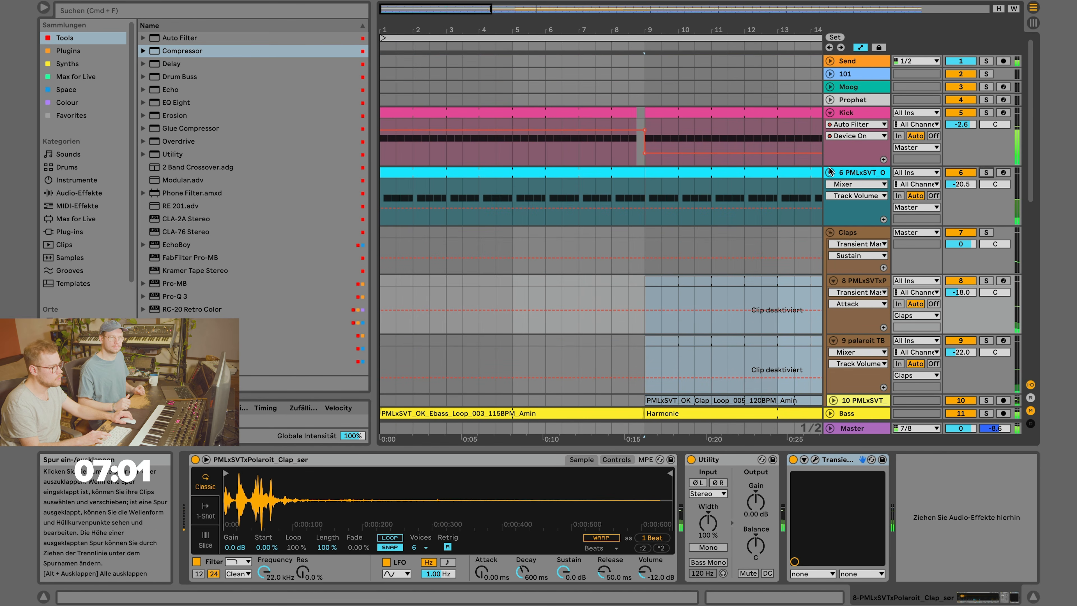
{"action": "left_click", "coordinate": [829, 173]}
Expand the Clicks loop track 22 and audition it briefly in solo.
{"action": "scroll", "coordinate": [789, 206], "scroll_direction": "down", "scroll_amount": 3}
{"action": "scroll", "coordinate": [788, 203], "scroll_direction": "down", "scroll_amount": 8}
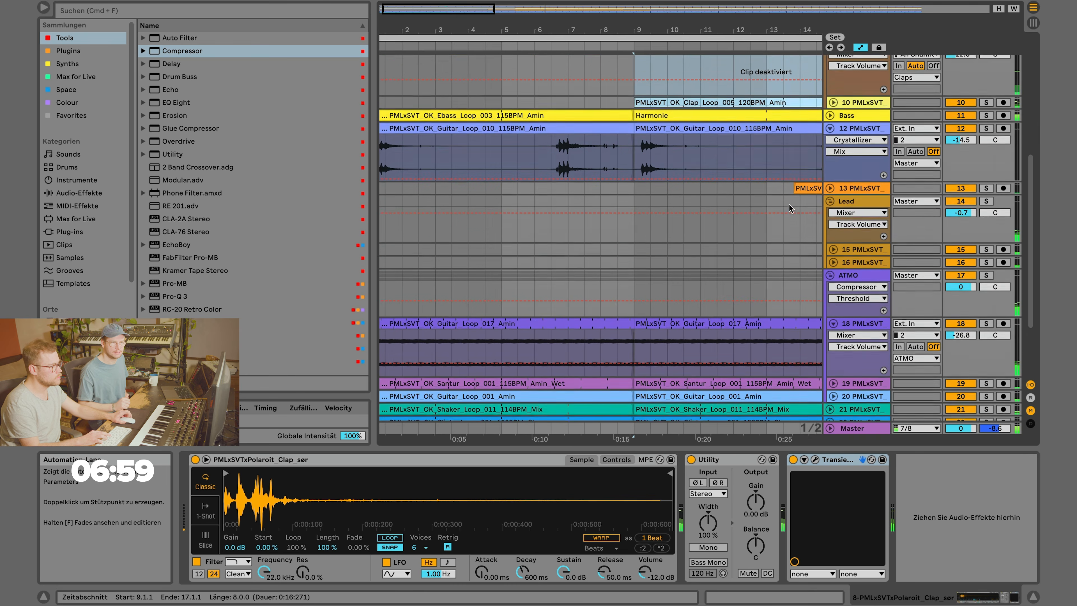
{"action": "left_click", "coordinate": [830, 323]}
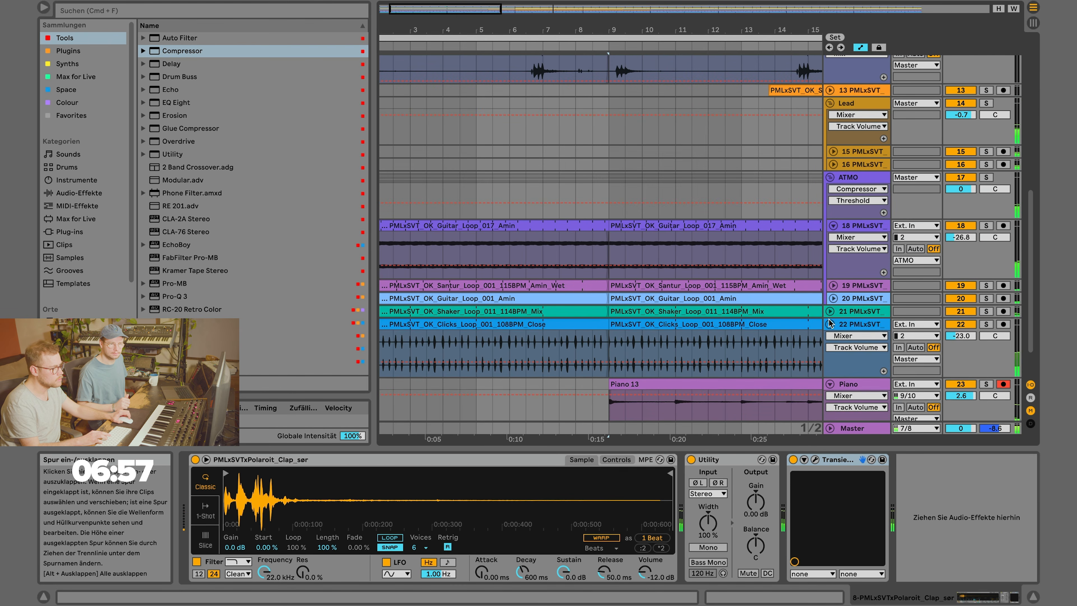
{"action": "scroll", "coordinate": [829, 323], "scroll_direction": "up", "scroll_amount": 1}
{"action": "left_click", "coordinate": [987, 331]}
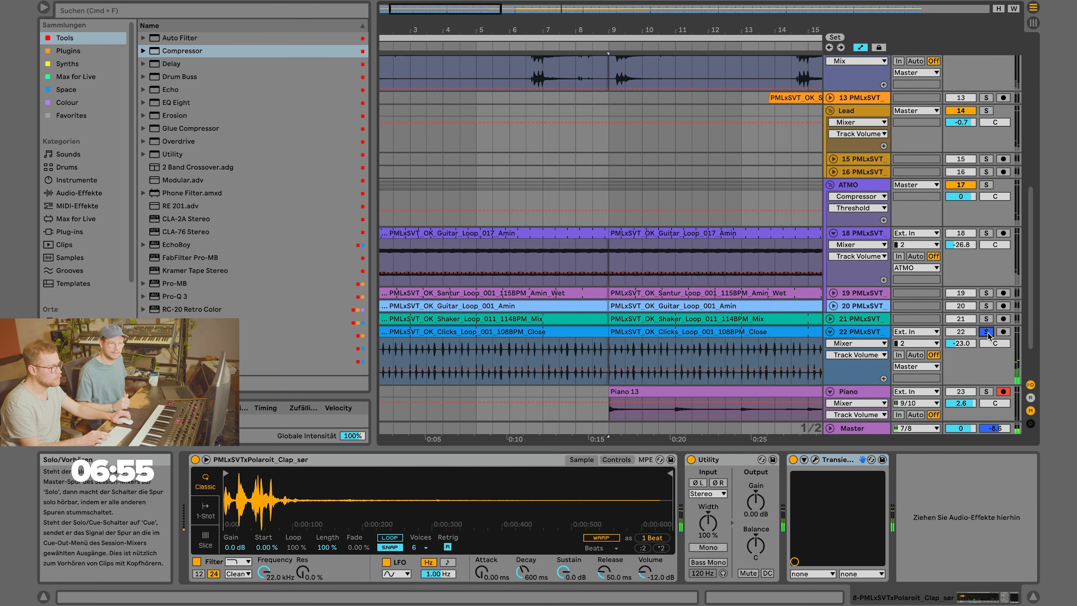
{"action": "left_click", "coordinate": [986, 332]}
Split out and silence the beat from 4.4.1 to 5.1.1 in the first Clicks clip on track 22.
{"action": "left_click", "coordinate": [500, 335]}
{"action": "scroll", "coordinate": [500, 329], "scroll_direction": "down", "scroll_amount": 1}
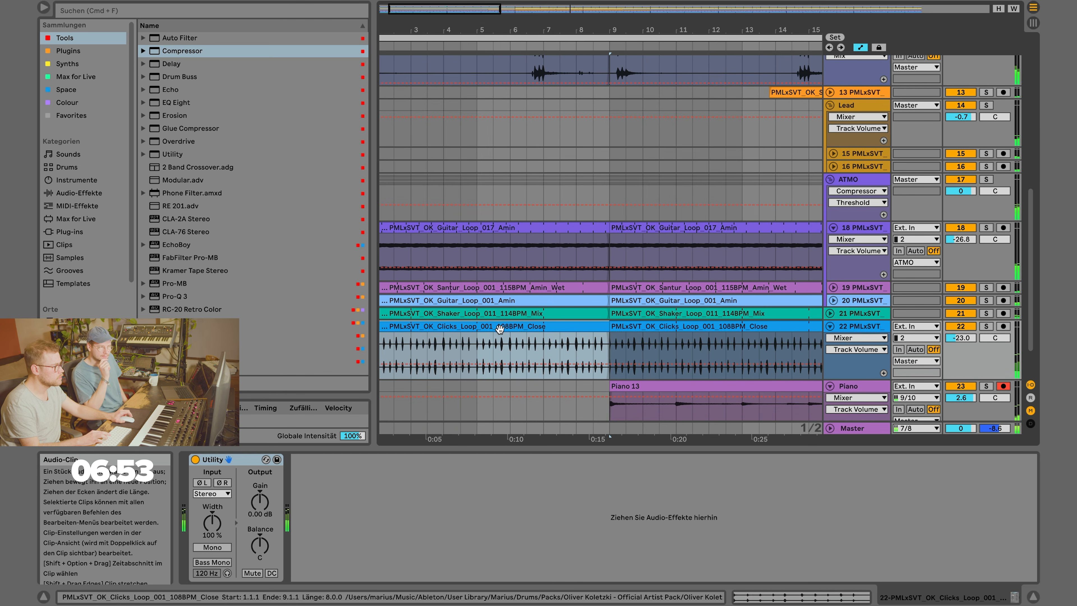
{"action": "key", "text": "z"}
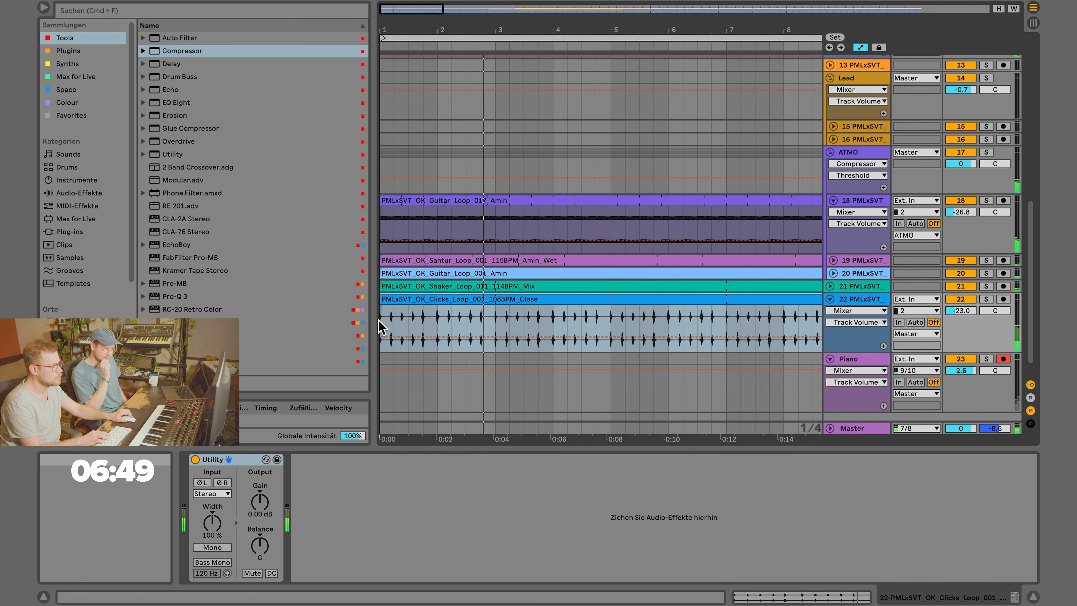
{"action": "left_click_drag", "start_coordinate": [596, 316], "coordinate": [602, 316]}
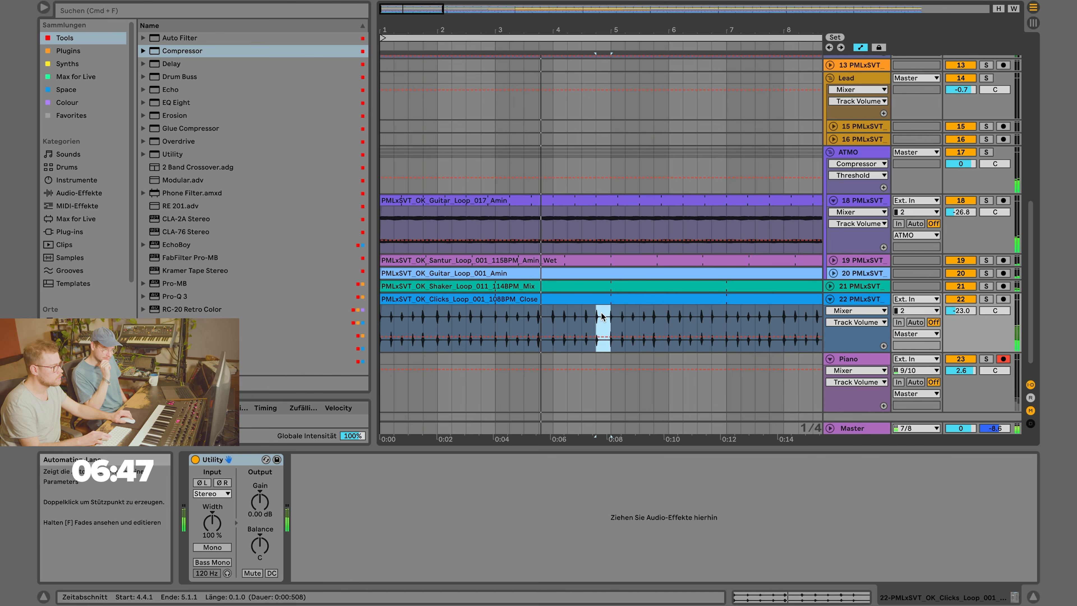
{"action": "key", "text": "super+e"}
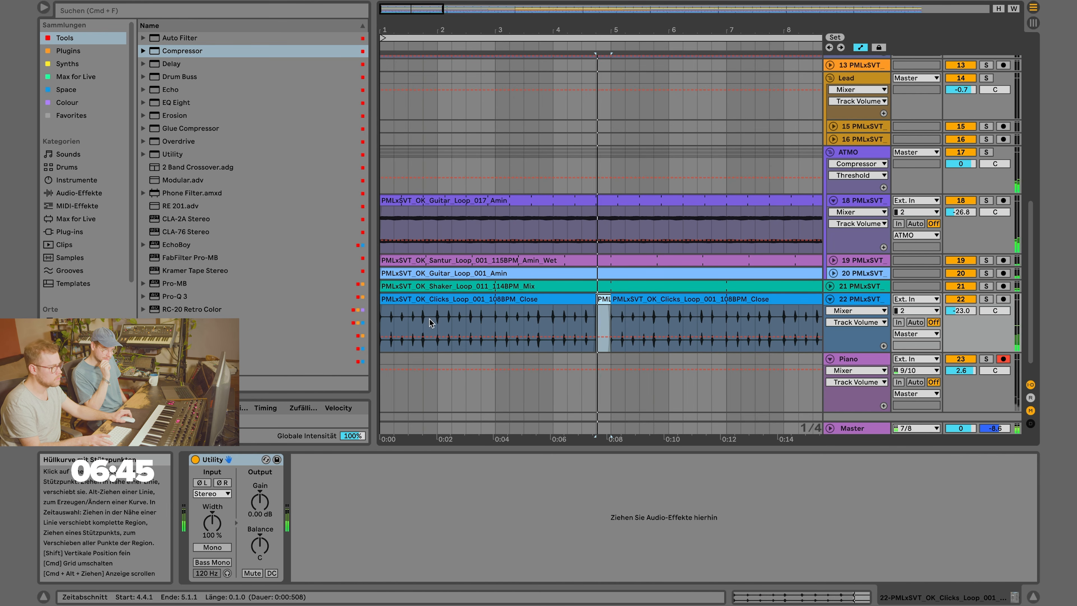
Consolidate the Clicks loop from 1.1.1 to 5.1.1 into one clip, accepting the playback stop, and restart playback.
{"action": "left_click", "coordinate": [560, 300]}
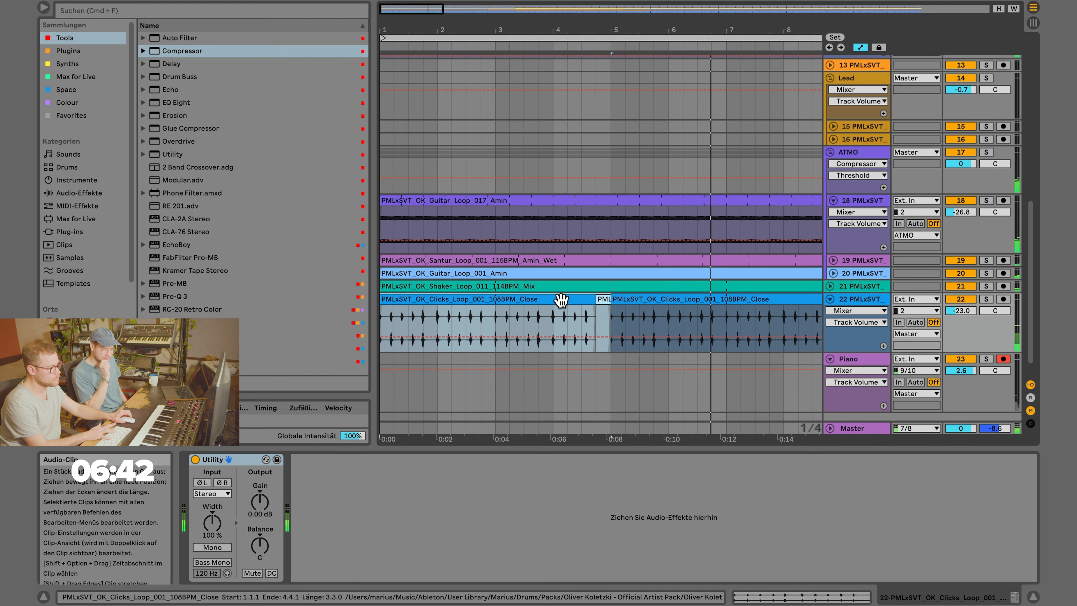
{"action": "key", "text": "super+j"}
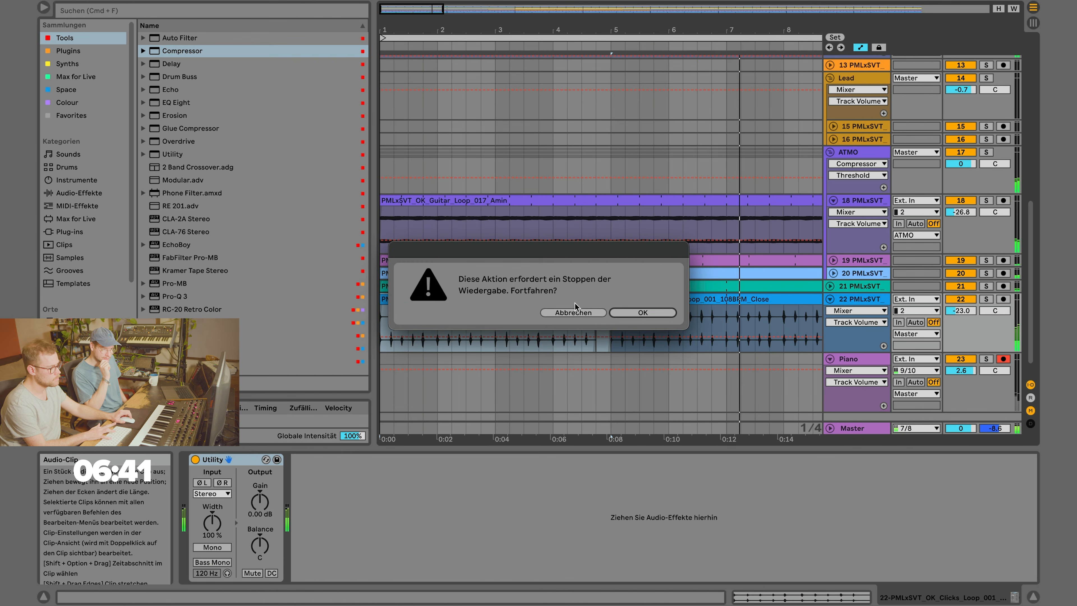
{"action": "left_click", "coordinate": [619, 315]}
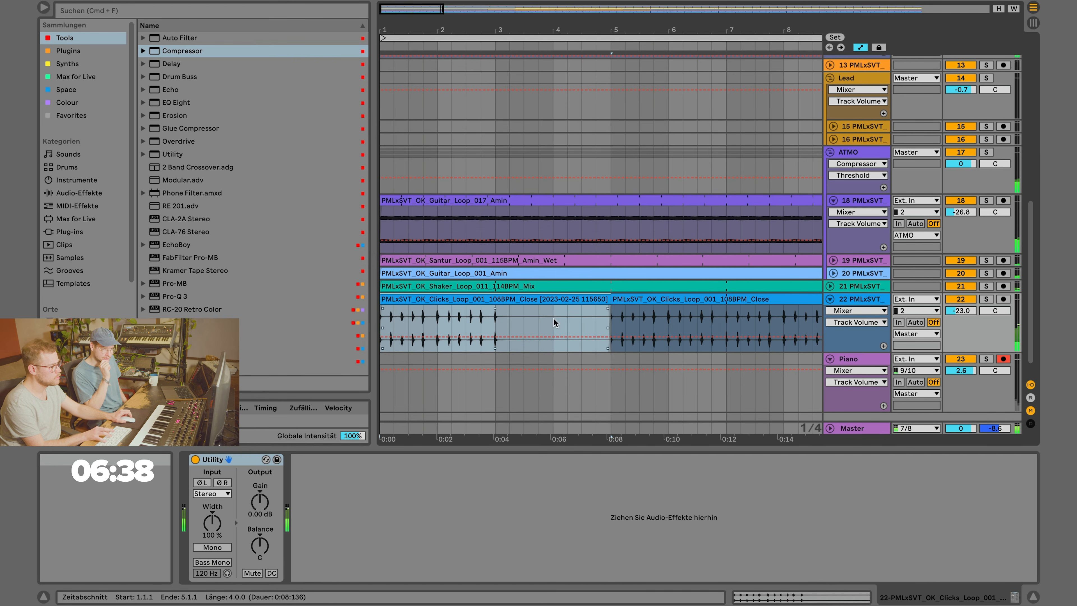
{"action": "key", "text": "space"}
Extend the consolidated four-bar Clicks clip on track 22 to end at bar 9.
{"action": "scroll", "coordinate": [527, 302], "scroll_direction": "down", "scroll_amount": 1}
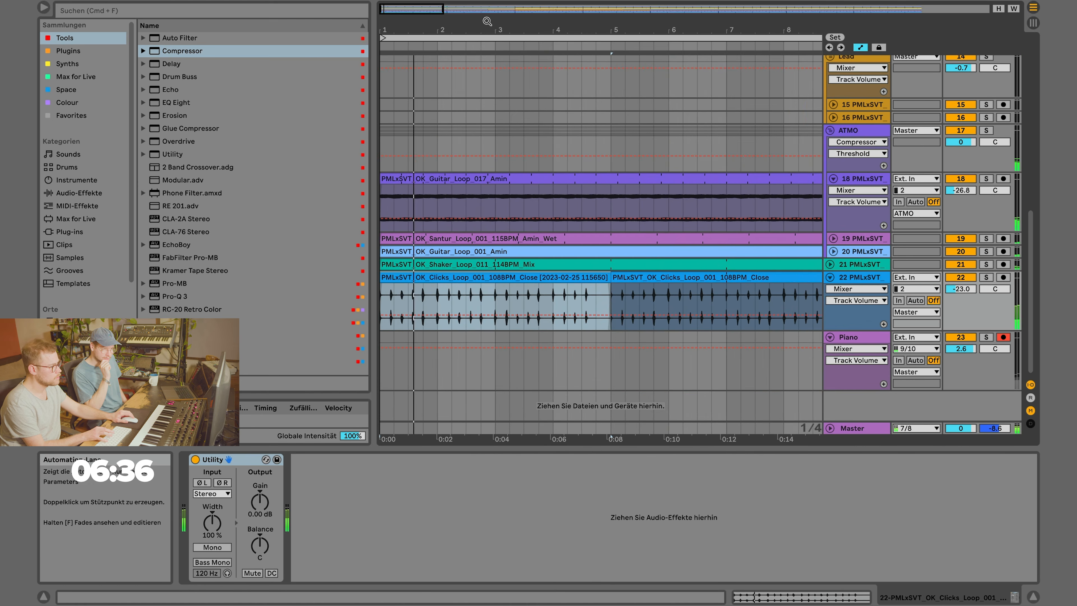
{"action": "scroll", "coordinate": [427, 273], "scroll_direction": "down", "scroll_amount": 3}
{"action": "left_click", "coordinate": [427, 273]}
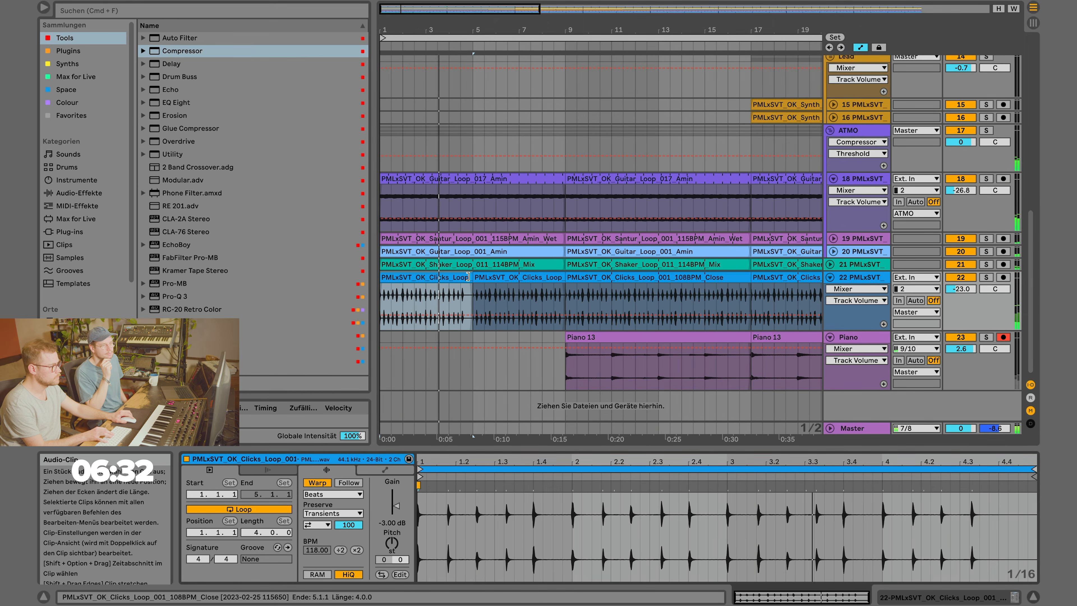
{"action": "left_click_drag", "start_coordinate": [472, 304], "coordinate": [564, 304]}
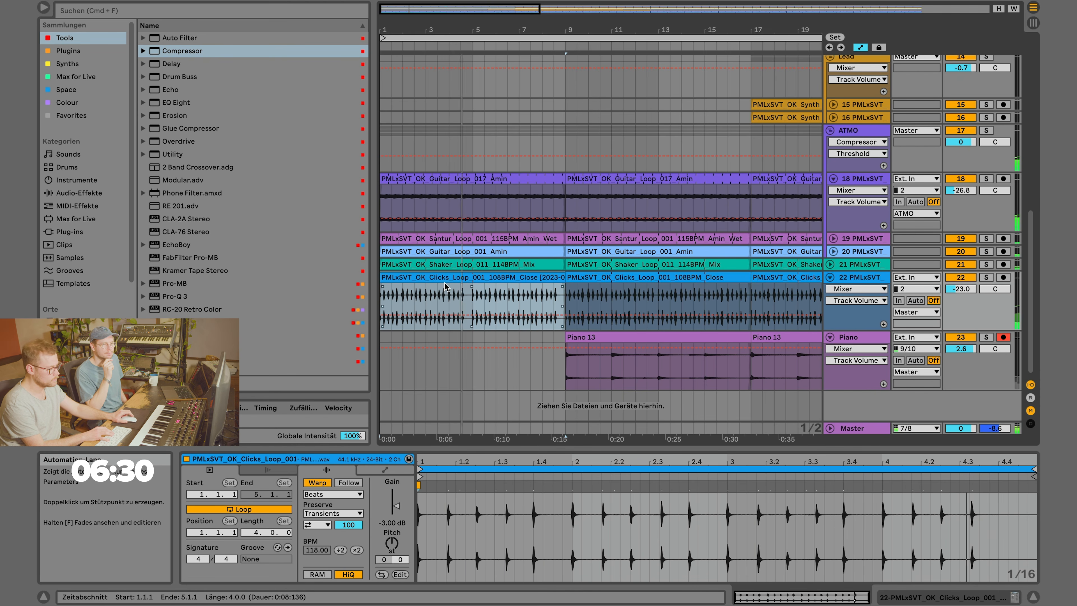
Duplicate the edited eight-bar Clicks clip repeatedly along track 22 until the copies reach bar 49.
{"action": "key", "text": "super+d"}
{"action": "key", "text": "super+d"}
{"action": "scroll", "coordinate": [583, 312], "scroll_direction": "right", "scroll_amount": 1}
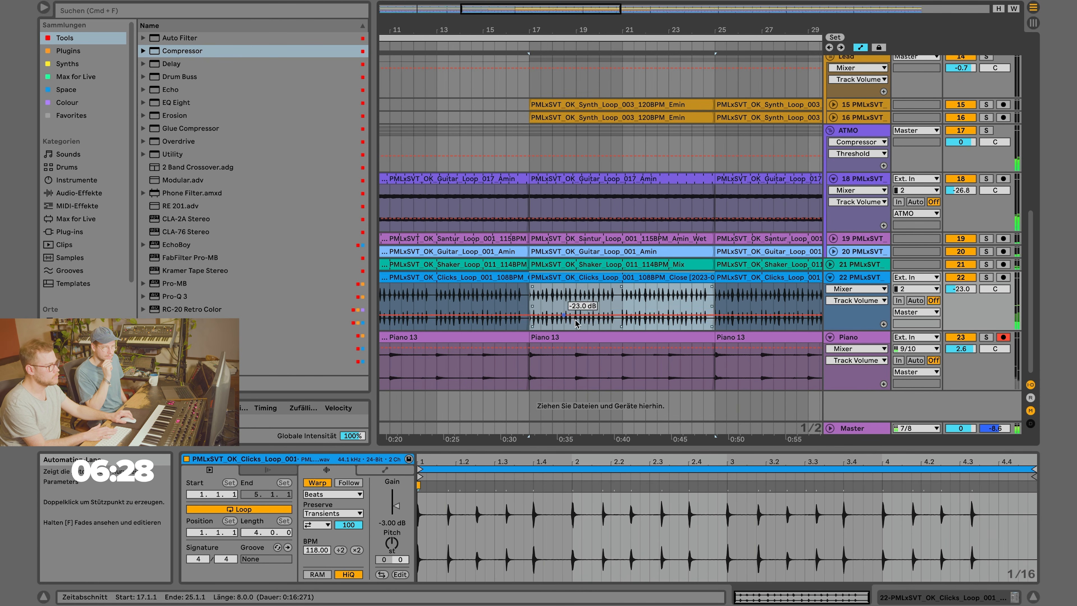
{"action": "key", "text": "super+d"}
{"action": "key", "text": "super+d"}
{"action": "key", "text": "super+d"}
{"action": "scroll", "coordinate": [623, 293], "scroll_direction": "right", "scroll_amount": 1}
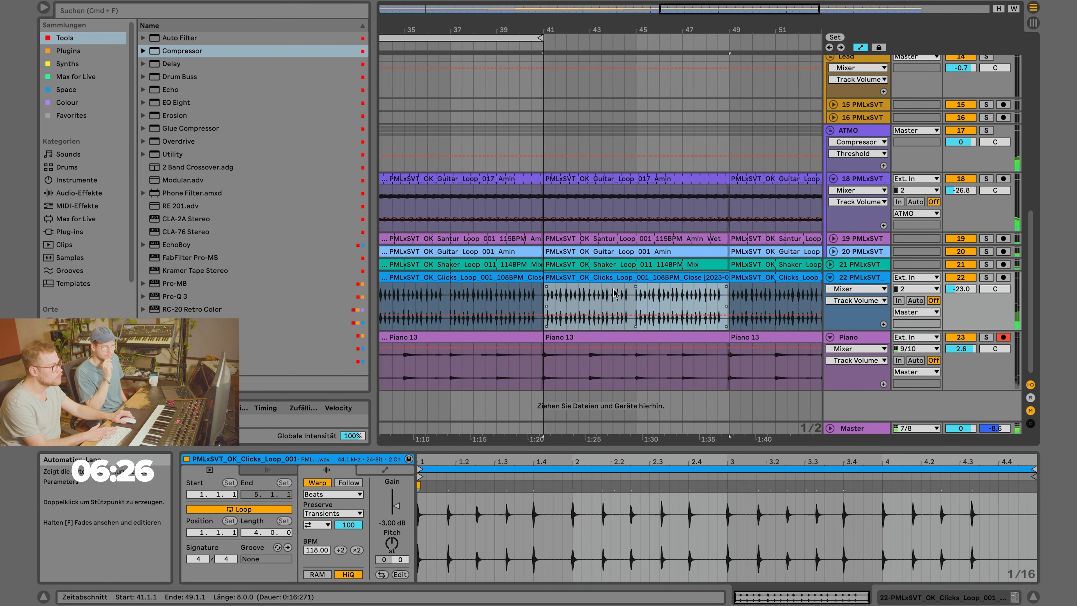
{"action": "scroll", "coordinate": [617, 293], "scroll_direction": "left", "scroll_amount": 10}
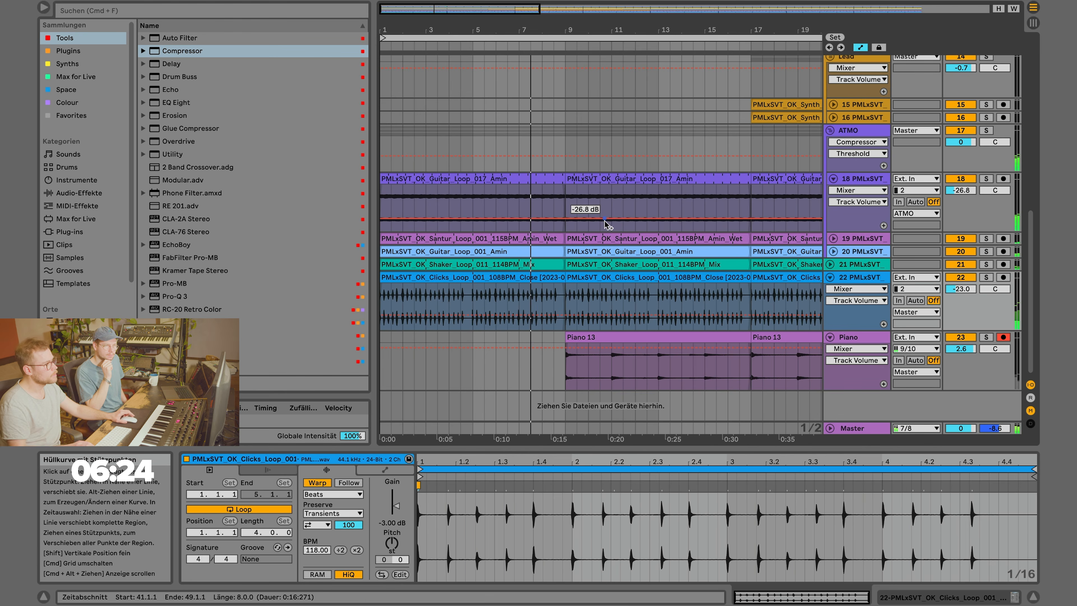
Add the ValhallaVintageVerb reverb from the Space collection to the Clicks loop track 22.
{"action": "scroll", "coordinate": [589, 233], "scroll_direction": "up", "scroll_amount": 4}
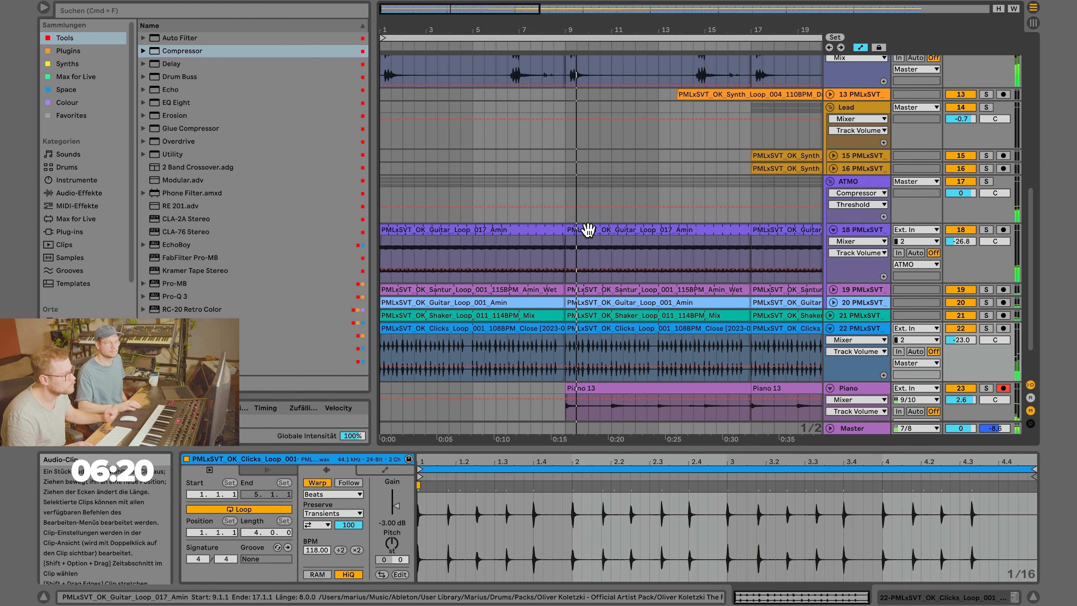
{"action": "double_click", "coordinate": [859, 329]}
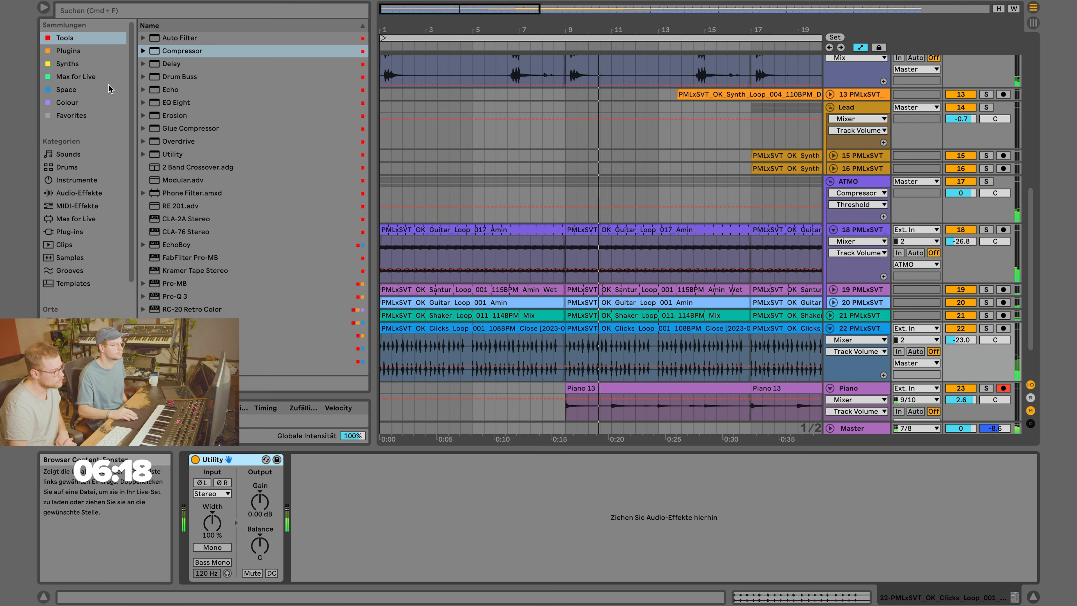
{"action": "left_click", "coordinate": [70, 103]}
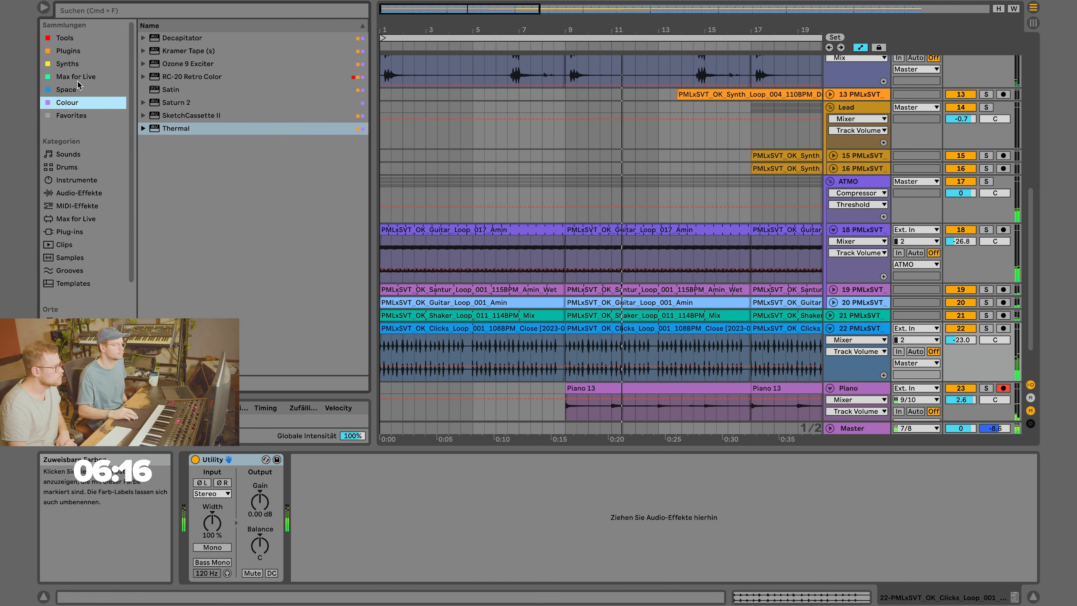
{"action": "left_click", "coordinate": [75, 89]}
{"action": "double_click", "coordinate": [204, 219]}
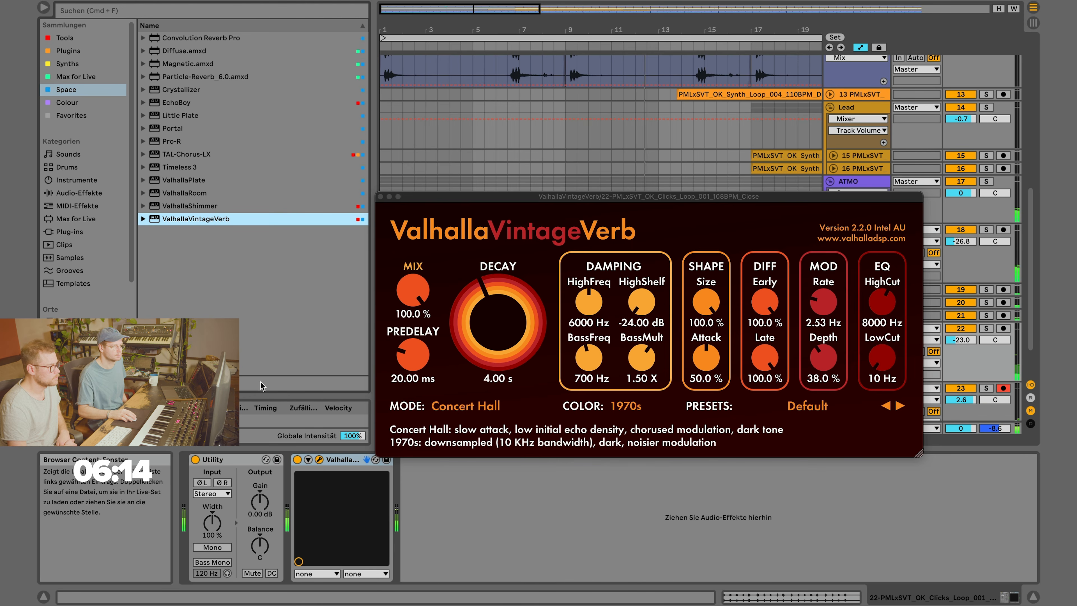
Set the Clicks reverb to 1.95 s decay, 6.0 % mix and a 450 Hz low cut.
{"action": "left_click_drag", "start_coordinate": [494, 326], "coordinate": [494, 357]}
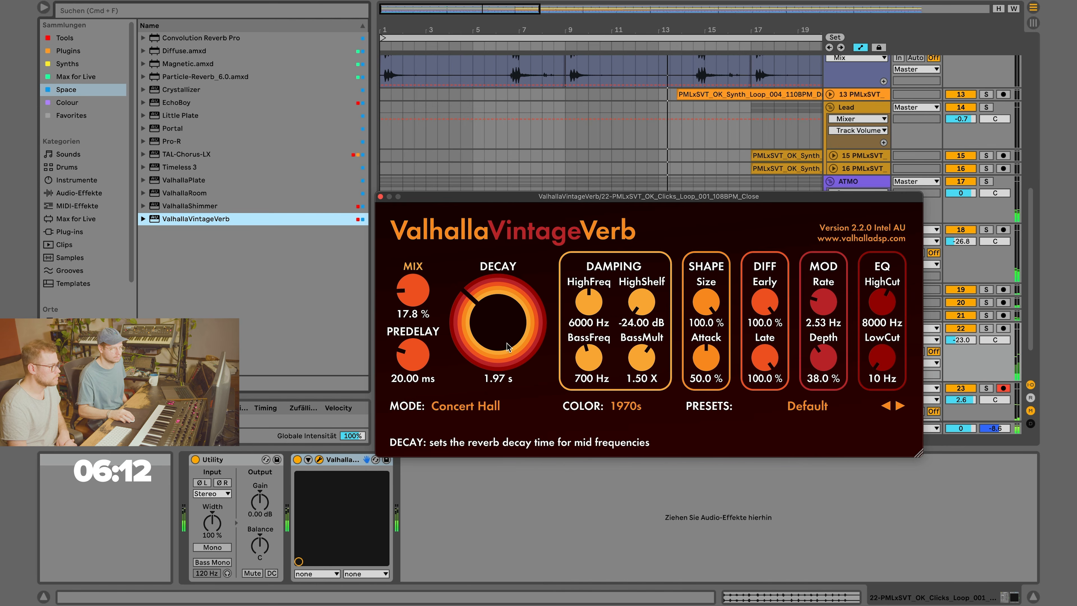
{"action": "left_click_drag", "start_coordinate": [411, 293], "coordinate": [411, 312]}
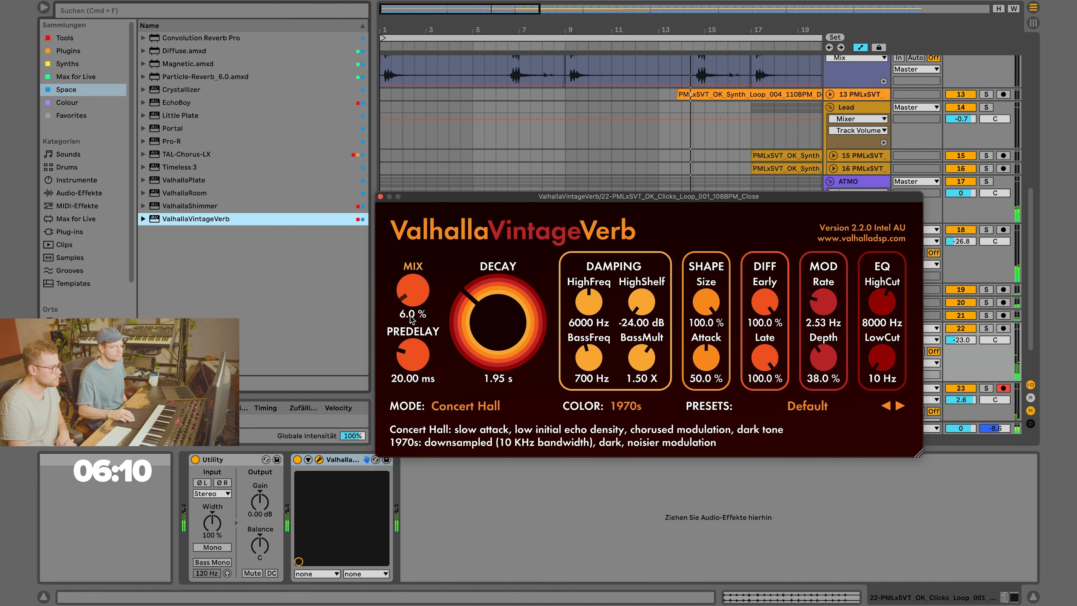
{"action": "left_click", "coordinate": [381, 196]}
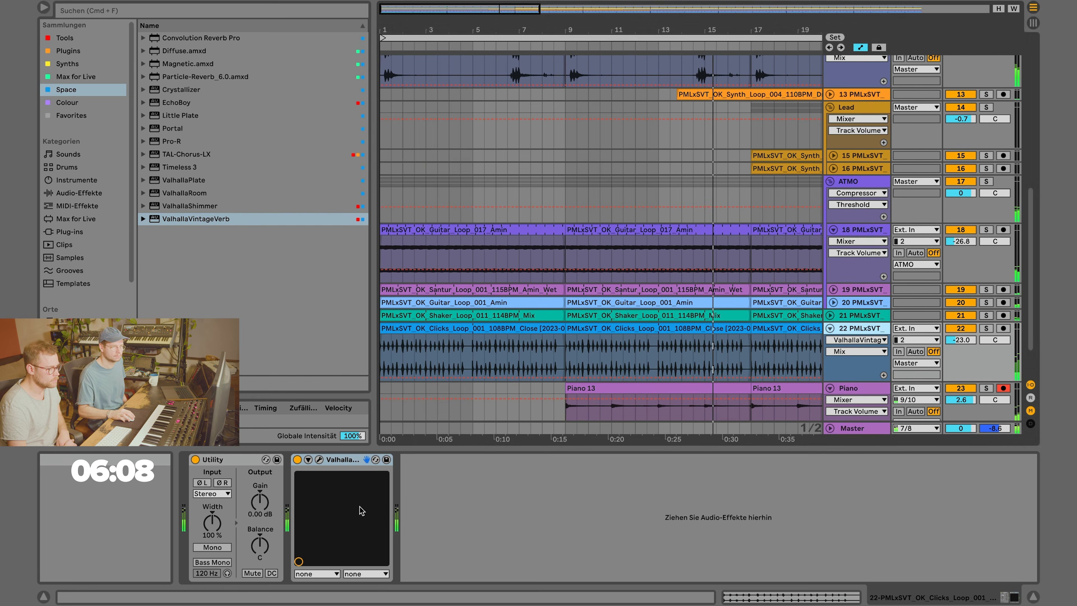
{"action": "left_click", "coordinate": [319, 459]}
{"action": "left_click_drag", "start_coordinate": [882, 358], "coordinate": [886, 317]}
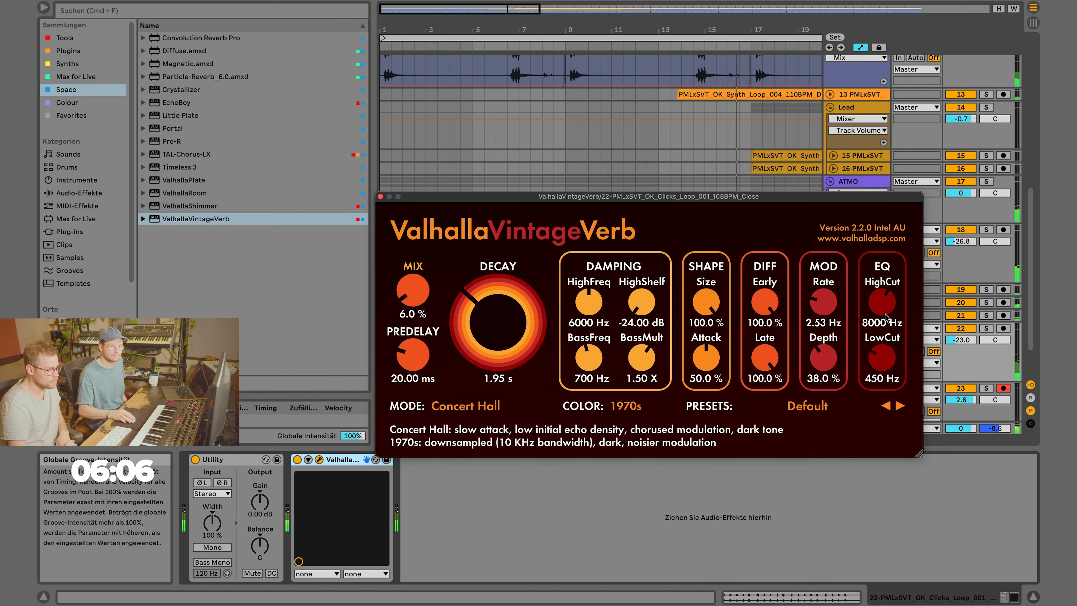
{"action": "left_click", "coordinate": [381, 196]}
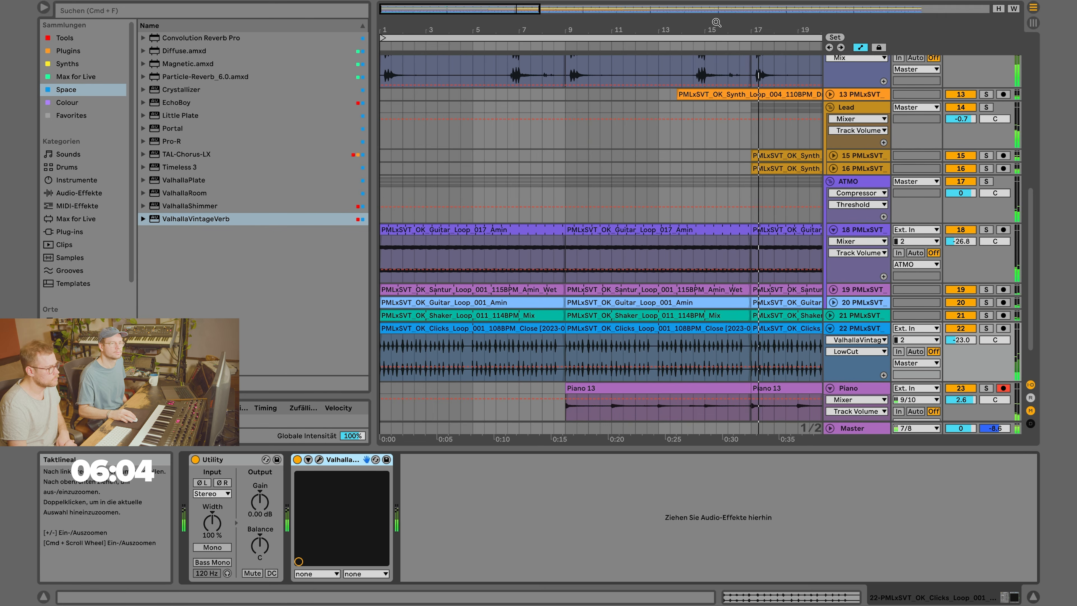
Deactivate the Synth Loop 003 clips on tracks 15 and 16 from bar 17 to bar 25.
{"action": "scroll", "coordinate": [501, 165], "scroll_direction": "right", "scroll_amount": 10}
{"action": "left_click", "coordinate": [511, 158]}
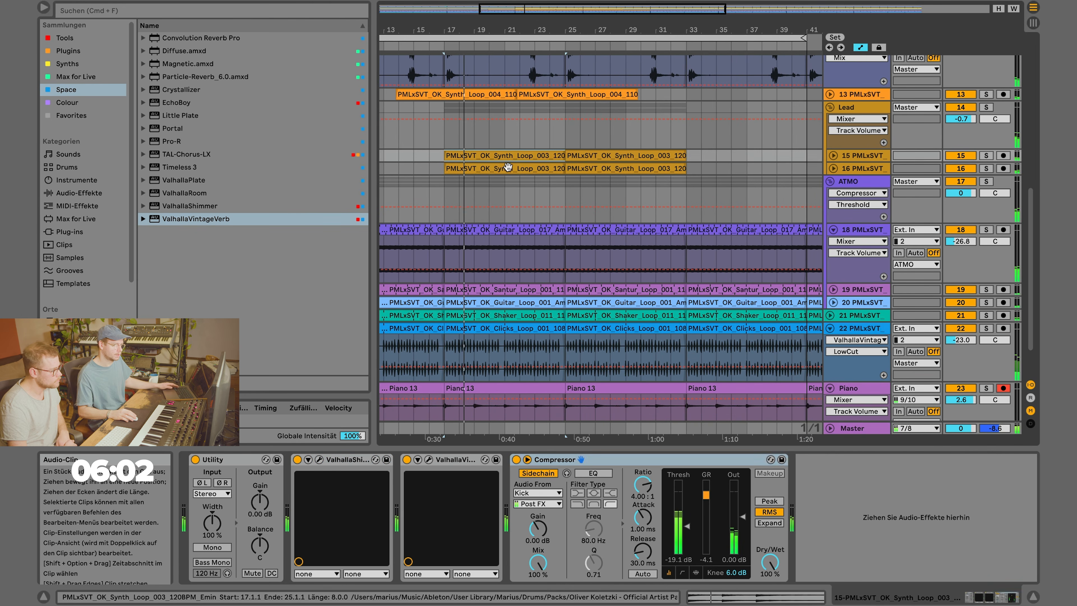
{"action": "left_click", "coordinate": [508, 167], "text": "shift"}
{"action": "key", "text": "0"}
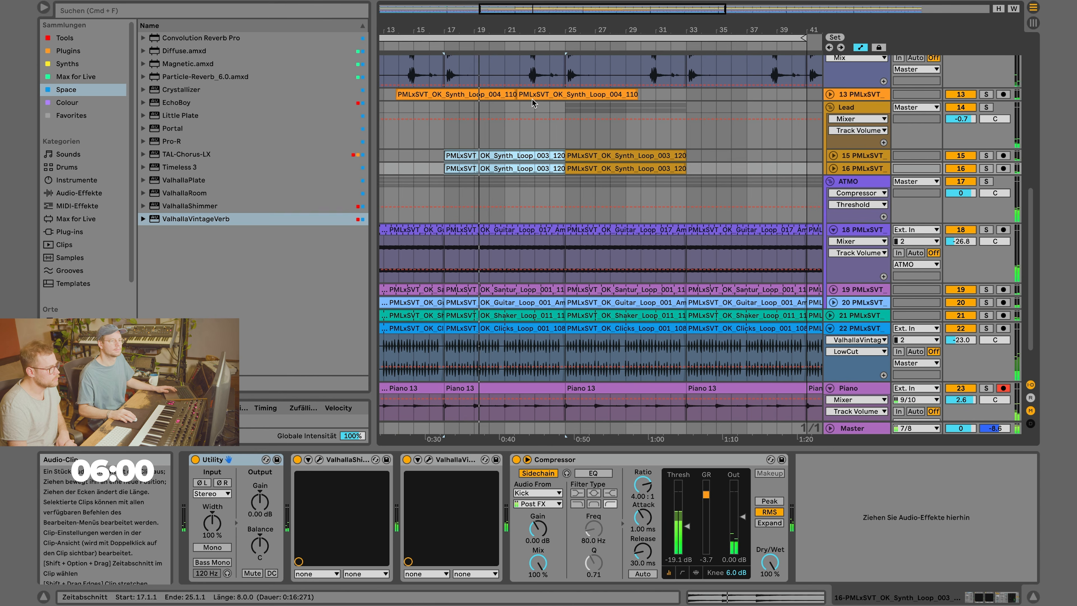
Open the Tops folder among the drum loops of the Oliver Koletzki The Forgotten Loops pack.
{"action": "scroll", "coordinate": [533, 103], "scroll_direction": "down", "scroll_amount": 5}
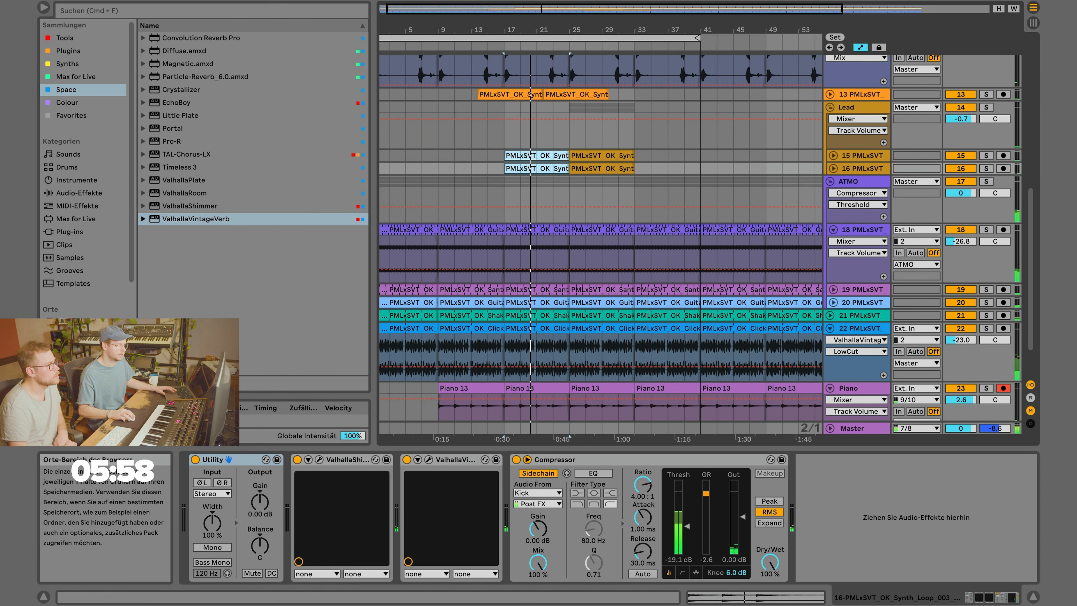
{"action": "left_click", "coordinate": [75, 361]}
{"action": "scroll", "coordinate": [159, 106], "scroll_direction": "up", "scroll_amount": 4}
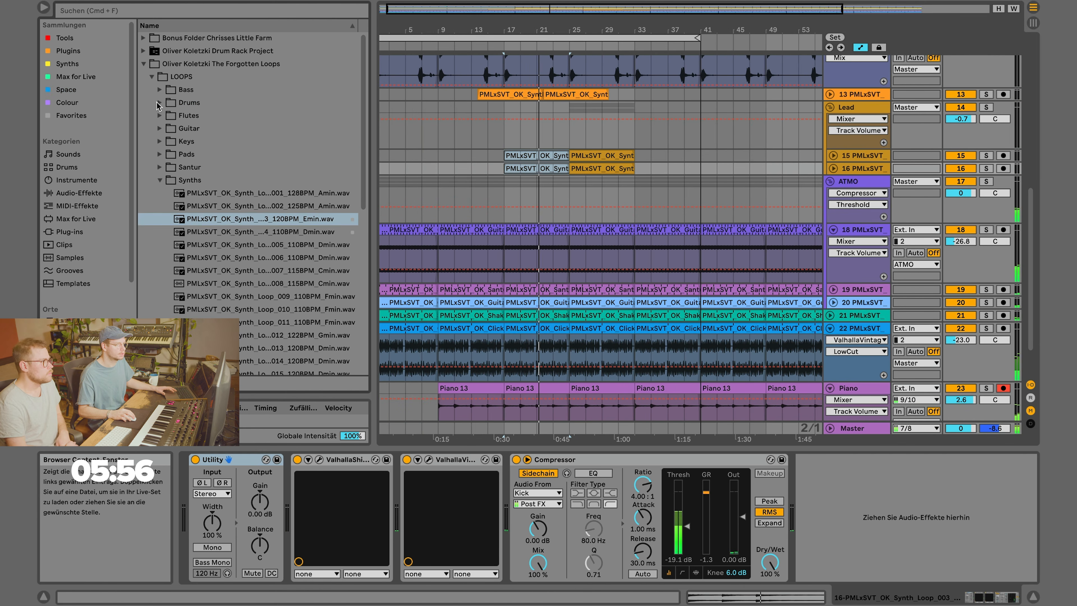
{"action": "left_click", "coordinate": [159, 103]}
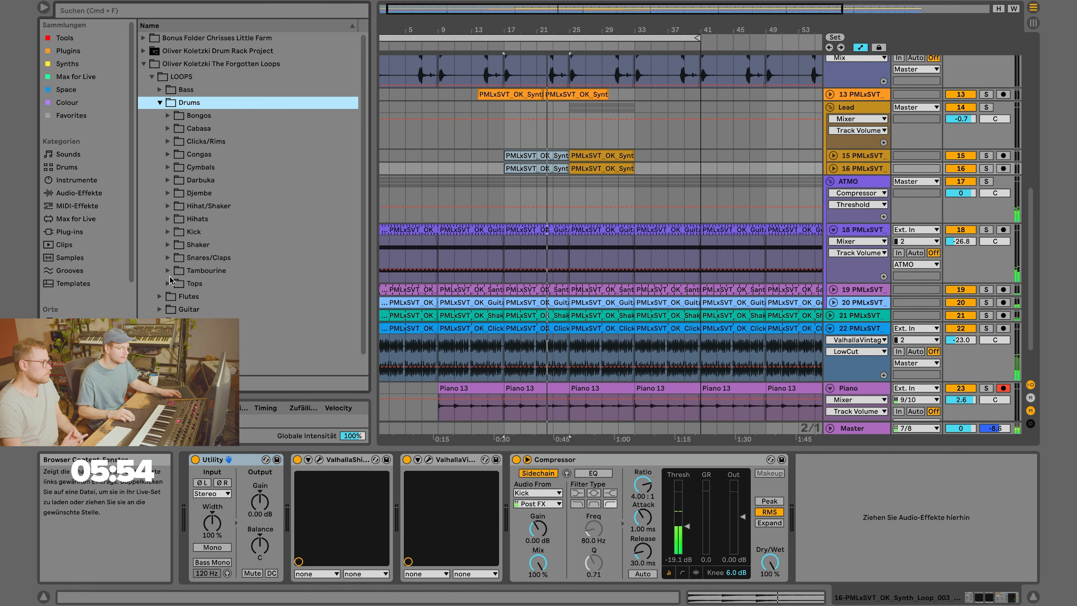
{"action": "left_click", "coordinate": [166, 283]}
Audition the Top loops against the running arrangement, including loops 05, 16, 13 and 14.
{"action": "key", "text": "Down"}
{"action": "key", "text": "Down"}
{"action": "key", "text": "Down"}
{"action": "key", "text": "Down"}
{"action": "key", "text": "Down"}
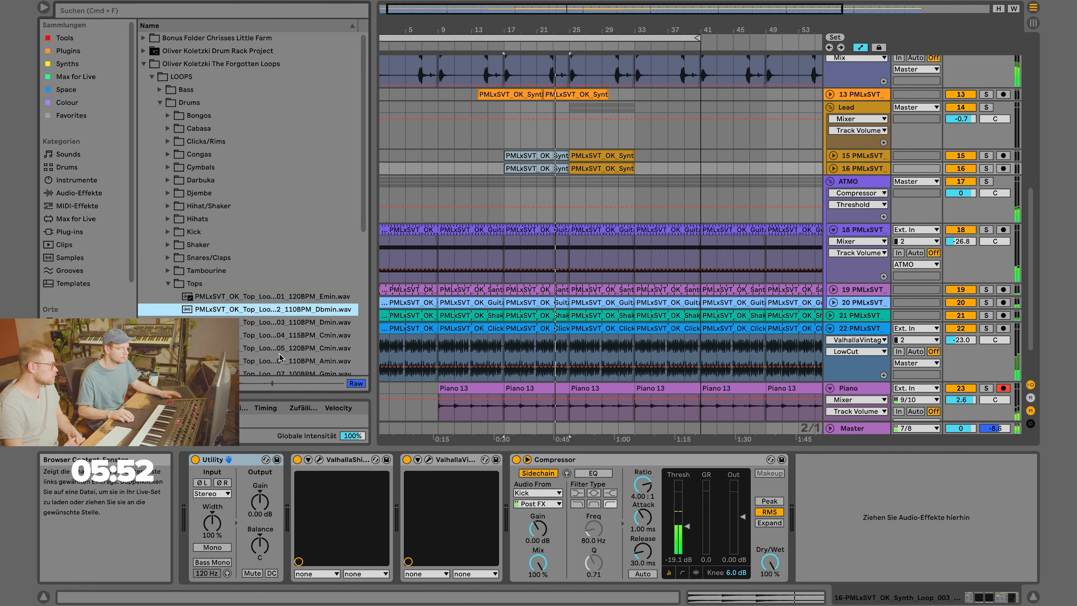
{"action": "key", "text": "Down"}
{"action": "key", "text": "Down"}
{"action": "key", "text": "Down"}
{"action": "key", "text": "Down"}
{"action": "key", "text": "Down"}
{"action": "key", "text": "Down"}
{"action": "key", "text": "Down"}
{"action": "key", "text": "Down"}
{"action": "key", "text": "Down"}
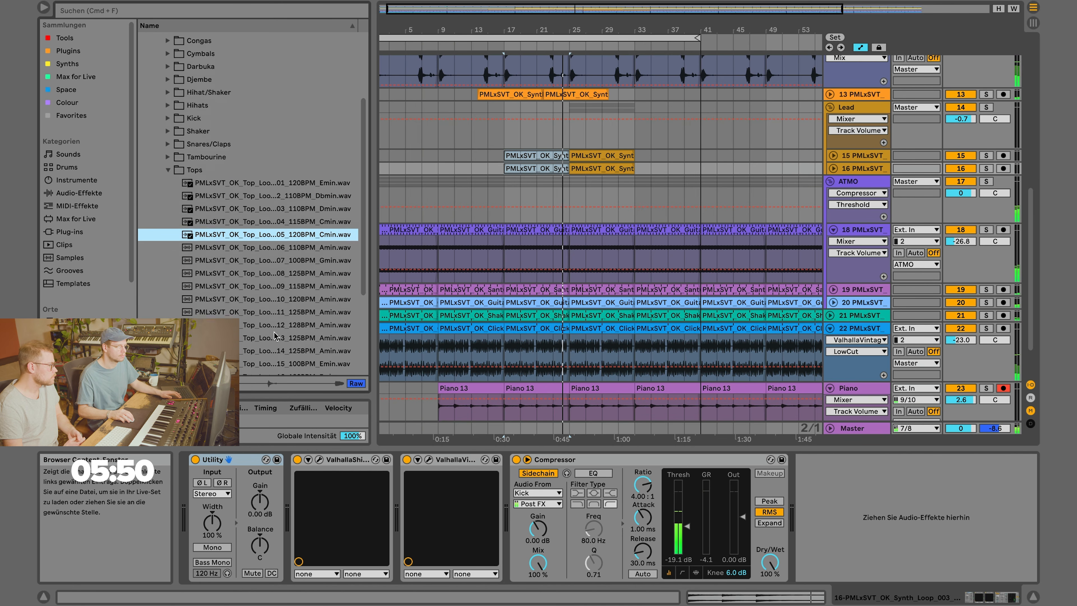
{"action": "scroll", "coordinate": [264, 356], "scroll_direction": "down", "scroll_amount": 4}
{"action": "key", "text": "Up"}
{"action": "left_click", "coordinate": [269, 325]}
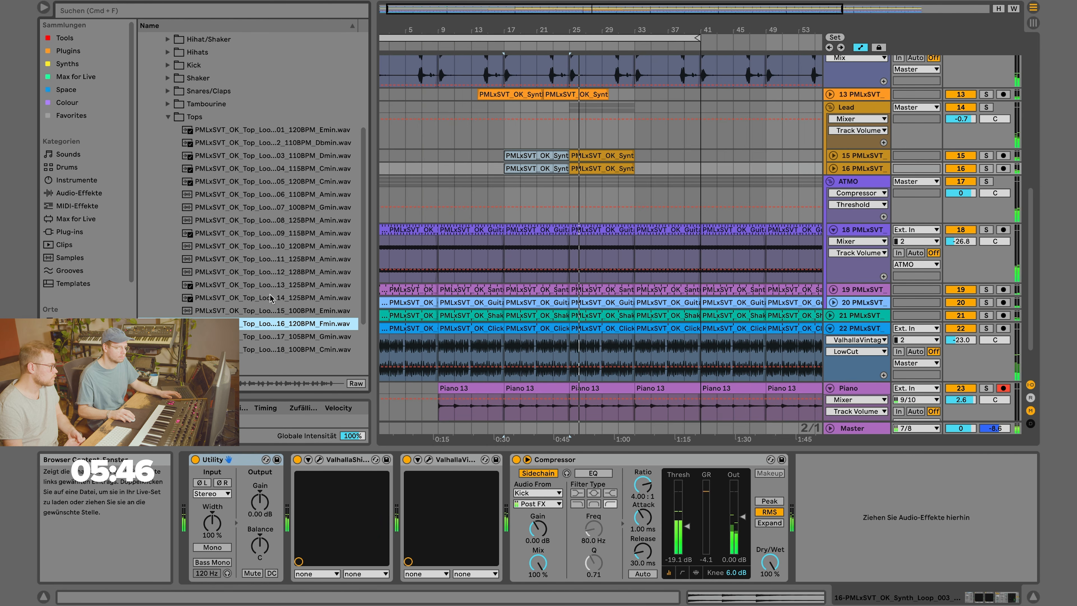
{"action": "left_click", "coordinate": [264, 284]}
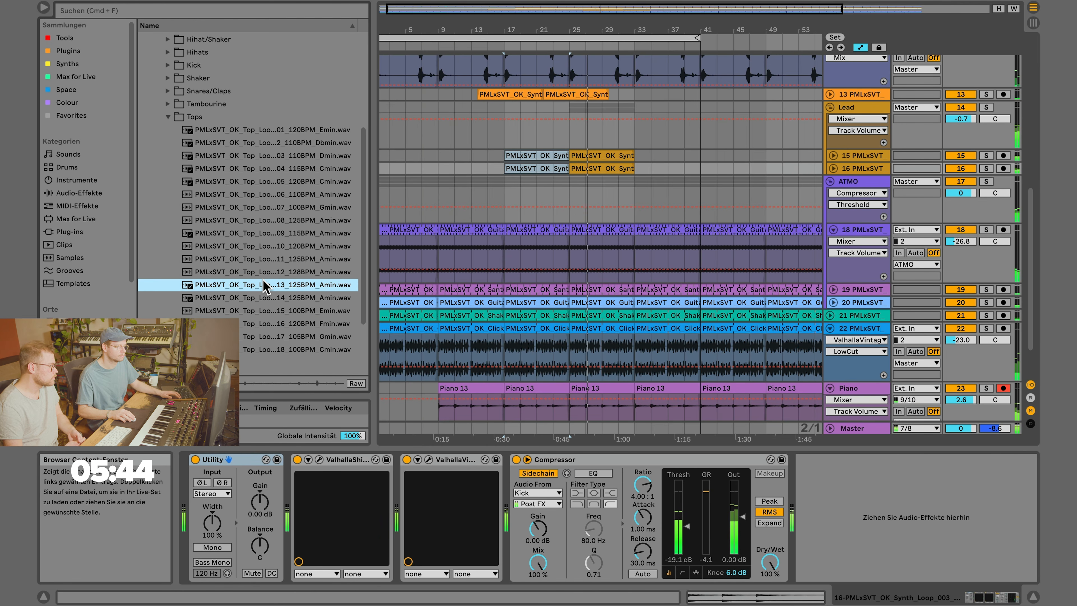
{"action": "key", "text": "Down"}
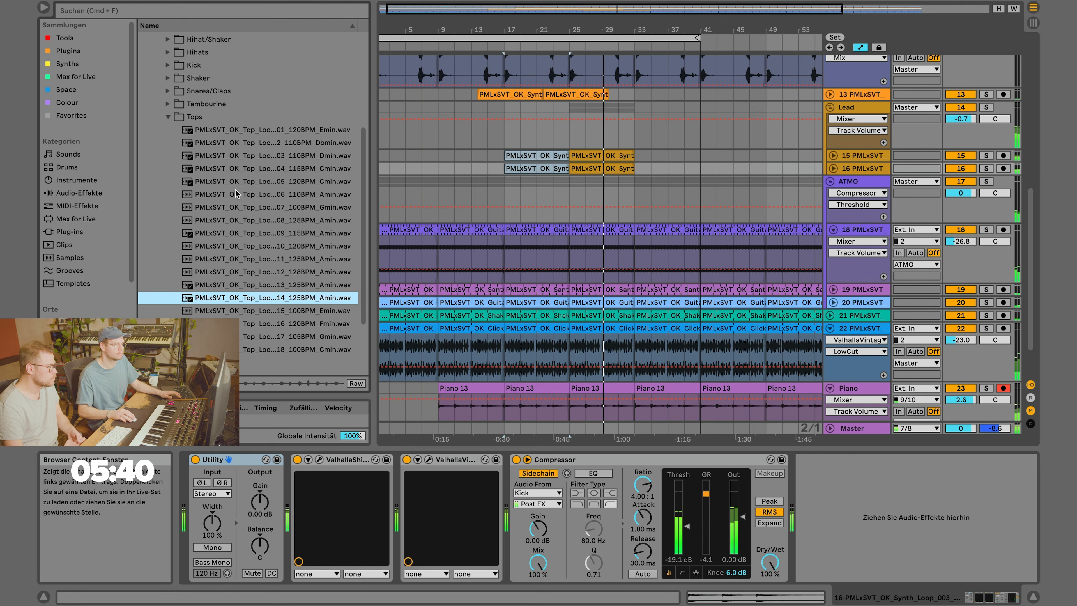
Open the Tambourine loops folder and audition its loops, including Tambo Loop 002 112BPM Room.
{"action": "scroll", "coordinate": [236, 196], "scroll_direction": "up", "scroll_amount": 2}
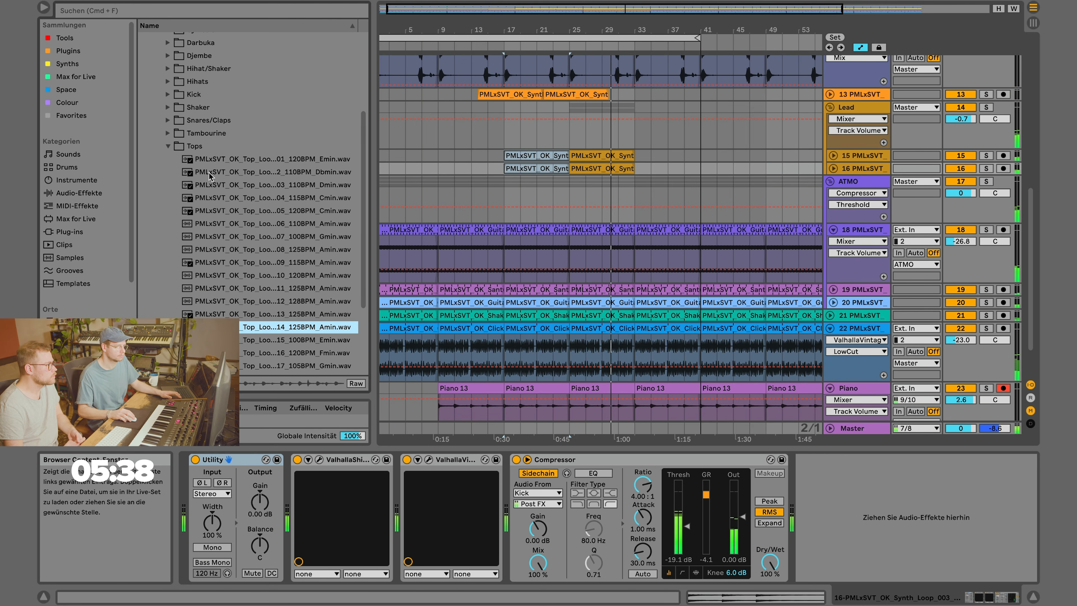
{"action": "left_click", "coordinate": [163, 81]}
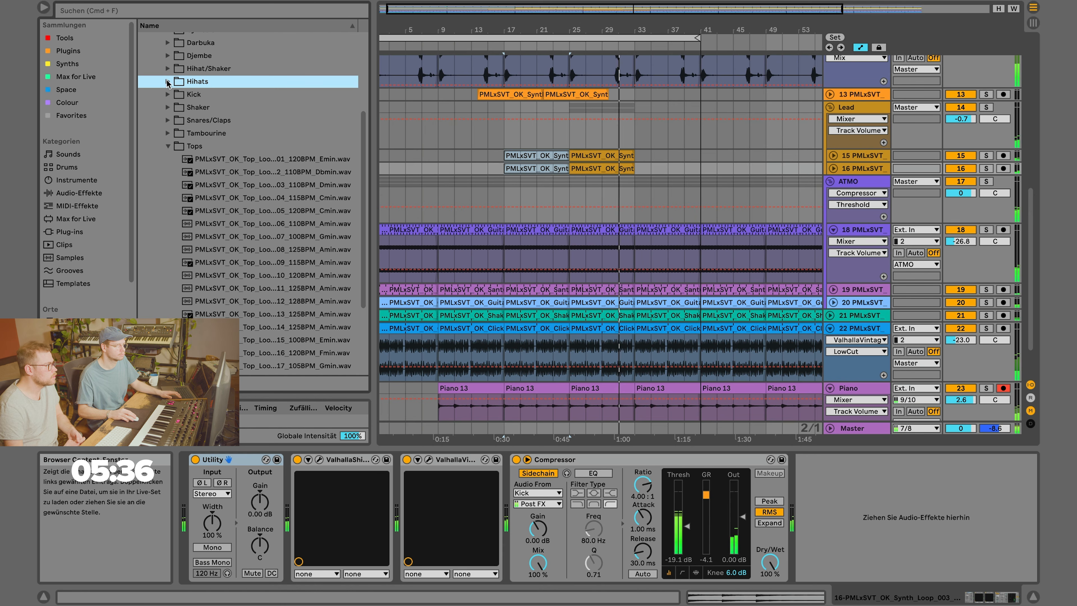
{"action": "left_click", "coordinate": [164, 131]}
{"action": "left_click", "coordinate": [167, 133]}
{"action": "left_click", "coordinate": [238, 290]}
{"action": "scroll", "coordinate": [242, 290], "scroll_direction": "down", "scroll_amount": 3}
{"action": "left_click", "coordinate": [258, 321]}
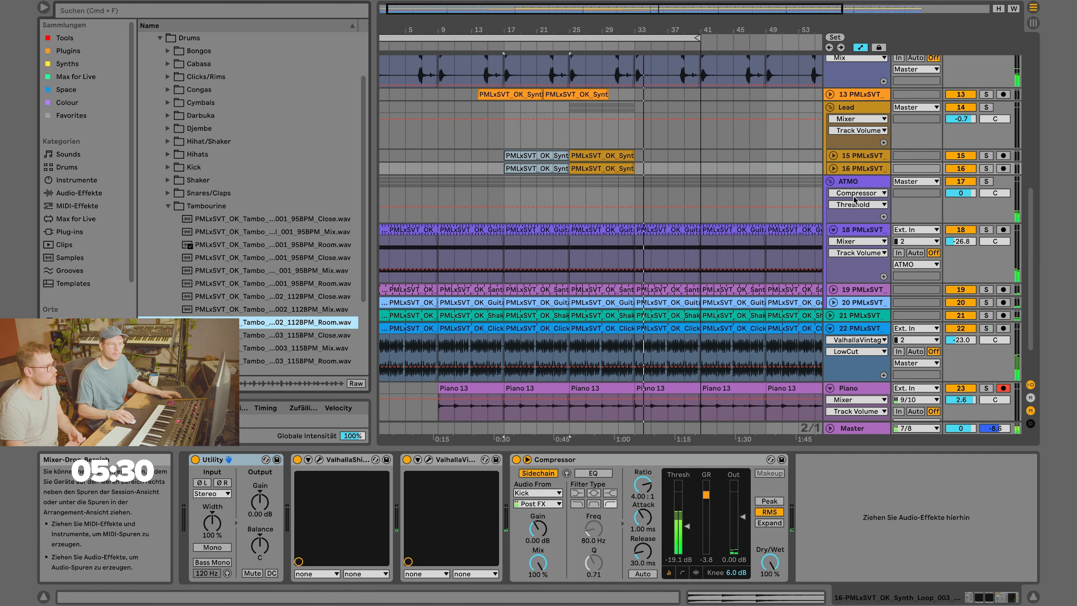
Insert a new audio track below the Bass group and place Tambo Loop 002 112BPM Room at bar 25.
{"action": "scroll", "coordinate": [838, 174], "scroll_direction": "up", "scroll_amount": 5}
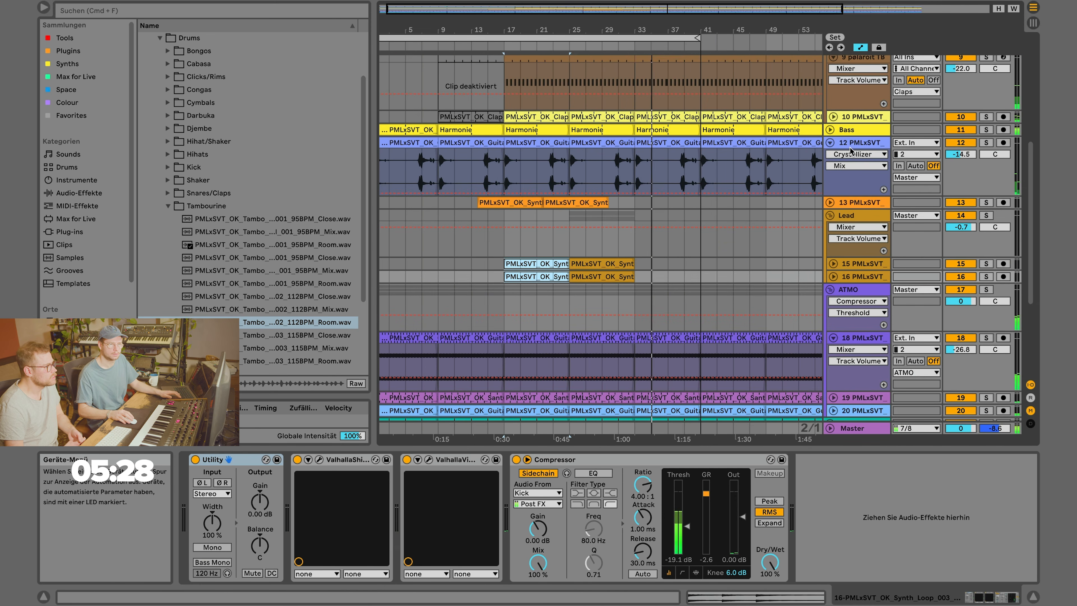
{"action": "scroll", "coordinate": [852, 191], "scroll_direction": "up", "scroll_amount": 2}
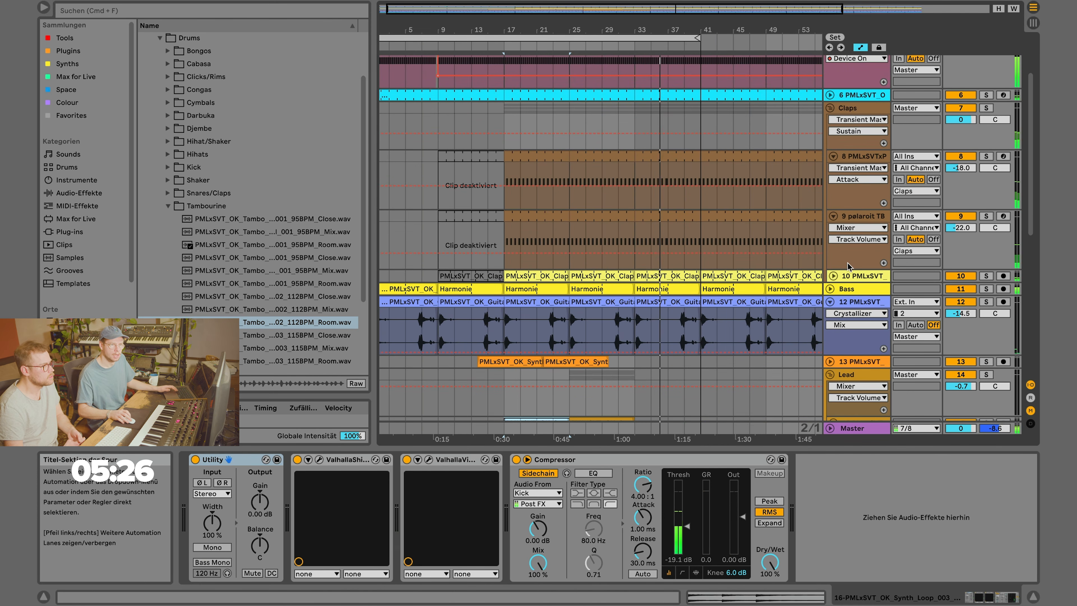
{"action": "left_click", "coordinate": [846, 289]}
{"action": "key", "text": "super+t"}
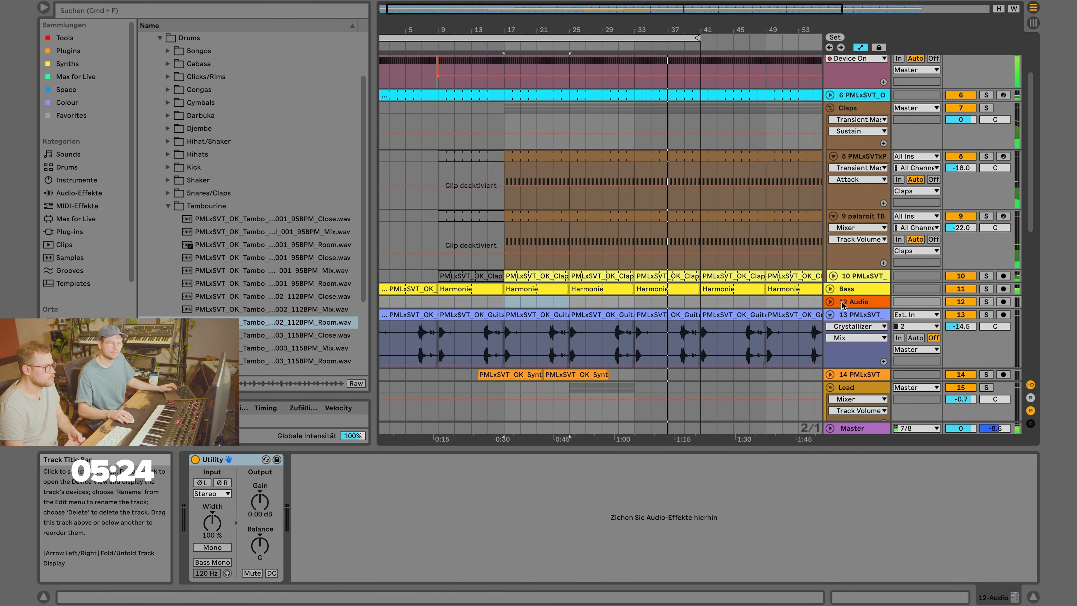
{"action": "left_click_drag", "start_coordinate": [257, 325], "coordinate": [574, 302]}
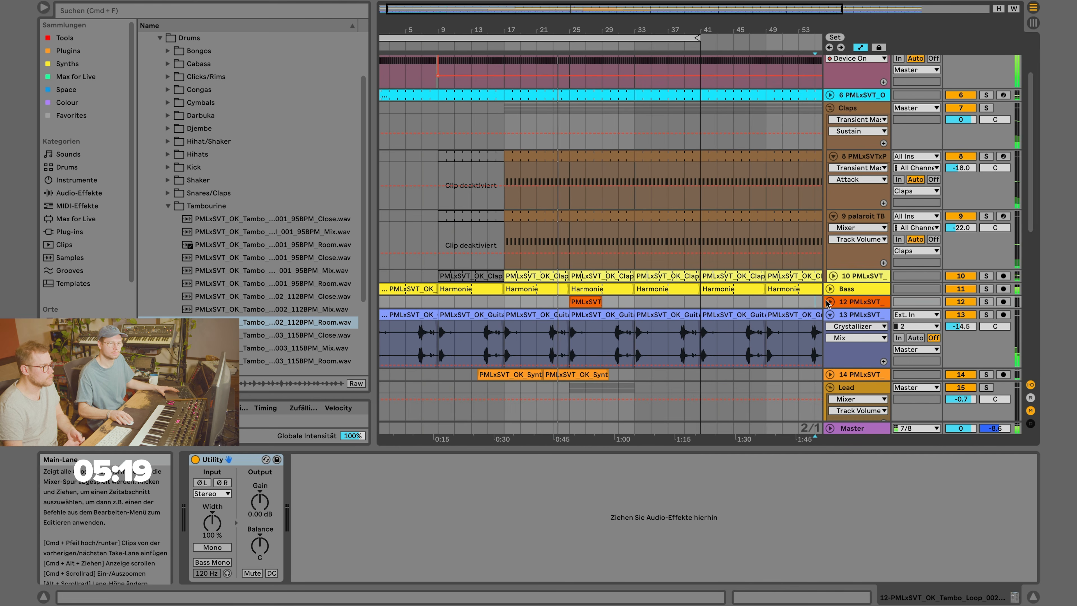
Turn off transient looping in the tambourine clip with envelope 55, and lower track 12's volume to -32.3 dB.
{"action": "left_click", "coordinate": [828, 301]}
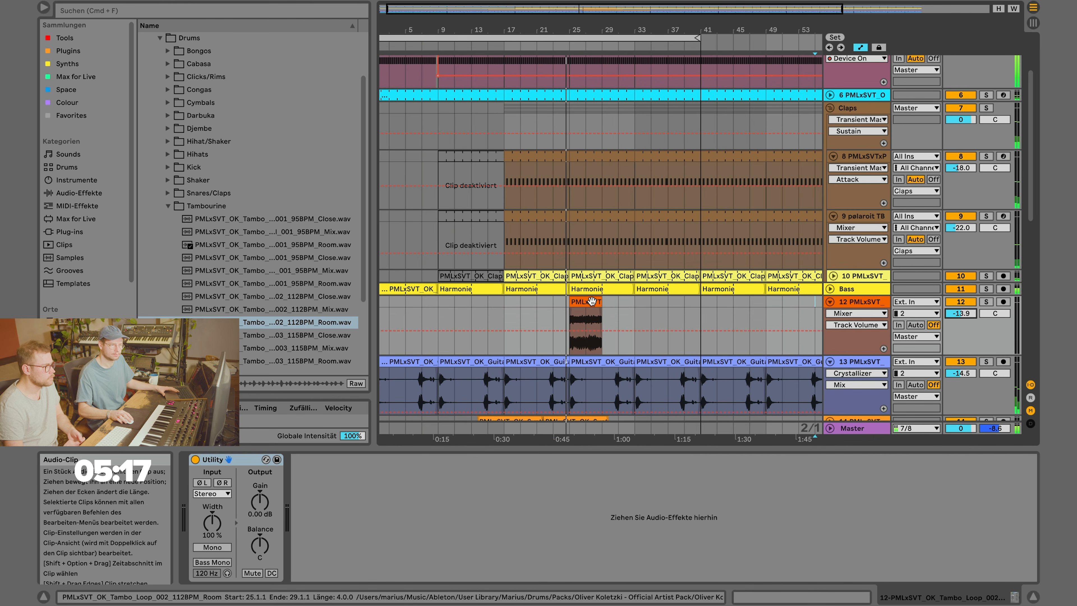
{"action": "left_click", "coordinate": [585, 326]}
{"action": "left_click", "coordinate": [316, 524]}
{"action": "left_click", "coordinate": [309, 533]}
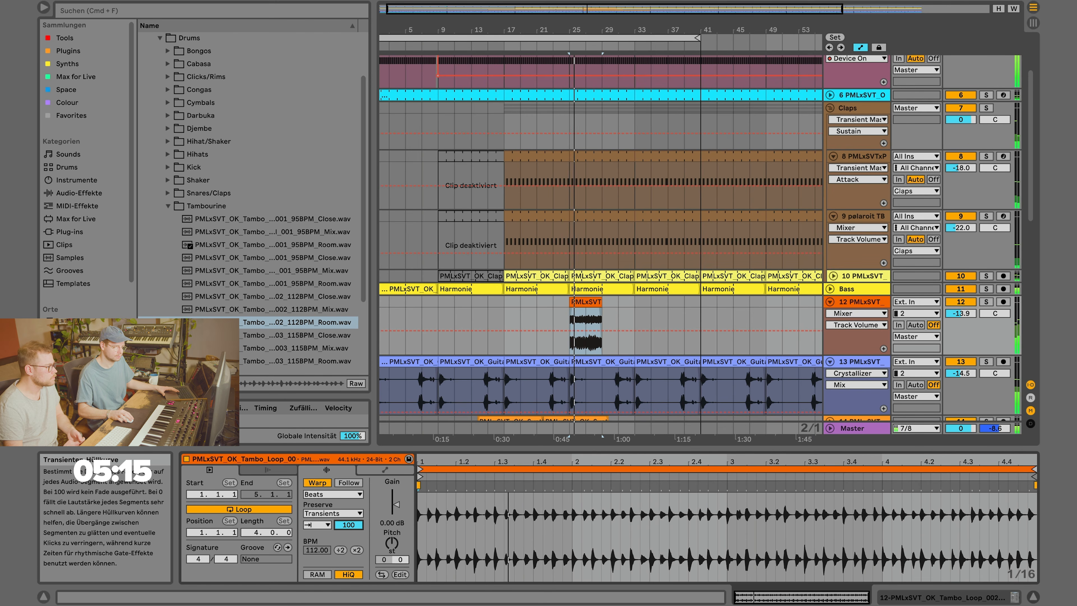
{"action": "left_click_drag", "start_coordinate": [961, 313], "coordinate": [961, 339]}
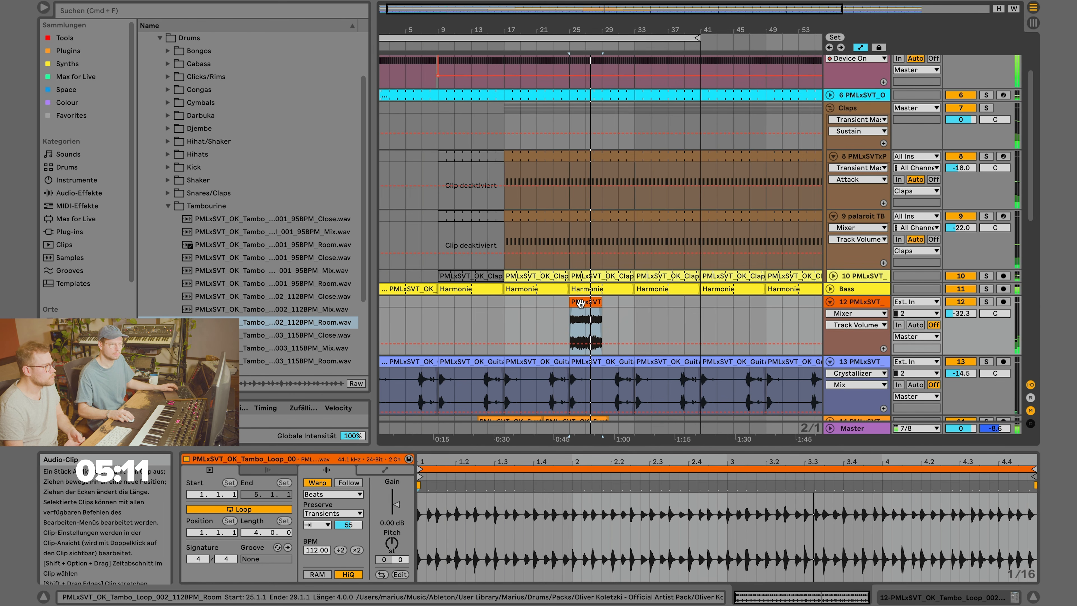
Duplicate the four-bar tambourine clip three times so track 12 is filled up to bar 41.
{"action": "key", "text": "super+d"}
{"action": "key", "text": "super+d"}
{"action": "key", "text": "super+d"}
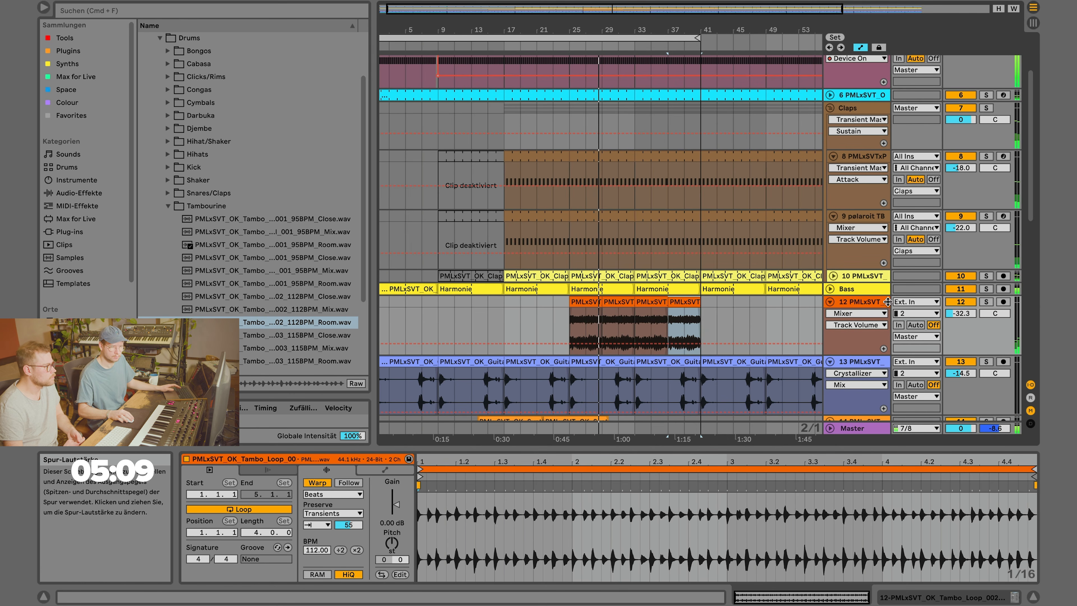
Add a Compressor to tambourine track 12, sidechained from the Kick with threshold -25.5 dB, and lower the track volume to -34.0 dB.
{"action": "left_click", "coordinate": [65, 38]}
{"action": "double_click", "coordinate": [183, 50]}
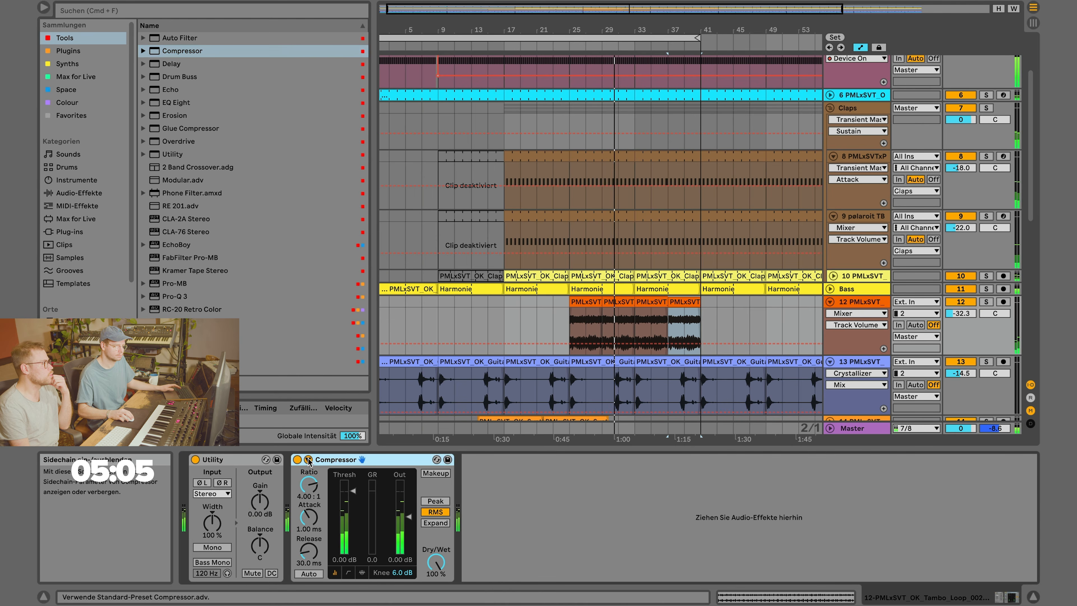
{"action": "left_click", "coordinate": [308, 459]}
{"action": "left_click", "coordinate": [313, 493]}
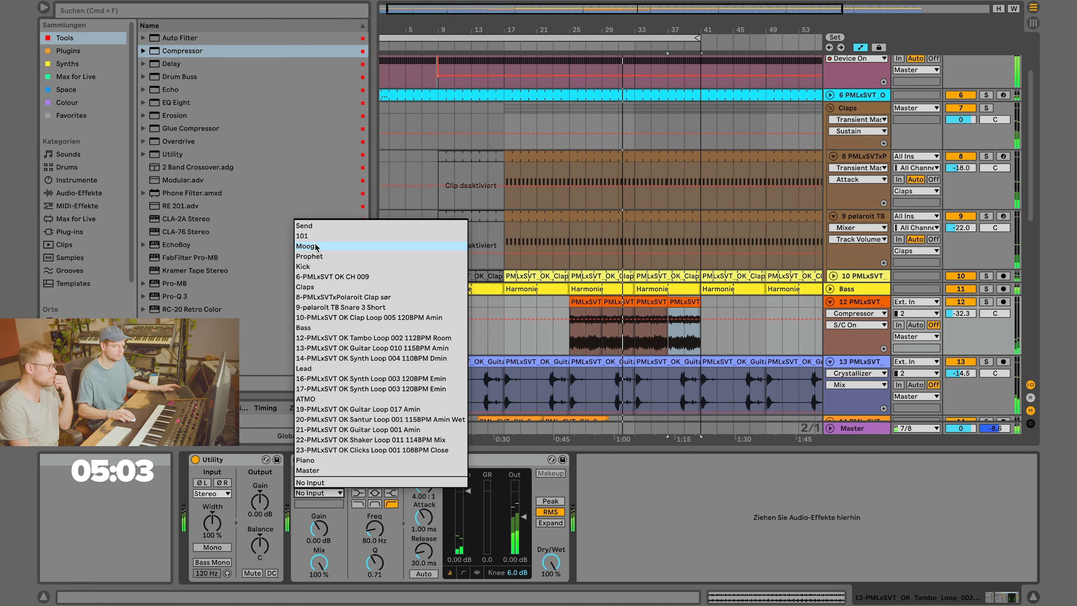
{"action": "left_click", "coordinate": [315, 267]}
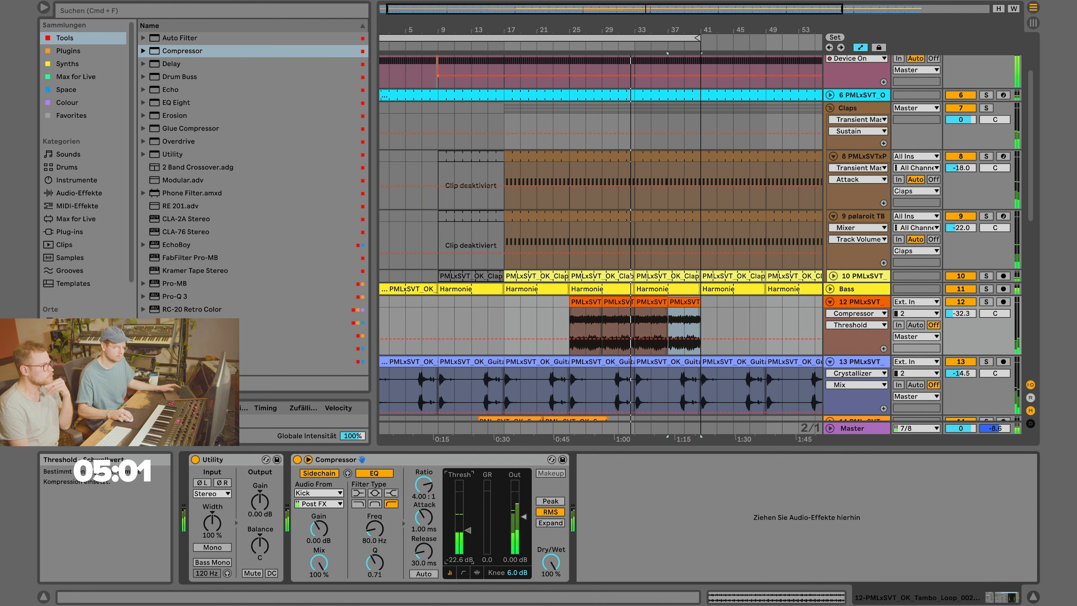
{"action": "left_click_drag", "start_coordinate": [467, 530], "coordinate": [468, 538]}
{"action": "left_click_drag", "start_coordinate": [960, 313], "coordinate": [960, 317]}
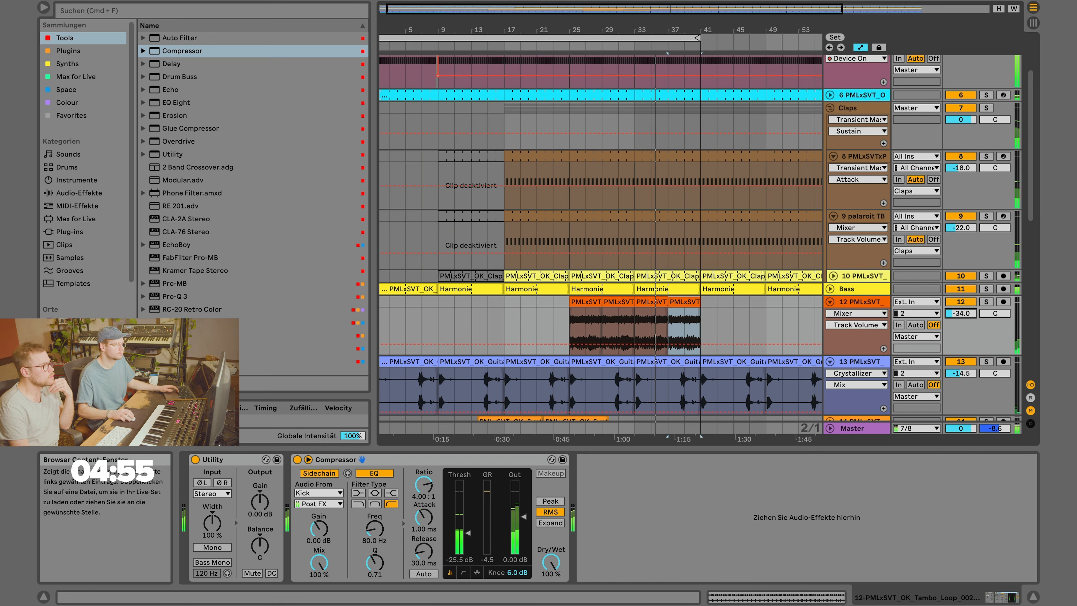
Duplicate the two Lead synth loop clips at bar 25 to bar 33, and move playback to bar 25.
{"action": "left_click", "coordinate": [70, 348]}
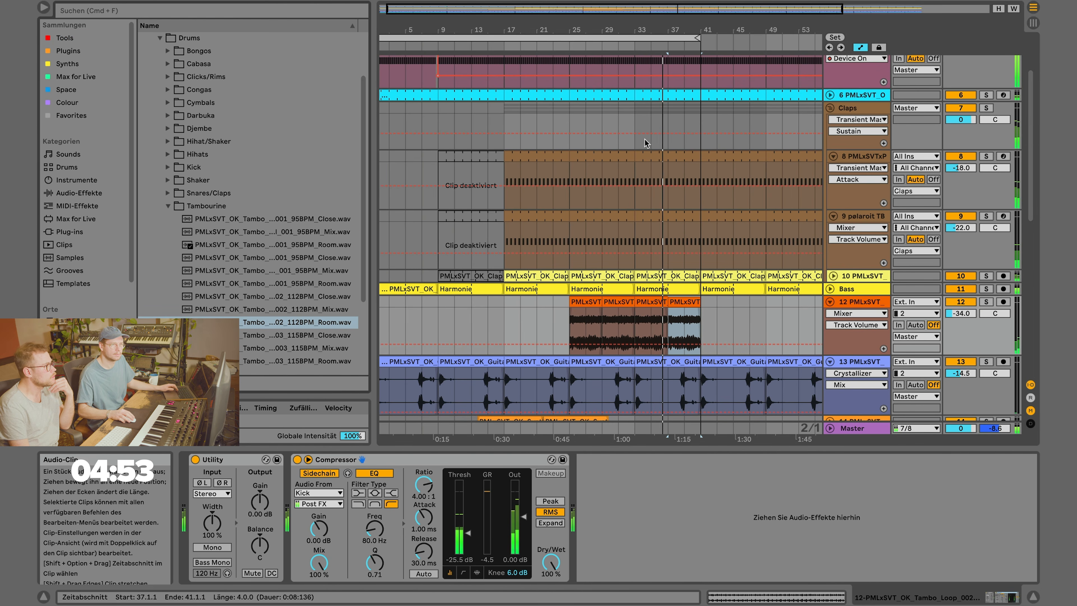
{"action": "scroll", "coordinate": [679, 248], "scroll_direction": "right", "scroll_amount": 1}
{"action": "scroll", "coordinate": [679, 247], "scroll_direction": "up", "scroll_amount": 1}
{"action": "scroll", "coordinate": [679, 248], "scroll_direction": "down", "scroll_amount": 10}
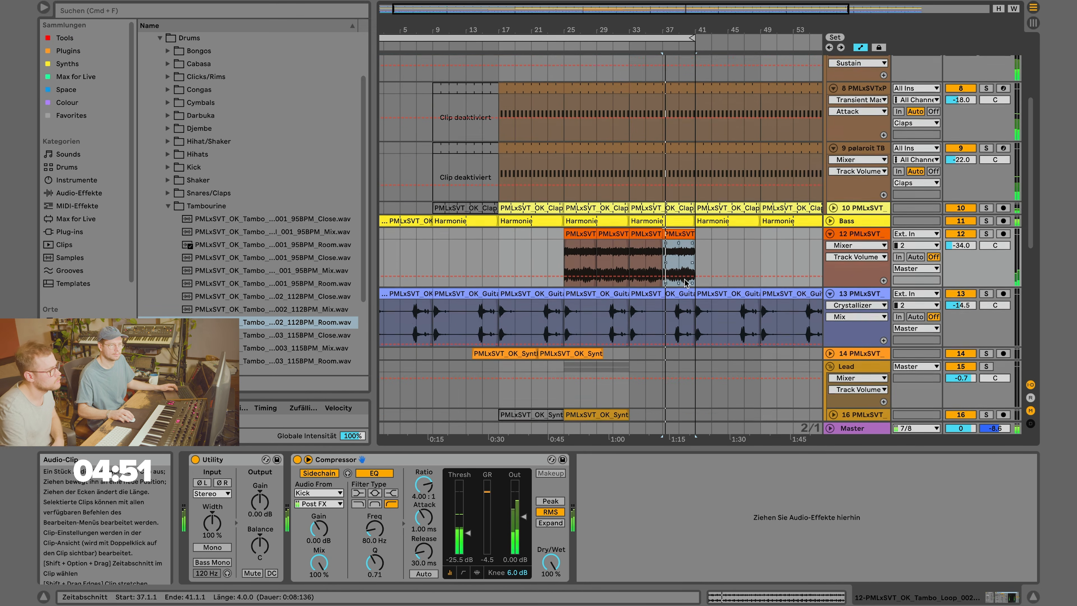
{"action": "left_click", "coordinate": [613, 249]}
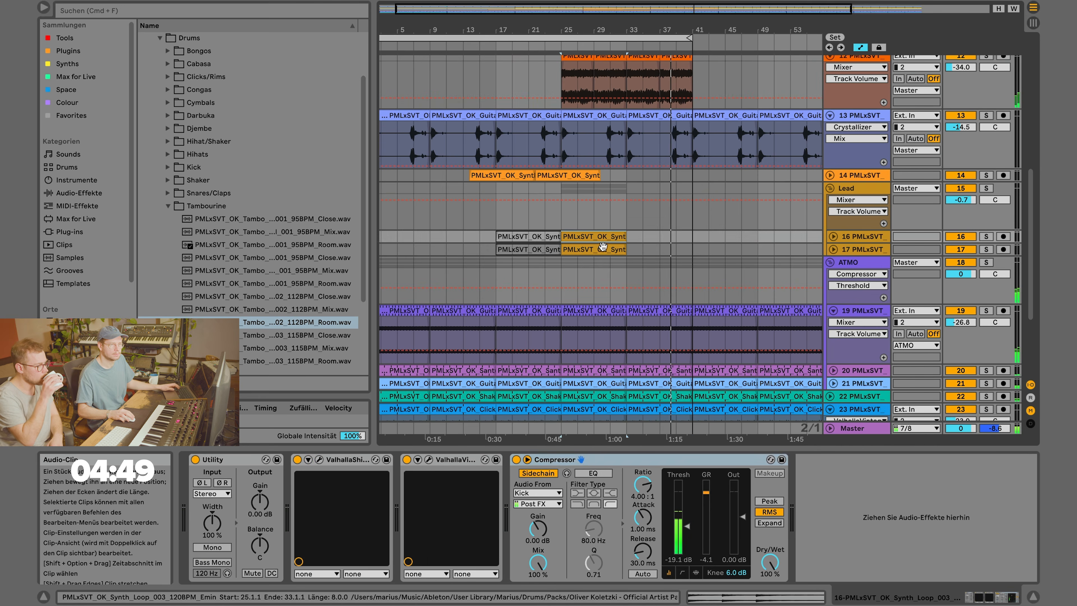
{"action": "key", "text": "super+d"}
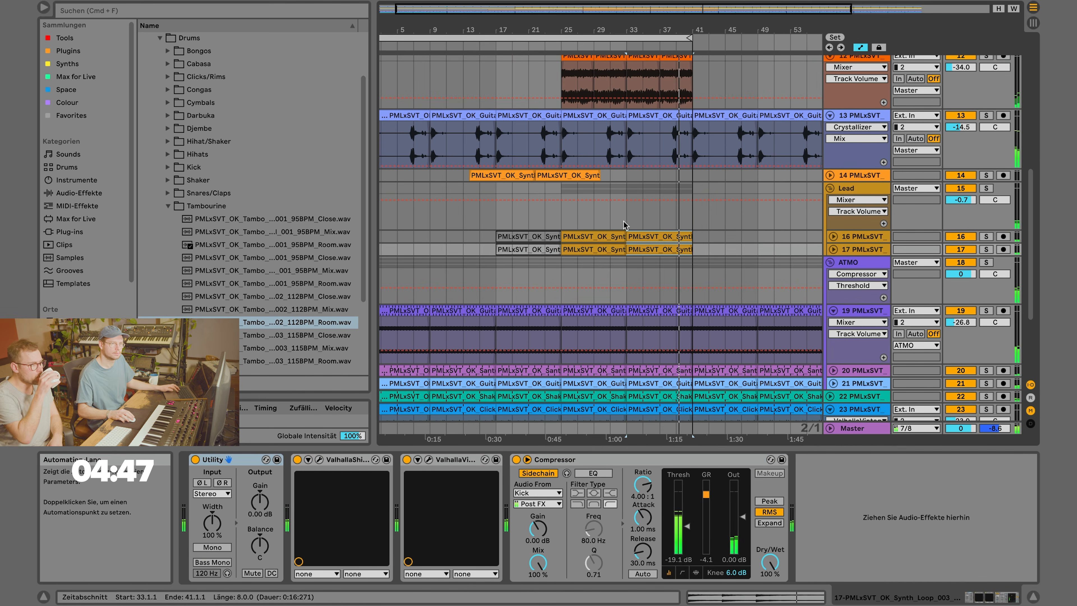
{"action": "left_click", "coordinate": [562, 219]}
Copy the two tambourine clips spanning bars 25 to 33 on track 12 to bar 17.
{"action": "scroll", "coordinate": [639, 209], "scroll_direction": "up", "scroll_amount": 2}
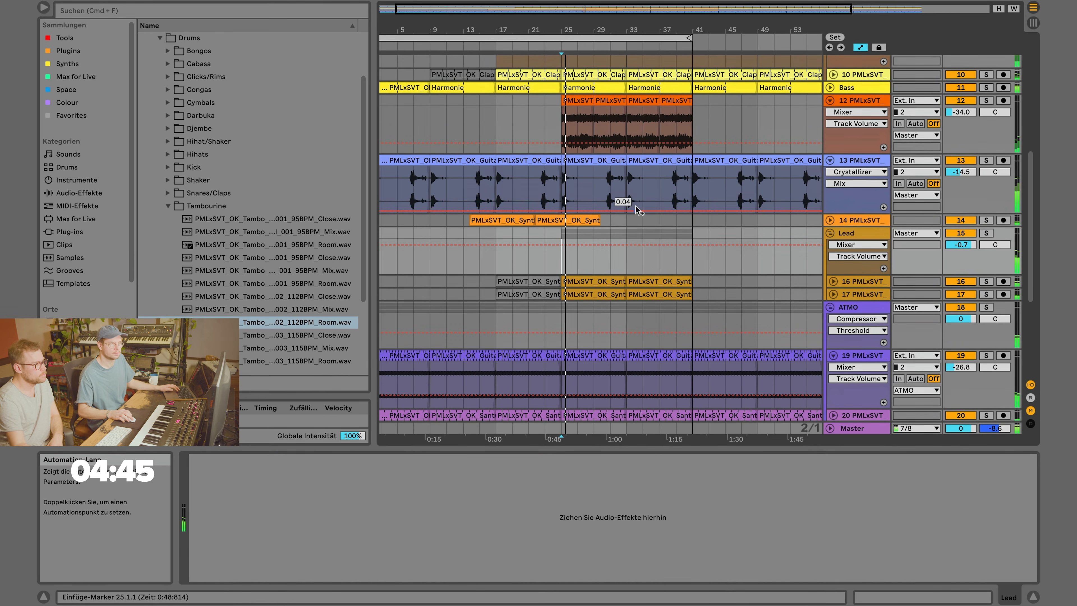
{"action": "left_click", "coordinate": [618, 103]}
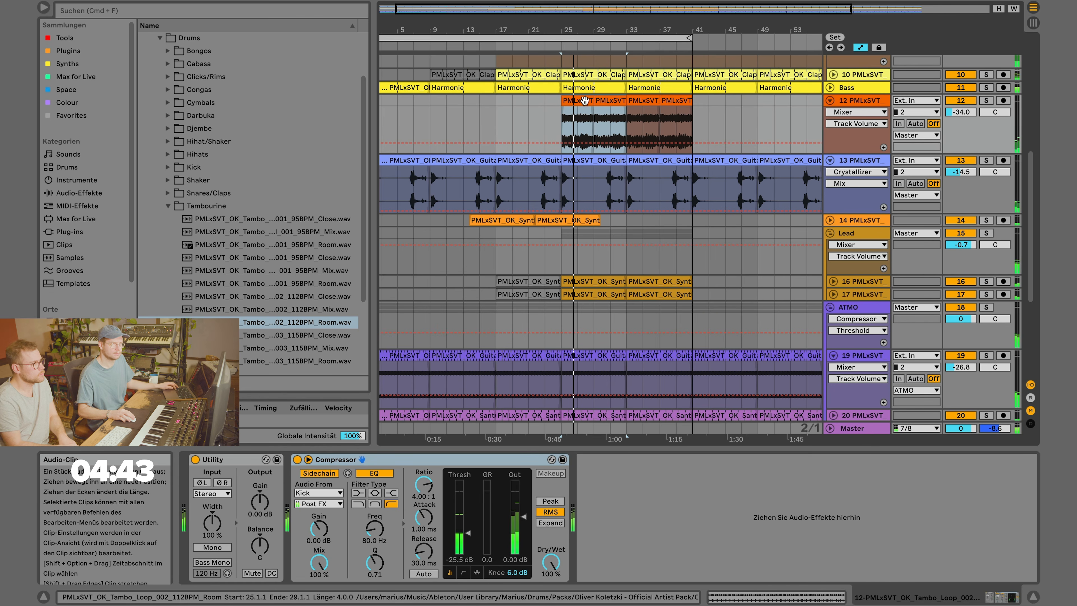
{"action": "left_click_drag", "start_coordinate": [584, 100], "coordinate": [518, 102]}
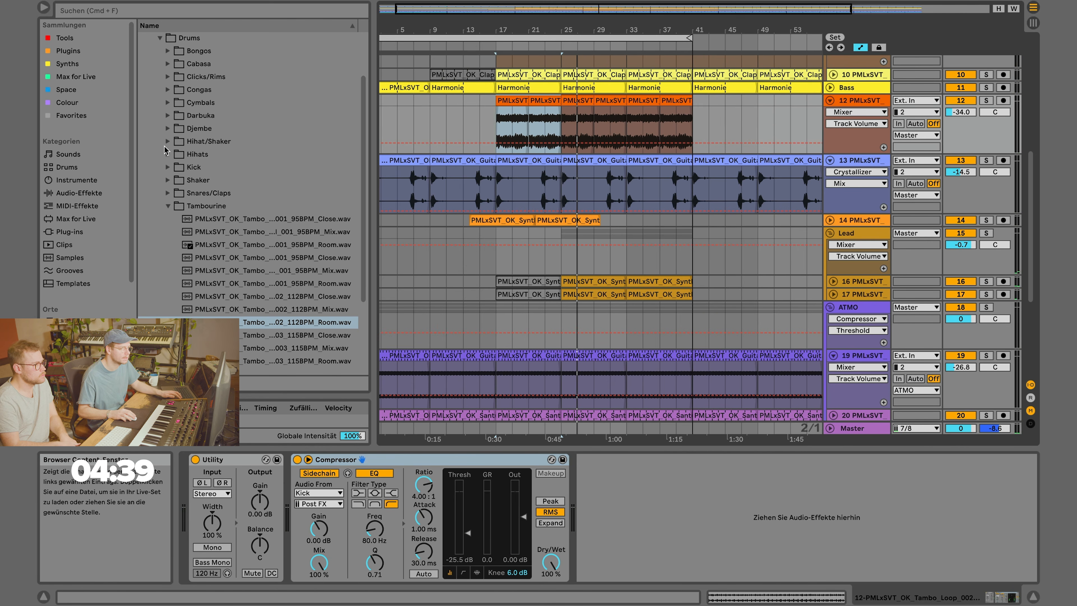
Open the Hihat/Shaker loops folder and audition its first loops, including Hat Shaker Loop 002 114BPM emin.
{"action": "left_click", "coordinate": [168, 142]}
{"action": "key", "text": "Down"}
{"action": "key", "text": "Down"}
{"action": "key", "text": "Down"}
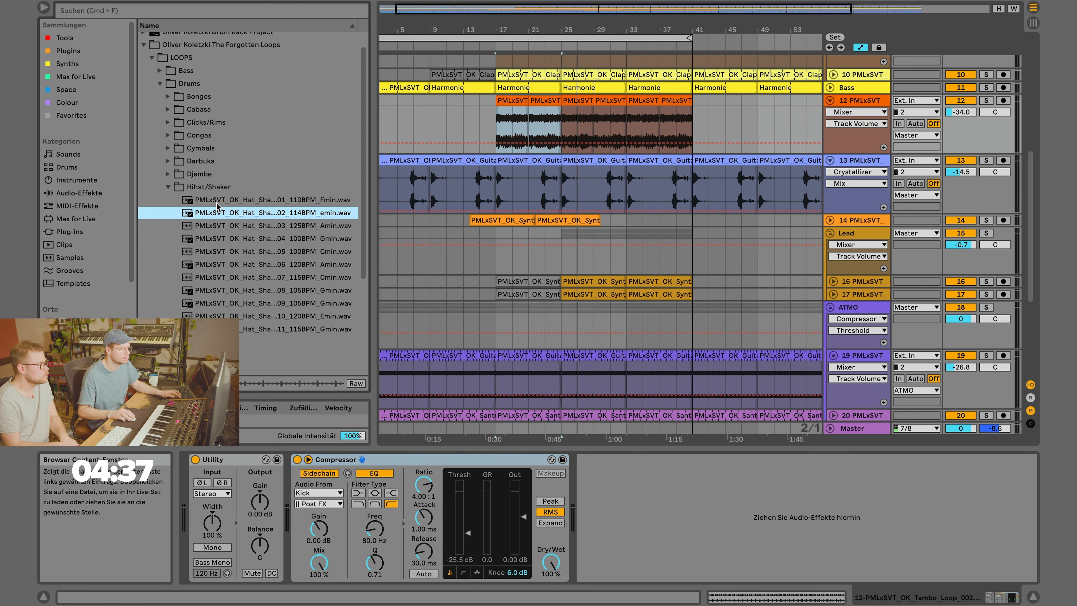
{"action": "left_click", "coordinate": [217, 212]}
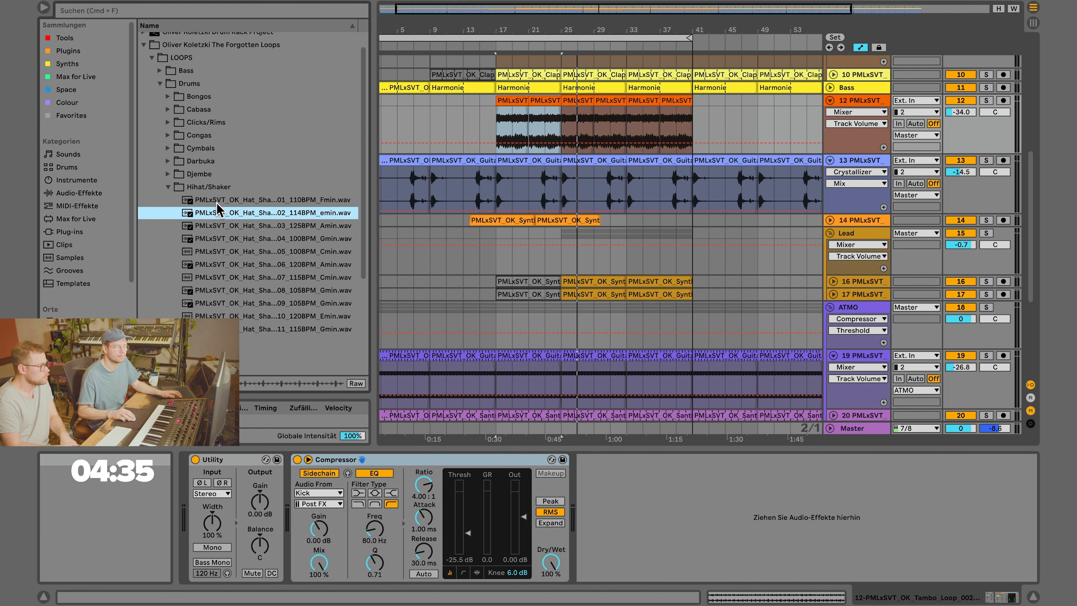
Insert an audio track below track 12, place the 114BPM emin hat/shaker loop at bar 9 and duplicate it up to bar 41.
{"action": "left_click", "coordinate": [851, 102]}
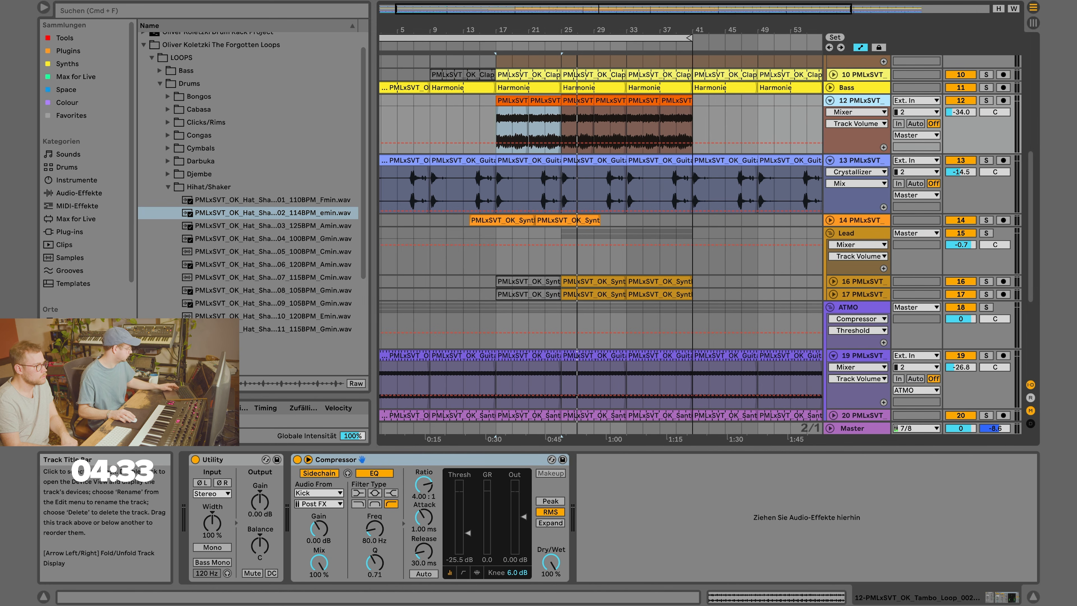
{"action": "key", "text": "super+t"}
{"action": "left_click_drag", "start_coordinate": [254, 212], "coordinate": [438, 165]}
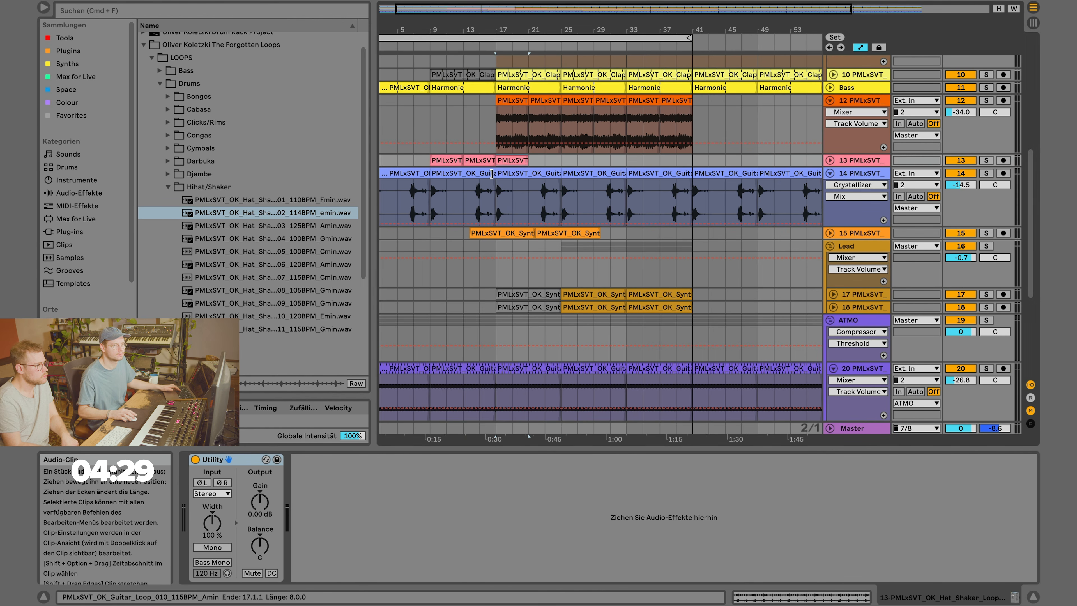
{"action": "key", "text": "super+d"}
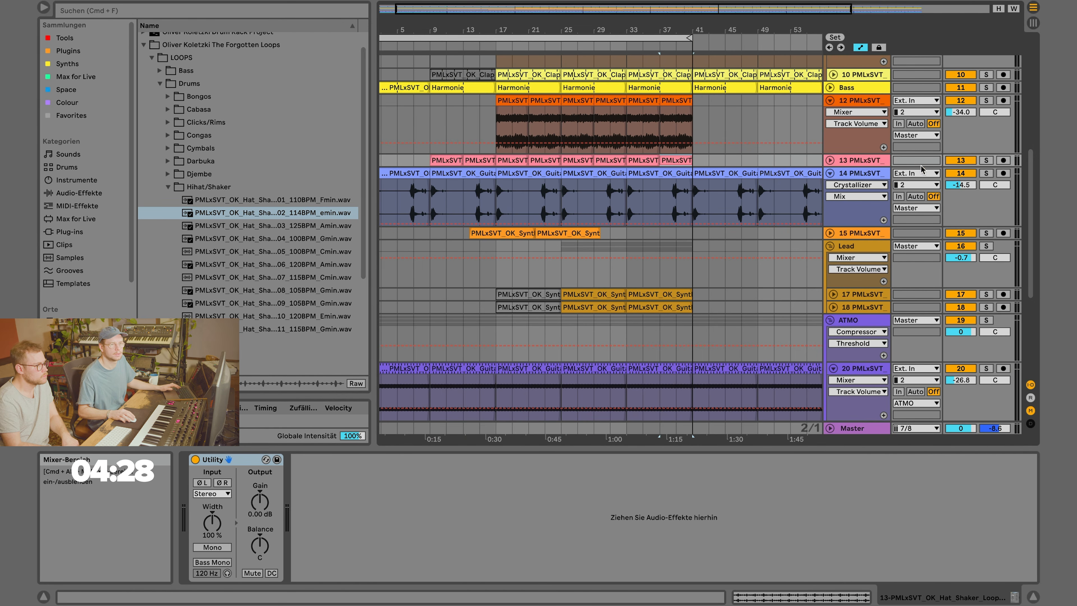
Unfold hat/shaker track 13, set its volume to -23.0 dB and play the arrangement from bar 9.
{"action": "left_click", "coordinate": [830, 160]}
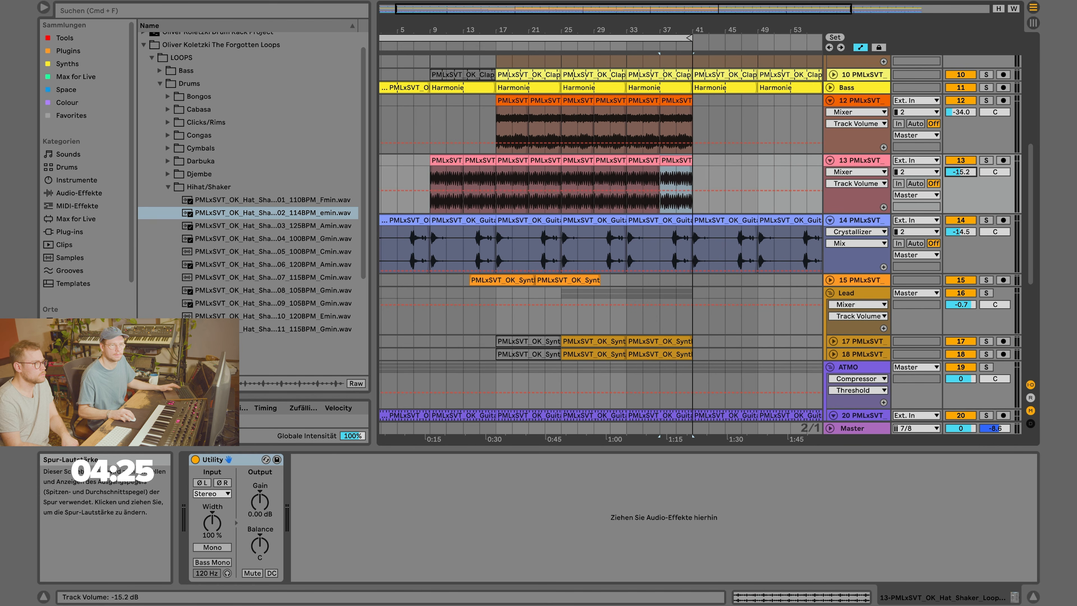
{"action": "mouse_move", "coordinate": [960, 172]}
{"action": "left_mouse_down"}
{"action": "mouse_move", "coordinate": [960, 203]}
{"action": "mouse_move", "coordinate": [960, 161]}
{"action": "left_mouse_up"}
{"action": "key", "text": "space"}
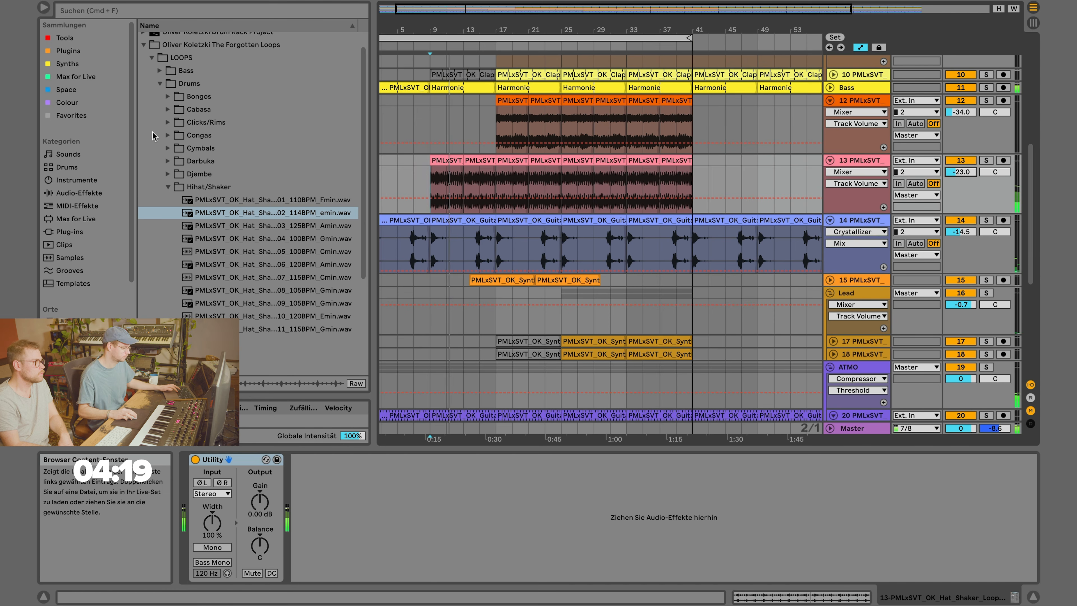
Audition the remaining loops in the Hihat/Shaker folder, down to Hat Shaker Loop 011 115BPM Gmin.
{"action": "left_click", "coordinate": [166, 132]}
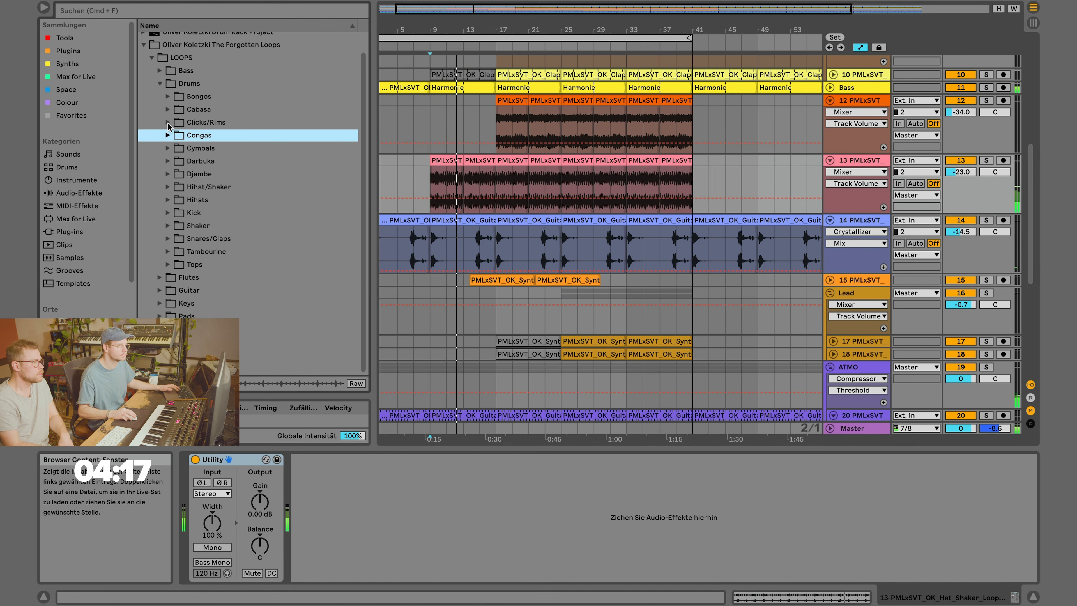
{"action": "left_click", "coordinate": [168, 187]}
{"action": "key", "text": "Down"}
{"action": "key", "text": "Down"}
{"action": "key", "text": "Down"}
{"action": "key", "text": "Down"}
{"action": "key", "text": "Down"}
{"action": "key", "text": "Down"}
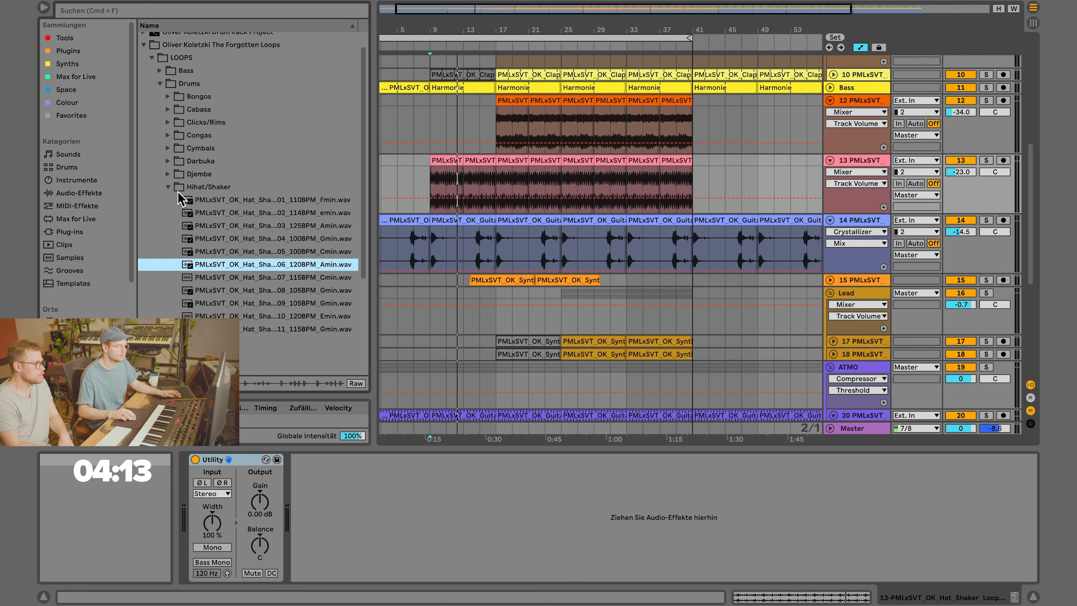
{"action": "key", "text": "Down"}
{"action": "key", "text": "Down"}
{"action": "key", "text": "Down"}
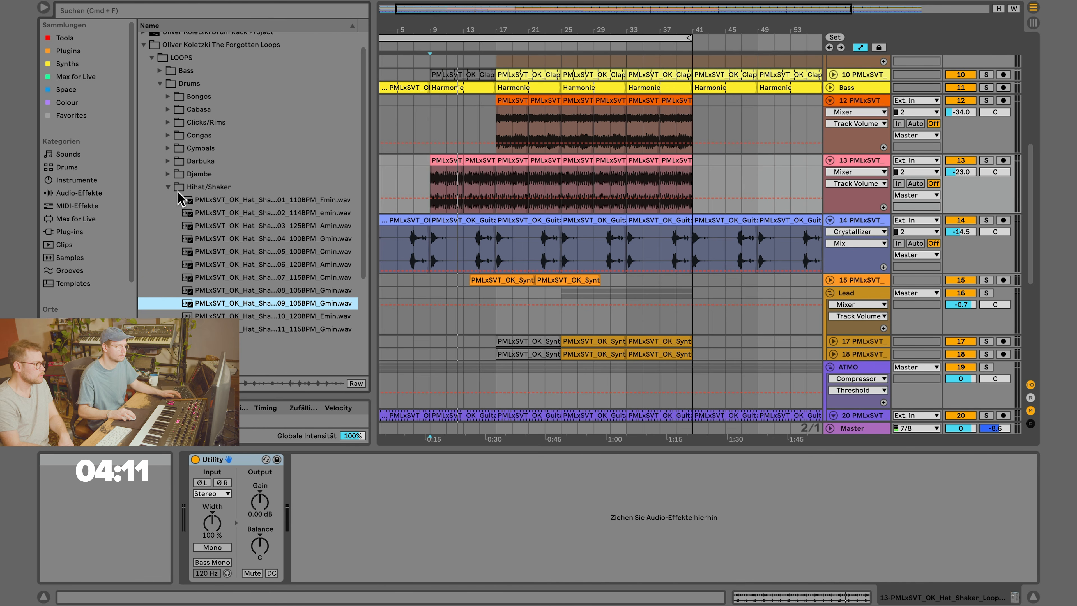
{"action": "key", "text": "Down"}
{"action": "key", "text": "Down"}
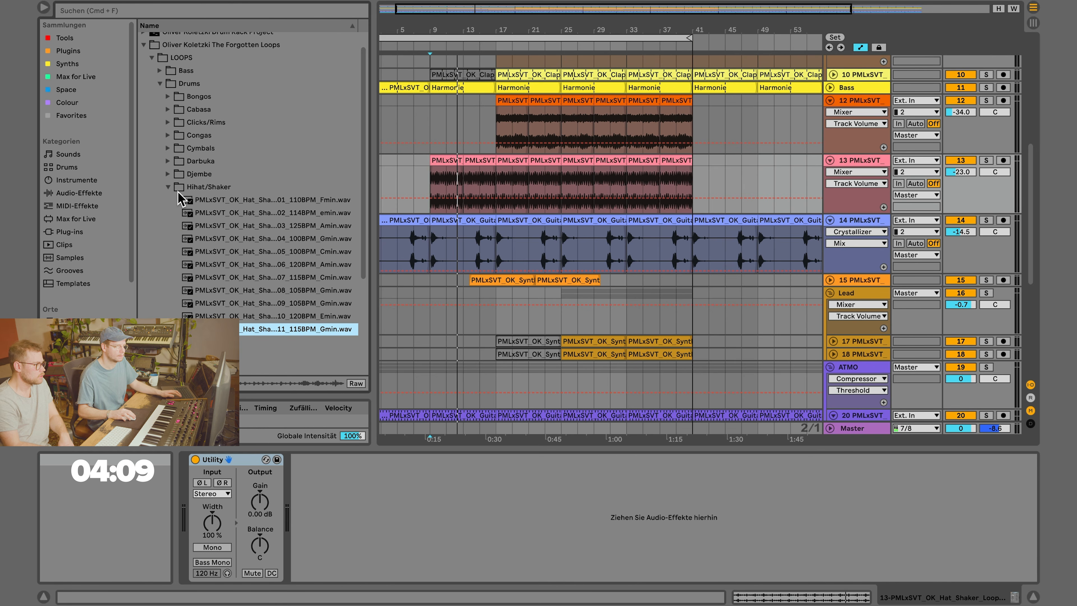
Insert an audio track below track 13 and place Hat Shaker Loop 011 115BPM Gmin at bar 33.
{"action": "left_click", "coordinate": [857, 161]}
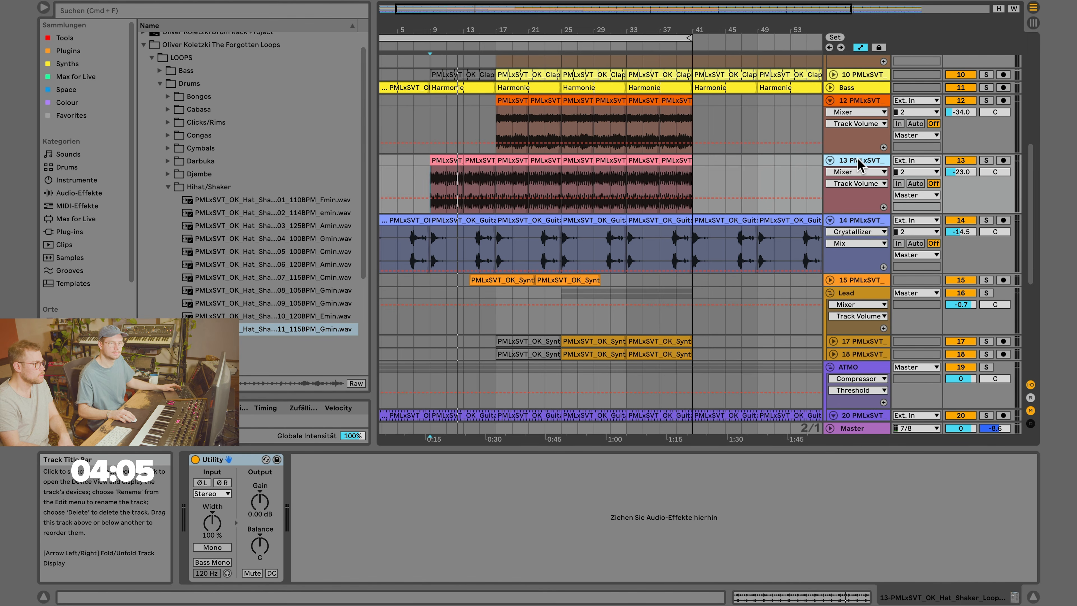
{"action": "key", "text": "super+t"}
{"action": "left_click_drag", "start_coordinate": [292, 328], "coordinate": [631, 220]}
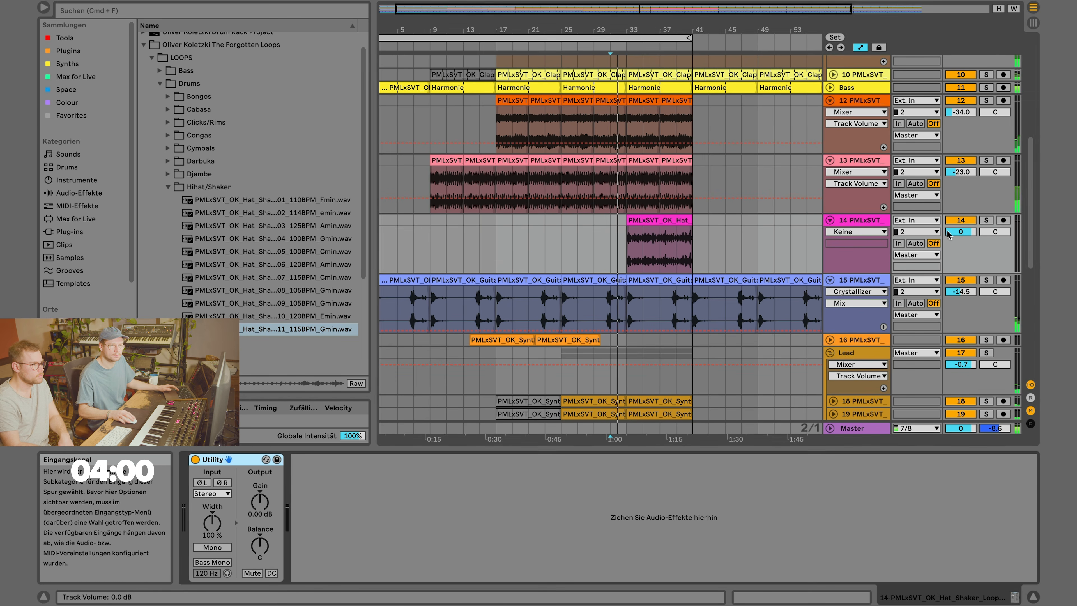
Turn off transient looping in the new hat/shaker clip with envelope 84, and set track 14's volume to -24.4 dB.
{"action": "left_click_drag", "start_coordinate": [960, 232], "coordinate": [959, 259]}
{"action": "left_click", "coordinate": [656, 228]}
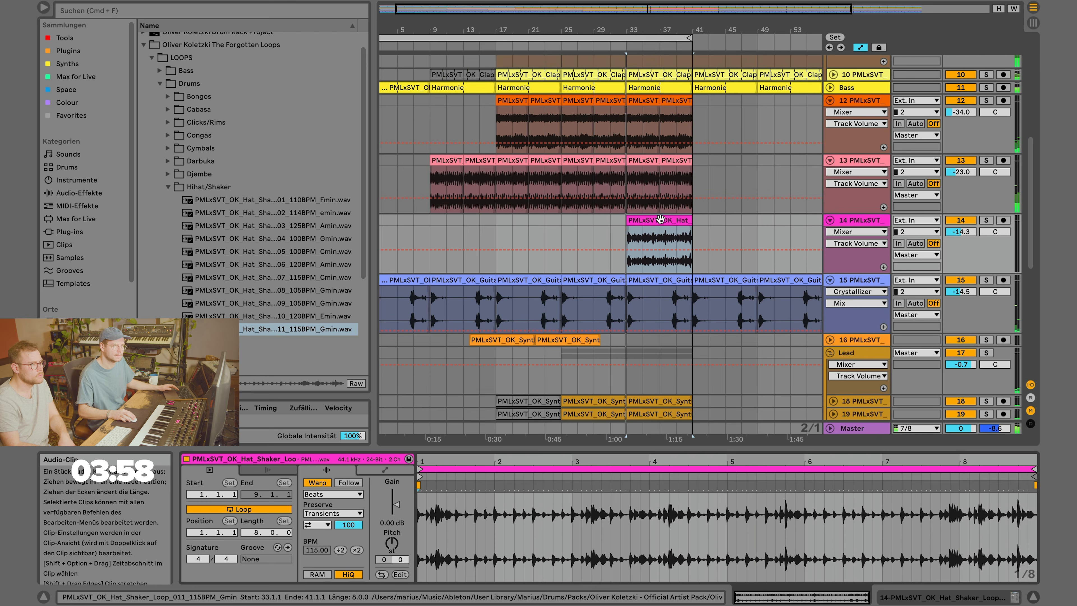
{"action": "left_click", "coordinate": [315, 525]}
{"action": "left_click", "coordinate": [309, 537]}
{"action": "left_click_drag", "start_coordinate": [348, 524], "coordinate": [347, 531]}
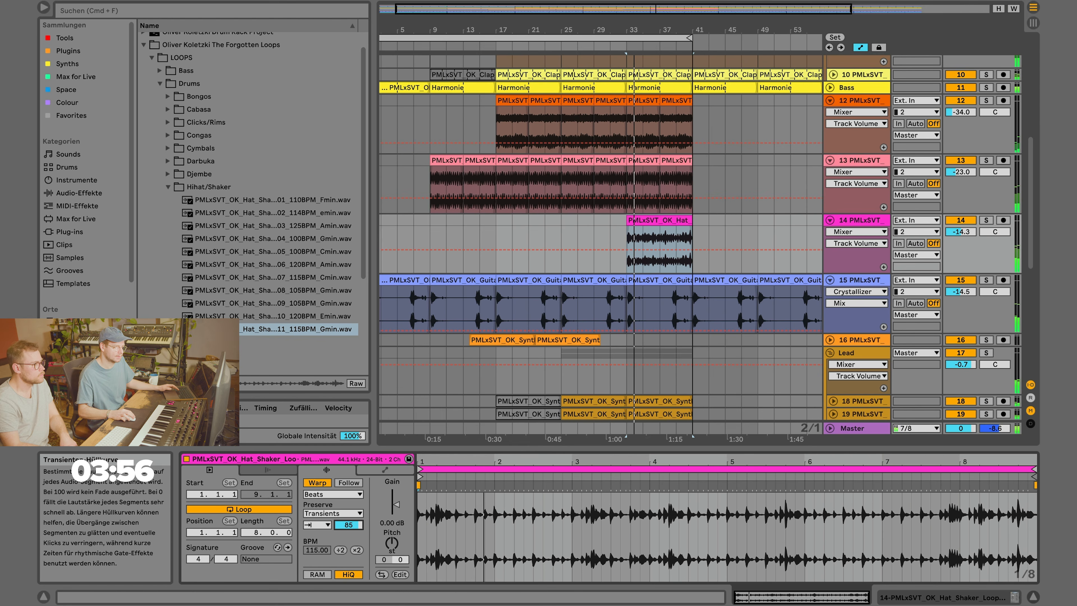
{"action": "mouse_move", "coordinate": [960, 231]}
{"action": "left_mouse_down"}
{"action": "mouse_move", "coordinate": [960, 244]}
{"action": "mouse_move", "coordinate": [959, 214]}
{"action": "left_mouse_up"}
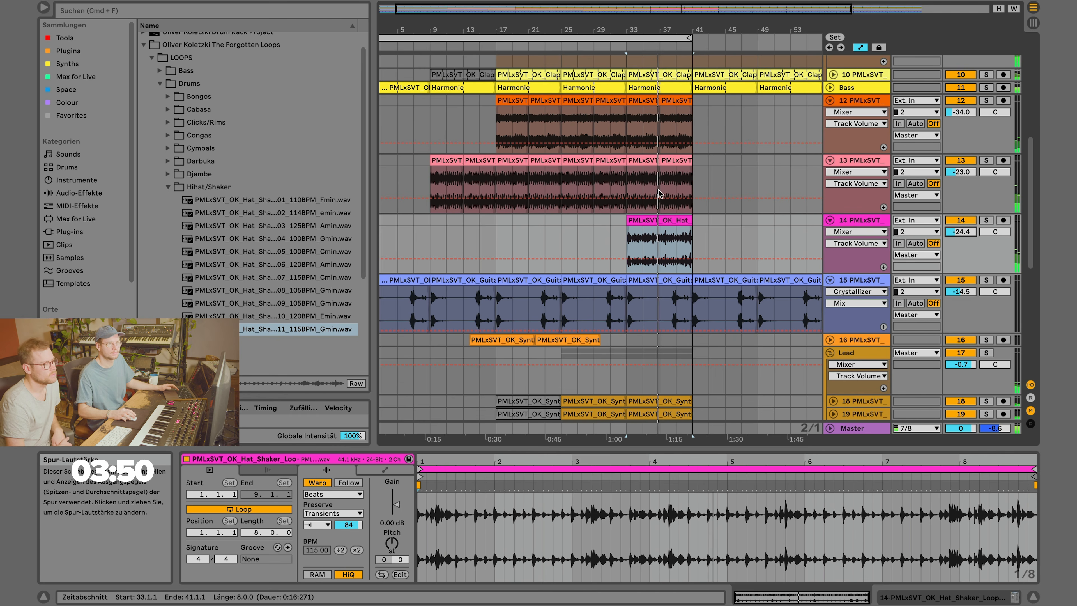
Duplicate bars 33 to 41 of all tracks to bar 41, and extend the arrangement loop to bar 49.
{"action": "left_click_drag", "start_coordinate": [626, 40], "coordinate": [678, 40]}
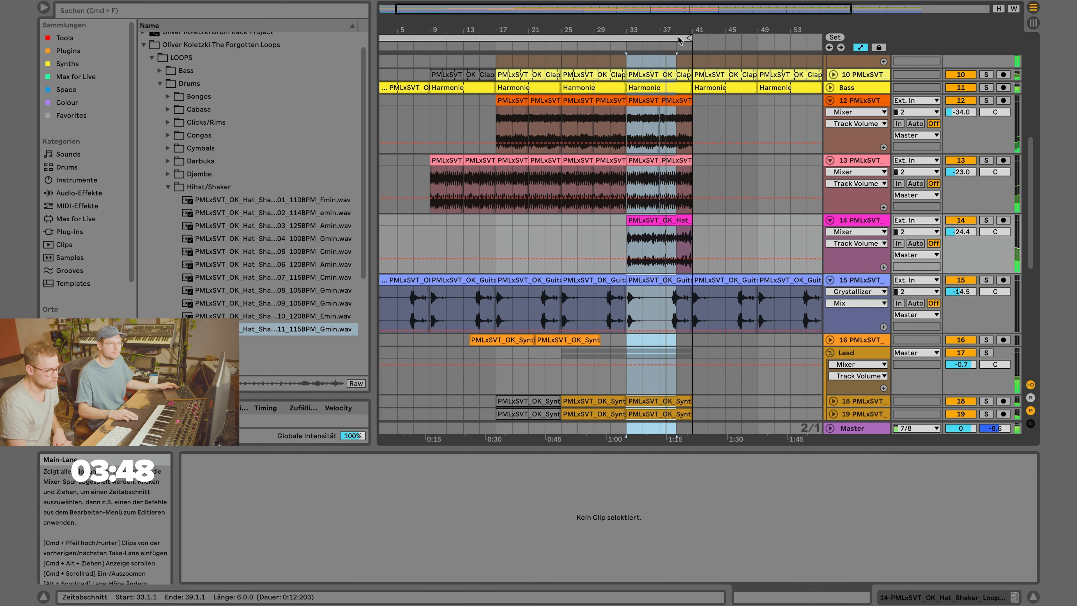
{"action": "key", "text": "super+d"}
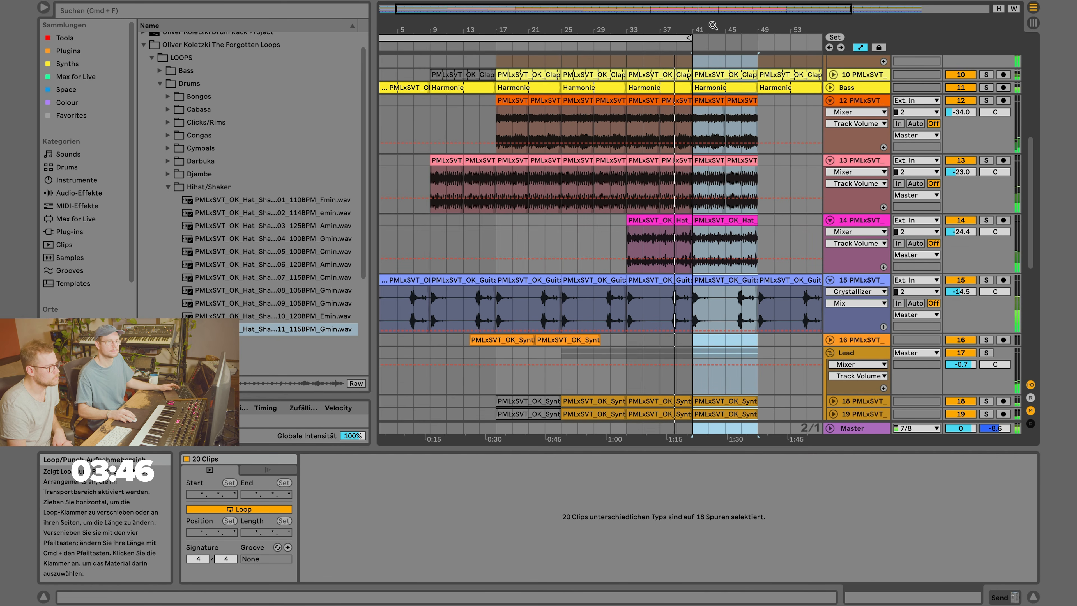
{"action": "mouse_move", "coordinate": [689, 37]}
{"action": "left_mouse_down"}
{"action": "mouse_move", "coordinate": [772, 38]}
{"action": "mouse_move", "coordinate": [640, 28]}
{"action": "mouse_move", "coordinate": [686, 19]}
{"action": "left_mouse_up"}
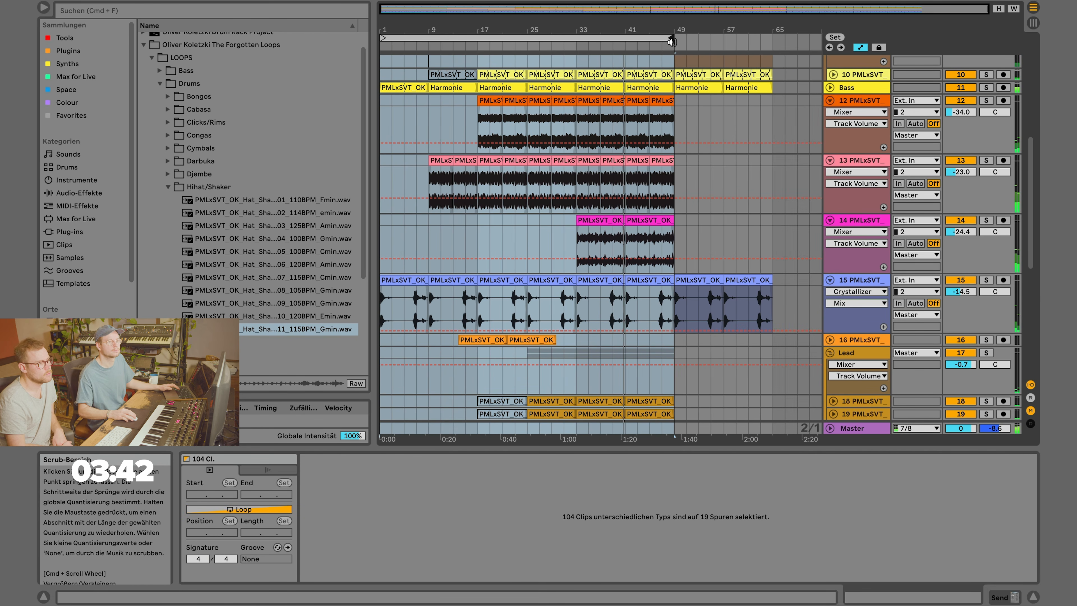
Check the device chains of the Lead group and its synth loop track 19.
{"action": "scroll", "coordinate": [741, 220], "scroll_direction": "down", "scroll_amount": 3}
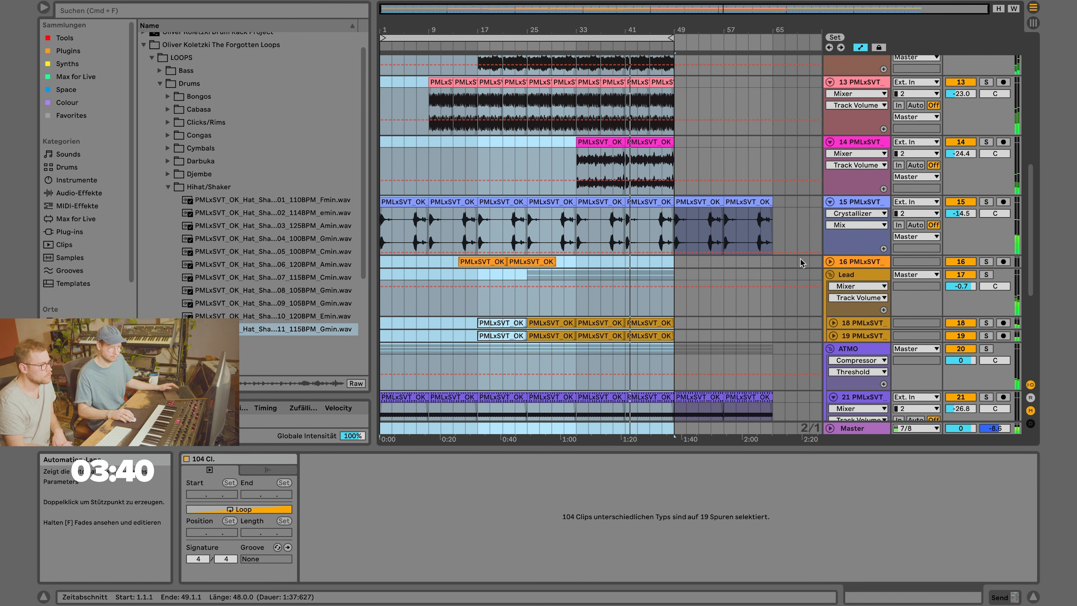
{"action": "left_click", "coordinate": [864, 277]}
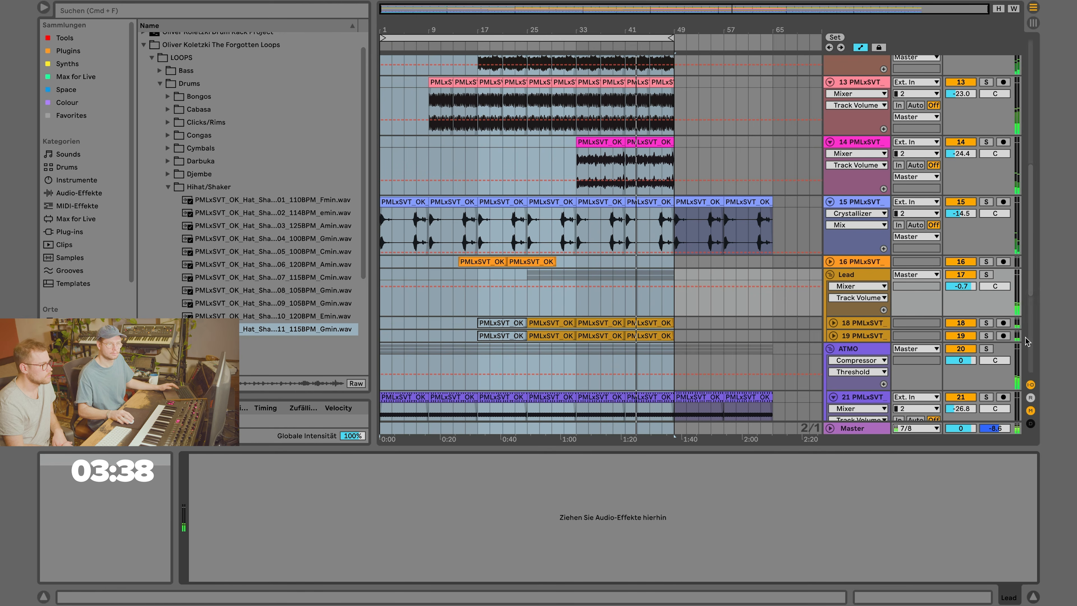
{"action": "left_click", "coordinate": [865, 335]}
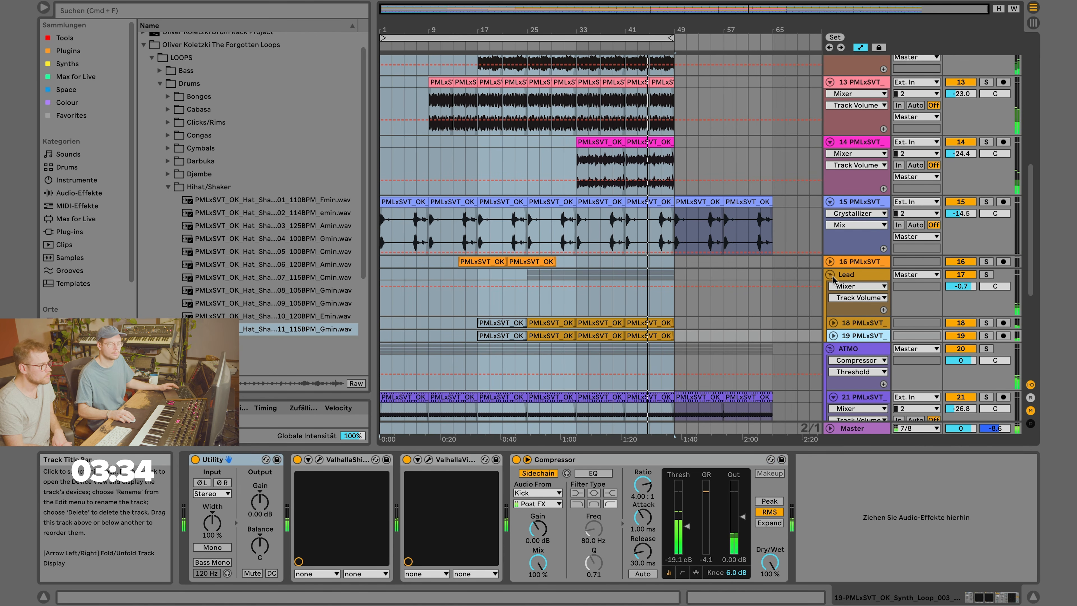
Extend the arrangement loop to bar 57.
{"action": "scroll", "coordinate": [680, 177], "scroll_direction": "up", "scroll_amount": 2}
{"action": "scroll", "coordinate": [683, 161], "scroll_direction": "up", "scroll_amount": 10}
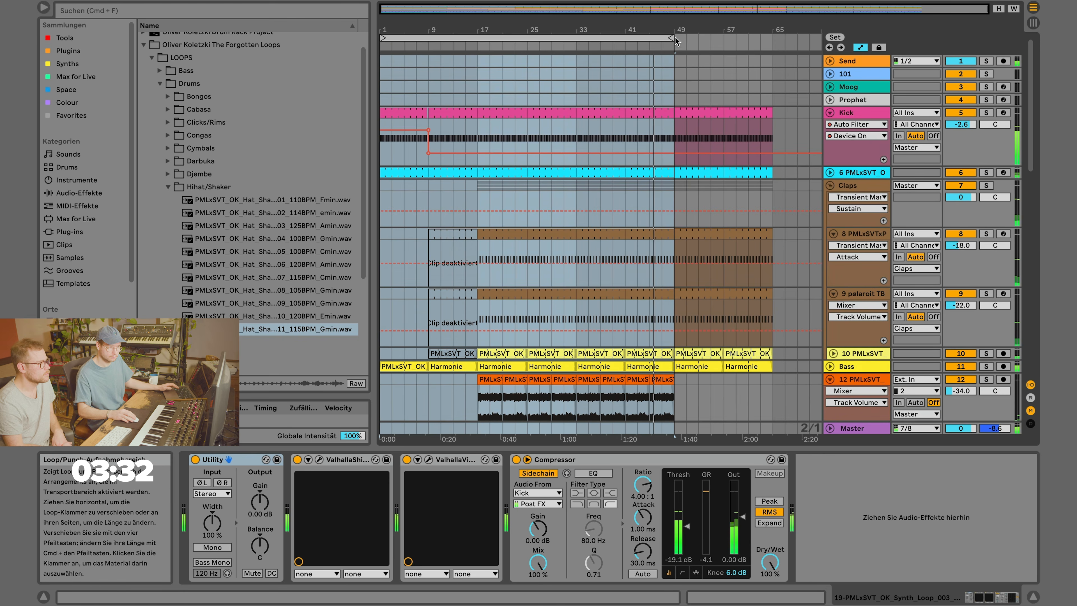
{"action": "left_click_drag", "start_coordinate": [671, 37], "coordinate": [721, 37]}
Deactivate the Kick, clap, snare, clap loop and Bass clips on tracks 5 and 8 to 11 from bar 49 to 57.
{"action": "left_click", "coordinate": [700, 108]}
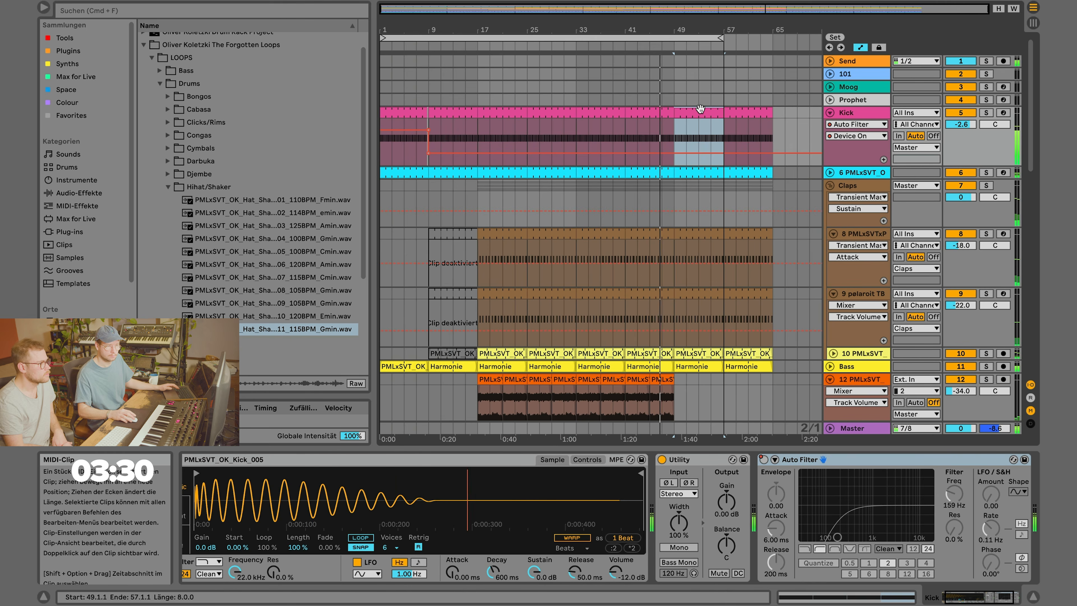
{"action": "scroll", "coordinate": [702, 212], "scroll_direction": "down", "scroll_amount": 3}
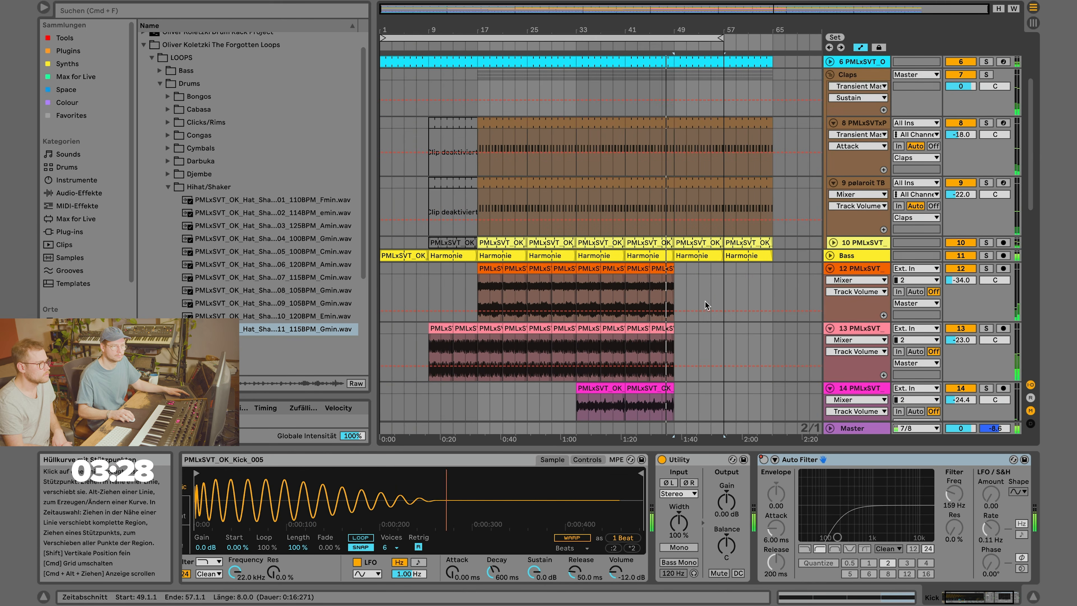
{"action": "left_click", "coordinate": [696, 219]}
{"action": "key", "text": "0"}
{"action": "left_click", "coordinate": [692, 164]}
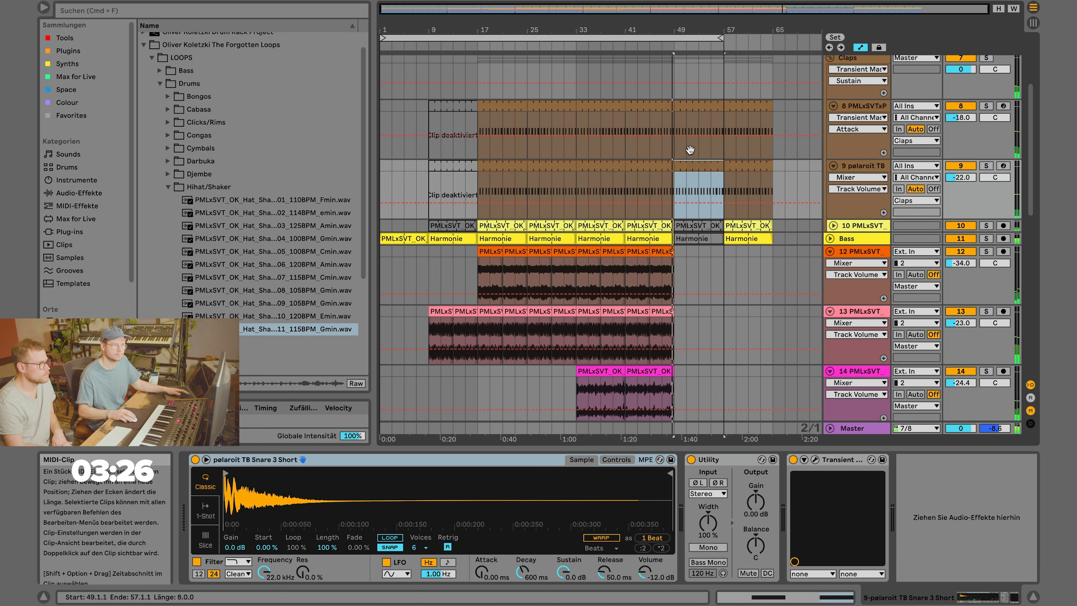
{"action": "key", "text": "0"}
{"action": "left_click", "coordinate": [683, 106]}
{"action": "key", "text": "0"}
Fold the shaker and clicks loop tracks 24 and 25 and move both directly below track 13.
{"action": "scroll", "coordinate": [711, 209], "scroll_direction": "down", "scroll_amount": 10}
{"action": "scroll", "coordinate": [712, 210], "scroll_direction": "down", "scroll_amount": 12}
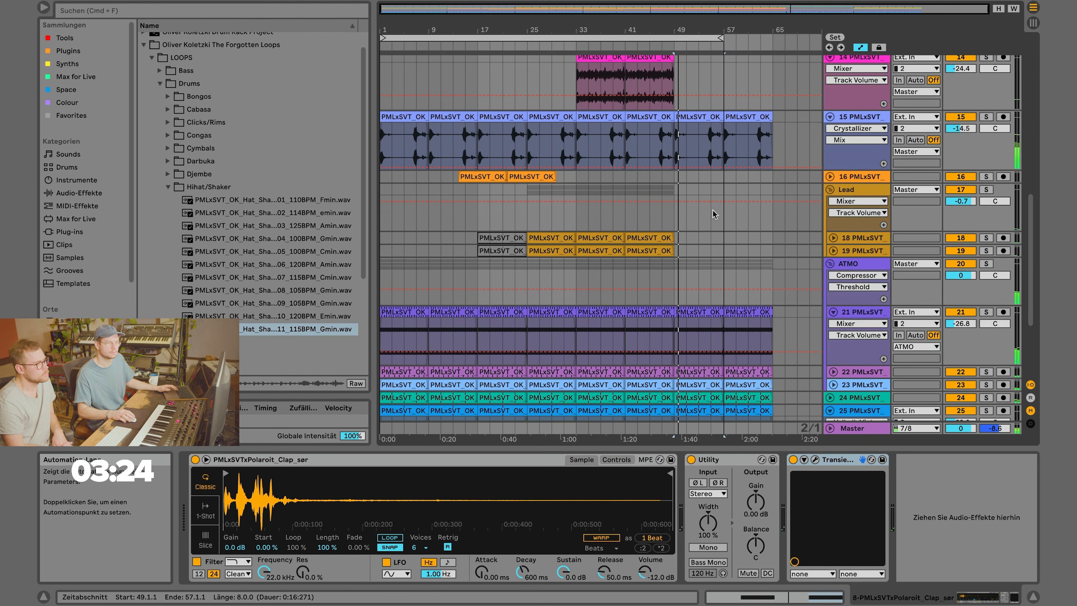
{"action": "scroll", "coordinate": [717, 219], "scroll_direction": "down", "scroll_amount": 5}
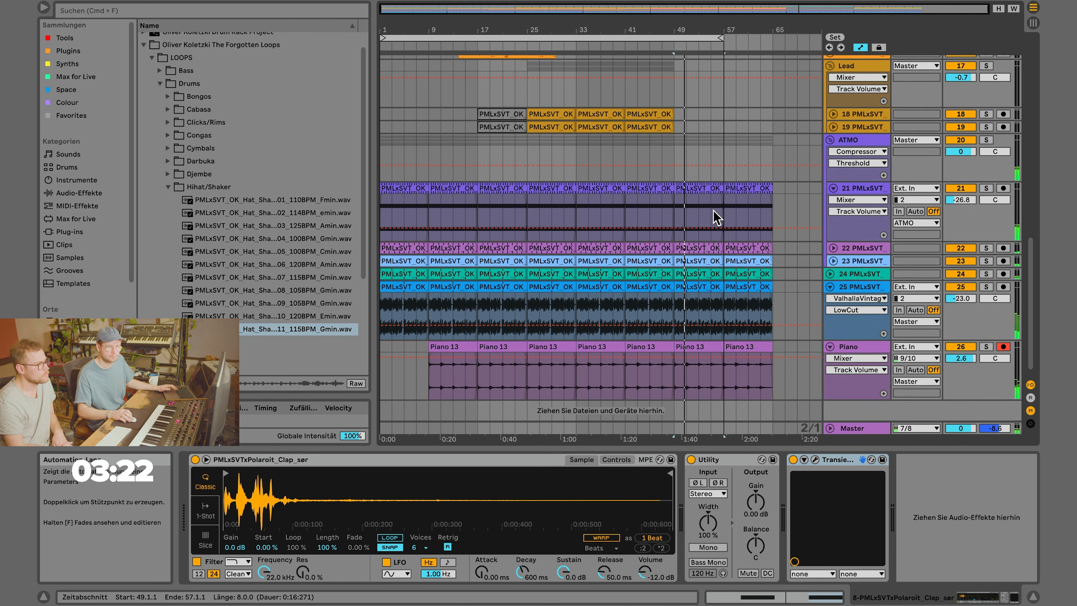
{"action": "left_click", "coordinate": [863, 277]}
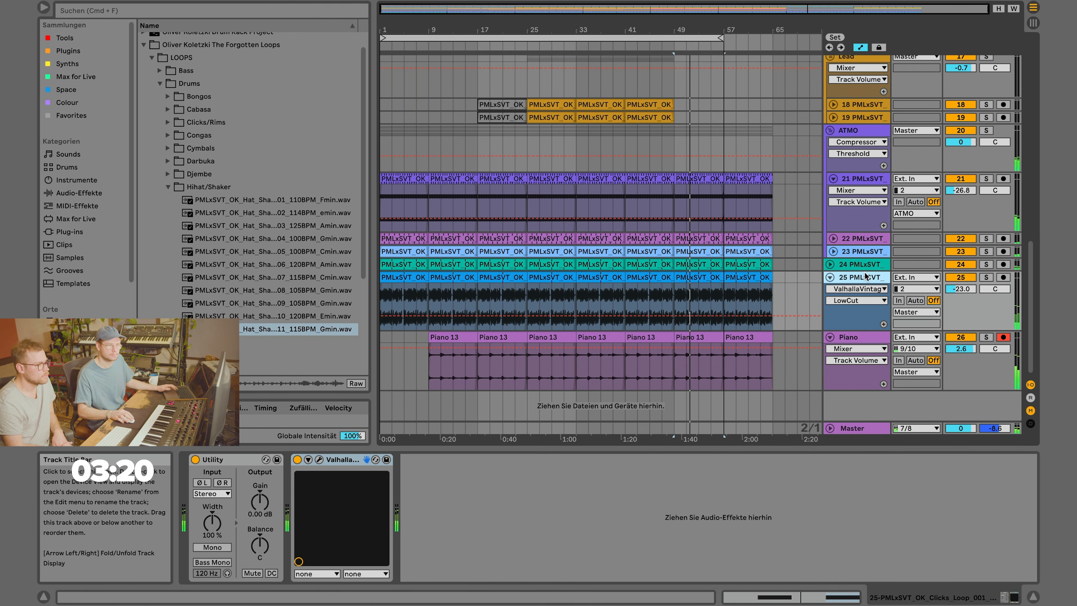
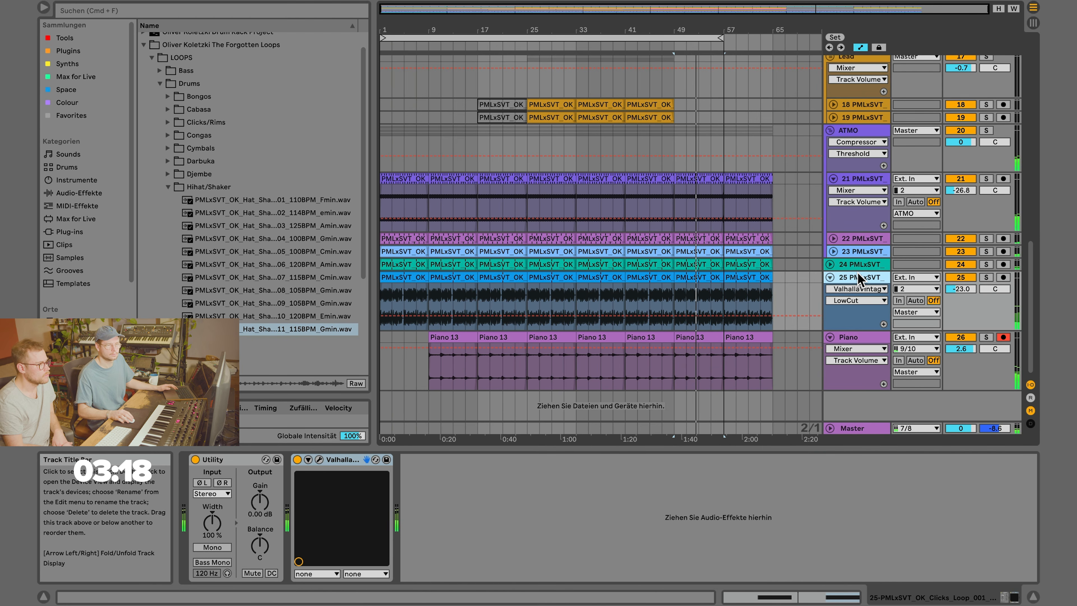
{"action": "left_click", "coordinate": [830, 264]}
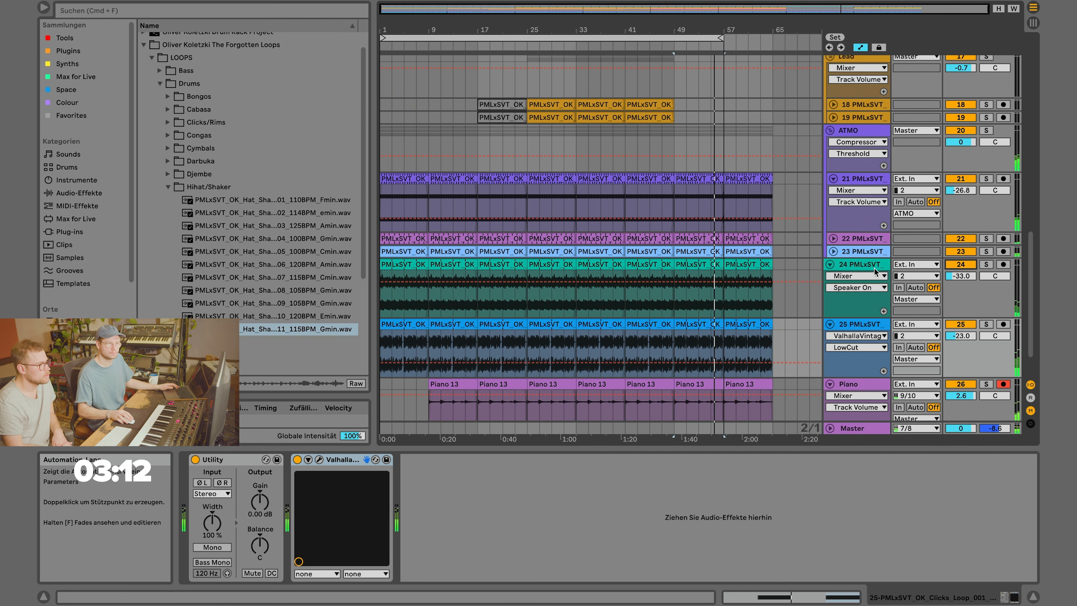
{"action": "left_click", "coordinate": [861, 315]}
{"action": "left_click", "coordinate": [830, 324]}
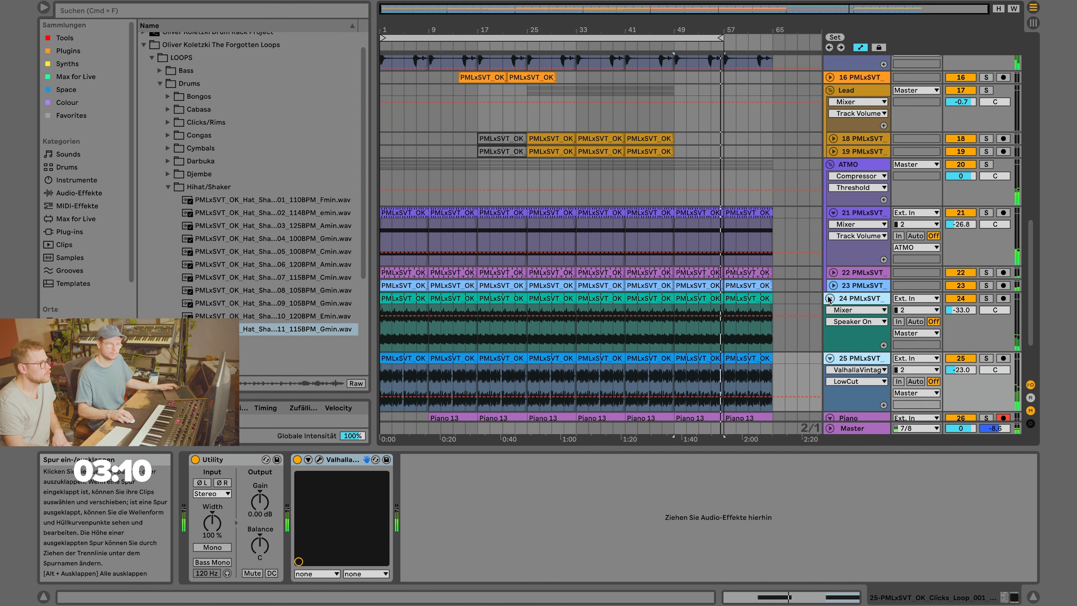
{"action": "left_click", "coordinate": [830, 298]}
{"action": "scroll", "coordinate": [833, 290], "scroll_direction": "up", "scroll_amount": 4}
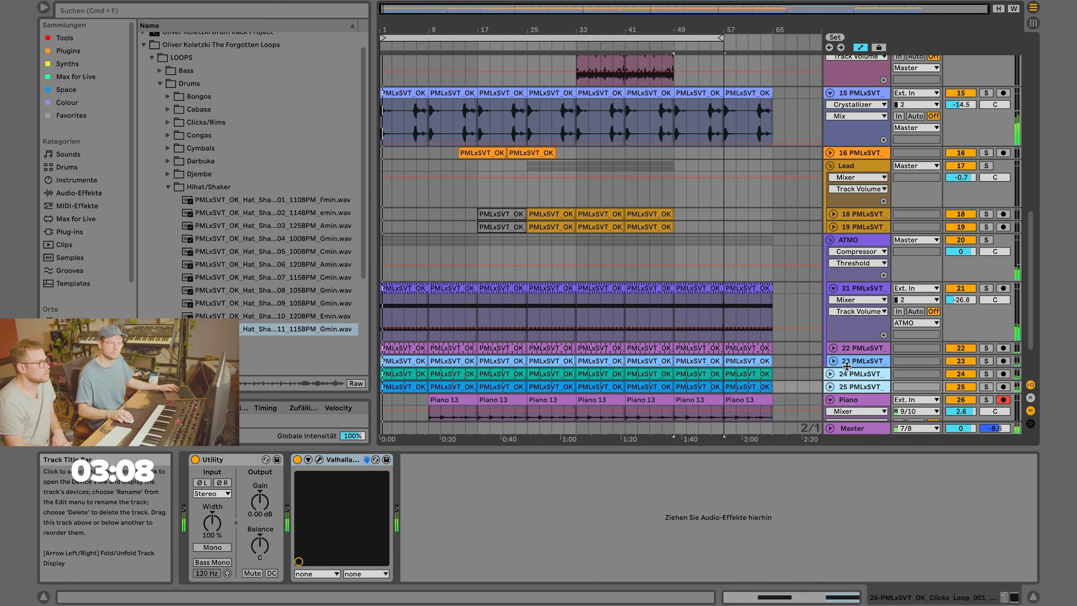
{"action": "scroll", "coordinate": [842, 42], "scroll_direction": "up", "scroll_amount": 13}
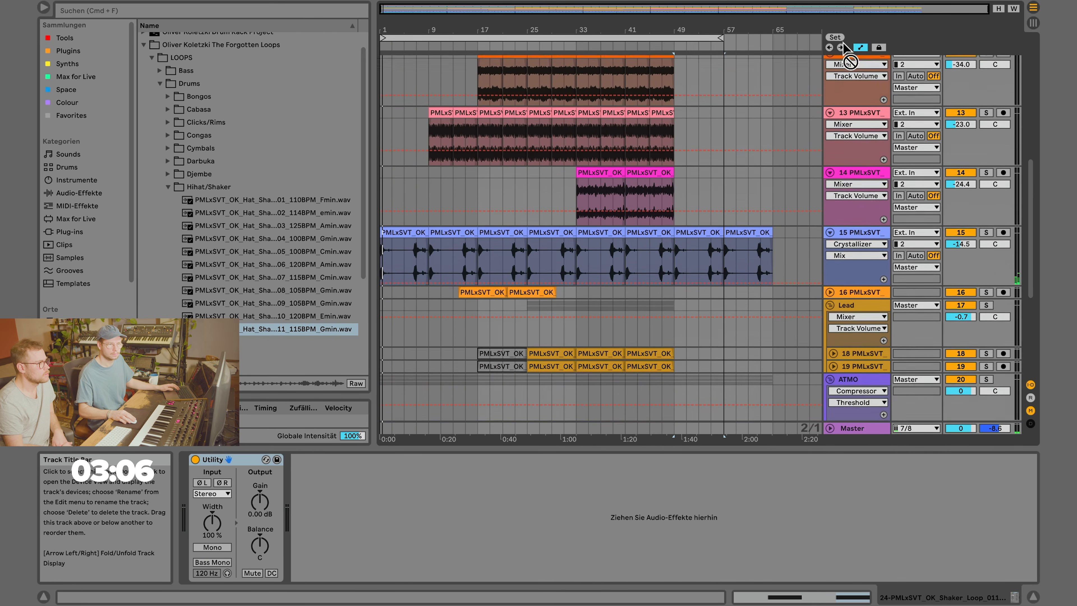
{"action": "left_click_drag", "start_coordinate": [852, 220], "coordinate": [853, 280]}
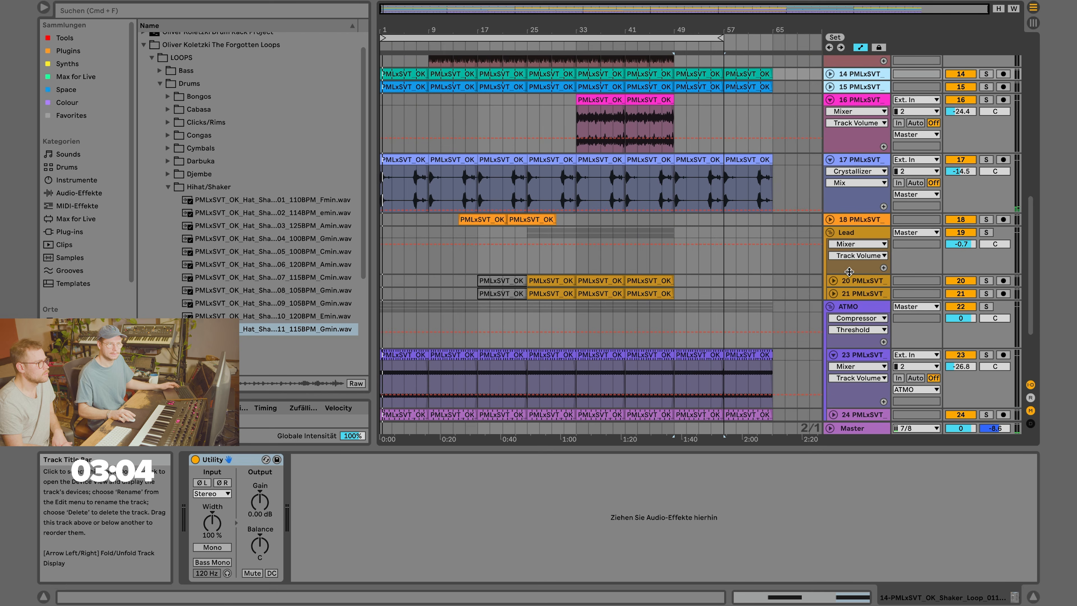
Play the arrangement from bar 47 to check the transition into the section at bar 49.
{"action": "scroll", "coordinate": [857, 258], "scroll_direction": "up", "scroll_amount": 11}
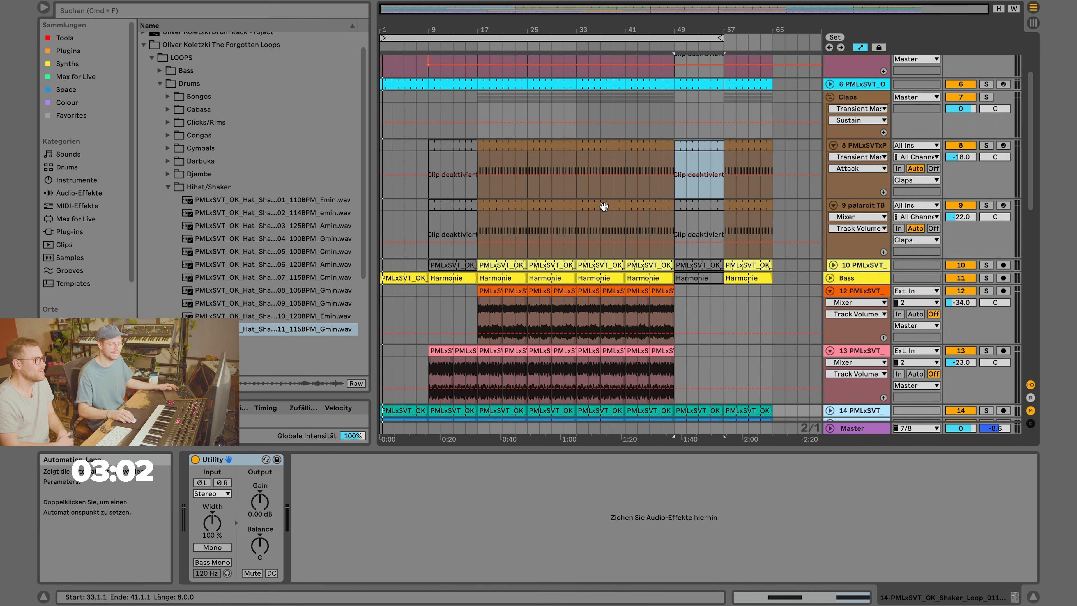
{"action": "scroll", "coordinate": [642, 186], "scroll_direction": "up", "scroll_amount": 3}
{"action": "left_click", "coordinate": [656, 155]}
{"action": "scroll", "coordinate": [703, 316], "scroll_direction": "down", "scroll_amount": 17}
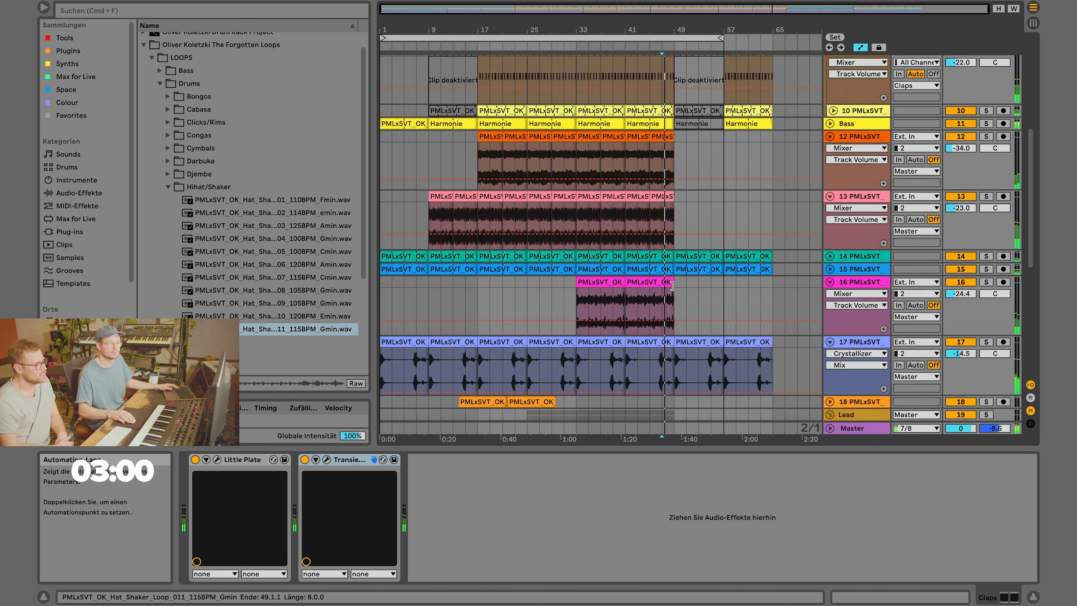
{"action": "scroll", "coordinate": [699, 318], "scroll_direction": "up", "scroll_amount": 17}
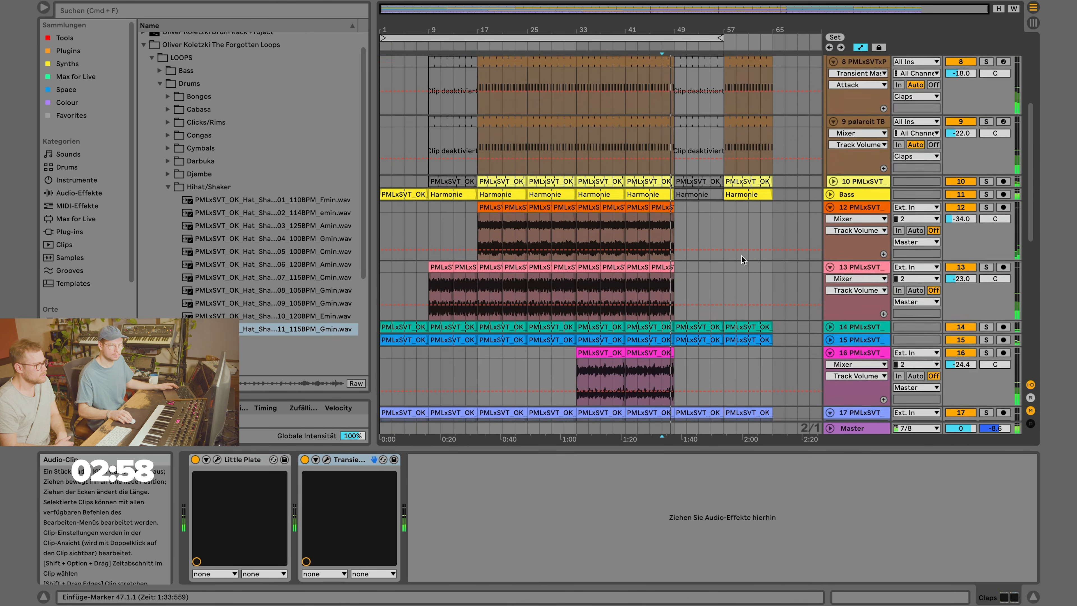
Select the shaker and clicks loop clips on tracks 14 and 15 from bar 49 to 57.
{"action": "left_click", "coordinate": [696, 322]}
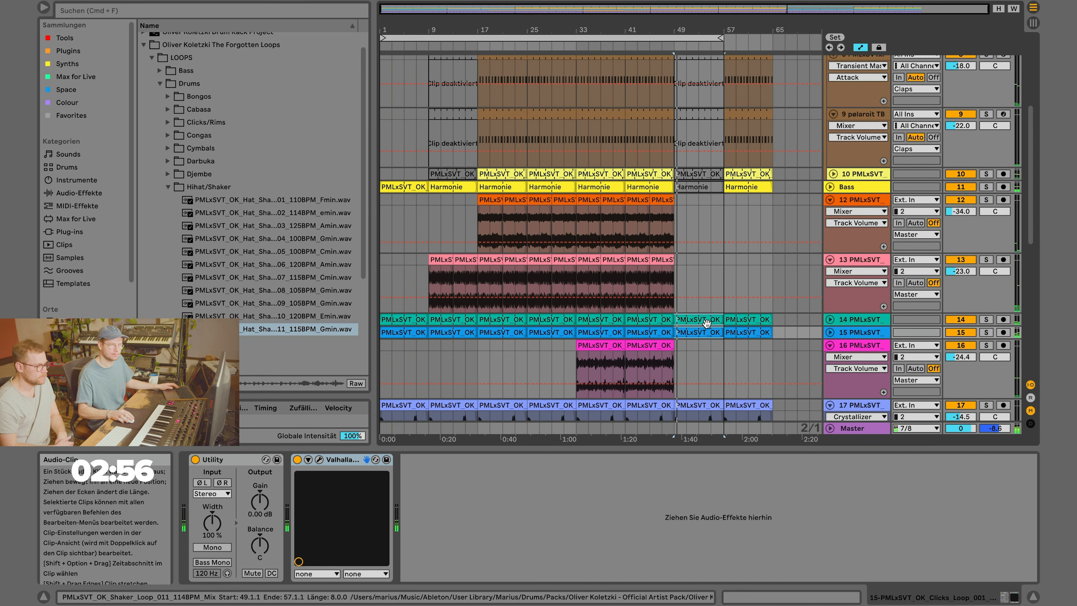
{"action": "left_click", "coordinate": [701, 332]}
{"action": "scroll", "coordinate": [697, 314], "scroll_direction": "down", "scroll_amount": 5}
{"action": "scroll", "coordinate": [695, 305], "scroll_direction": "up", "scroll_amount": 3}
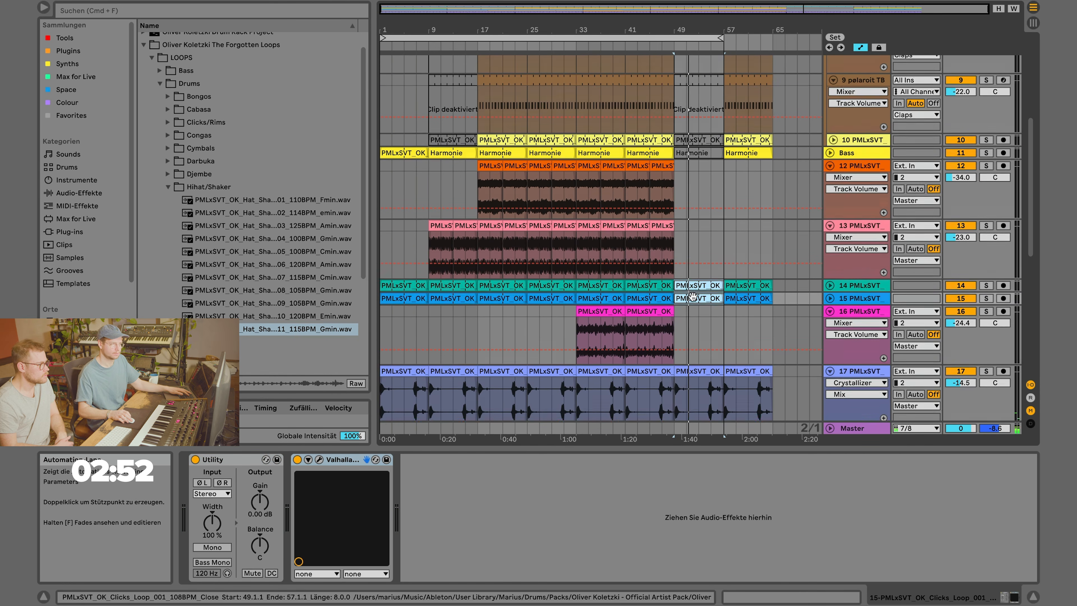
{"action": "left_click", "coordinate": [693, 296]}
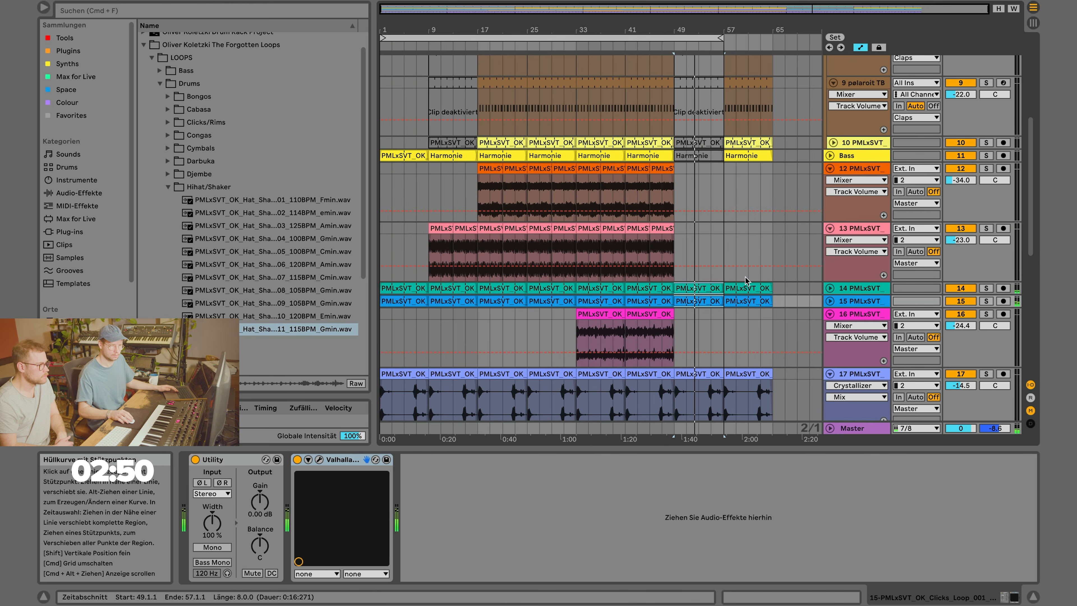
Extend the arrangement loop to bar 65 and copy bars 41 to 49 of all tracks to bar 57.
{"action": "scroll", "coordinate": [721, 212], "scroll_direction": "up", "scroll_amount": 10}
{"action": "left_click_drag", "start_coordinate": [724, 41], "coordinate": [794, 43]}
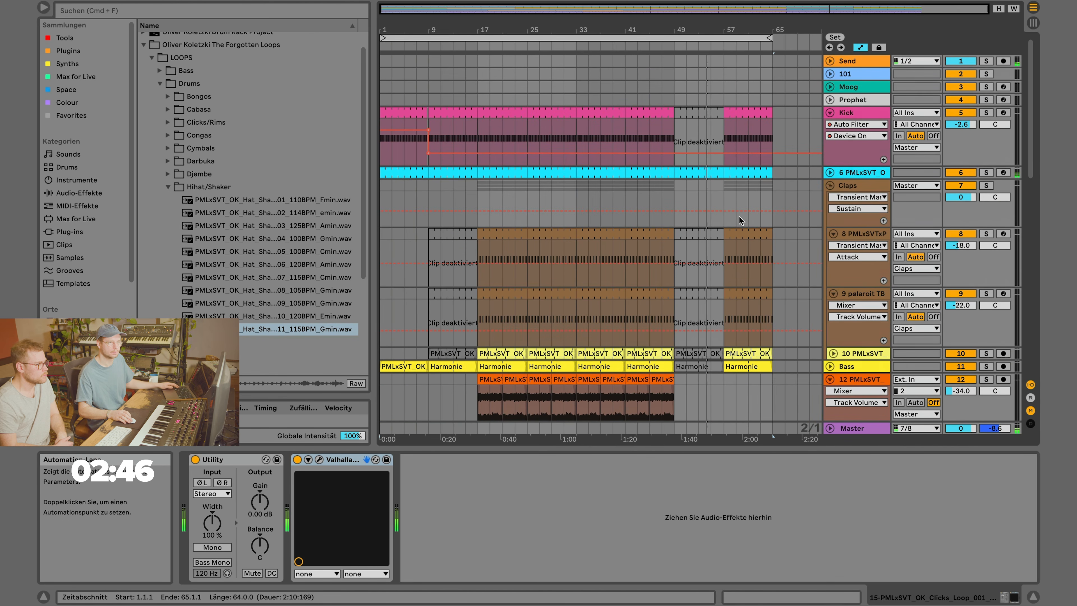
{"action": "left_click_drag", "start_coordinate": [624, 56], "coordinate": [674, 59]}
{"action": "left_click_drag", "start_coordinate": [631, 383], "coordinate": [730, 384]}
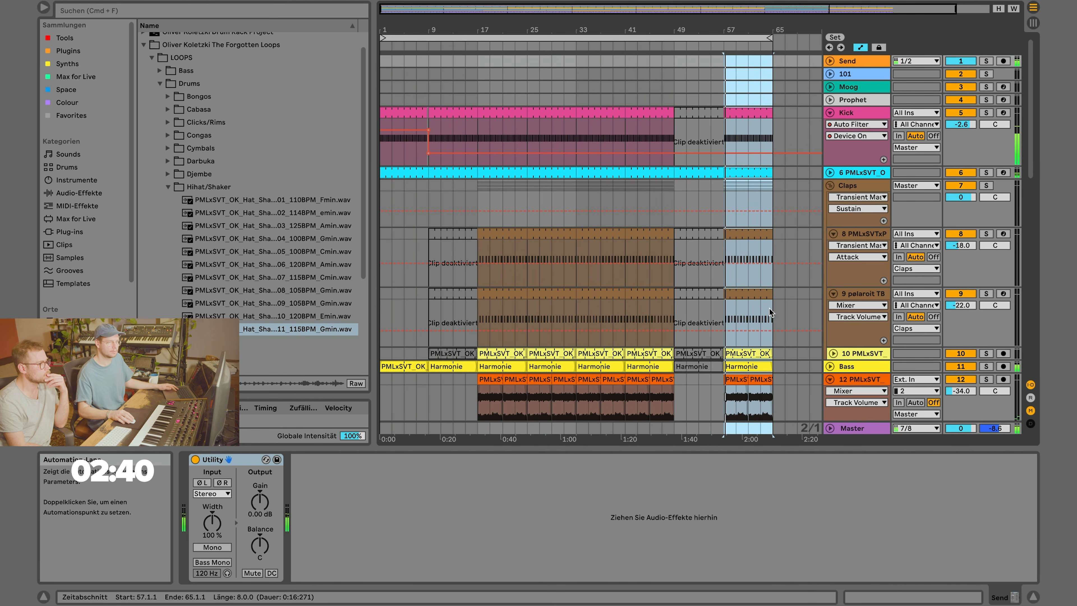
Play the arrangement from bar 55 to check the transition into the section at bar 57.
{"action": "scroll", "coordinate": [735, 329], "scroll_direction": "down", "scroll_amount": 4}
{"action": "left_click", "coordinate": [711, 307]}
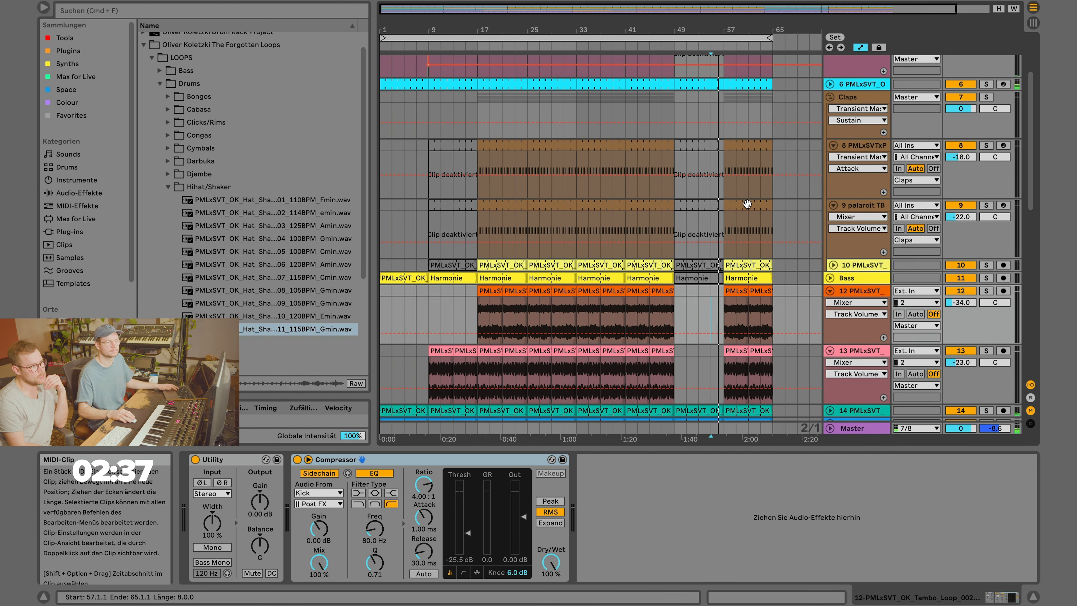
{"action": "mouse_move", "coordinate": [736, 28]}
{"action": "left_mouse_down"}
{"action": "mouse_move", "coordinate": [730, 77]}
{"action": "mouse_move", "coordinate": [614, 73]}
{"action": "mouse_move", "coordinate": [716, 26]}
{"action": "left_mouse_up"}
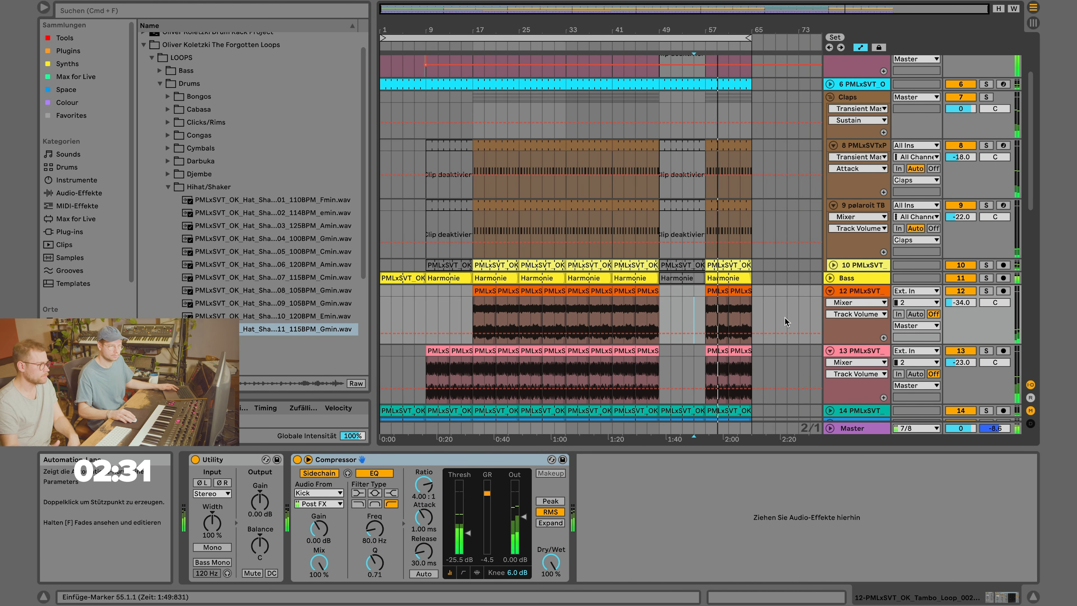
Audition Crash_001_Room, Cymbal_001_Mix and Cymbal_001_Room from the Cymbals folder of the ONE SHOTS samples.
{"action": "scroll", "coordinate": [161, 261], "scroll_direction": "up", "scroll_amount": 2}
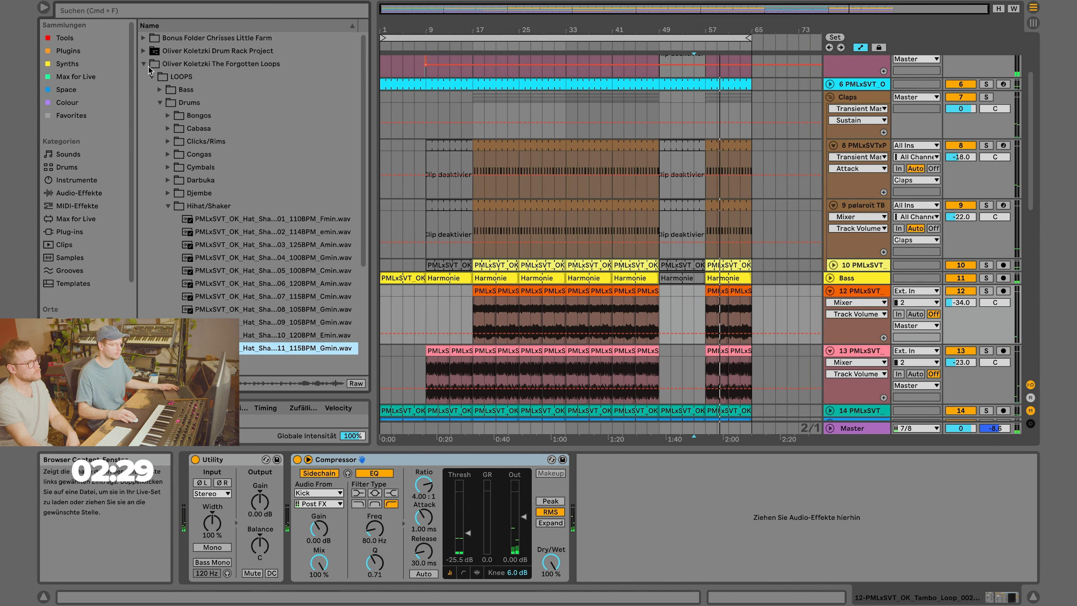
{"action": "left_click", "coordinate": [151, 76]}
{"action": "left_click", "coordinate": [151, 89]}
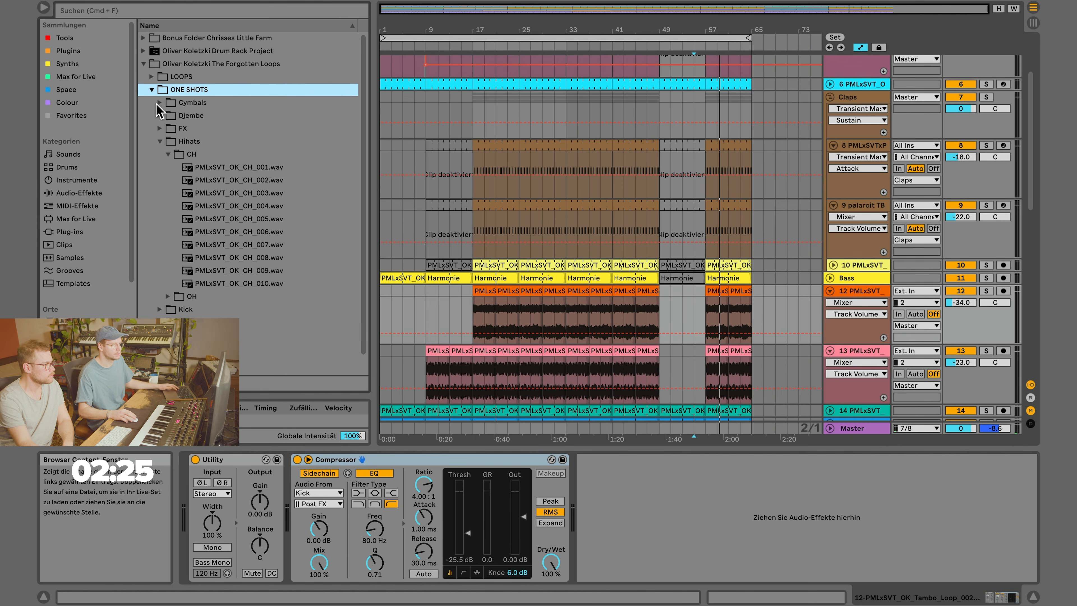
{"action": "left_click", "coordinate": [159, 104]}
{"action": "left_click", "coordinate": [187, 143]}
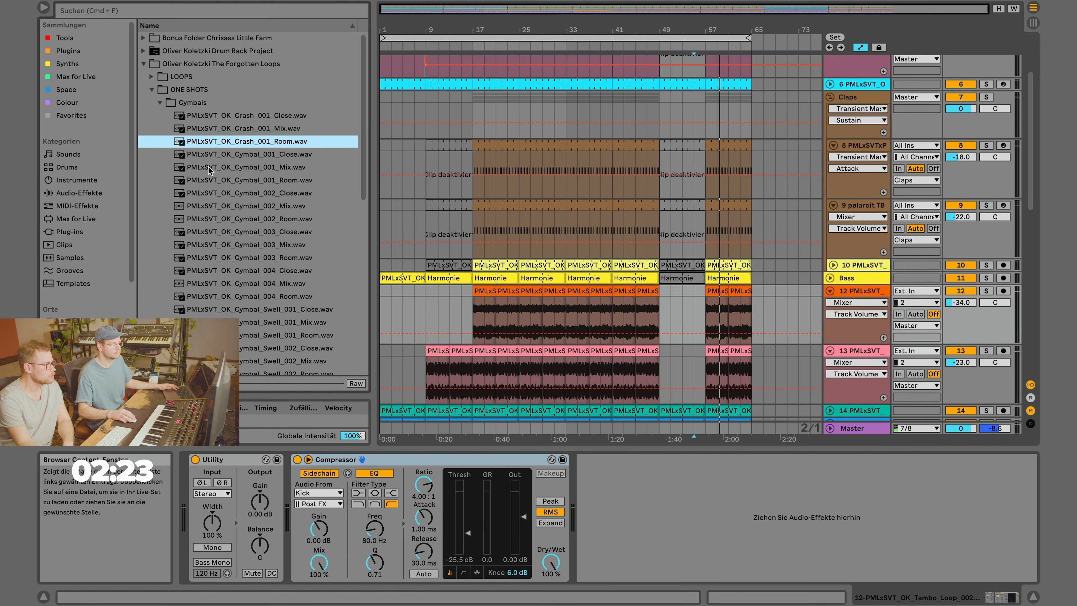
{"action": "left_click", "coordinate": [210, 170]}
{"action": "left_click", "coordinate": [211, 182]}
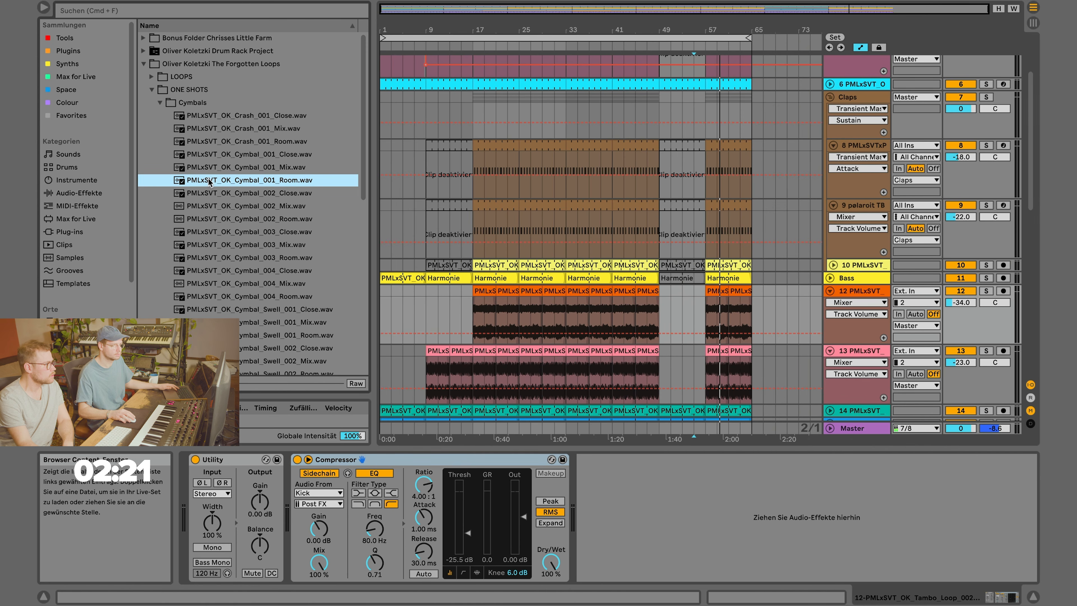
Insert an audio track below track 12 and place PMLxSVT_OK_Cymbal_001_Room.wav on it at bar 57.
{"action": "scroll", "coordinate": [805, 365], "scroll_direction": "up", "scroll_amount": 1}
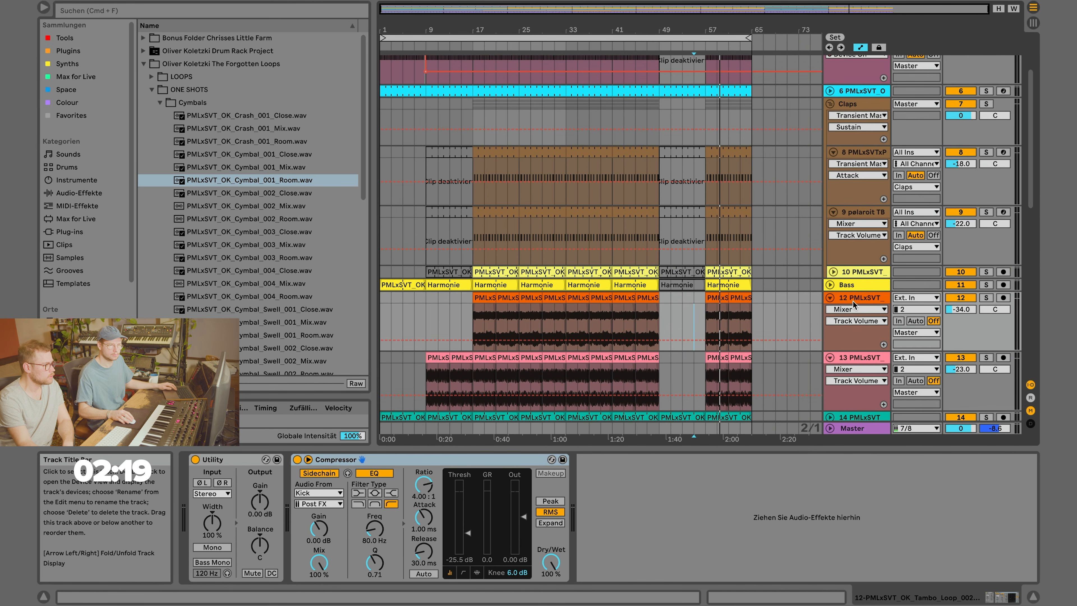
{"action": "key", "text": "super+t"}
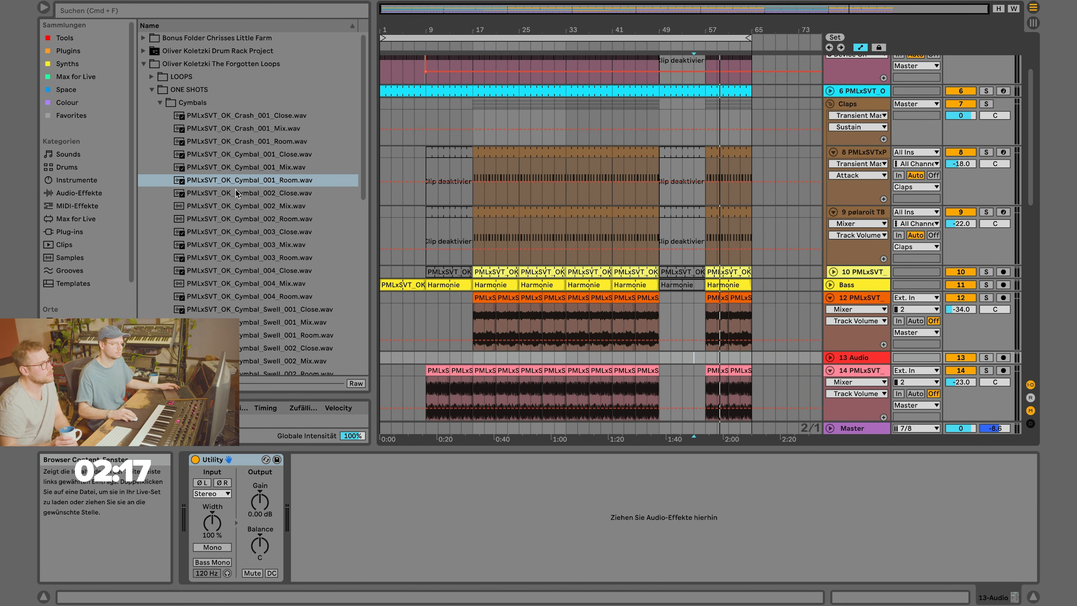
{"action": "left_click", "coordinate": [235, 181]}
{"action": "left_click_drag", "start_coordinate": [231, 182], "coordinate": [711, 358]}
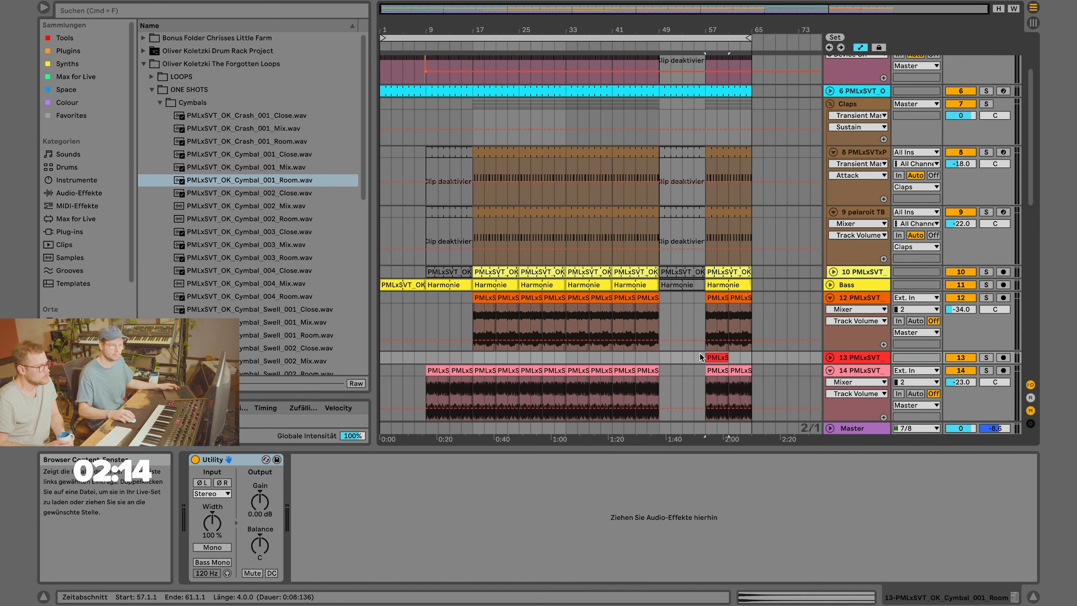
Unfold cymbal track 13, turn off Warp in its clip, and set the track volume to -32.0 dB.
{"action": "left_click", "coordinate": [829, 357]}
{"action": "left_click_drag", "start_coordinate": [960, 369], "coordinate": [960, 372]}
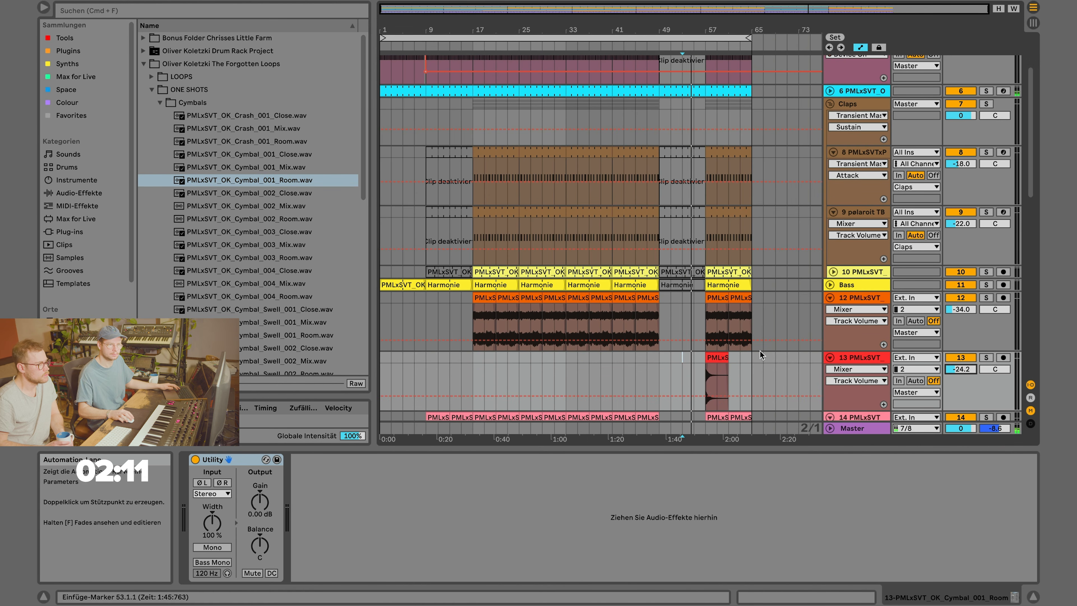
{"action": "double_click", "coordinate": [717, 357]}
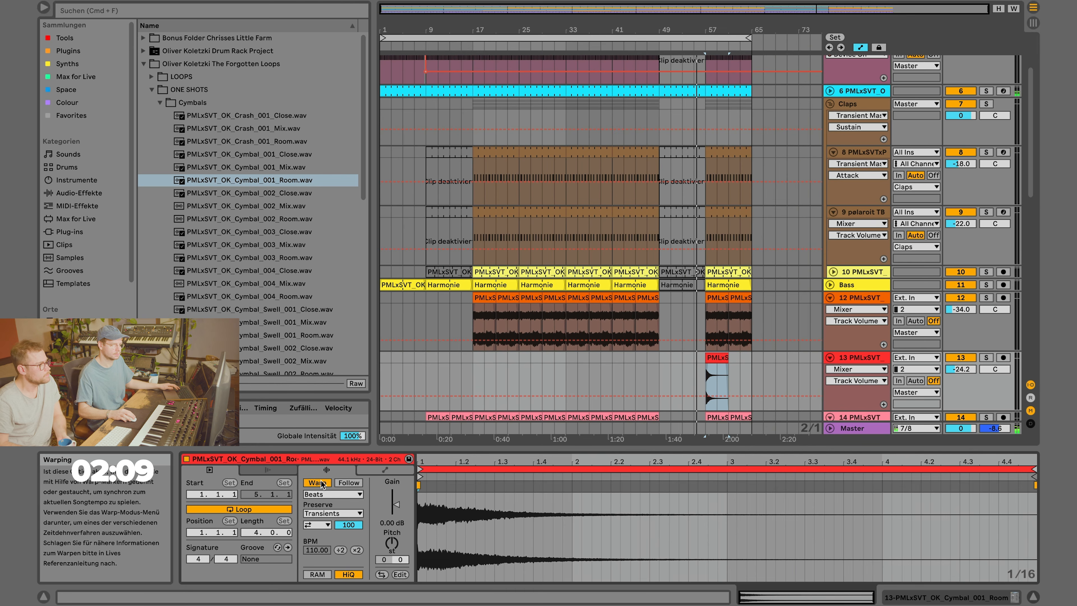
{"action": "left_click", "coordinate": [317, 482]}
{"action": "left_click_drag", "start_coordinate": [960, 368], "coordinate": [960, 379]}
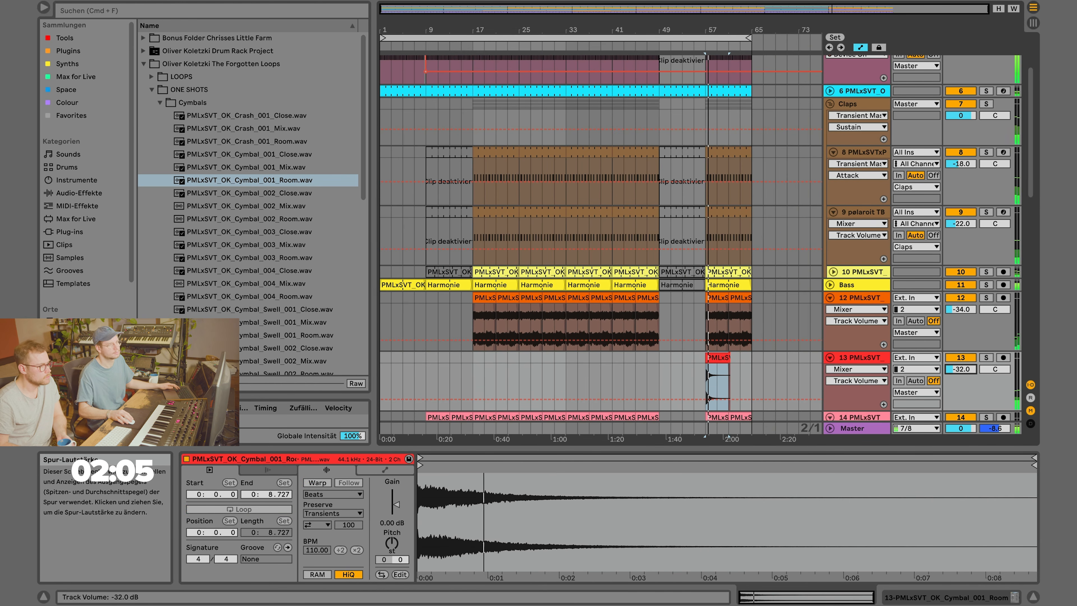
Place a reversed copy of the cymbal clip from bar 53 on track 13, meeting the original at bar 57, and set the track volume to -28.5 dB.
{"action": "left_click_drag", "start_coordinate": [707, 365], "coordinate": [685, 365]}
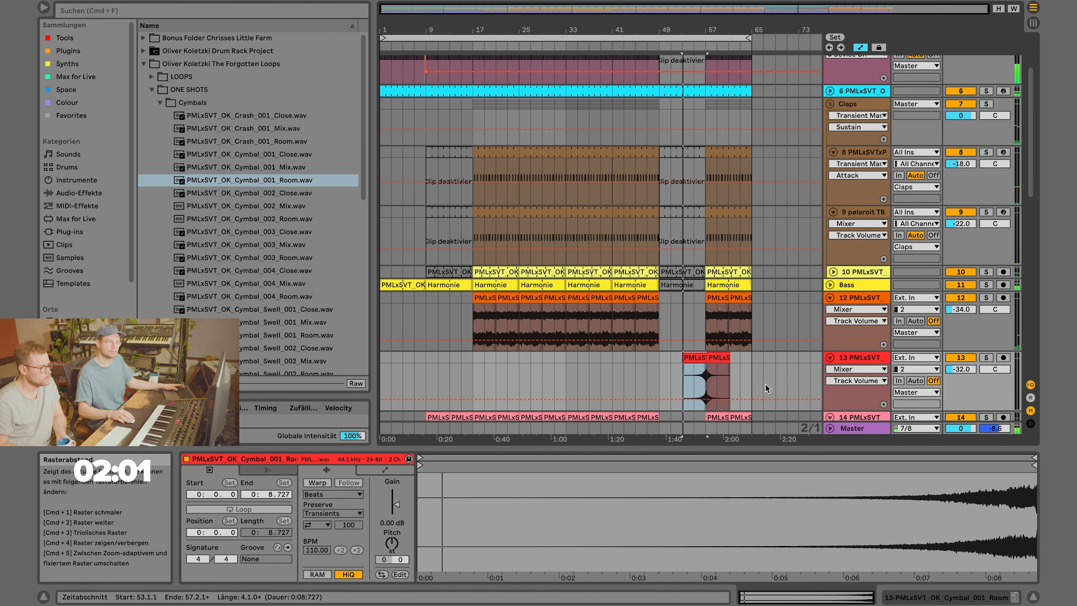
{"action": "scroll", "coordinate": [712, 381], "scroll_direction": "up", "scroll_amount": 5}
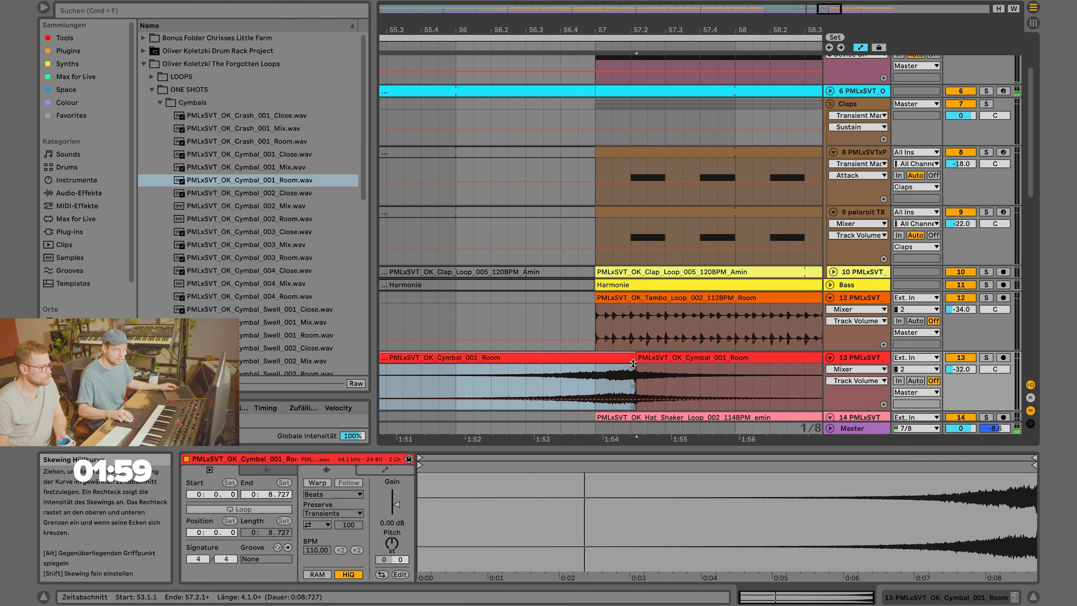
{"action": "left_click_drag", "start_coordinate": [633, 363], "coordinate": [598, 364]}
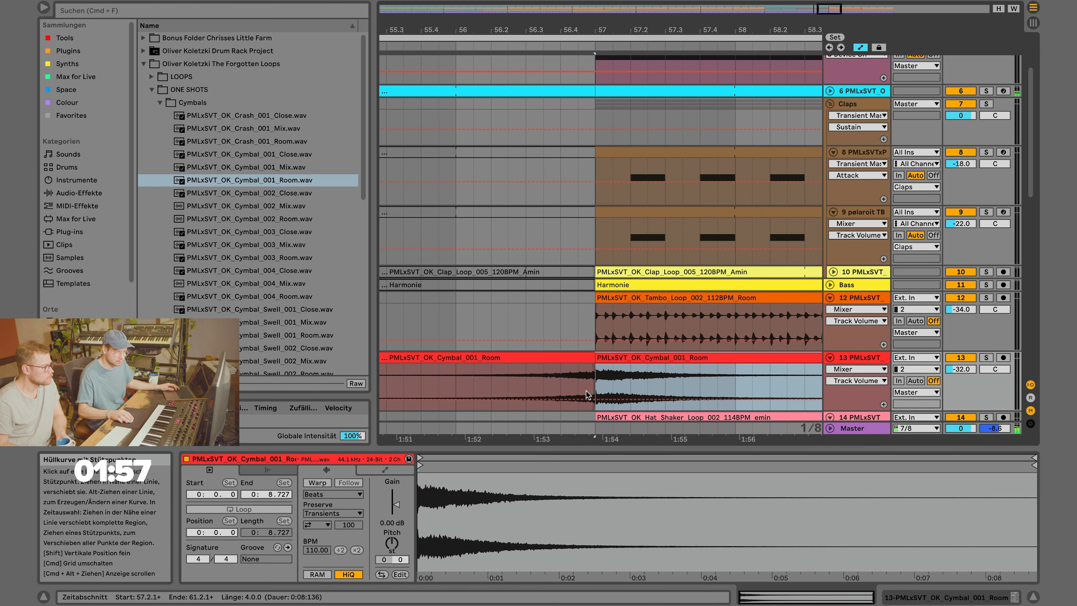
{"action": "left_click_drag", "start_coordinate": [960, 368], "coordinate": [961, 365]}
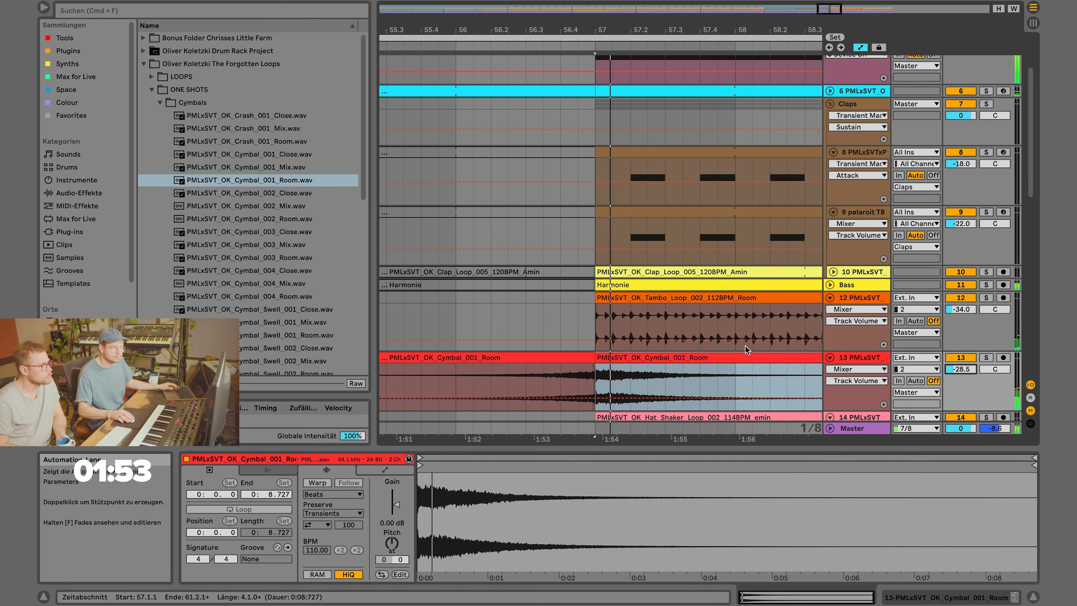
Close the ONE SHOTS folder and open the Cymbals folder under Drums in the Polaroit sample library.
{"action": "left_click_drag", "start_coordinate": [587, 33], "coordinate": [466, 5]}
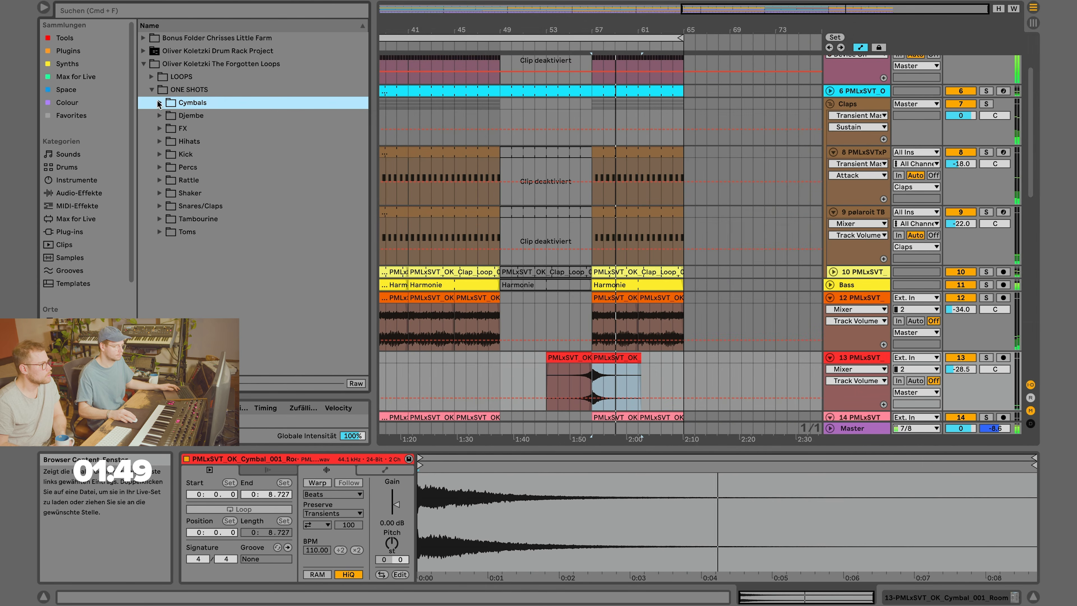
{"action": "left_click", "coordinate": [150, 89]}
{"action": "scroll", "coordinate": [556, 260], "scroll_direction": "down", "scroll_amount": 5}
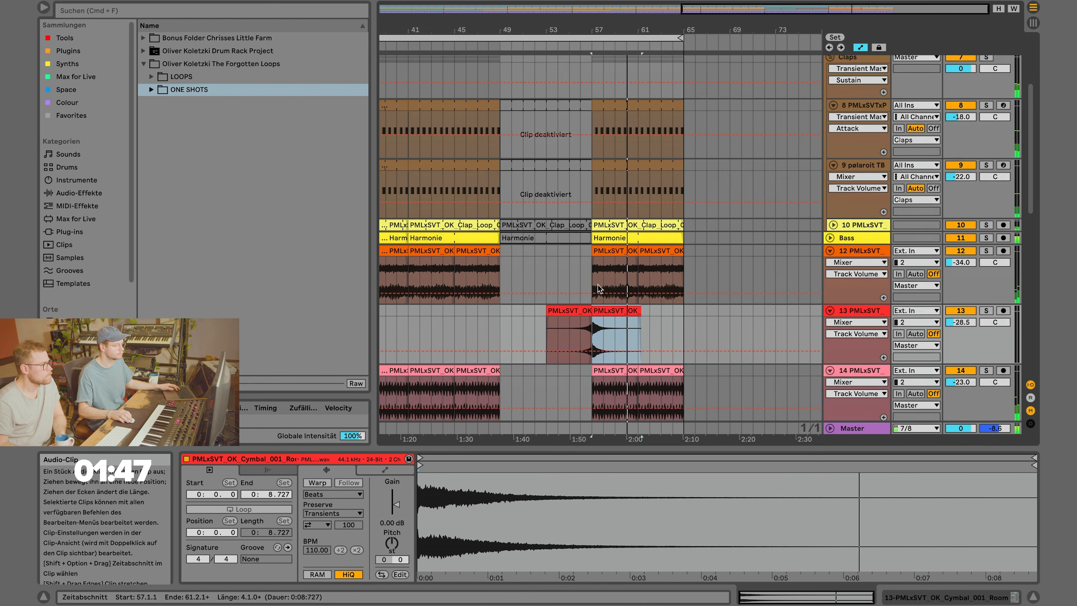
{"action": "scroll", "coordinate": [591, 280], "scroll_direction": "up", "scroll_amount": 2}
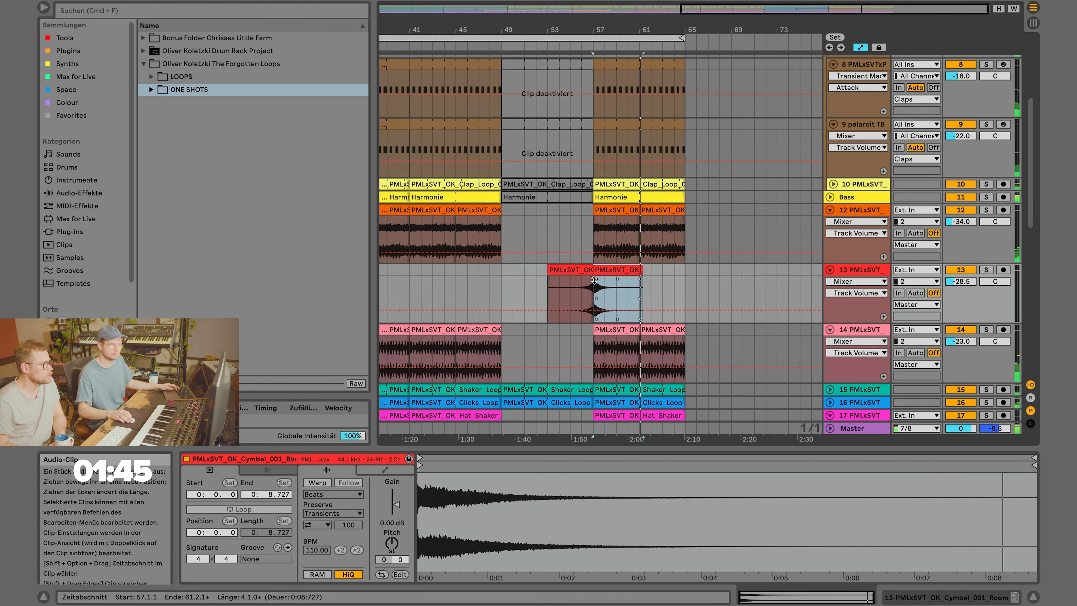
{"action": "scroll", "coordinate": [725, 246], "scroll_direction": "down", "scroll_amount": 1}
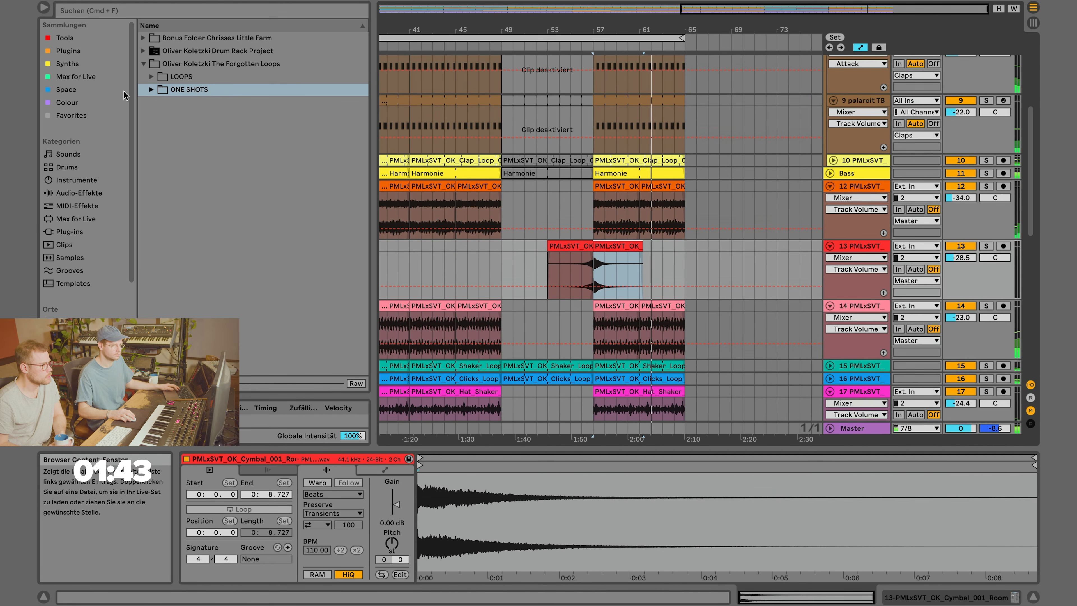
{"action": "scroll", "coordinate": [72, 303], "scroll_direction": "down", "scroll_amount": 3}
{"action": "left_click", "coordinate": [76, 332]}
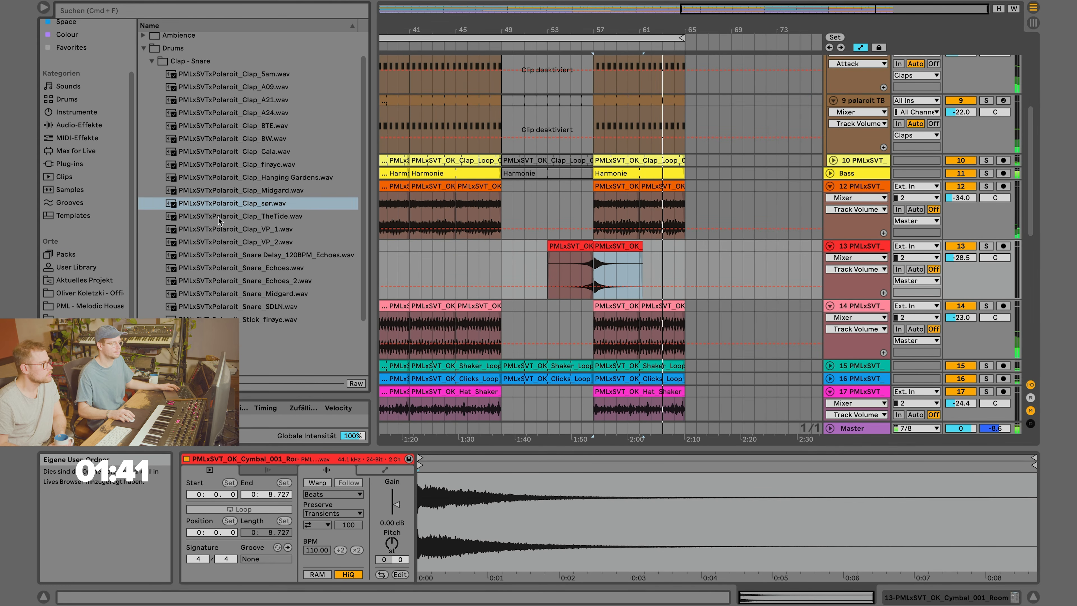
{"action": "left_click", "coordinate": [151, 63]}
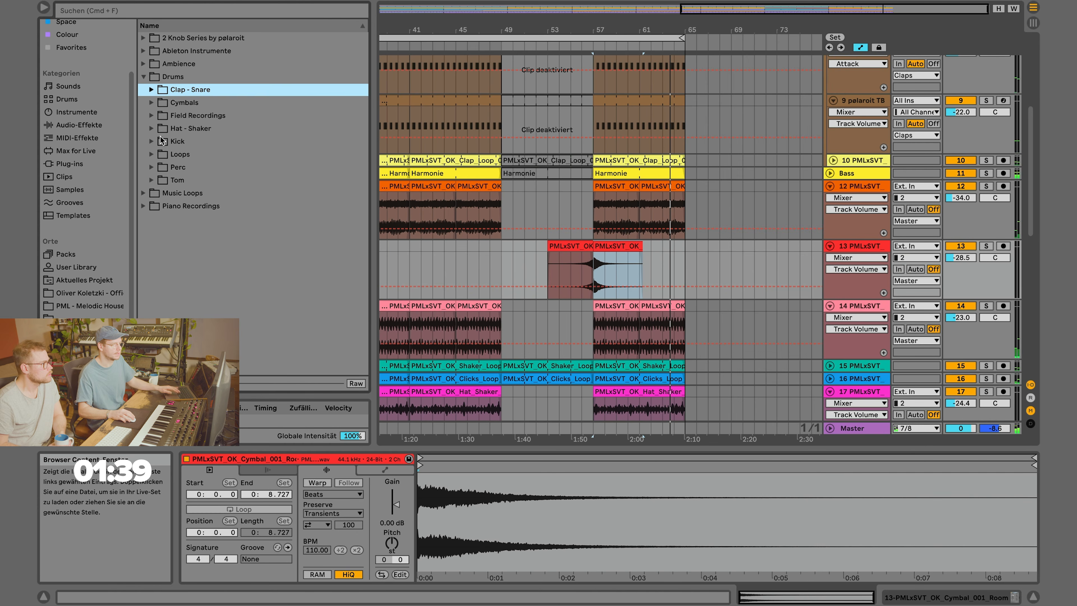
{"action": "left_click", "coordinate": [151, 102]}
Audition the Polaroit cymbal and ride samples from Cymbals_Echoes_1 through Ride_PA Medium.
{"action": "key", "text": "Down"}
{"action": "key", "text": "Down"}
{"action": "key", "text": "Down"}
{"action": "key", "text": "Down"}
{"action": "key", "text": "Down"}
{"action": "key", "text": "Down"}
{"action": "key", "text": "Down"}
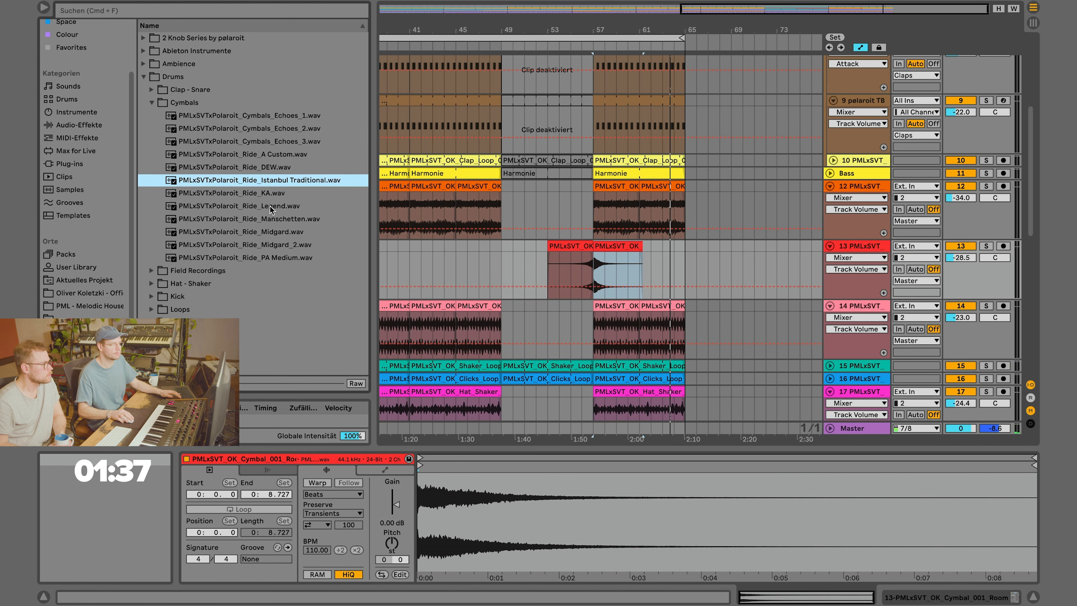
{"action": "key", "text": "Down"}
{"action": "key", "text": "Down"}
{"action": "key", "text": "Down"}
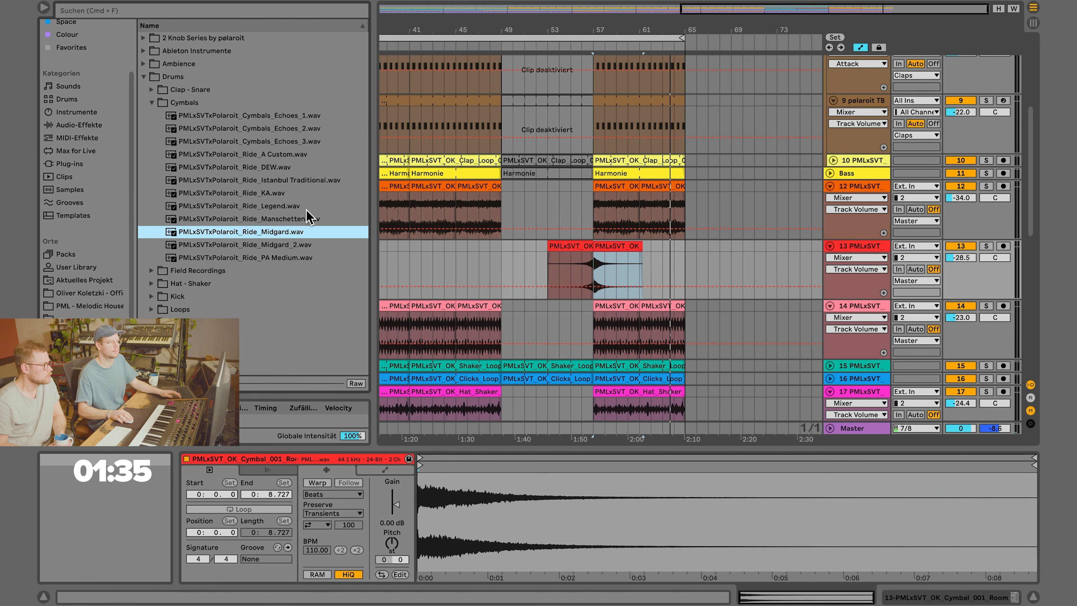
{"action": "key", "text": "Down"}
{"action": "key", "text": "Down"}
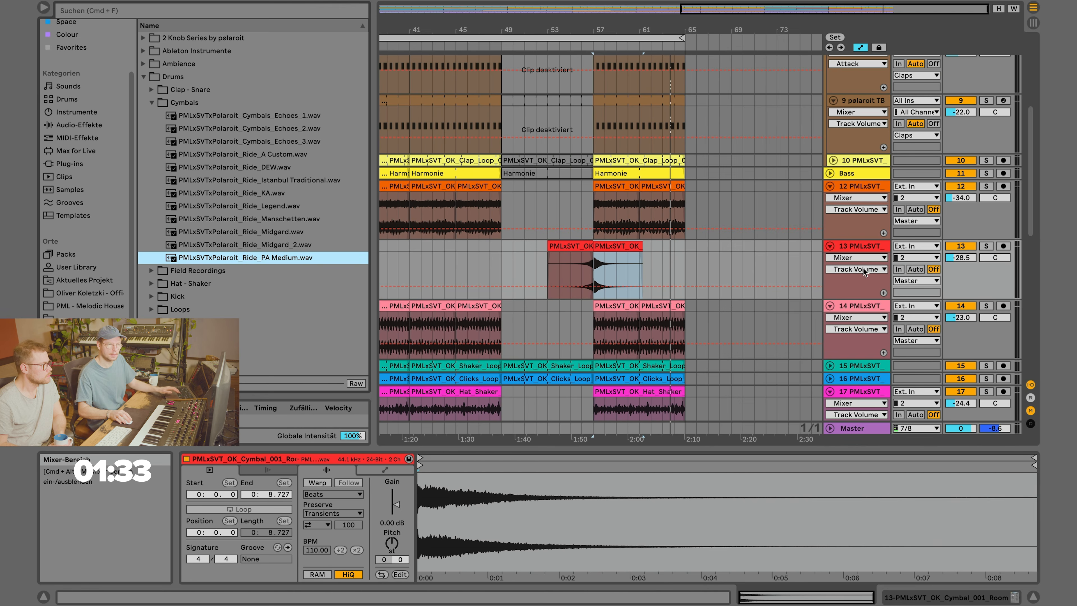
Insert a MIDI track below track 13 and create a one-bar clip at bar 57 with a C3 note at 1.1.3.
{"action": "left_click", "coordinate": [850, 244]}
{"action": "key", "text": "super+shift+t"}
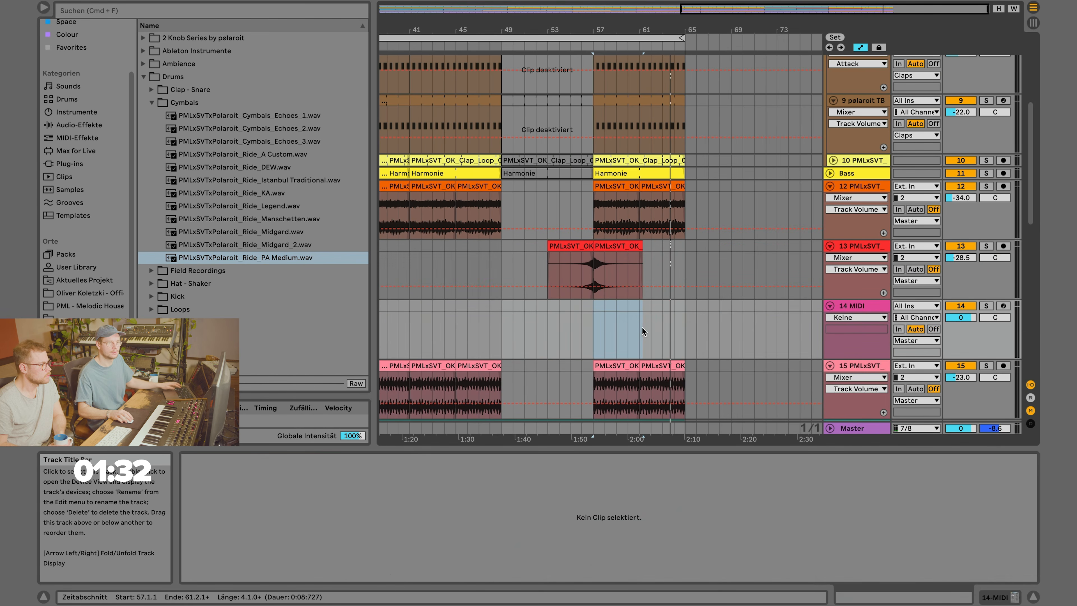
{"action": "double_click", "coordinate": [596, 302]}
{"action": "double_click", "coordinate": [569, 552]}
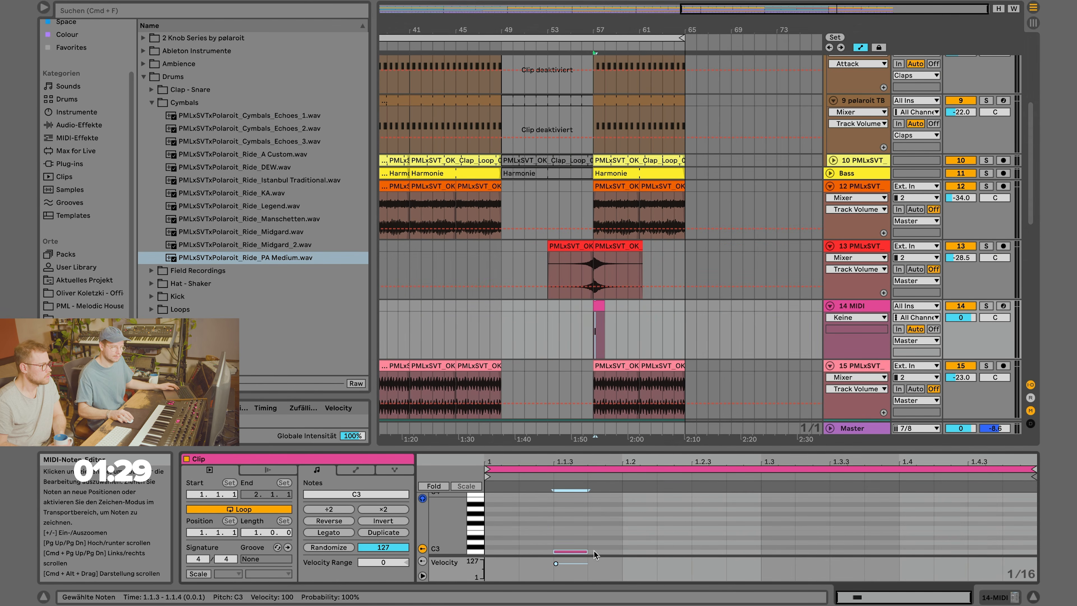
Lengthen the C3 note to about one beat and duplicate it onto the offbeats 1.2.3, 1.3.3 and 1.4.3.
{"action": "key", "text": "super+d"}
{"action": "key", "text": "super+d"}
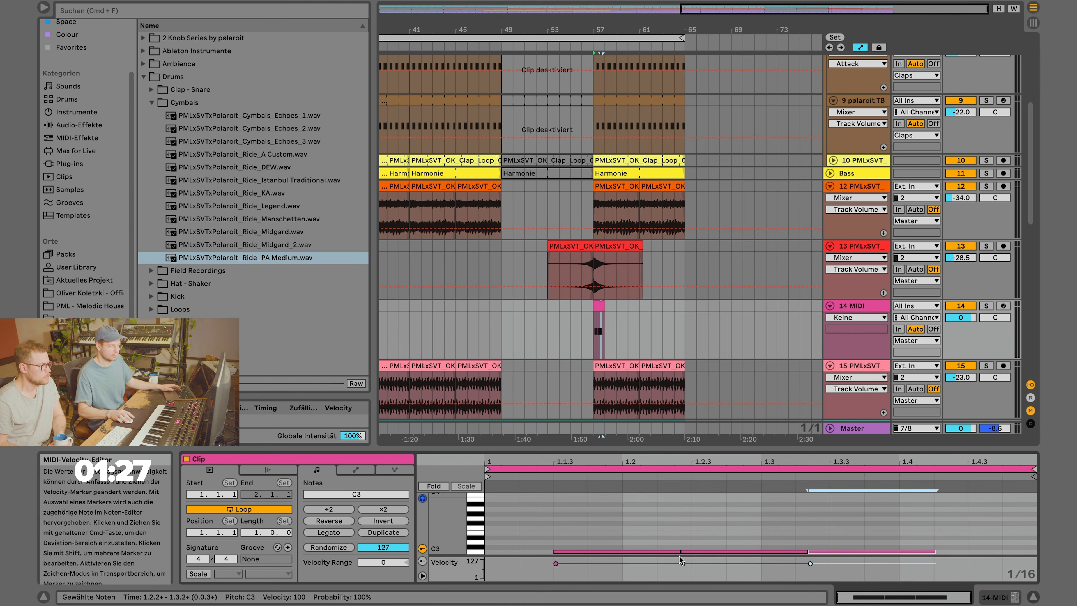
{"action": "left_click_drag", "start_coordinate": [677, 551], "coordinate": [685, 553]}
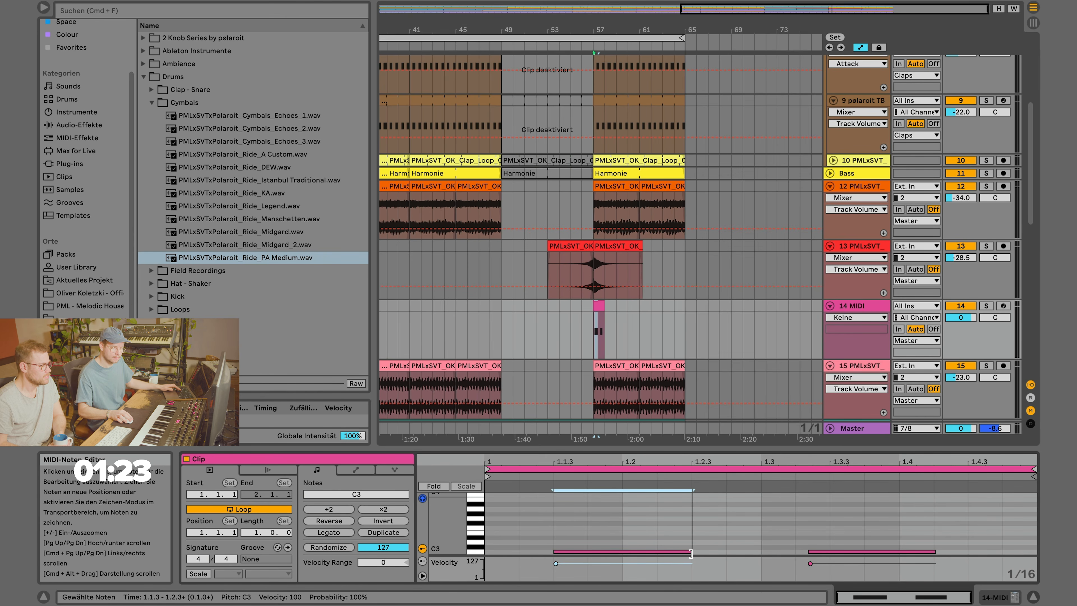
{"action": "key", "text": "super+d"}
{"action": "key", "text": "super+d"}
{"action": "key", "text": "super+d"}
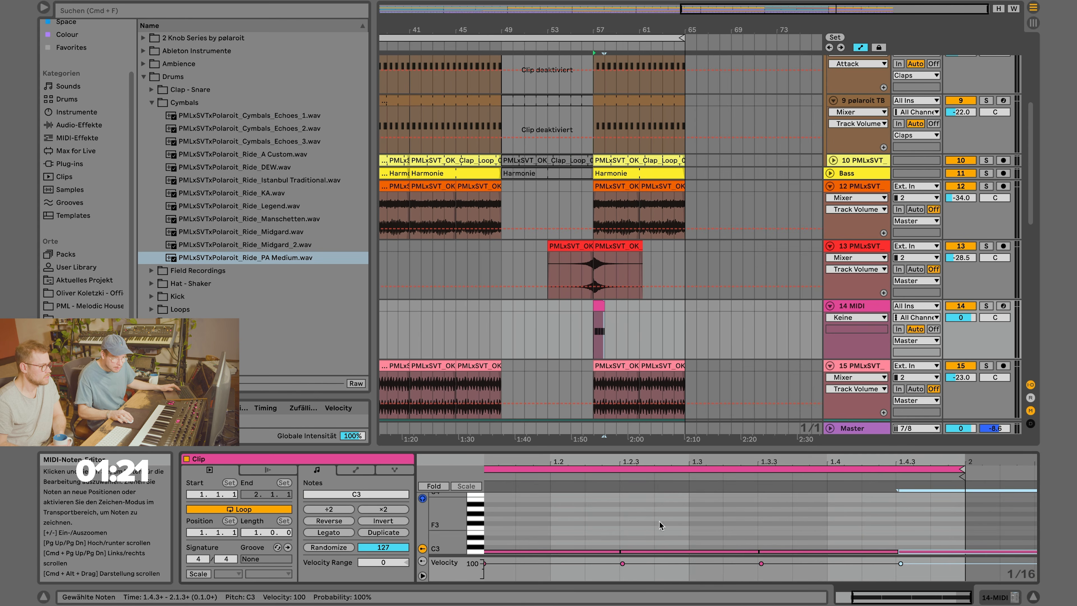
{"action": "left_click", "coordinate": [664, 553]}
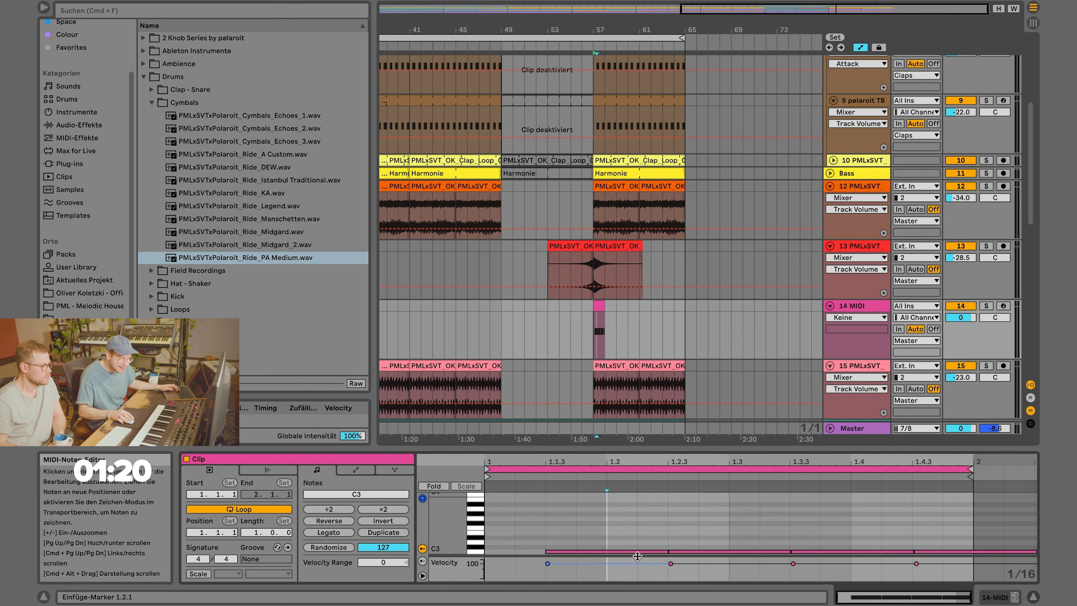
{"action": "left_click", "coordinate": [665, 552]}
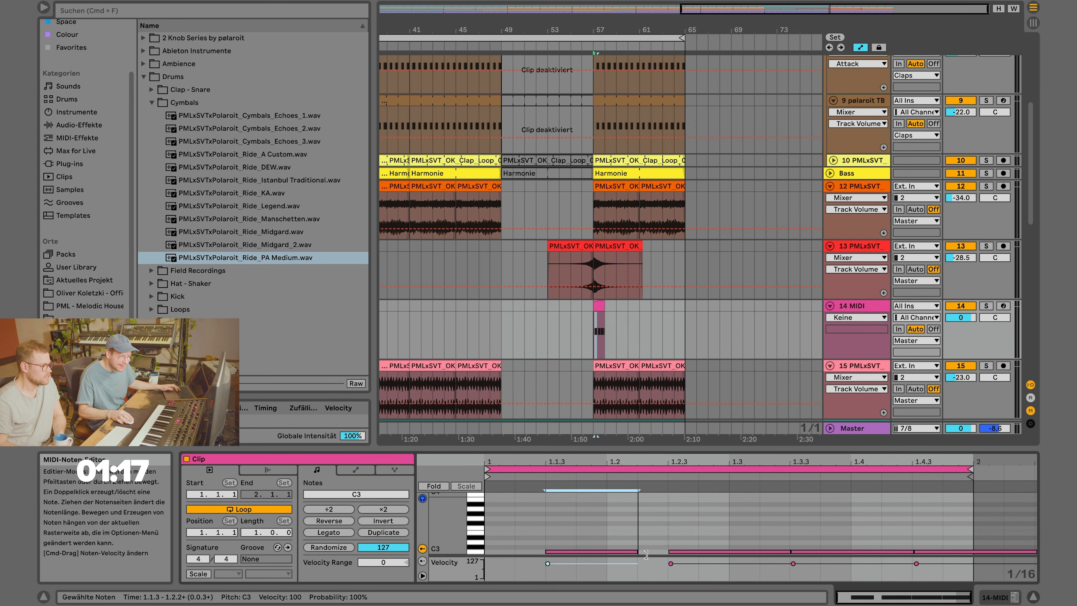
{"action": "key", "text": "alt+Right"}
{"action": "key", "text": "alt+Right"}
{"action": "key", "text": "alt+Right"}
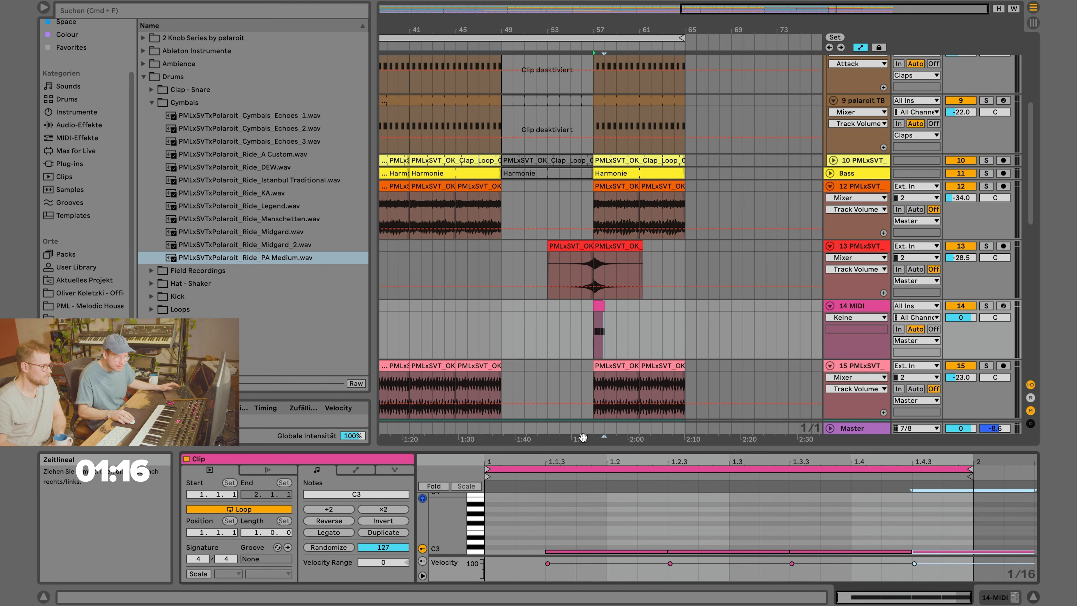
Extend the looped MIDI clip to bar 66 and load PMLxSVTxPolaroit_Ride_PA Medium.wav onto track 14.
{"action": "left_click_drag", "start_coordinate": [604, 330], "coordinate": [696, 330]}
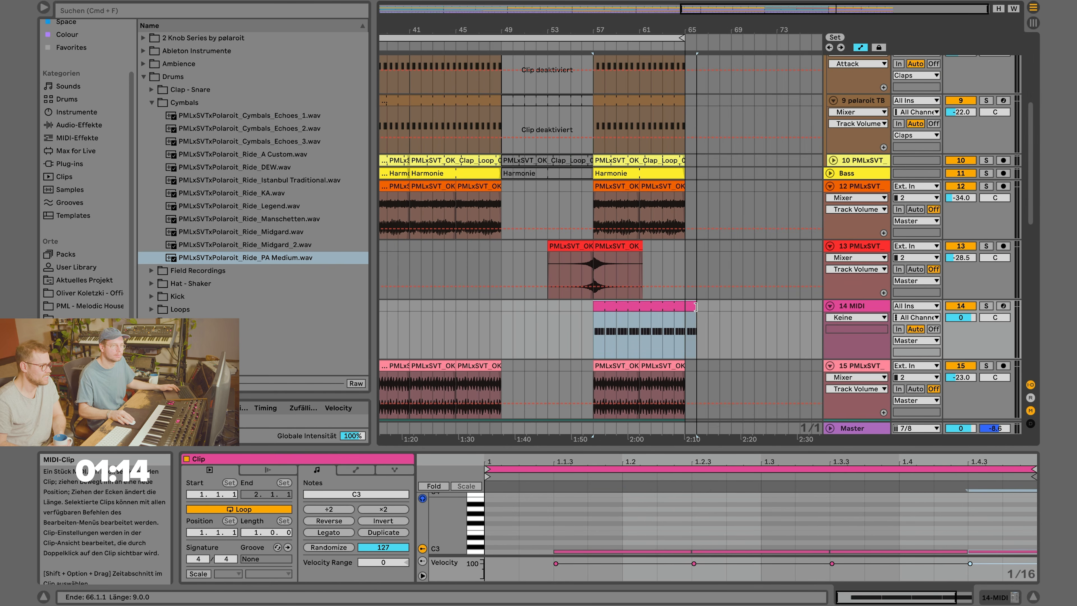
{"action": "left_click", "coordinate": [591, 332]}
{"action": "left_click_drag", "start_coordinate": [245, 258], "coordinate": [960, 365]}
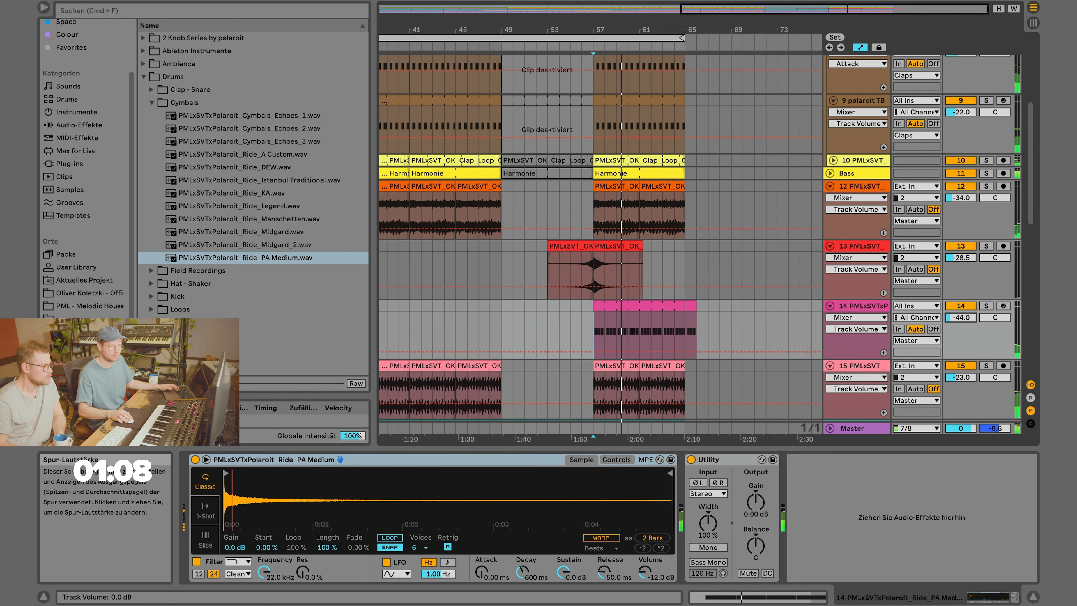
Set the ride sampler's release to 414 ms and the volume of track 14 to -27.8 dB.
{"action": "left_click_drag", "start_coordinate": [960, 317], "coordinate": [961, 316]}
{"action": "left_click", "coordinate": [390, 547]}
{"action": "left_click", "coordinate": [424, 548]}
{"action": "left_click", "coordinate": [457, 549]}
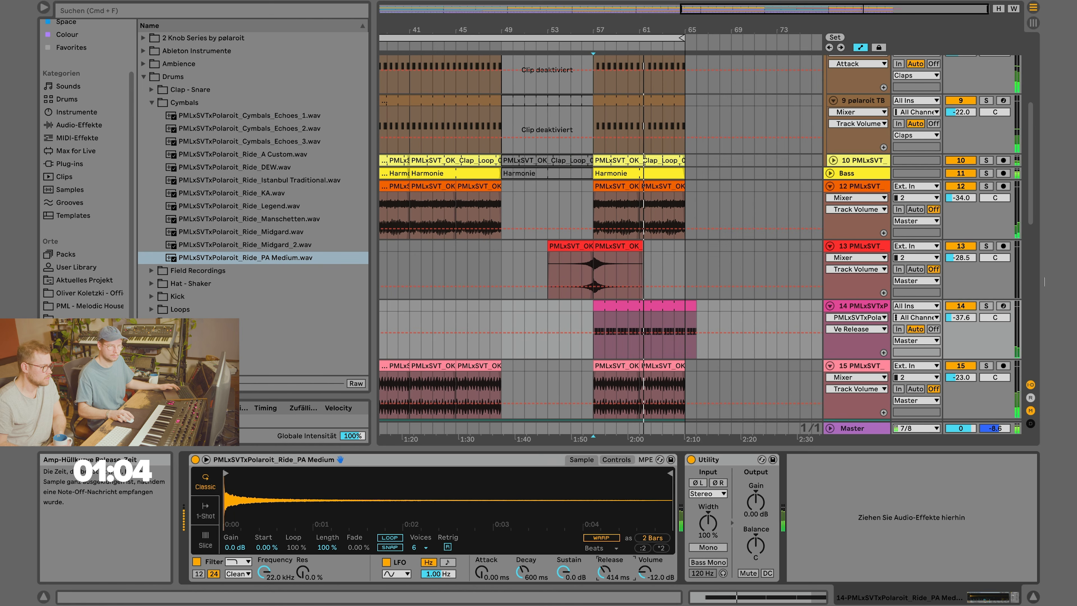
{"action": "left_click_drag", "start_coordinate": [960, 317], "coordinate": [960, 313]}
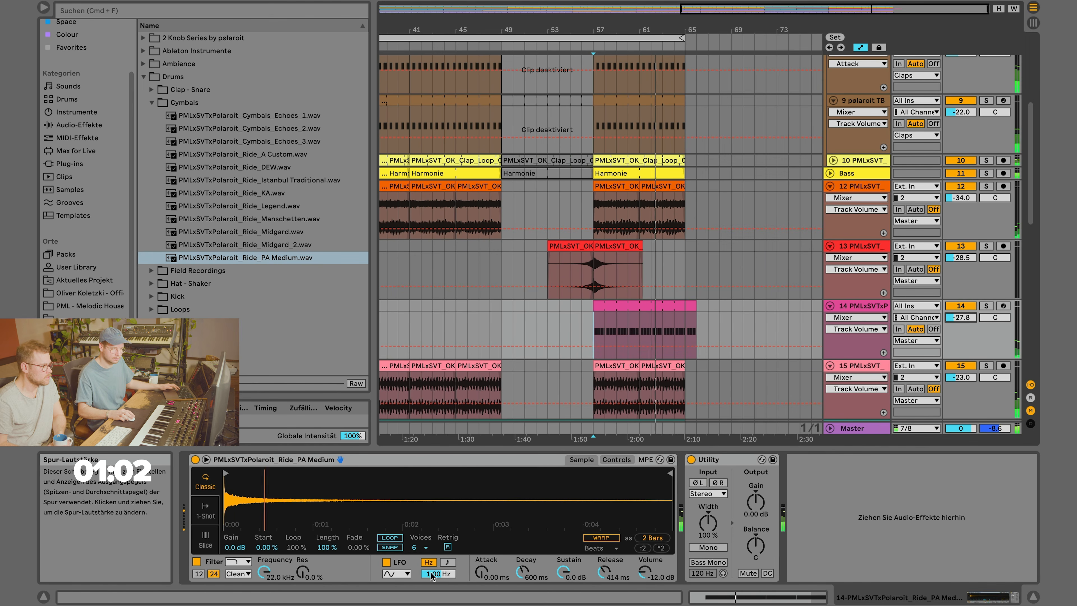
Limit the ride sampler to 2 voices and set the volume of track 14 to -21.6 dB.
{"action": "left_click", "coordinate": [419, 547]}
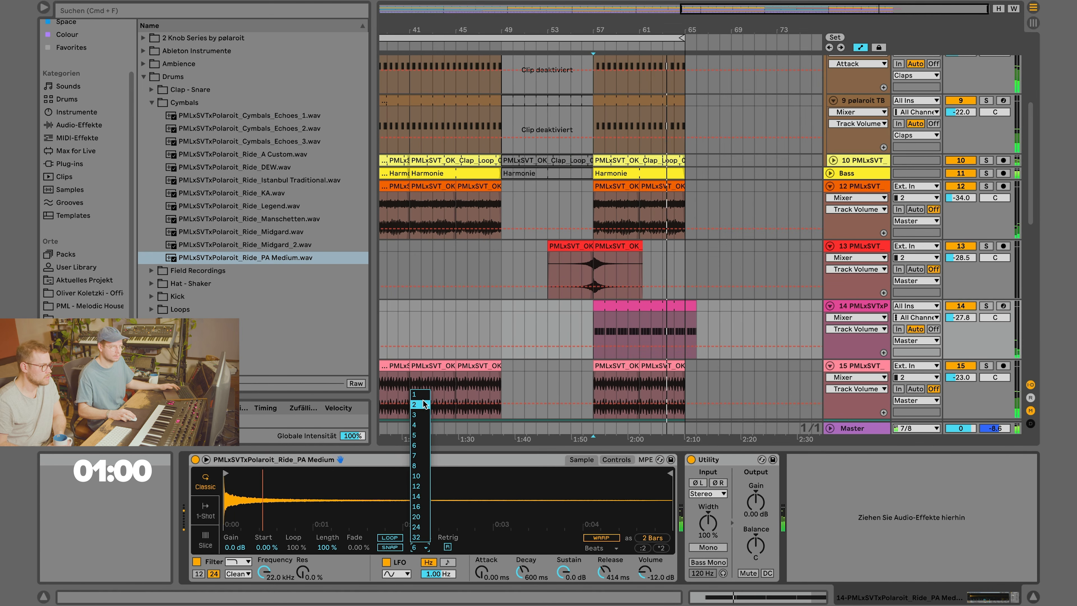
{"action": "left_click", "coordinate": [424, 404]}
{"action": "left_click_drag", "start_coordinate": [961, 317], "coordinate": [961, 317]}
Play the transition from bar 56, setting the ride sampler's release to 7.38 s and track 14's volume to -21.4 dB.
{"action": "double_click", "coordinate": [639, 307]}
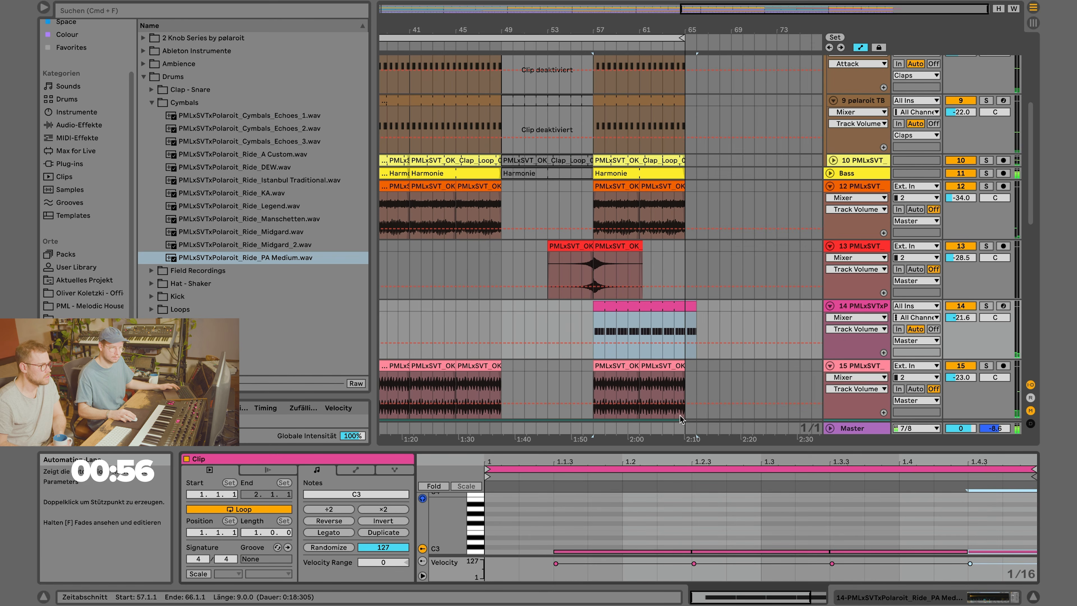
{"action": "left_click", "coordinate": [584, 332]}
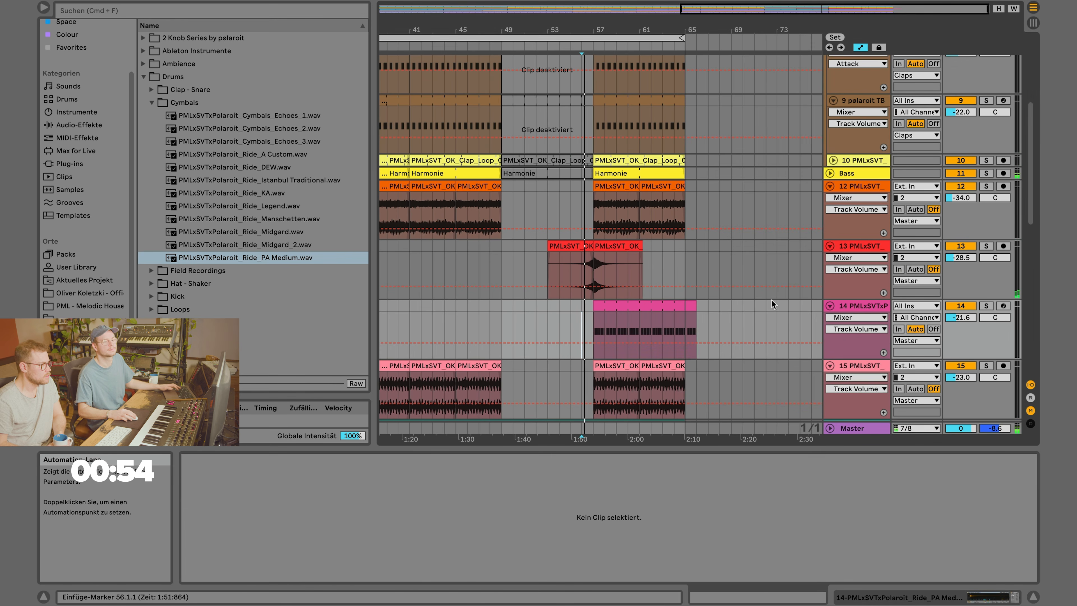
{"action": "left_click", "coordinate": [864, 305]}
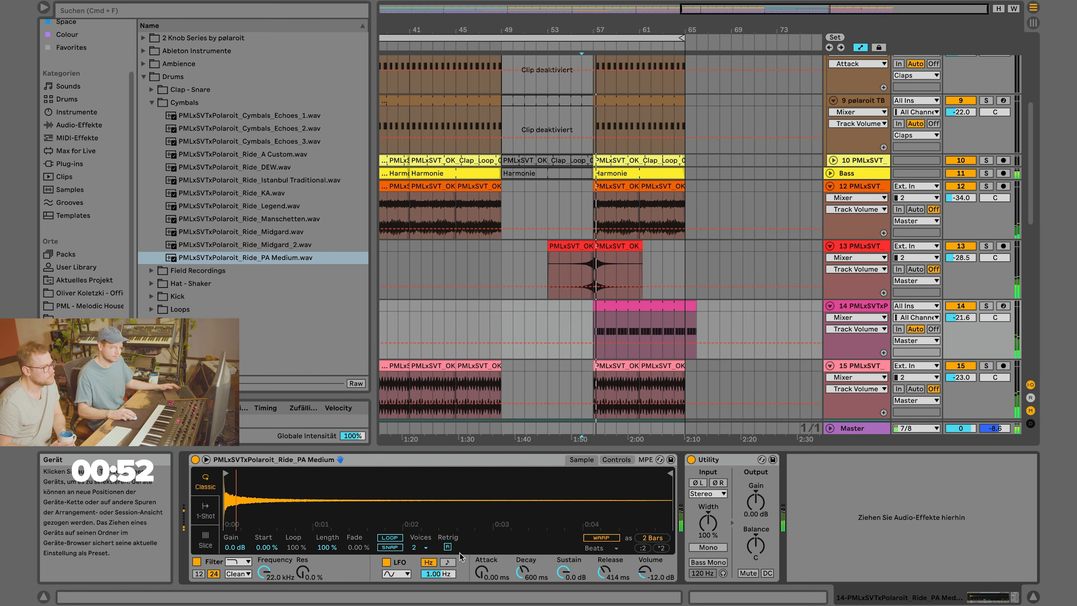
{"action": "left_click_drag", "start_coordinate": [604, 570], "coordinate": [604, 551]}
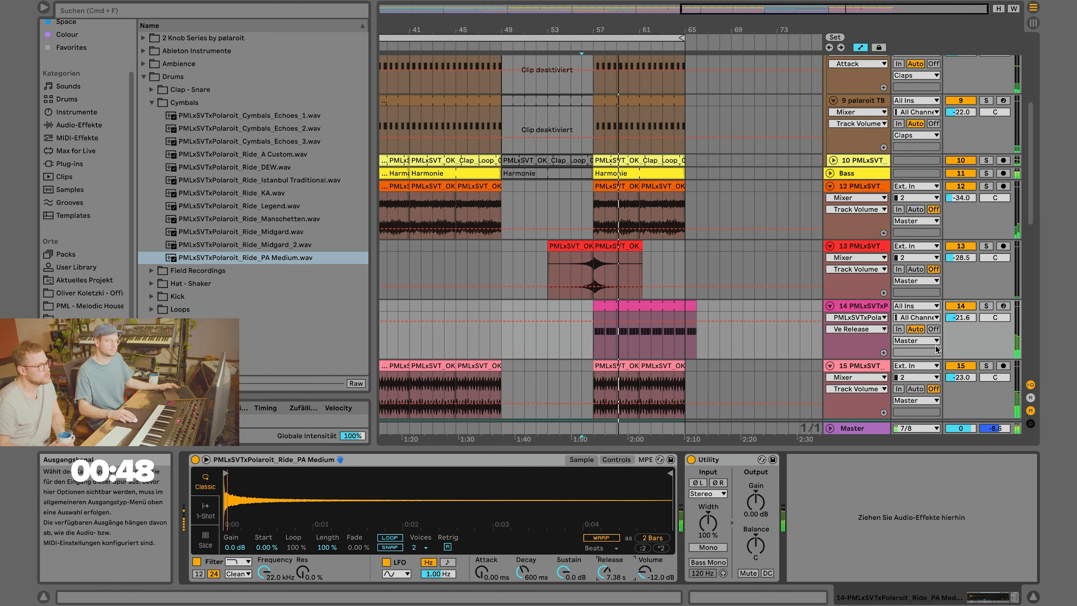
{"action": "left_click", "coordinate": [961, 317]}
Set the ride sampler's random panning (Ran>Pan) to 8.6 % and fold track 14.
{"action": "scroll", "coordinate": [84, 170], "scroll_direction": "up", "scroll_amount": 3}
{"action": "scroll", "coordinate": [593, 212], "scroll_direction": "up", "scroll_amount": 1}
{"action": "left_click", "coordinate": [617, 460]}
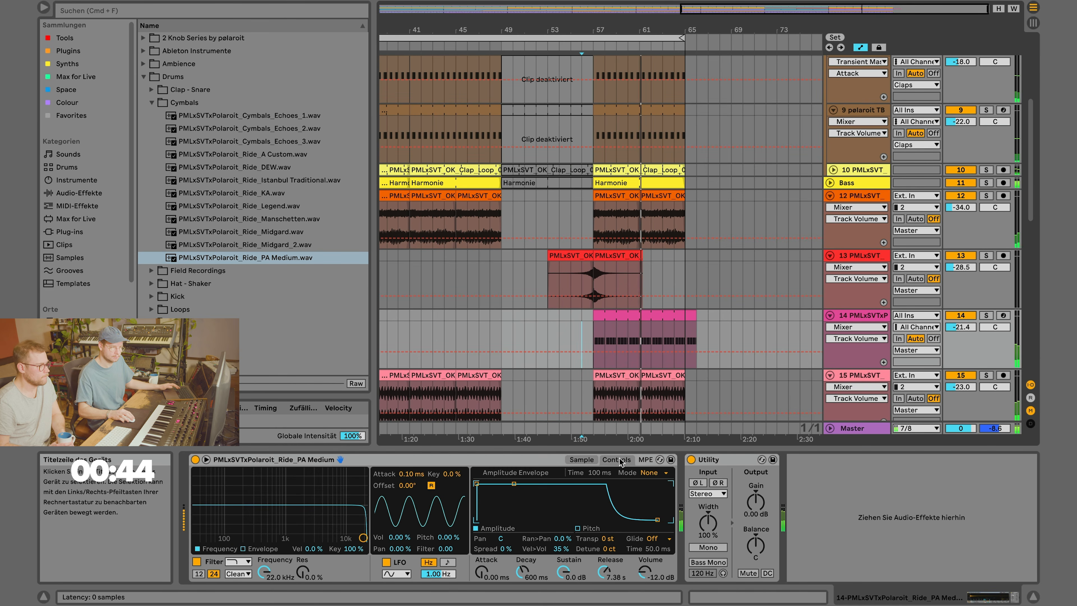
{"action": "mouse_move", "coordinate": [562, 538]}
{"action": "left_mouse_down"}
{"action": "mouse_move", "coordinate": [562, 528]}
{"action": "mouse_move", "coordinate": [562, 540]}
{"action": "left_mouse_up"}
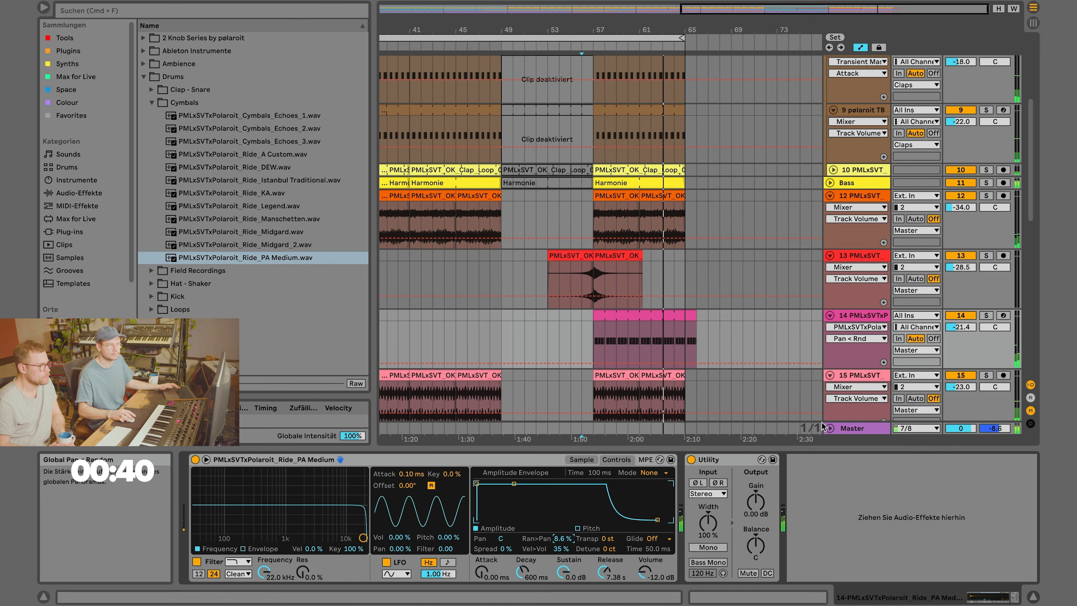
{"action": "scroll", "coordinate": [818, 382], "scroll_direction": "up", "scroll_amount": 3}
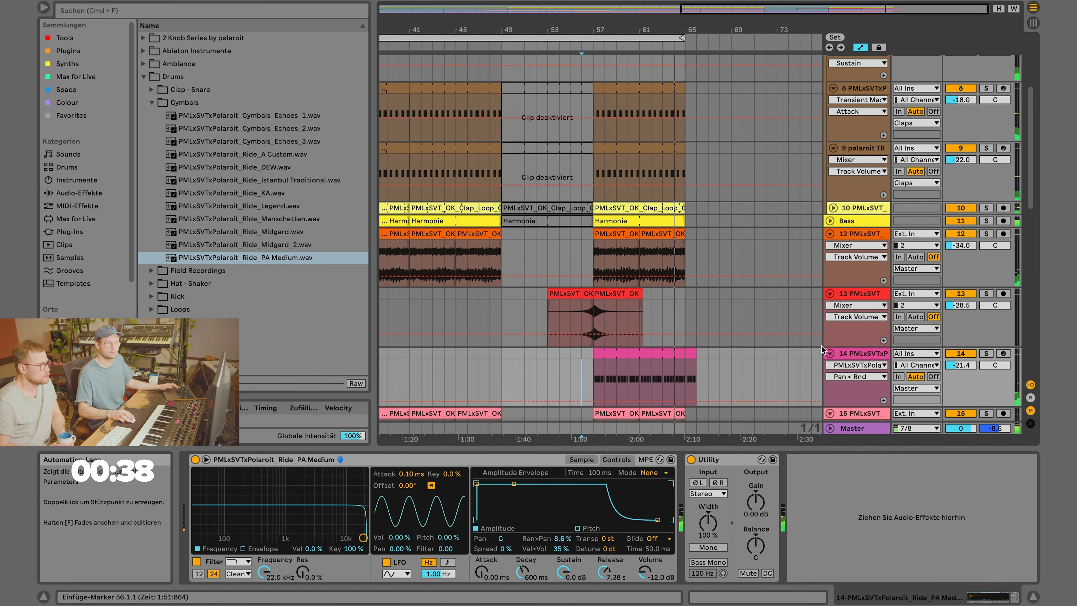
{"action": "left_click", "coordinate": [828, 352]}
Add a Compressor from the Tools collection after the Utility on ride track 14.
{"action": "left_click", "coordinate": [90, 39]}
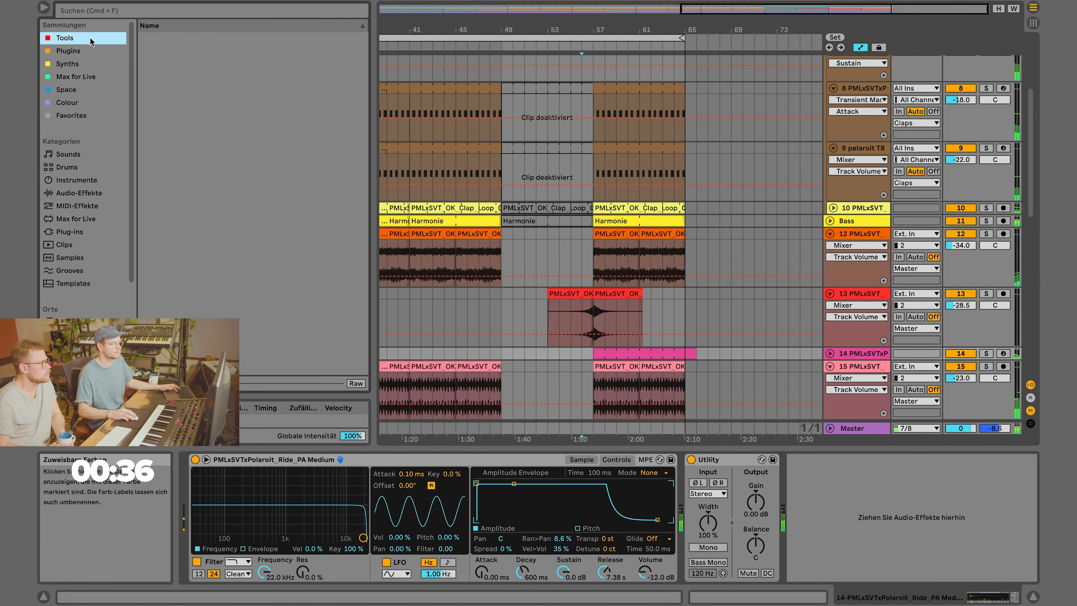
{"action": "double_click", "coordinate": [178, 50]}
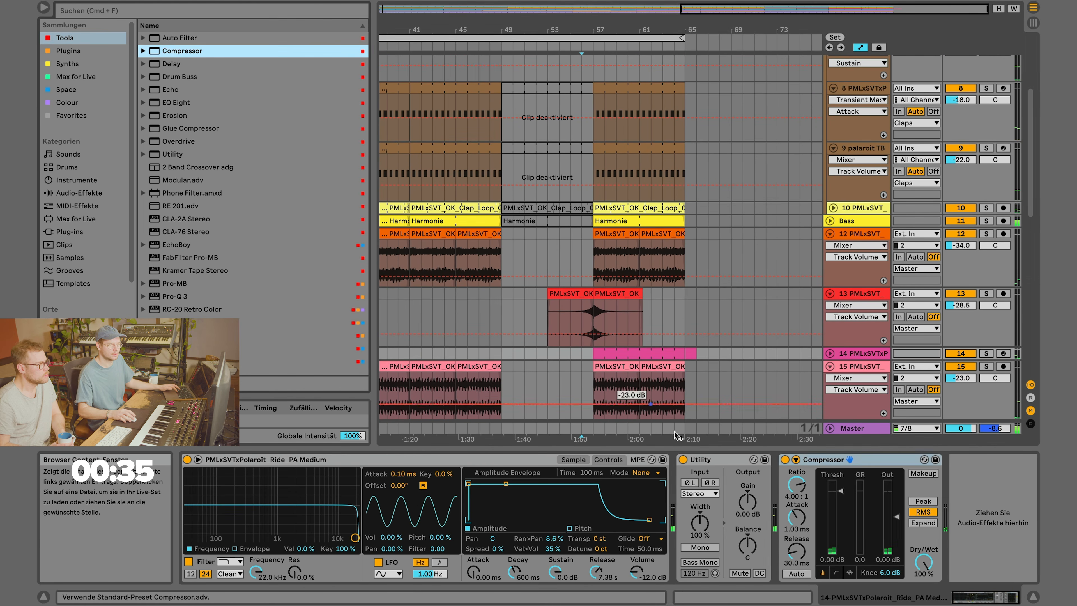
Sidechain the ride's Compressor to Kick Post FX with the sidechain EQ on, attack 0.01 ms and threshold -36.5 dB.
{"action": "left_click", "coordinate": [797, 461]}
{"action": "left_click", "coordinate": [806, 492]}
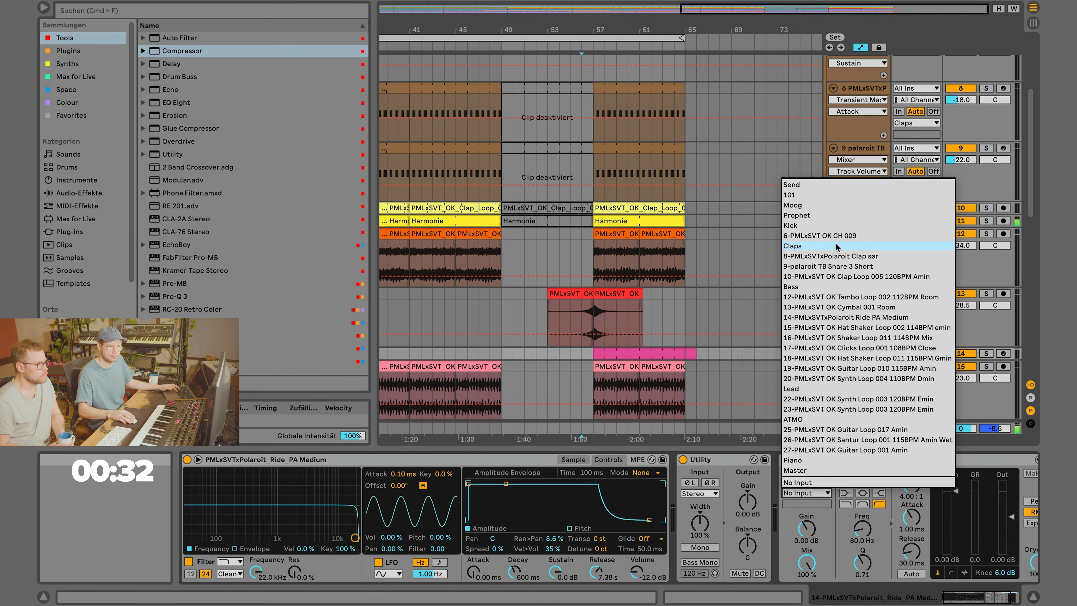
{"action": "left_click", "coordinate": [835, 226]}
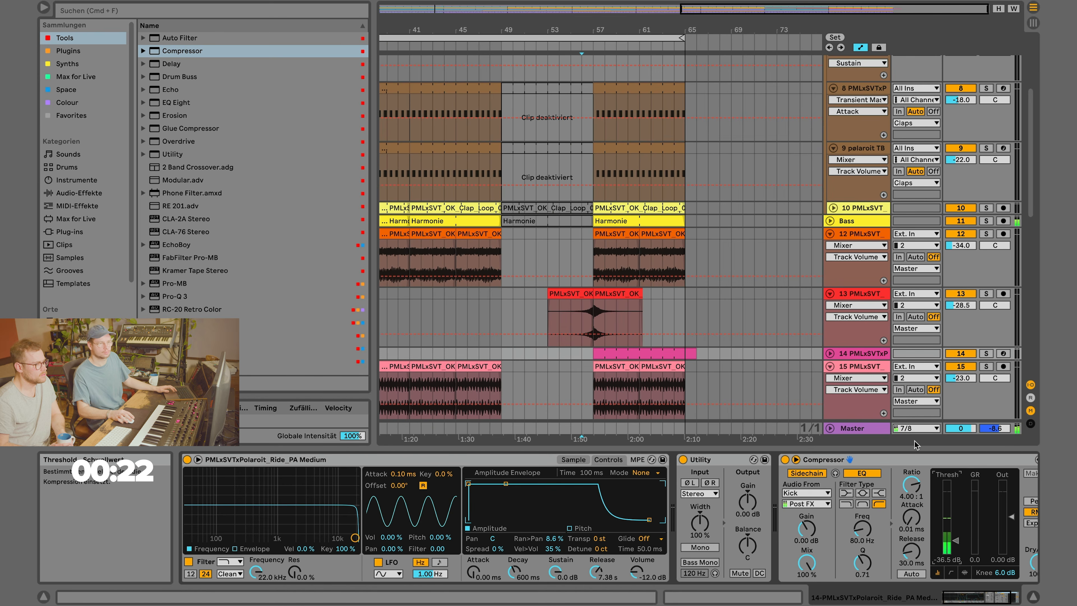
Fold tracks 12, 13, 15 and 18 in the arrangement.
{"action": "left_click_drag", "start_coordinate": [583, 23], "coordinate": [584, 6]}
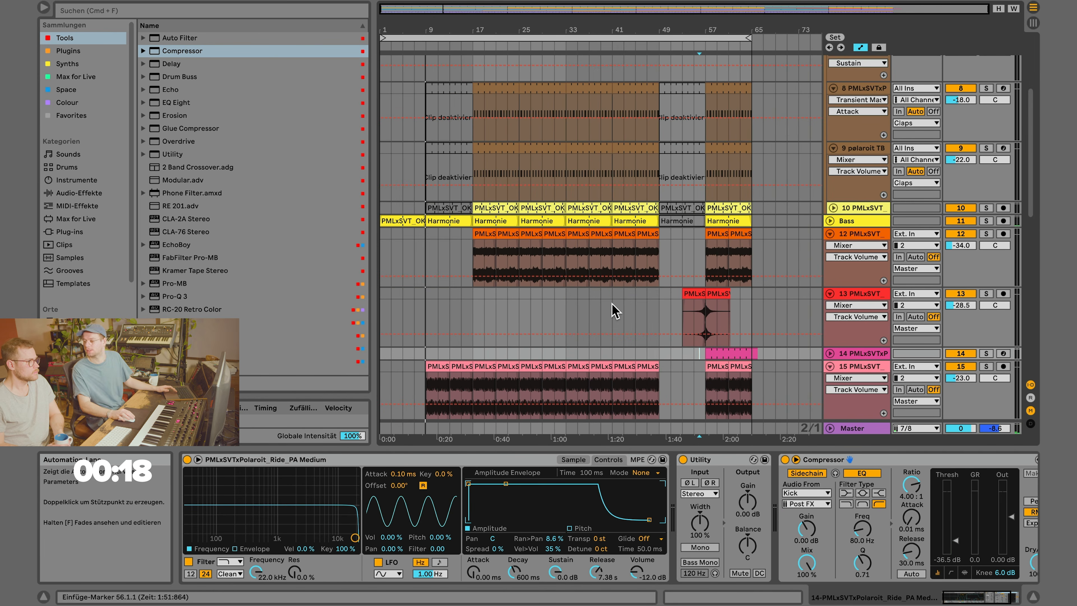
{"action": "scroll", "coordinate": [802, 316], "scroll_direction": "down", "scroll_amount": 3}
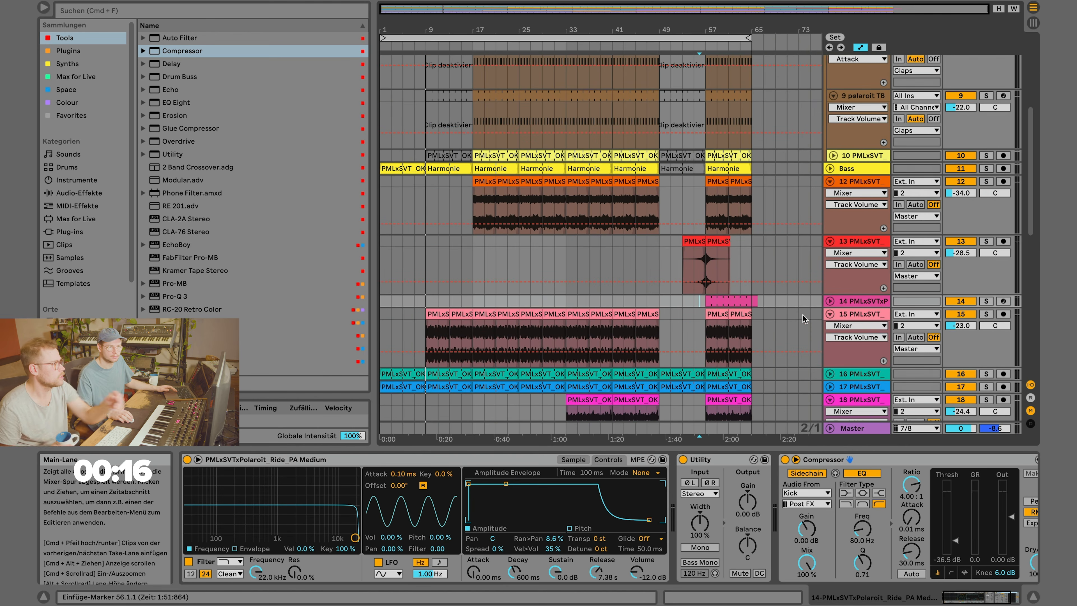
{"action": "left_click", "coordinate": [829, 181]}
{"action": "left_click", "coordinate": [830, 194]}
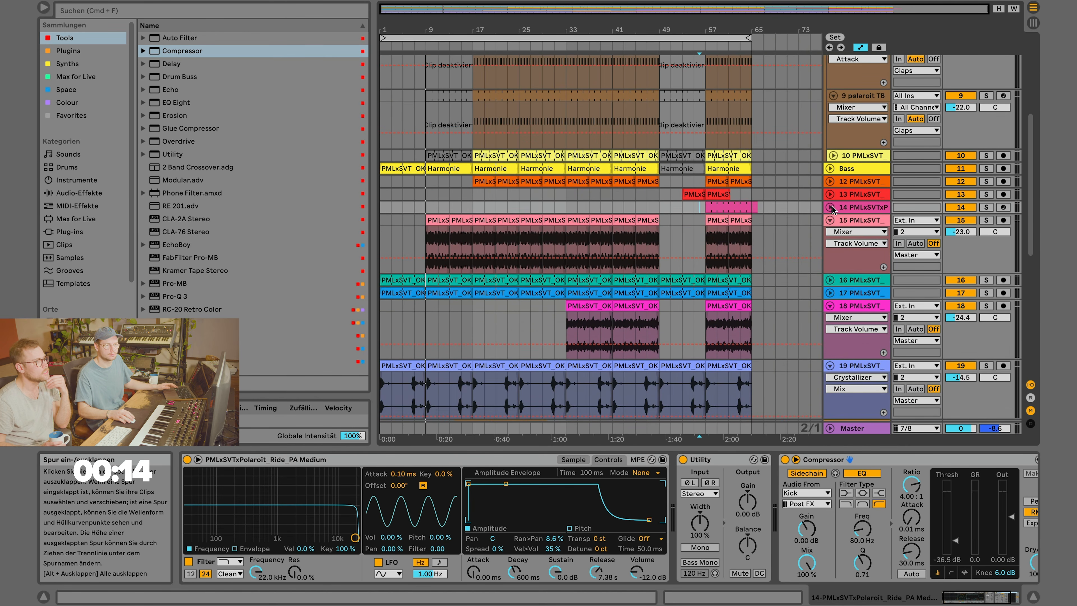
{"action": "left_click", "coordinate": [830, 220]}
{"action": "left_click", "coordinate": [830, 258]}
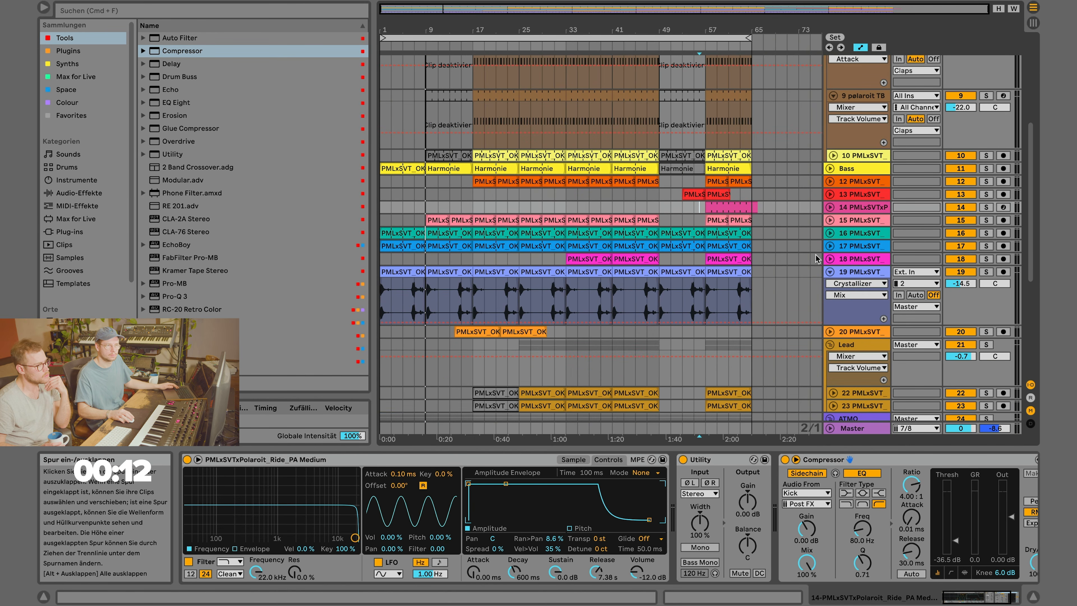
Shorten the Kick clip that starts at bar 33 so it ends at 40.3.1, leaving a gap before bar 41.
{"action": "left_click_drag", "start_coordinate": [604, 31], "coordinate": [621, 116]}
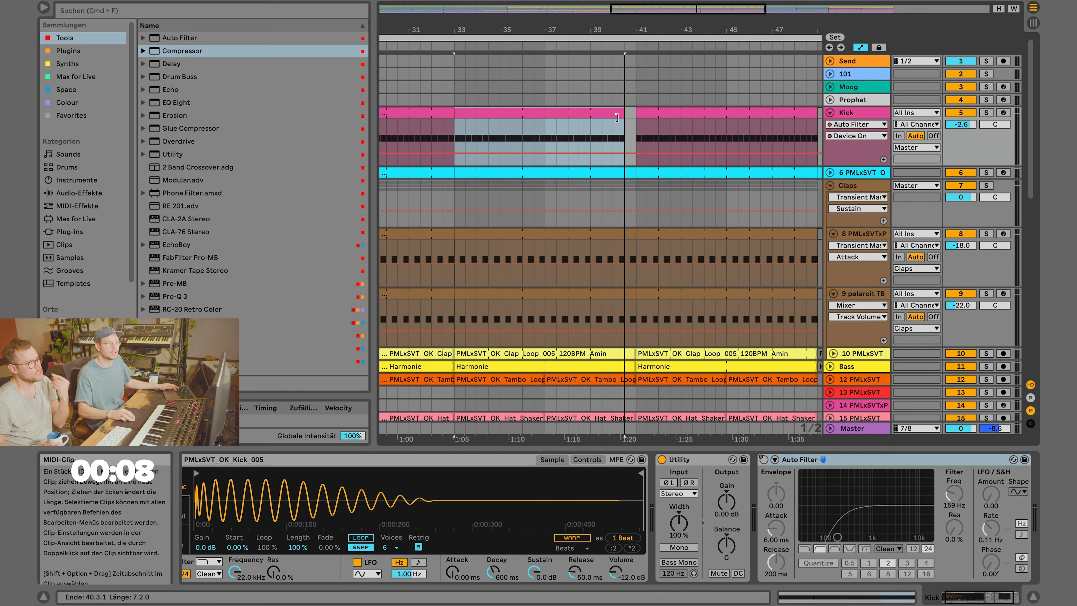
{"action": "left_click_drag", "start_coordinate": [556, 30], "coordinate": [555, 5]}
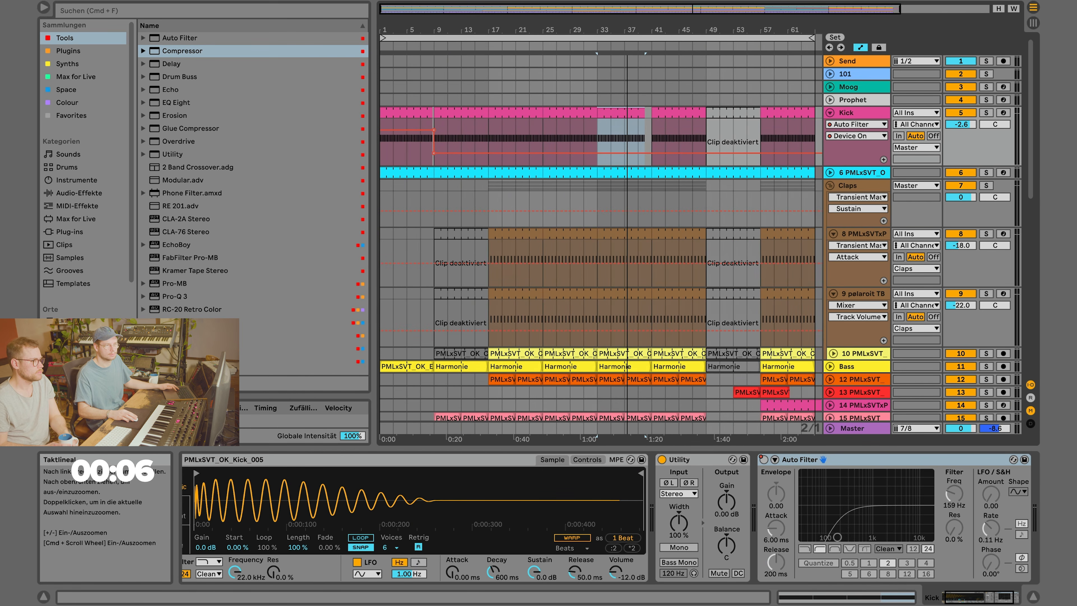
Stop playback, reset the song position to 1.1.1 and narrow the browser to give the arrangement more room.
{"action": "double_click", "coordinate": [494, 1]}
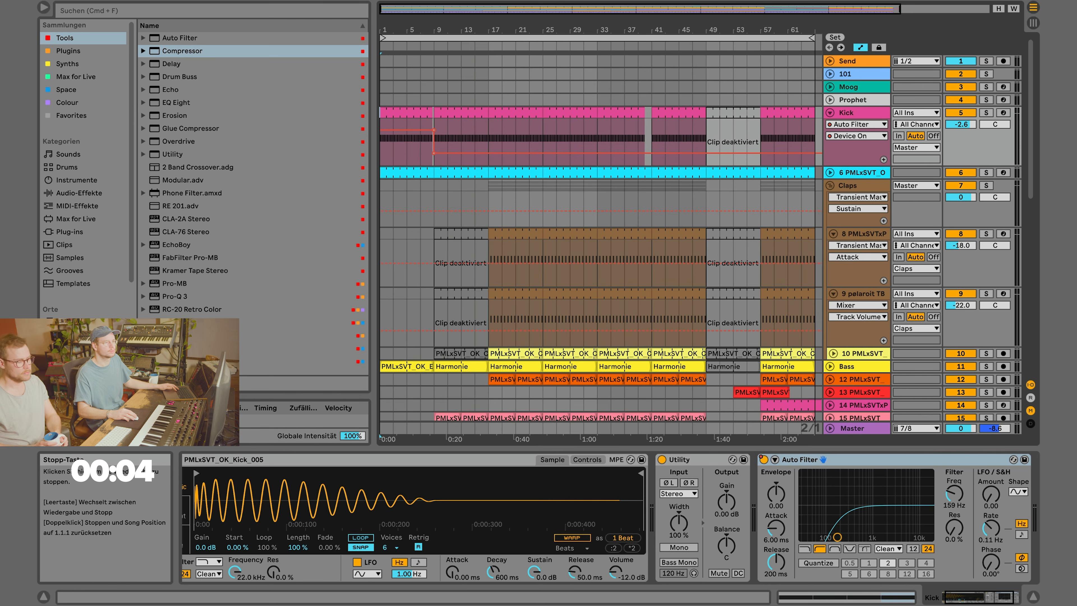
{"action": "left_click_drag", "start_coordinate": [718, 20], "coordinate": [718, 10]}
{"action": "left_click_drag", "start_coordinate": [370, 118], "coordinate": [260, 123]}
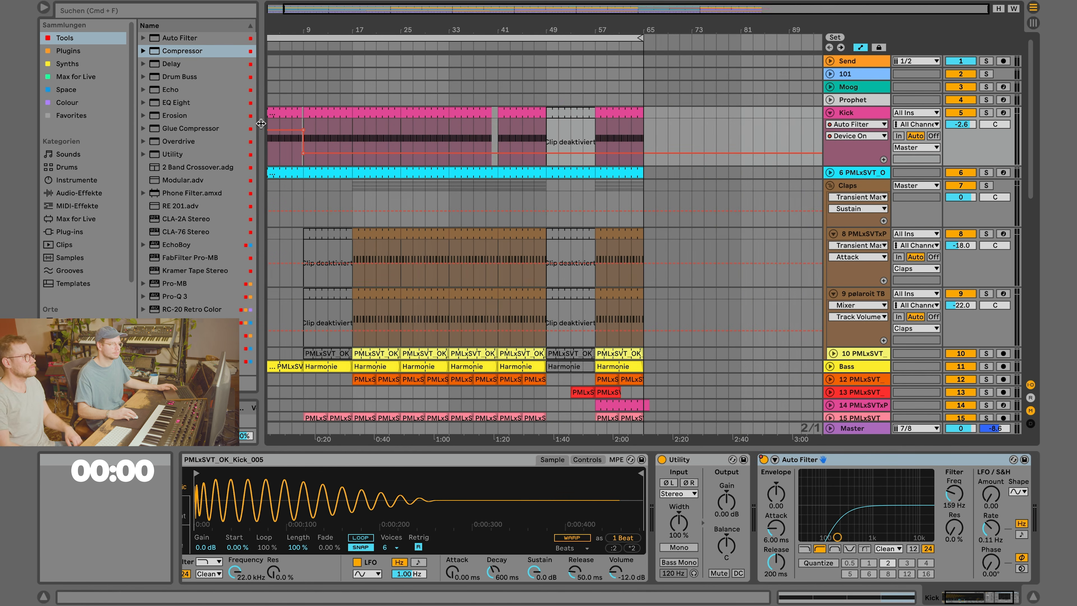
{"action": "left_click_drag", "start_coordinate": [365, 16], "coordinate": [378, 25]}
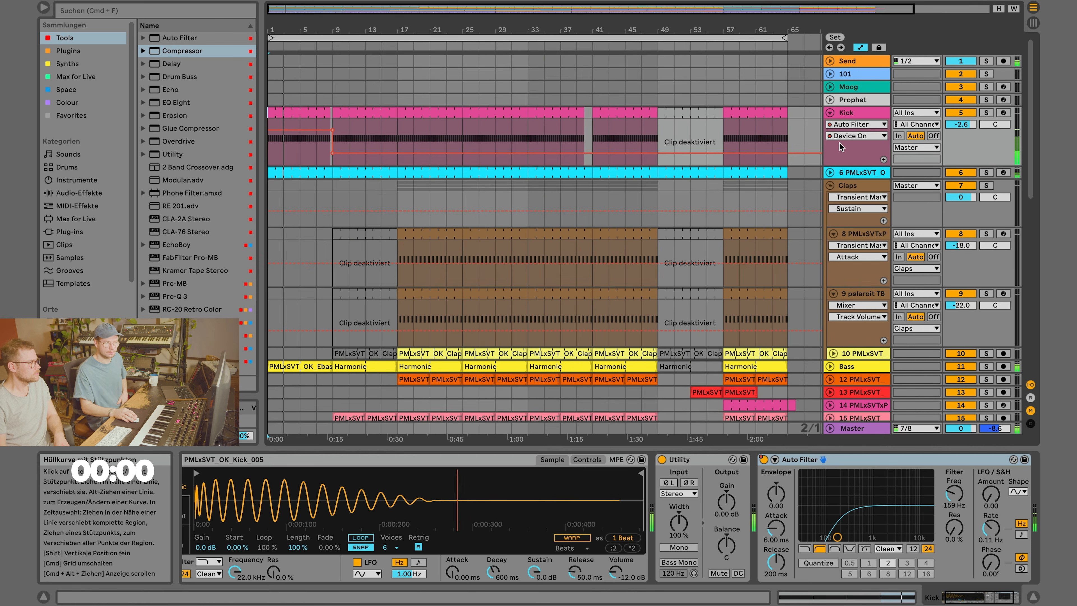
Fold the Kick track and unfold the Bass track.
{"action": "left_click", "coordinate": [830, 113]}
{"action": "scroll", "coordinate": [850, 178], "scroll_direction": "down", "scroll_amount": 5}
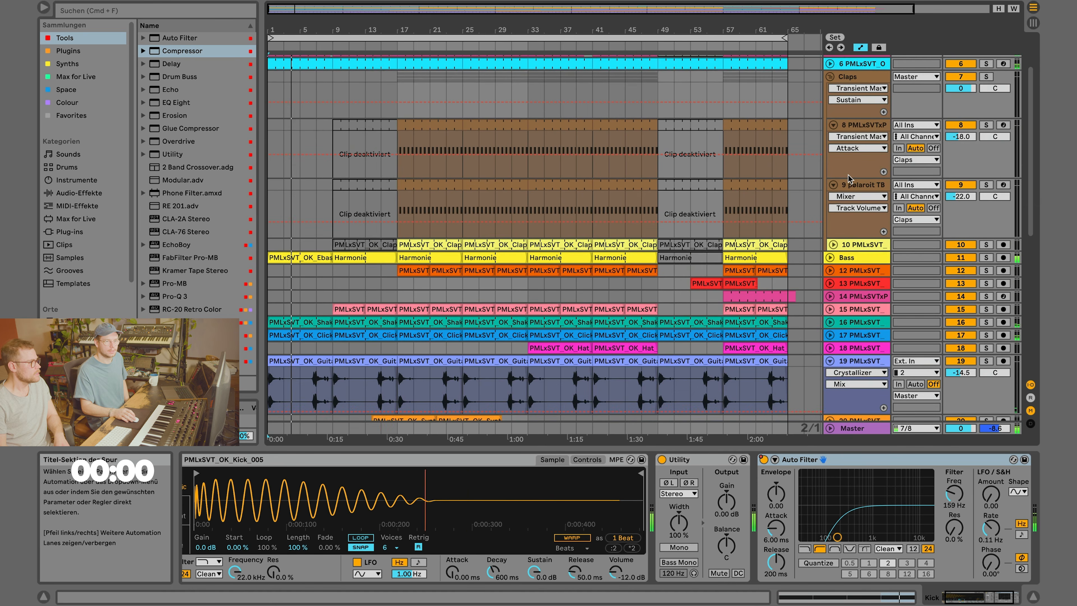
{"action": "left_click", "coordinate": [829, 187]}
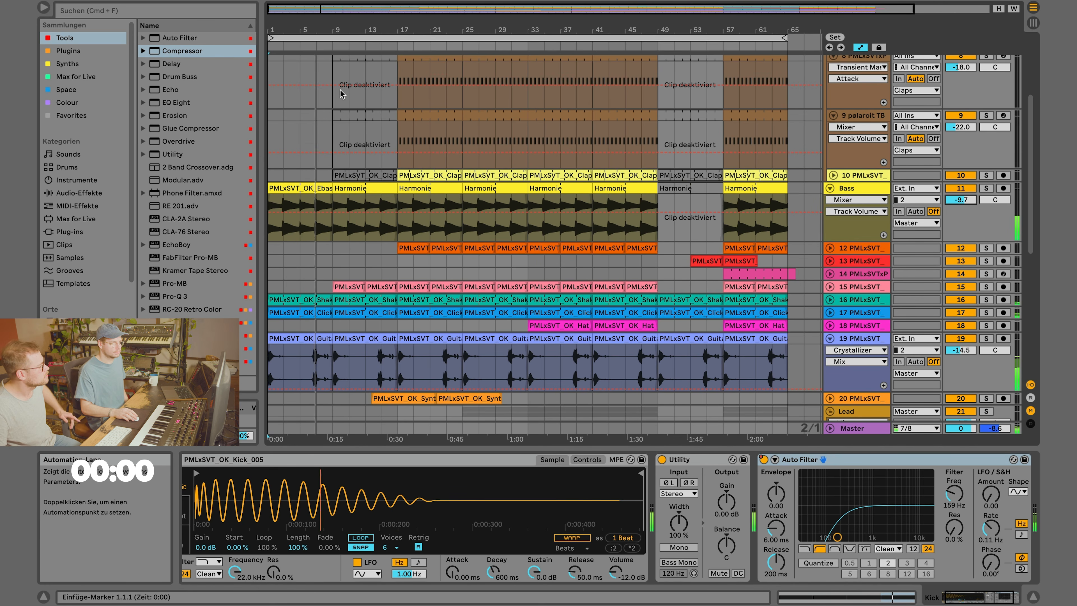
Set the Kick track's volume to -3.5 dB and leave the track folded.
{"action": "scroll", "coordinate": [726, 217], "scroll_direction": "up", "scroll_amount": 5}
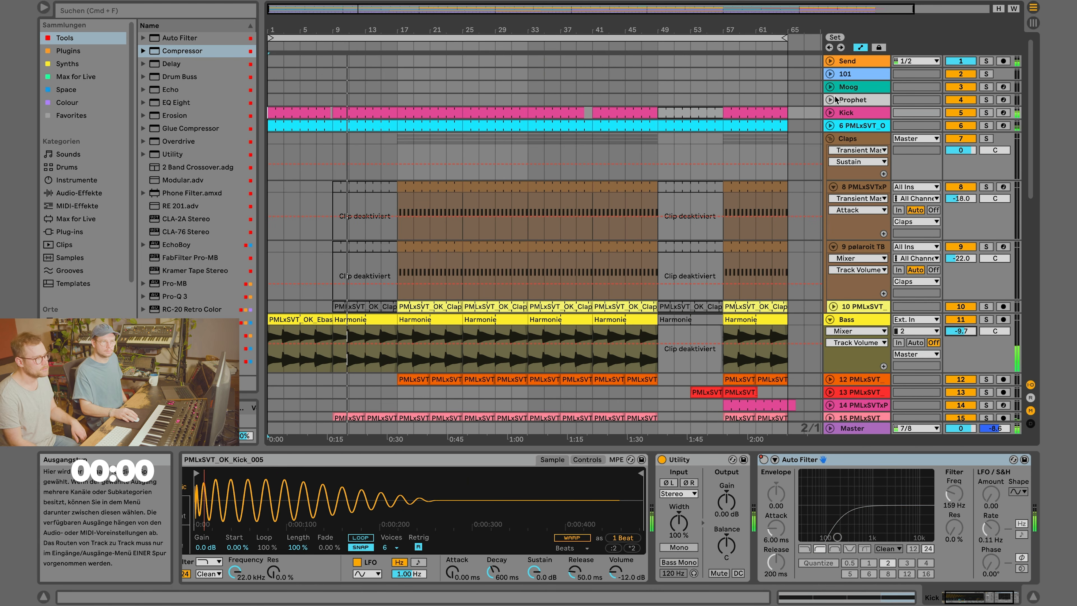
{"action": "left_click", "coordinate": [830, 113]}
{"action": "left_click_drag", "start_coordinate": [970, 127], "coordinate": [970, 131]}
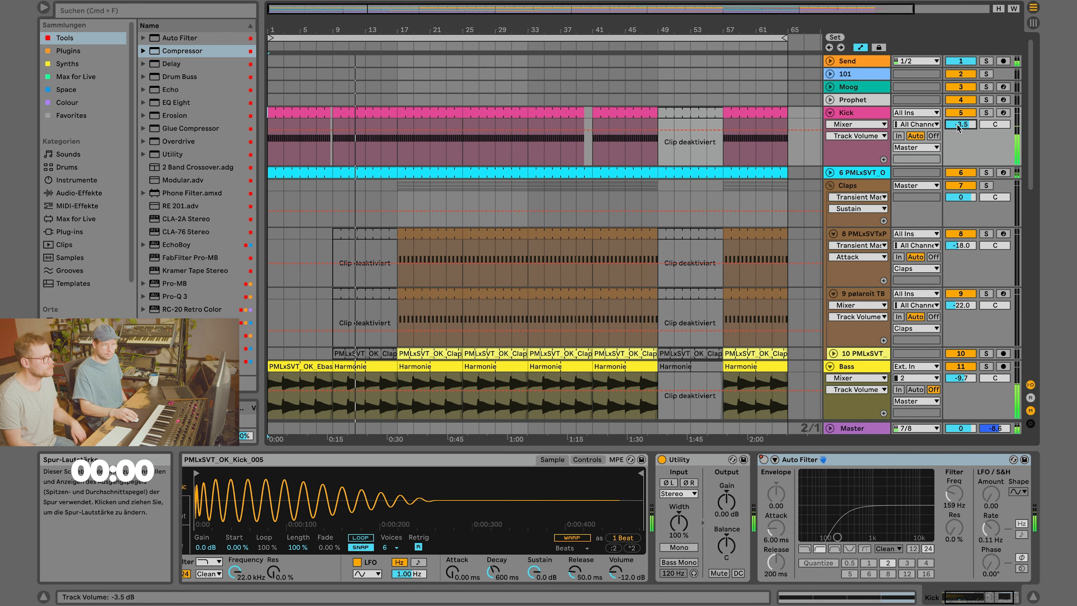
{"action": "left_click", "coordinate": [830, 112]}
Unfold clicks track 17 and display its Track Volume in the automation lane.
{"action": "scroll", "coordinate": [894, 230], "scroll_direction": "down", "scroll_amount": 5}
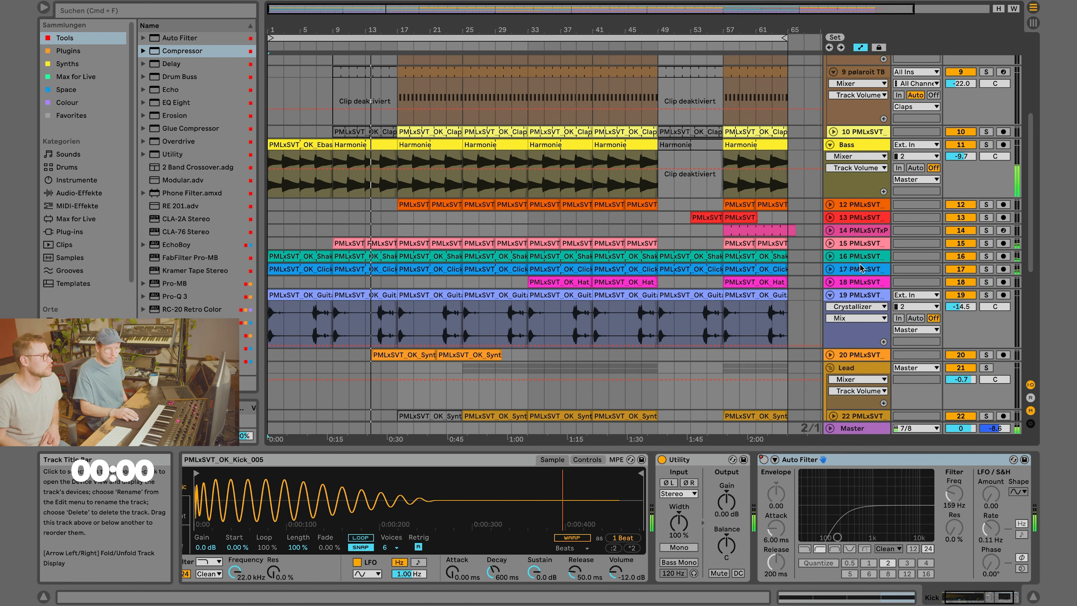
{"action": "left_click", "coordinate": [830, 269]}
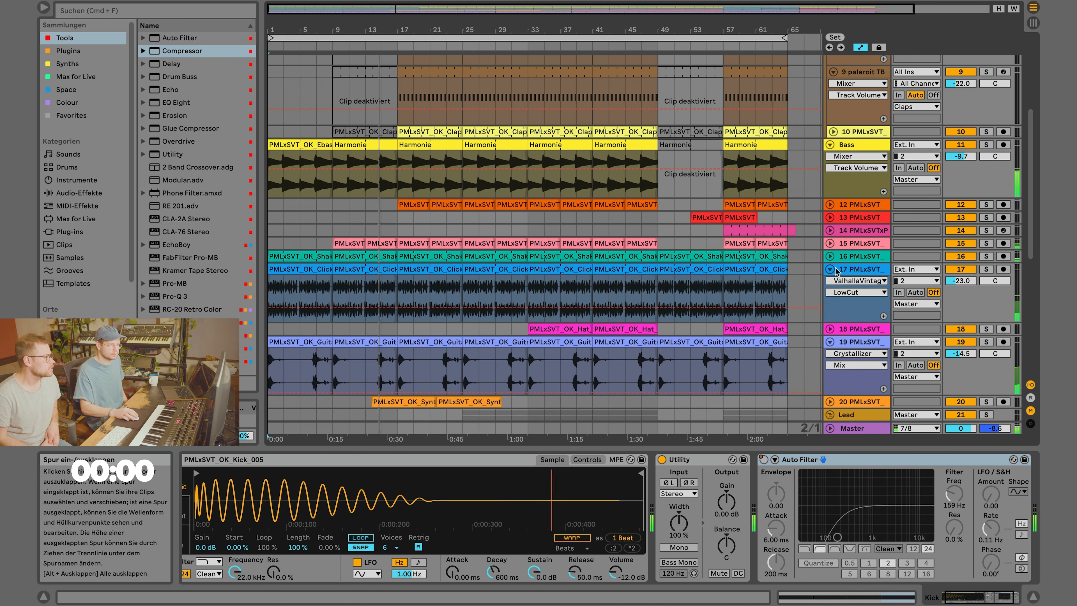
{"action": "left_click", "coordinate": [965, 281]}
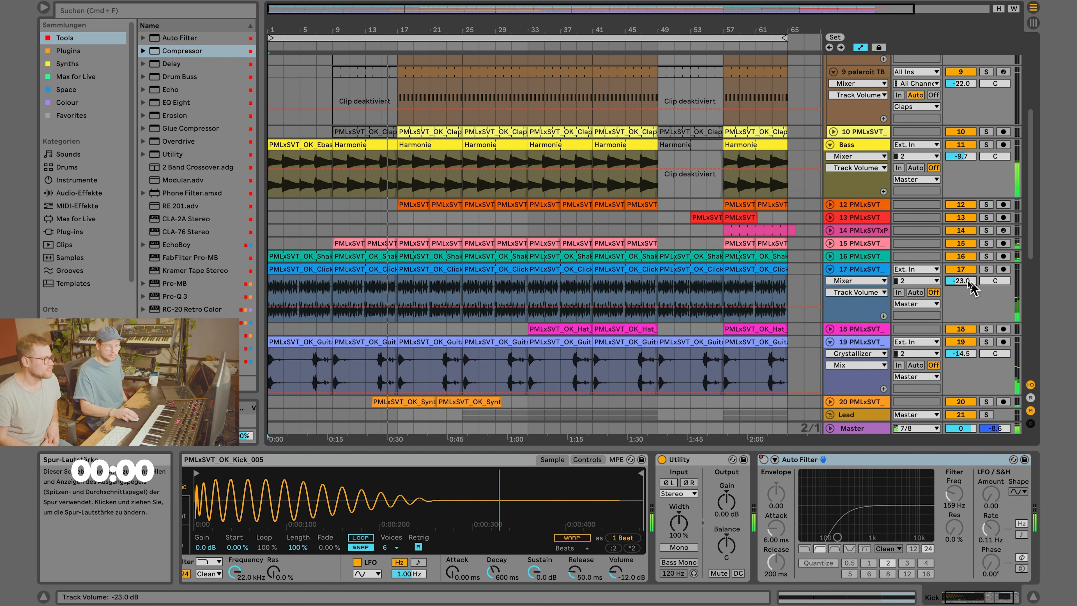
Set the volume of hat shaker track 15 to -28.3 dB and fold the track.
{"action": "left_click", "coordinate": [830, 244]}
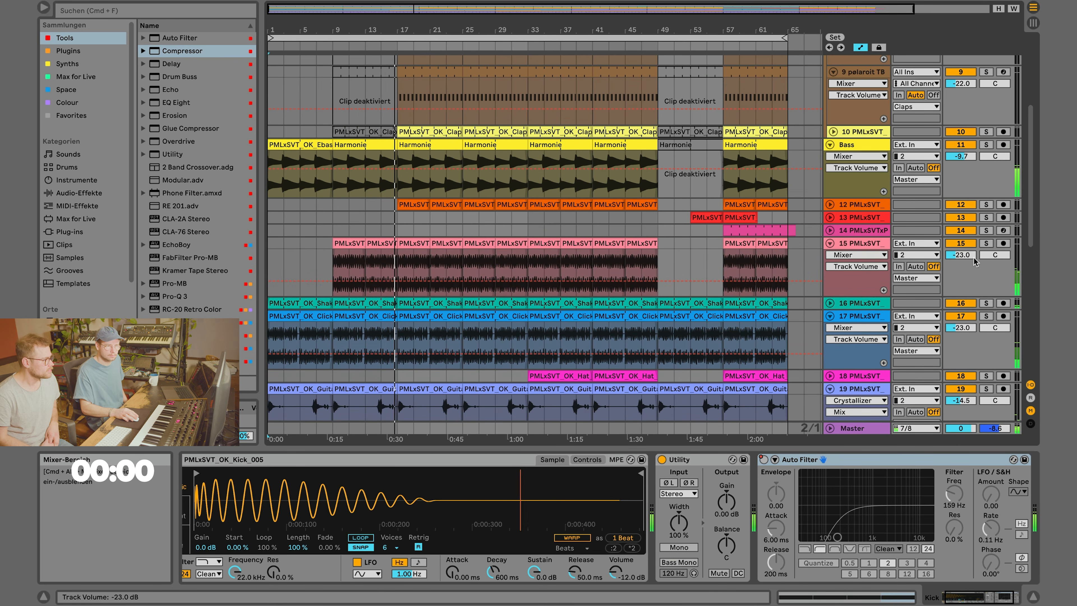
{"action": "left_click_drag", "start_coordinate": [961, 255], "coordinate": [961, 258]}
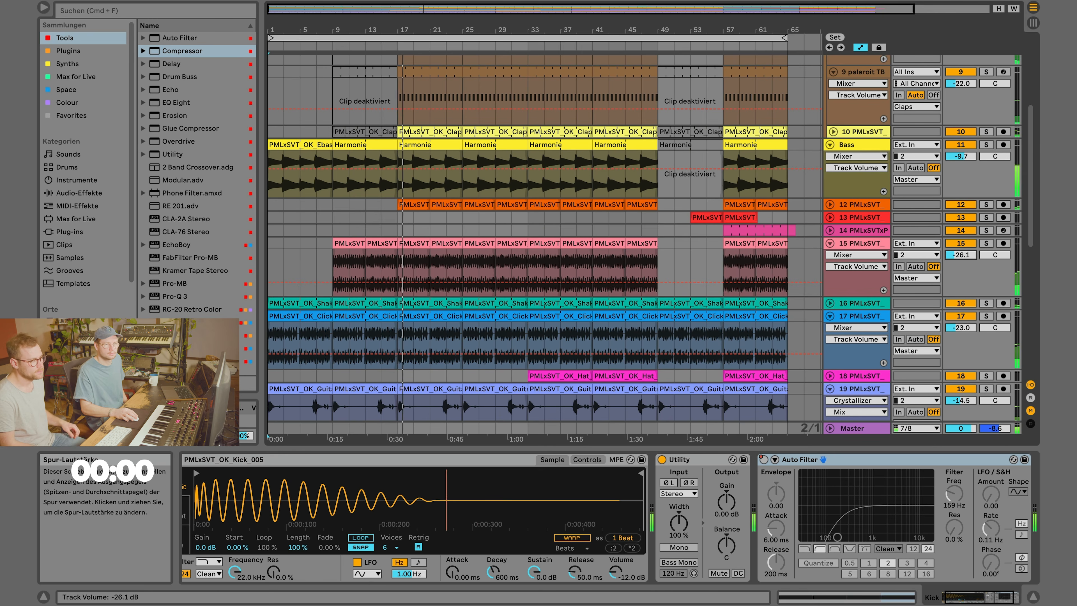
{"action": "left_click", "coordinate": [830, 244]}
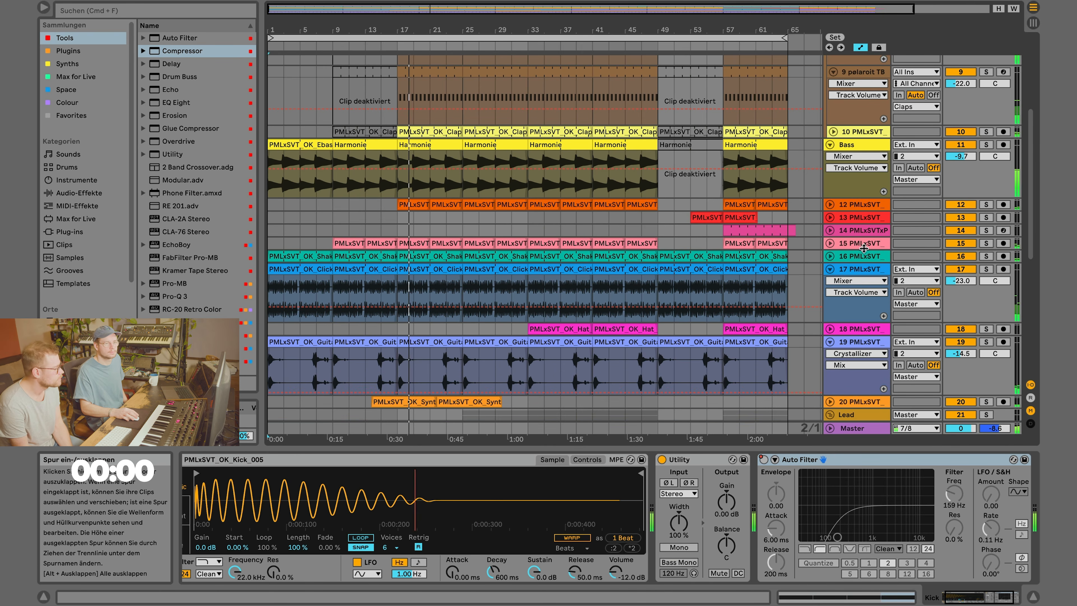
{"action": "left_click", "coordinate": [830, 244]}
{"action": "mouse_move", "coordinate": [960, 255]}
{"action": "left_mouse_down"}
{"action": "mouse_move", "coordinate": [960, 272]}
{"action": "mouse_move", "coordinate": [961, 248]}
{"action": "left_mouse_up"}
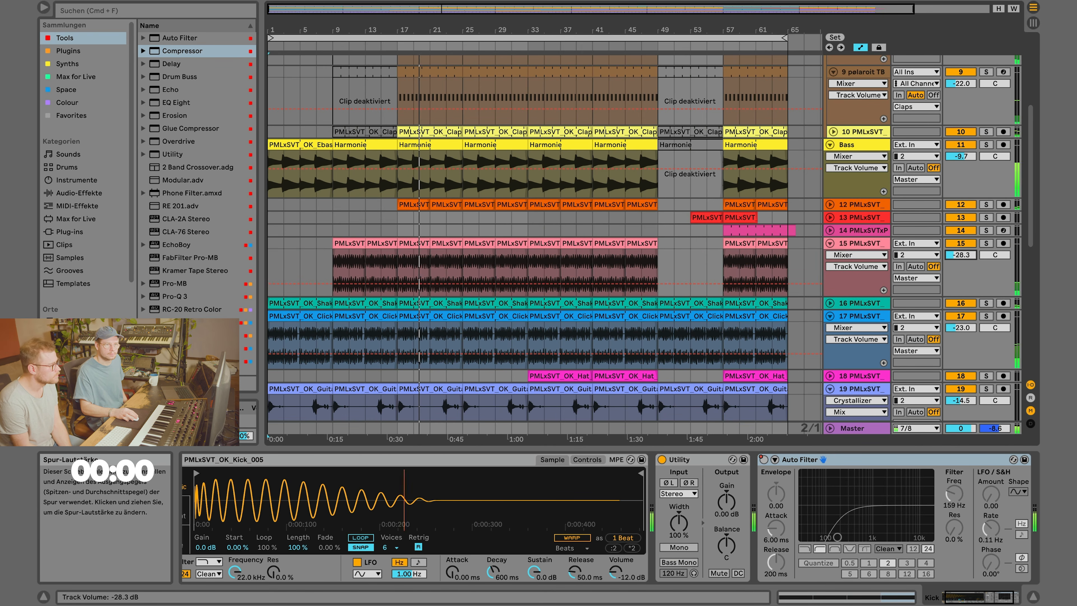
{"action": "left_click", "coordinate": [830, 243]}
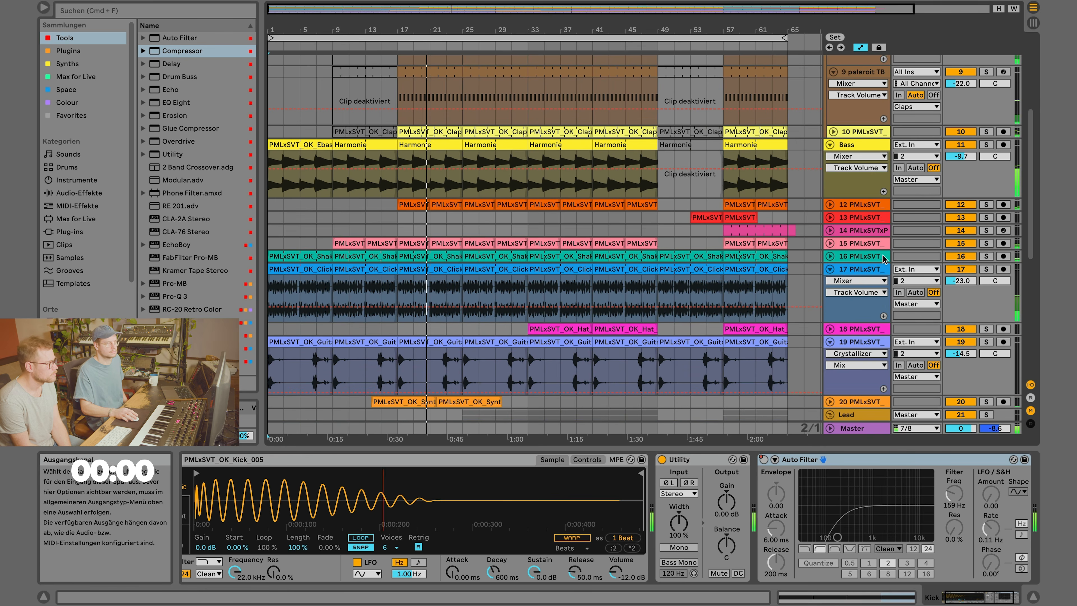
Select the Claps group and collapse it.
{"action": "scroll", "coordinate": [735, 247], "scroll_direction": "up", "scroll_amount": 2}
{"action": "scroll", "coordinate": [736, 247], "scroll_direction": "up", "scroll_amount": 9}
{"action": "left_click", "coordinate": [973, 151]}
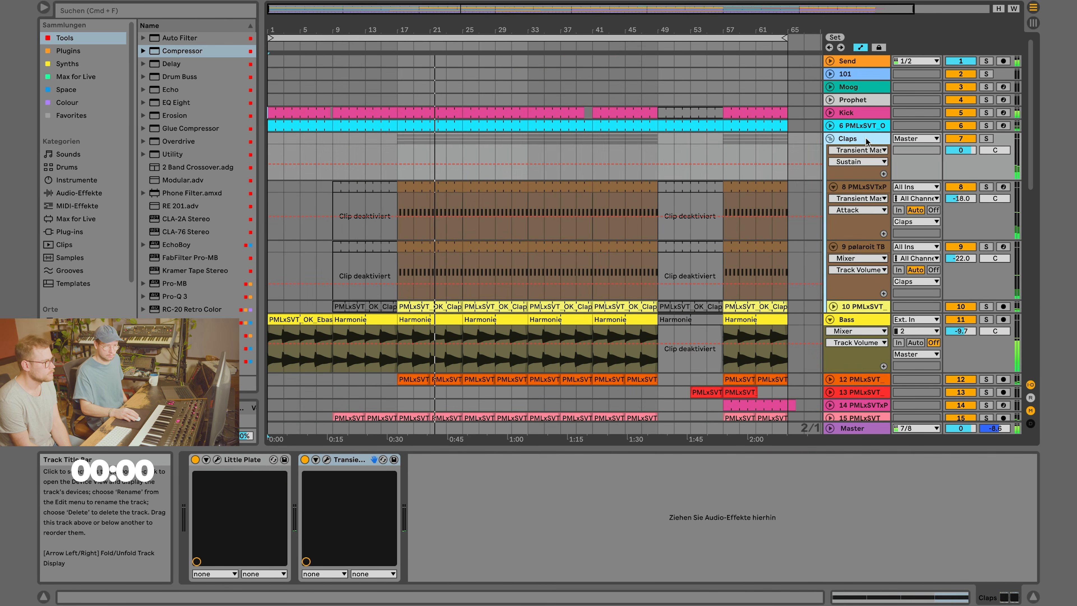
{"action": "left_click", "coordinate": [830, 139]}
Set the volume of guitar loop track 19 to -15.8 dB and fold the track.
{"action": "scroll", "coordinate": [946, 282], "scroll_direction": "down", "scroll_amount": 1}
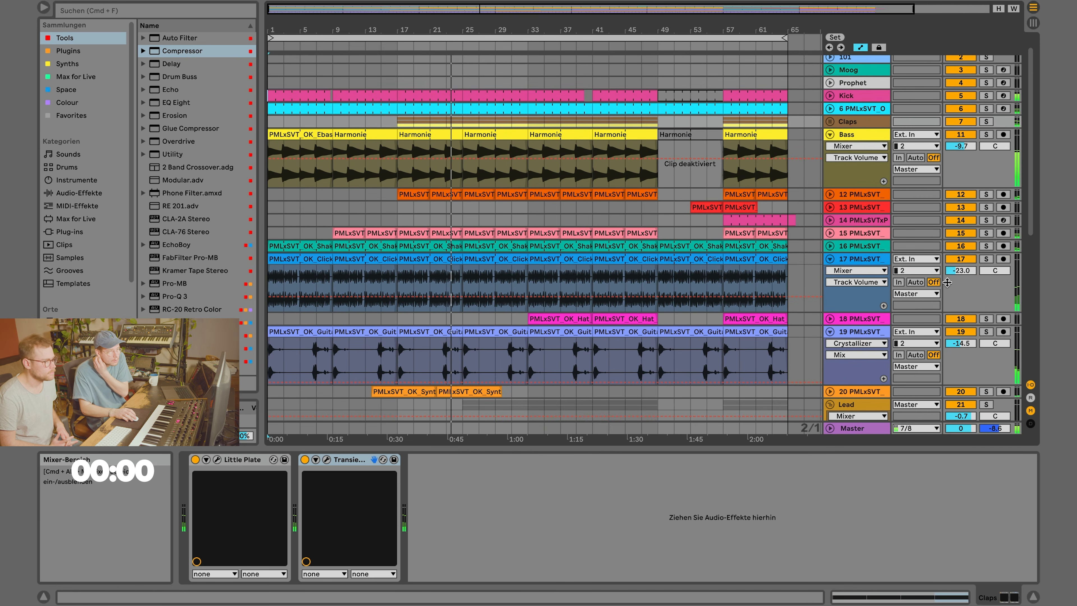
{"action": "scroll", "coordinate": [882, 270], "scroll_direction": "down", "scroll_amount": 4}
{"action": "left_click_drag", "start_coordinate": [960, 274], "coordinate": [960, 276]}
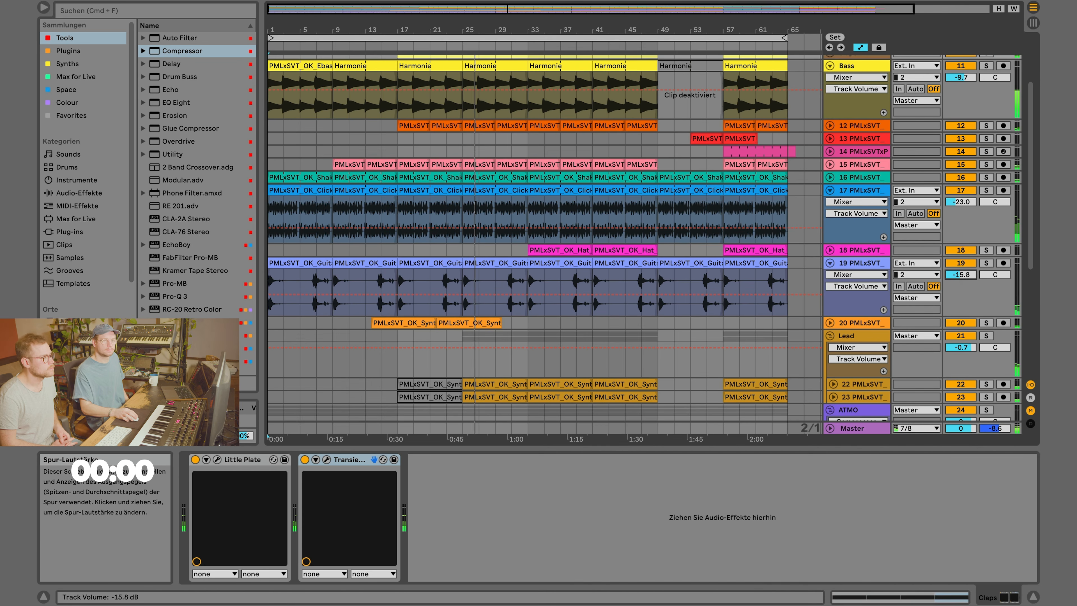
{"action": "left_click", "coordinate": [829, 263]}
Set the Lead group's volume to 0 dB and add Pro-Q 3 from the Tools collection to the group.
{"action": "scroll", "coordinate": [863, 280], "scroll_direction": "down", "scroll_amount": 3}
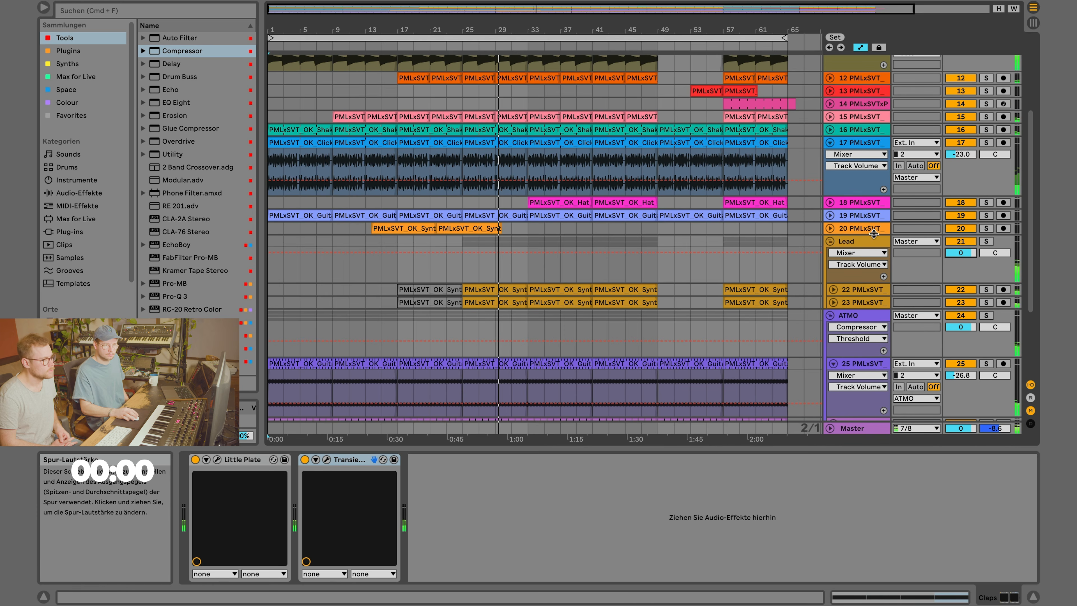
{"action": "left_click", "coordinate": [855, 241]}
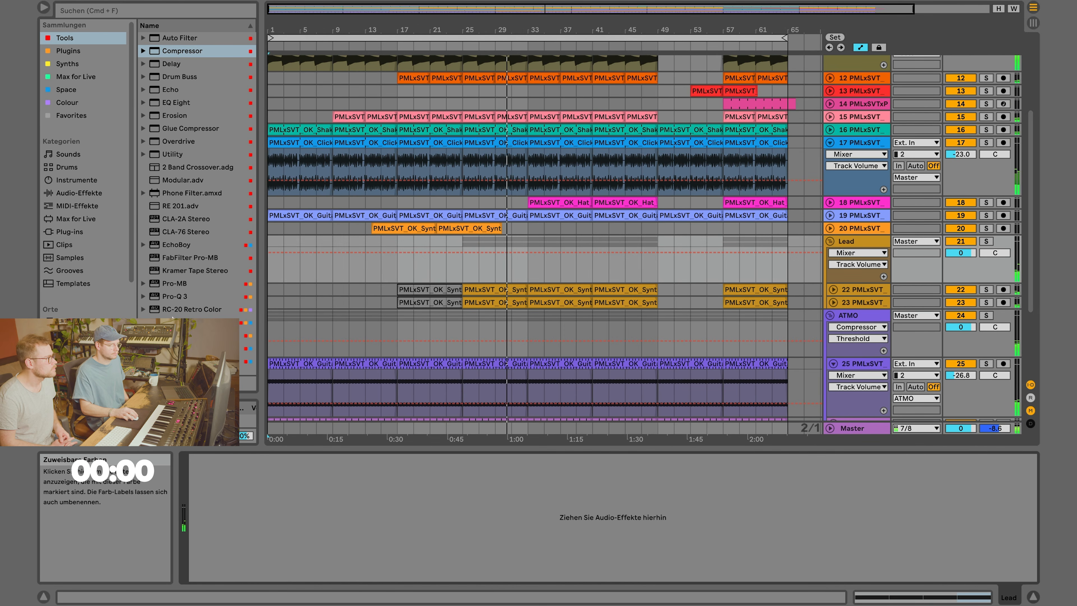
{"action": "double_click", "coordinate": [178, 296]}
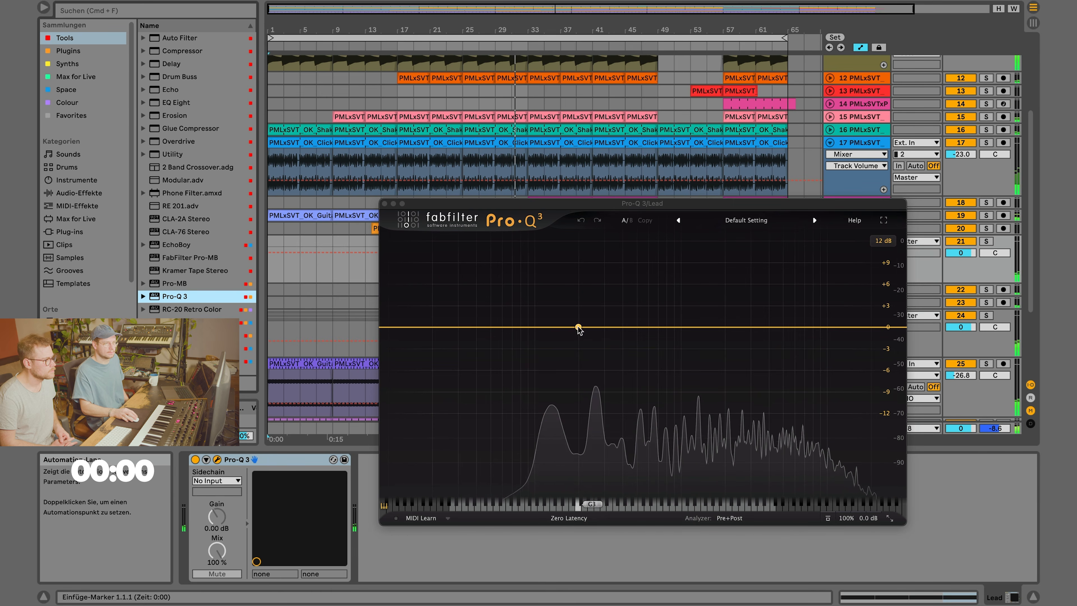
Create a 12 dB/oct low cut at about 117 Hz in the Lead's Pro-Q 3, slightly lower its Q and close the plug-in window.
{"action": "left_click", "coordinate": [544, 327]}
{"action": "left_click", "coordinate": [440, 465]}
{"action": "left_click", "coordinate": [443, 379]}
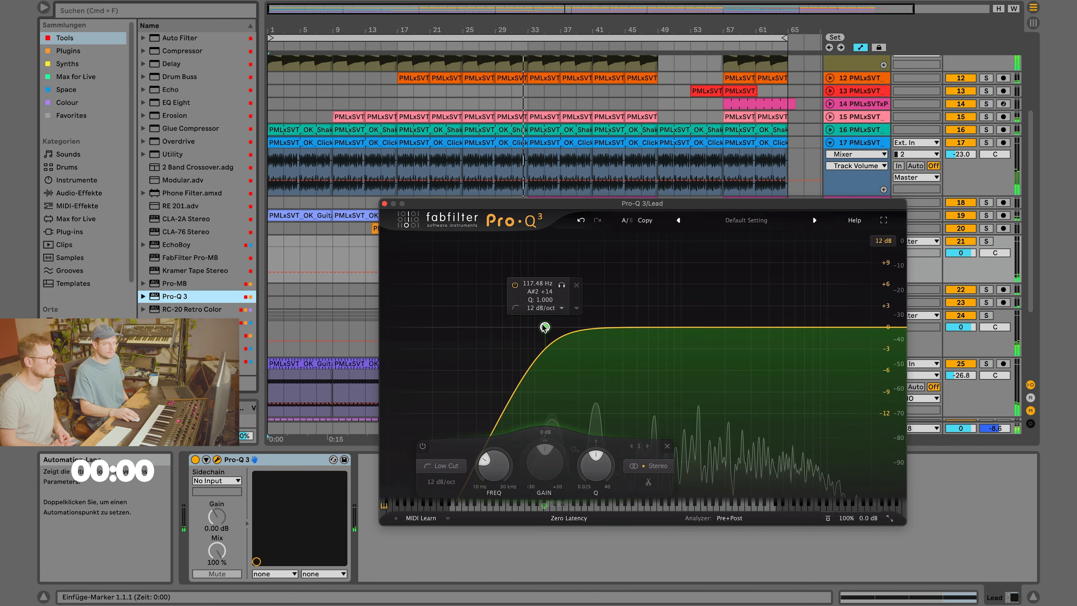
{"action": "scroll", "coordinate": [544, 328], "scroll_direction": "down", "scroll_amount": 5}
{"action": "key", "text": "super+alt+p"}
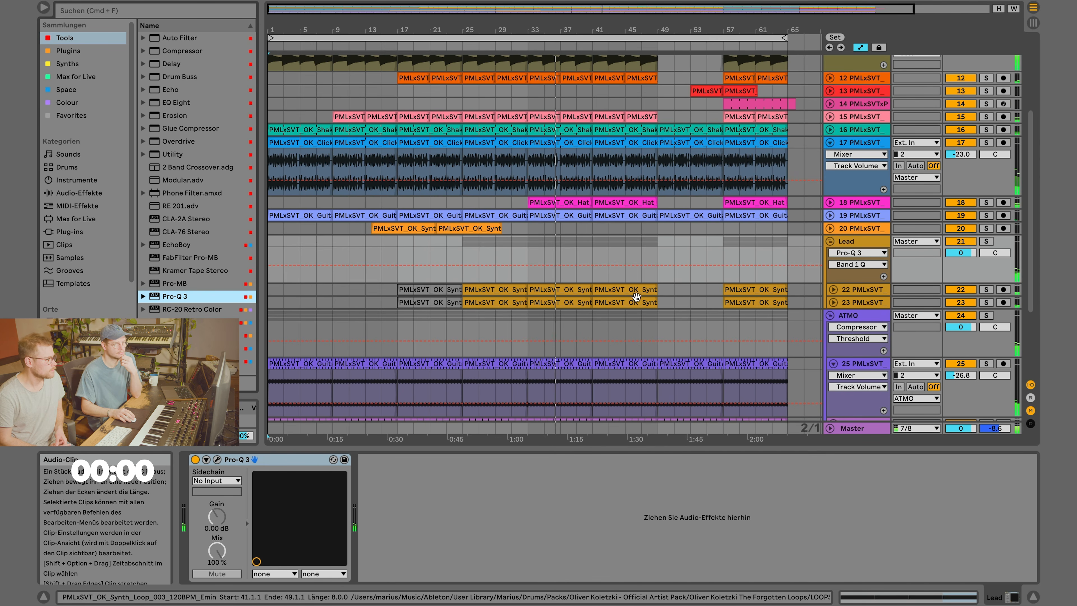
Review the arrangement during playback, selecting bars 41 to 49 from the Prophet track down to the Bass track.
{"action": "scroll", "coordinate": [639, 298], "scroll_direction": "up", "scroll_amount": 4}
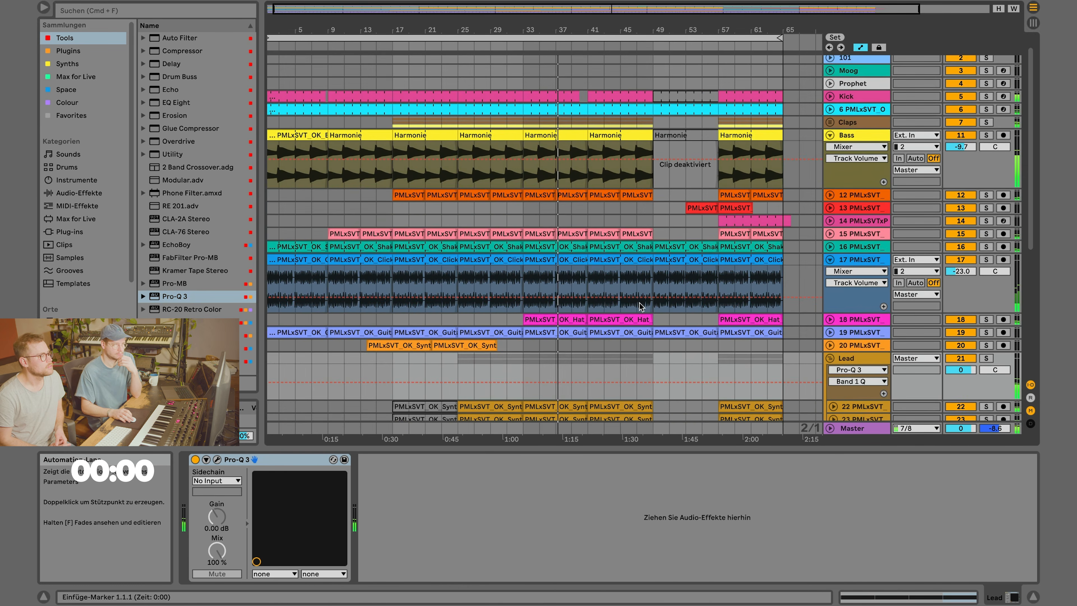
{"action": "scroll", "coordinate": [644, 310], "scroll_direction": "down", "scroll_amount": 3}
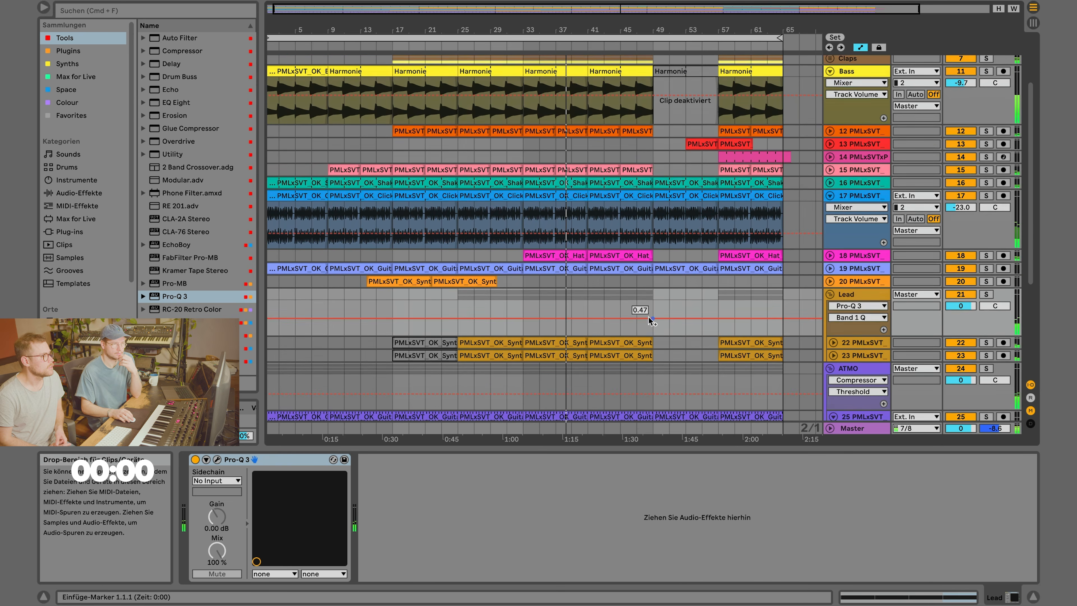
{"action": "scroll", "coordinate": [646, 314], "scroll_direction": "up", "scroll_amount": 4}
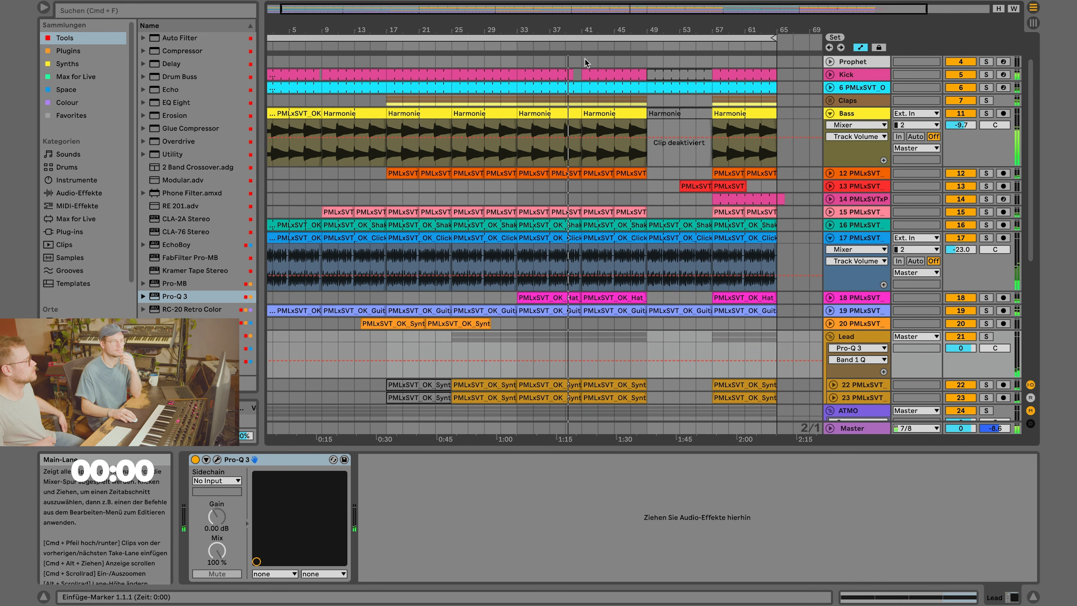
{"action": "left_click_drag", "start_coordinate": [582, 59], "coordinate": [638, 111]}
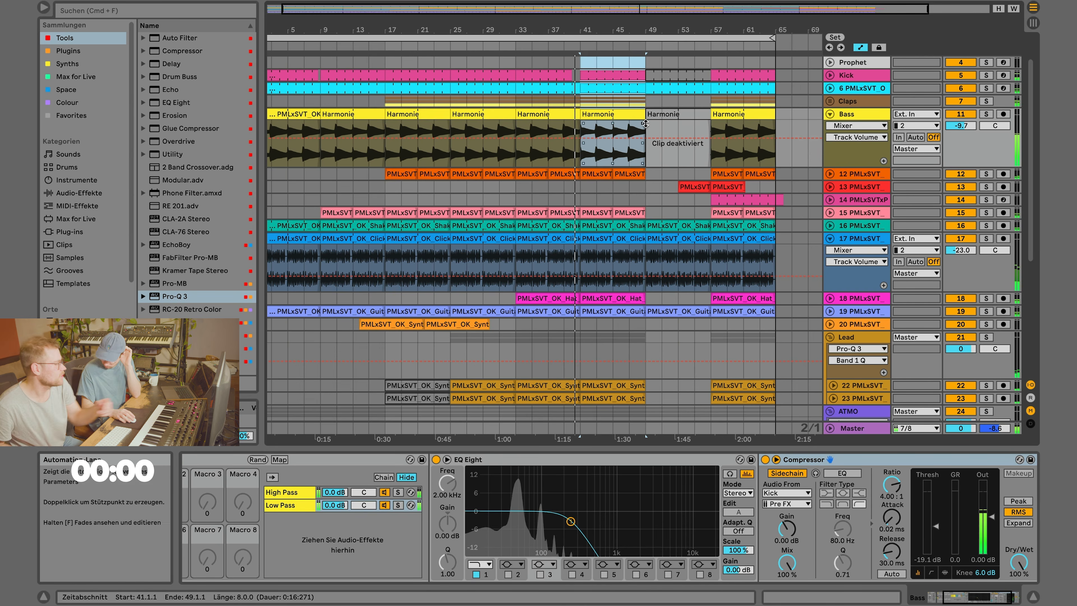
{"action": "mouse_move", "coordinate": [644, 123]}
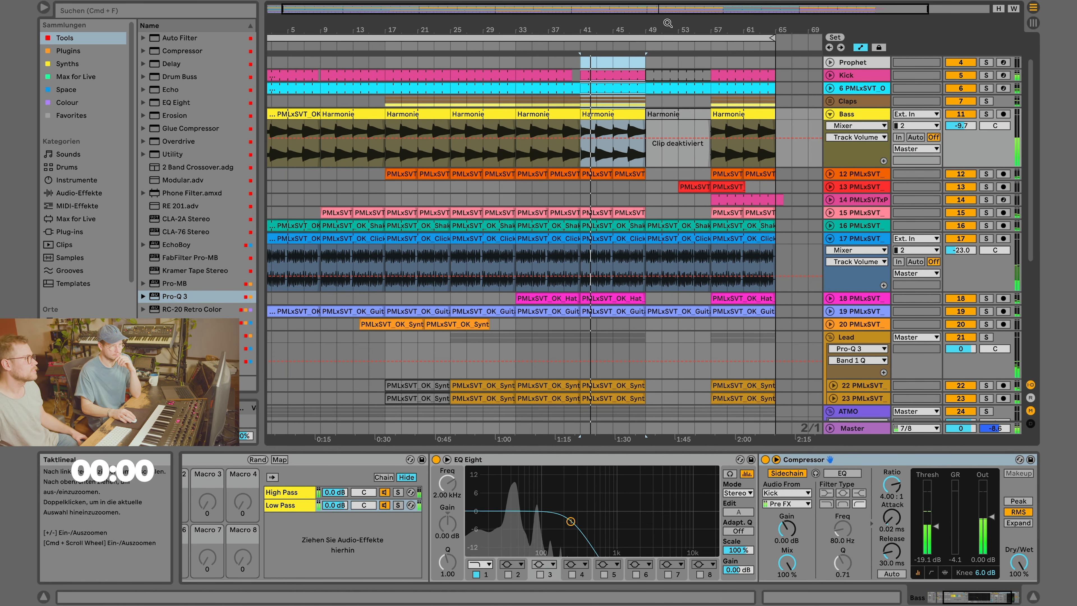
{"action": "left_click_drag", "start_coordinate": [668, 30], "coordinate": [615, 29]}
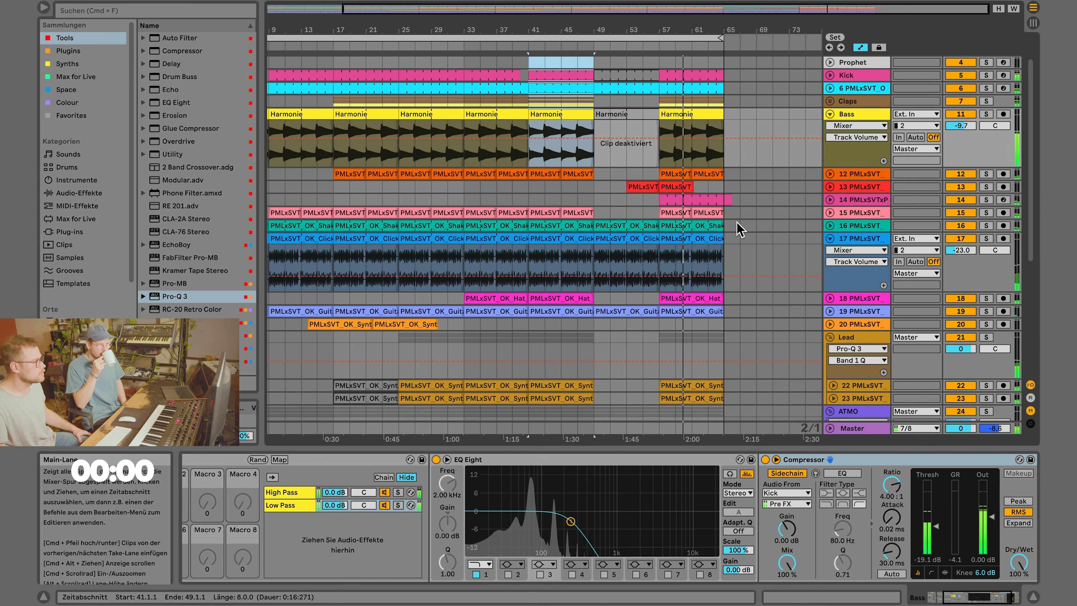
Raise the threshold of the Compressor on ride track 14 to -26.3 dB.
{"action": "double_click", "coordinate": [852, 200]}
{"action": "left_click_drag", "start_coordinate": [934, 549], "coordinate": [934, 539]}
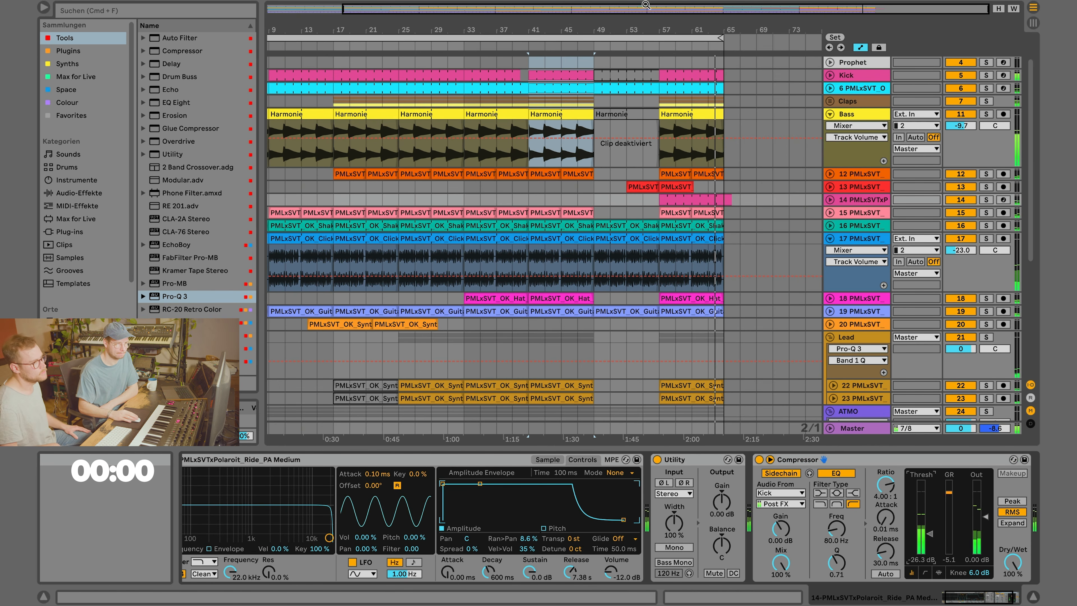
{"action": "left_click_drag", "start_coordinate": [752, 26], "coordinate": [762, 24]}
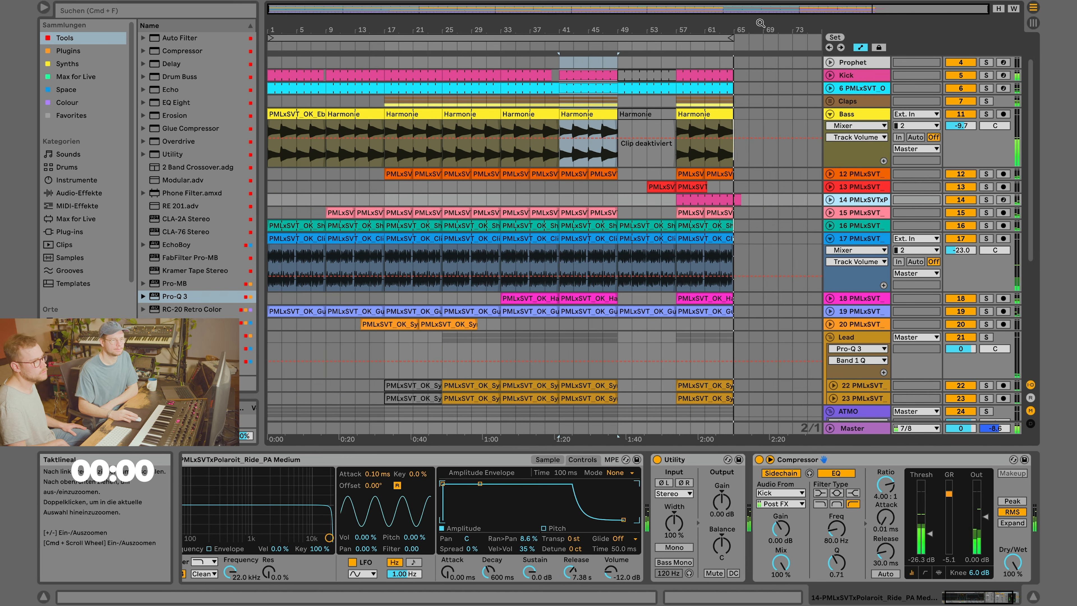